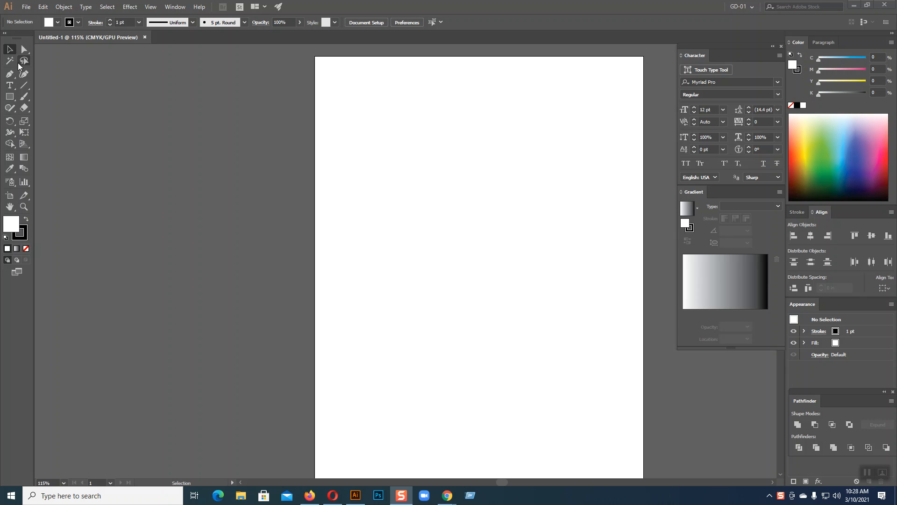
left_click(24, 109)
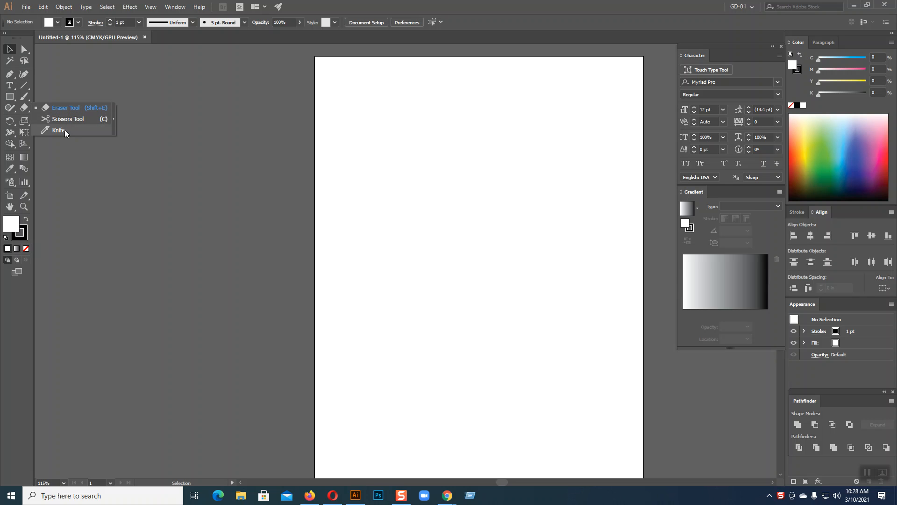
left_click(27, 108)
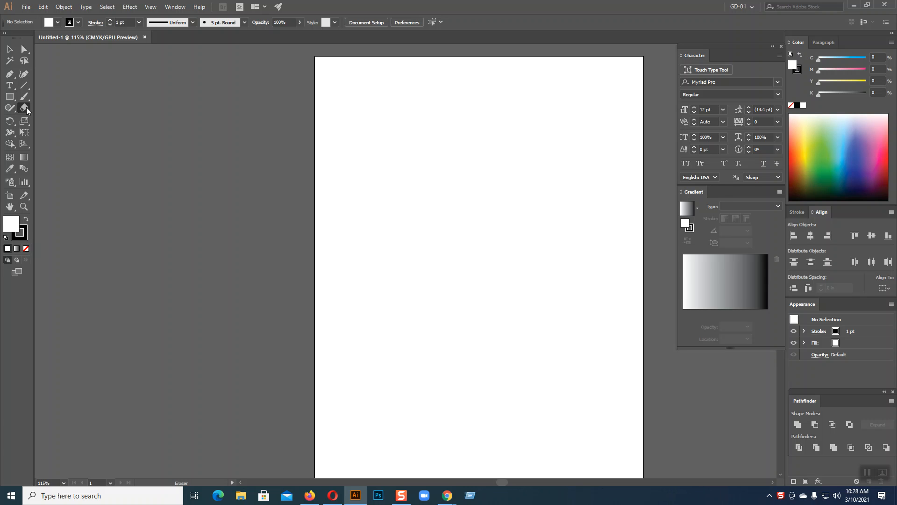
left_click(10, 121)
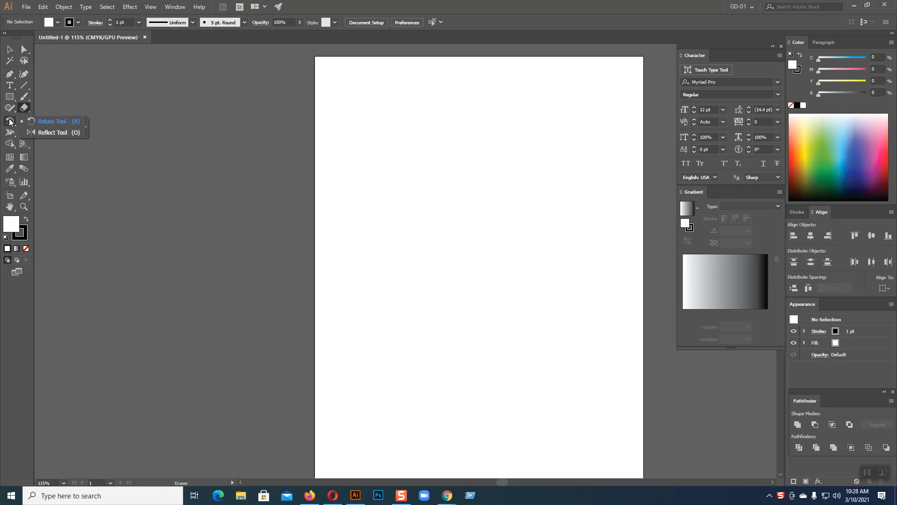
left_click(21, 122)
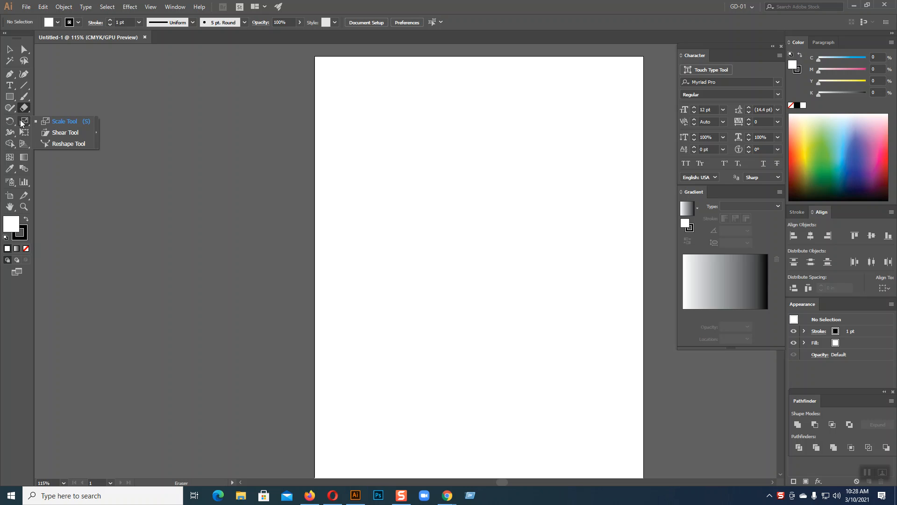
left_click(9, 123)
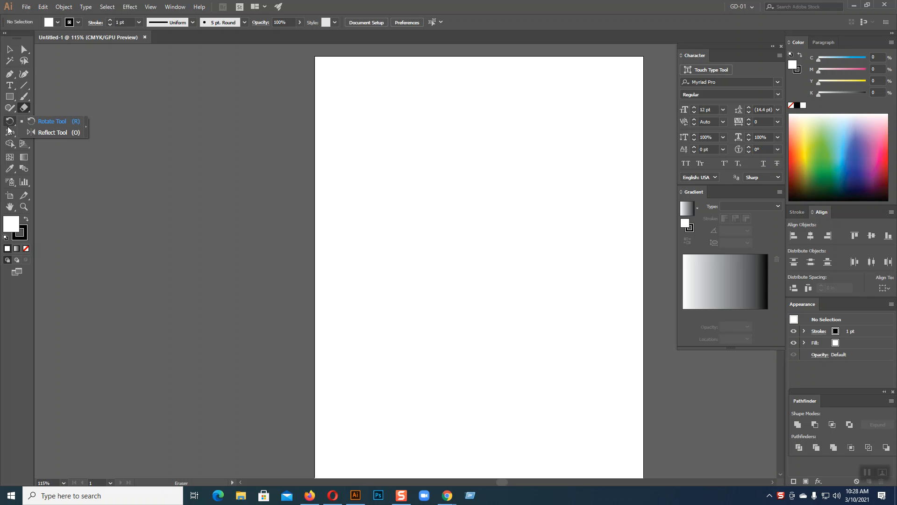
left_click(9, 133)
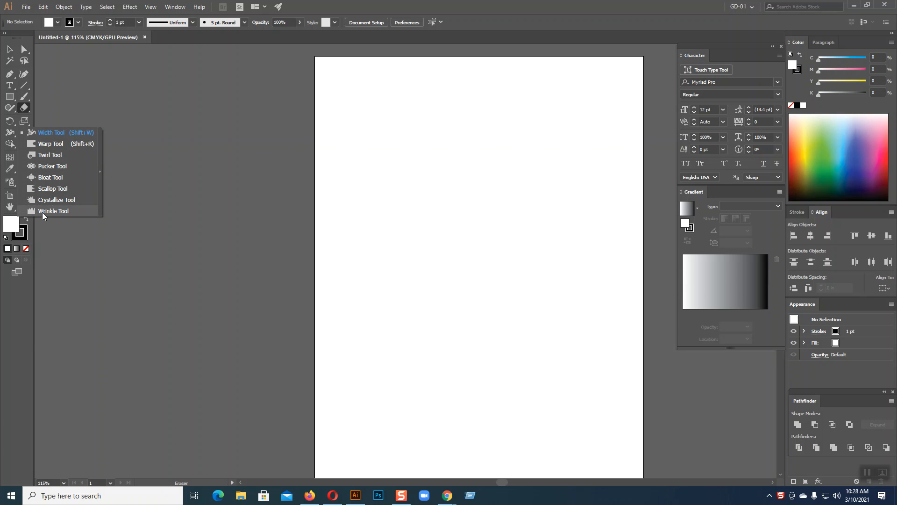
left_click(19, 136)
Draw a rectangle about 6.79 in wide and 3.76 in high on the artboard, with no fill and a black stroke.
left_click(9, 96)
left_click_drag(345, 141, 608, 287)
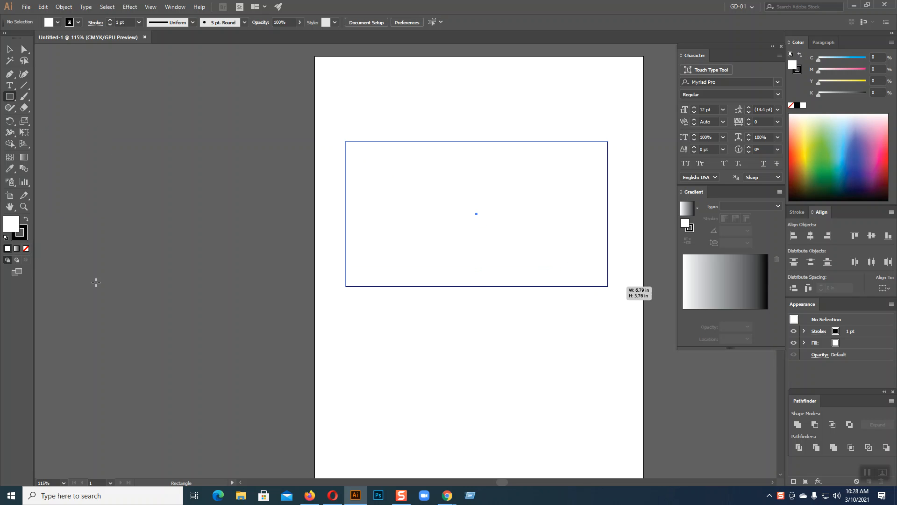
left_click(26, 248)
left_click(24, 238)
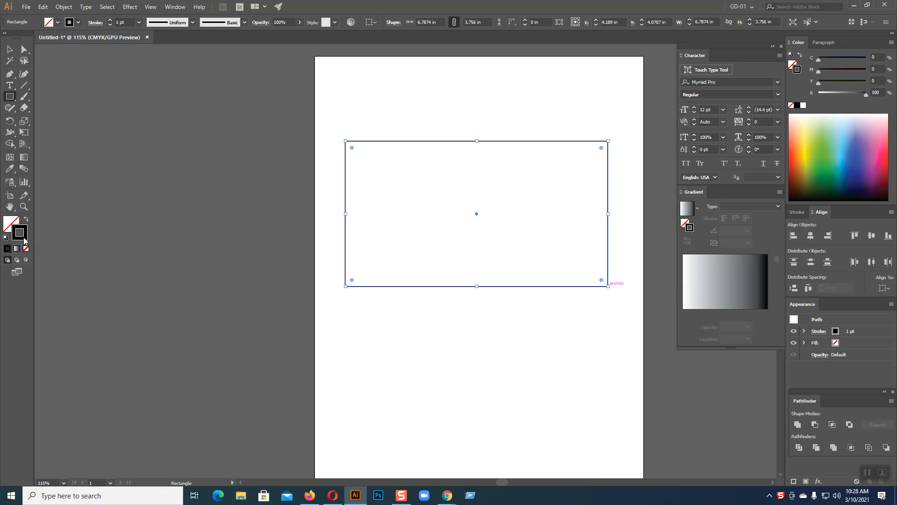
left_click_drag(13, 134, 54, 214)
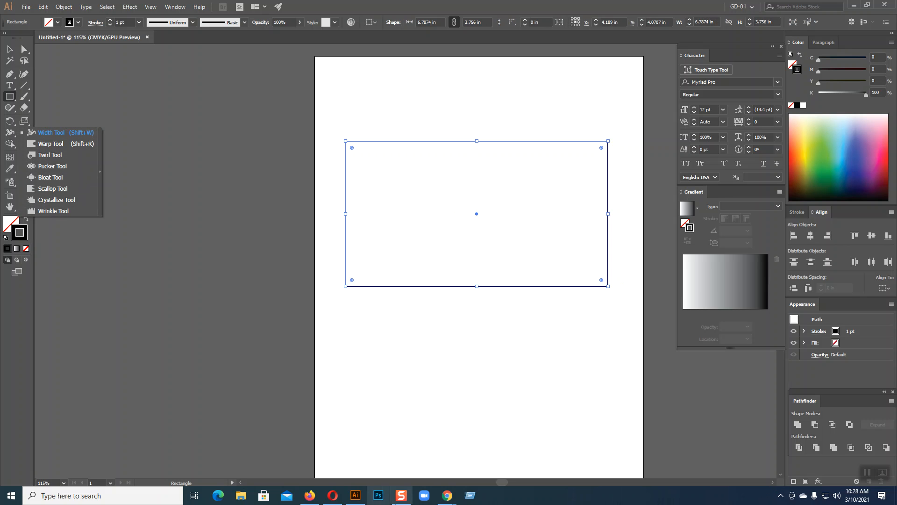
Switch to the Google Meet call in Chrome, stop presenting the screen and toggle the microphone.
mouse_move(448, 495)
left_click(417, 470)
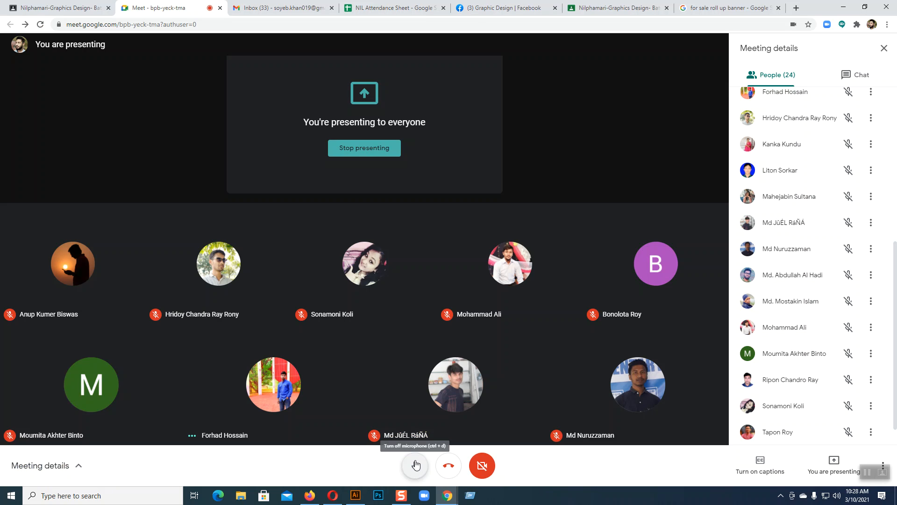
left_click(342, 147)
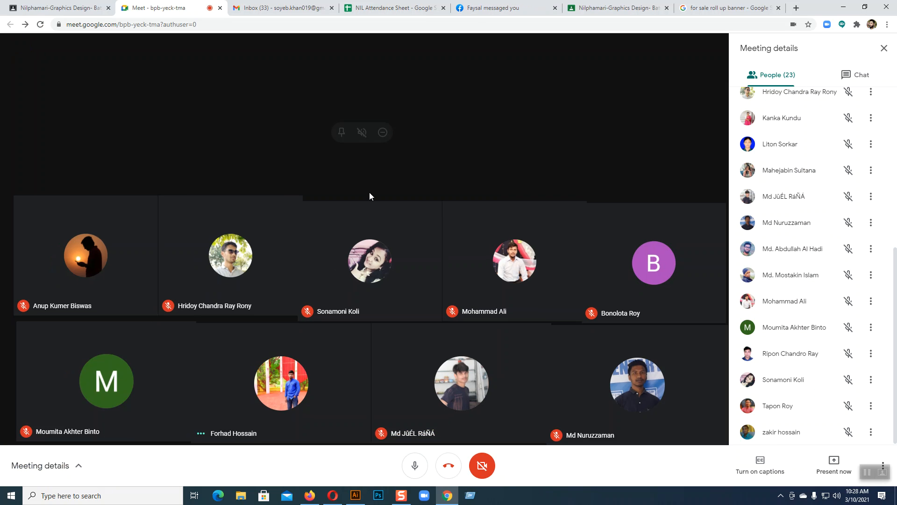
left_click(412, 468)
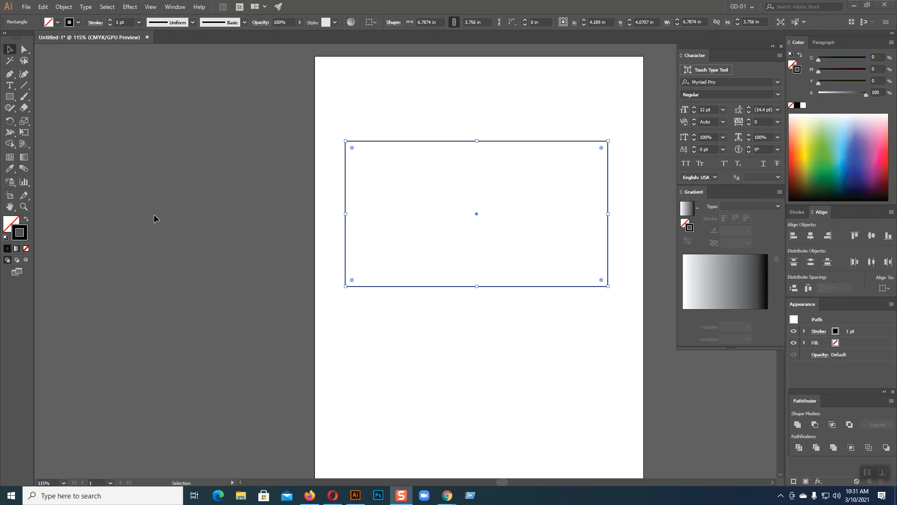
Draw a horizontal line segment about 6.79 in long below the rectangle, matching the rectangle's width.
left_click(11, 135)
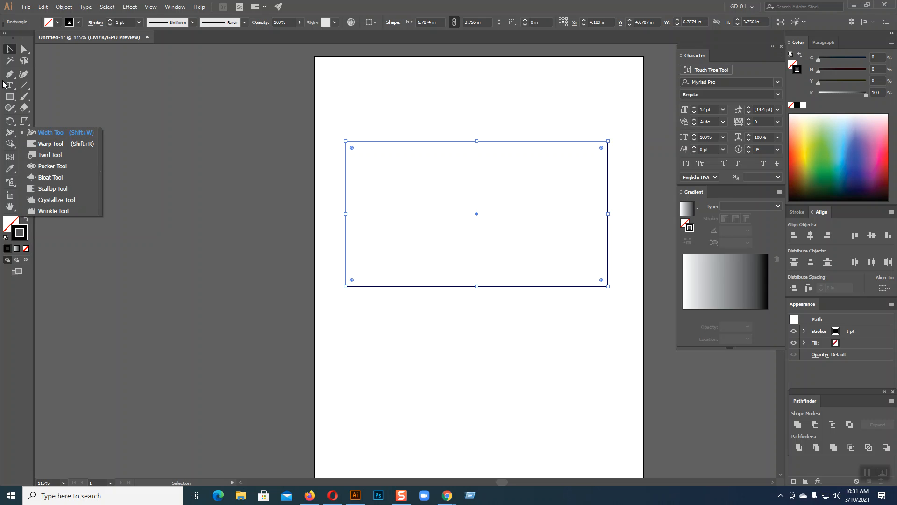
key("backslash")
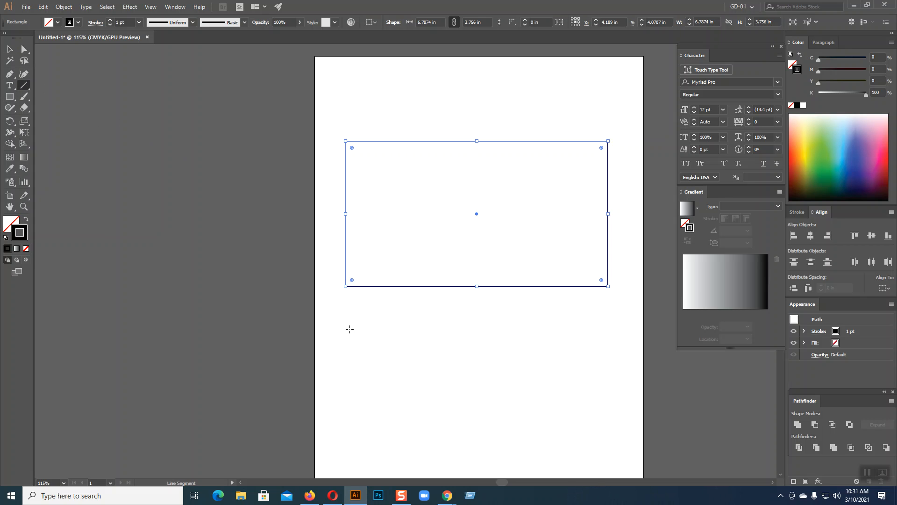
left_click_drag(345, 330, 608, 330)
left_click(13, 51)
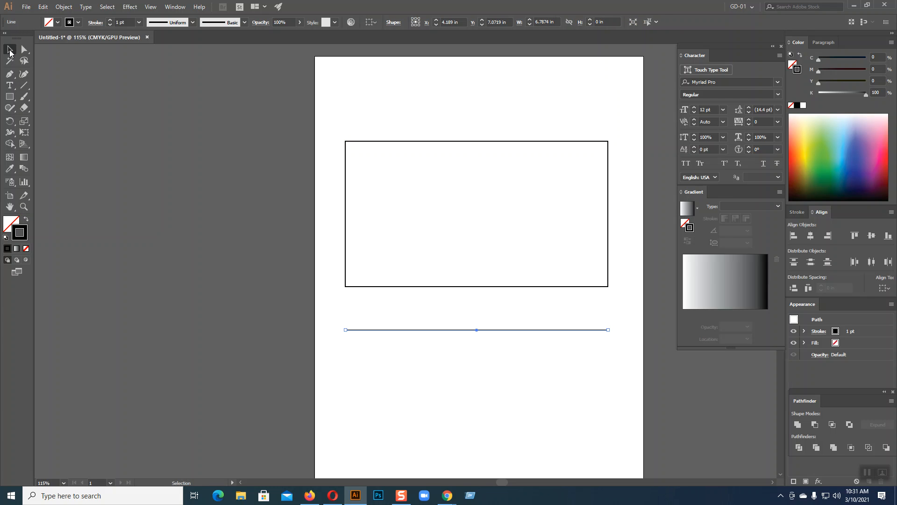
Compare the rectangle and the line by selecting each one alternately, then deselect everything.
key("ctrl+equal")
left_click_drag(339, 234, 288, 315)
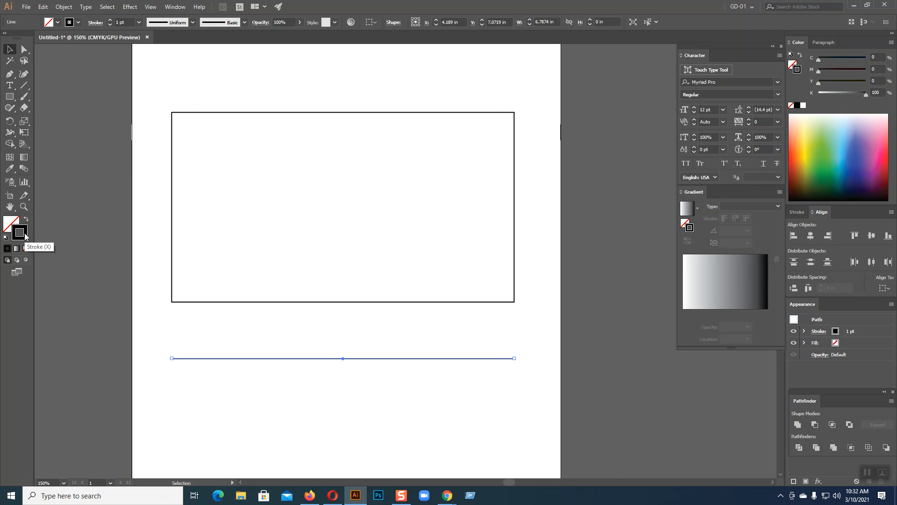
left_click(279, 114)
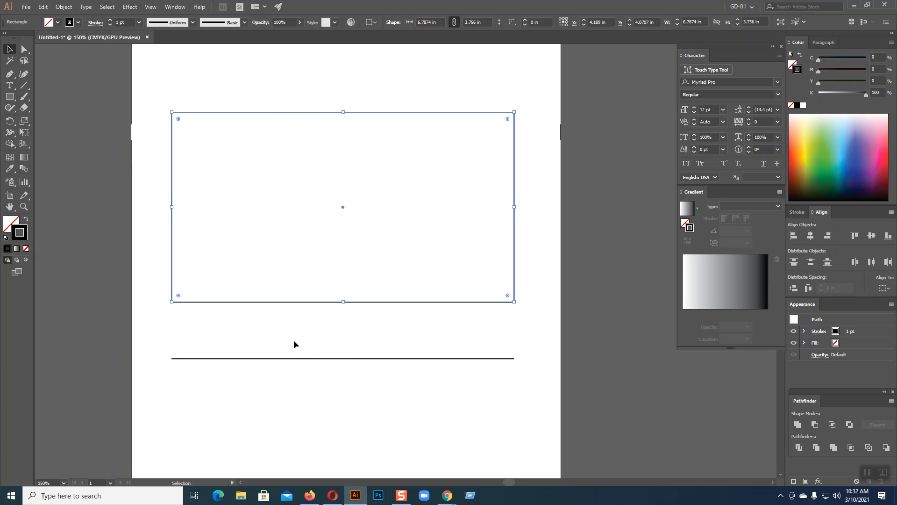
left_click(298, 358)
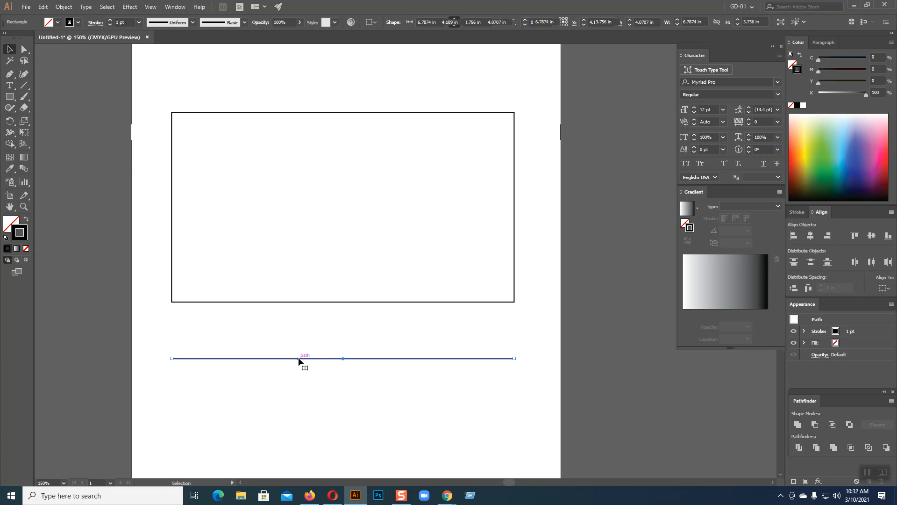
left_click(298, 302)
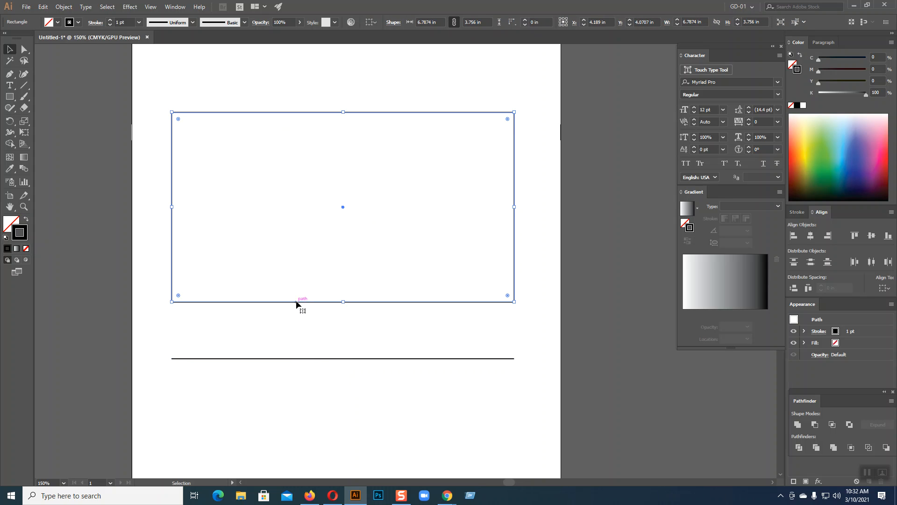
left_click(296, 358)
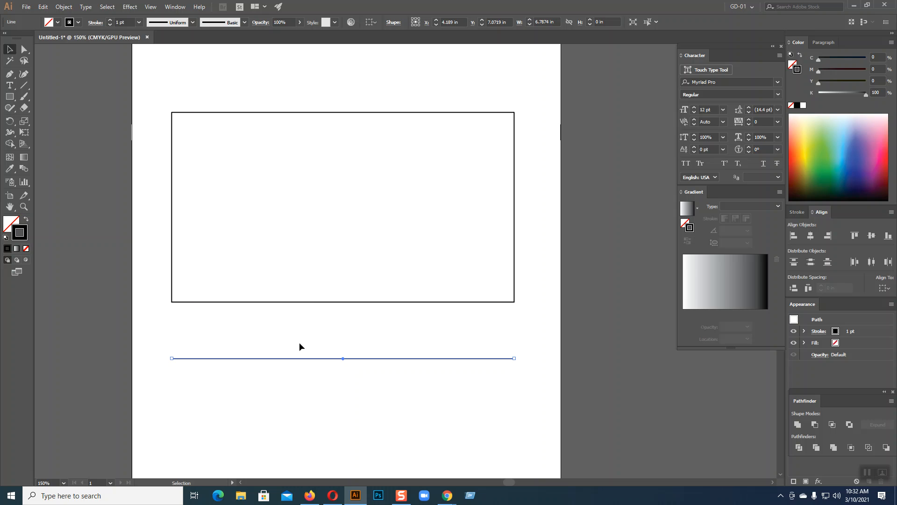
left_click(312, 302)
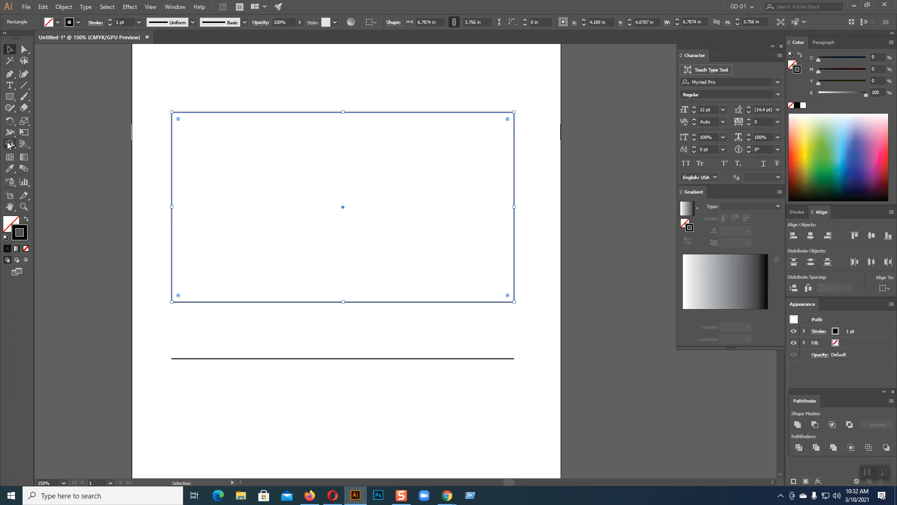
left_click(313, 86)
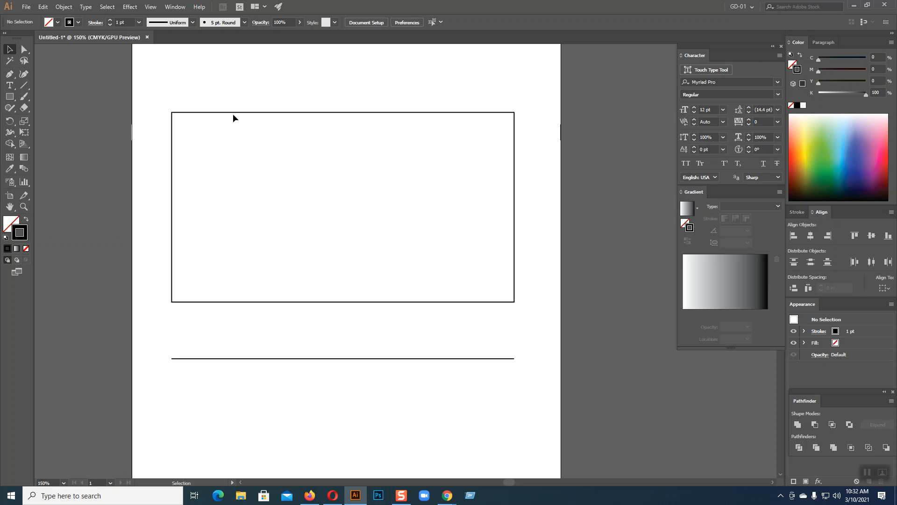
Select the rectangle and activate the Width tool.
left_click(350, 112)
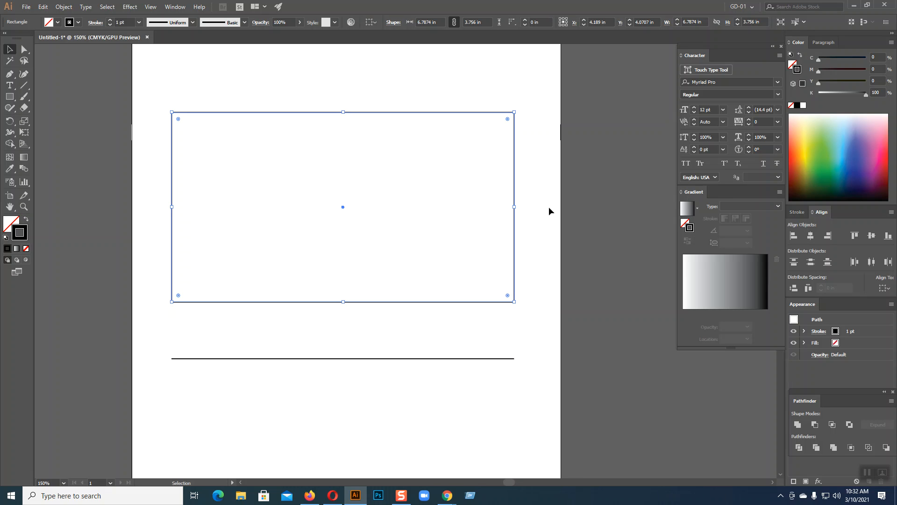
left_click_drag(16, 134, 51, 132)
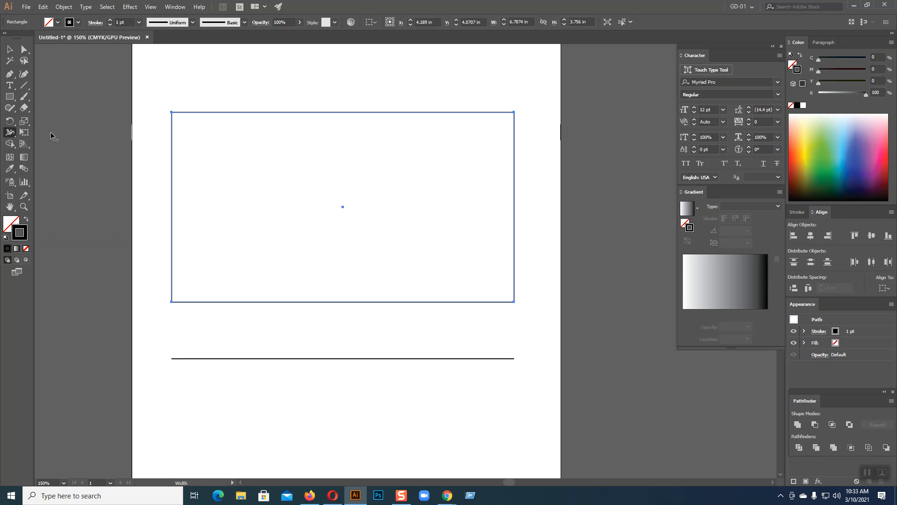
Start the Windows Magnifier, try 200% magnification and return it to 100%.
key("super+plus")
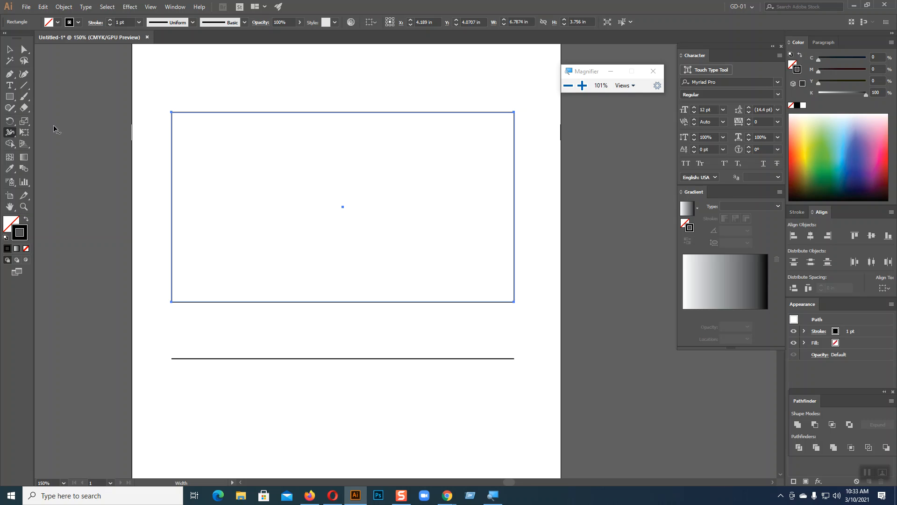
left_click(582, 86)
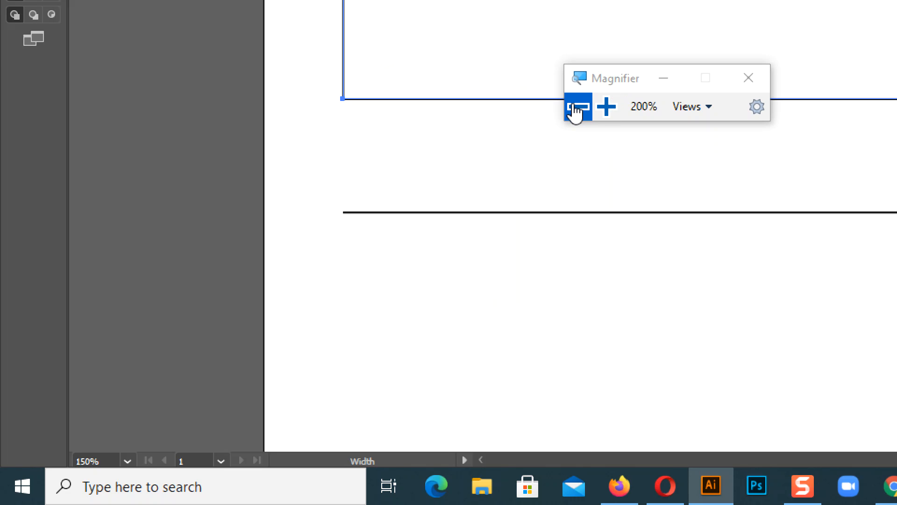
left_click(578, 107)
Check the Google Meet call in Chrome and return to the Illustrator document.
mouse_move(448, 495)
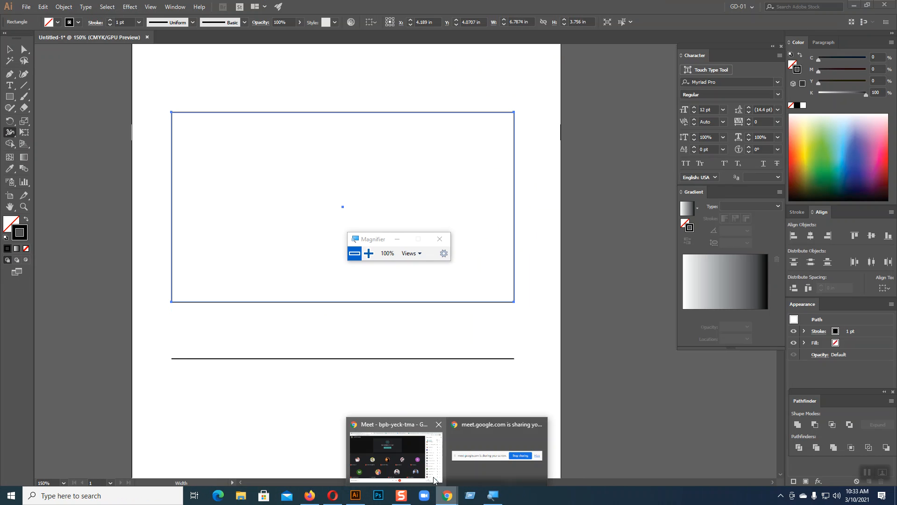
left_click(426, 469)
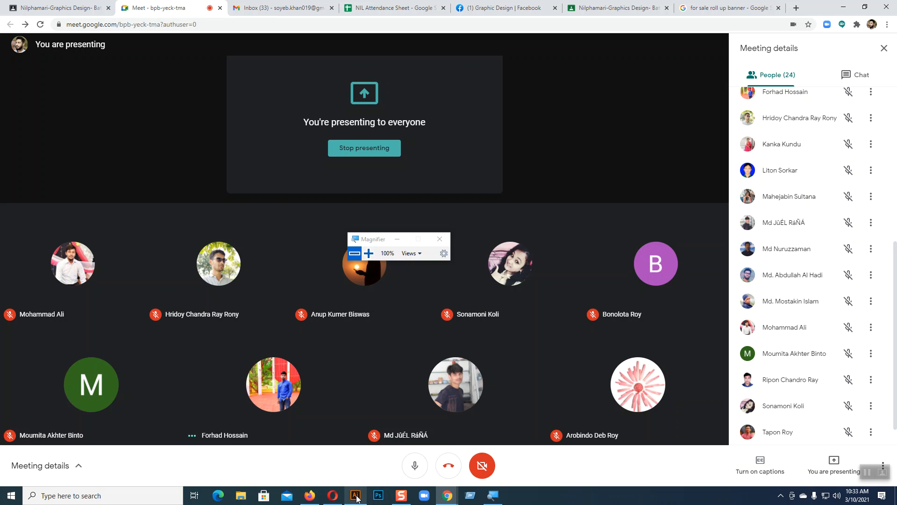
mouse_move(356, 499)
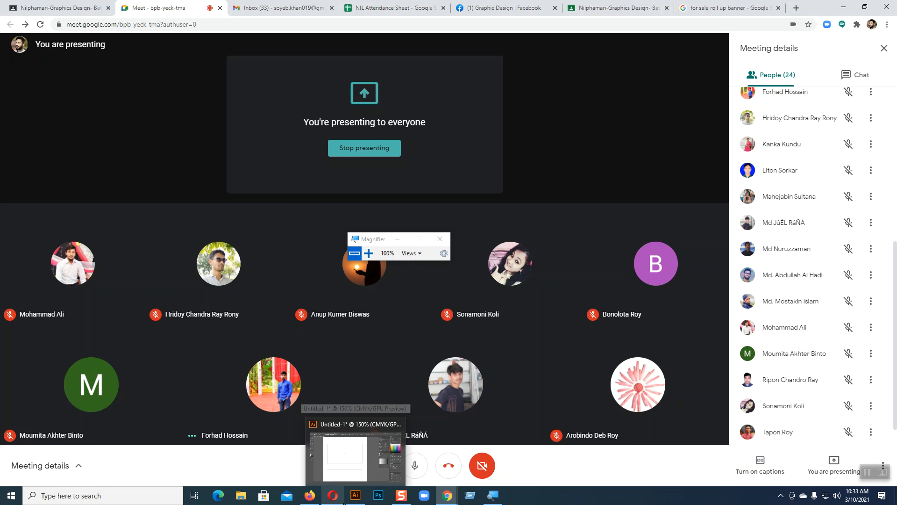
left_click(361, 501)
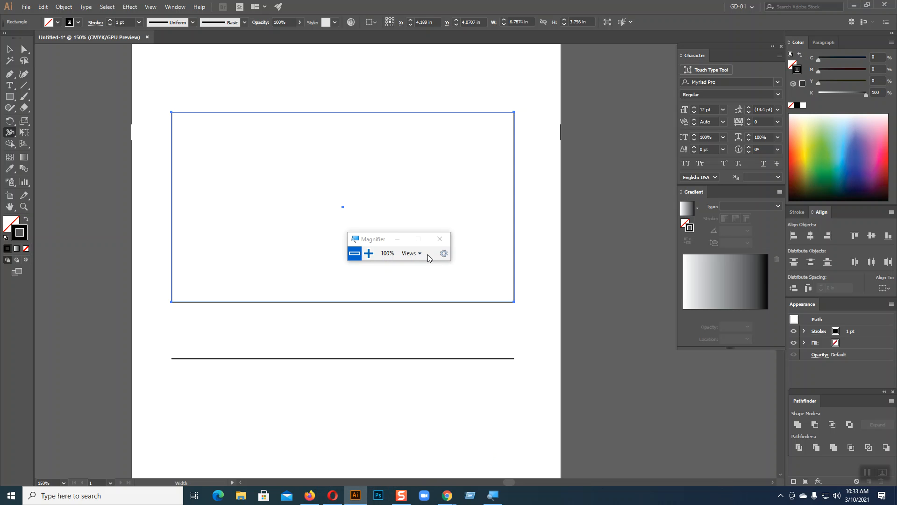
Magnify the screen to 200% and move the Magnifier window clear of the rectangle's upper edge.
left_click(368, 257)
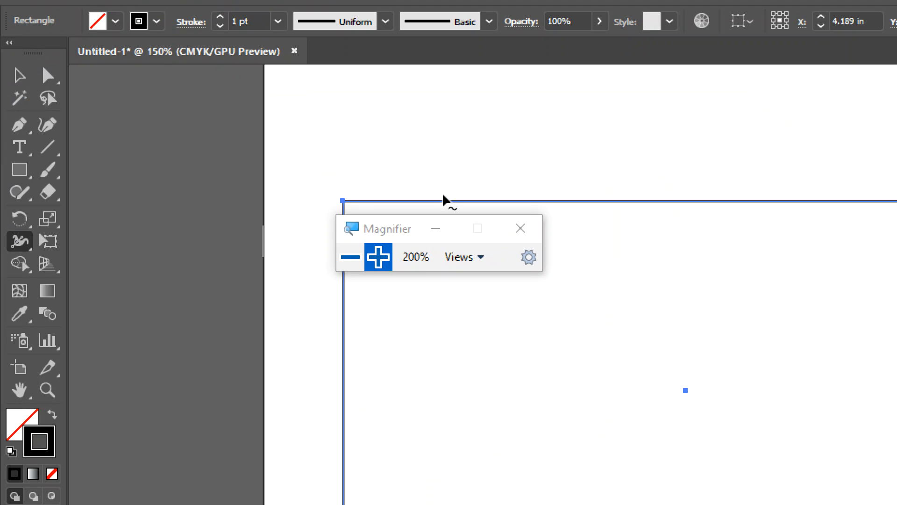
left_click_drag(405, 229, 409, 78)
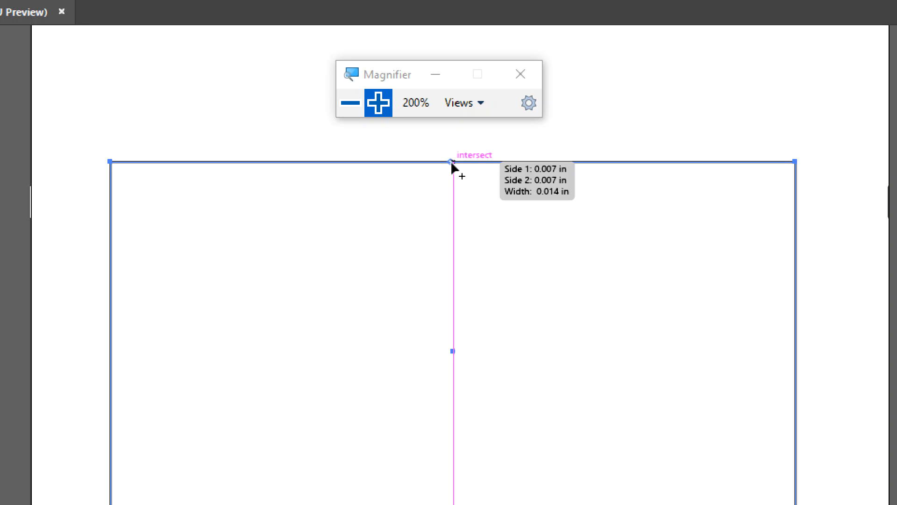
Widen the rectangle's upper stroke to about 0.6 in at its midpoint, widen it less left of centre, and pinch it thin right of centre.
left_click_drag(451, 163, 453, 192)
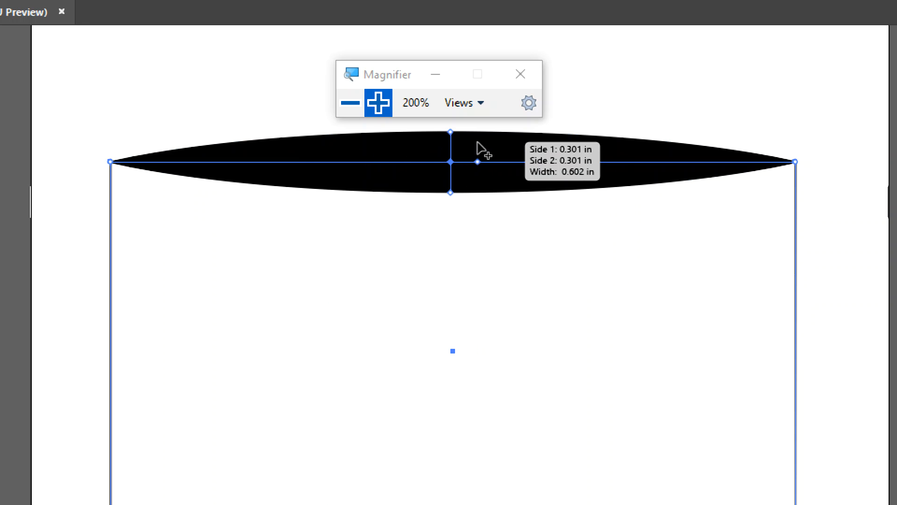
left_click_drag(355, 162, 357, 147)
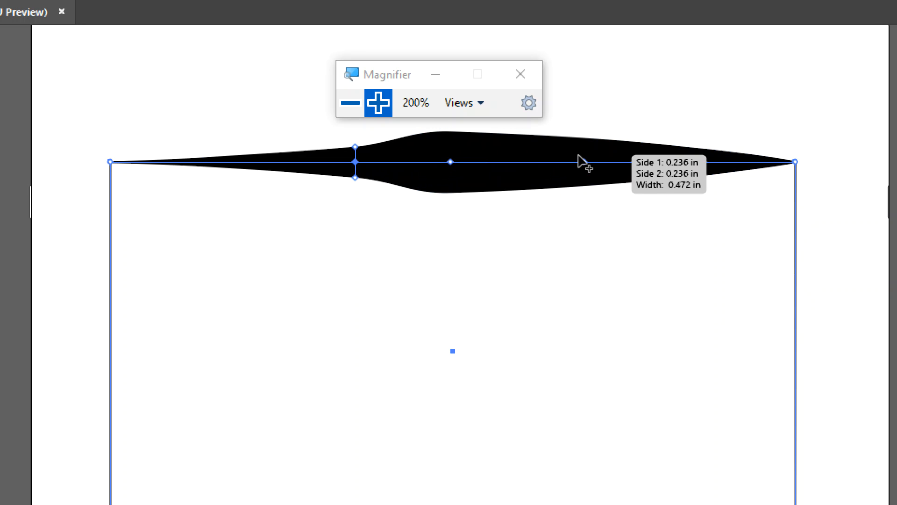
left_click_drag(570, 161, 576, 166)
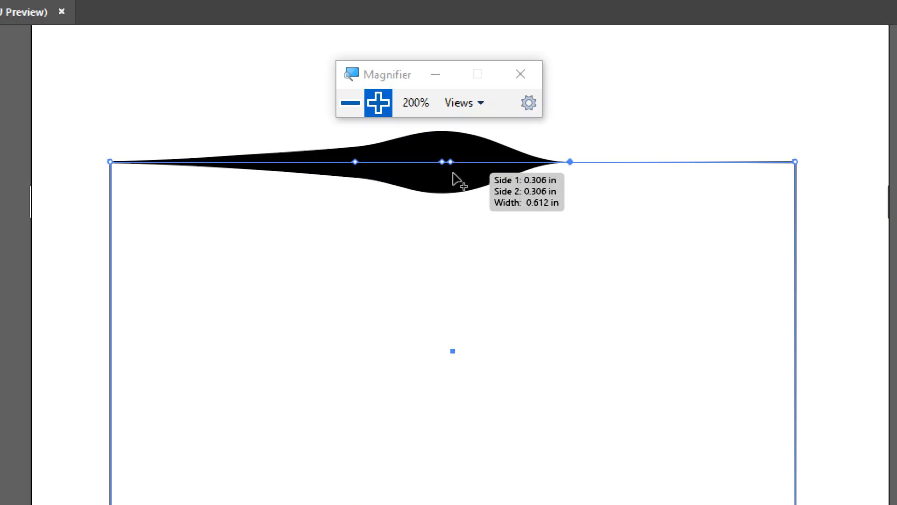
Widen the rectangle's upper stroke between the pinch and its right corner, and return the screen magnification to 100%.
left_click_drag(670, 160, 670, 178)
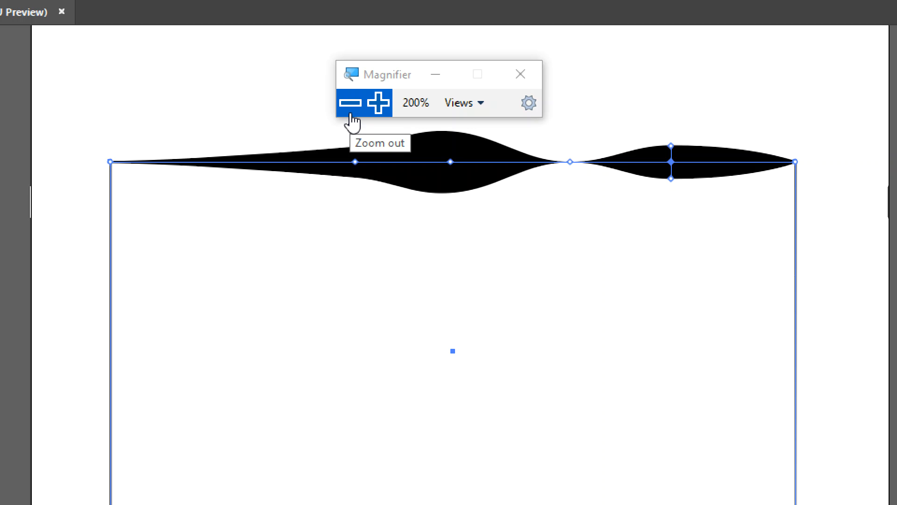
left_click(351, 114)
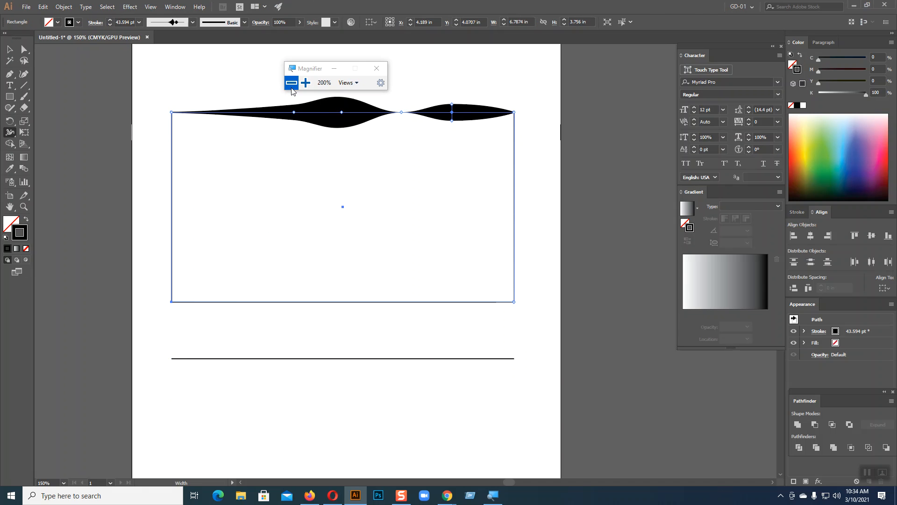
left_click(192, 22)
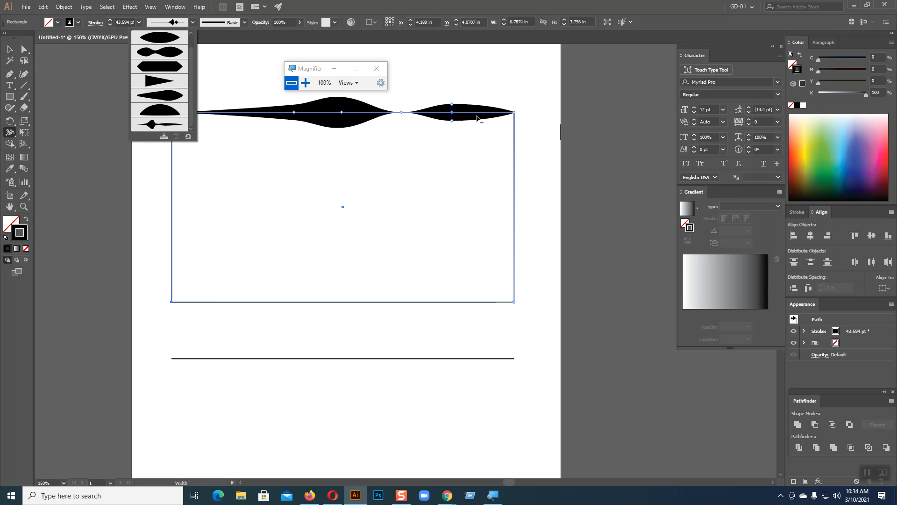
left_click(192, 22)
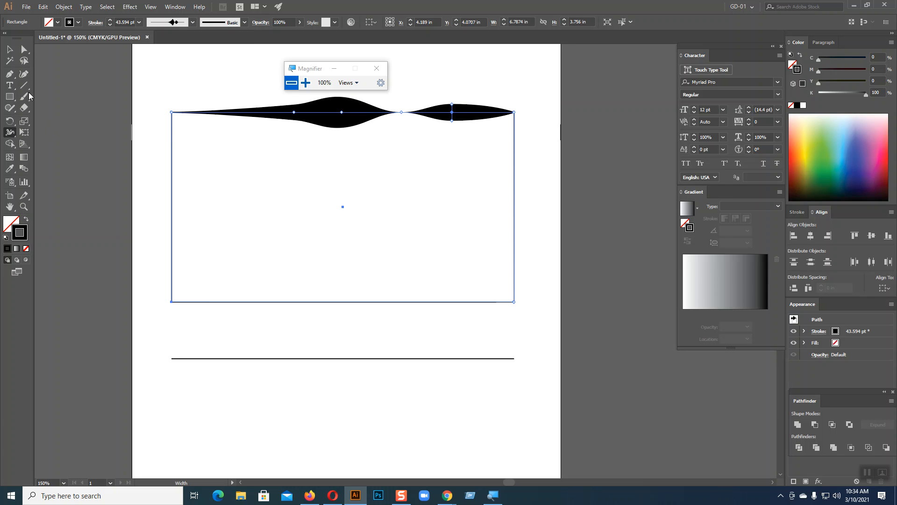
left_click(9, 73)
scroll(310, 277, "down", 5)
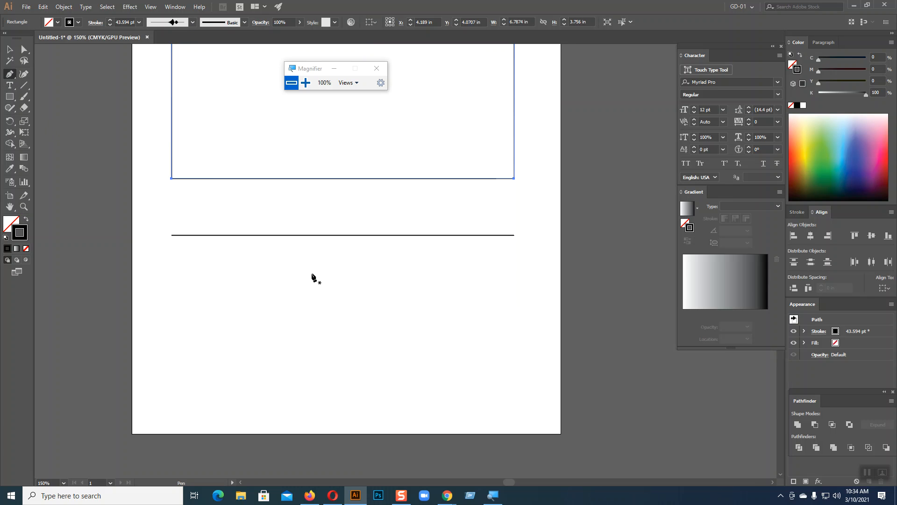
left_click(369, 297)
key("Escape")
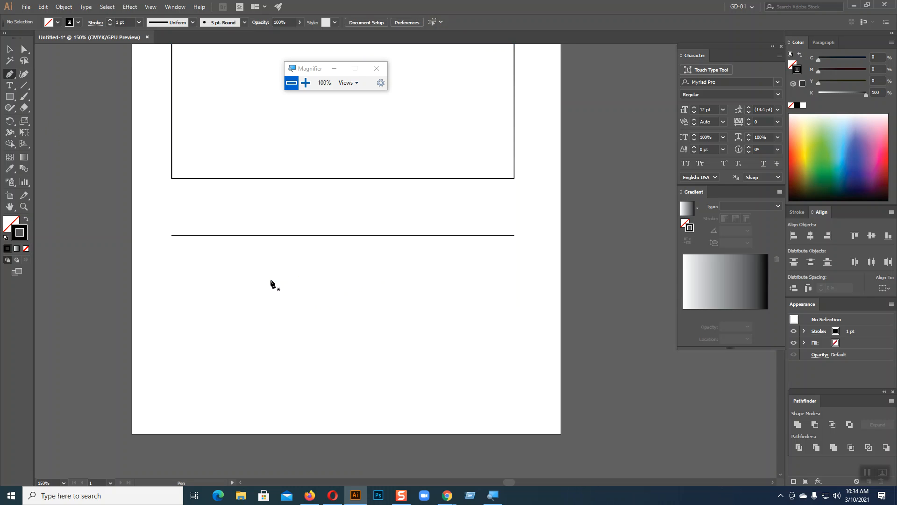
Draw a freehand curly S about 2 in wide and 2.6 in high below the line with the Pencil tool.
left_click(23, 86)
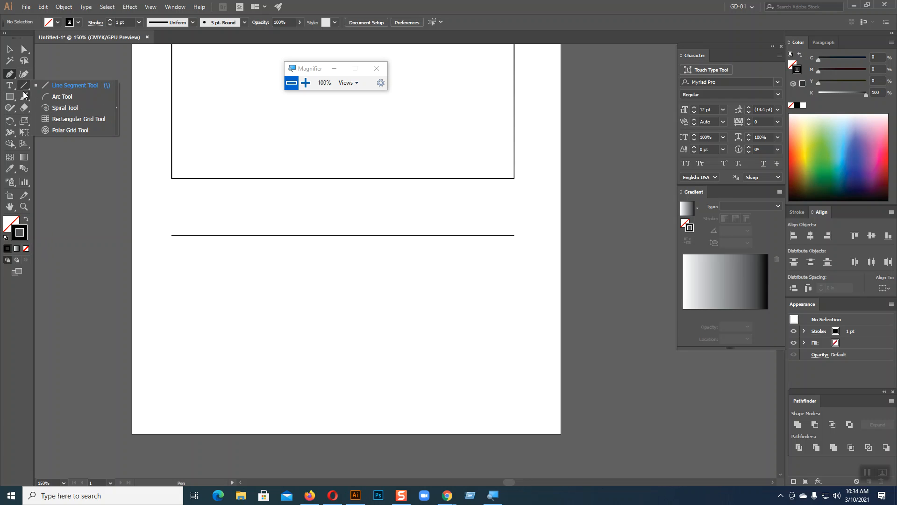
left_click(24, 108)
left_click(9, 108)
left_click(43, 122)
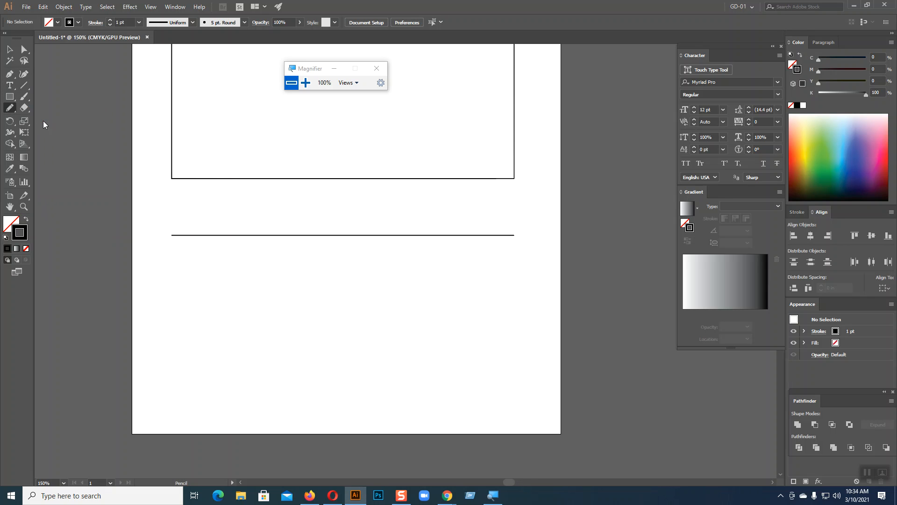
mouse_move(373, 300)
left_mouse_down()
mouse_move(349, 263)
mouse_move(326, 265)
mouse_move(309, 283)
mouse_move(316, 306)
mouse_move(382, 331)
mouse_move(387, 369)
mouse_move(328, 393)
mouse_move(290, 354)
mouse_move(316, 351)
mouse_move(320, 366)
mouse_move(300, 386)
mouse_move(271, 392)
left_mouse_up()
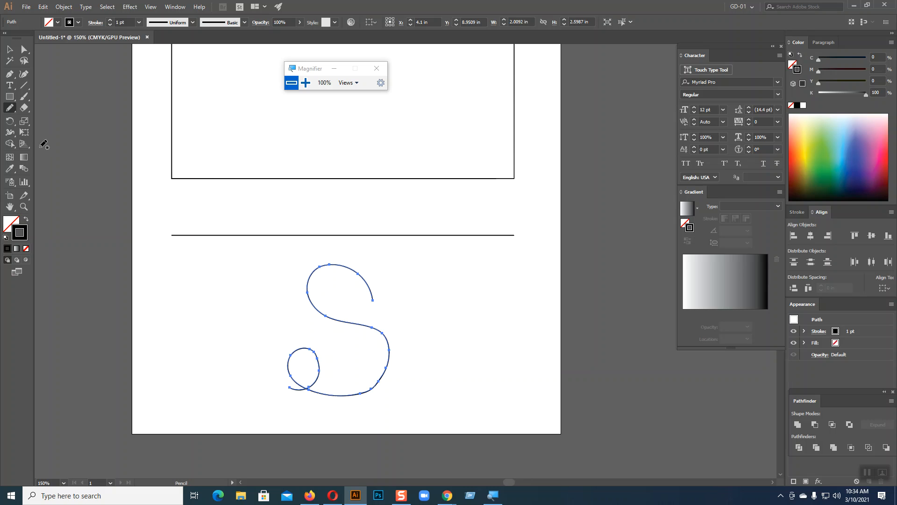
Widen the S's upper curve to about 0.39 in with the Width tool, narrow its middle and thicken its lower bend.
left_click(7, 134)
left_click_drag(366, 279, 366, 267)
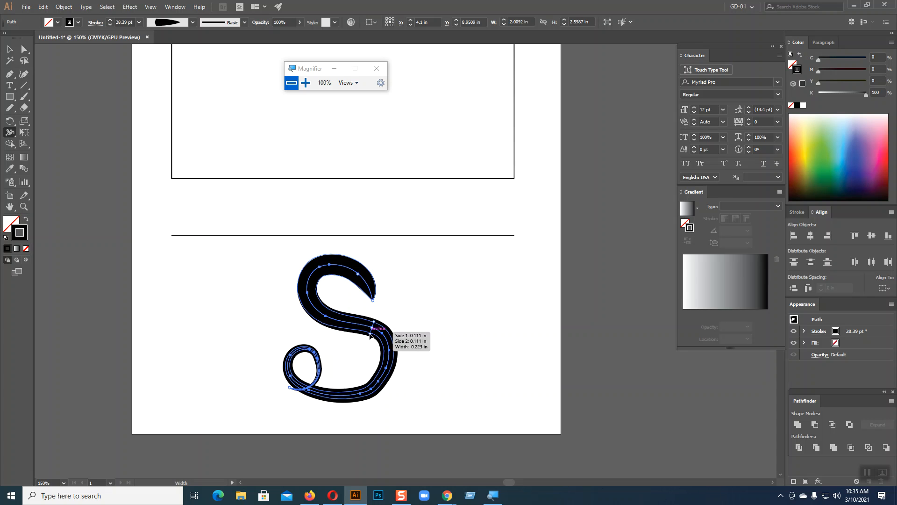
left_click_drag(370, 332, 371, 331)
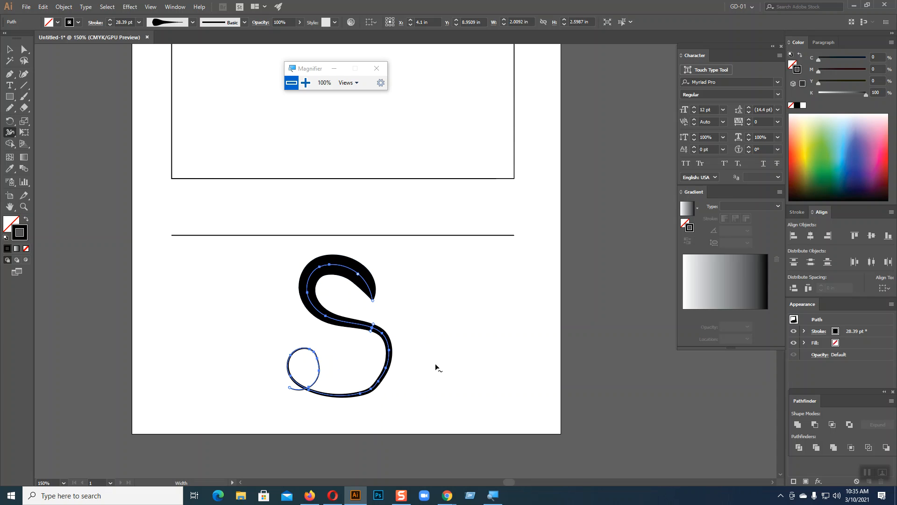
left_click_drag(380, 384, 385, 384)
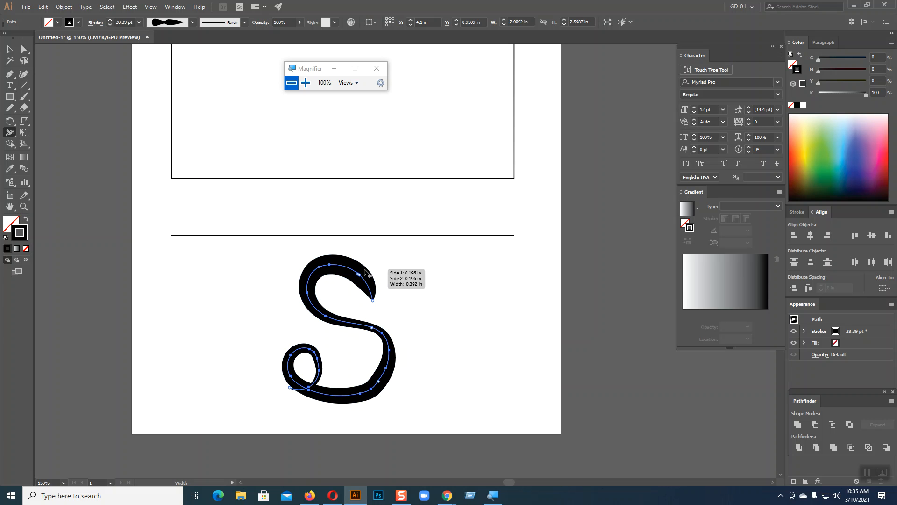
Thin the S's upper curve, thicken the end of its curled tail, and deselect it.
left_click_drag(364, 268, 362, 277)
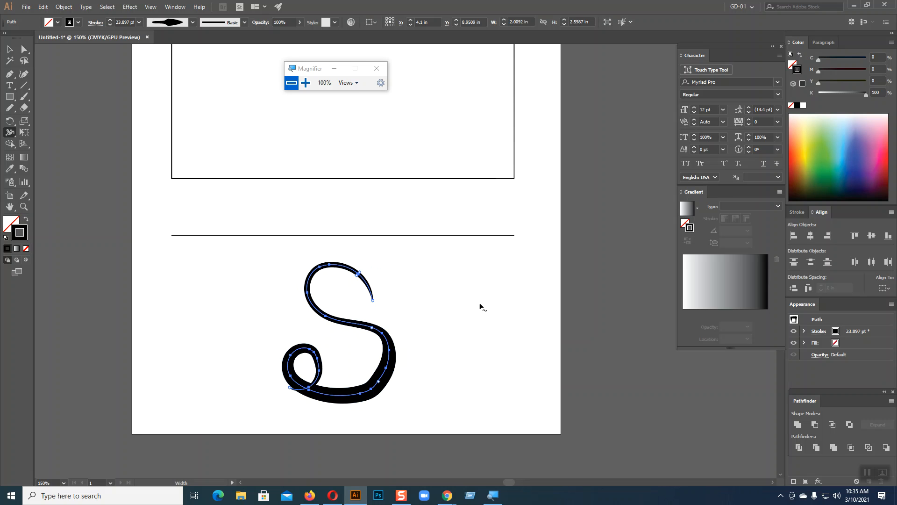
left_click_drag(290, 387, 282, 396)
left_click(10, 49)
left_click(438, 307)
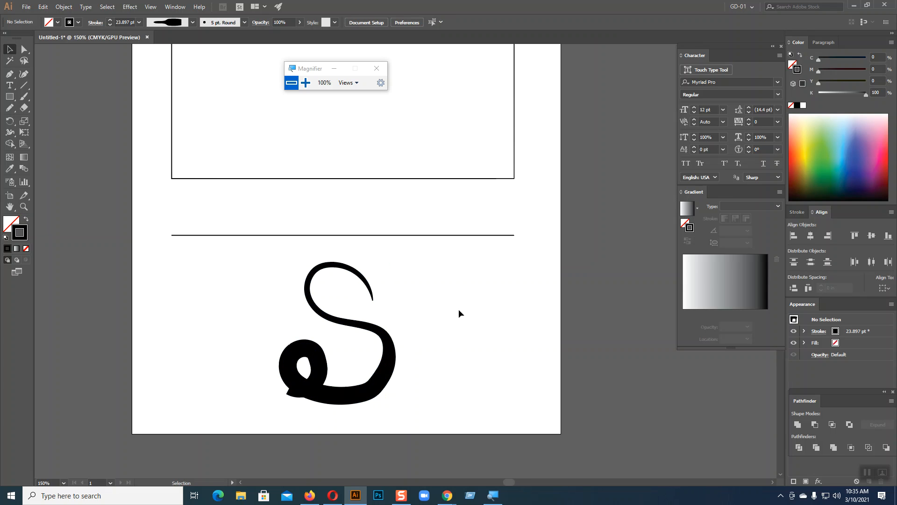
Smooth the lower bend and the curled loop of the S with the Smooth tool, then deselect it.
left_click(396, 359)
left_click_drag(10, 107, 51, 134)
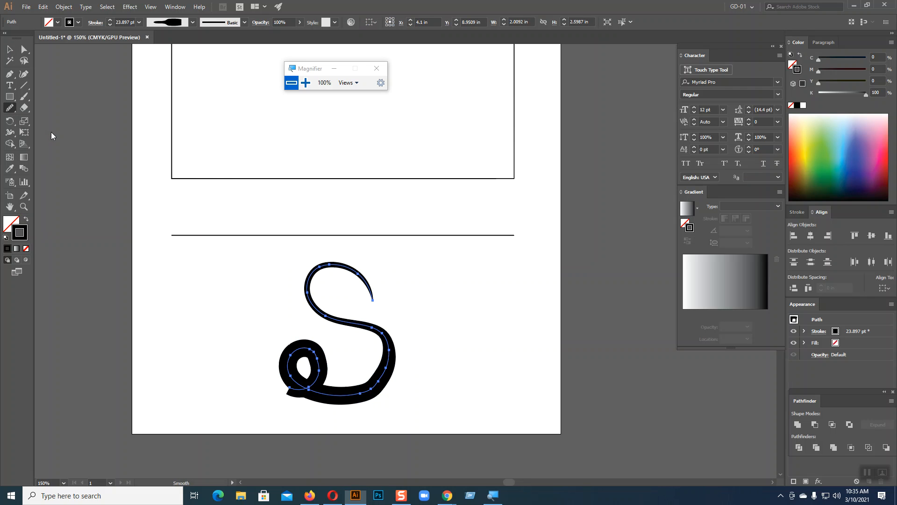
mouse_move(378, 330)
left_mouse_down()
mouse_move(388, 342)
mouse_move(387, 369)
mouse_move(357, 395)
left_mouse_up()
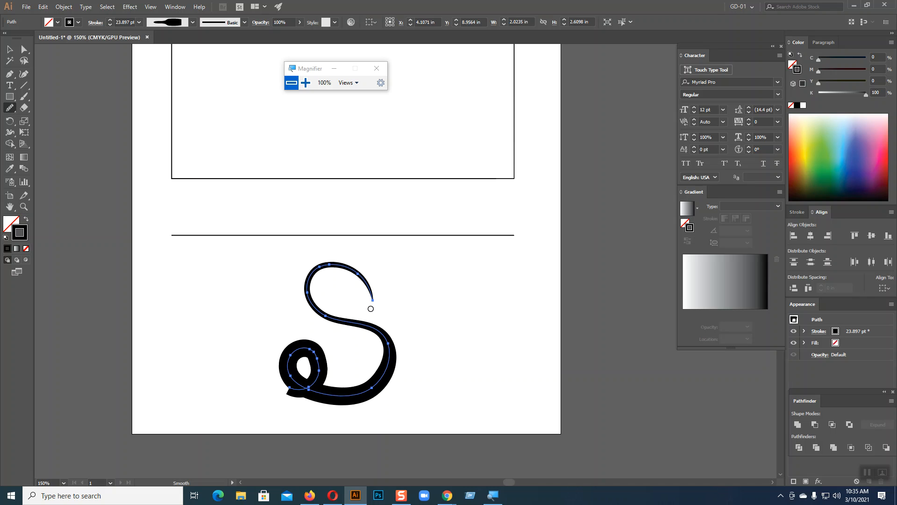
mouse_move(290, 355)
left_mouse_down()
mouse_move(288, 374)
mouse_move(306, 383)
mouse_move(319, 376)
mouse_move(310, 397)
left_mouse_up()
left_click(10, 49)
left_click(469, 301)
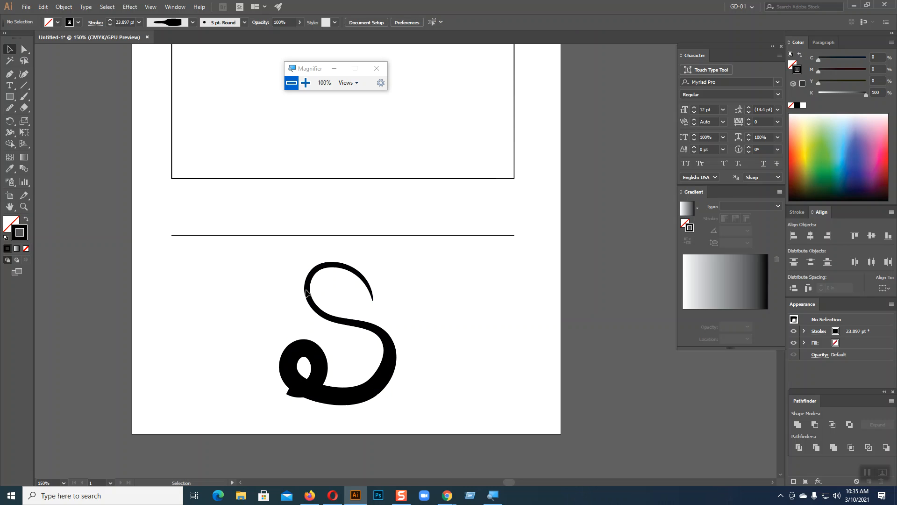
Convert the variable-width S into a filled shape with Outline Stroke.
left_click(383, 334)
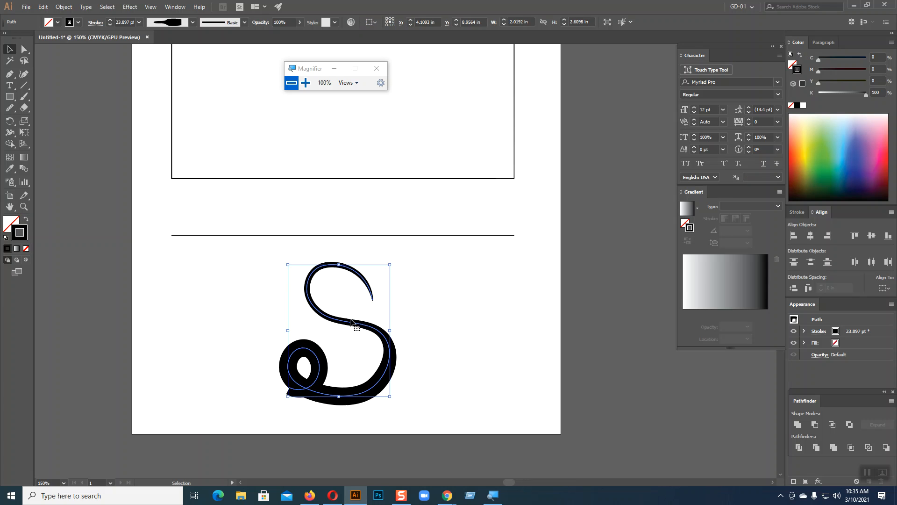
left_click(59, 6)
mouse_move(103, 208)
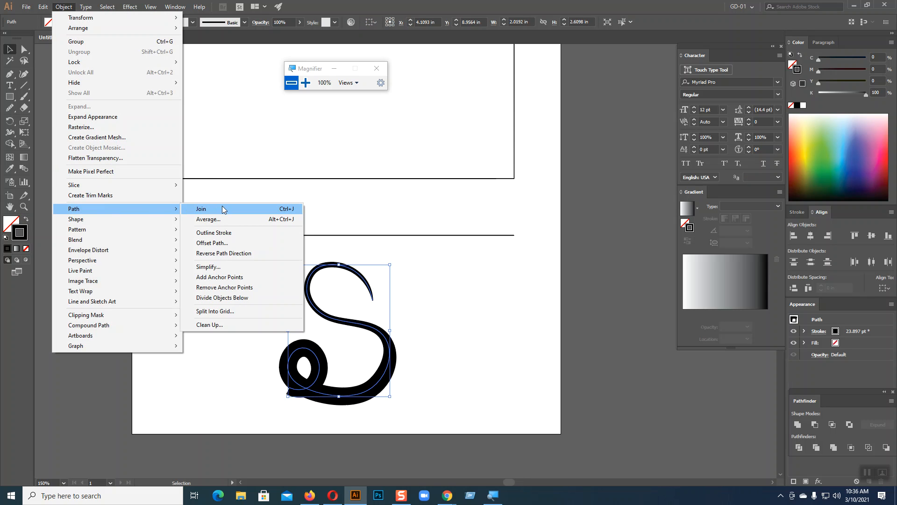
left_click(231, 231)
left_click(437, 297)
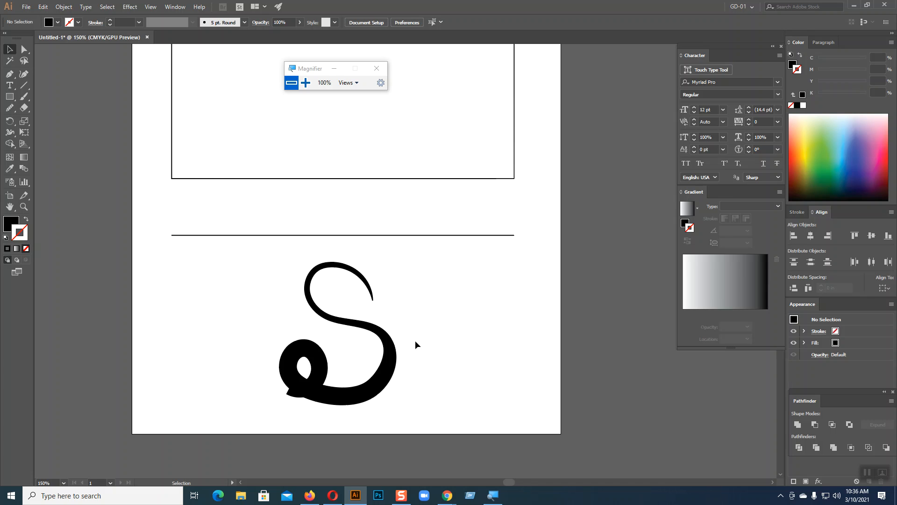
Delete the outlined S and bring the rectangle and line back into view.
left_click(389, 353)
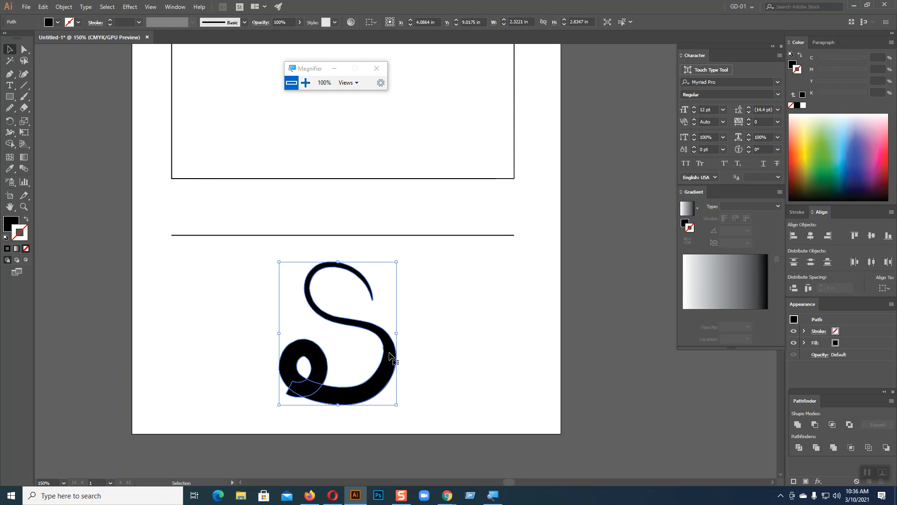
key("Delete")
scroll(389, 352, "up", 5)
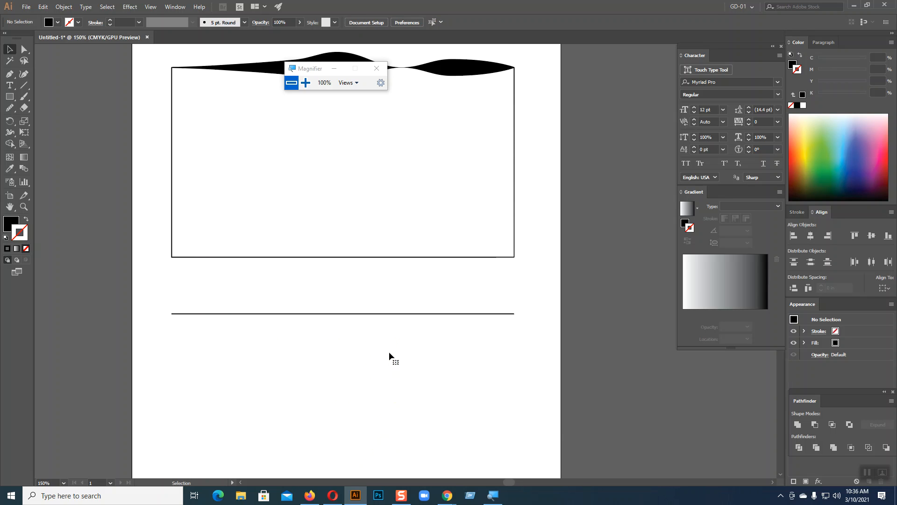
scroll(389, 351, "down", 2)
scroll(389, 351, "up", 3)
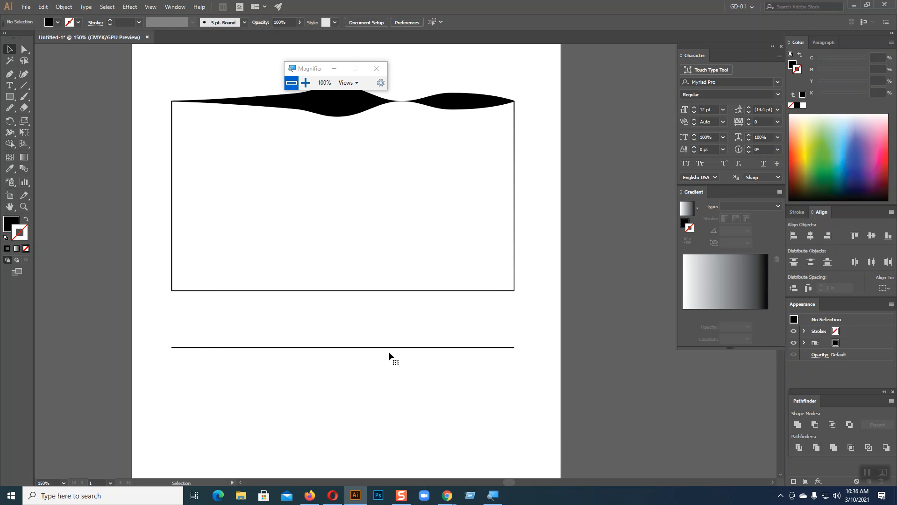
Widen the line below the rectangle to about 94 pt near its left end, pinch it further along, and widen its midpoint moderately.
left_click(10, 132)
left_click_drag(201, 347, 203, 379)
left_click_drag(254, 344, 256, 347)
left_click_drag(344, 347, 343, 364)
left_click(9, 49)
left_click(49, 107)
left_click(374, 357)
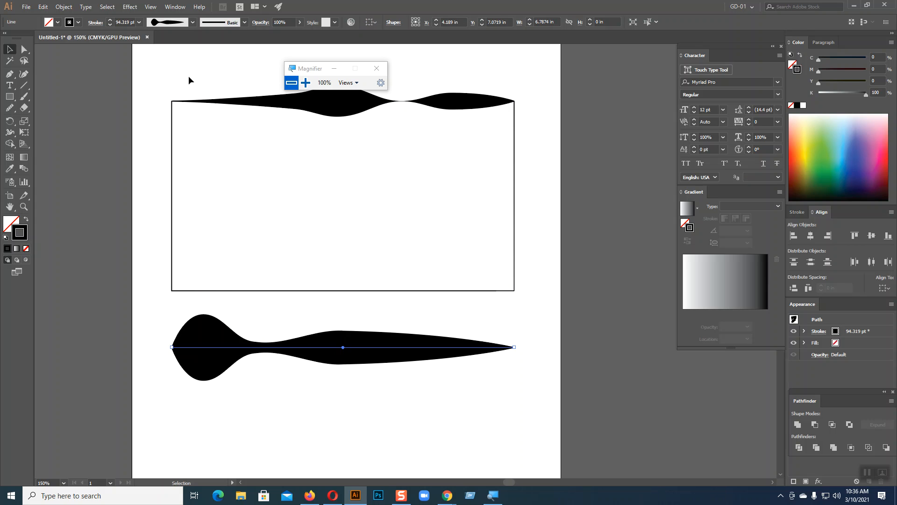
Save the line's stroke shape as a new variable width profile under the suggested name.
left_click(192, 23)
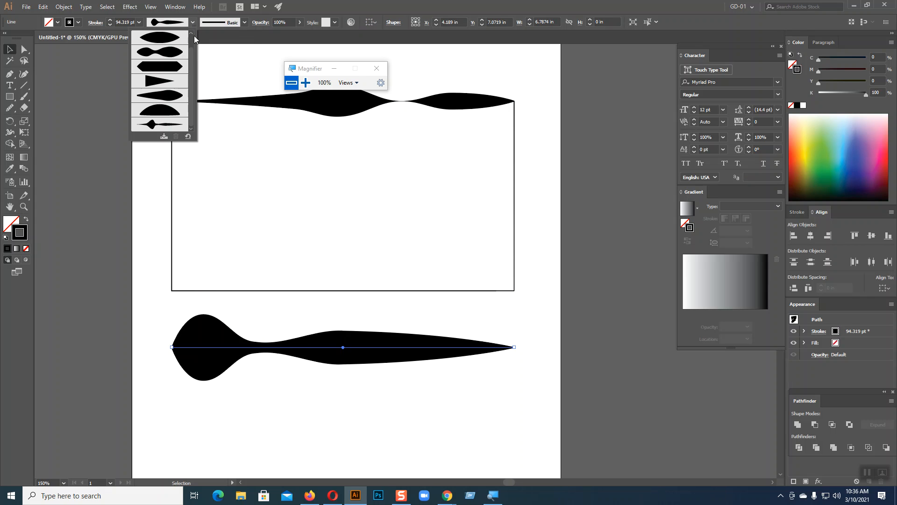
left_click(167, 139)
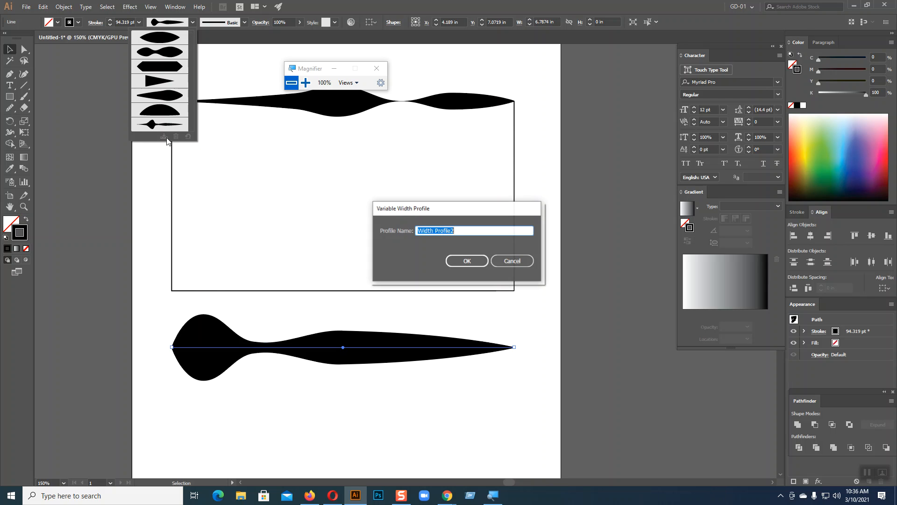
left_click(462, 260)
Delete the variable-width line below the rectangle.
left_click(529, 307)
left_click(405, 349)
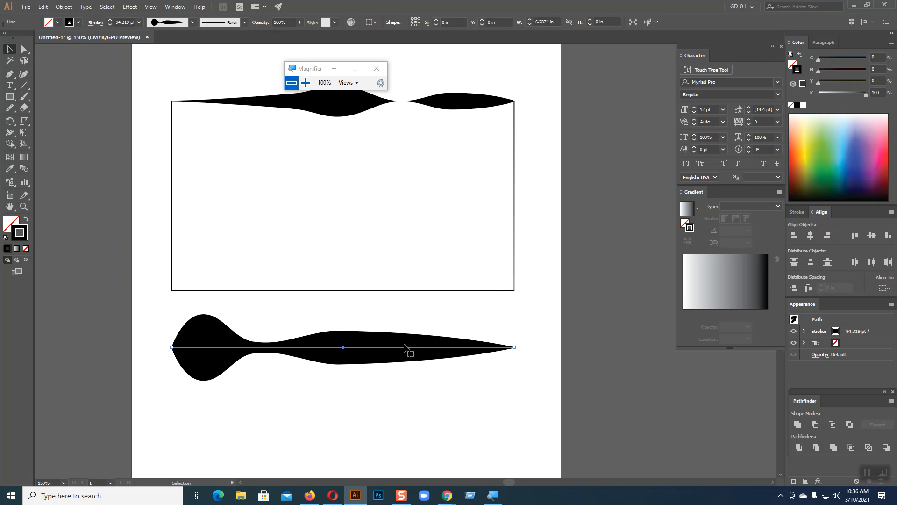
key("Delete")
Draw a nearly horizontal line about 5.19 in long below the rectangle and apply the newly saved width profile.
left_click(23, 85)
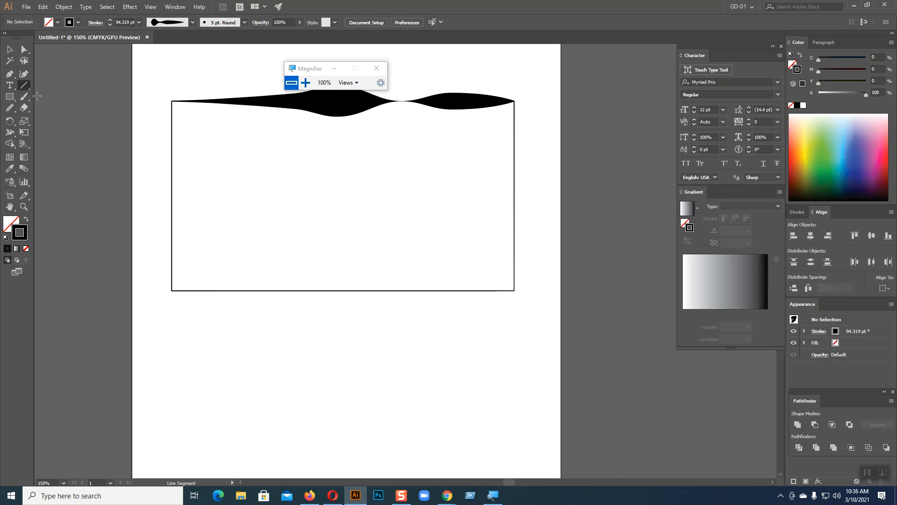
left_click_drag(219, 325, 482, 324)
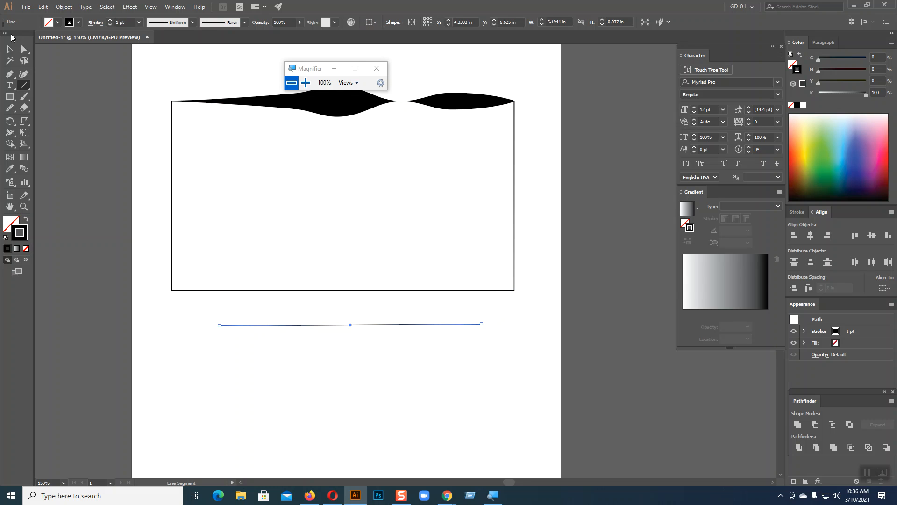
left_click(10, 49)
left_click(193, 22)
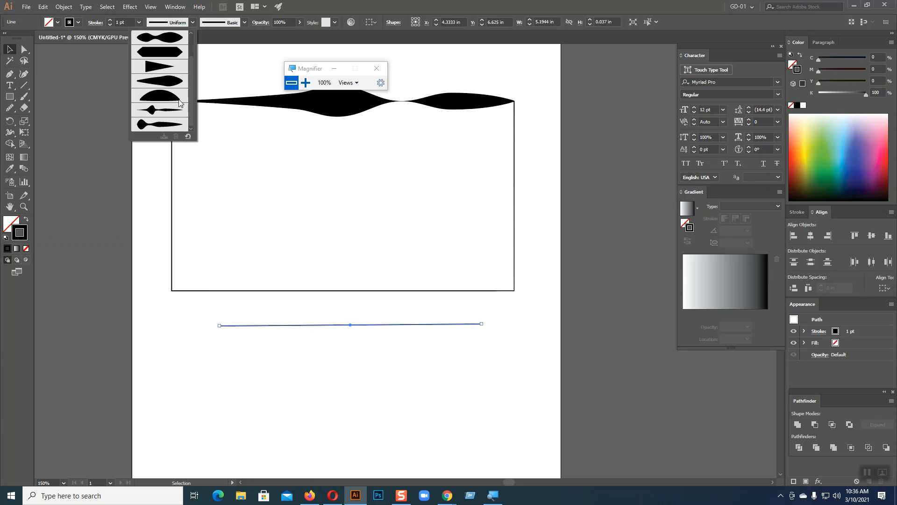
left_click(158, 124)
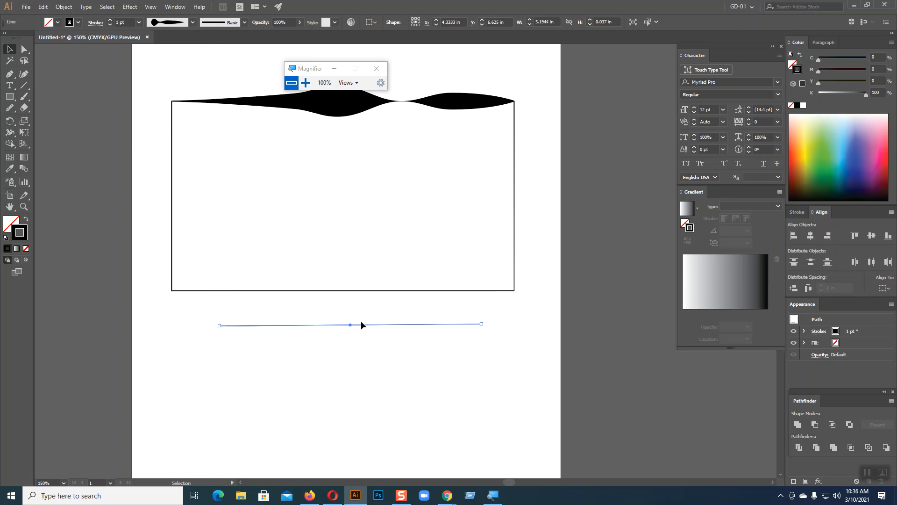
Raise the new line's stroke weight to 31 pt.
left_click(109, 21)
left_click(109, 21)
left_click(109, 21)
left_click(109, 21)
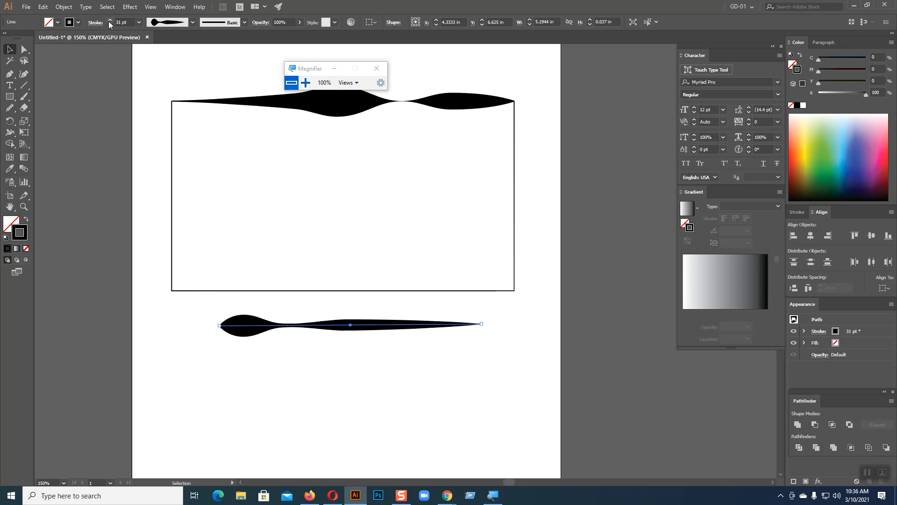
Delete the 31 pt line below the rectangle.
left_click(348, 374)
left_click(361, 329)
key("Delete")
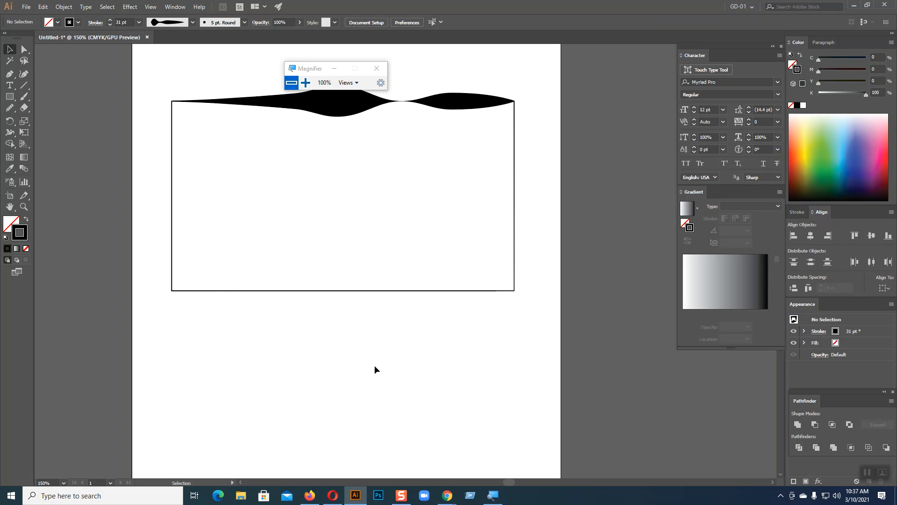
Set the rectangle's stroke weight to 0.25 pt.
left_click(330, 103)
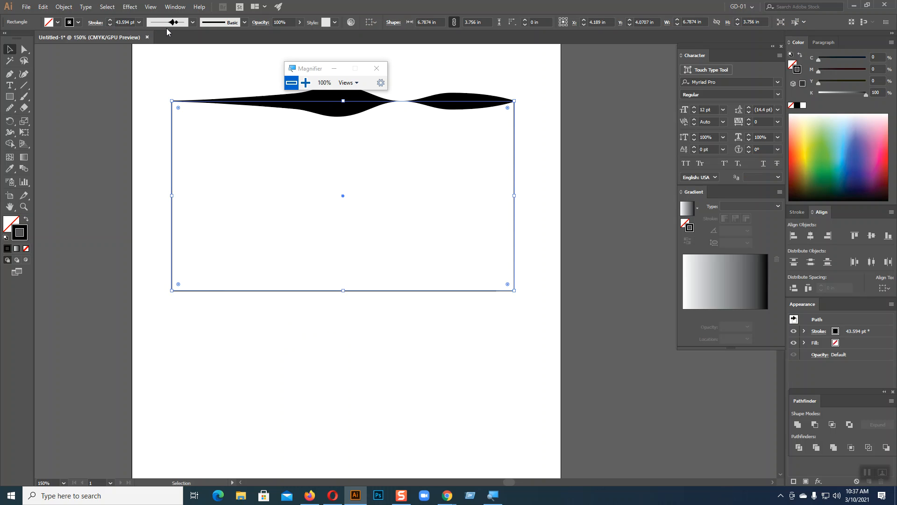
left_click(140, 22)
left_click(141, 29)
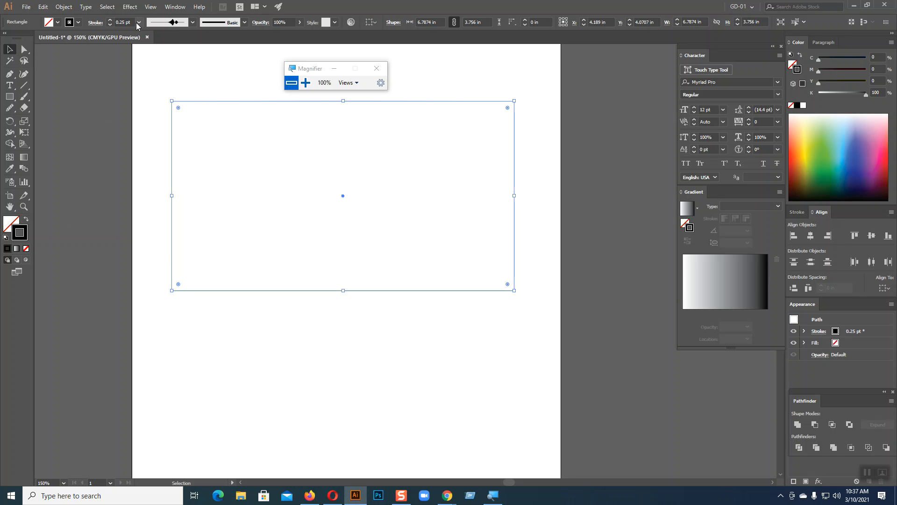
Set the rectangle's stroke weight to 1 pt with the Uniform width profile, and deselect it.
left_click(139, 22)
left_click(145, 59)
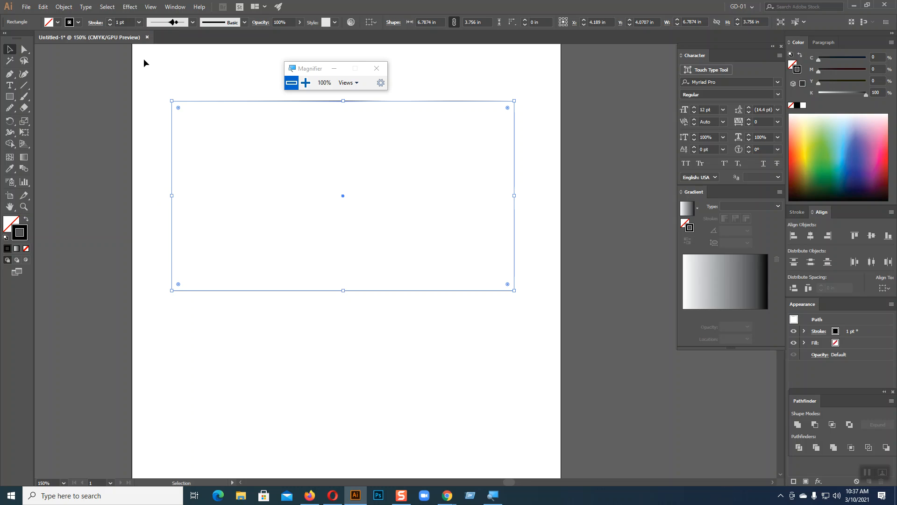
left_click(193, 22)
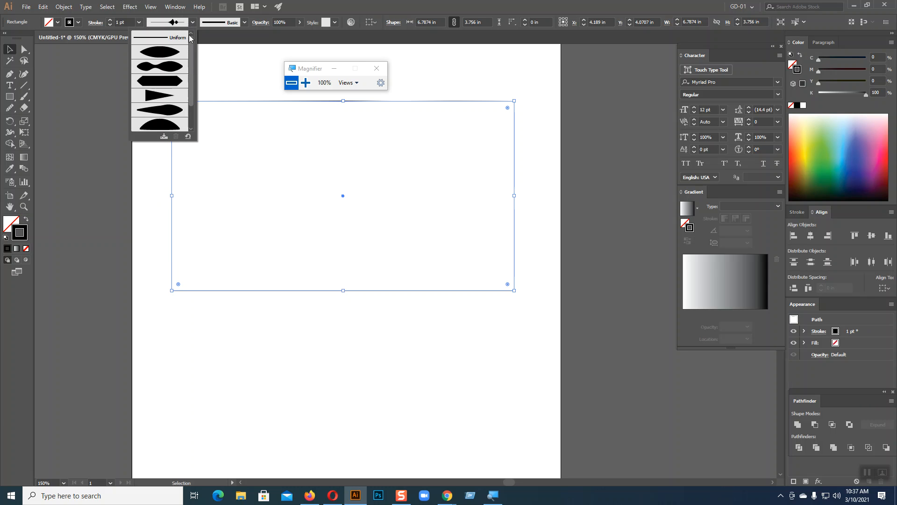
left_click(165, 39)
left_click(313, 387)
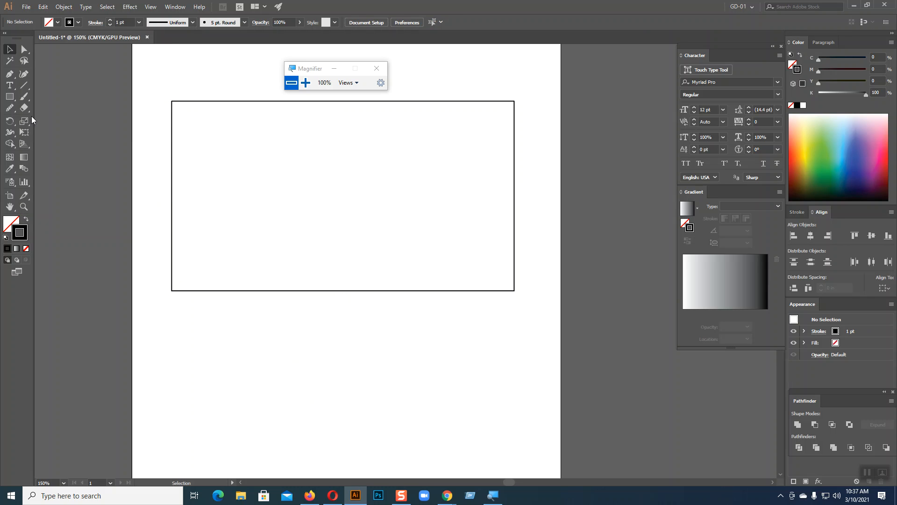
Push several waves into the rectangle's upper edge and top corners with the Warp tool.
left_click(11, 135)
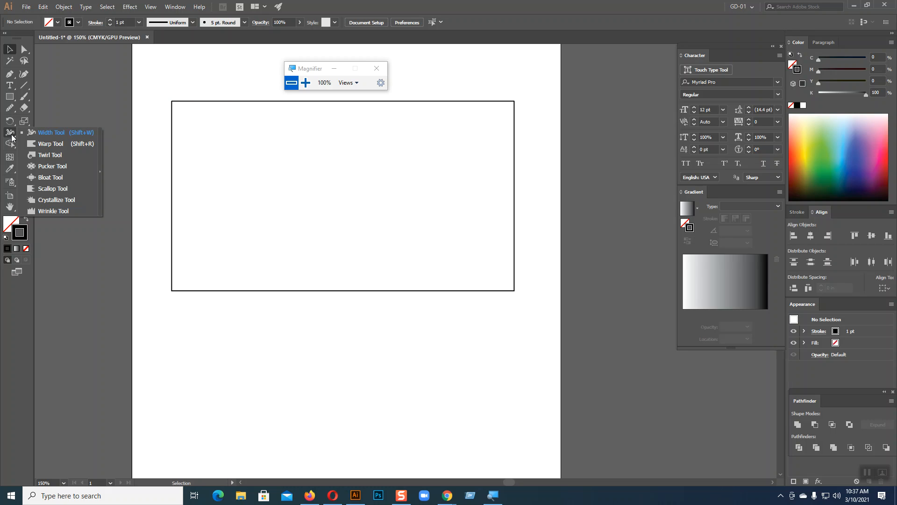
left_click(52, 147)
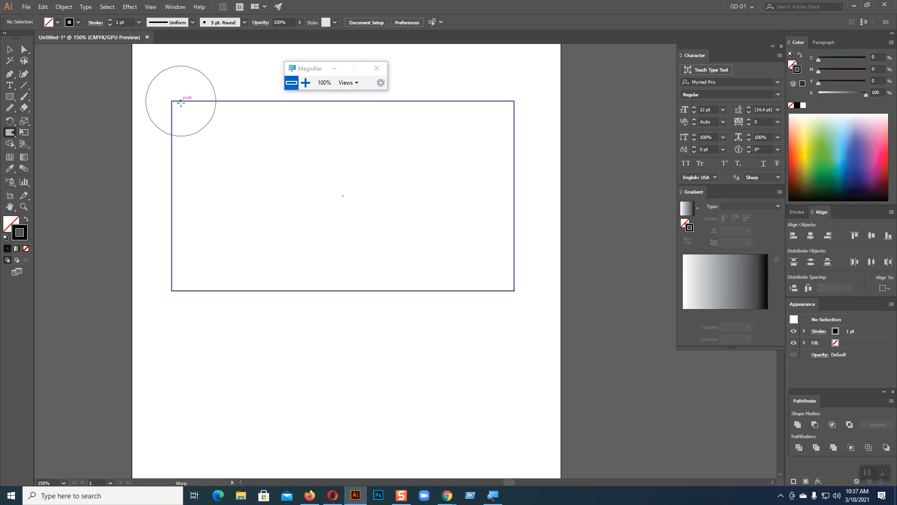
mouse_move(175, 107)
left_mouse_down()
mouse_move(173, 134)
mouse_move(172, 113)
left_mouse_up()
mouse_move(173, 98)
left_mouse_down()
mouse_move(223, 110)
mouse_move(222, 118)
mouse_move(262, 114)
mouse_move(263, 137)
left_mouse_up()
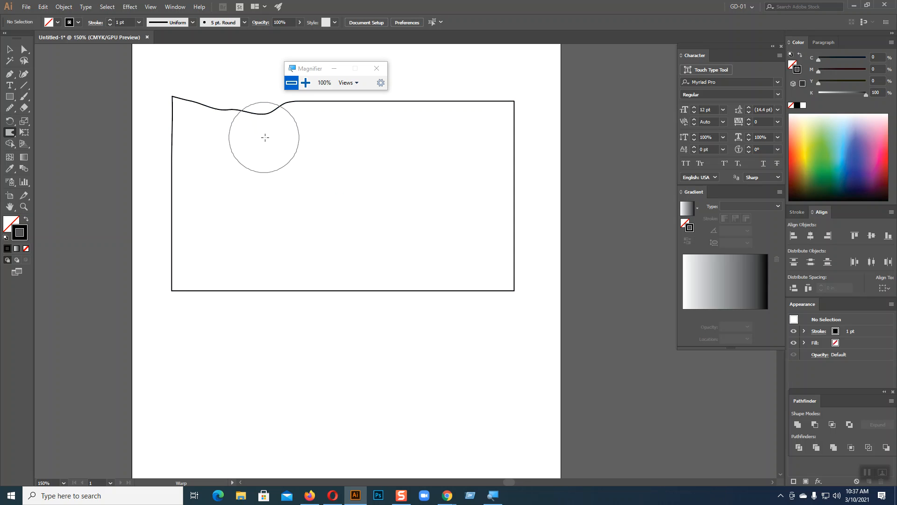
mouse_move(510, 103)
left_mouse_down()
mouse_move(513, 76)
mouse_move(469, 94)
mouse_move(444, 134)
left_mouse_up()
left_click_drag(419, 99, 409, 133)
left_click_drag(370, 103, 341, 134)
Warp the rectangle's left edge and lower-left corner into irregular curves.
left_click_drag(171, 204, 198, 209)
left_click_drag(171, 160, 187, 156)
left_click_drag(177, 125, 187, 129)
left_click_drag(191, 237, 158, 258)
left_click_drag(217, 286, 218, 271)
mouse_move(257, 290)
left_mouse_down()
mouse_move(174, 284)
mouse_move(186, 281)
left_mouse_up()
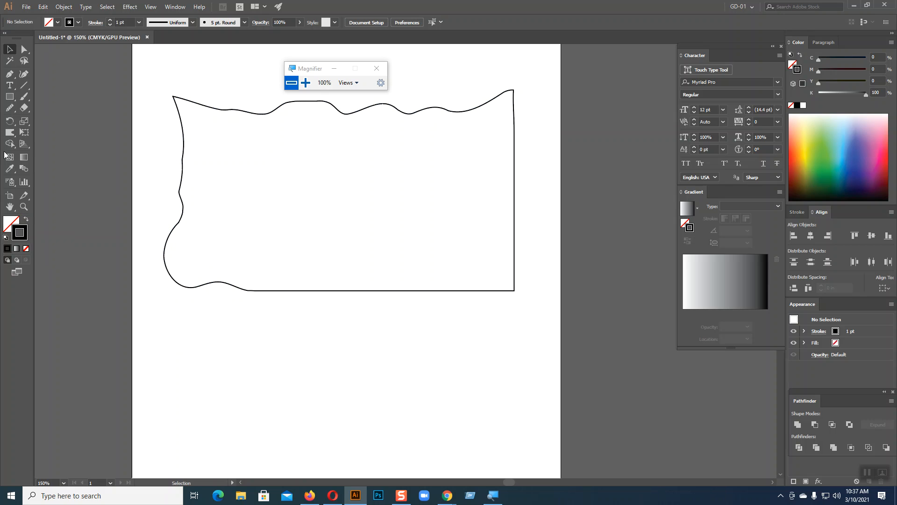
Delete the warped rectangle from the artboard.
left_click(12, 129)
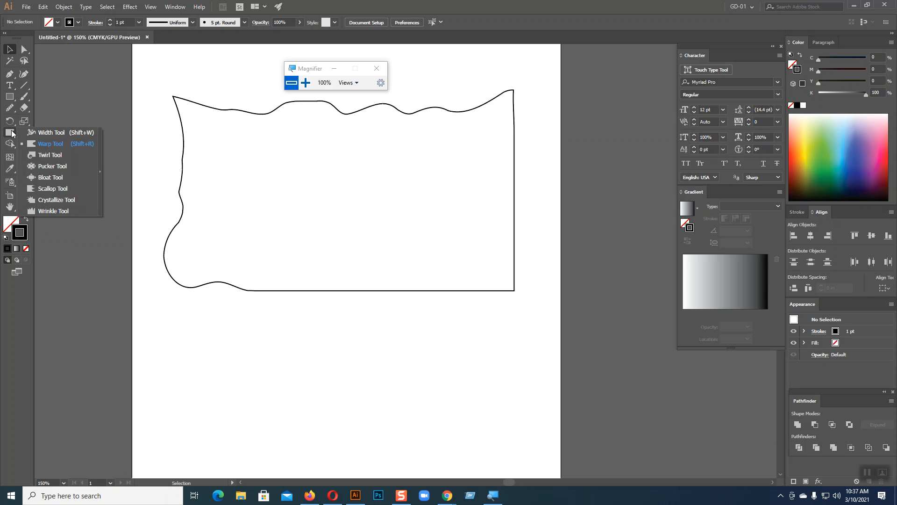
left_click(54, 155)
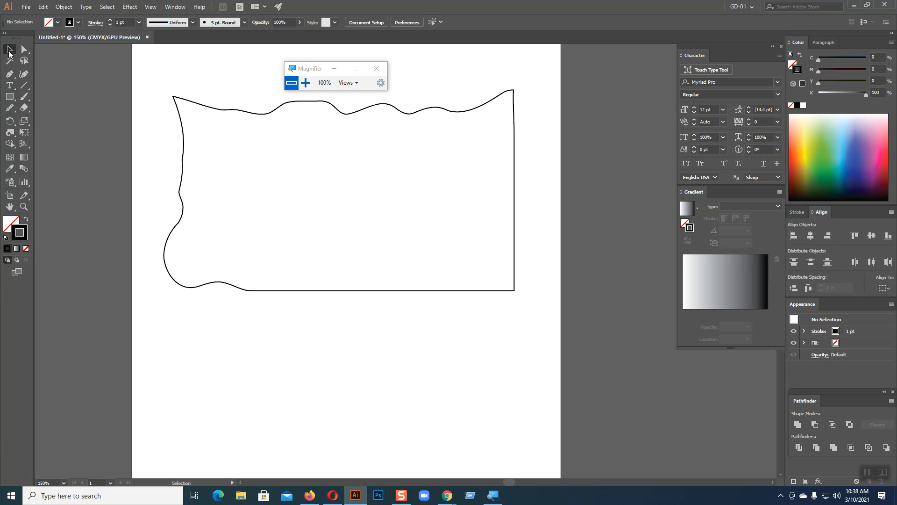
left_click(442, 107)
key("Delete")
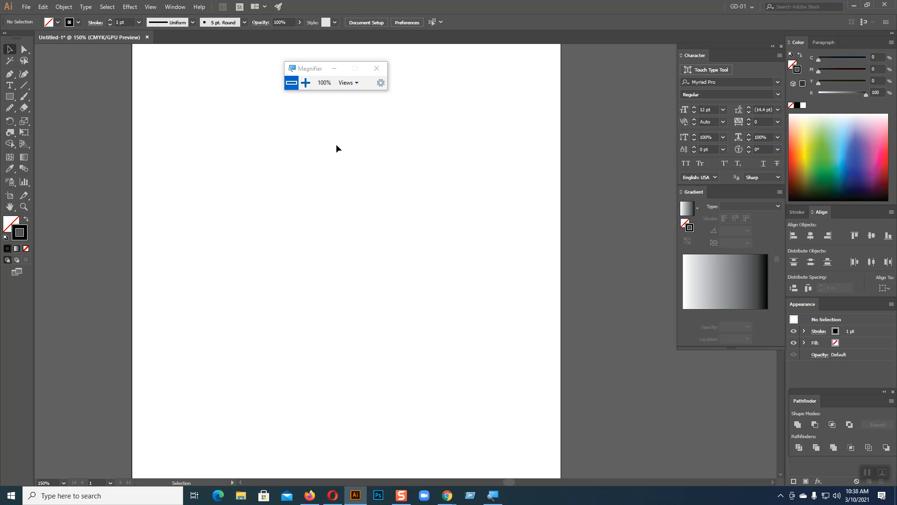
Draw a rectangle about 5.56 by 3.12 in and a horizontal line about 5.67 in long above it.
left_click_drag(225, 211, 505, 368)
left_click(24, 86)
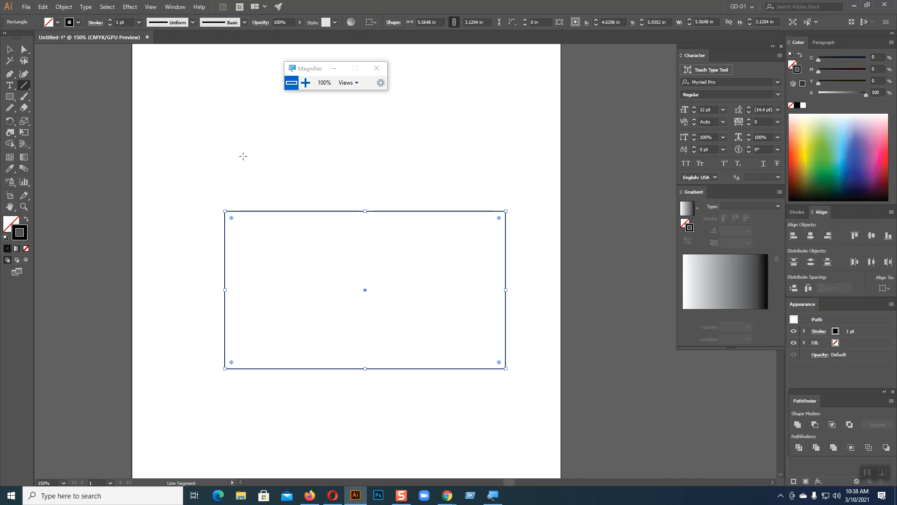
left_click_drag(225, 156, 511, 156)
Move the line up to Y about 2.79 in, and move the Magnifier window away from the drawing.
left_click(10, 49)
left_click_drag(375, 156, 375, 132)
left_click_drag(315, 68, 538, 61)
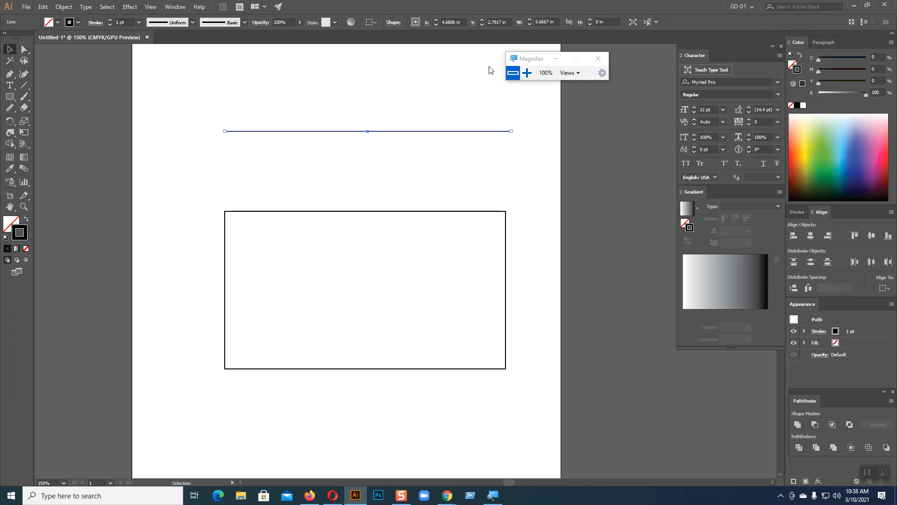
Twirl the horizontal line into spirals at several places along its length and at its right end with the Twirl tool.
left_click_drag(10, 133, 50, 156)
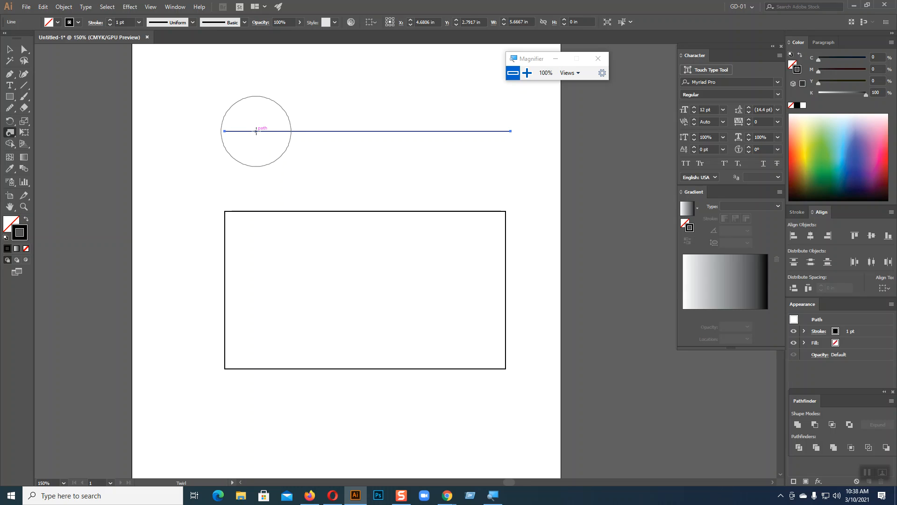
left_click_drag(262, 132, 287, 136)
mouse_move(367, 136)
left_mouse_down()
mouse_move(357, 132)
mouse_move(371, 96)
mouse_move(290, 110)
mouse_move(369, 104)
left_mouse_up()
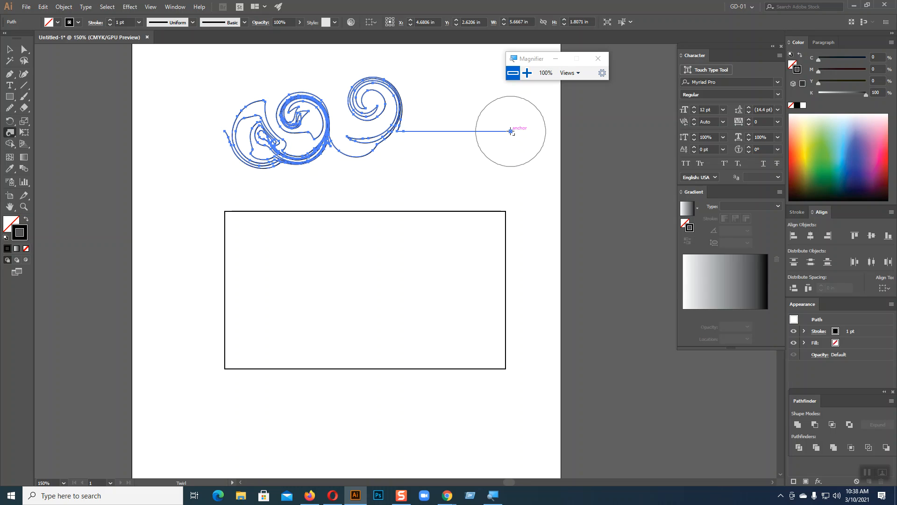
left_click_drag(506, 131, 504, 131)
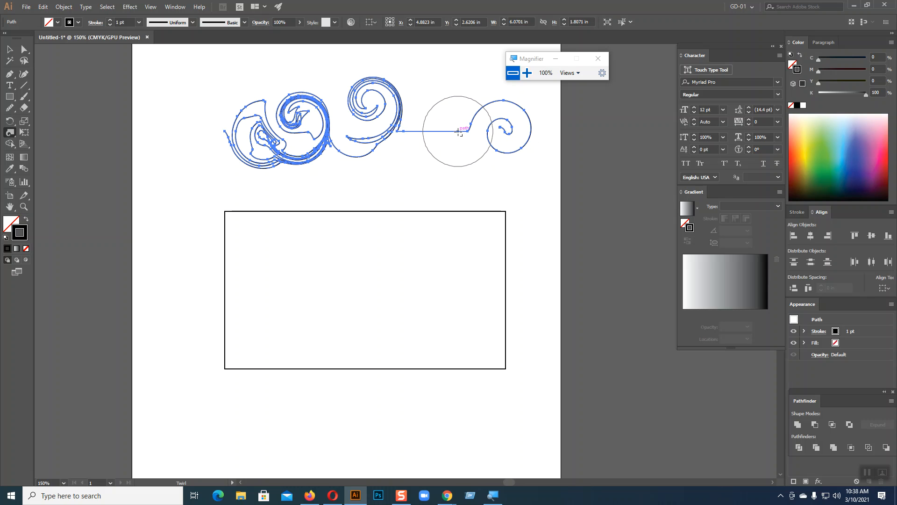
left_click_drag(458, 131, 458, 132)
left_click(9, 50)
left_click(549, 248)
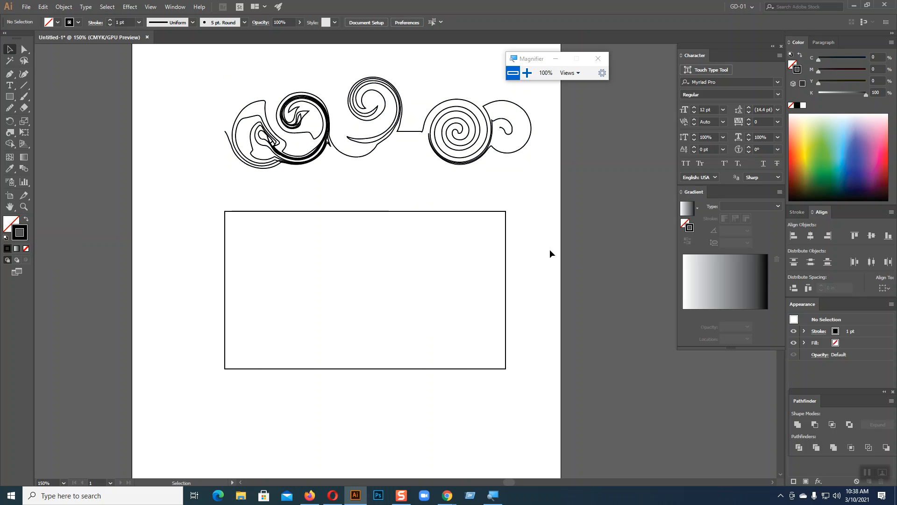
Twirl each of the rectangle's four corners into a spiral.
left_click(13, 132)
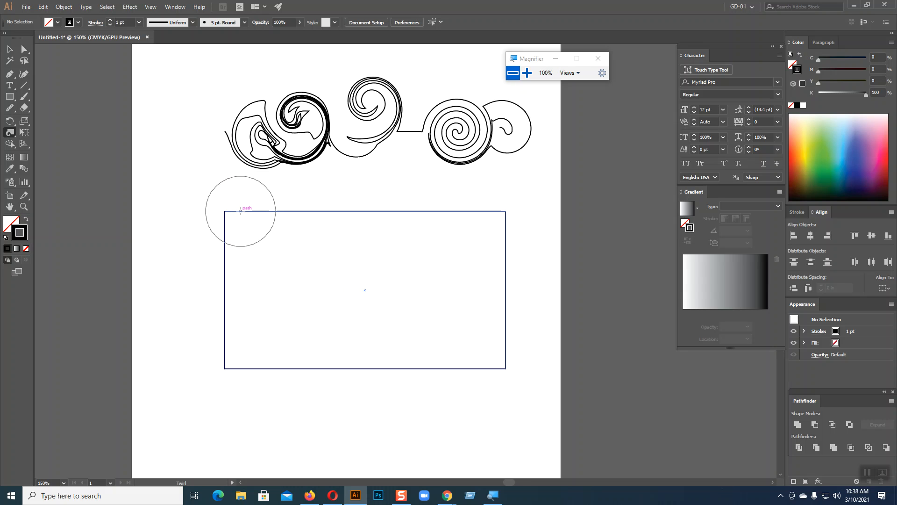
left_click_drag(241, 210, 241, 209)
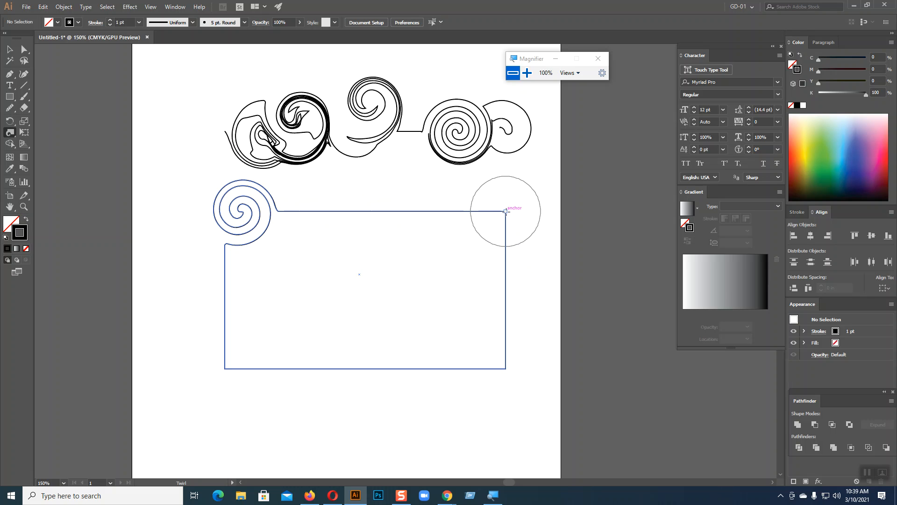
left_click_drag(505, 211, 505, 210)
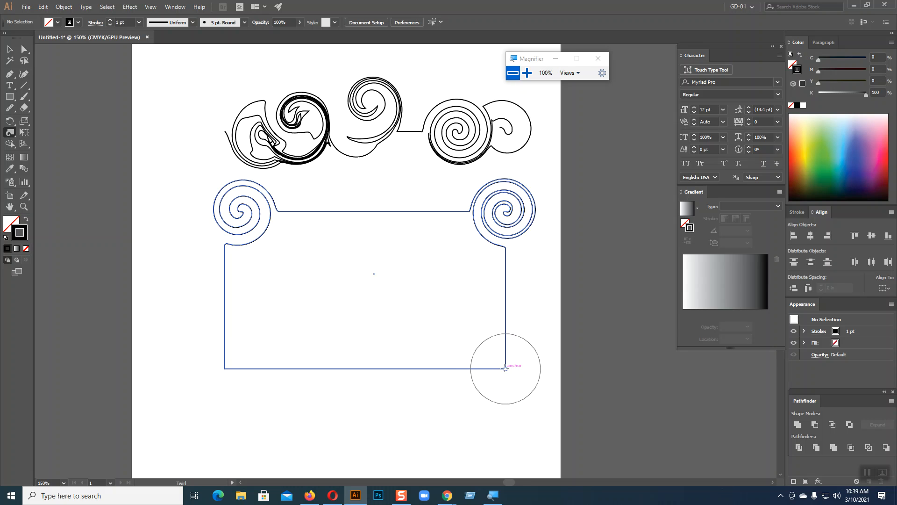
left_click_drag(505, 369, 505, 369)
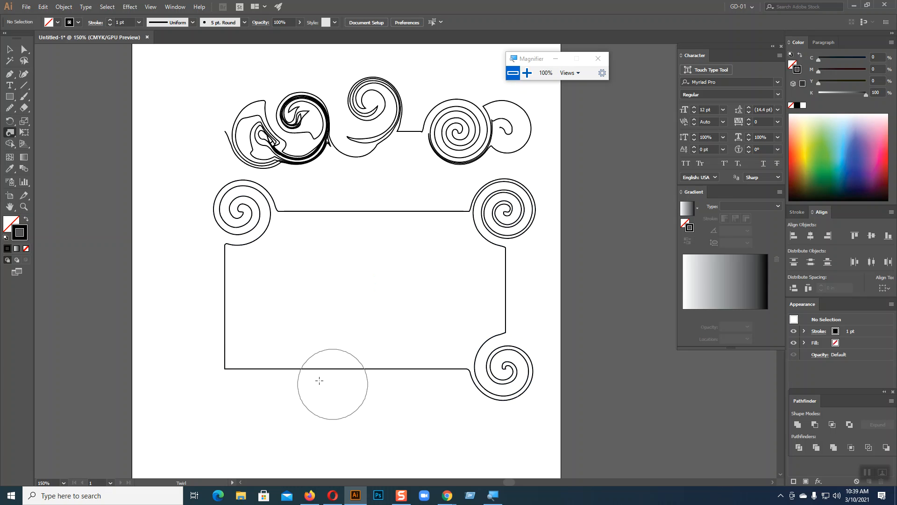
left_click_drag(224, 369, 224, 369)
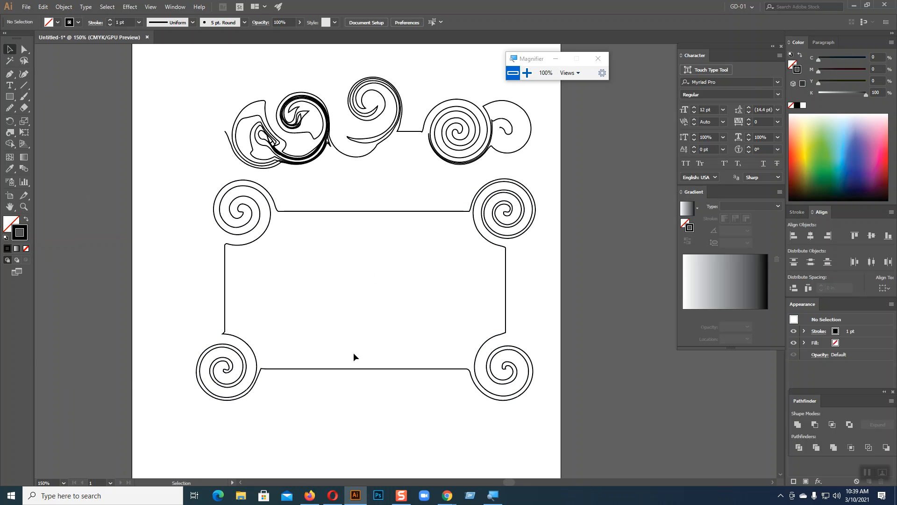
Delete the twirled line and the twirled rectangle together.
left_click(505, 280)
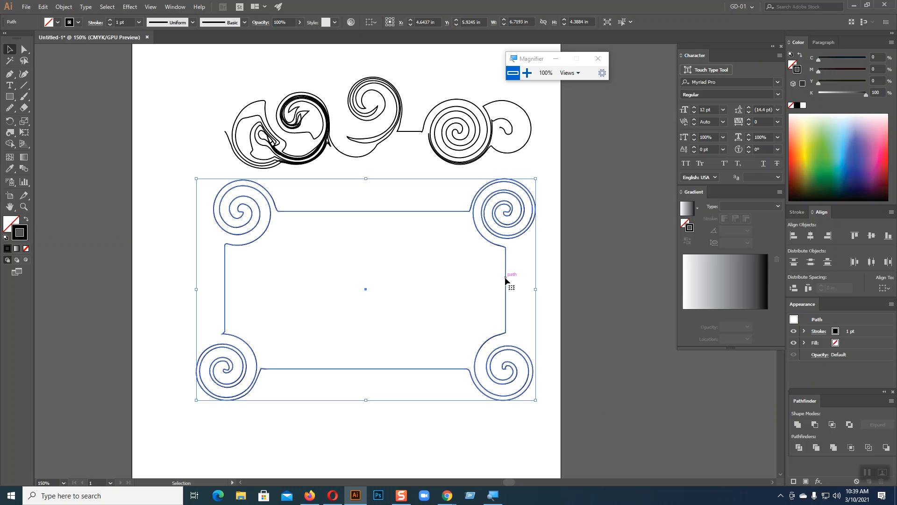
left_click_drag(171, 94, 593, 451)
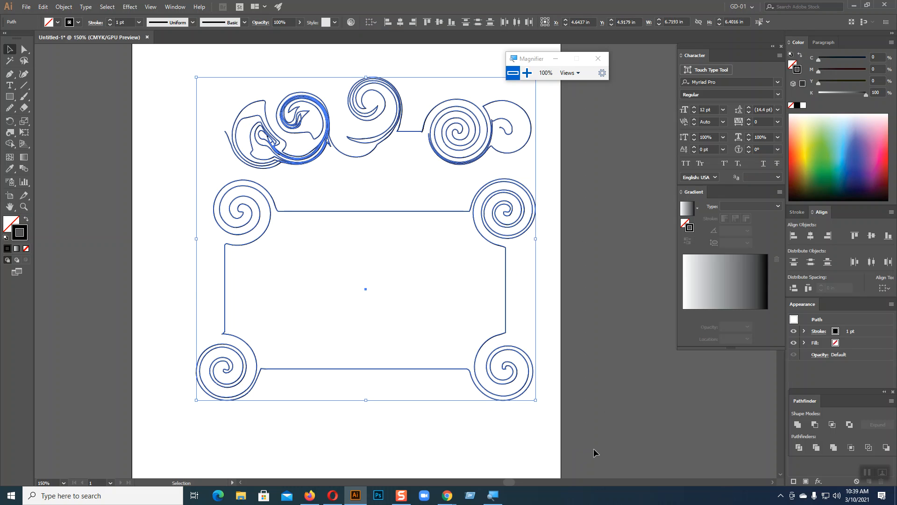
key("Delete")
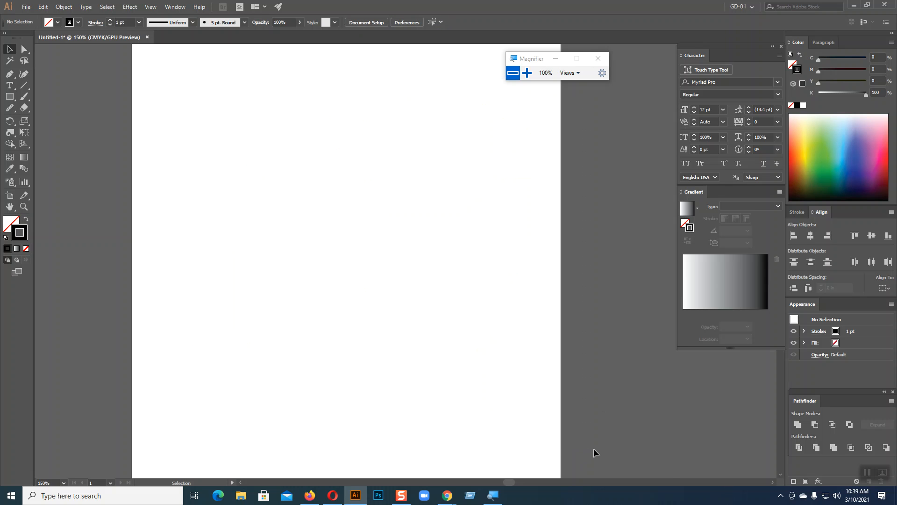
Draw a rectangle about 6.35 by 3.56 in and distort its outline inward with the Pucker tool.
mouse_move(193, 167)
left_mouse_down()
mouse_move(471, 372)
mouse_move(515, 346)
left_mouse_up()
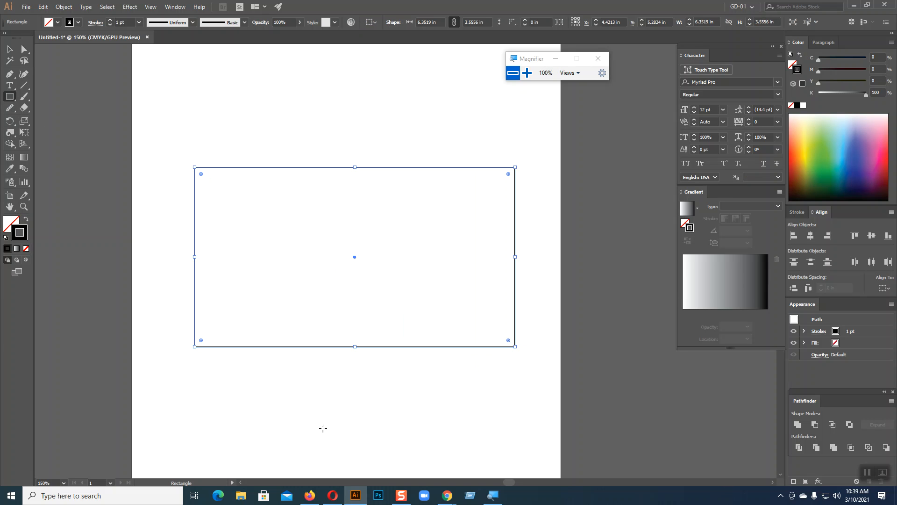
left_click(11, 134)
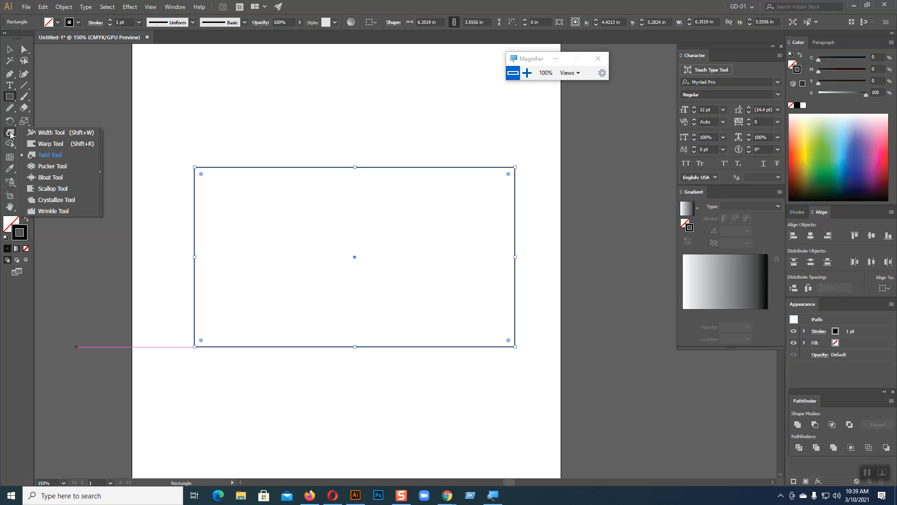
left_click(51, 166)
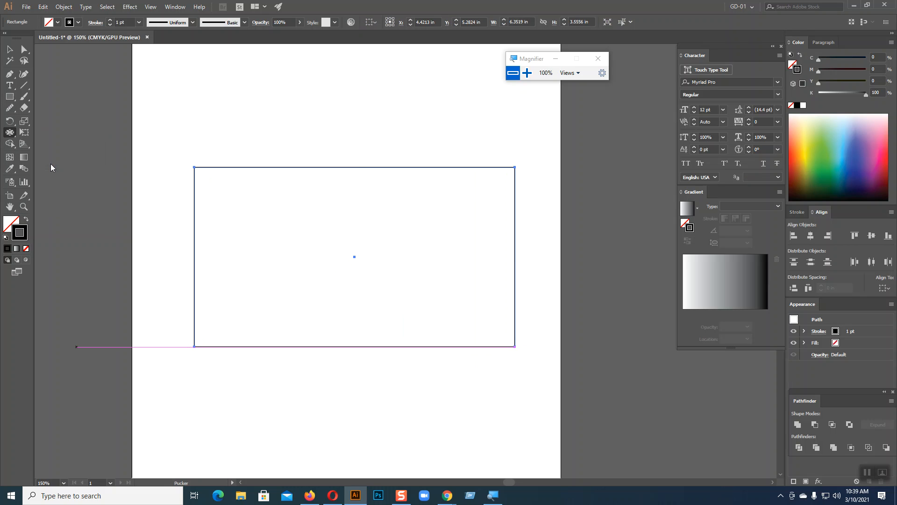
mouse_move(195, 168)
left_mouse_down()
mouse_move(437, 303)
mouse_move(492, 320)
mouse_move(390, 279)
mouse_move(392, 242)
mouse_move(499, 183)
mouse_move(367, 243)
mouse_move(218, 330)
mouse_move(354, 264)
mouse_move(260, 201)
mouse_move(256, 184)
mouse_move(475, 187)
mouse_move(349, 192)
mouse_move(354, 232)
mouse_move(347, 209)
left_mouse_up()
Delete the puckered shape and draw a circle about 1.83 in in diameter on the empty artboard.
left_click(14, 52)
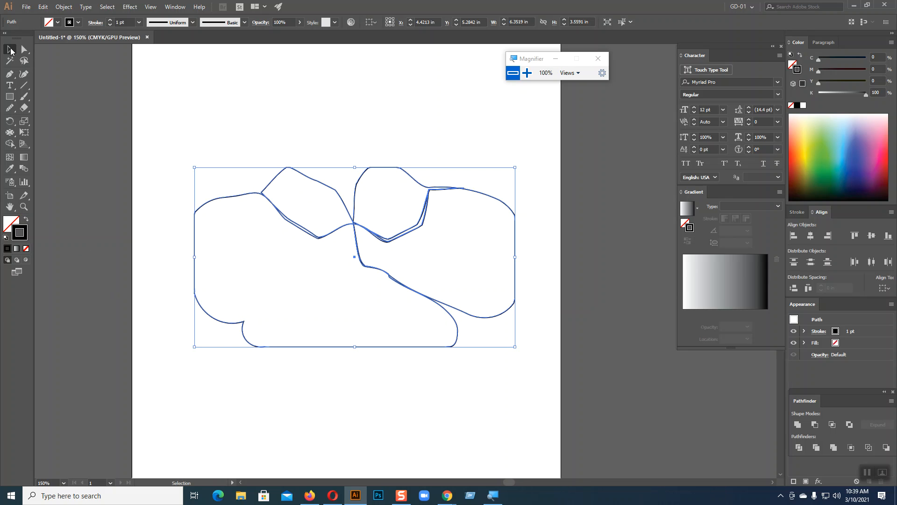
key("Delete")
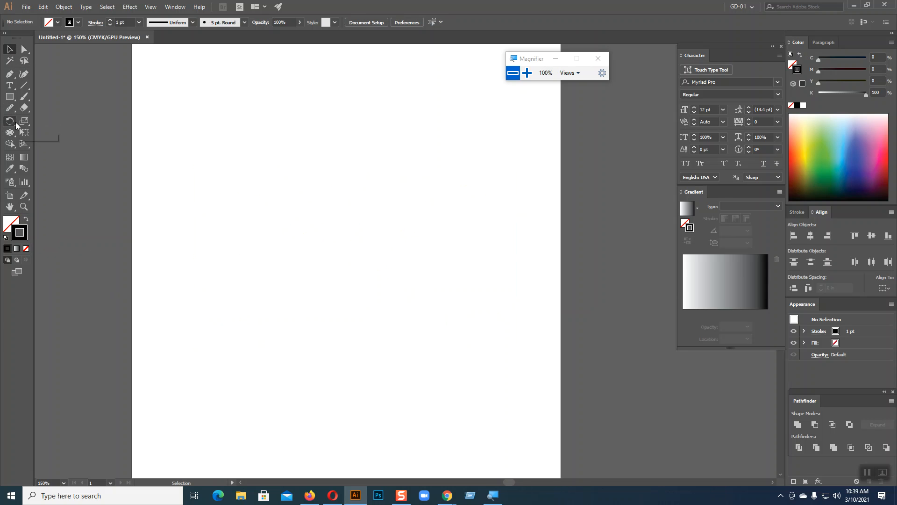
left_click_drag(10, 96, 48, 117)
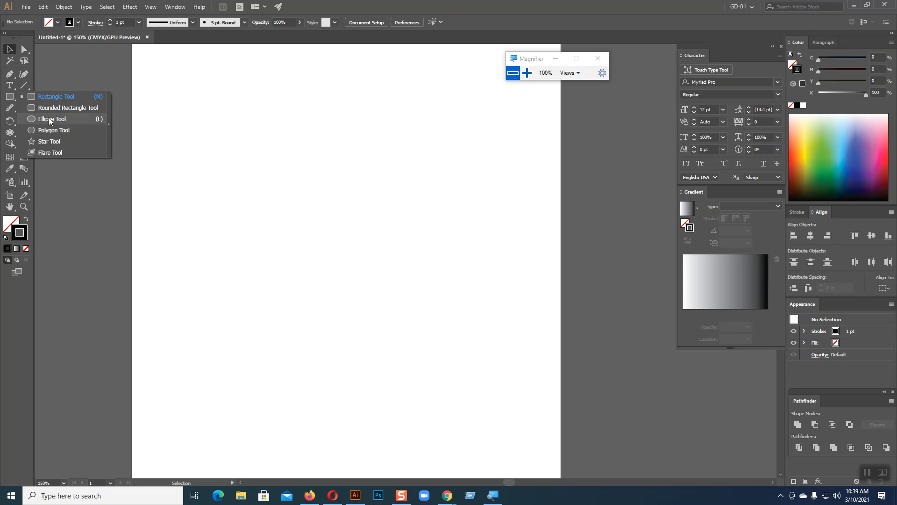
left_click_drag(346, 213, 392, 259)
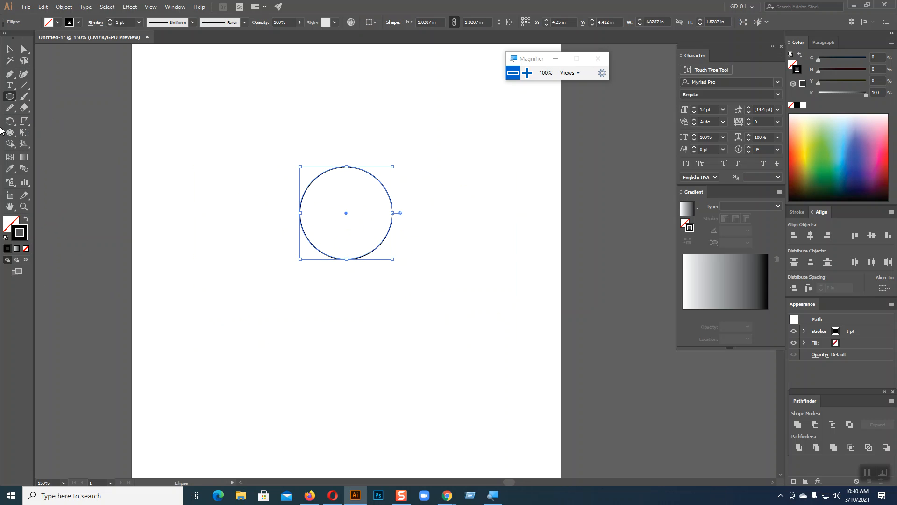
Set the Pucker tool's detail to 3 and enlarge its brush to about 1.8 in wide and high.
left_click(9, 132)
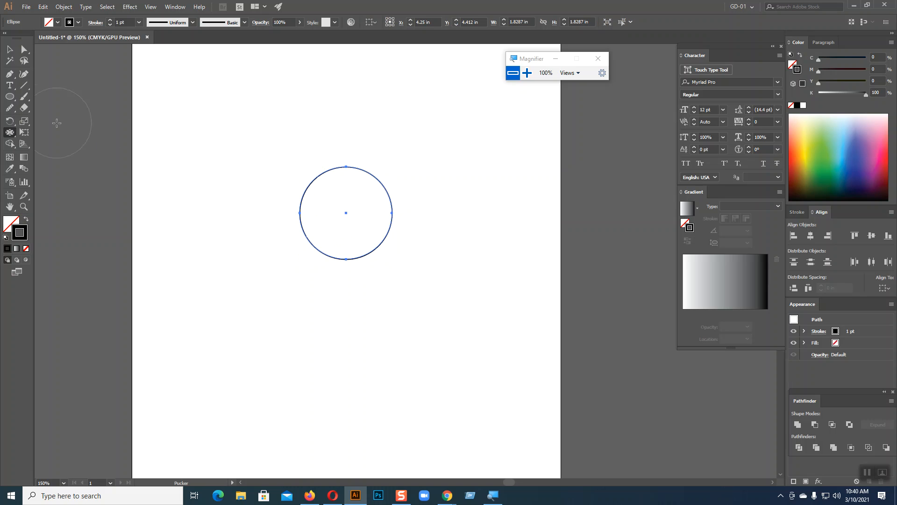
double_click(10, 133)
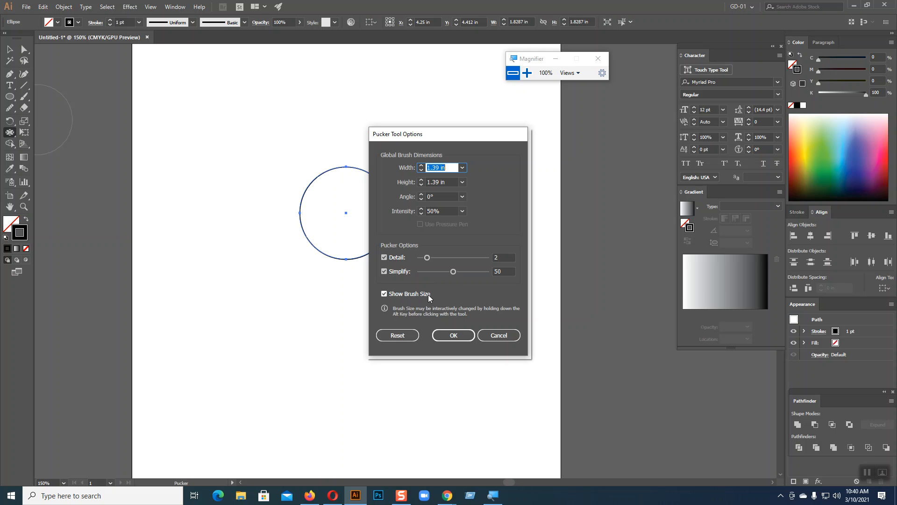
left_click(427, 258)
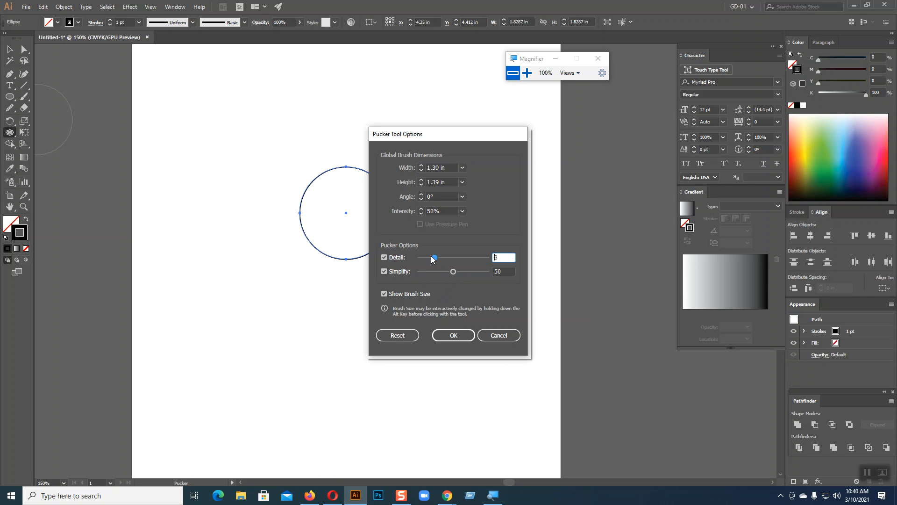
left_click(422, 167)
left_click(421, 184)
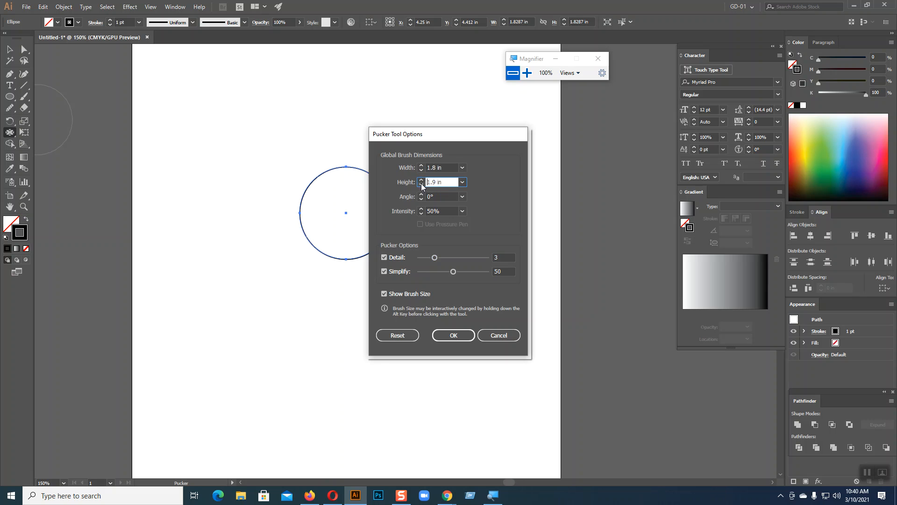
left_click(453, 335)
Pucker the circle into a thin, pinched diagonal shape and delete it.
mouse_move(346, 211)
left_mouse_down()
mouse_move(344, 203)
mouse_move(377, 248)
left_mouse_up()
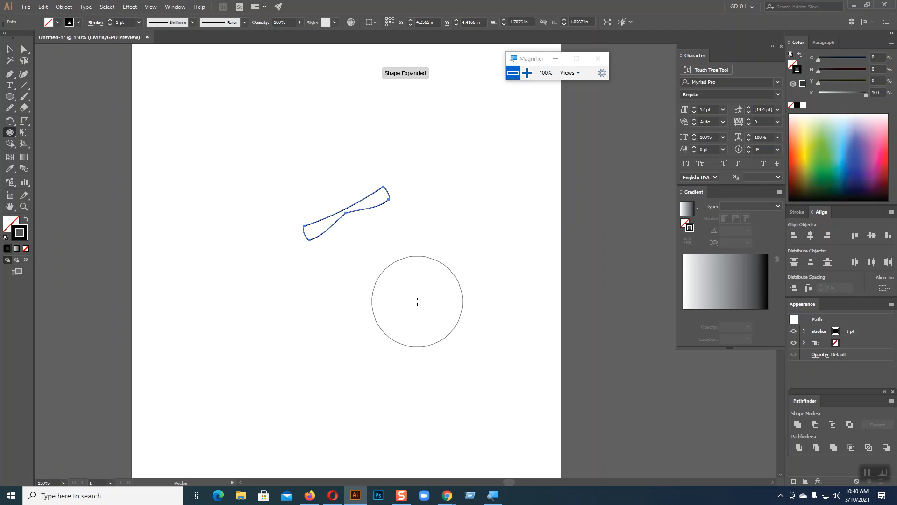
left_click(10, 49)
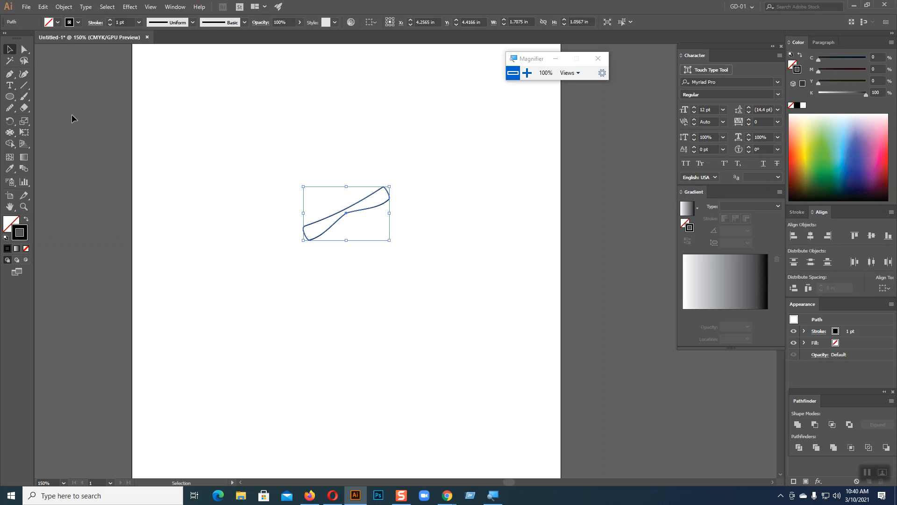
key("Delete")
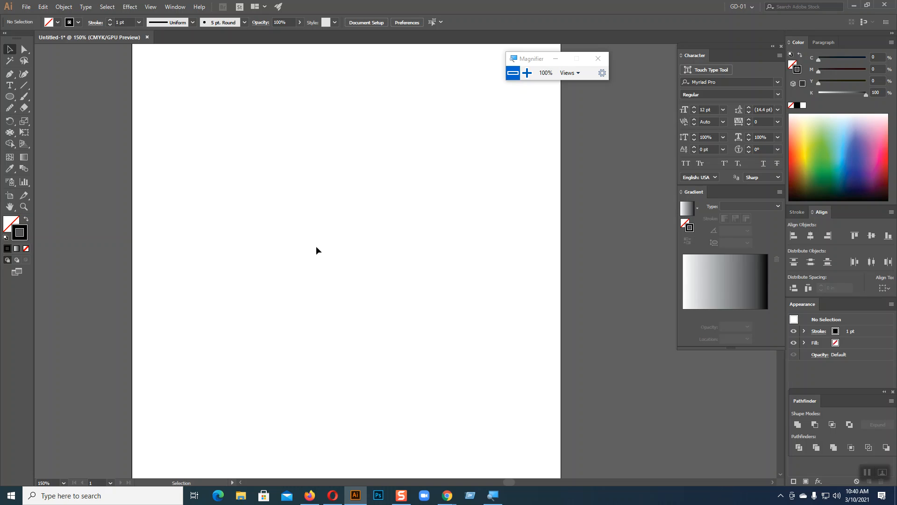
Draw a rectangle about 3.91 by 2.98 in and pucker its four corners to the center, forming four petals.
left_click_drag(8, 100, 41, 98)
left_click_drag(197, 139, 396, 289)
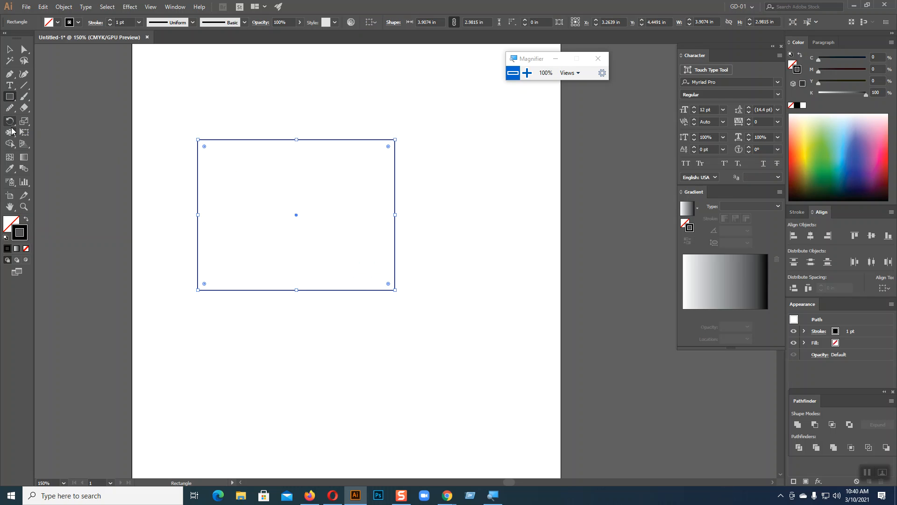
left_click(10, 132)
mouse_move(206, 143)
left_mouse_down()
mouse_move(281, 205)
mouse_move(300, 206)
left_mouse_up()
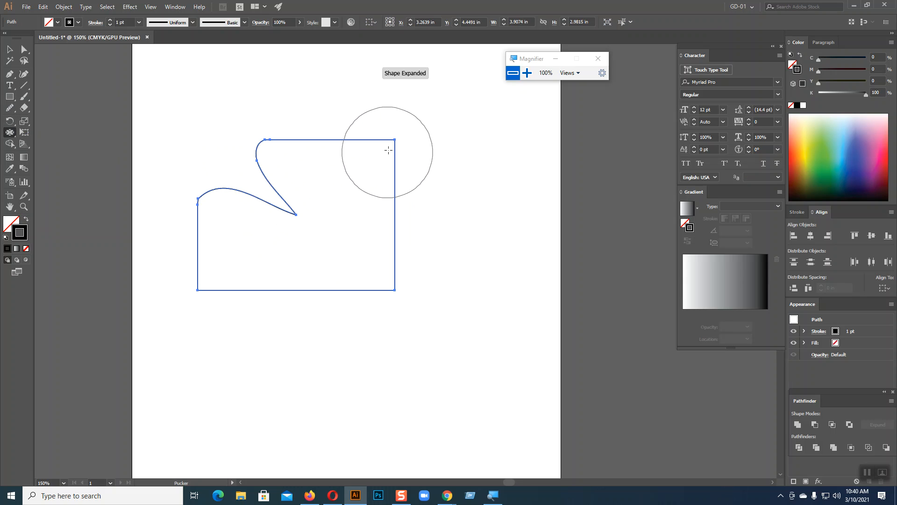
left_click_drag(394, 142, 369, 162)
left_click_drag(312, 204, 286, 225)
left_click_drag(196, 288, 298, 216)
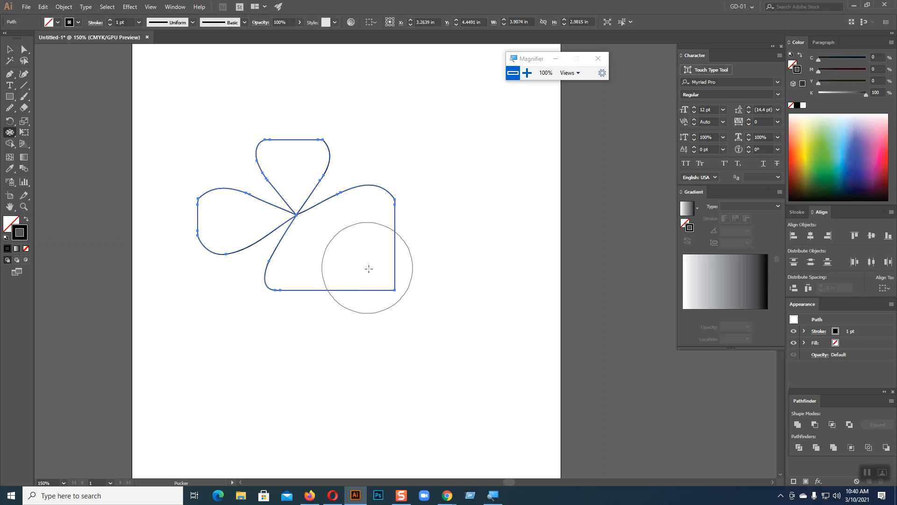
left_click_drag(395, 289, 296, 215)
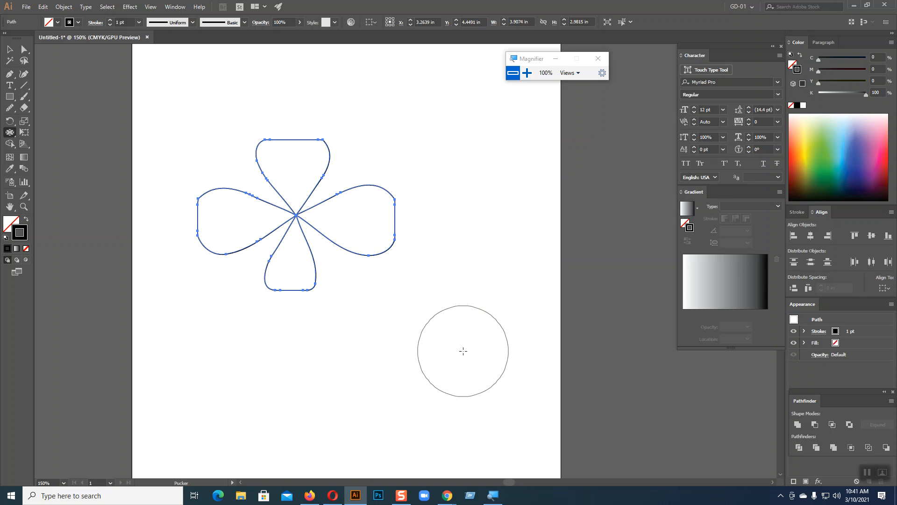
left_click(10, 49)
left_click(408, 127)
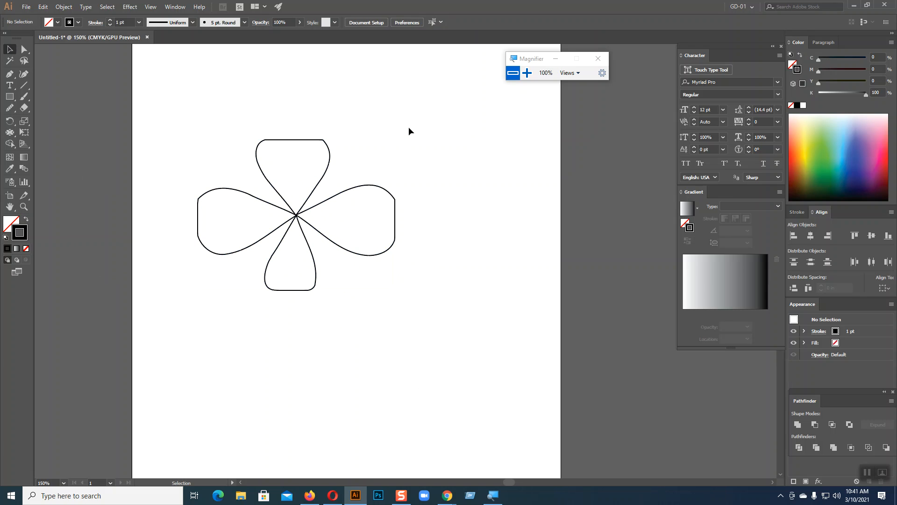
Delete the four-petal shape and draw a rectangle about 5.84 by 2.97 in on the empty artboard.
left_click_drag(88, 139, 524, 345)
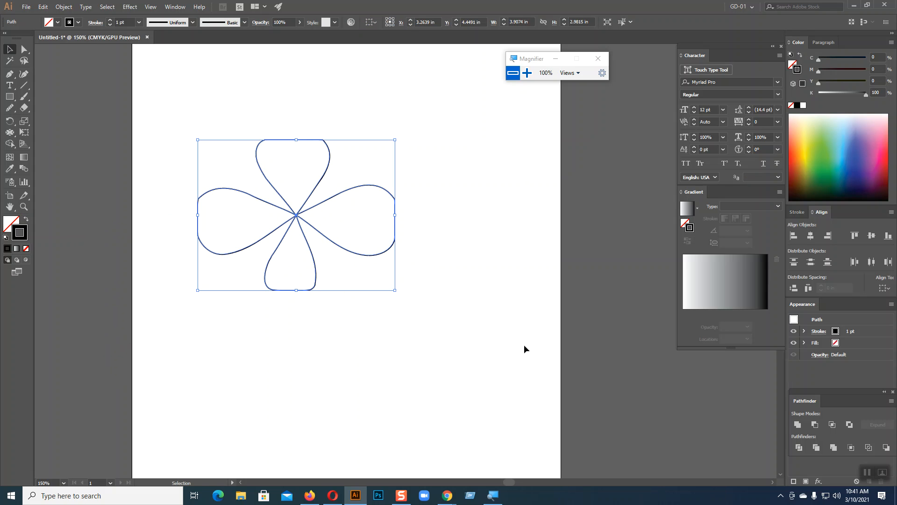
key("Delete")
left_click(10, 97)
left_click_drag(190, 157, 486, 308)
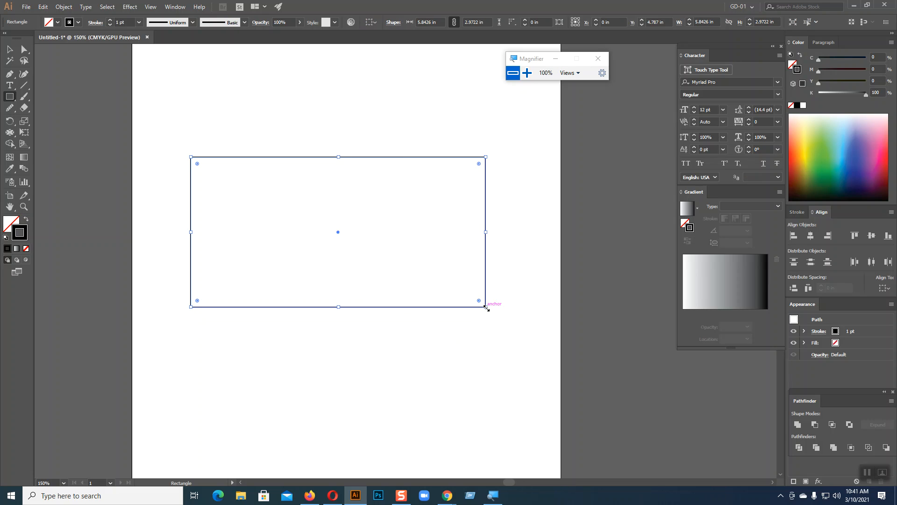
Distort the rectangle with the Bloat tool at its upper corners and along its top, left and bottom edges.
mouse_move(11, 138)
left_mouse_down()
mouse_move(54, 169)
mouse_move(56, 180)
left_mouse_up()
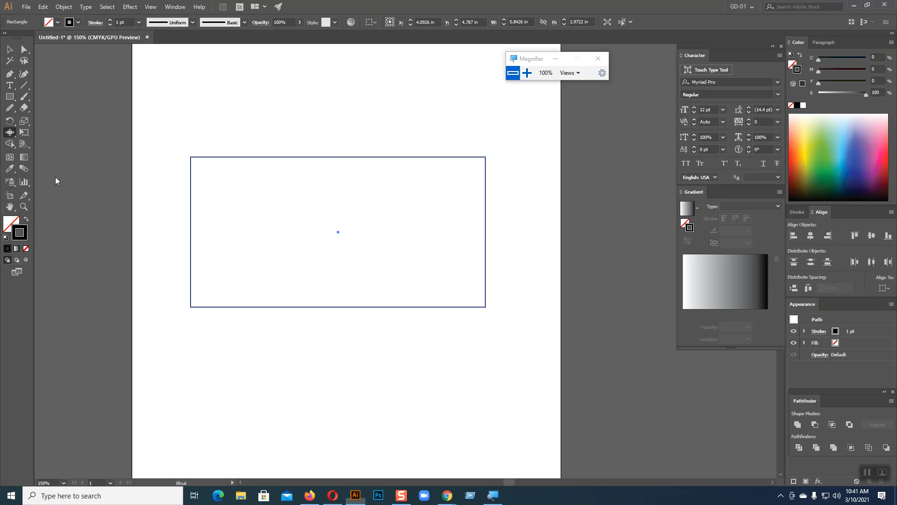
left_click_drag(198, 157, 199, 158)
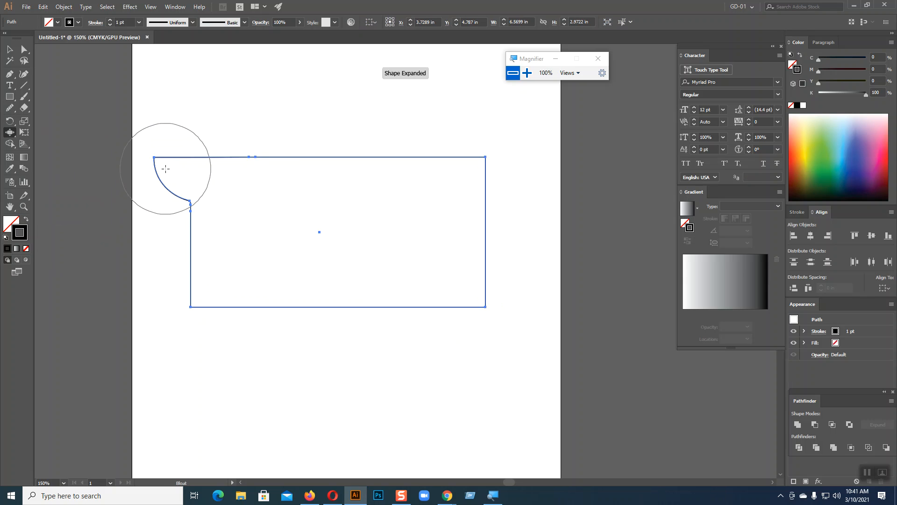
left_click(296, 152)
mouse_move(296, 152)
left_mouse_down()
mouse_move(300, 180)
mouse_move(300, 135)
left_mouse_up()
left_click_drag(381, 145, 383, 145)
left_click_drag(447, 176, 448, 176)
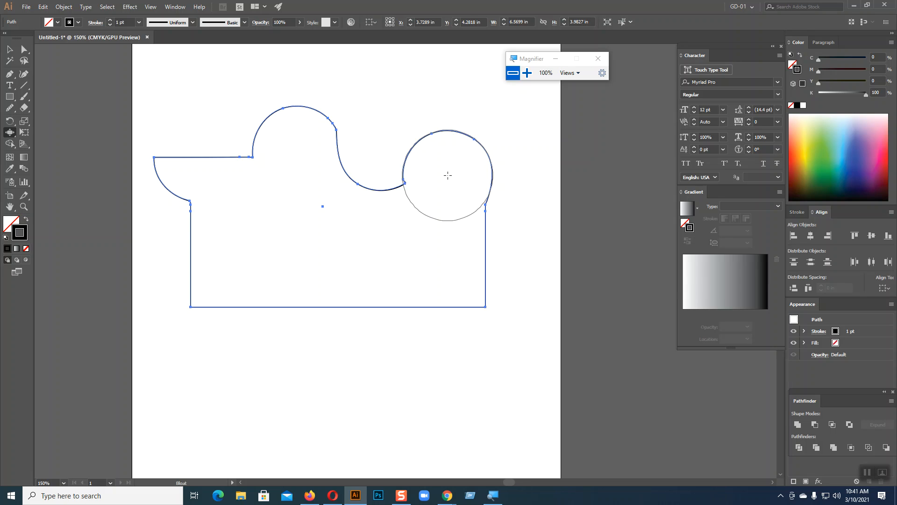
left_click_drag(210, 259, 211, 259)
left_click_drag(259, 276, 262, 279)
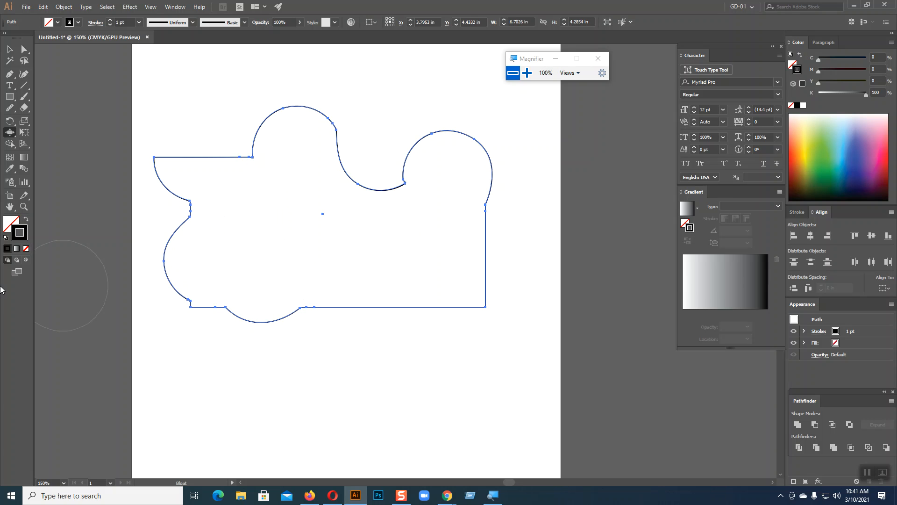
Delete the bloated shape and draw a rectangle about 6.33 by 3.69 in.
left_click(10, 50)
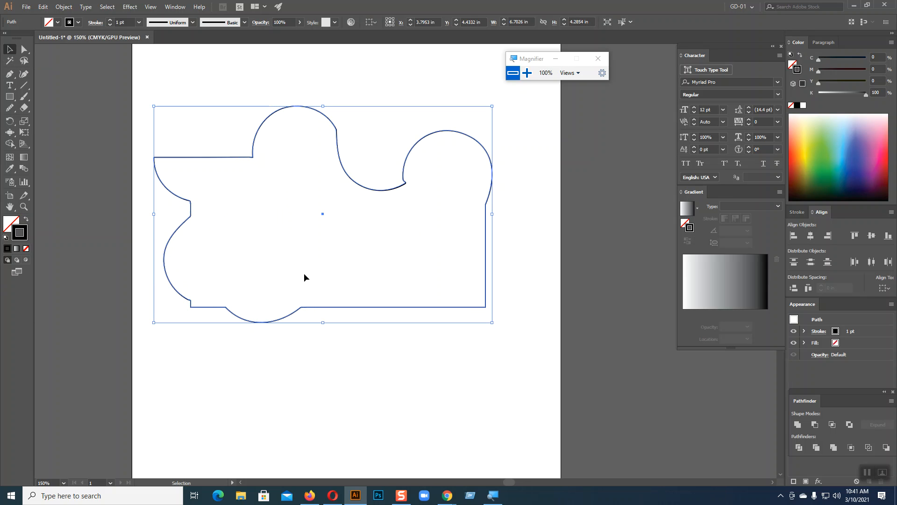
key("Delete")
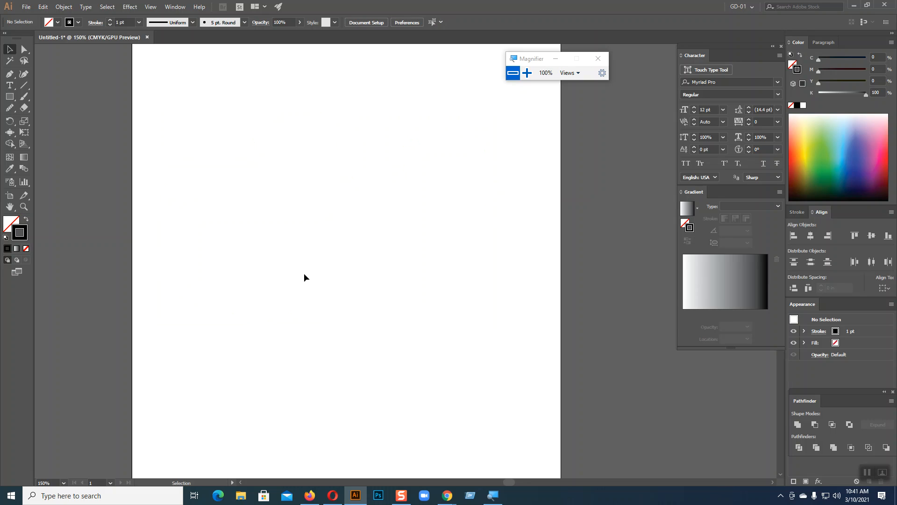
left_click(13, 133)
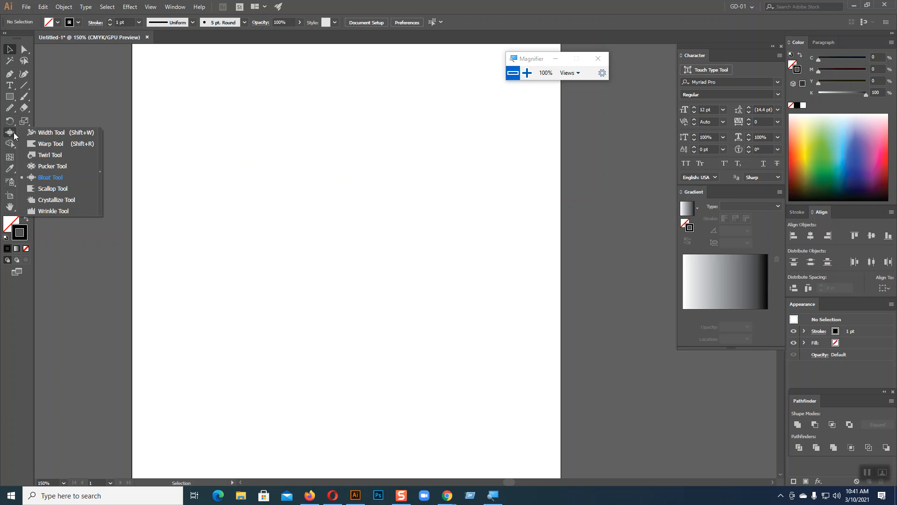
left_click(9, 96)
left_click_drag(190, 156, 510, 342)
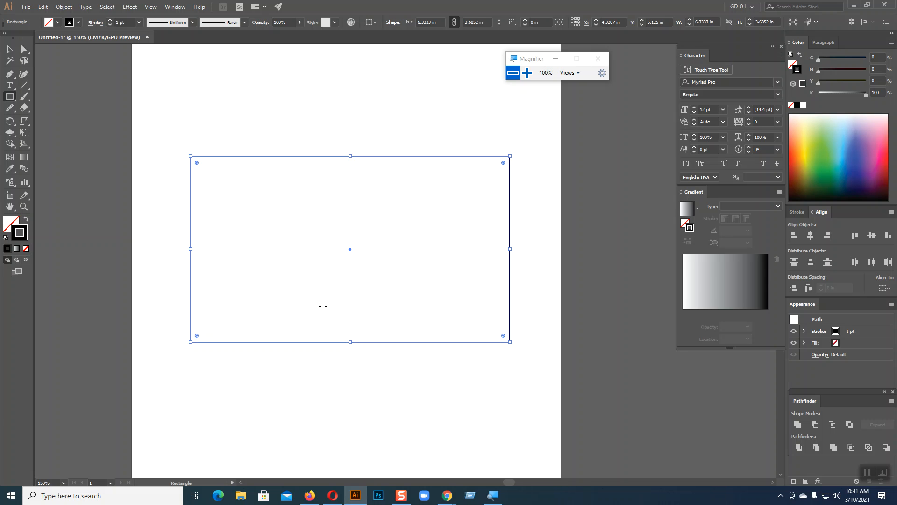
Distort most of the rectangle's upper edge with the Scallop tool.
left_click(9, 133)
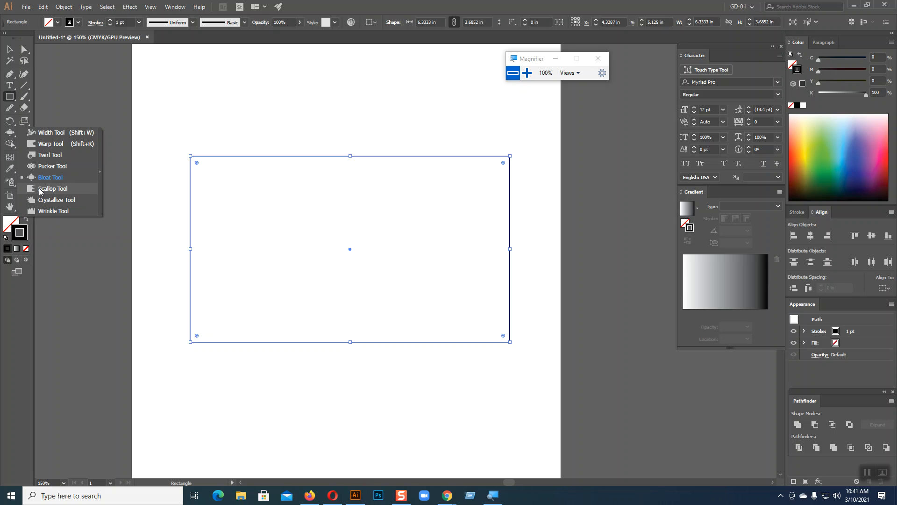
left_click(40, 189)
mouse_move(218, 150)
left_mouse_down()
mouse_move(261, 155)
mouse_move(272, 140)
mouse_move(362, 135)
mouse_move(379, 154)
mouse_move(387, 137)
mouse_move(411, 146)
mouse_move(418, 133)
mouse_move(417, 158)
left_mouse_up()
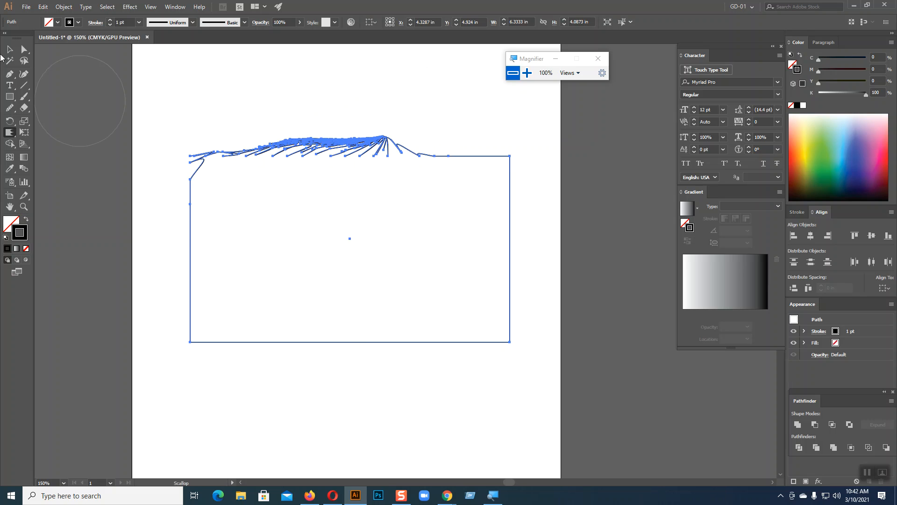
left_click(8, 49)
left_click(282, 115)
left_click(308, 150)
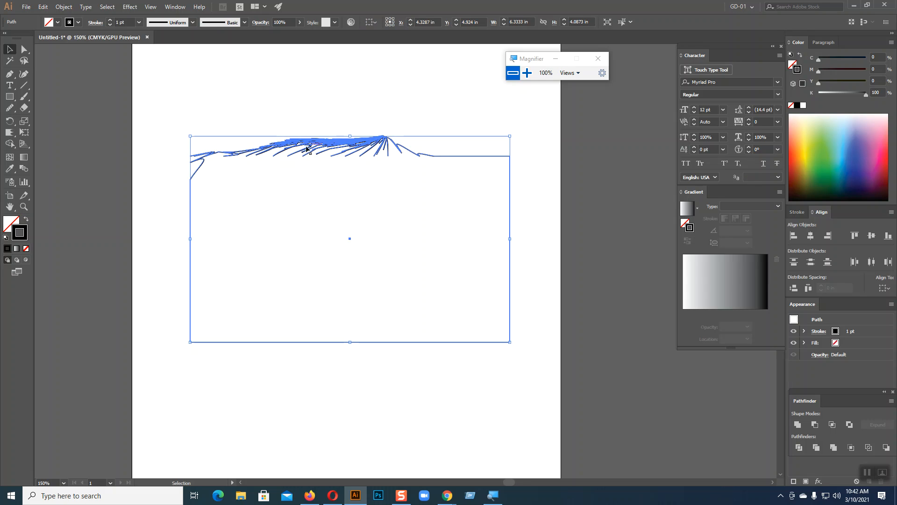
Scallop a pointed peak into the left half of the distorted upper edge and deselect the shape.
left_click(9, 133)
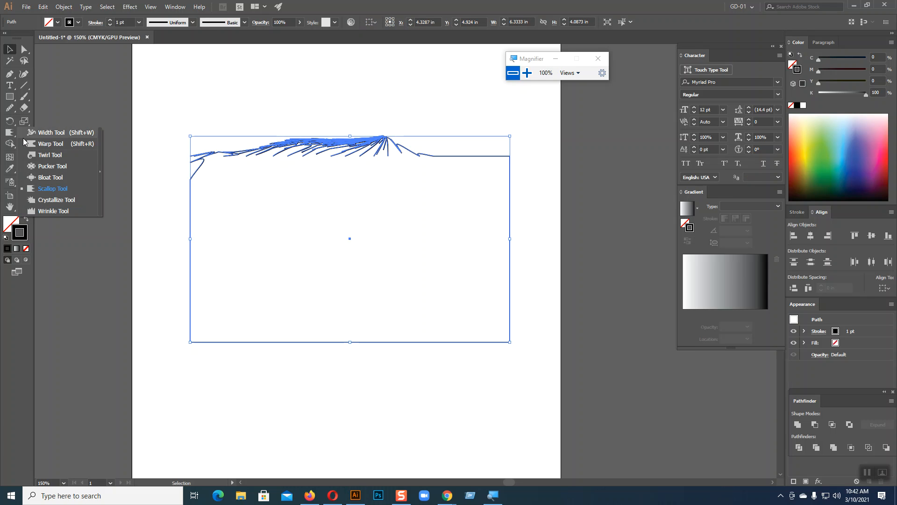
left_click(10, 49)
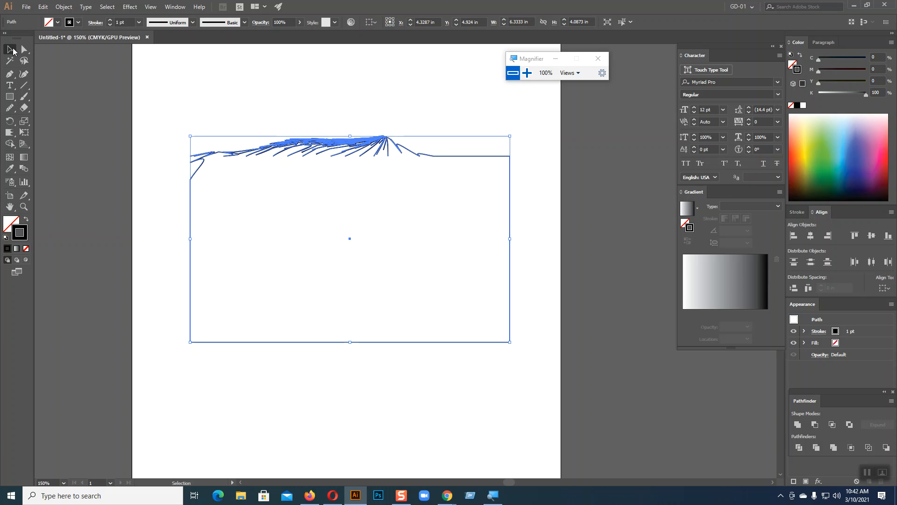
left_click(9, 132)
mouse_move(280, 155)
left_mouse_down()
mouse_move(285, 108)
mouse_move(323, 108)
left_mouse_up()
key("v")
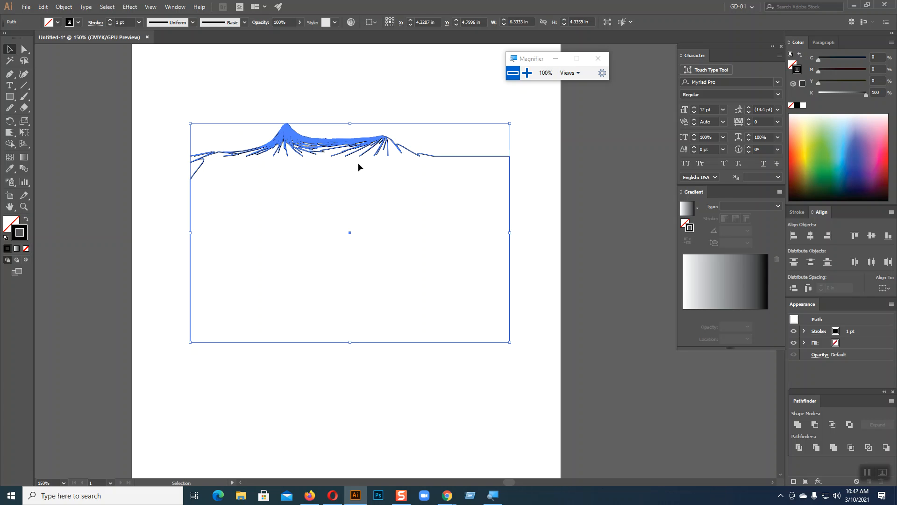
left_click(354, 97)
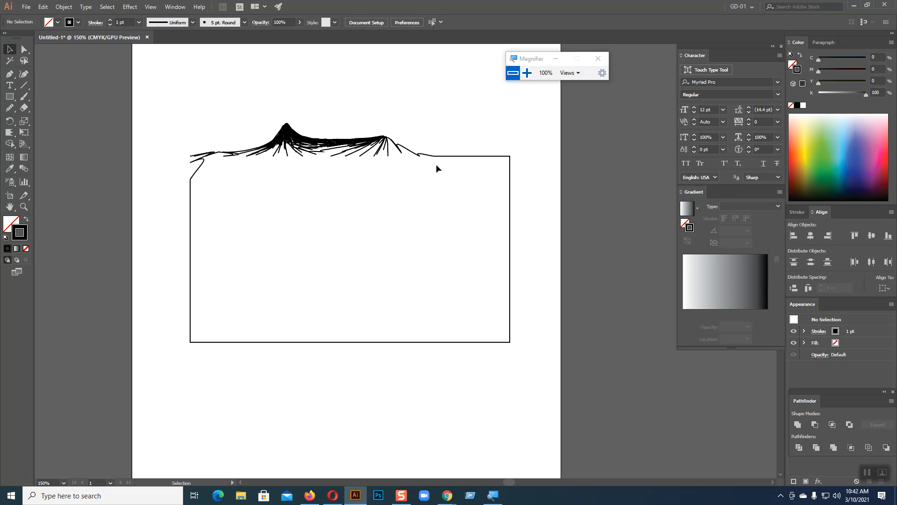
left_click(415, 154)
key("ctrl+h")
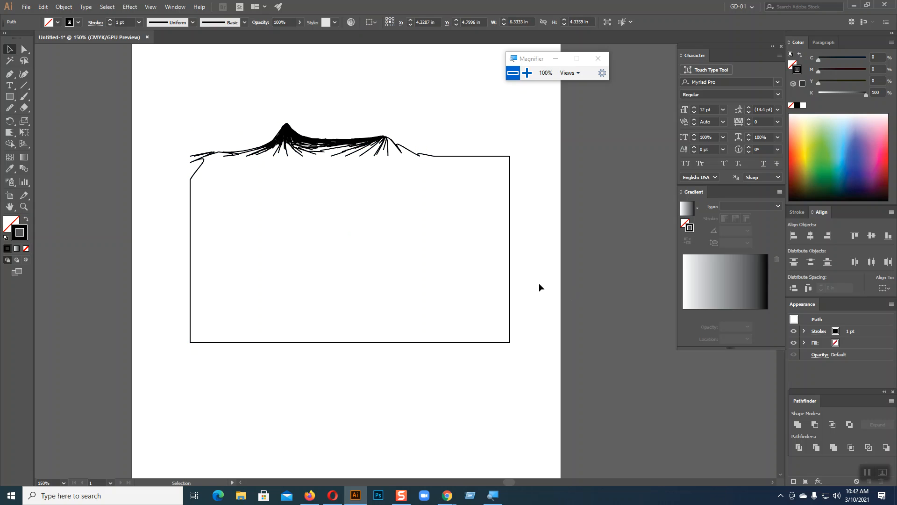
left_click(539, 287)
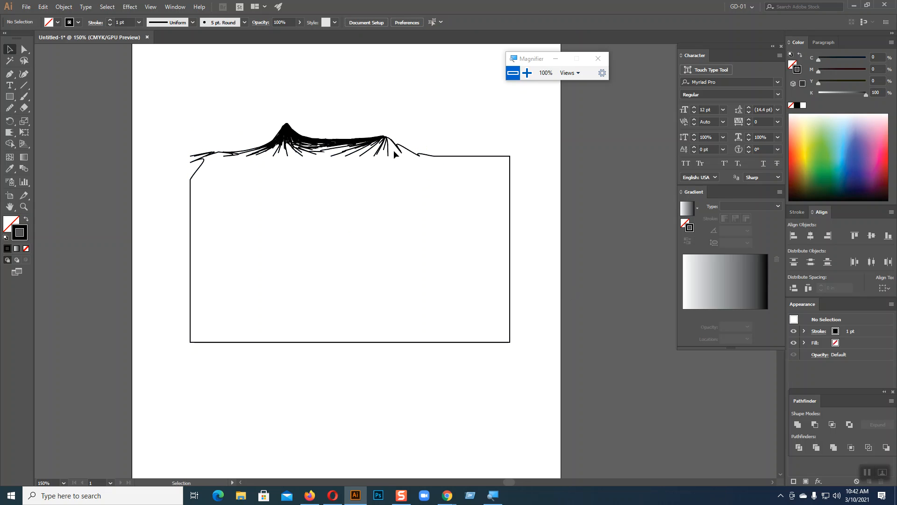
Delete the scalloped shape and draw a rectangle about 5.88 by 3.25 in.
left_click(328, 146)
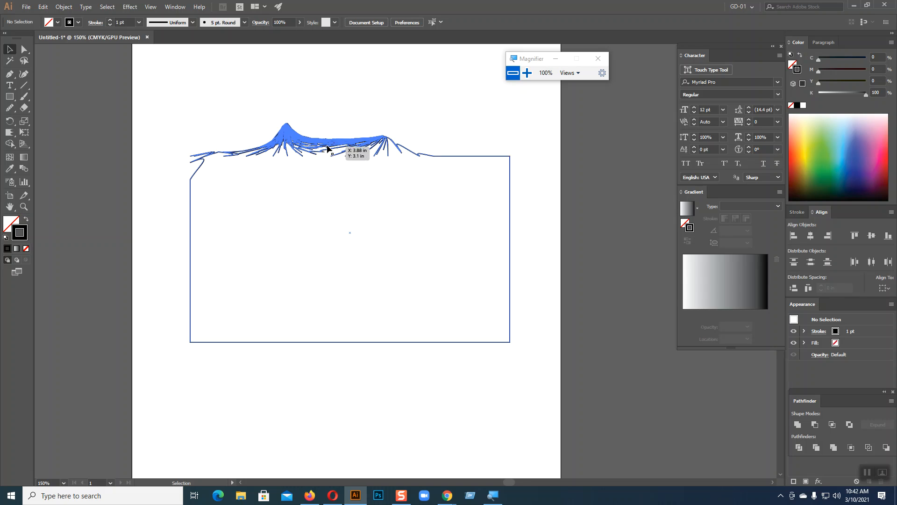
key("Delete")
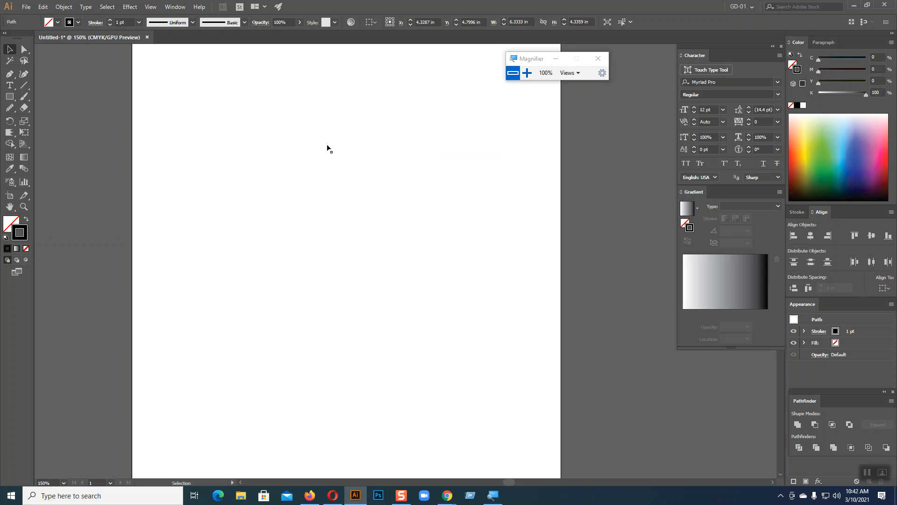
left_click(10, 98)
mouse_move(176, 143)
left_mouse_down()
mouse_move(444, 300)
mouse_move(473, 307)
left_mouse_up()
Distort the rectangle's upper edge and upper-left corner into spiky curves with the Crystallize tool.
left_click(19, 147)
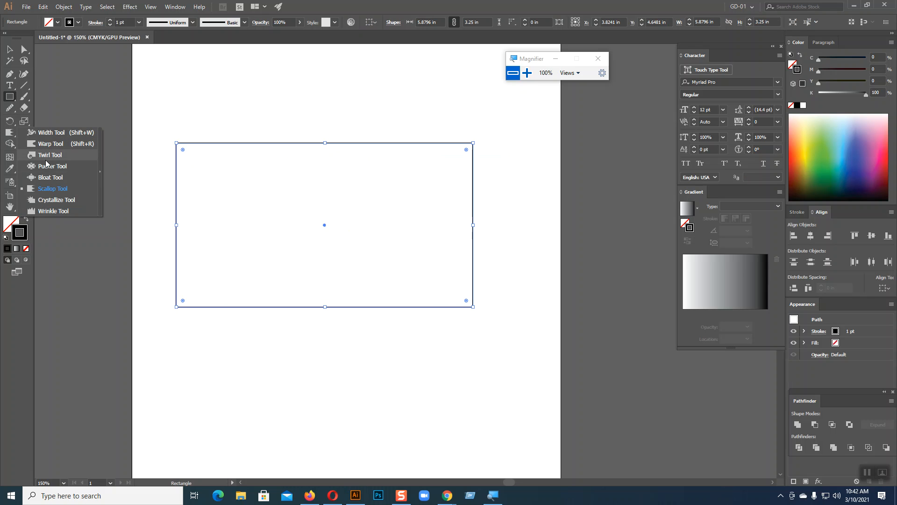
left_click(58, 200)
mouse_move(205, 147)
left_mouse_down()
mouse_move(194, 133)
mouse_move(164, 134)
mouse_move(176, 164)
mouse_move(220, 145)
mouse_move(236, 124)
mouse_move(265, 128)
mouse_move(316, 174)
mouse_move(341, 154)
mouse_move(346, 165)
mouse_move(373, 156)
mouse_move(369, 132)
mouse_move(307, 131)
mouse_move(294, 104)
mouse_move(140, 196)
mouse_move(132, 217)
left_mouse_up()
left_click(10, 49)
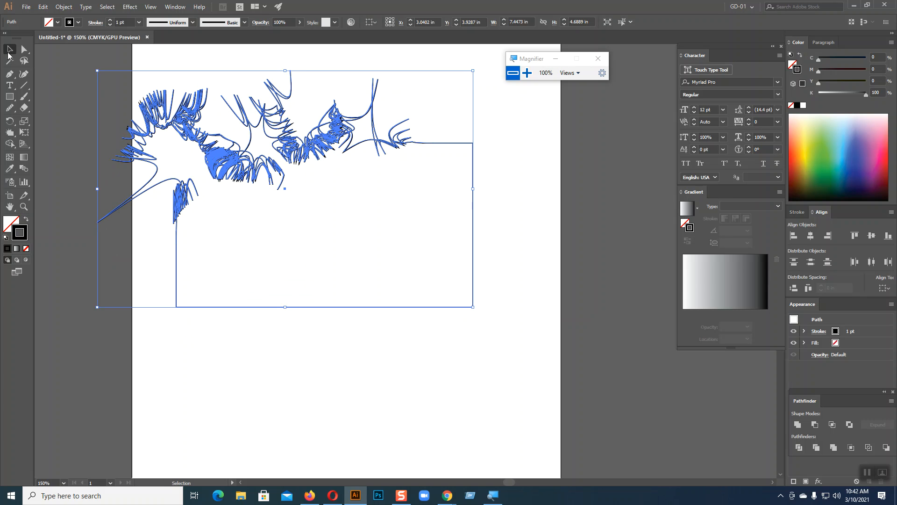
Delete the crystallized shape and draw a rectangle about 5.54 by 3.06 in.
left_click(534, 262)
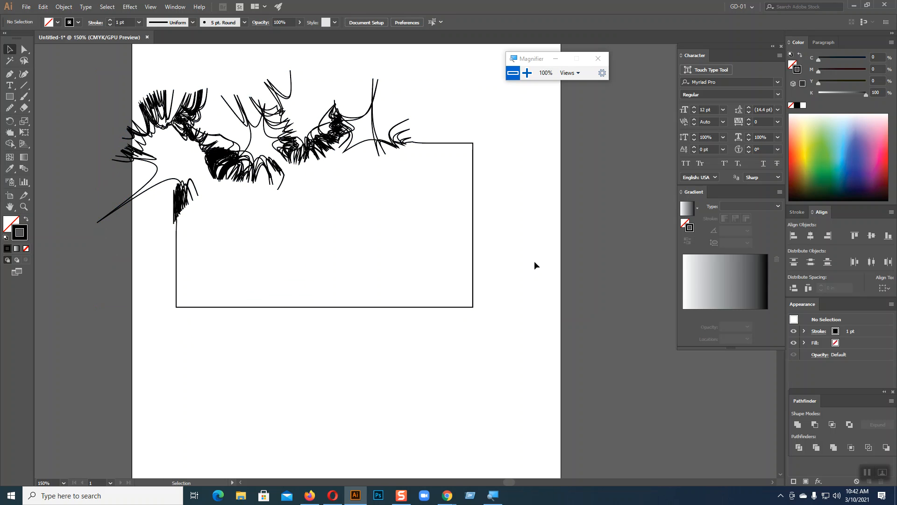
left_click(229, 169)
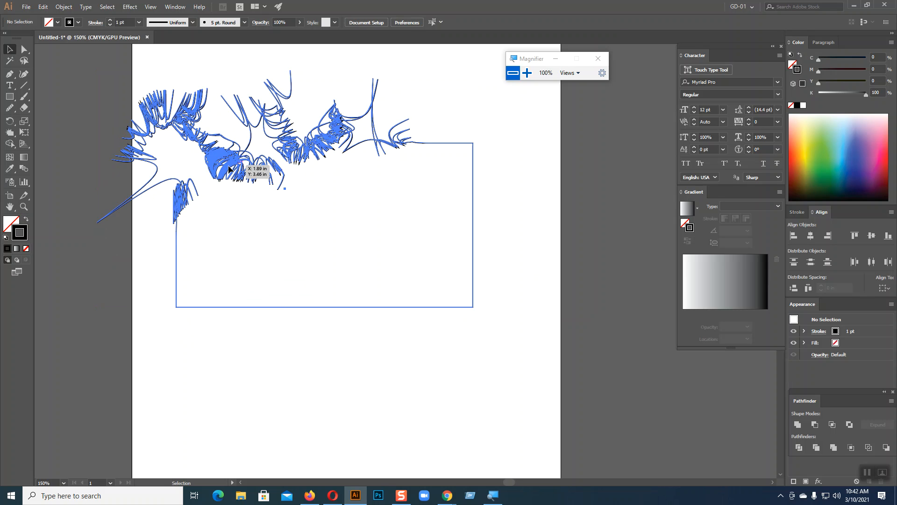
key("Delete")
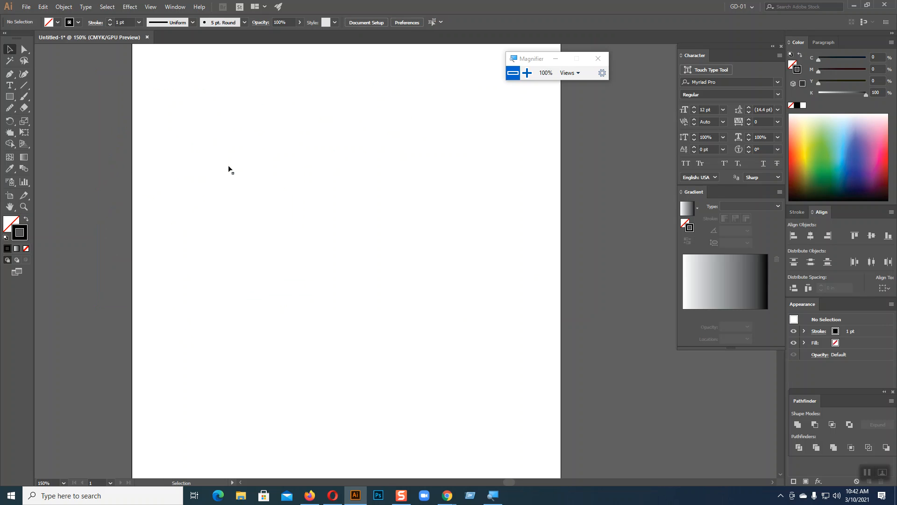
key("m")
left_click_drag(202, 158, 483, 313)
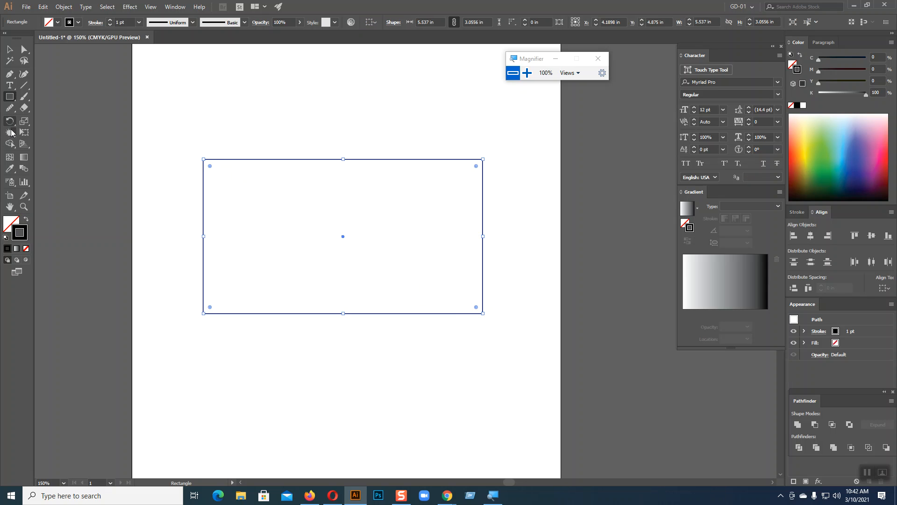
Distort most of the rectangle's upper edge into jagged ripples with the Wrinkle tool and deselect the shape.
right_click(11, 132)
left_click(64, 209)
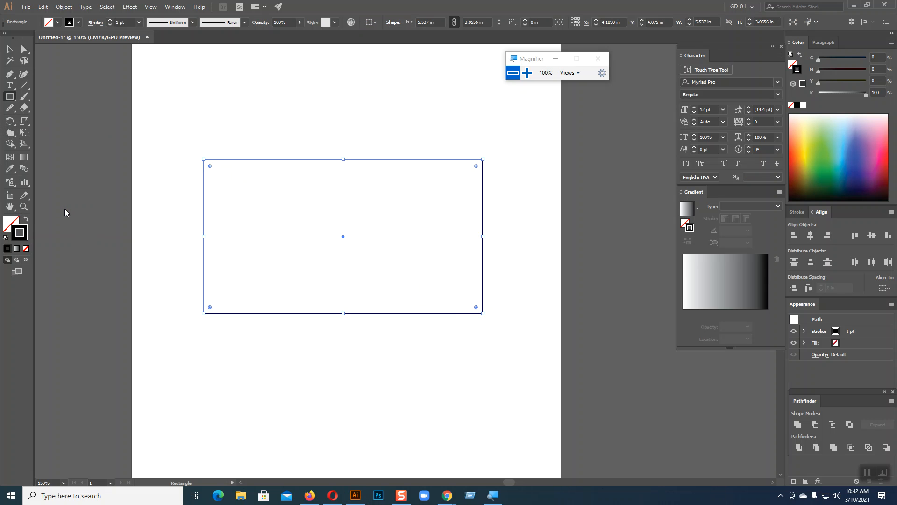
mouse_move(196, 158)
left_mouse_down()
mouse_move(214, 145)
mouse_move(236, 161)
mouse_move(285, 164)
mouse_move(301, 150)
mouse_move(284, 164)
mouse_move(280, 143)
mouse_move(277, 174)
mouse_move(310, 175)
mouse_move(314, 162)
mouse_move(343, 160)
mouse_move(338, 170)
mouse_move(361, 162)
mouse_move(356, 154)
mouse_move(347, 206)
left_mouse_up()
left_click(9, 49)
left_click(97, 91)
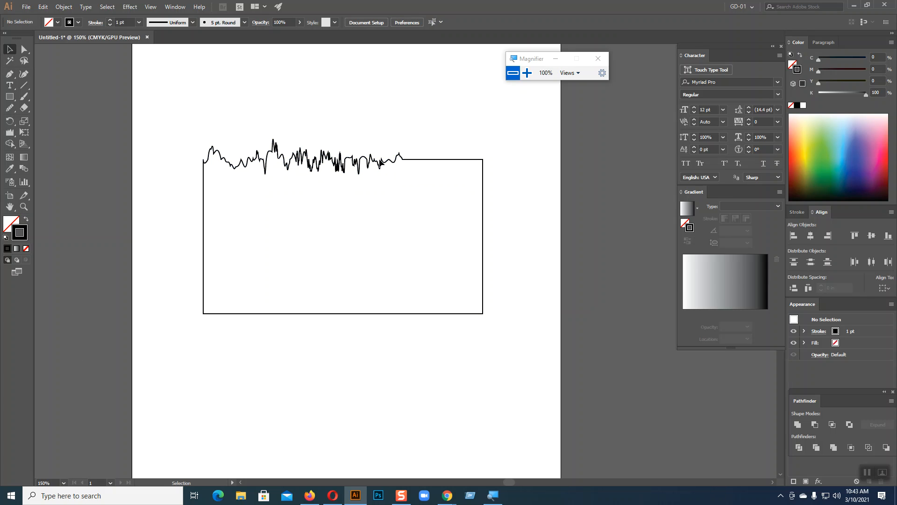
Delete the wrinkled rectangle and activate the Width tool.
left_click(356, 162)
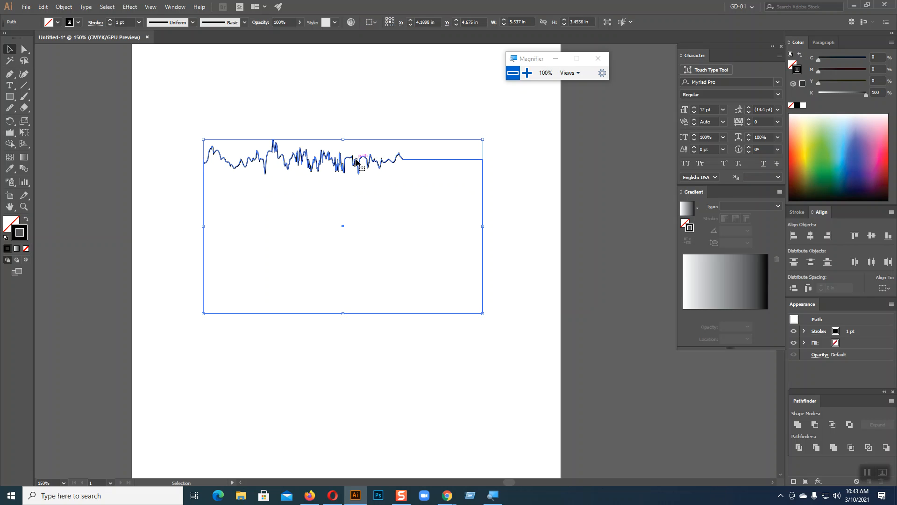
key("Delete")
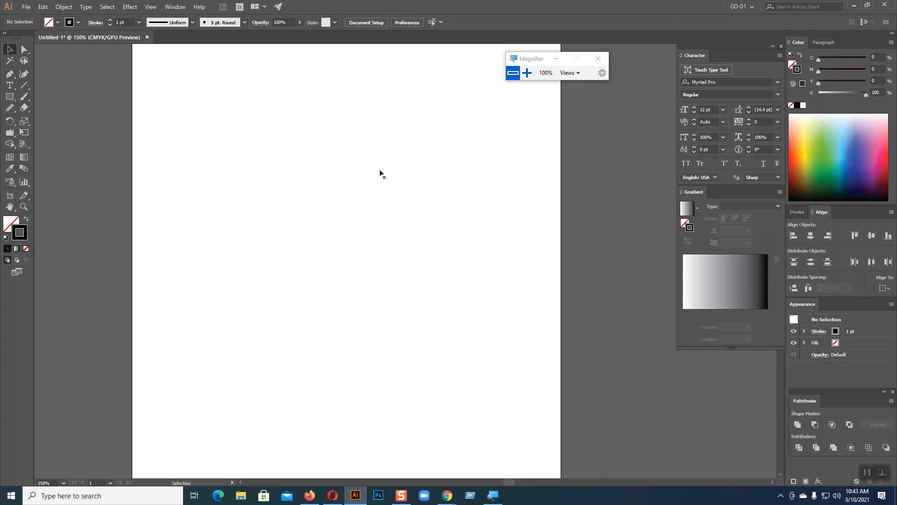
left_click(10, 132)
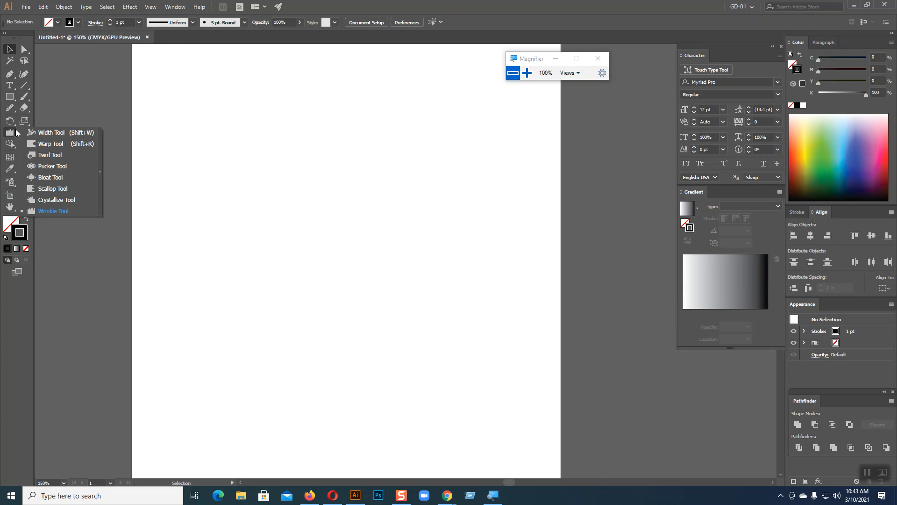
left_click(59, 130)
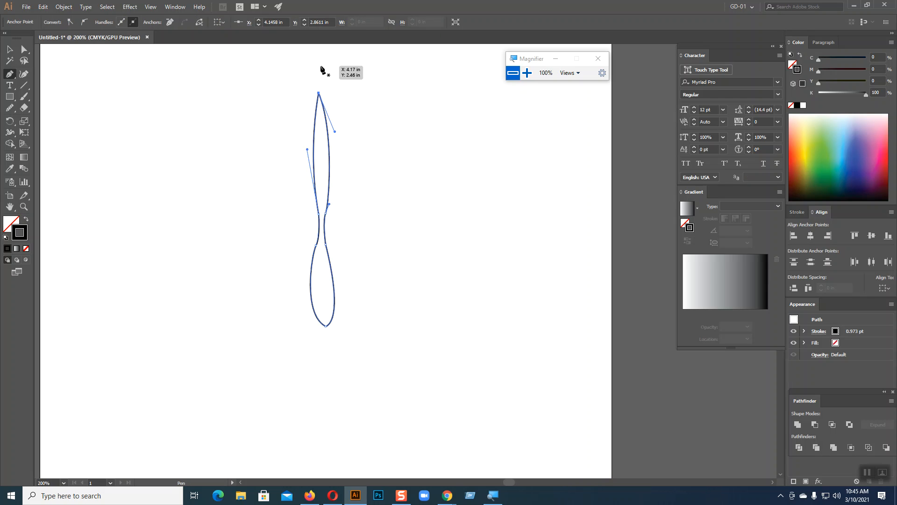
Delete the tall closed outline drawn with the Pen tool.
left_click(15, 49)
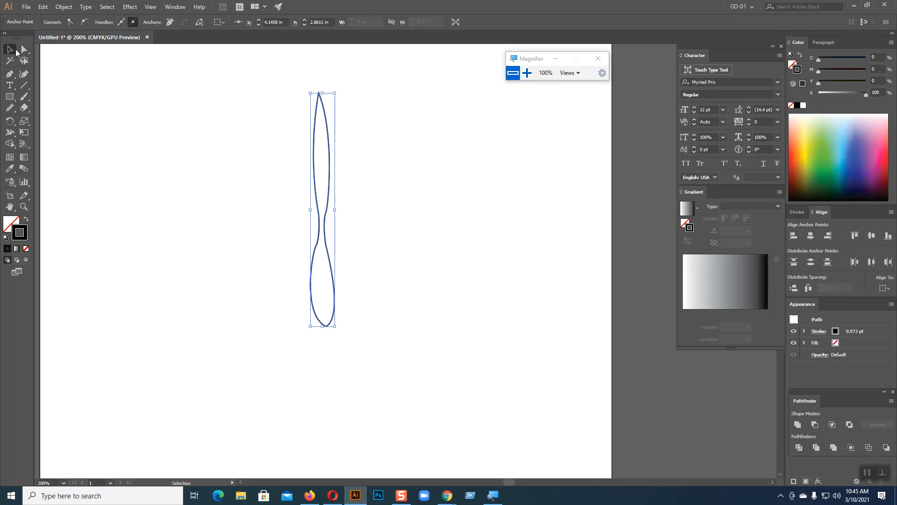
left_click(396, 201)
left_click(329, 193)
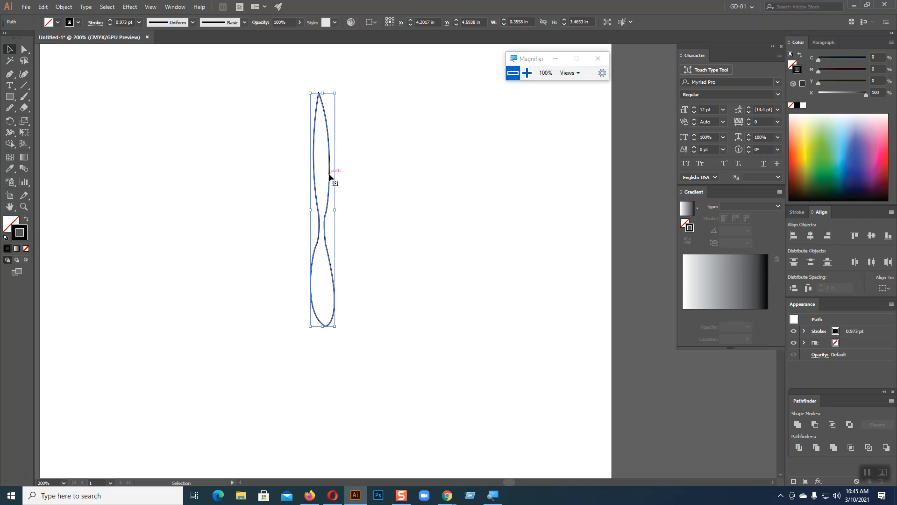
key("Delete")
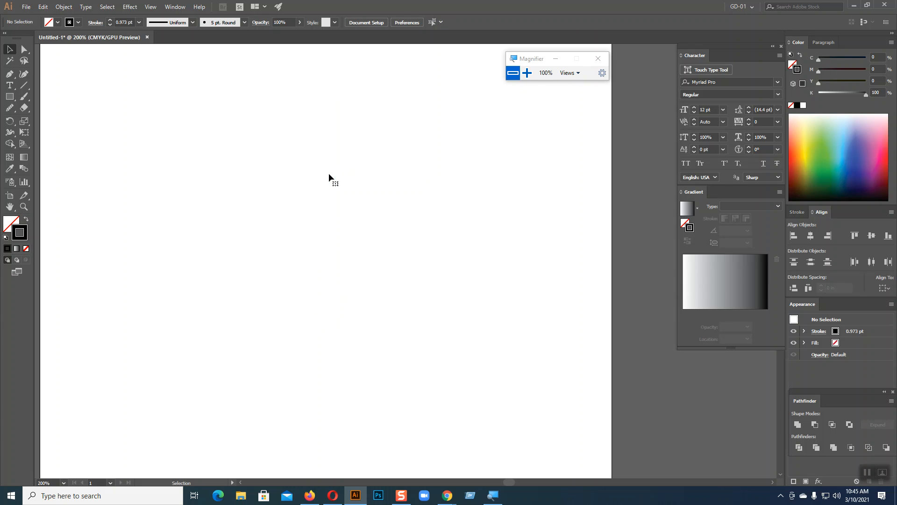
Draw a horizontal line about 3.56 in long and widen its stroke to about 0.34 in near the right end with the Width tool.
left_click(24, 85)
left_click_drag(198, 184, 437, 184)
left_click_drag(10, 132, 47, 136)
left_click_drag(384, 185, 383, 196)
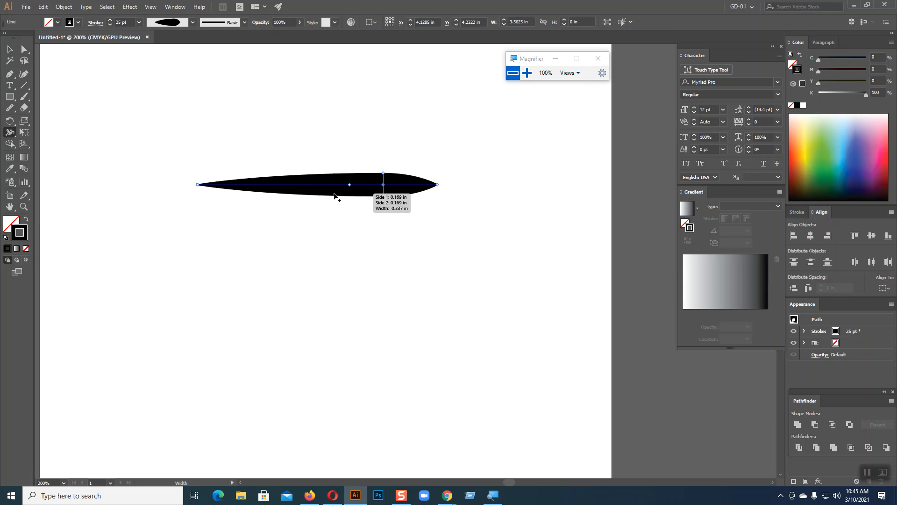
Pinch the line's stroke to a thin neck right of its middle, shape a smaller bulge in the left half, and deselect it.
left_click_drag(300, 188, 344, 185)
left_click_drag(273, 185, 301, 191)
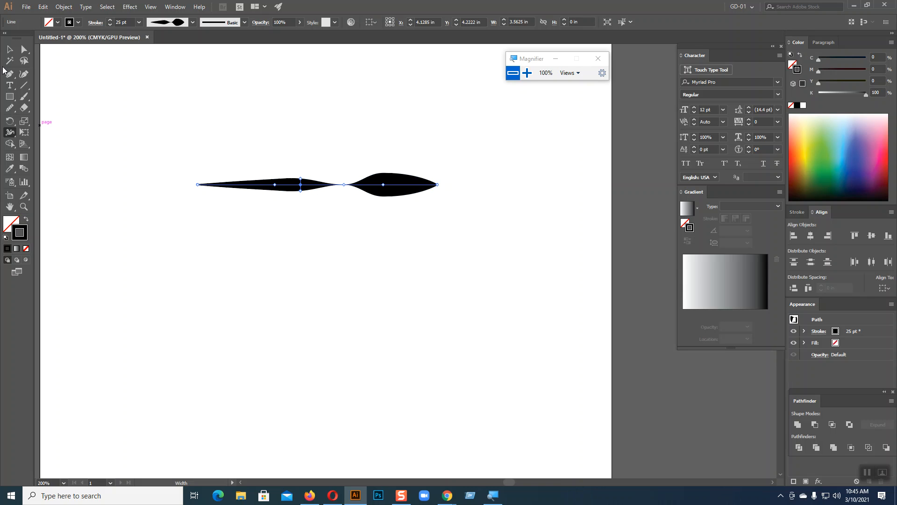
key("v")
left_click(278, 290)
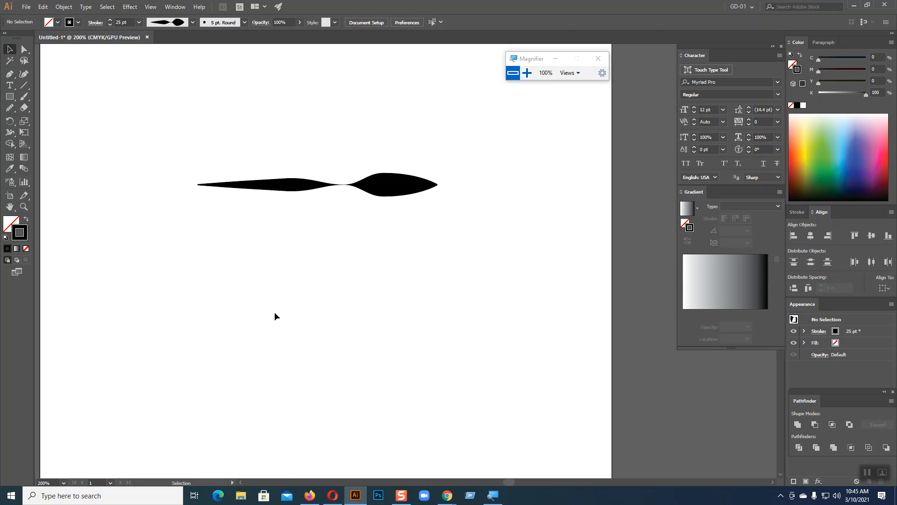
Delete the variable-width line and draw a rectangle about 3.39 by 1.85 in.
left_click(292, 193)
left_click(433, 262)
left_click(293, 180)
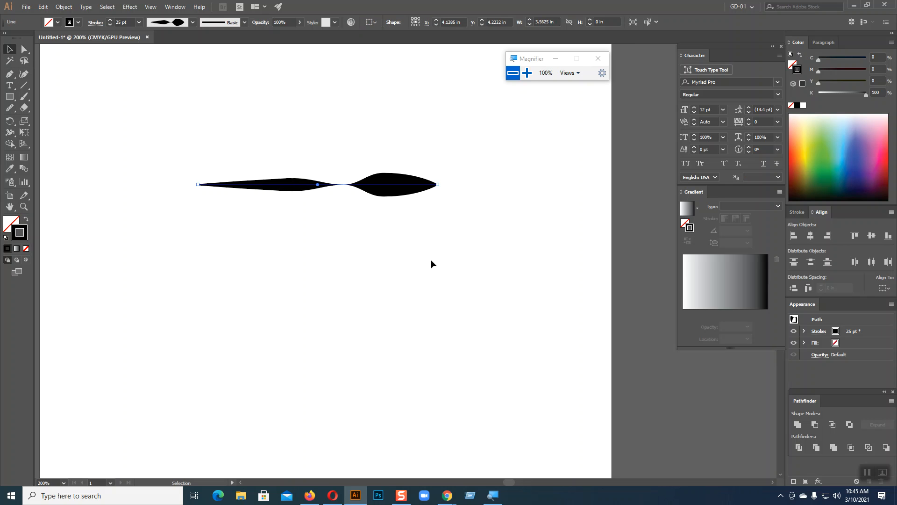
left_click(9, 96)
left_click_drag(213, 178, 442, 303)
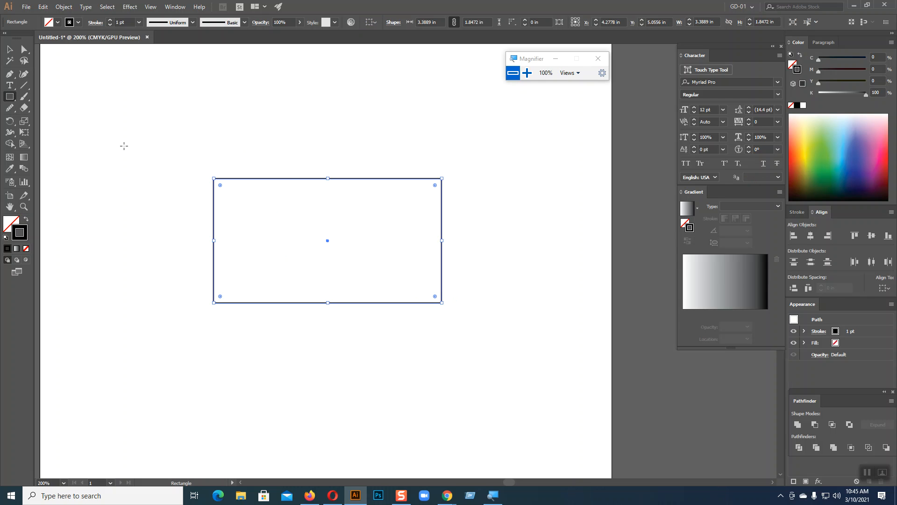
Draw a circle about 1.03 in wide centered on the left part of the rectangle's upper edge and nudge it down about 0.08 in.
left_click_drag(11, 99, 62, 120)
left_click_drag(270, 178, 305, 213)
left_click(10, 49)
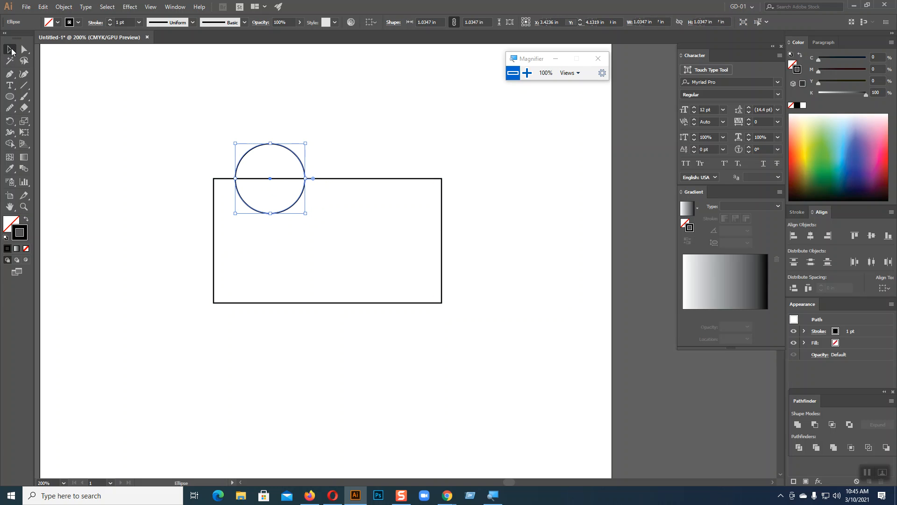
key("Down")
key("Down")
key("Down")
key("Down")
key("Down")
key("Down")
key("Down")
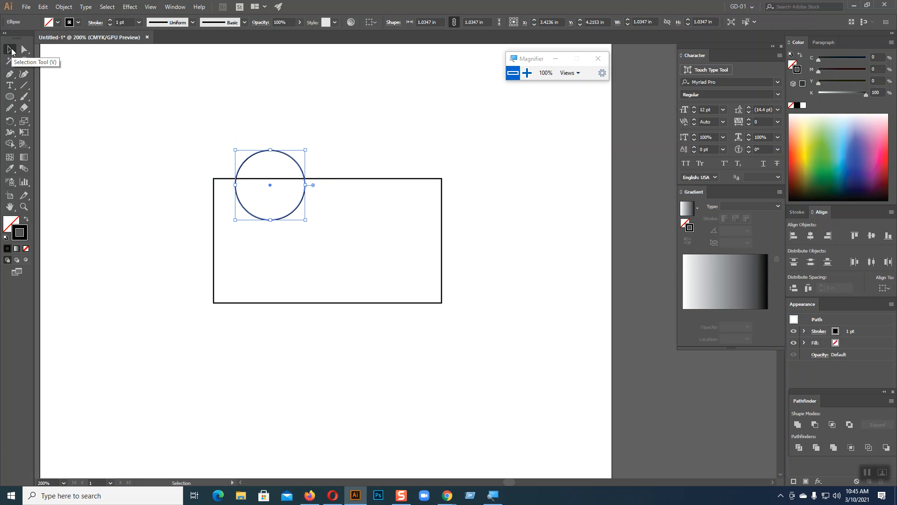
Unite the circle and rectangle into one shape with Pathfinder and deselect it.
left_click_drag(168, 124, 388, 253)
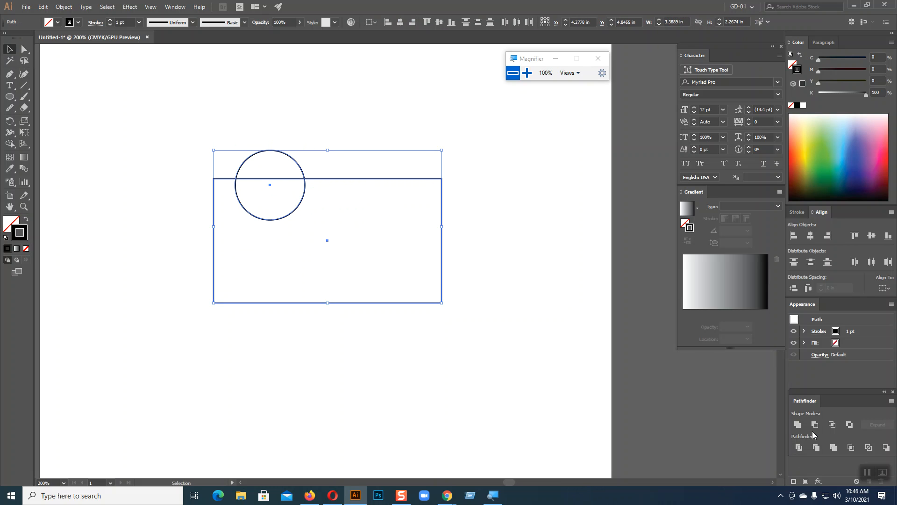
left_click(797, 426)
left_click(470, 367)
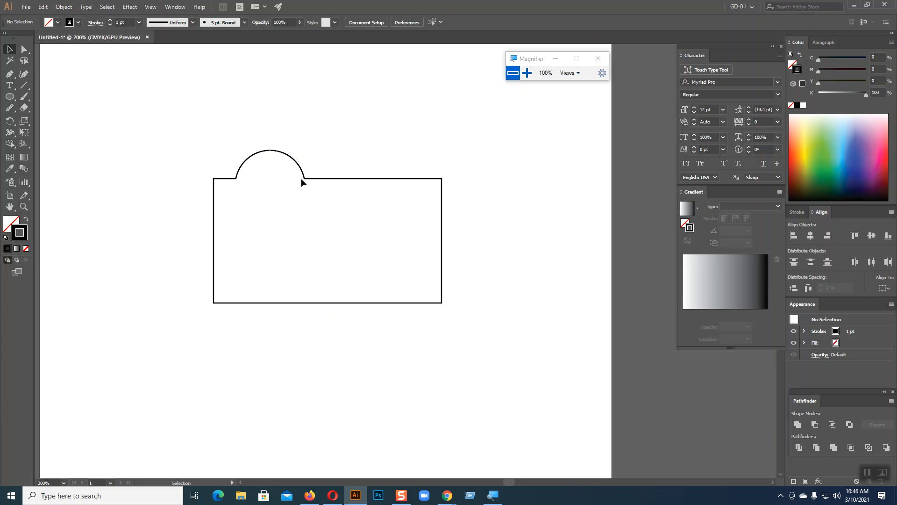
Bulge the right part of the shape's upper edge into a large arc with the Bloat tool.
left_click(8, 133)
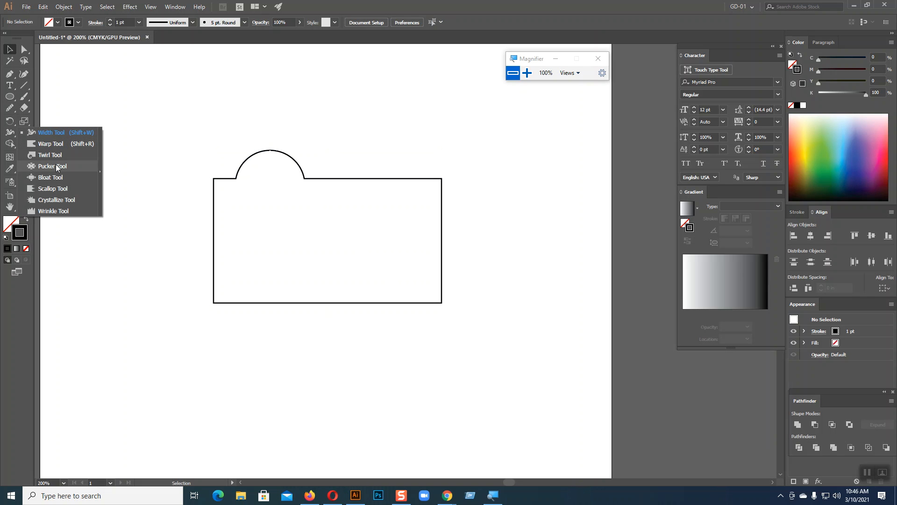
left_click(55, 177)
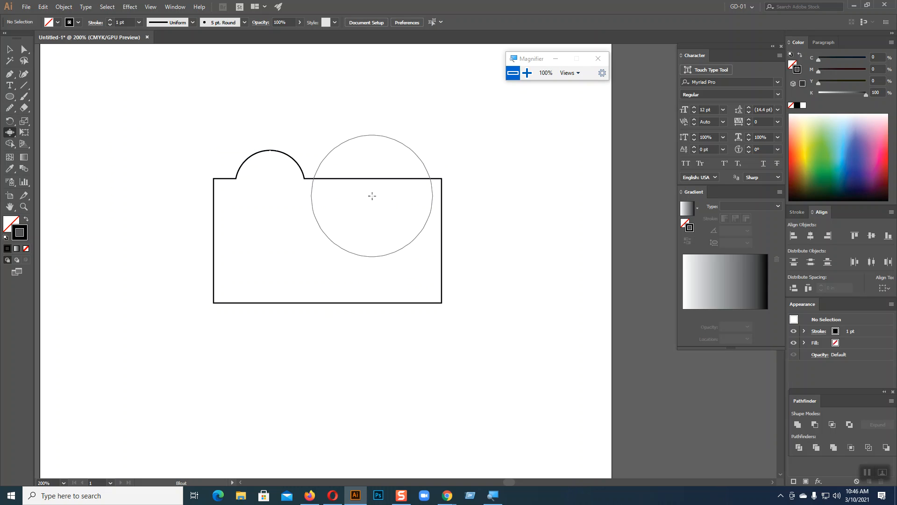
left_click_drag(369, 188, 369, 188)
left_click(10, 48)
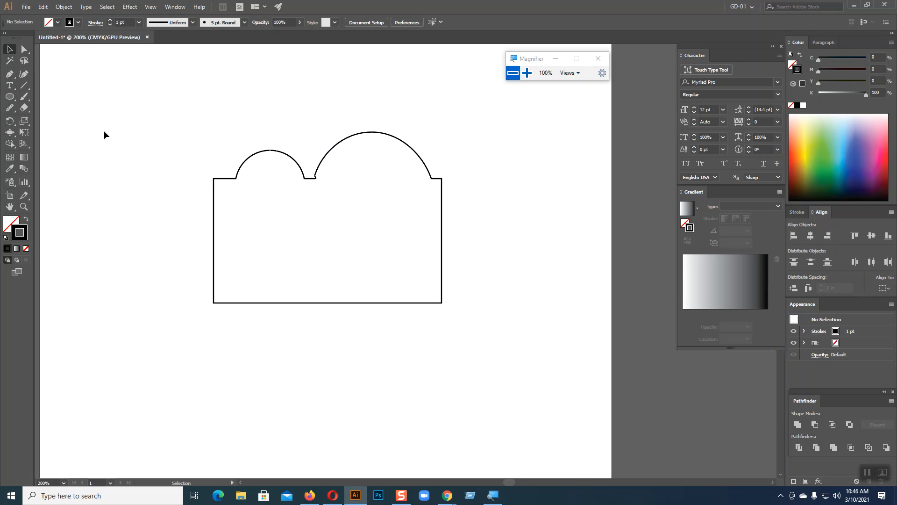
Replace the bloated shape with a rectangle about 3.19 by 2.07 in and activate the Twirl tool.
left_click_drag(192, 135, 430, 248)
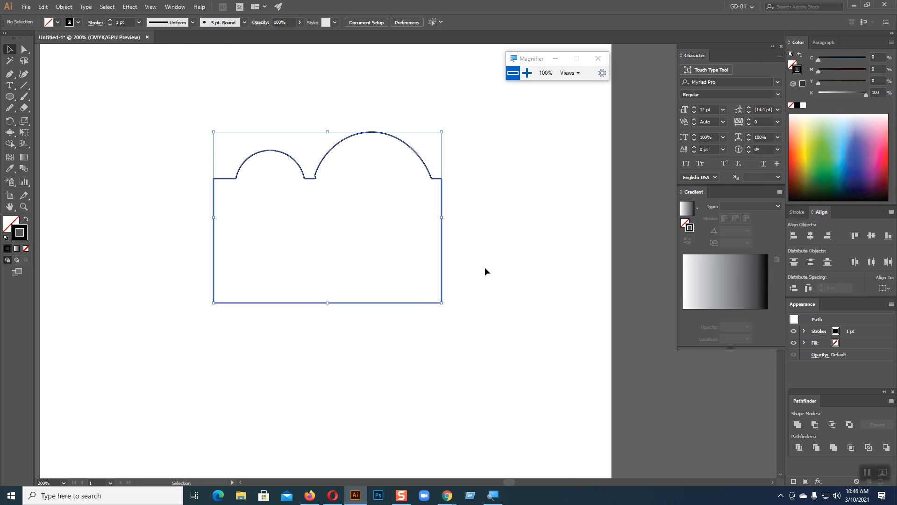
key("Delete")
left_click_drag(10, 96, 47, 97)
left_click_drag(253, 175, 468, 314)
mouse_move(11, 132)
left_mouse_down()
mouse_move(53, 139)
mouse_move(54, 155)
left_mouse_up()
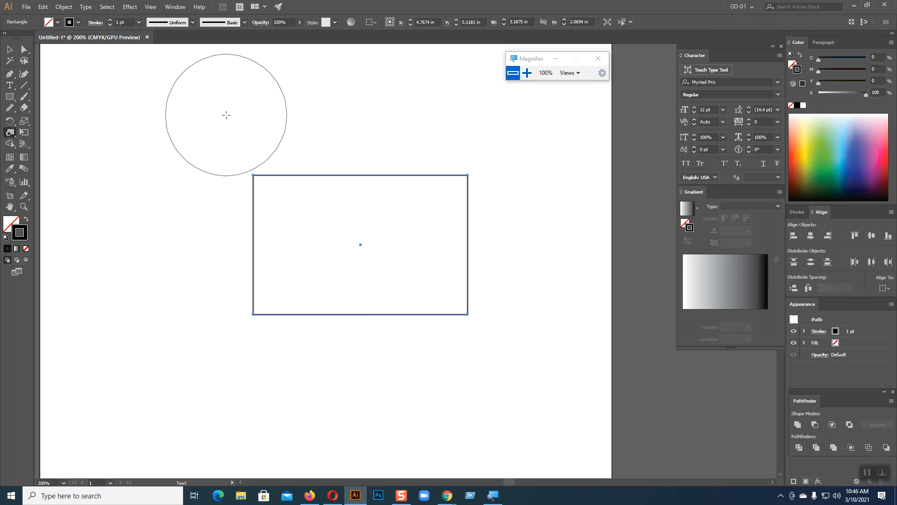
Draw a small curved spiral path above the rectangle's upper-left corner with the Pen tool and delete it.
key("v")
key("p")
left_click(8, 53)
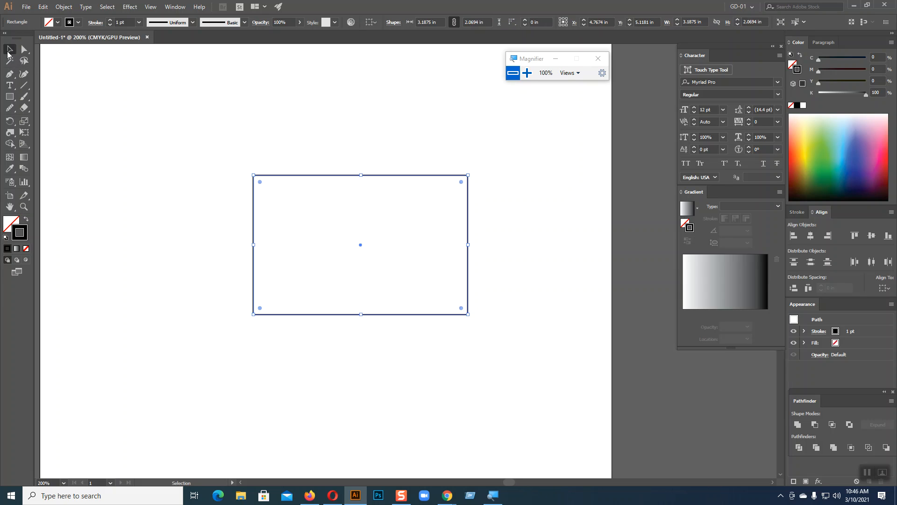
left_click(358, 104)
key("p")
left_click(295, 92)
left_click_drag(213, 101, 216, 145)
left_click_drag(277, 128, 240, 112)
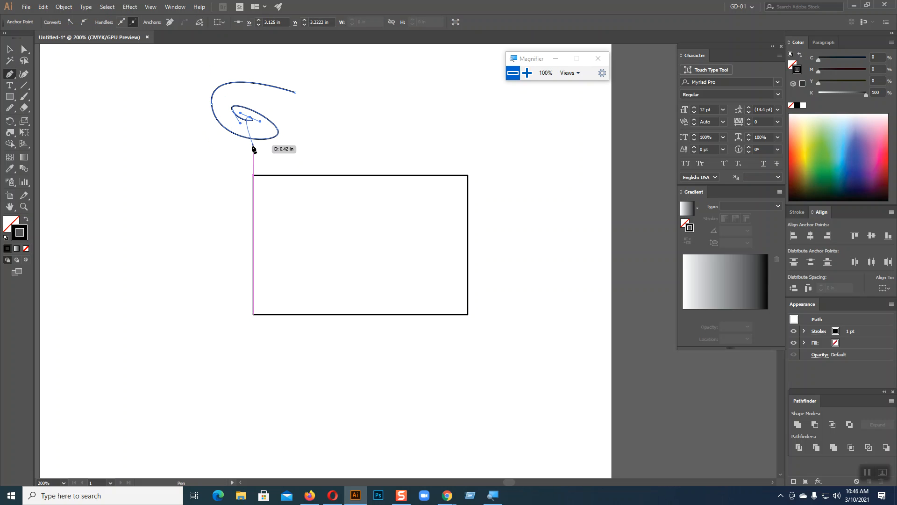
key("Escape")
key("Delete")
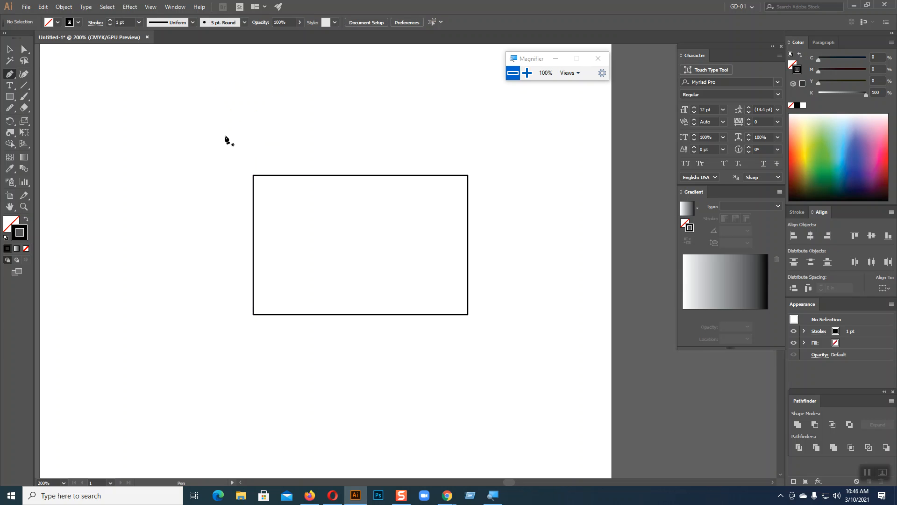
Twist the rectangle's upper-left corner into a multi-turn spiral with the Twirl tool, and delete the shape.
left_click(8, 51)
left_click(10, 133)
left_click_drag(276, 175, 276, 175)
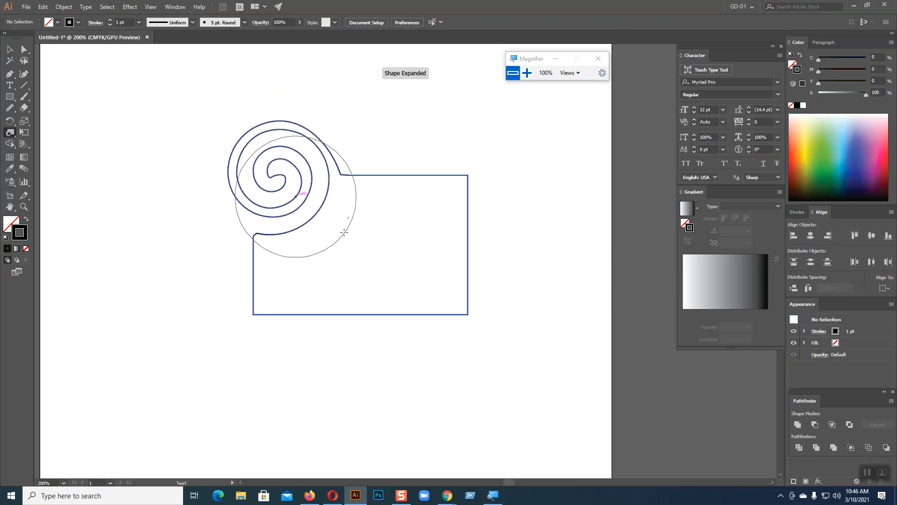
left_click(9, 49)
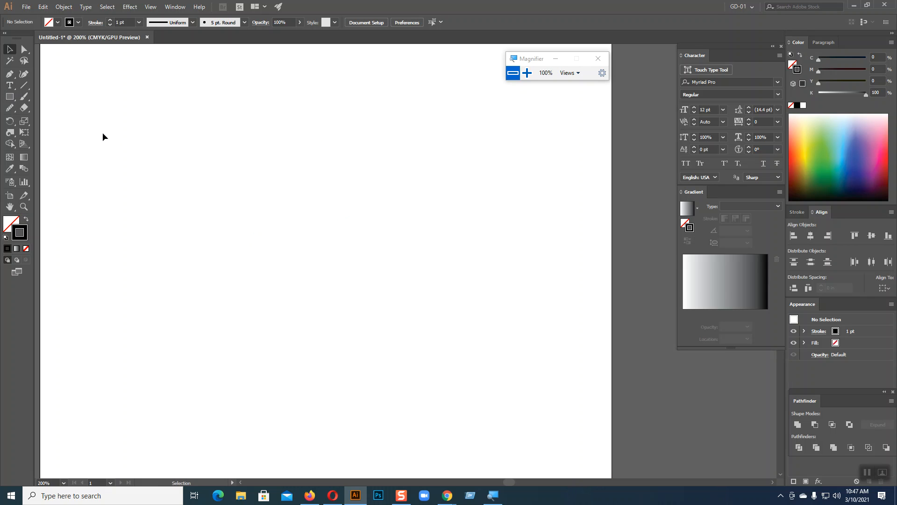
Draw a rectangle about 2.90 by 2.33 in on the empty artboard.
left_click(26, 122)
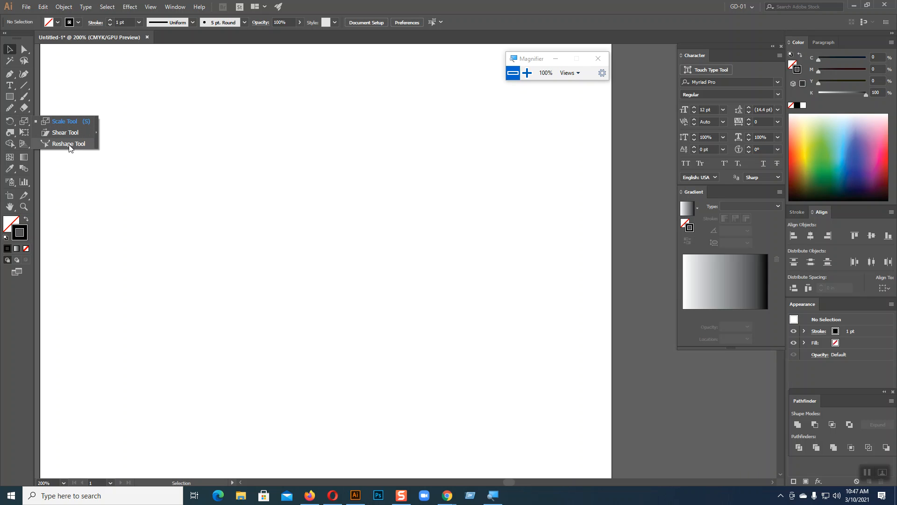
left_click(12, 131)
left_click(10, 97)
left_click_drag(211, 148, 406, 303)
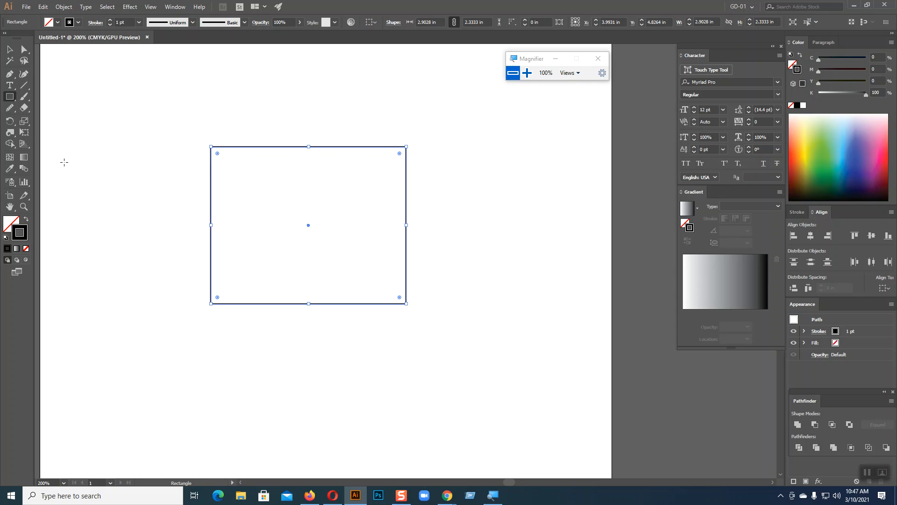
Try resizing the rectangle from its upper-right corner with the Scale tool and with the Selection tool's handles.
left_click(25, 120)
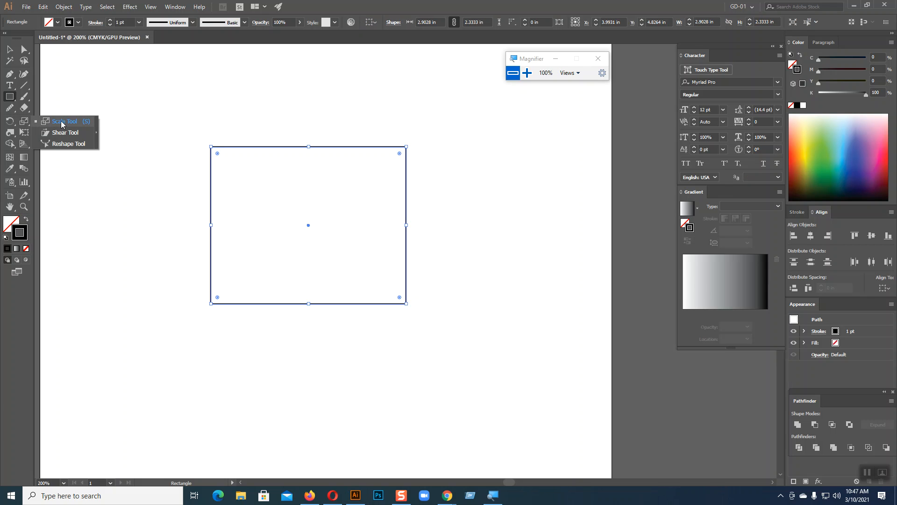
left_click(62, 122)
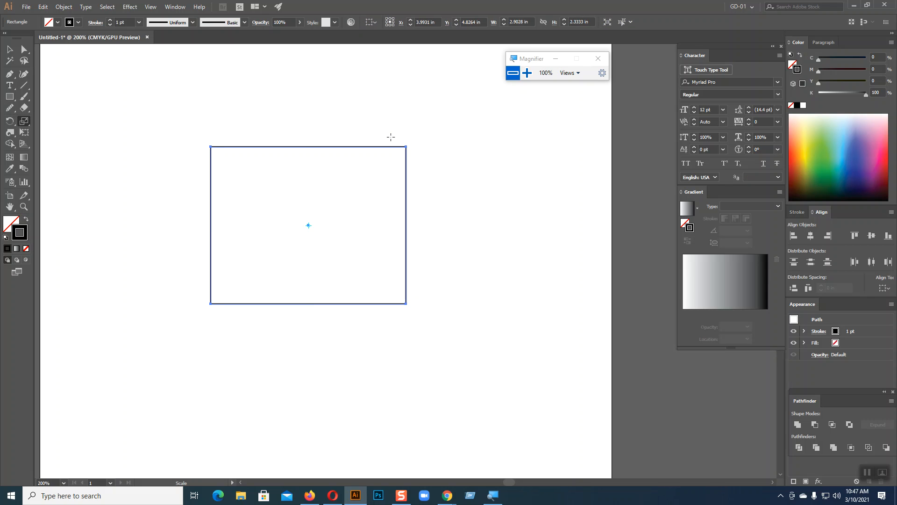
mouse_move(406, 147)
left_mouse_down()
mouse_move(358, 182)
mouse_move(411, 124)
mouse_move(341, 175)
mouse_move(413, 118)
mouse_move(399, 177)
mouse_move(414, 112)
mouse_move(427, 100)
mouse_move(425, 125)
mouse_move(405, 146)
left_mouse_up()
left_click(9, 49)
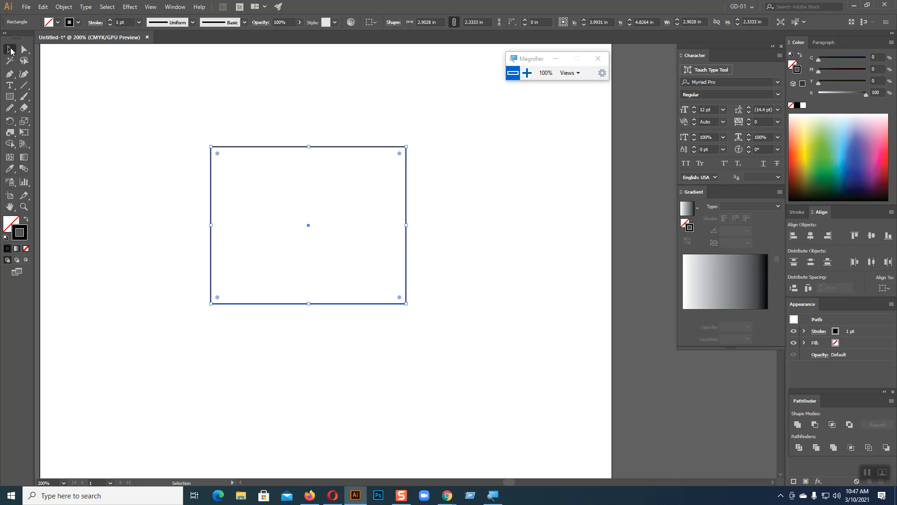
left_click(168, 70)
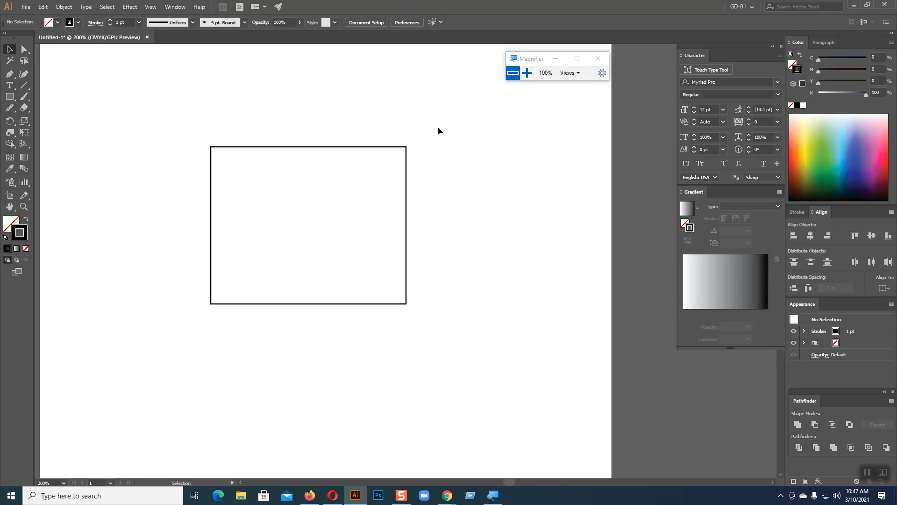
left_click(407, 147)
mouse_move(406, 147)
left_mouse_down()
mouse_move(436, 125)
mouse_move(406, 146)
left_mouse_up()
left_click_drag(407, 225, 407, 227)
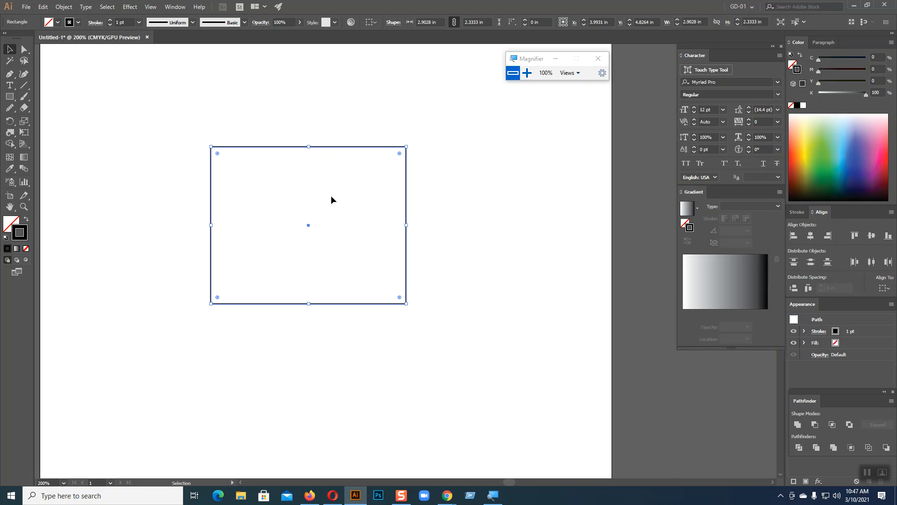
left_click(346, 203)
Make a copy of the rectangle with the Scale tool, stretched horizontally about its center to about 189% at full height.
left_click(24, 121)
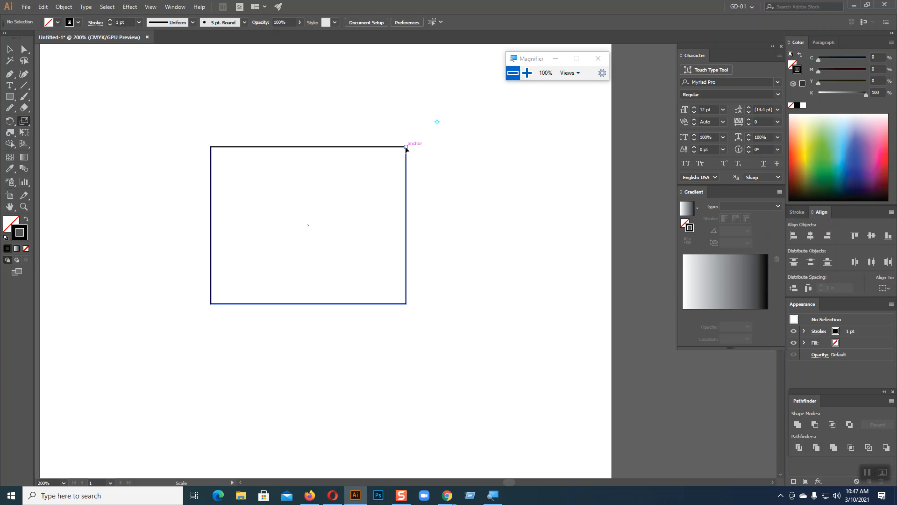
left_click(11, 48)
left_click(372, 147)
key("s")
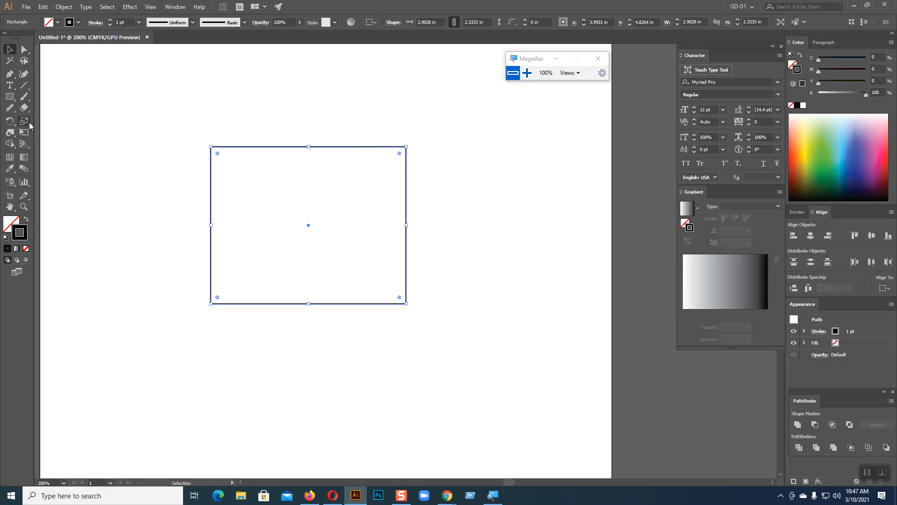
mouse_move(408, 148)
left_mouse_down()
mouse_move(383, 152)
mouse_move(485, 90)
mouse_move(364, 150)
mouse_move(362, 198)
mouse_move(400, 120)
mouse_move(359, 196)
mouse_move(332, 195)
mouse_move(543, 145)
mouse_move(487, 161)
mouse_move(501, 156)
mouse_move(499, 145)
mouse_move(500, 204)
mouse_move(493, 140)
left_mouse_up()
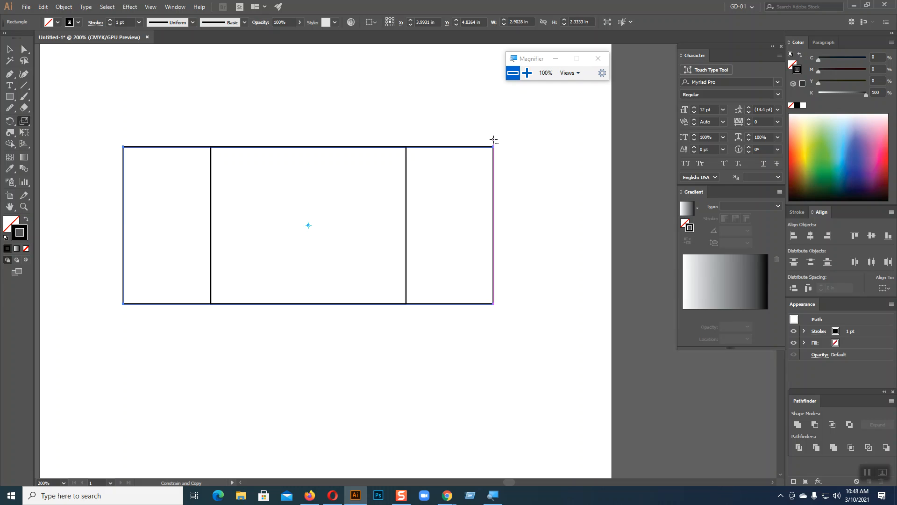
Select the original and stretched rectangles in turn to compare them, and delete the stretched copy.
left_click(10, 50)
left_click(357, 134)
left_click(211, 200)
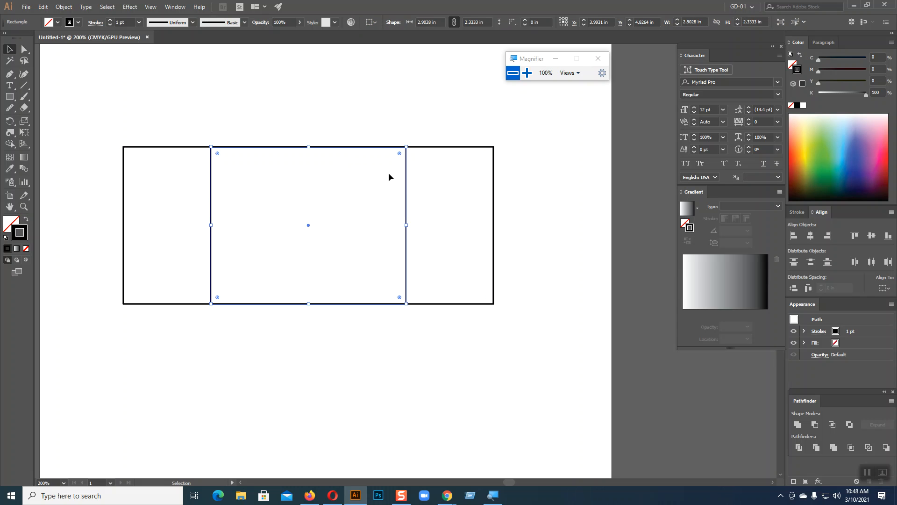
left_click(532, 151)
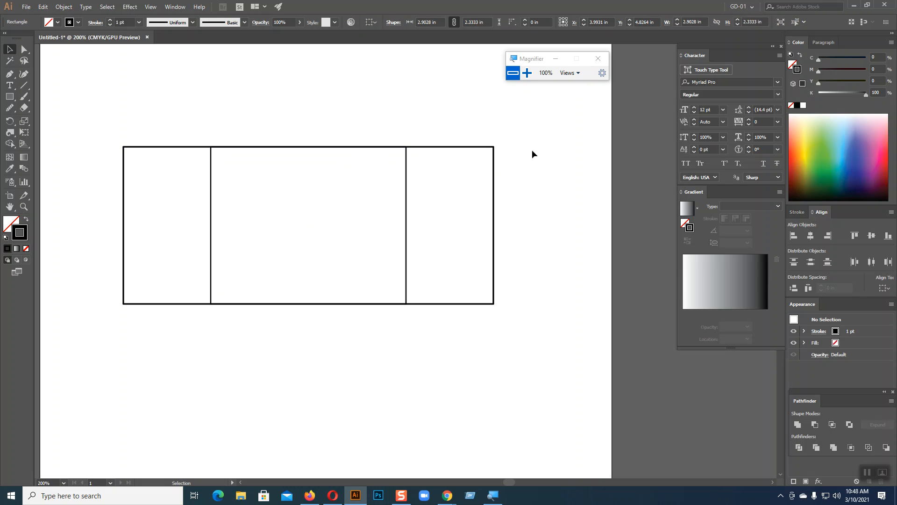
left_click(494, 169)
key("Delete")
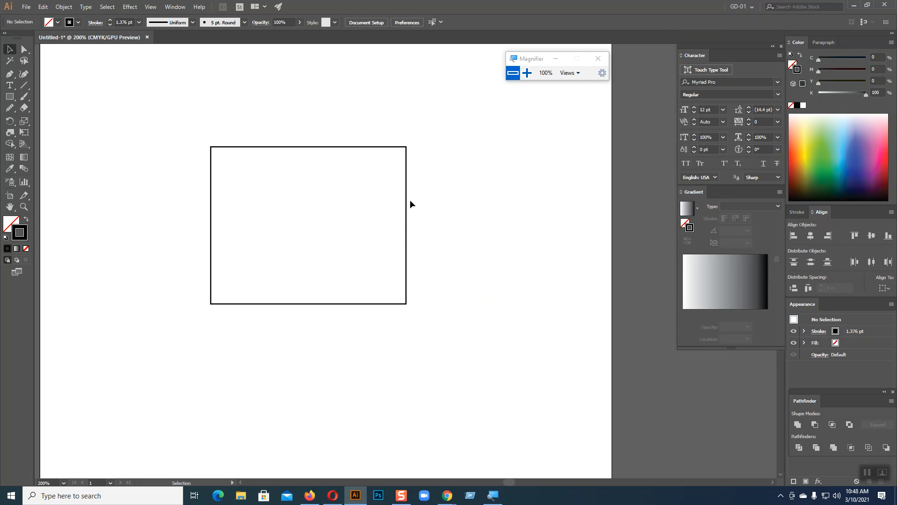
left_click(408, 201)
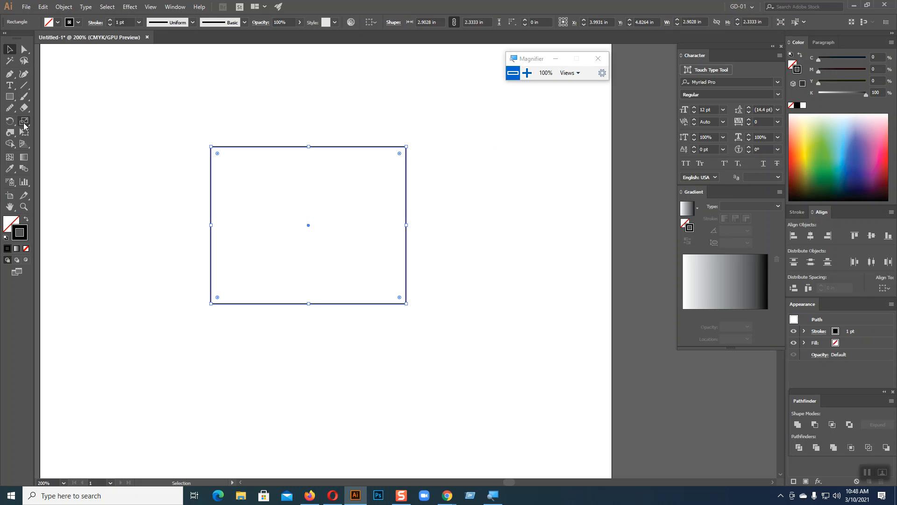
left_click(25, 123)
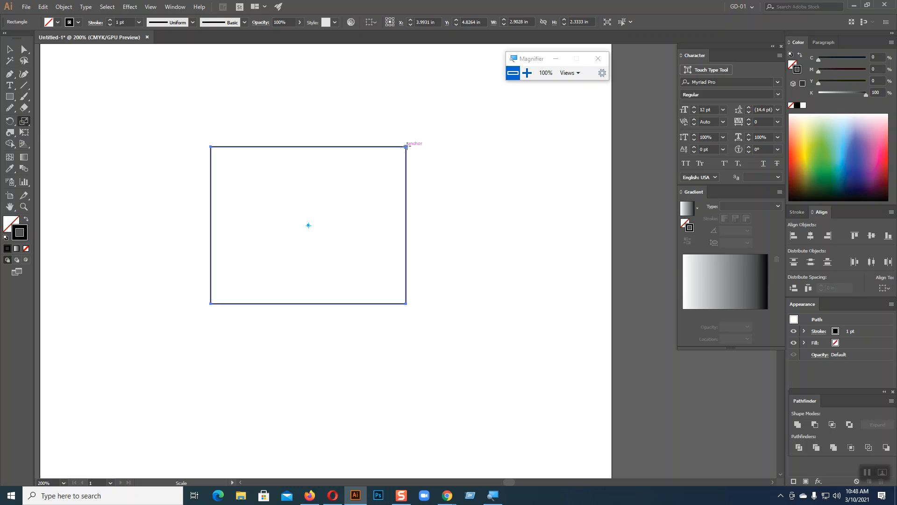
left_click(412, 151)
left_click(411, 152, "alt")
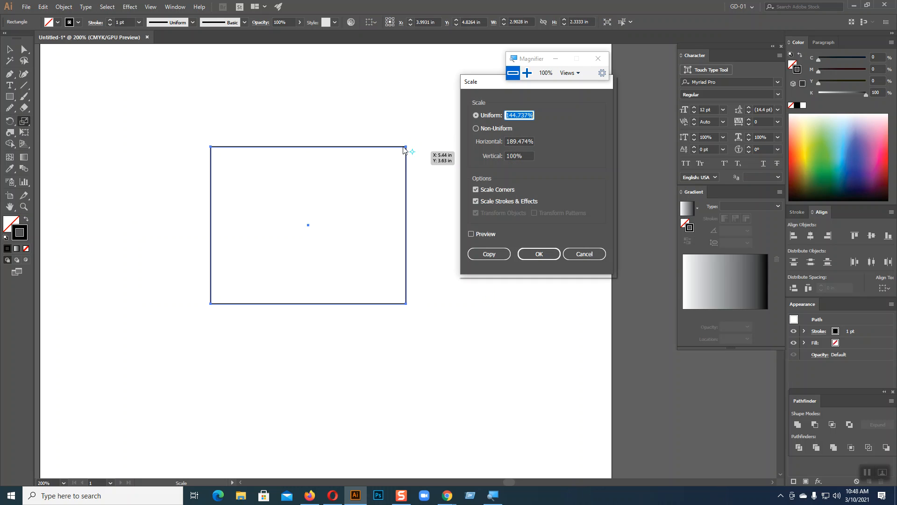
left_click(584, 254)
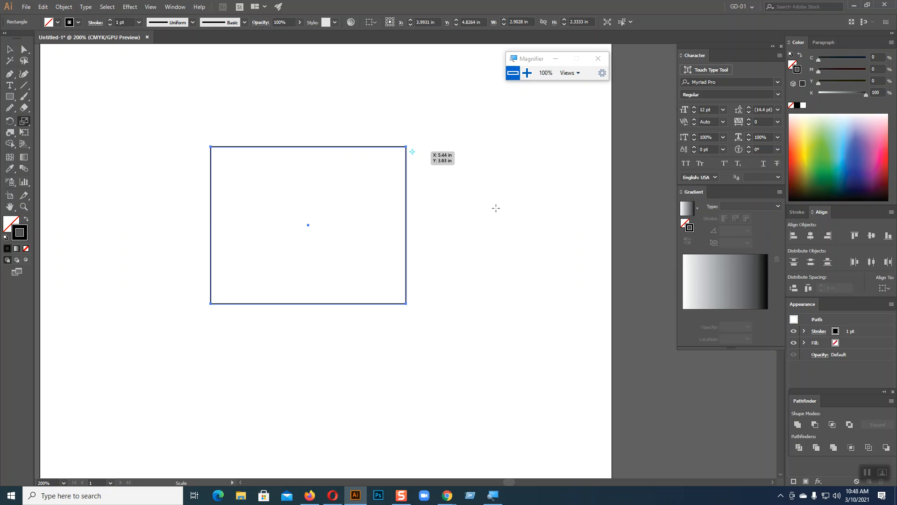
left_click(10, 50)
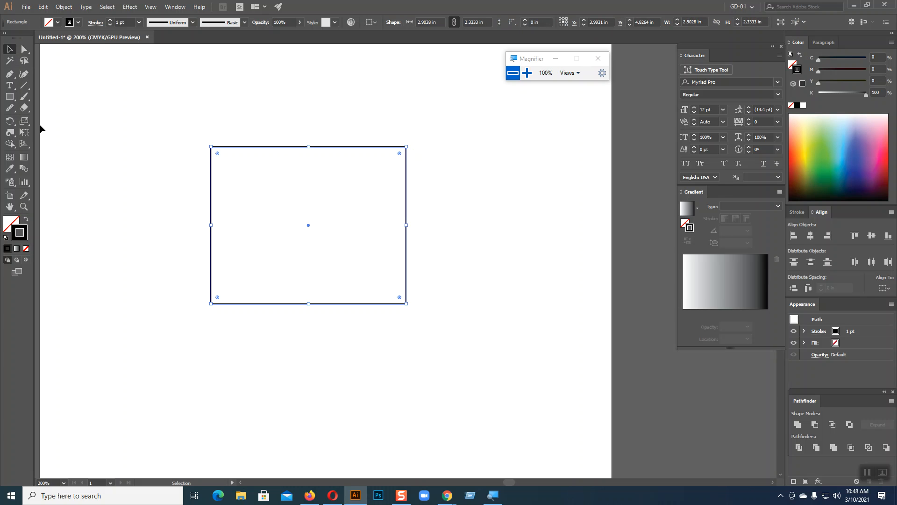
Scale the rectangle from its upper-right corner with the Scale tool, and delete the result.
left_click(24, 121)
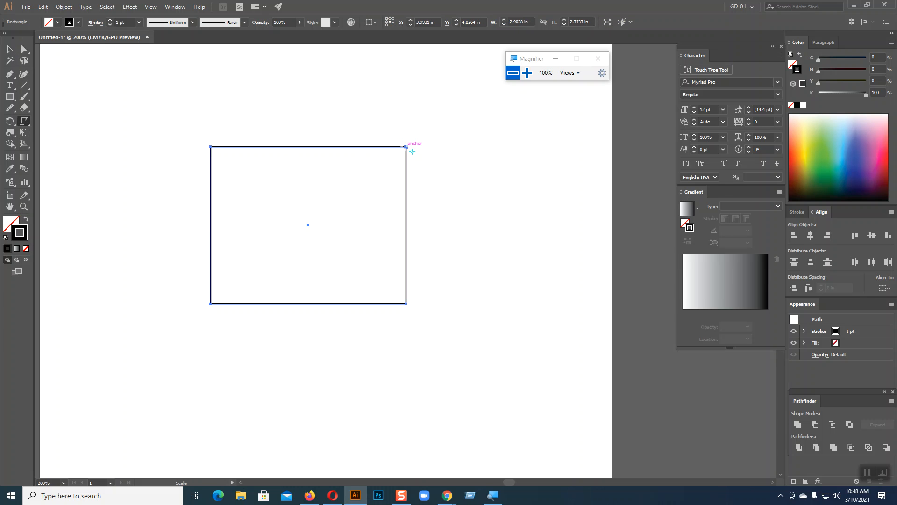
left_click_drag(405, 146, 420, 126)
key("Delete")
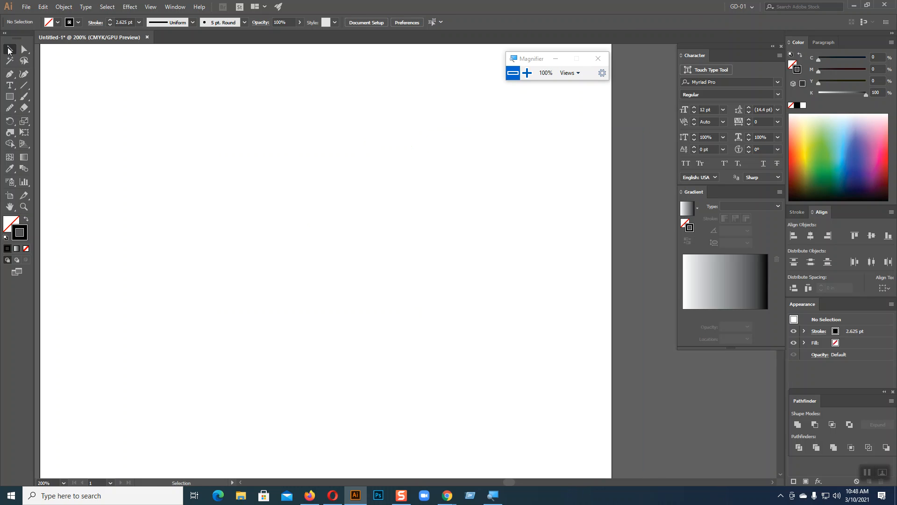
Draw a rectangle about 3.60 by 2.34 in and create a proportionally reduced copy about 2.87 by 1.87 in with the Scale tool.
left_click(9, 96)
left_click_drag(132, 152, 376, 309)
left_click(24, 121)
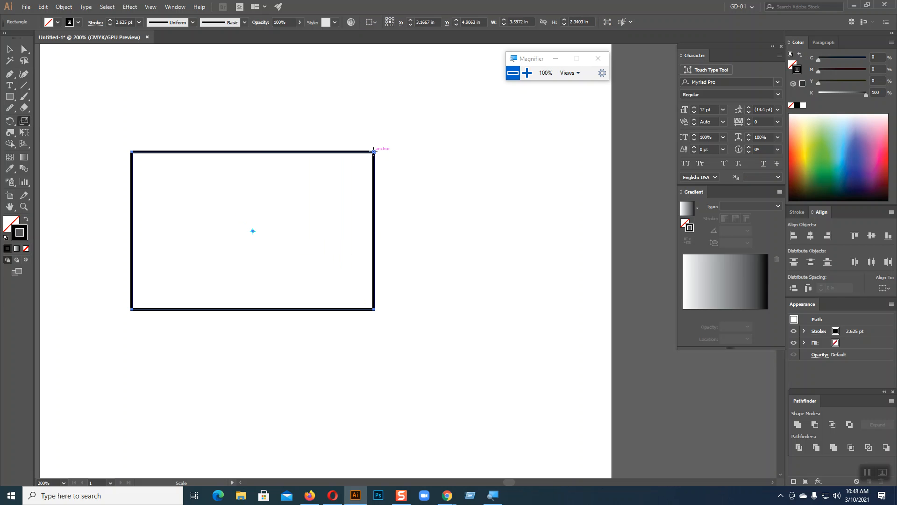
left_click_drag(375, 151, 348, 167)
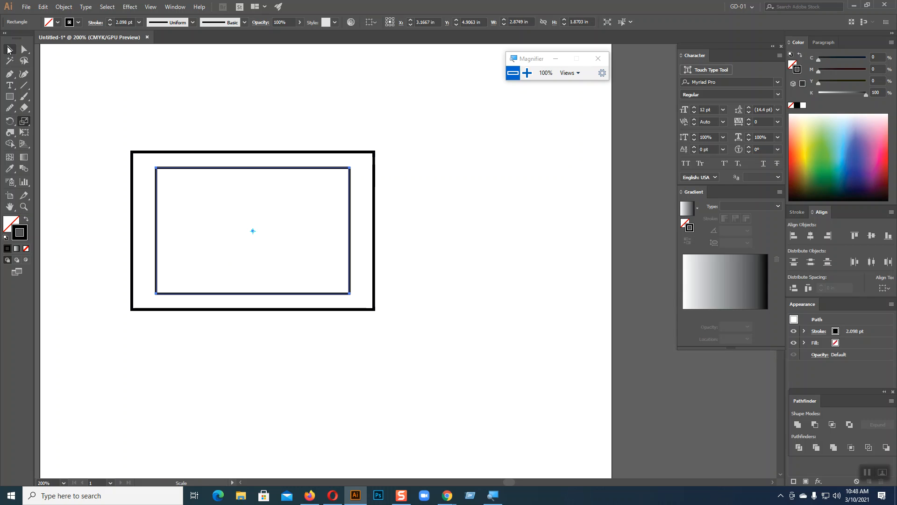
Move the smaller copy out beside the original rectangle's right side, and delete both shapes.
left_click(9, 49)
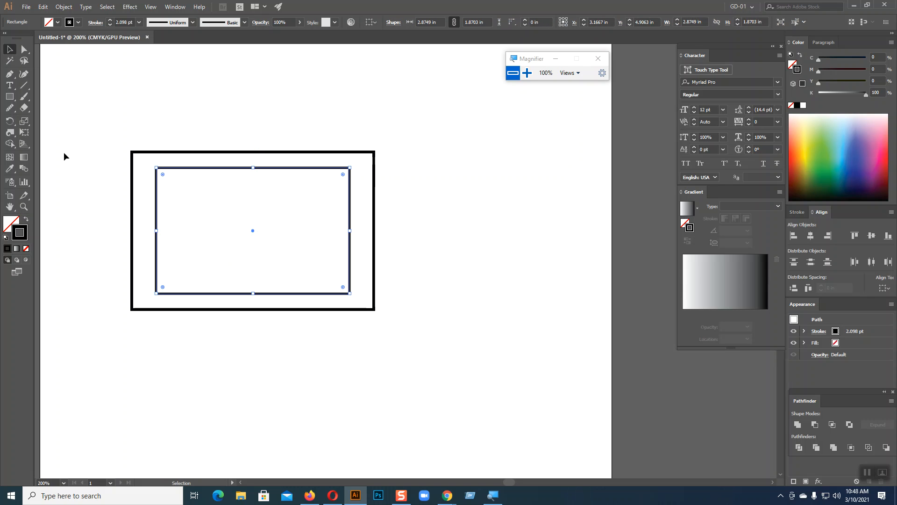
left_click_drag(278, 171, 505, 135)
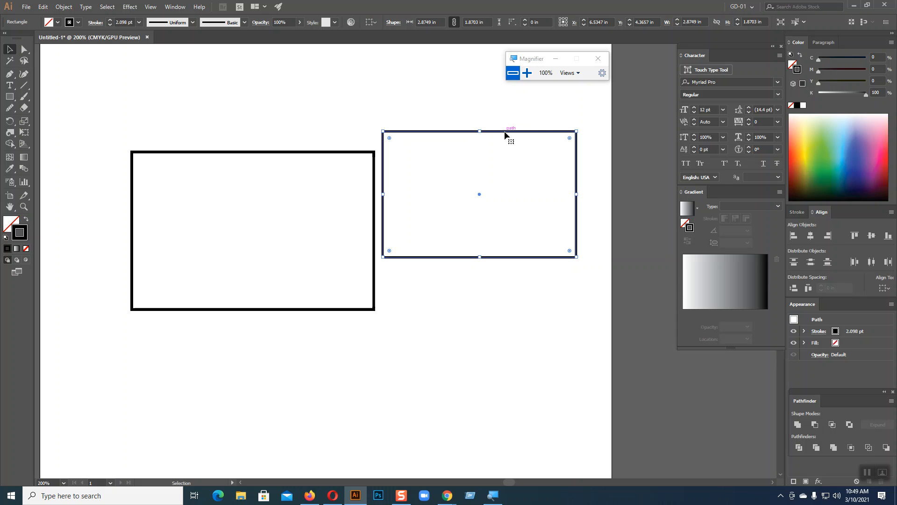
left_click_drag(298, 124, 539, 277)
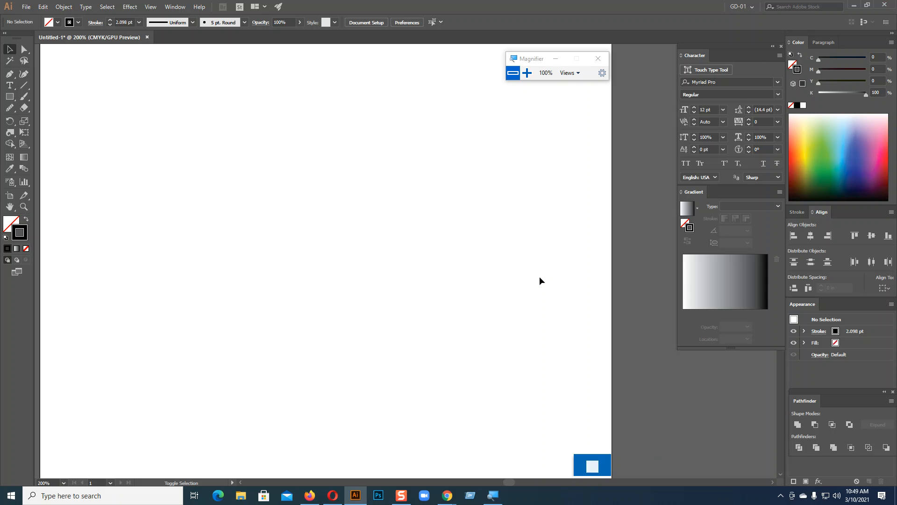
Draw a rectangle about 3.36 by 2.14 in and shear it horizontally into a left-leaning parallelogram about 4.81 in wide.
left_click(10, 97)
left_click_drag(241, 168, 466, 312)
left_click(24, 121)
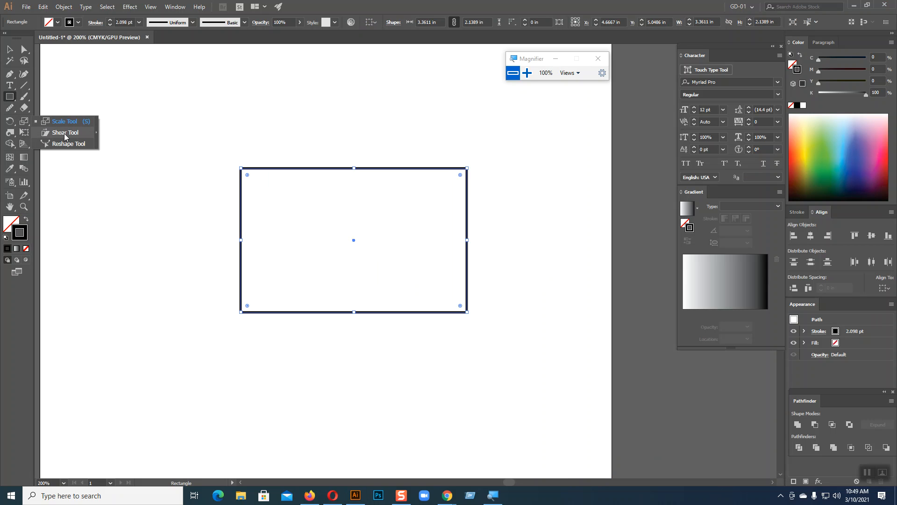
left_click(67, 132)
left_click_drag(240, 166, 192, 171)
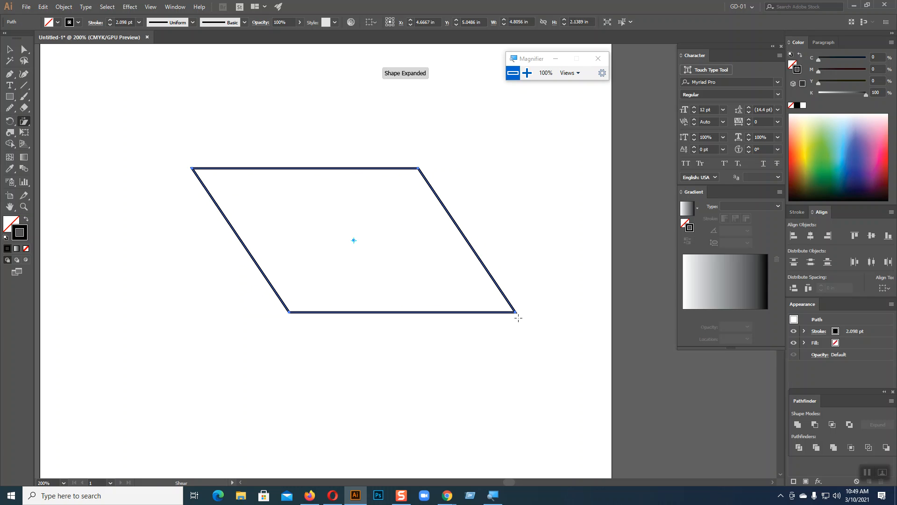
Try shearing the parallelogram further from its lower-right and upper-right corners, and undo both shears.
left_click_drag(517, 313, 531, 351)
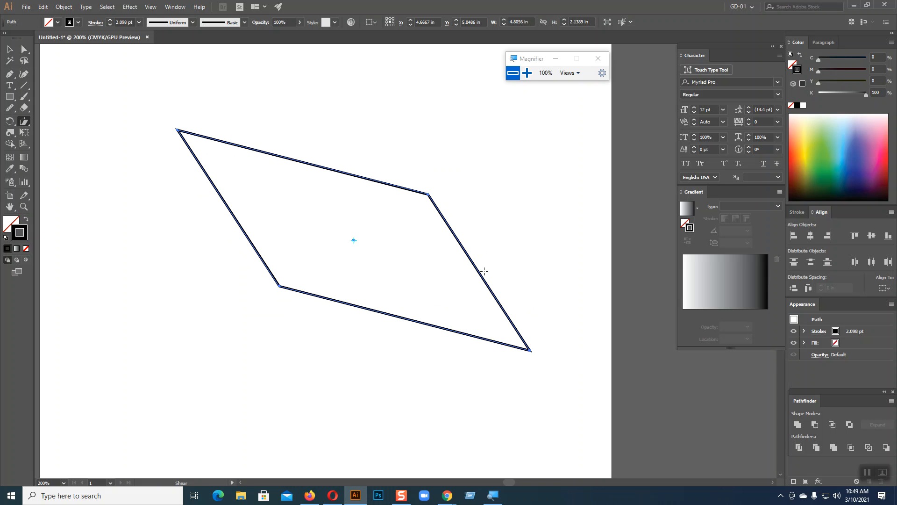
mouse_move(426, 192)
left_mouse_down()
mouse_move(422, 173)
mouse_move(429, 172)
mouse_move(410, 186)
left_mouse_up()
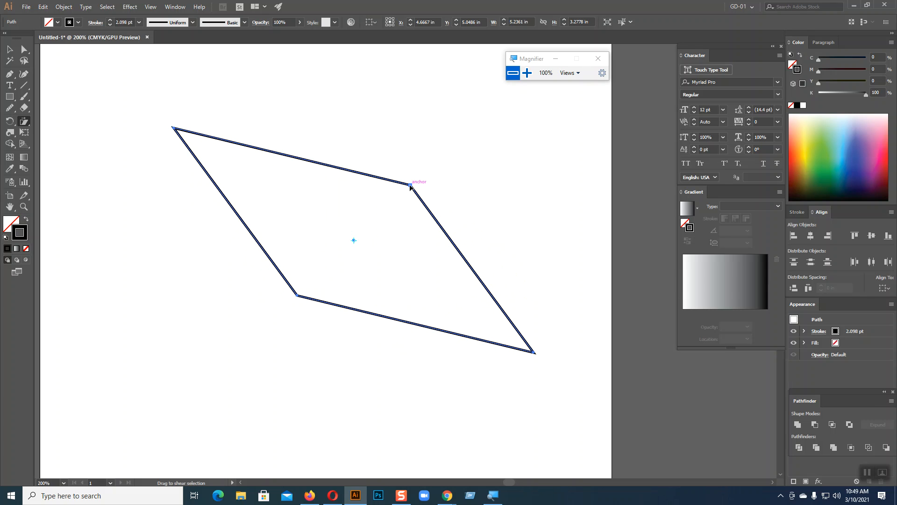
key("ctrl+z")
key("ctrl+z")
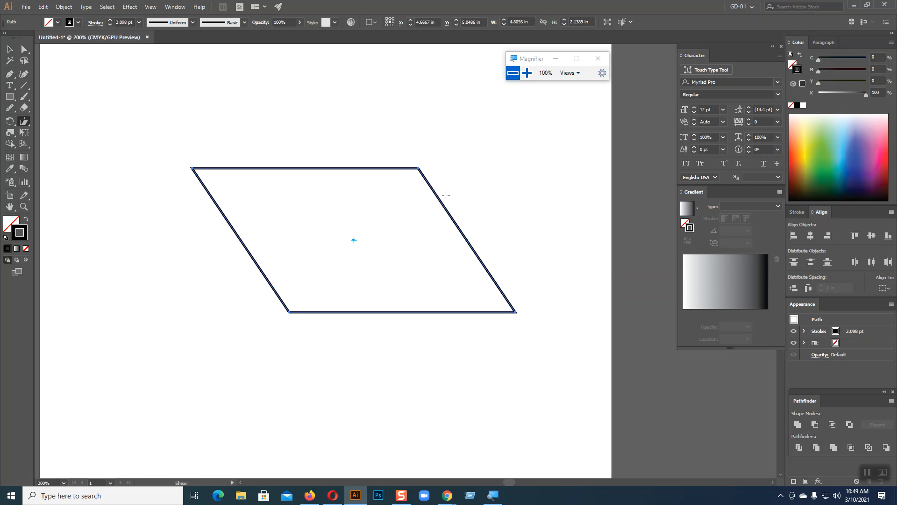
Draw a new rectangle about 3.42 by 2.33 in above the parallelogram.
key("v")
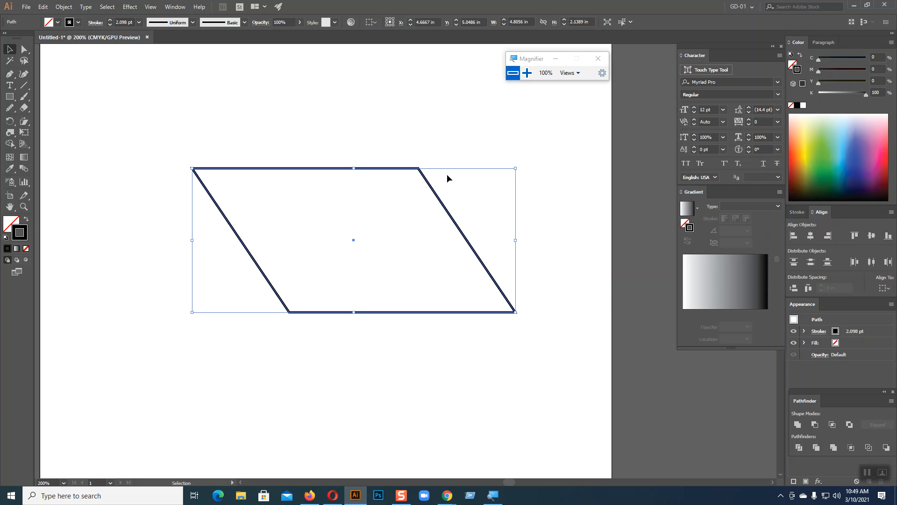
left_click(10, 96)
scroll(221, 193, "up", 6)
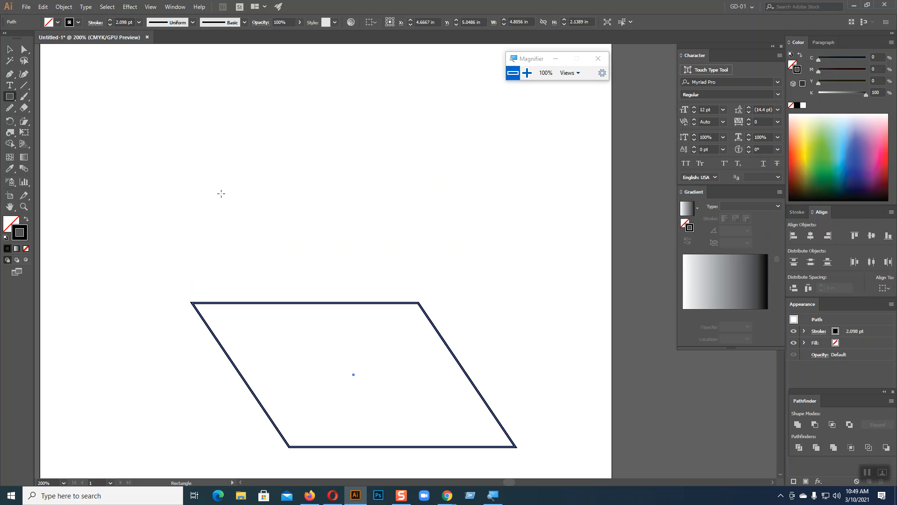
left_click_drag(179, 92, 410, 248)
Nudge the new rectangle's two top anchor points left about 1.22 in to form a slanted parallelogram, and deselect it.
left_click(24, 49)
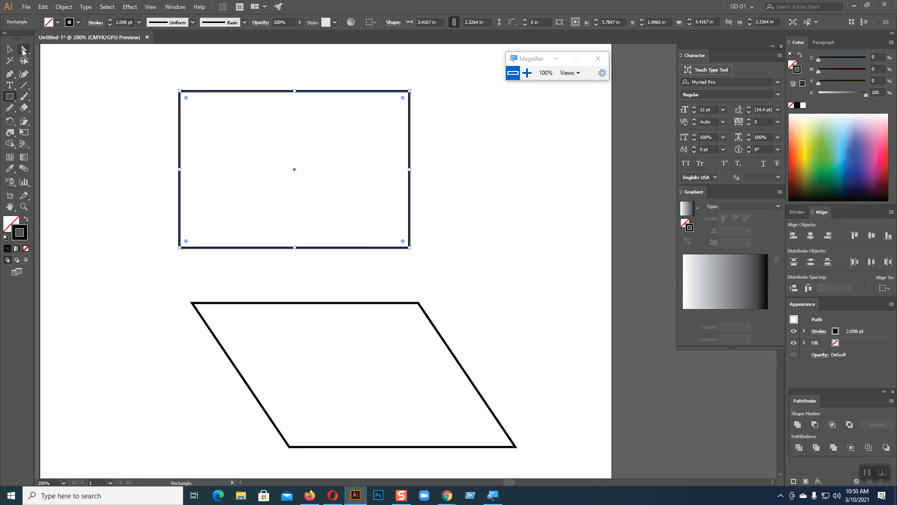
left_click_drag(152, 75, 448, 108)
key("Left")
key("Left")
key("Left")
key("Left")
key("Left")
key("Left")
key("Left")
key("Left")
key("Left")
key("Left")
key("Left")
key("Left")
key("Left")
key("Left")
key("Left")
key("Left")
key("Left")
key("Left")
key("Left")
key("Left")
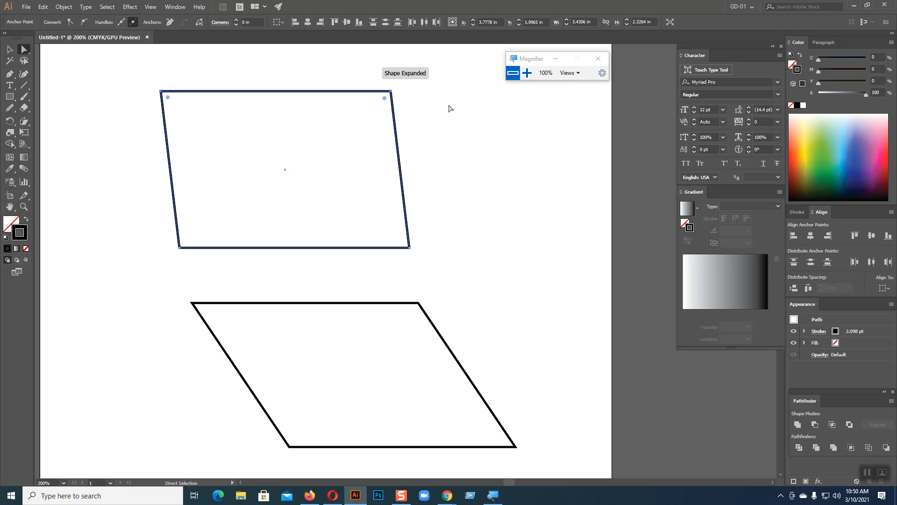
key("Left")
key("Left")
key("Left")
key("Left")
key("Left")
key("Left")
key("Left")
key("Left")
key("Left")
key("Left")
key("Left")
key("Left")
key("Left")
key("Left")
key("Left")
key("Left")
key("Left")
key("Left")
key("Left")
key("Left")
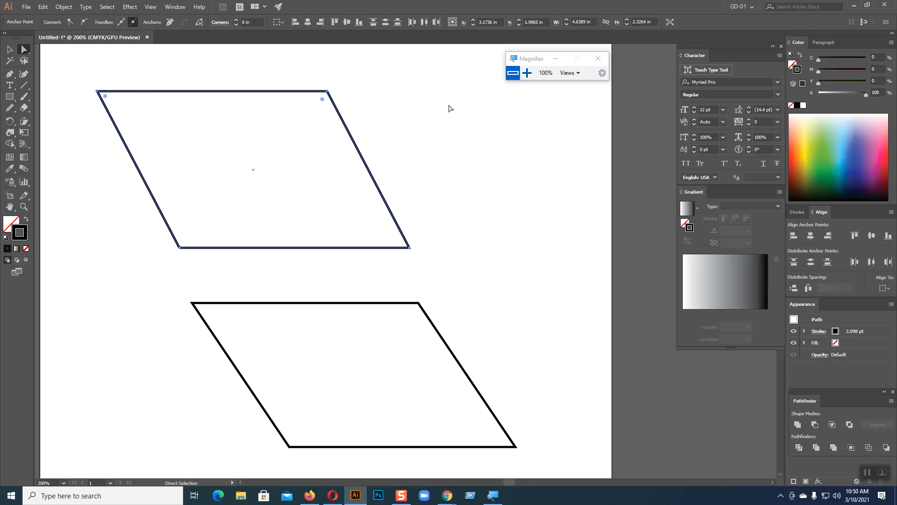
left_click(10, 50)
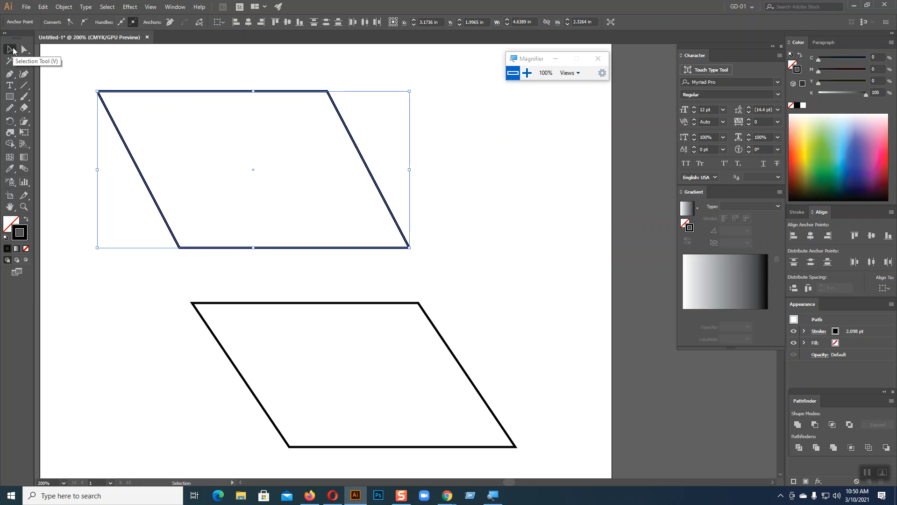
left_click(486, 231)
Draw a rectangle about 2.5 by 1.42 in below the two parallelograms.
scroll(488, 234, "down", 5)
mouse_move(165, 392)
left_mouse_down()
mouse_move(327, 351)
mouse_move(315, 365)
mouse_move(429, 430)
mouse_move(460, 430)
left_mouse_up()
left_click(10, 97)
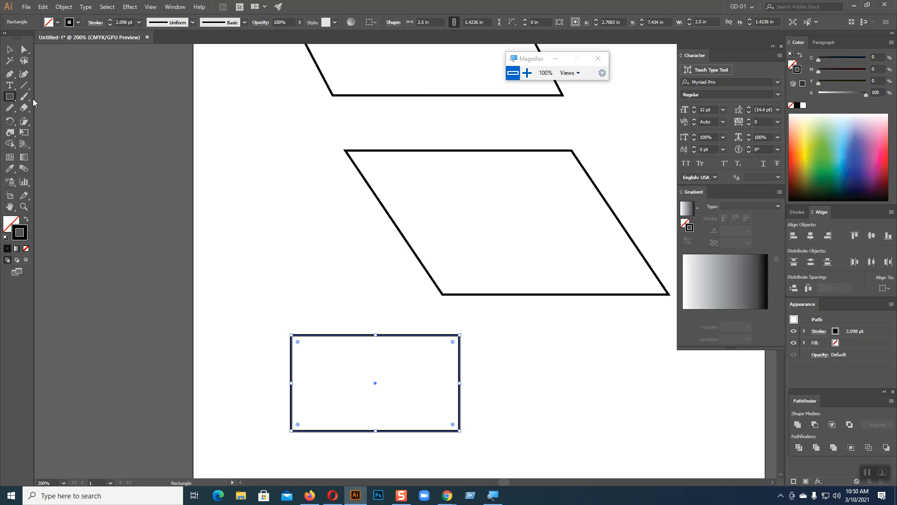
Shear the lower rectangle into a left-leaning parallelogram about 3.29 in wide, and delete it.
left_click_drag(24, 121, 58, 133)
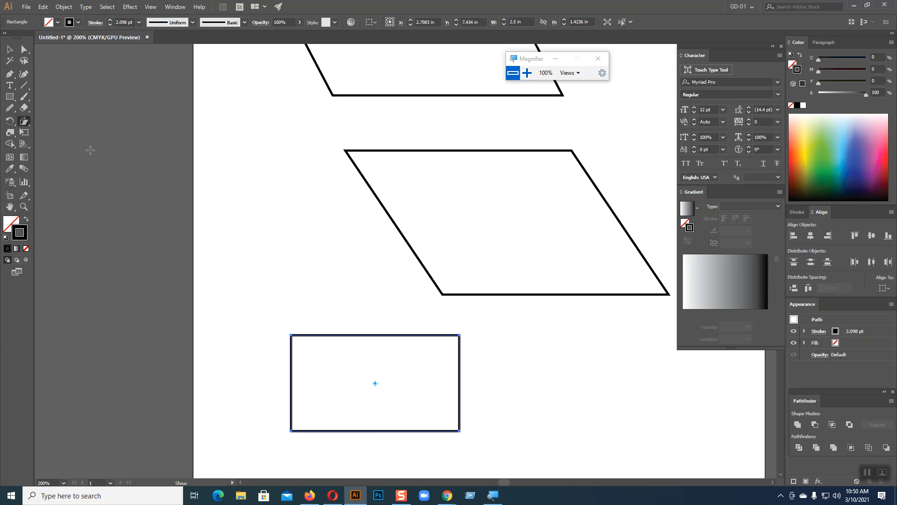
left_click_drag(290, 335, 265, 338)
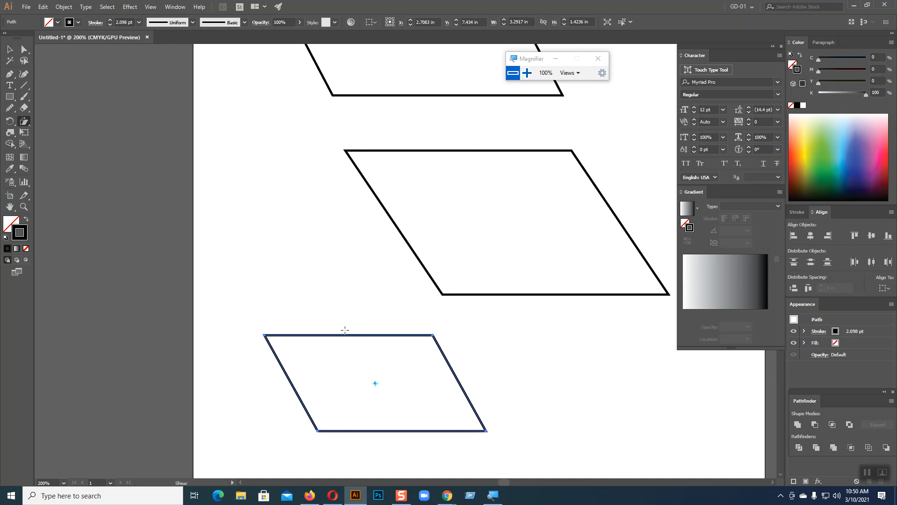
key("v")
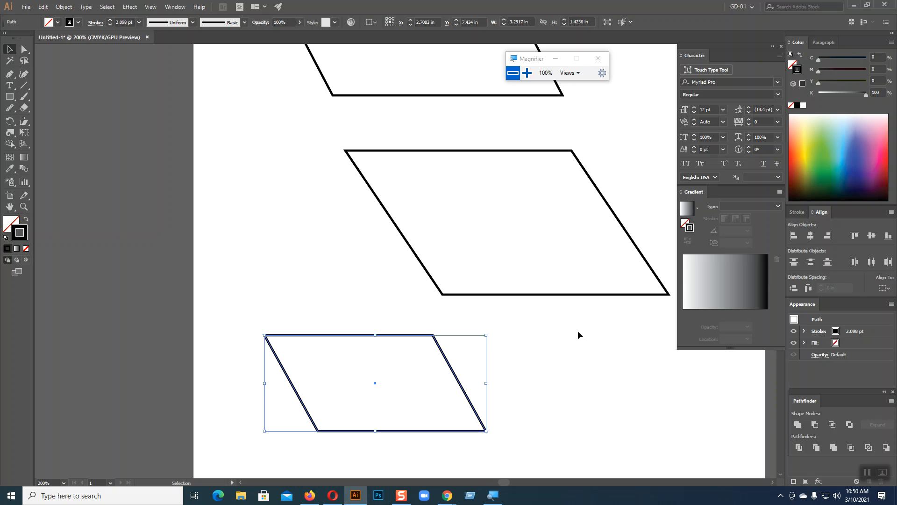
left_click_drag(623, 363, 523, 364)
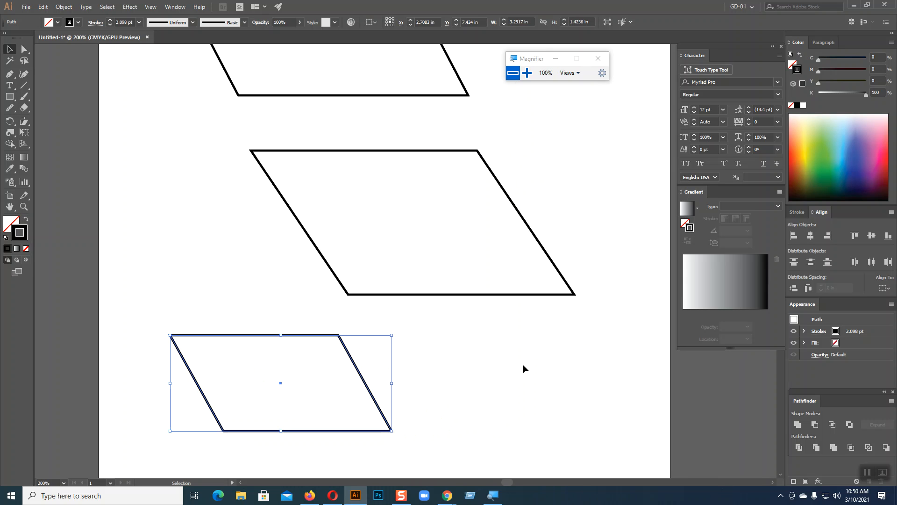
key("Delete")
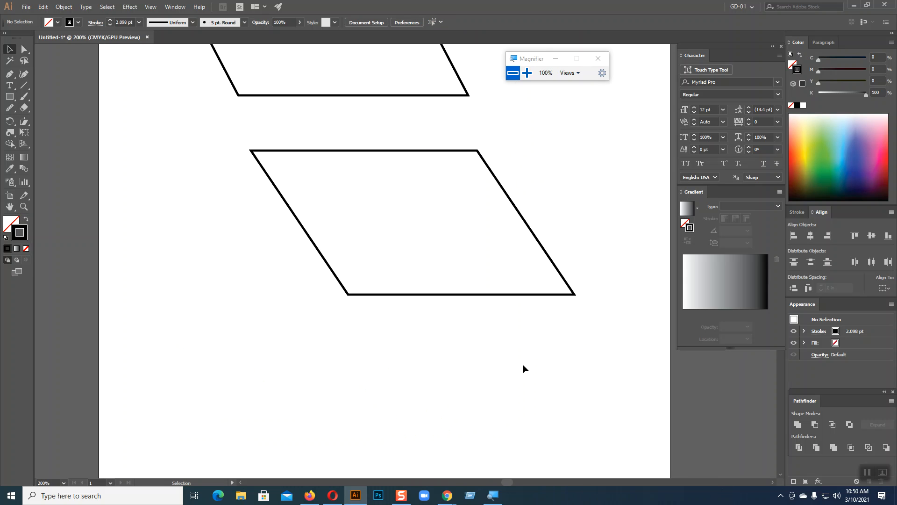
Draw a rectangle about 3.19 by 2.08 in below the large parallelogram.
scroll(523, 365, "down", 3)
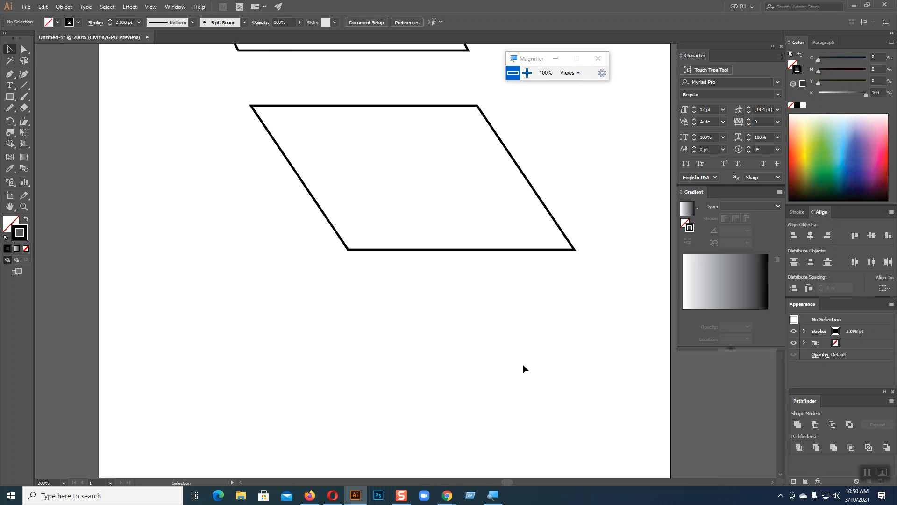
left_click(10, 96)
left_click_drag(184, 281, 399, 421)
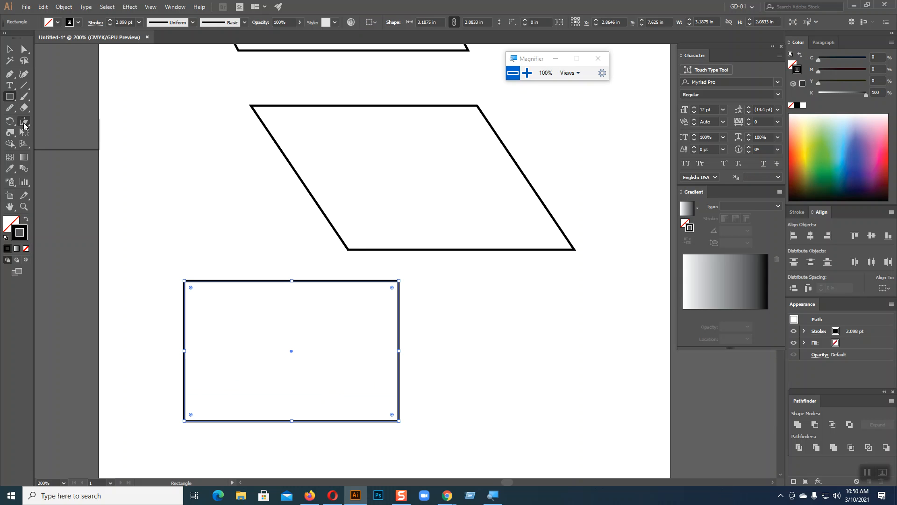
Try the Reshape tool on the new rectangle's left corners and its upper edge.
left_click(23, 124)
left_click(68, 144)
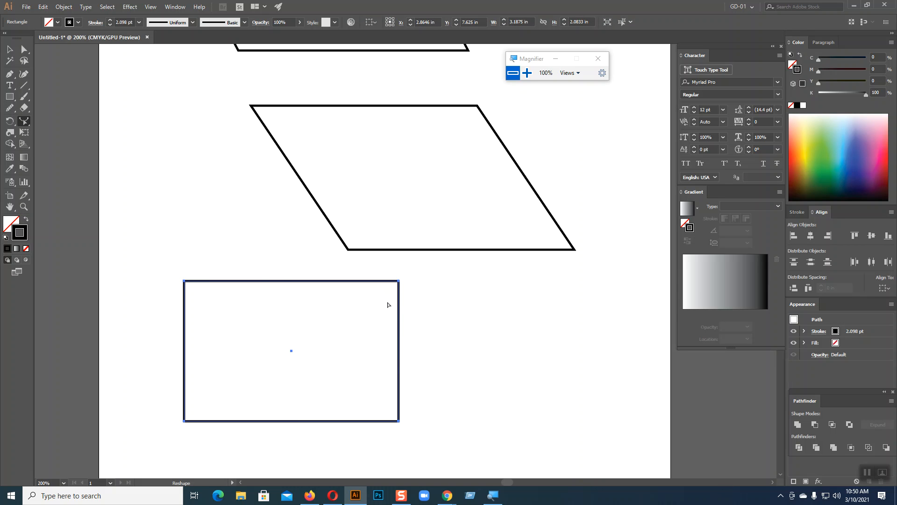
left_click_drag(184, 280, 242, 279)
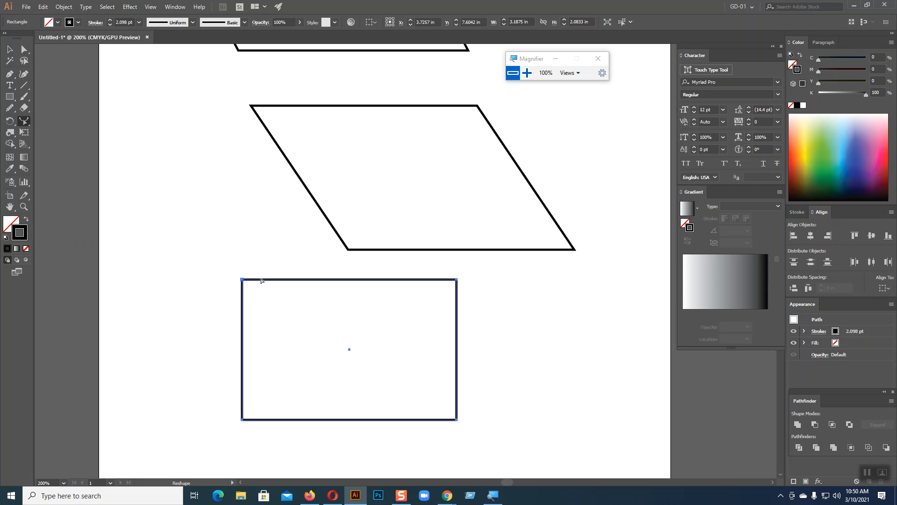
left_click_drag(232, 276, 321, 350)
left_click_drag(243, 420, 269, 393)
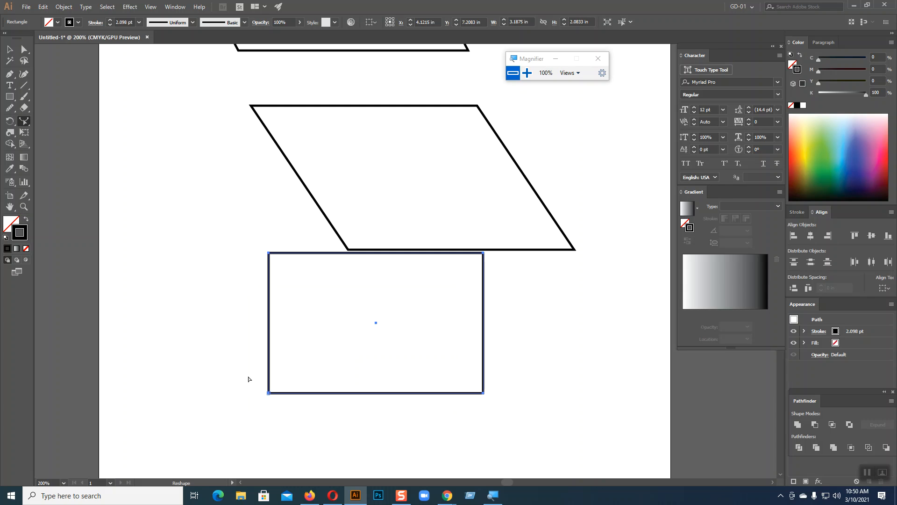
left_click_drag(314, 254, 220, 286)
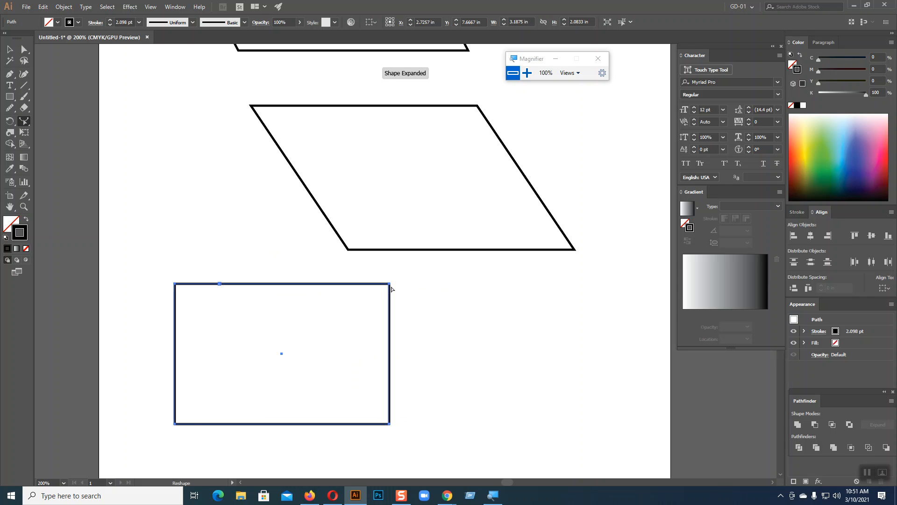
Pull a copy of the rectangle down and to the left with the Reshape tool, and delete the copy.
left_click_drag(390, 287, 368, 309)
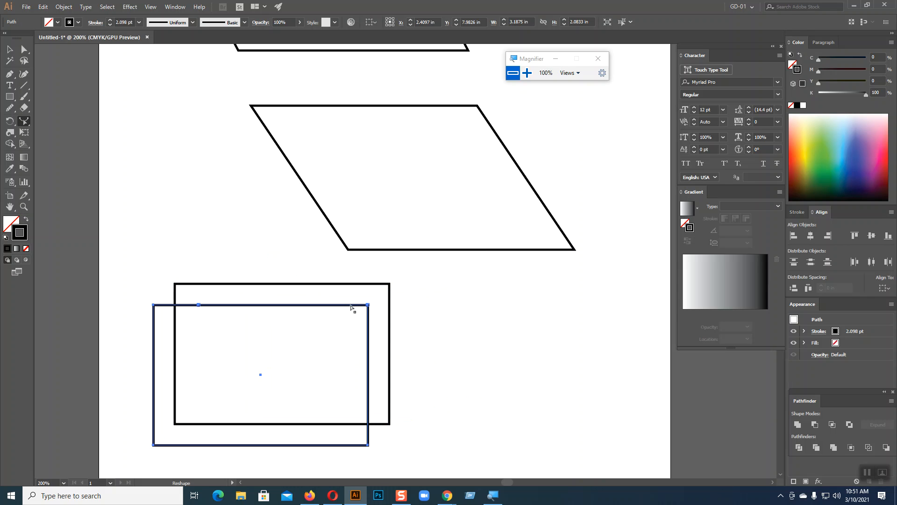
key("Delete")
left_click_drag(262, 274, 415, 445)
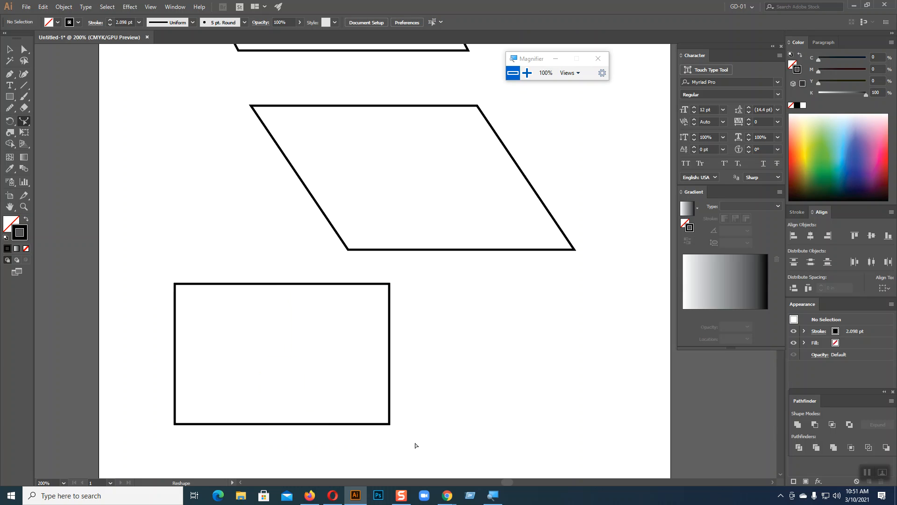
left_click_drag(390, 390, 370, 394)
Try reshaping the remaining rectangle from its lower edge, and delete the rectangle.
left_click(9, 49)
left_click(233, 284)
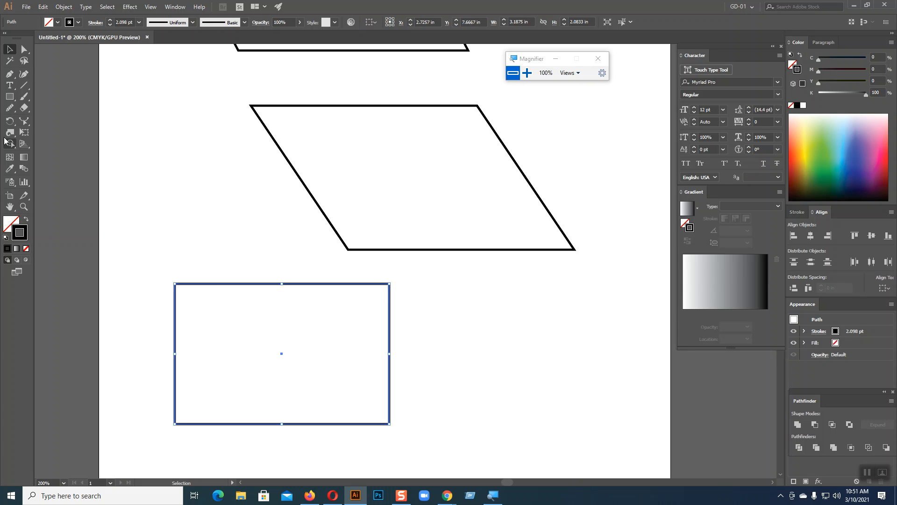
left_click_drag(23, 120, 60, 142)
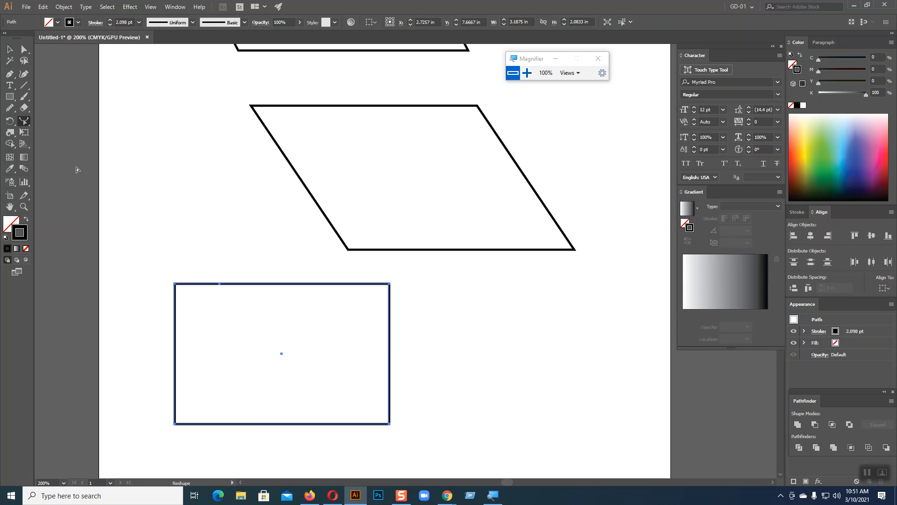
left_click_drag(259, 424, 221, 413)
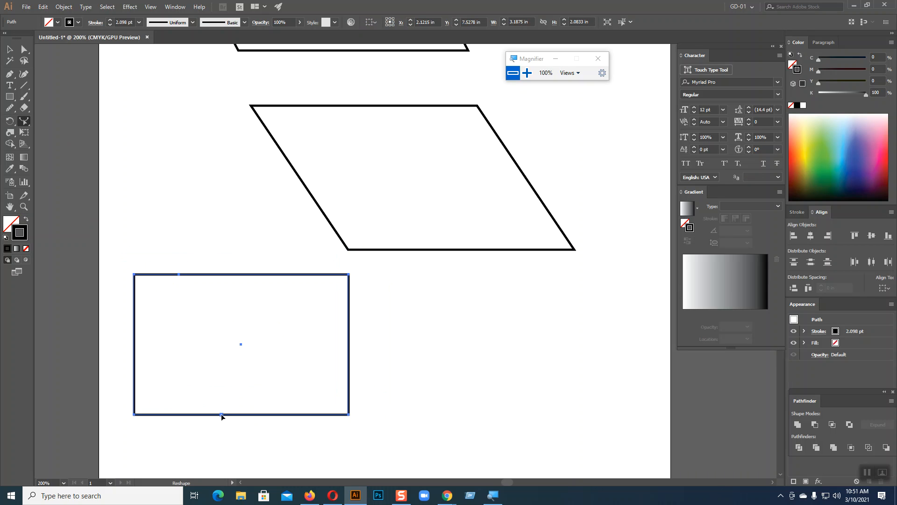
key("Delete")
Draw a circle about 1.89 in in diameter below and to the left of the parallelogram.
left_click_drag(13, 99, 39, 119)
mouse_move(235, 322)
left_mouse_down()
mouse_move(303, 402)
mouse_move(299, 386)
left_mouse_up()
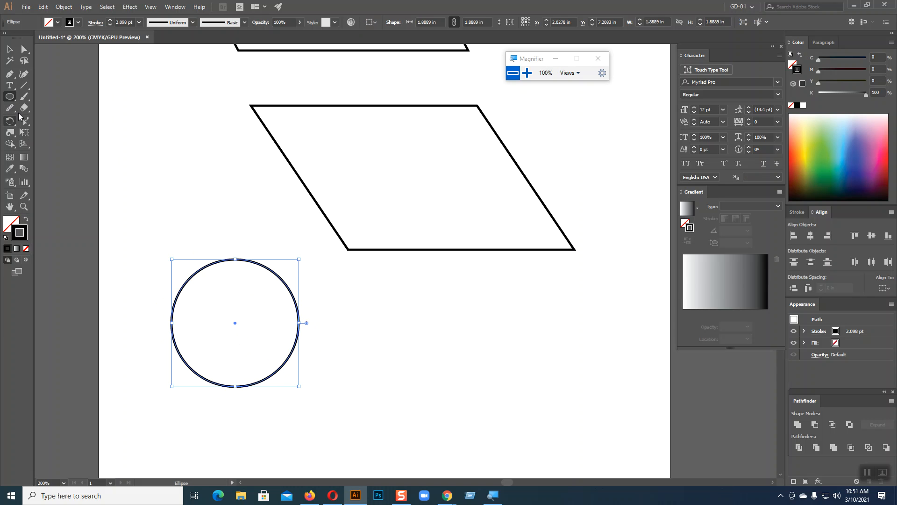
Try to reshape the circle with the Reshape tool, and deselect it.
left_click_drag(24, 121, 70, 144)
left_click_drag(235, 258, 334, 388)
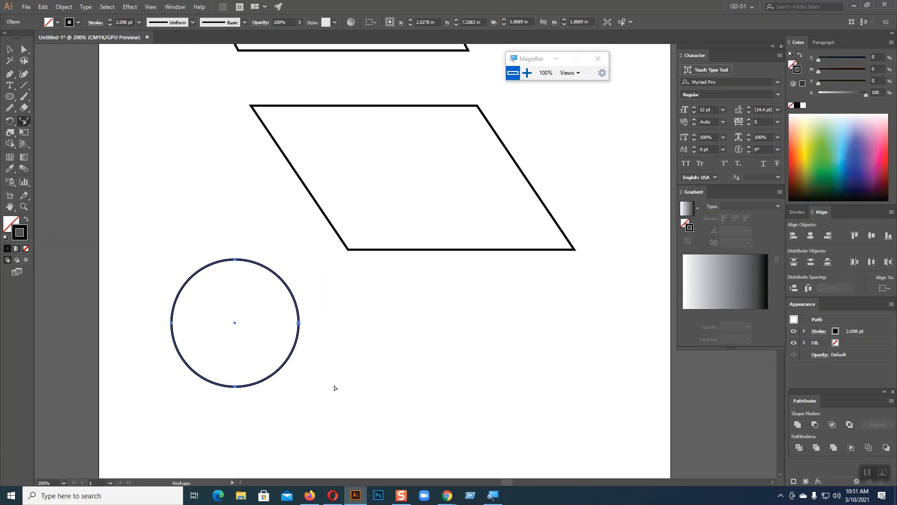
left_click(11, 49)
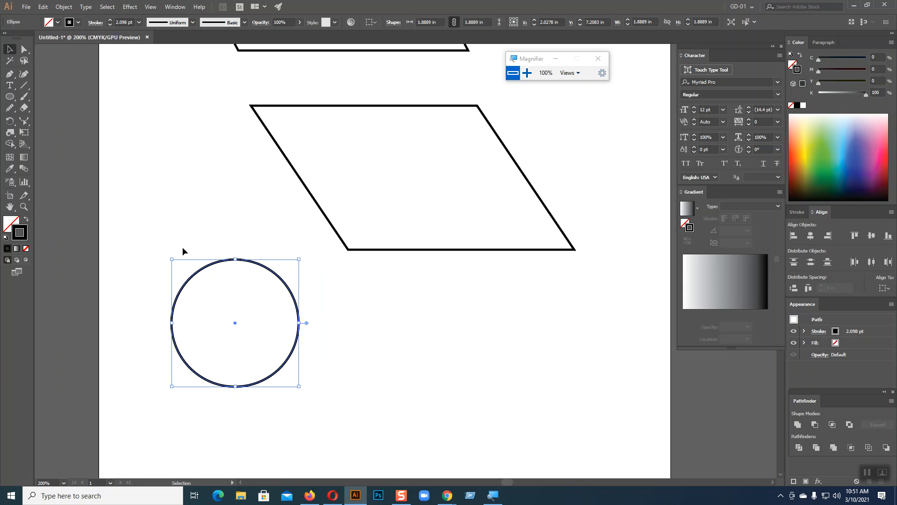
left_click(250, 265)
left_click(386, 252)
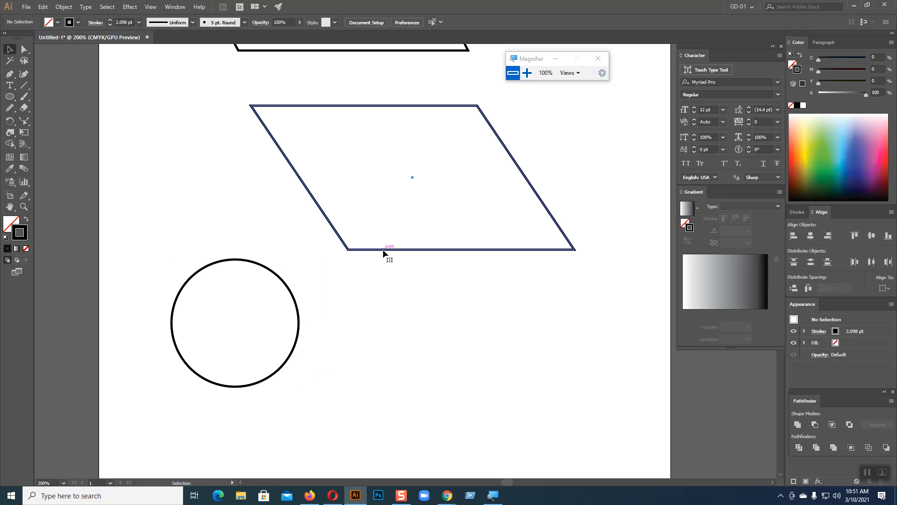
left_click(140, 205)
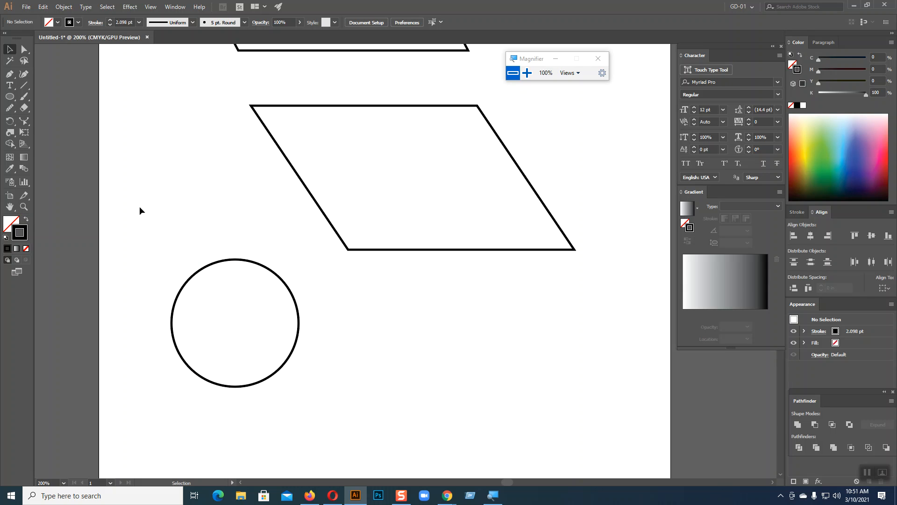
Try to enclose the entire deselected circle with the Reshape tool.
left_click(25, 120)
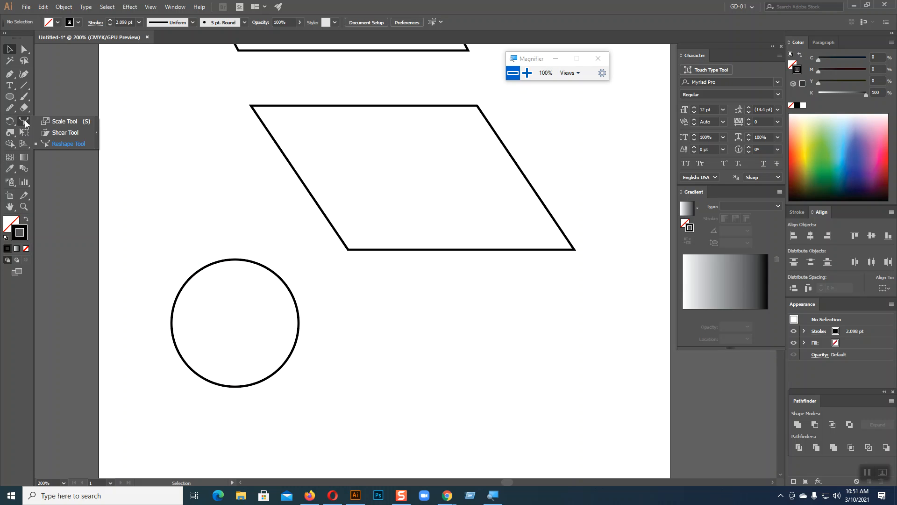
left_click(64, 142)
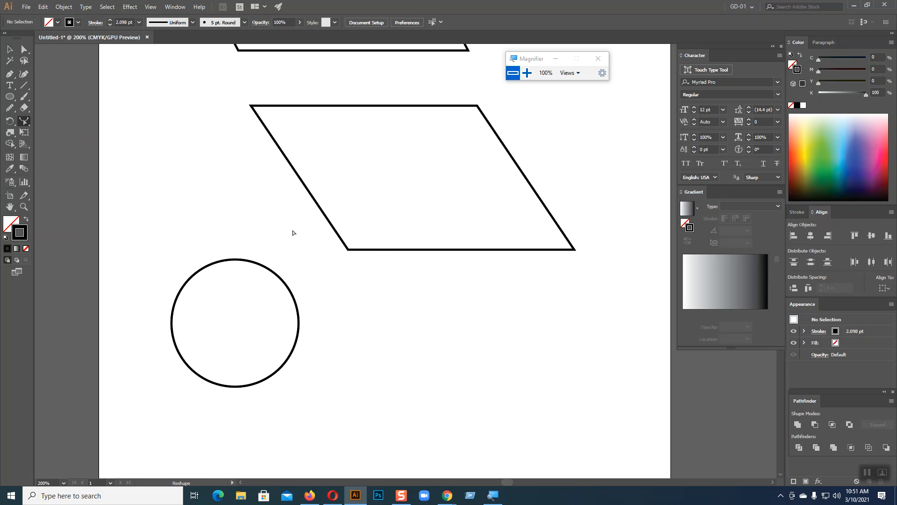
left_click_drag(166, 252, 308, 401)
left_click(24, 133)
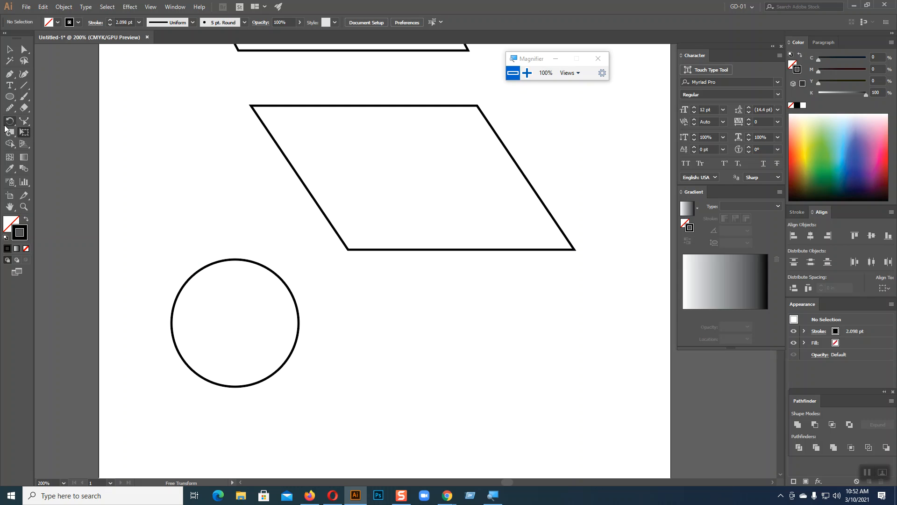
left_click(10, 50)
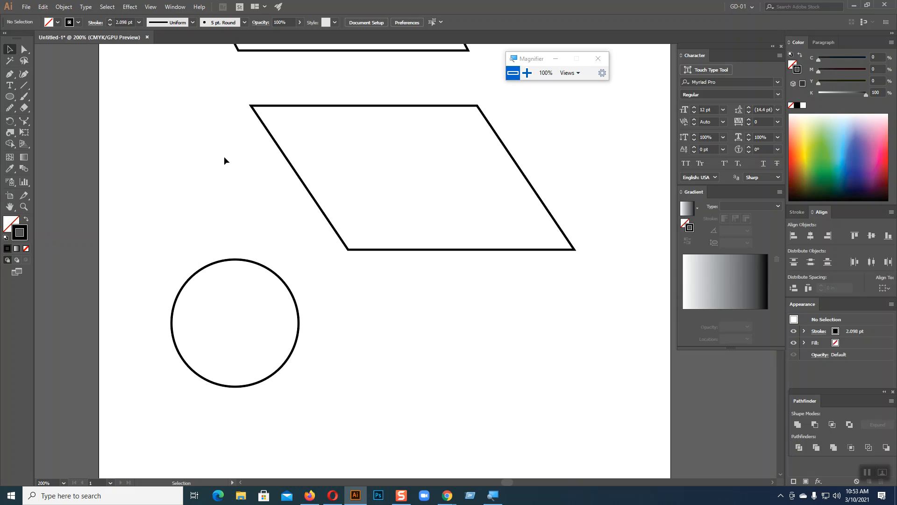
left_click(24, 122)
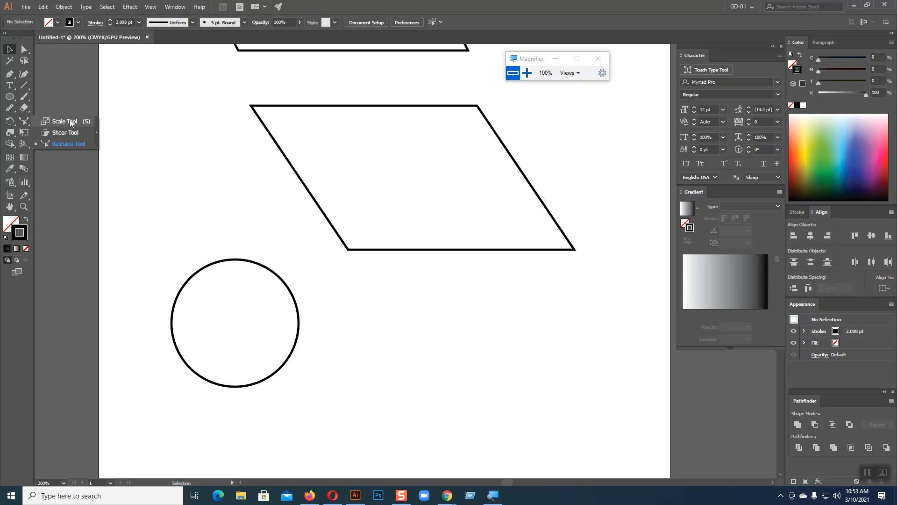
left_click(23, 122)
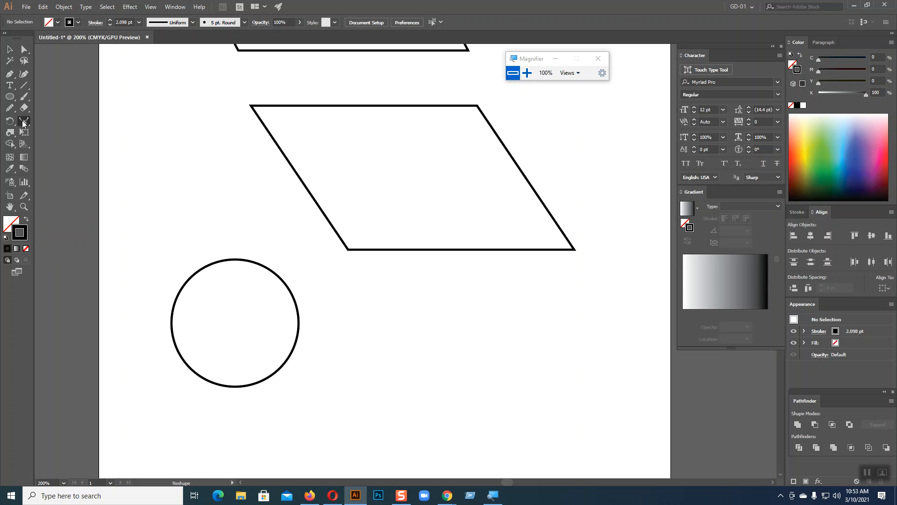
left_click(9, 121)
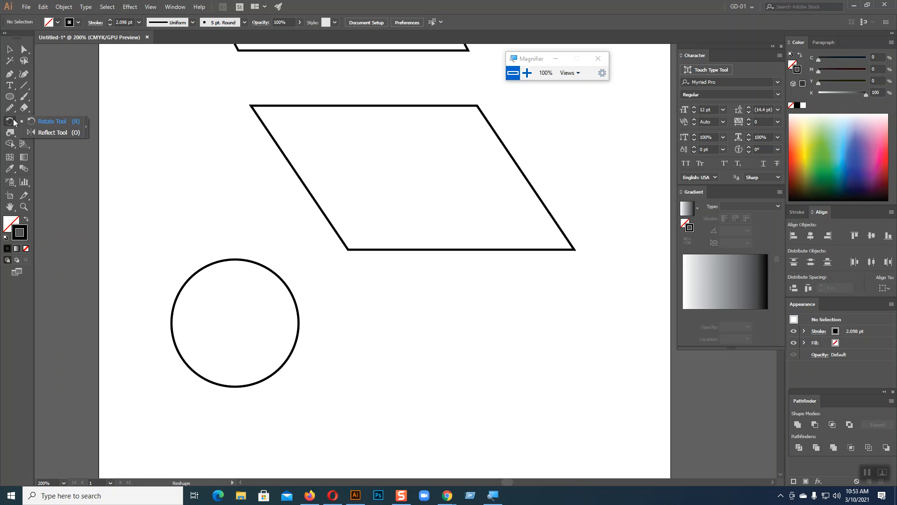
left_click(14, 131)
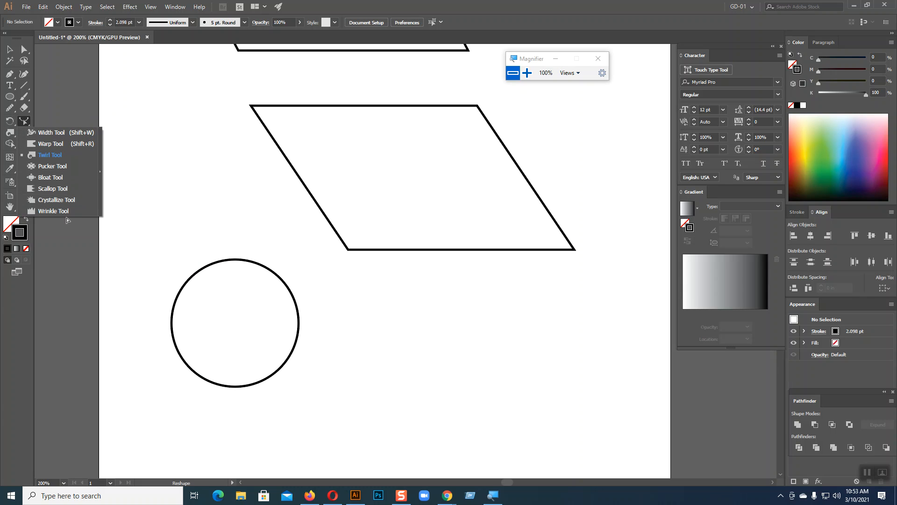
Set the Twirl tool's brush width to 30 pt (0.42 in) in its options.
left_click(10, 135)
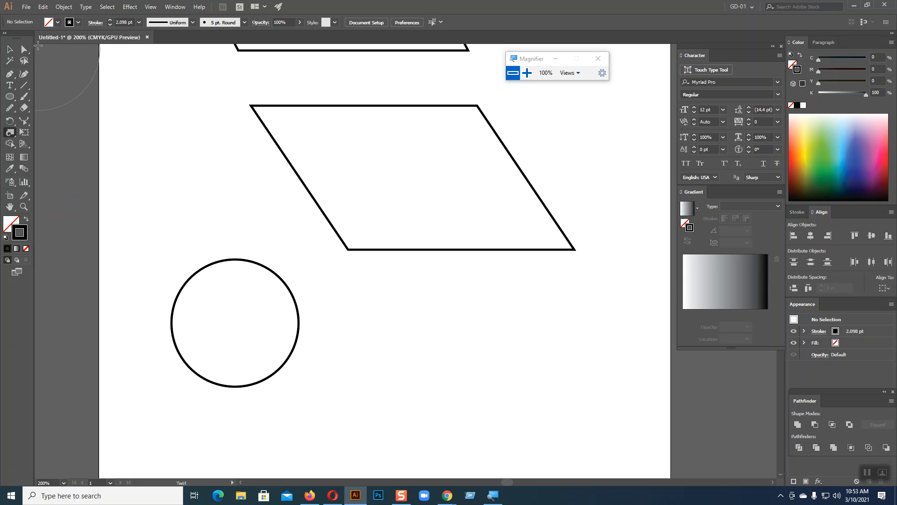
double_click(10, 133)
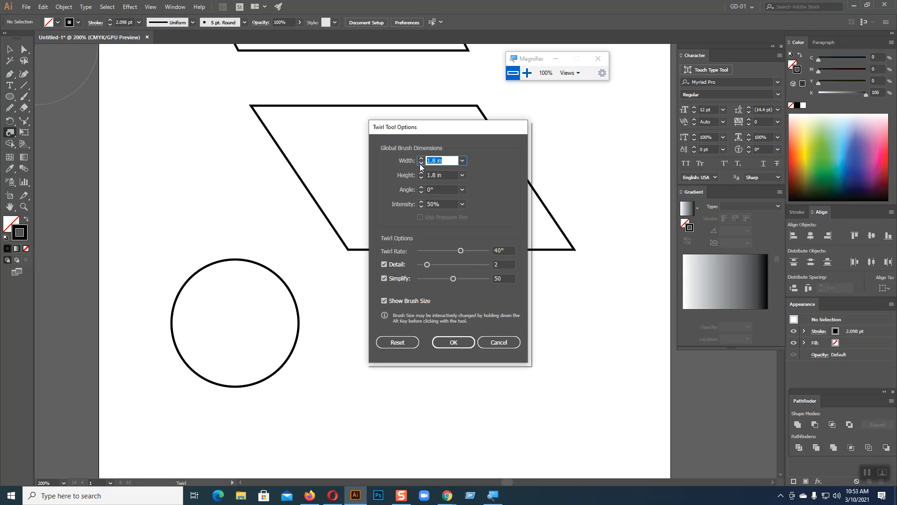
left_click(462, 161)
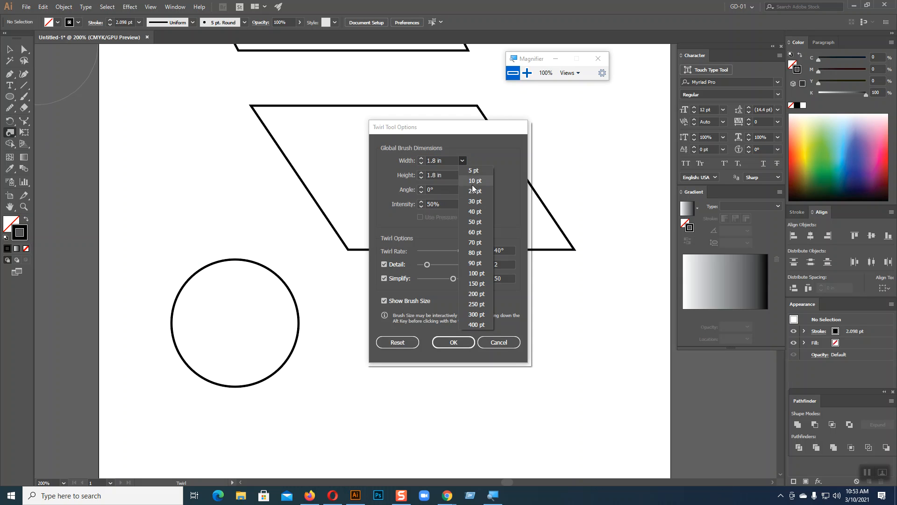
left_click(476, 201)
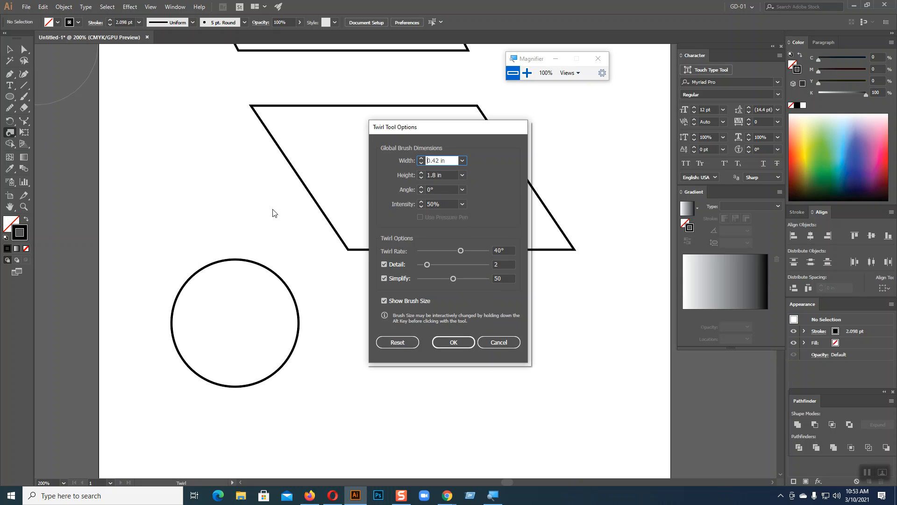
left_click(450, 340)
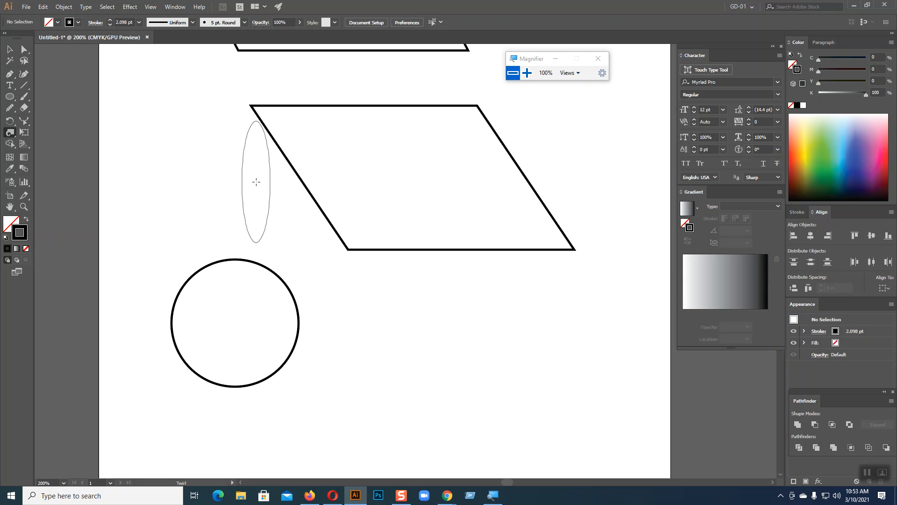
Reset the Twirl tool's options to their defaults and switch to the Selection tool.
double_click(10, 135)
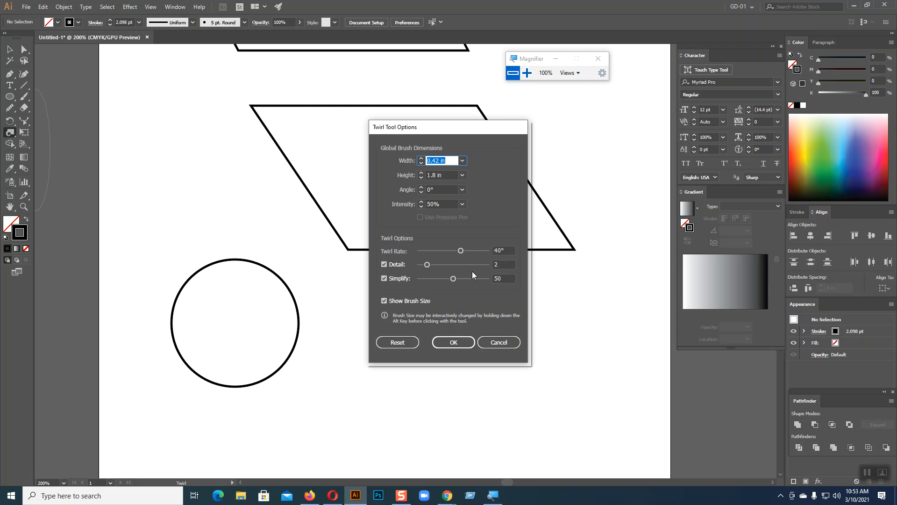
left_click(397, 342)
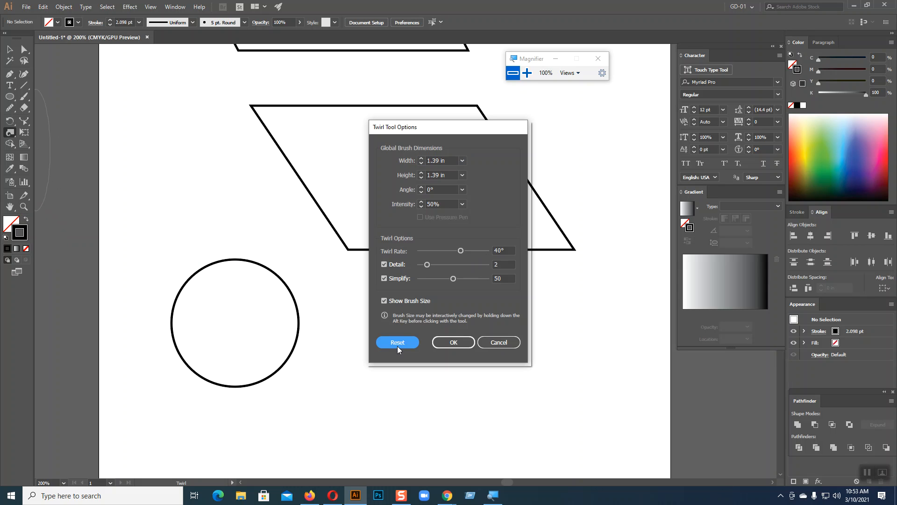
left_click(452, 343)
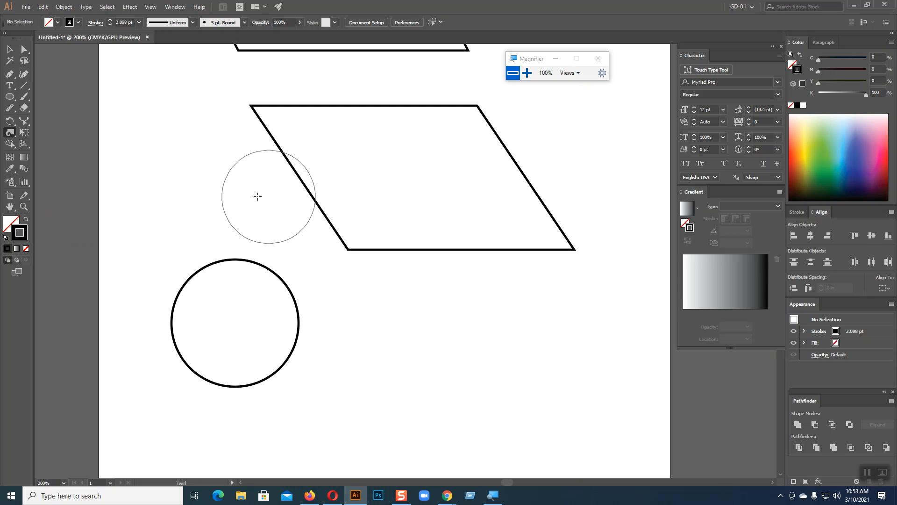
left_click(8, 50)
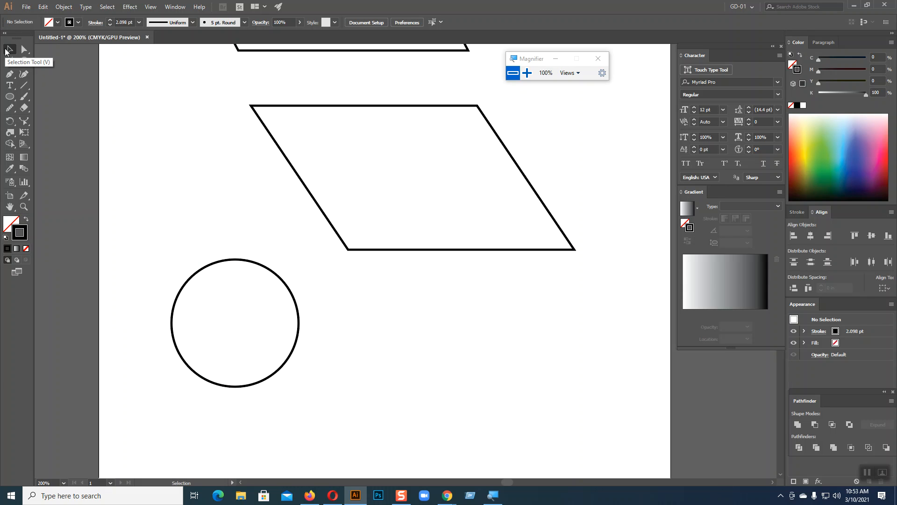
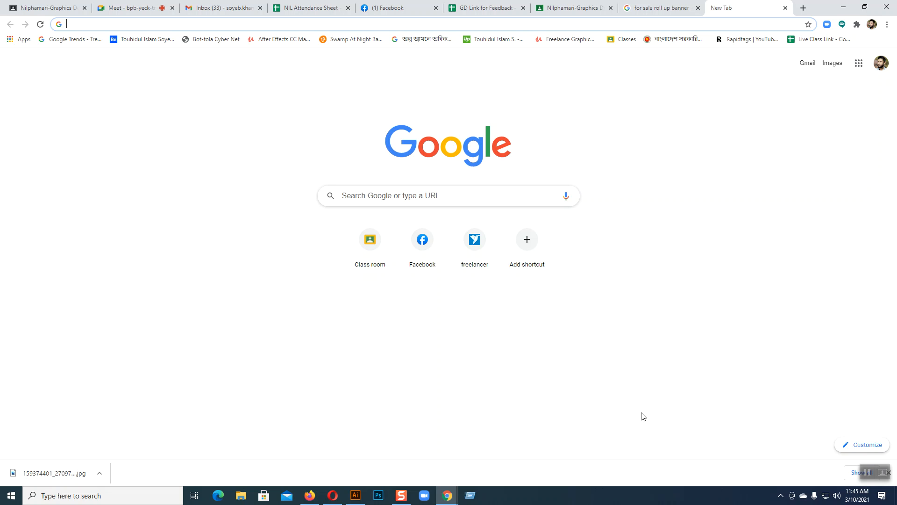
In Chrome, search Google Images for "poster design" and browse through the results.
left_click(389, 197)
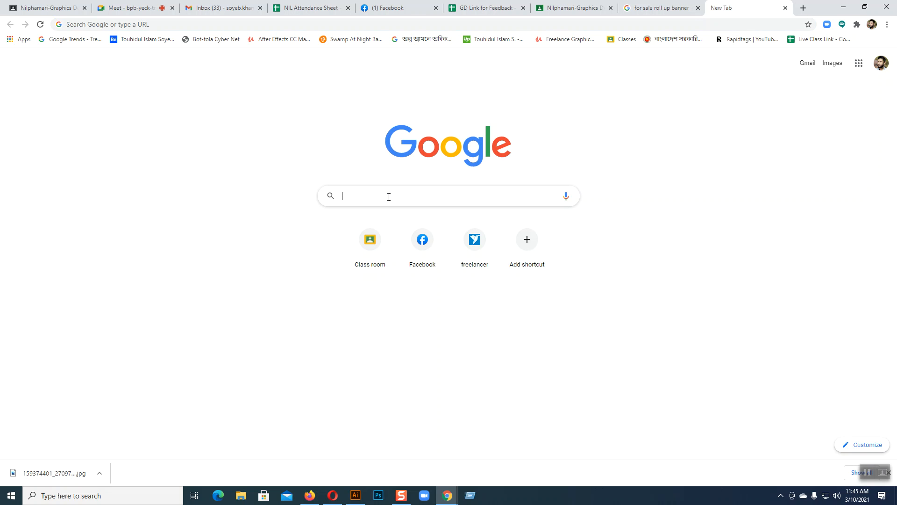
type("Poster")
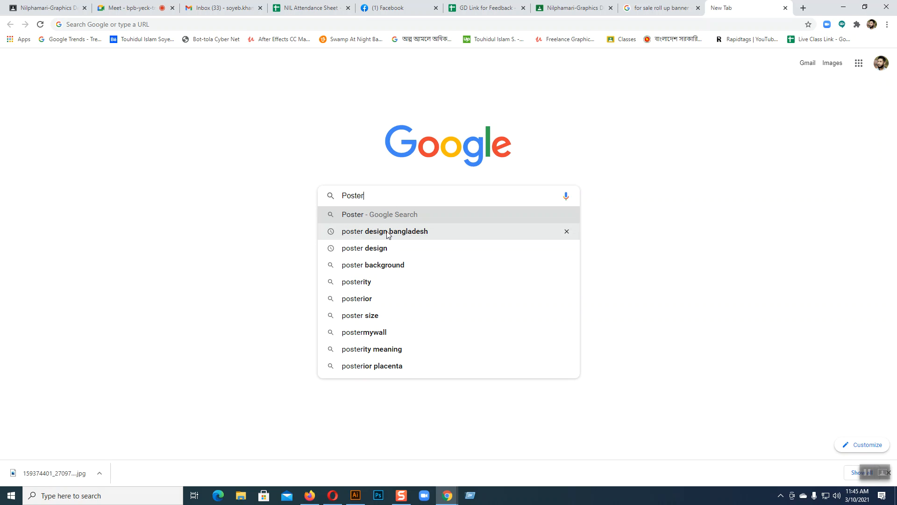
left_click(387, 247)
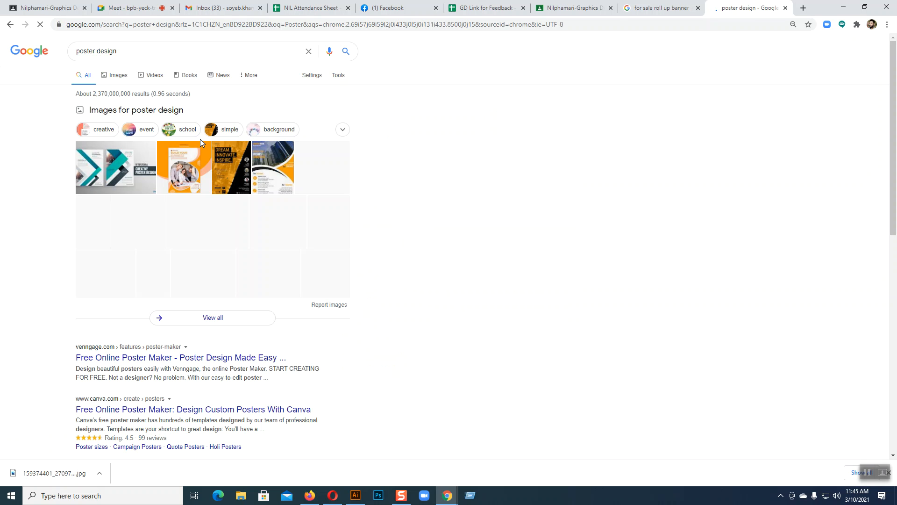
left_click(116, 76)
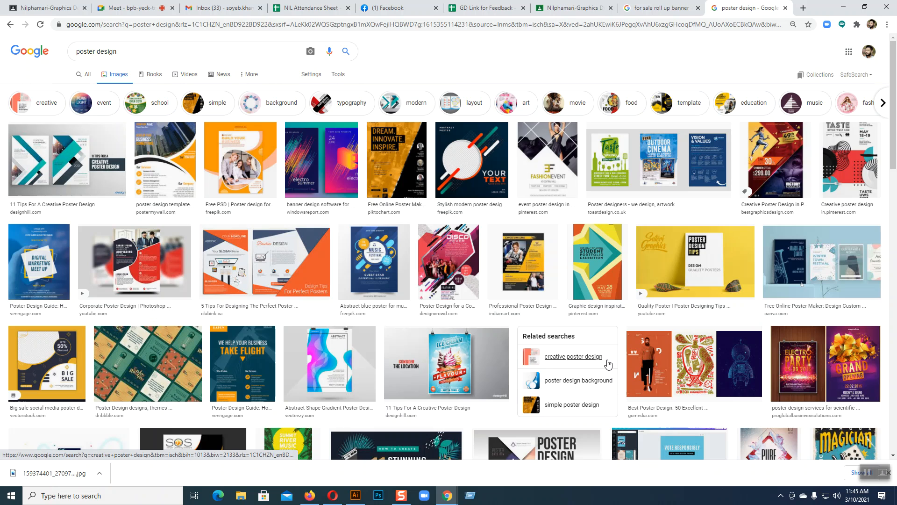
scroll(611, 400, "down", 10)
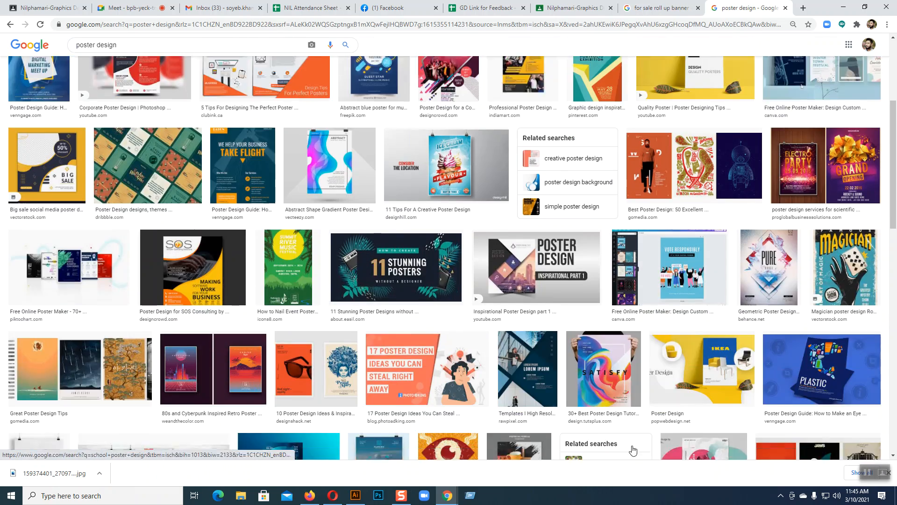
scroll(633, 450, "down", 5)
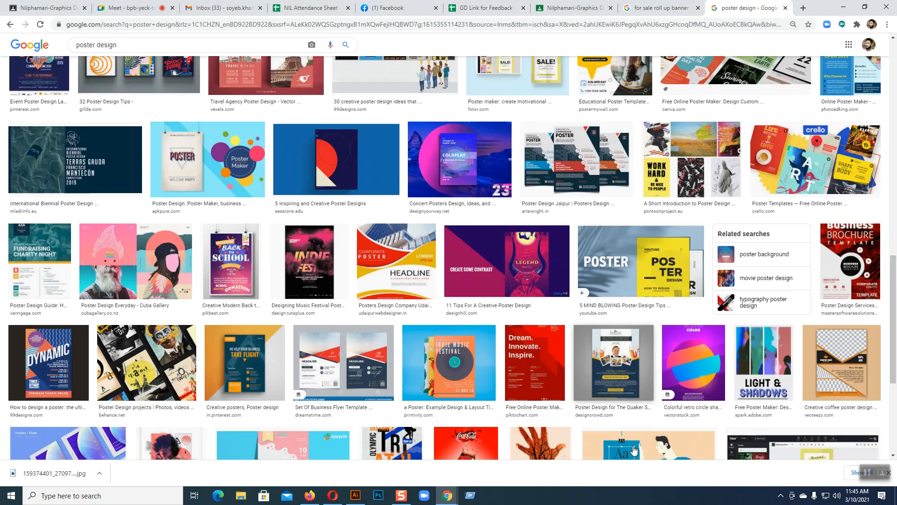
scroll(633, 450, "up", 15)
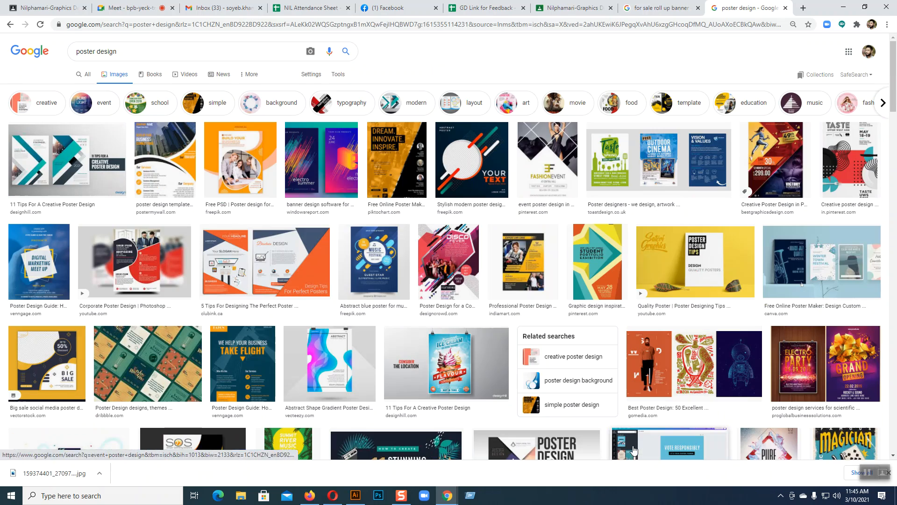
Preview the dark abstract "Your Text" poster and the Victory Gymnasium poster, and return to the full image results.
left_click(472, 159)
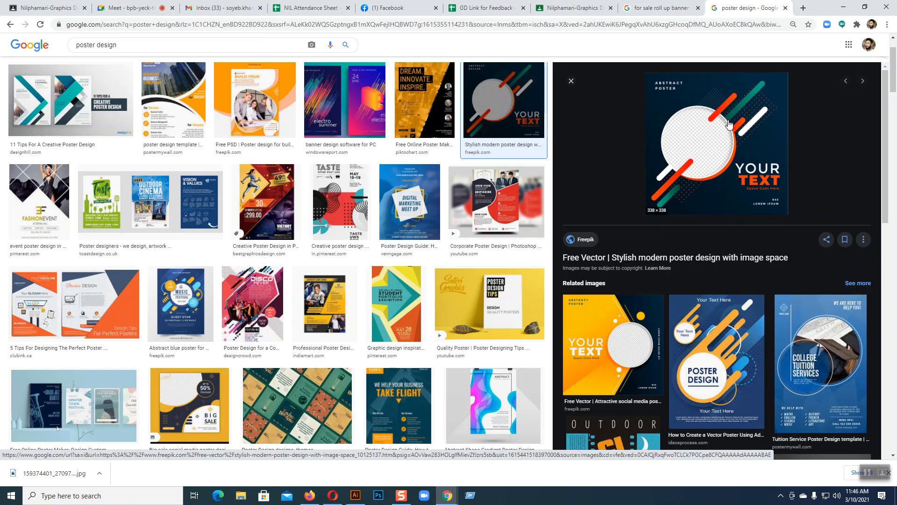
left_click(266, 201)
scroll(687, 191, "up", 2)
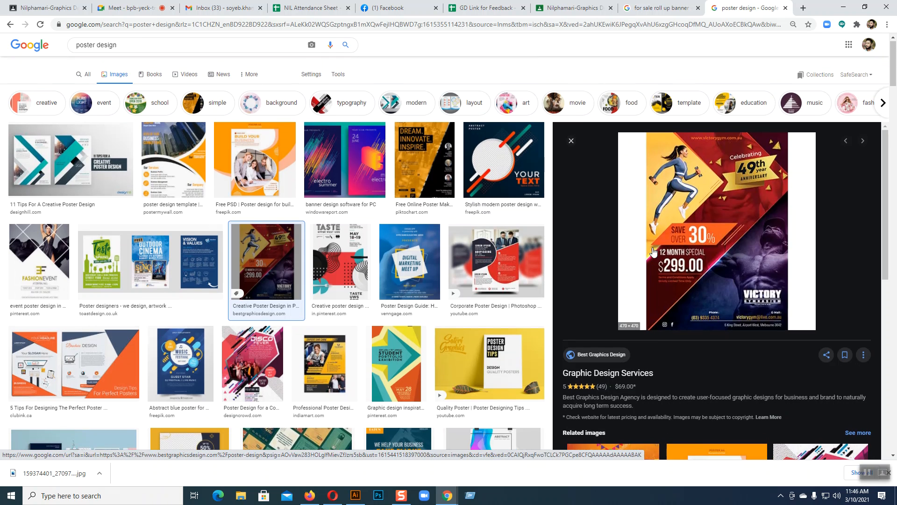
left_click(13, 25)
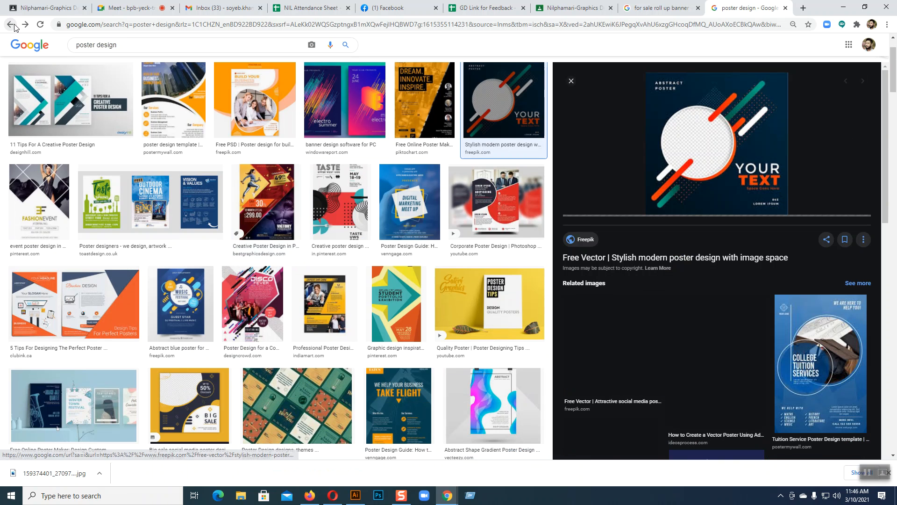
left_click(13, 25)
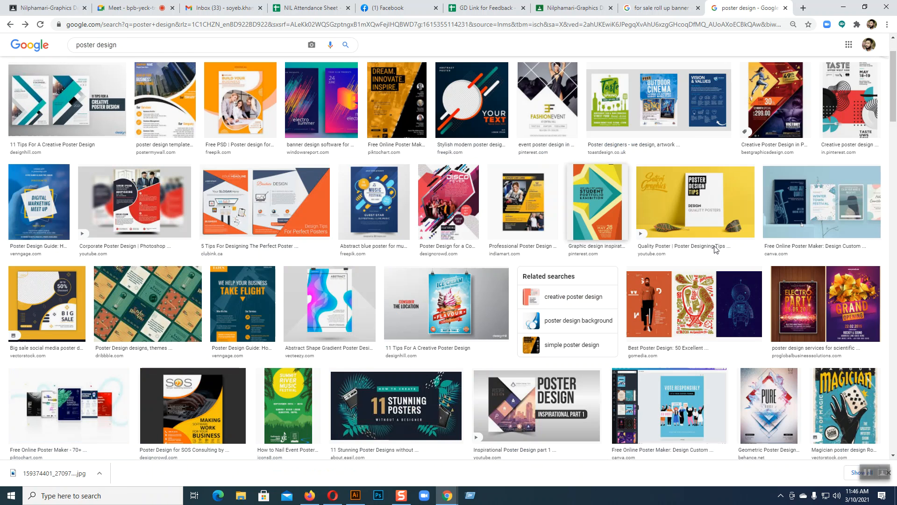
Preview the paired "Electro Party" and "Grand Opening" posters and open that image in a new tab.
left_click(801, 306)
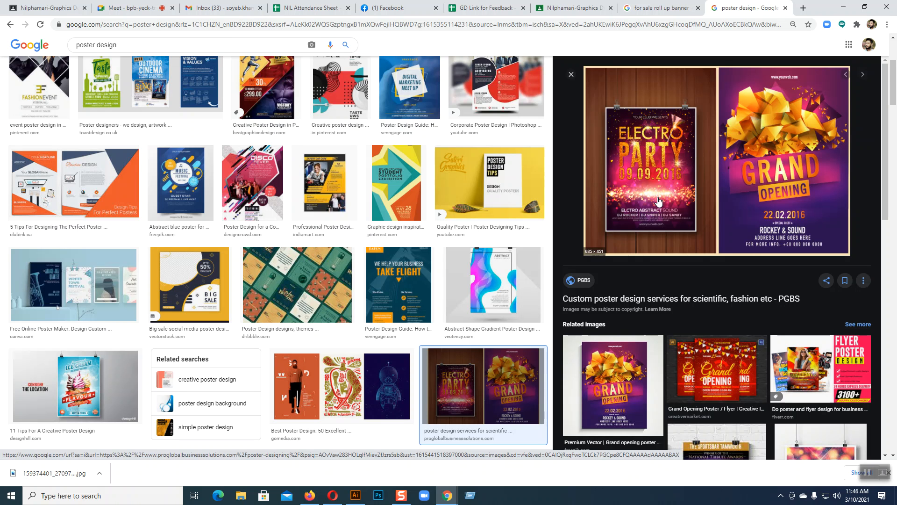
scroll(657, 201, "up", 1)
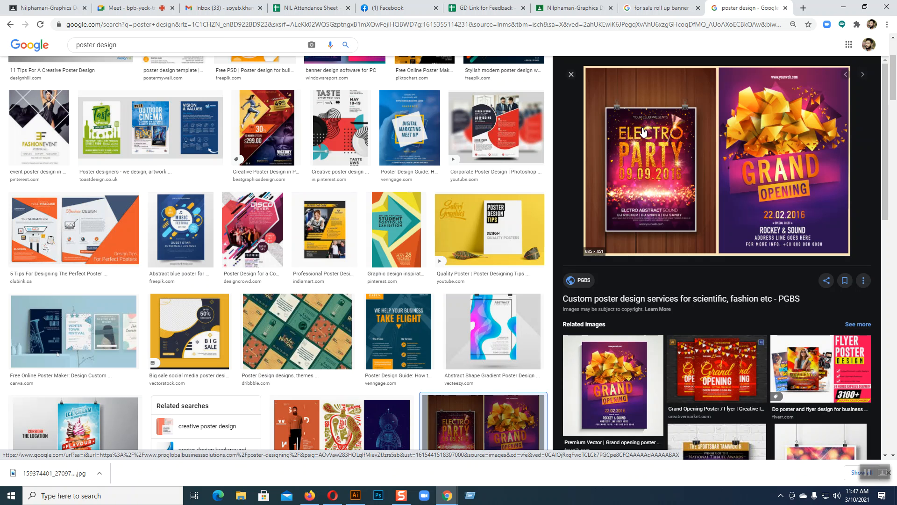
right_click(638, 154)
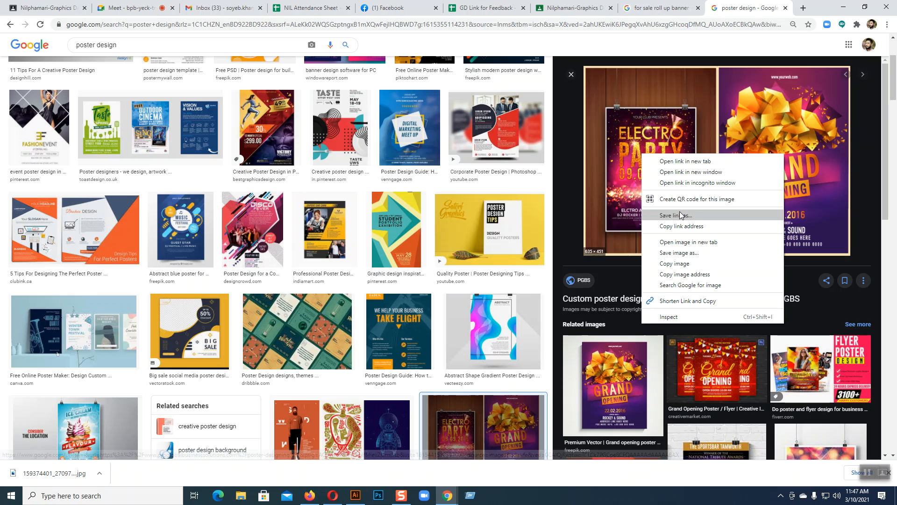
left_click(685, 246)
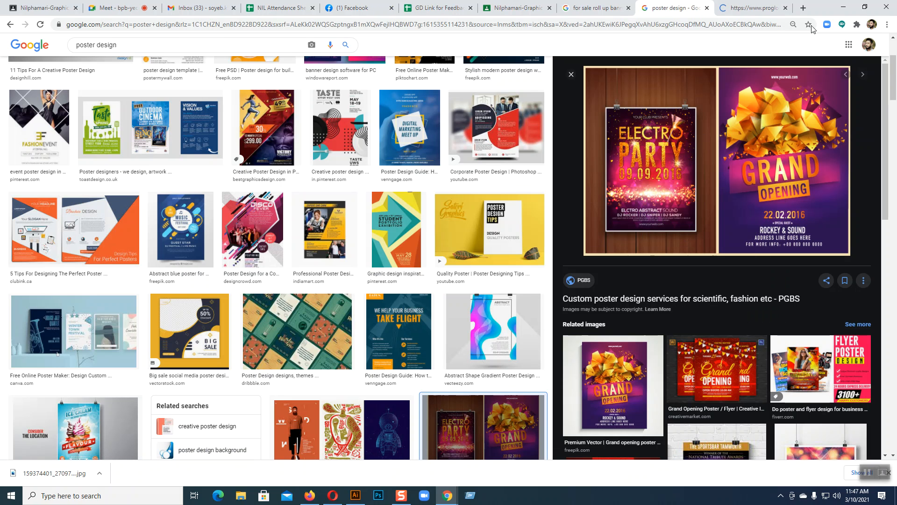
Search for "poster design bangladesh" in a new tab and show the image results.
left_click(804, 8)
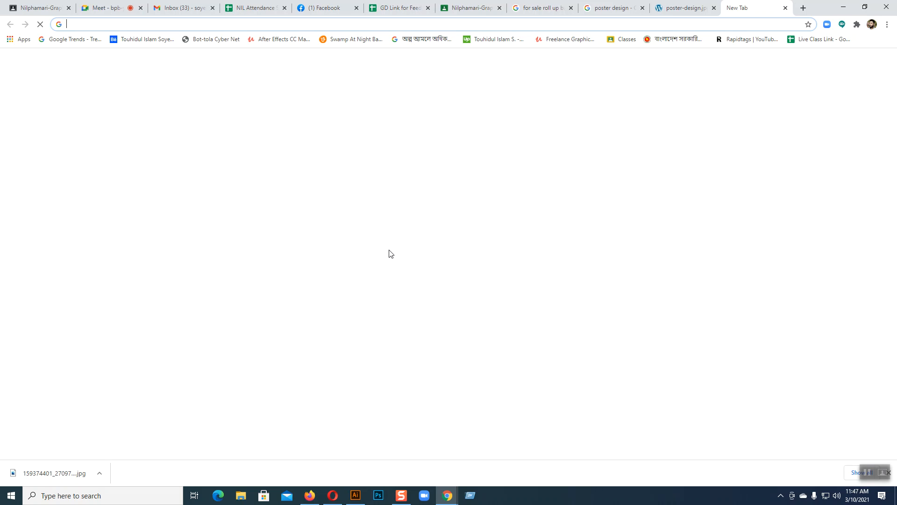
left_click(393, 193)
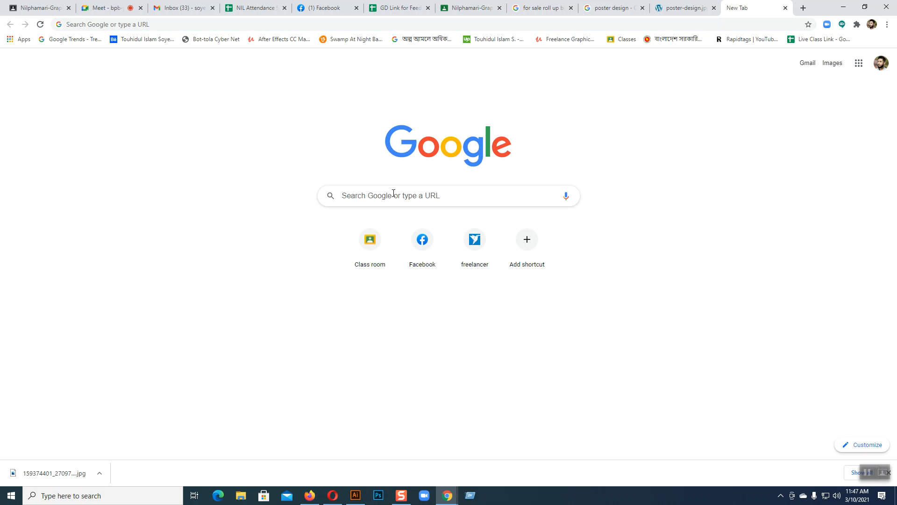
type("Poster")
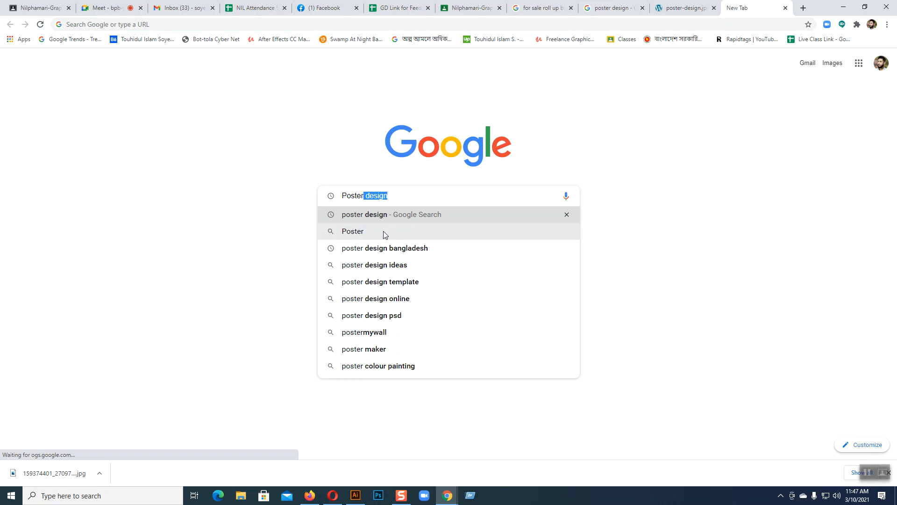
left_click(381, 247)
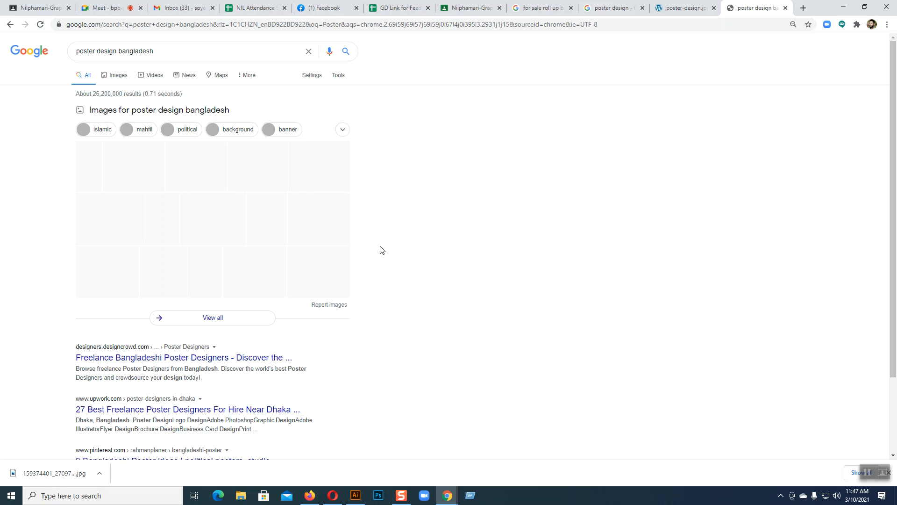
left_click(118, 78)
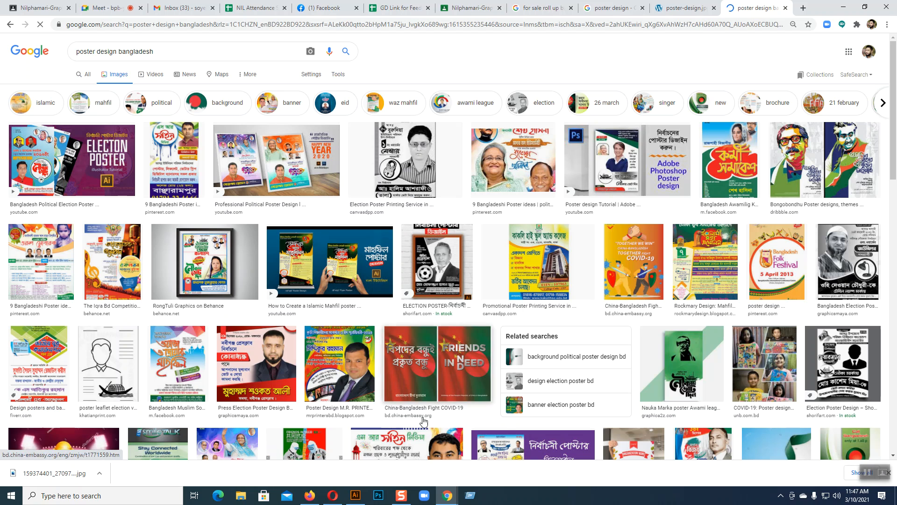
Preview several Bangladeshi election and event posters, and return to the full-size "Electro Party" and "Grand Opening" poster image.
left_click(255, 380)
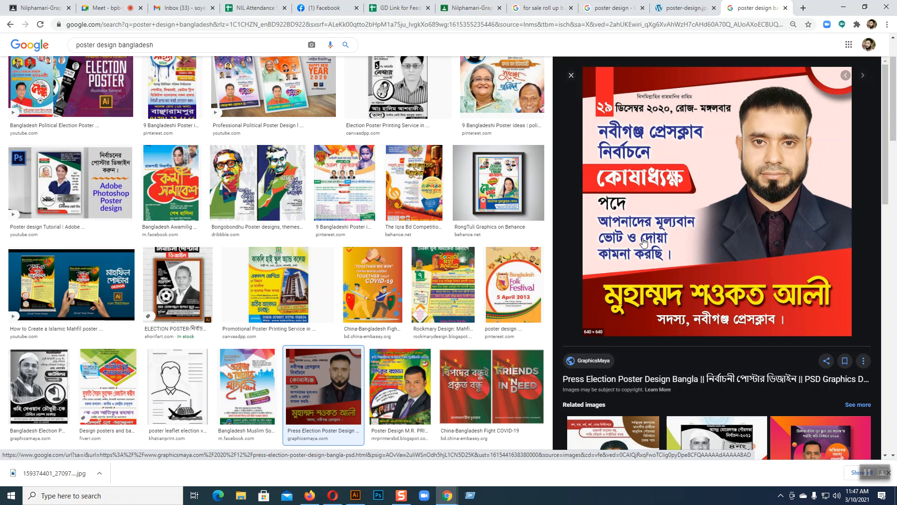
scroll(644, 243, "down", 4)
left_click(724, 313)
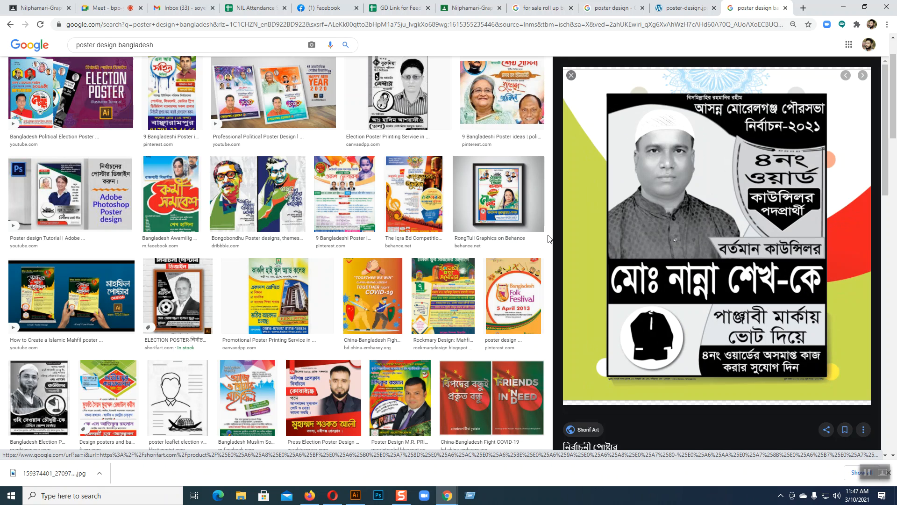
left_click(358, 203)
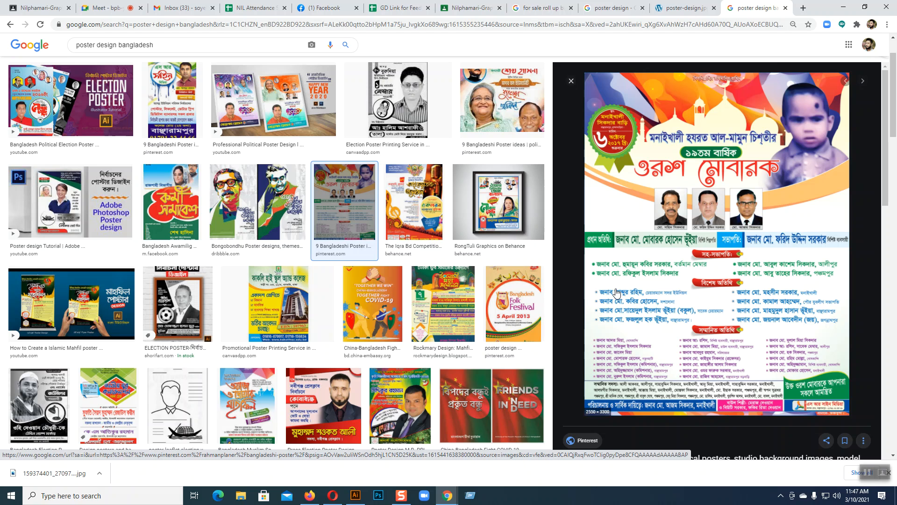
scroll(301, 349, "up", 2)
left_click(177, 370)
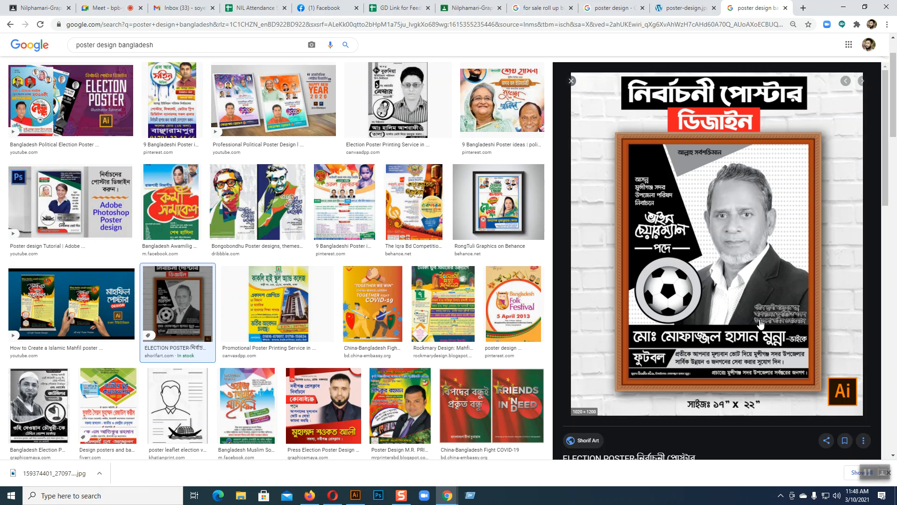
left_click(653, 13)
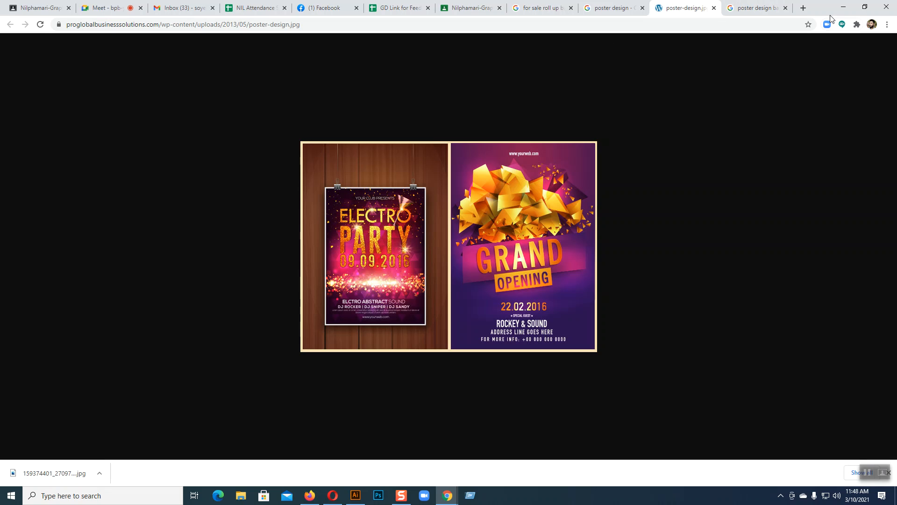
Find Freepik through Google in a new tab, open its website and activate its resource search.
left_click(803, 8)
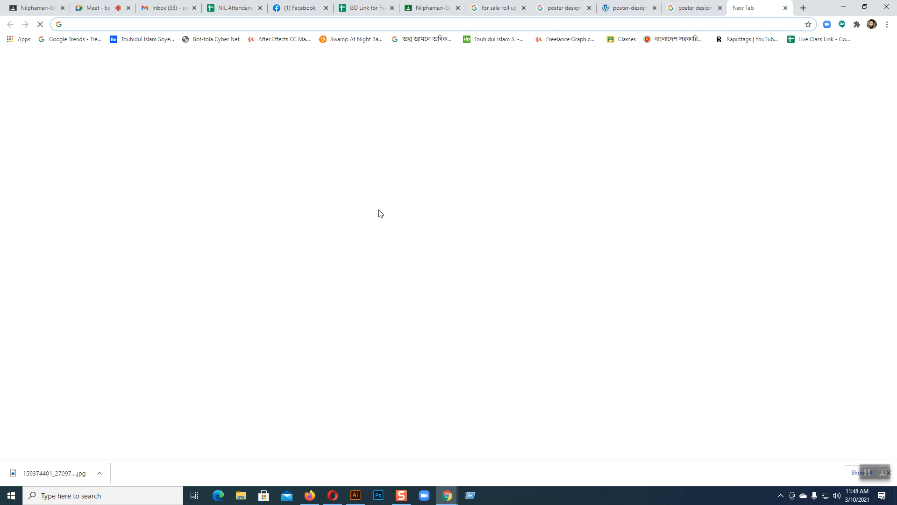
left_click(377, 196)
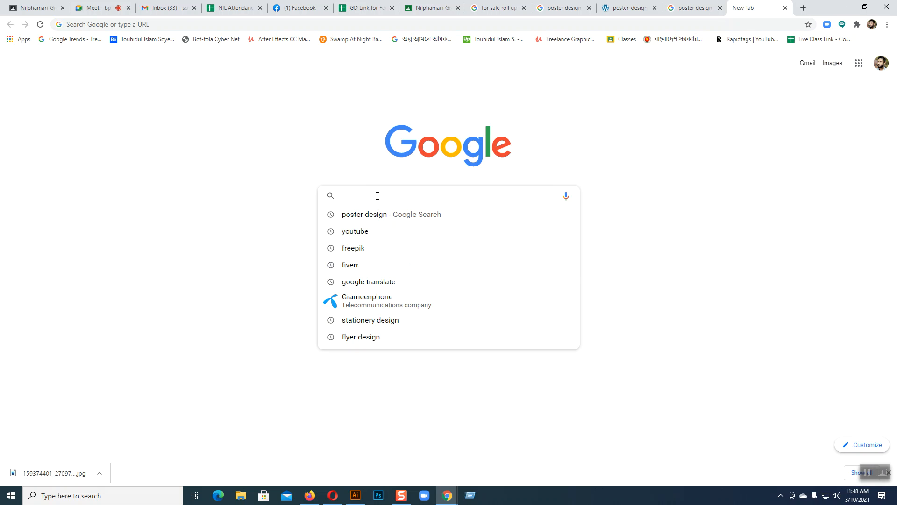
left_click(371, 248)
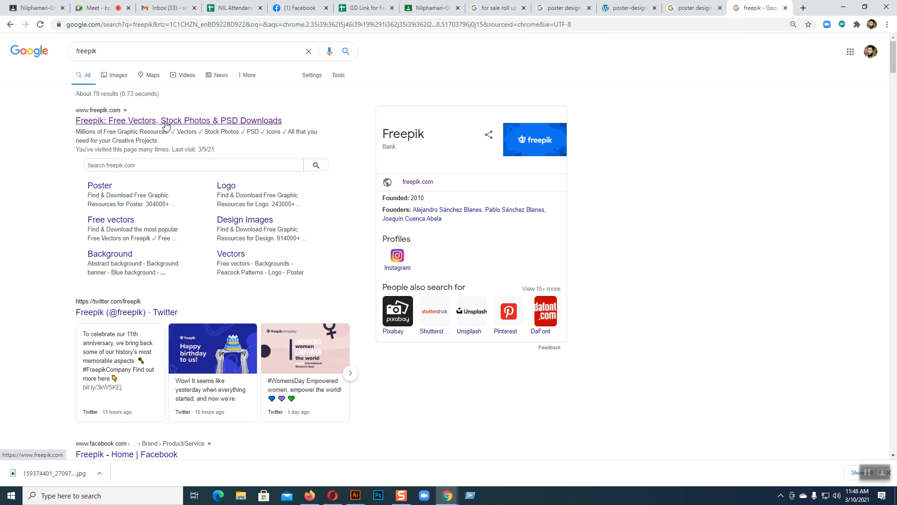
left_click(163, 121)
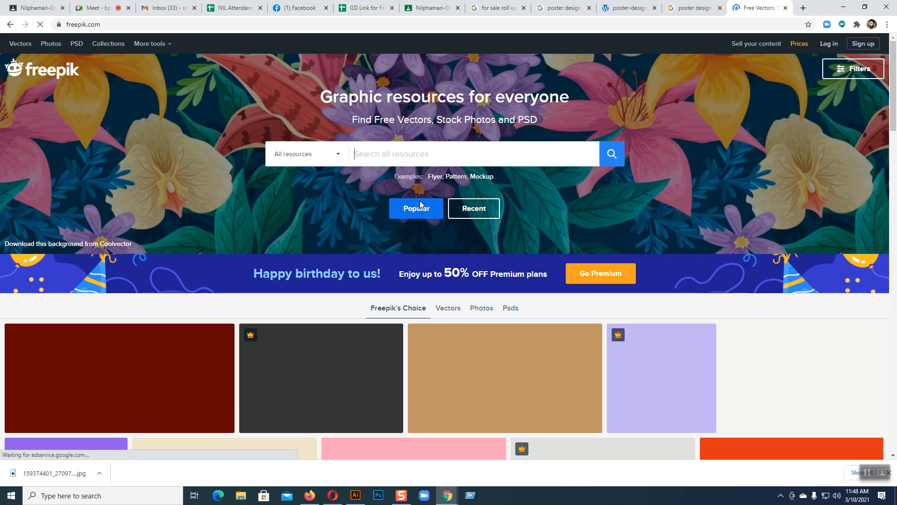
left_click(408, 156)
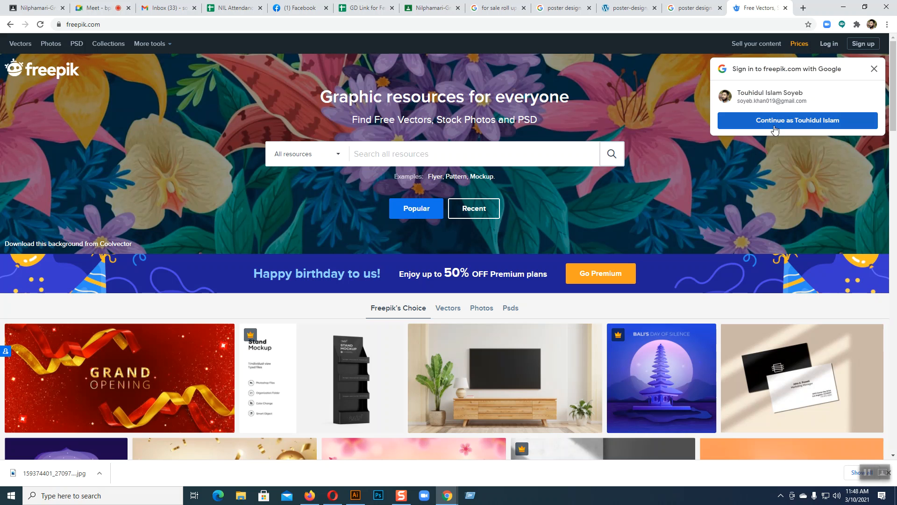
Sign in to Freepik with the offered Google account and search all resources for "party poster".
left_click(774, 123)
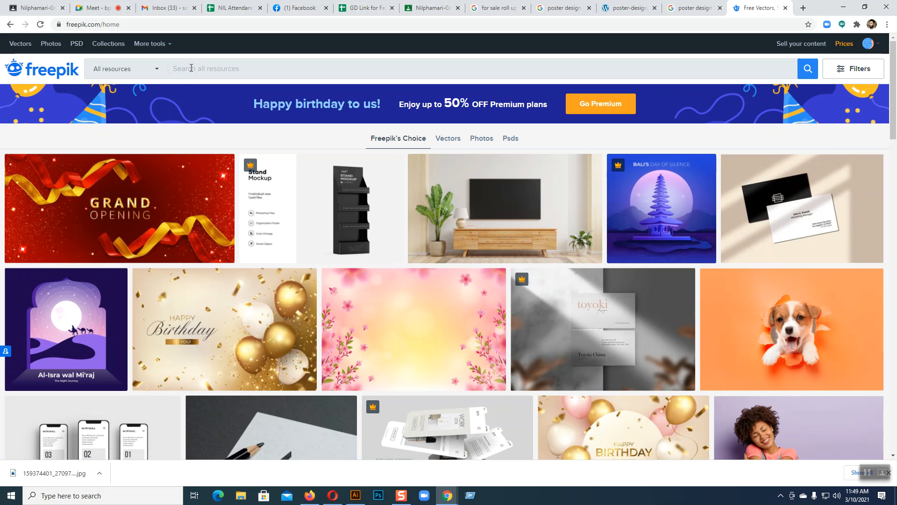
type("party")
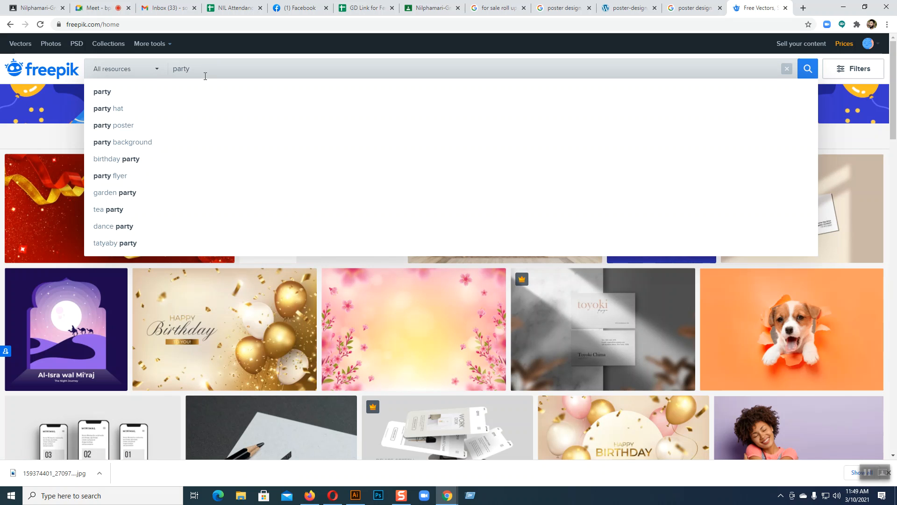
left_click(121, 125)
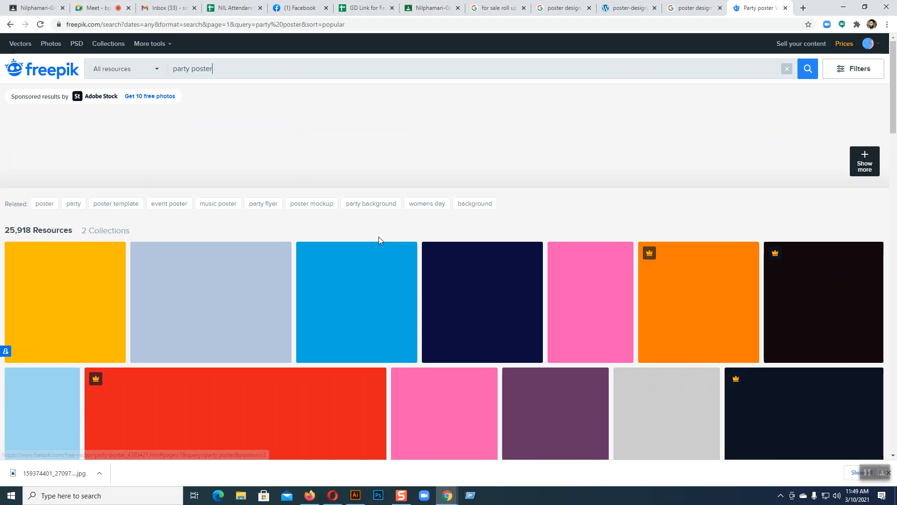
Open the "Merry christmas sparkles party poster flyer design template" from the results and download it for free with attribution.
scroll(381, 239, "down", 3)
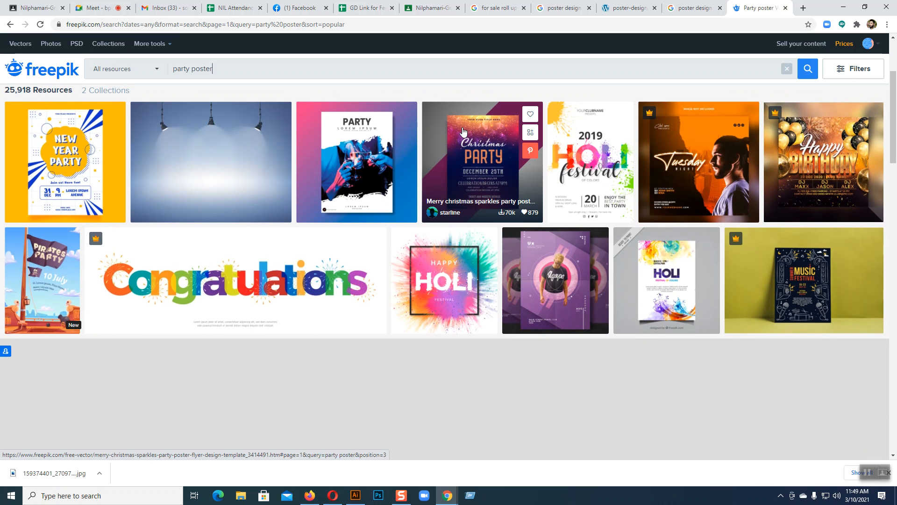
left_click(487, 160)
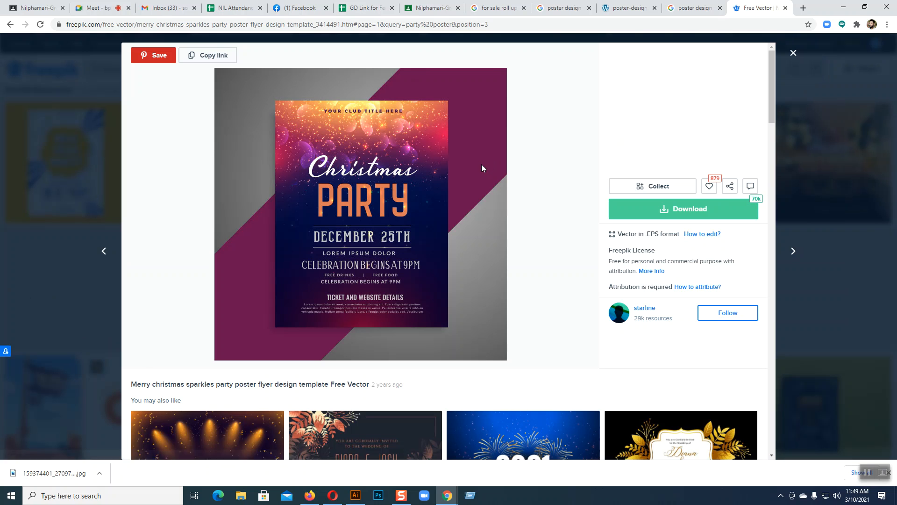
left_click(676, 211)
left_click(671, 327)
Browse the related designs suggested for the Christmas party poster, and return to the search results.
scroll(522, 260, "down", 5)
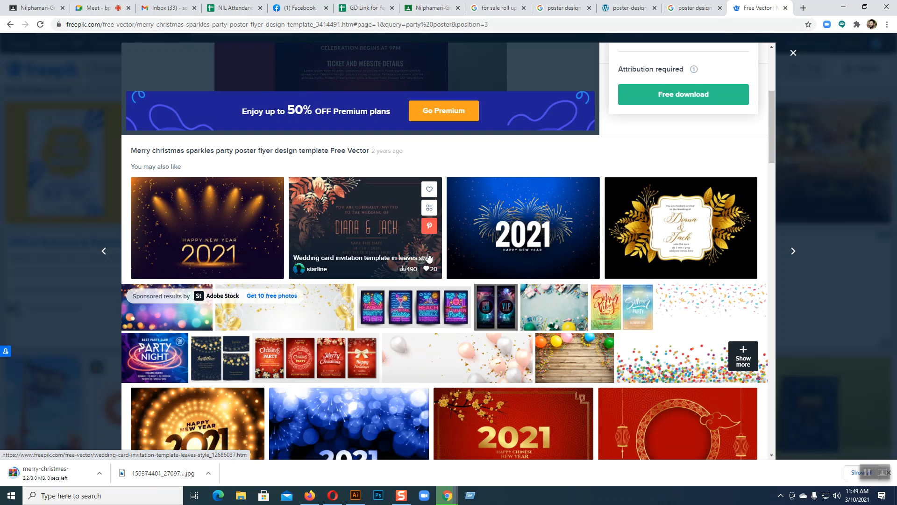
scroll(428, 257, "down", 5)
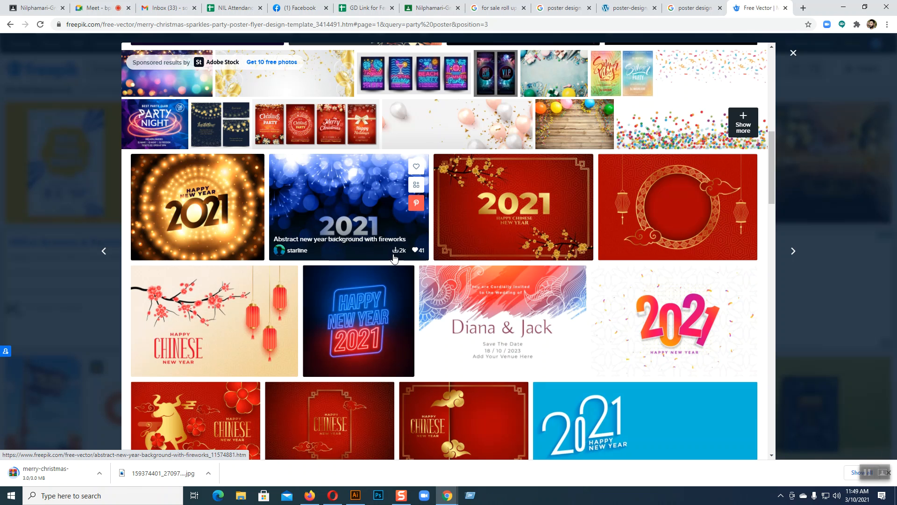
scroll(394, 259, "down", 5)
scroll(467, 281, "down", 5)
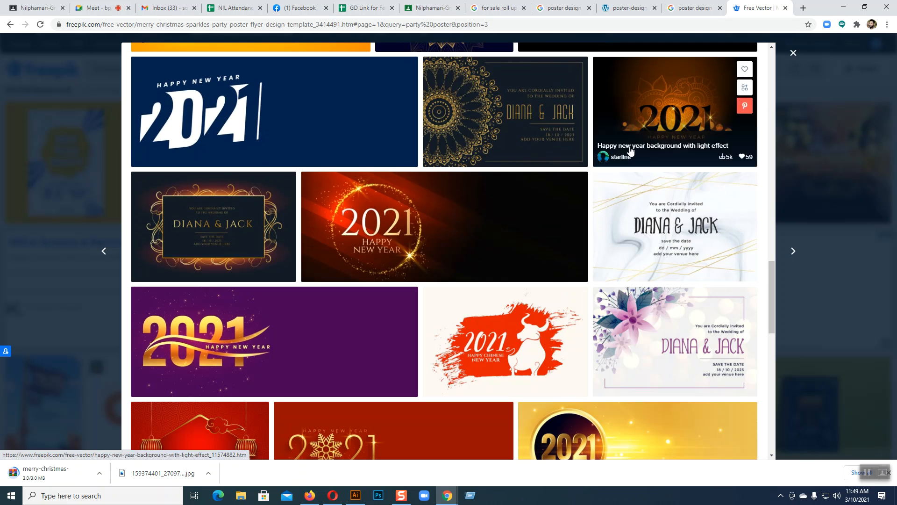
scroll(509, 334, "down", 4)
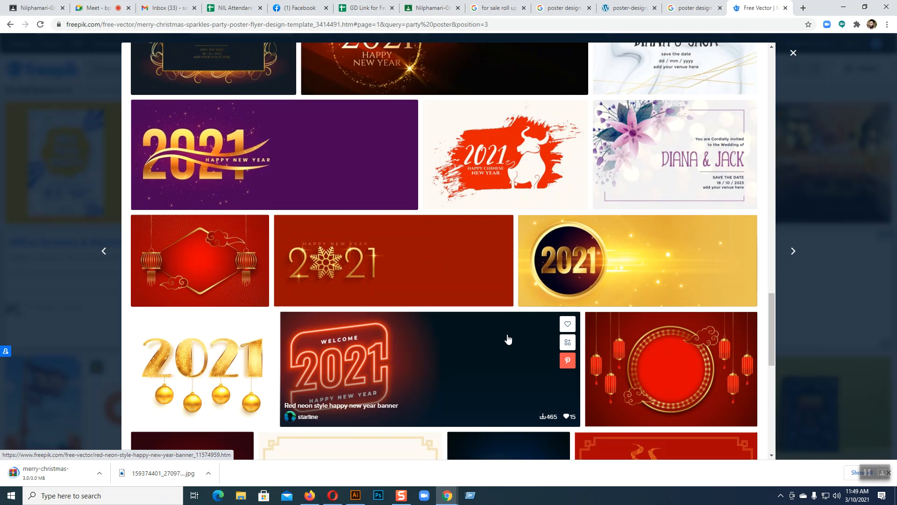
scroll(509, 338, "down", 3)
scroll(516, 238, "down", 4)
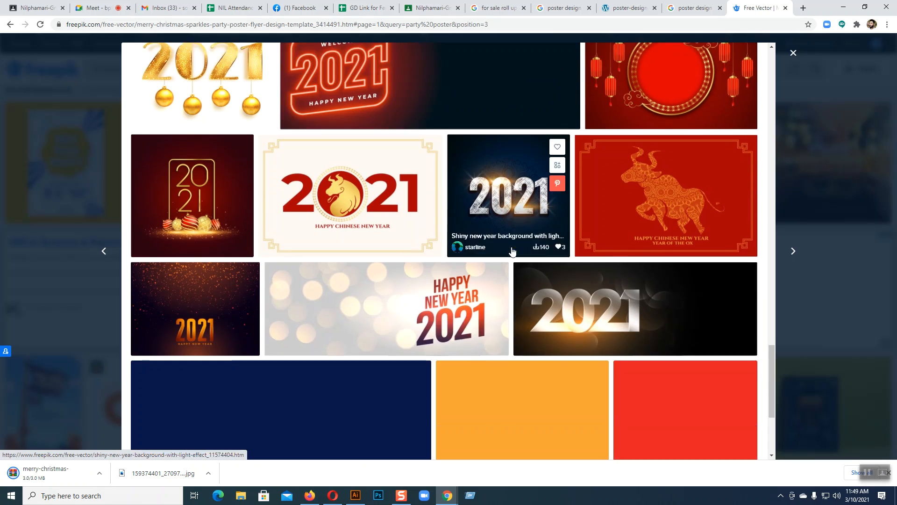
scroll(440, 264, "up", 20)
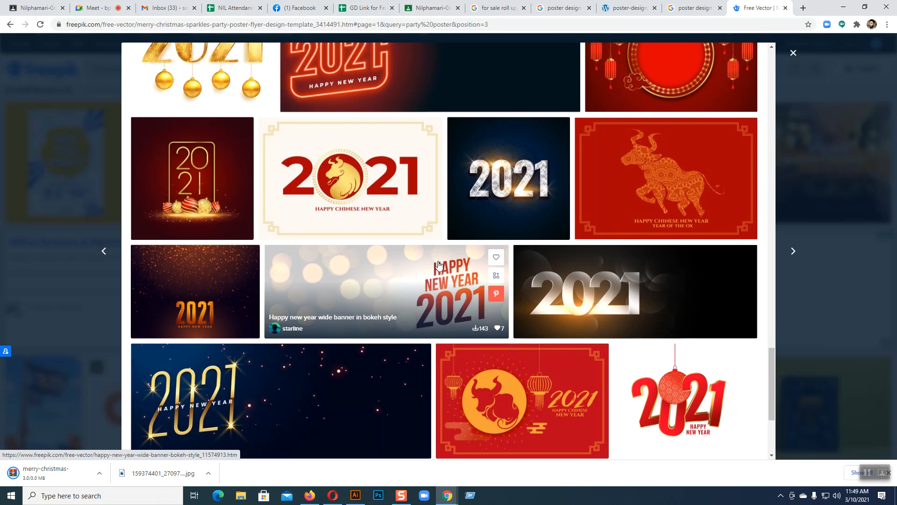
scroll(527, 271, "up", 10)
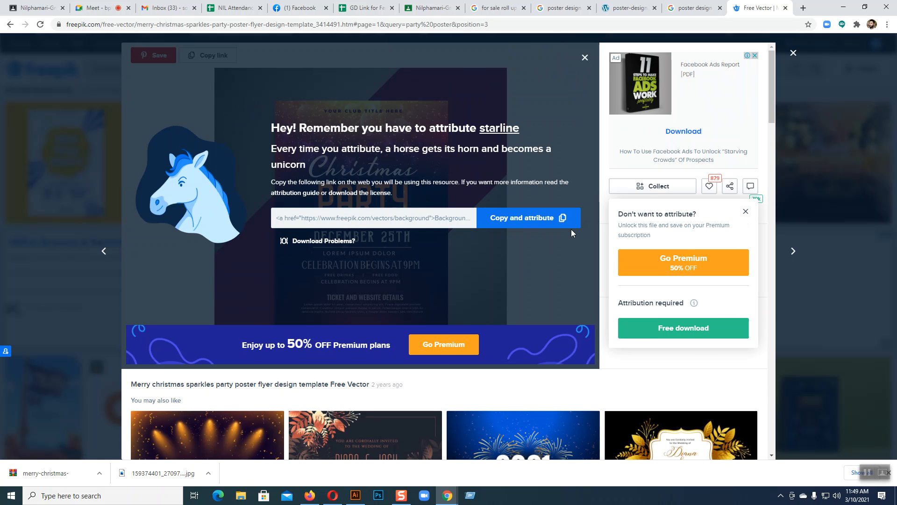
left_click(793, 54)
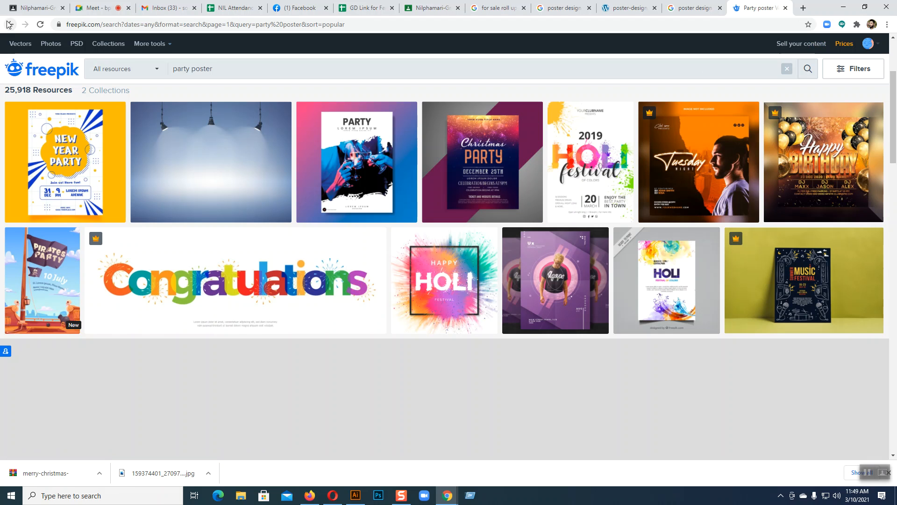
Search for "party background" and open the "Party crowd silhouettes dancing on nightclub" vector from the results.
left_click(220, 68)
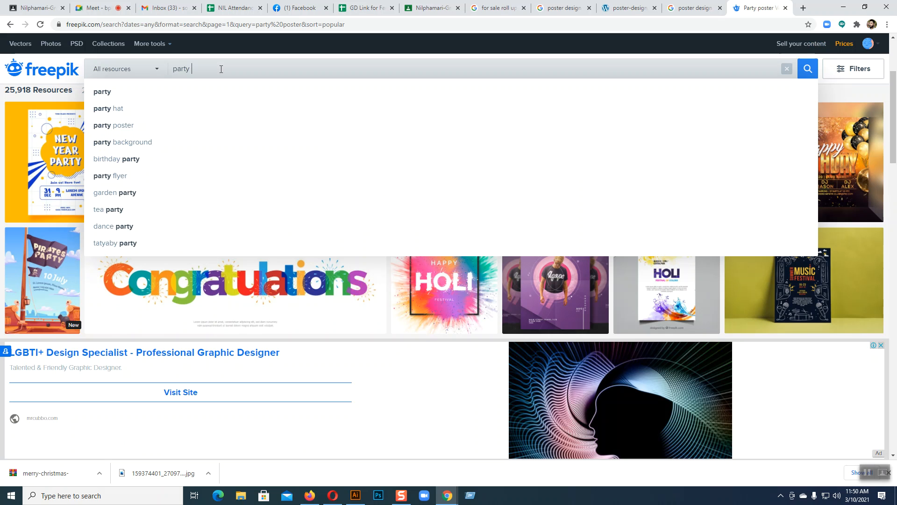
left_click(140, 145)
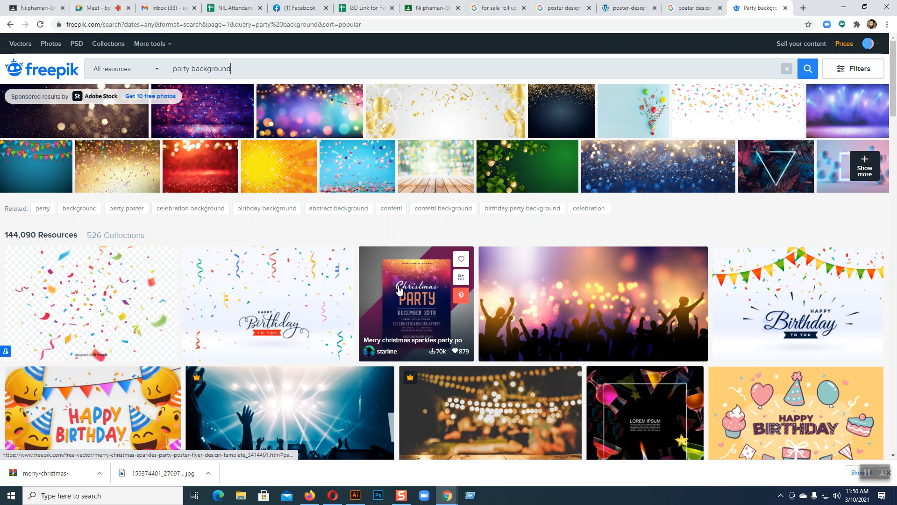
scroll(398, 290, "down", 2)
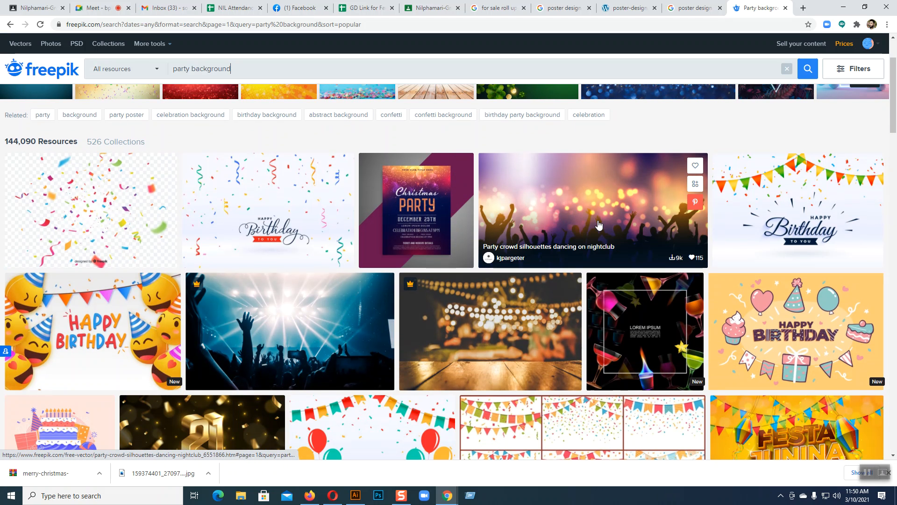
scroll(599, 225, "down", 2)
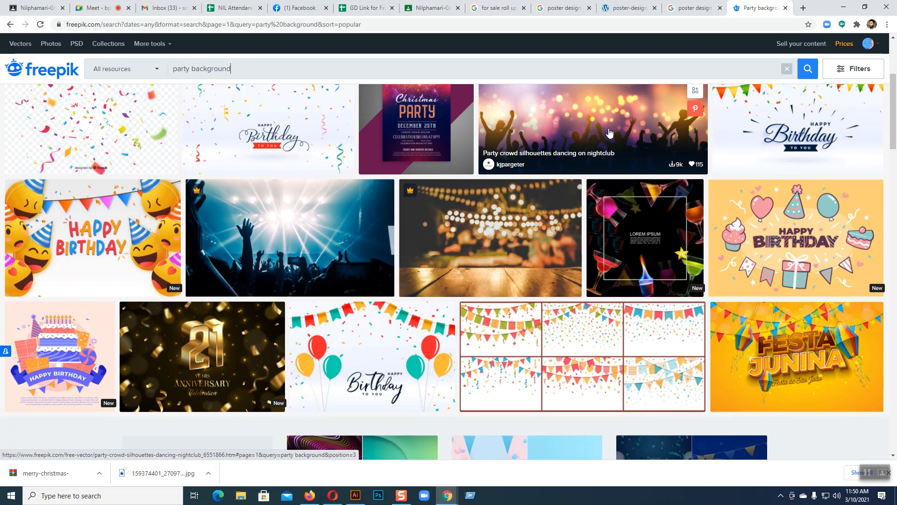
scroll(535, 160, "up", 1)
scroll(618, 165, "down", 2)
scroll(629, 196, "up", 3)
left_click(637, 216)
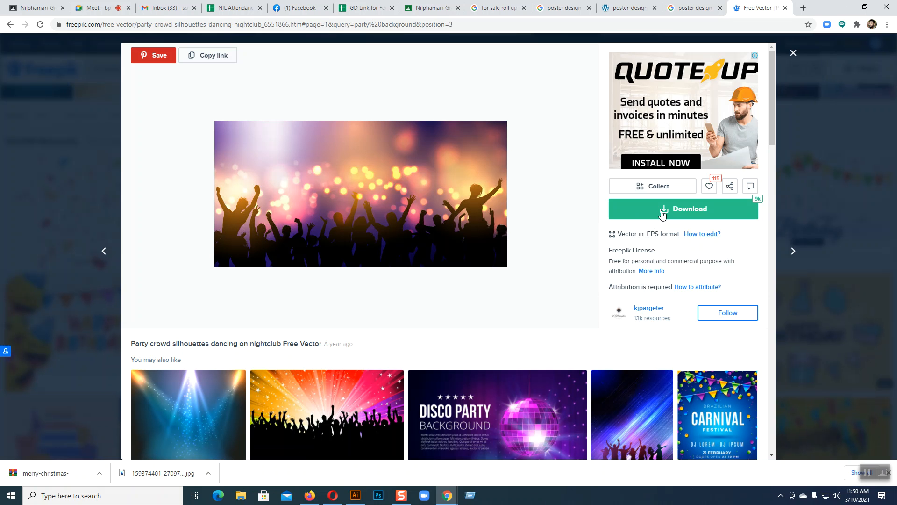
Examine the similar party and music backgrounds suggested for the nightclub crowd vector, and return to its download options.
scroll(673, 254, "down", 3)
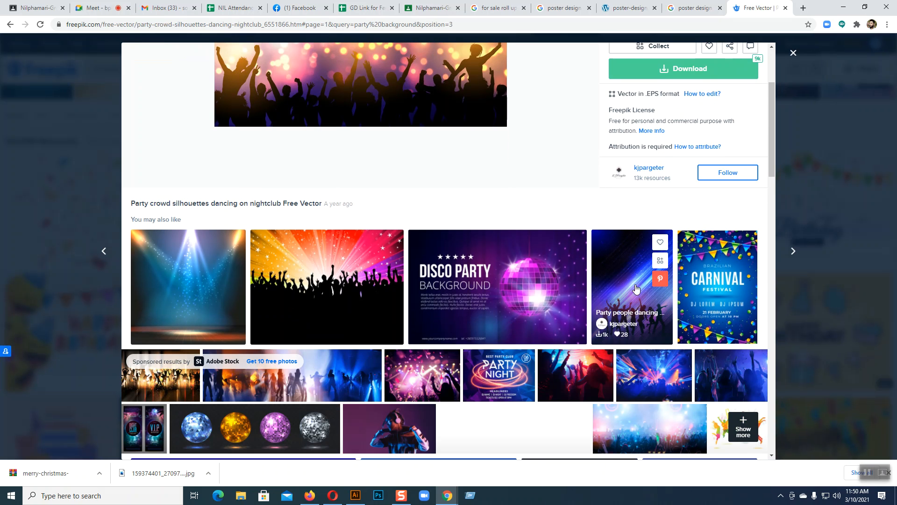
scroll(461, 299, "down", 4)
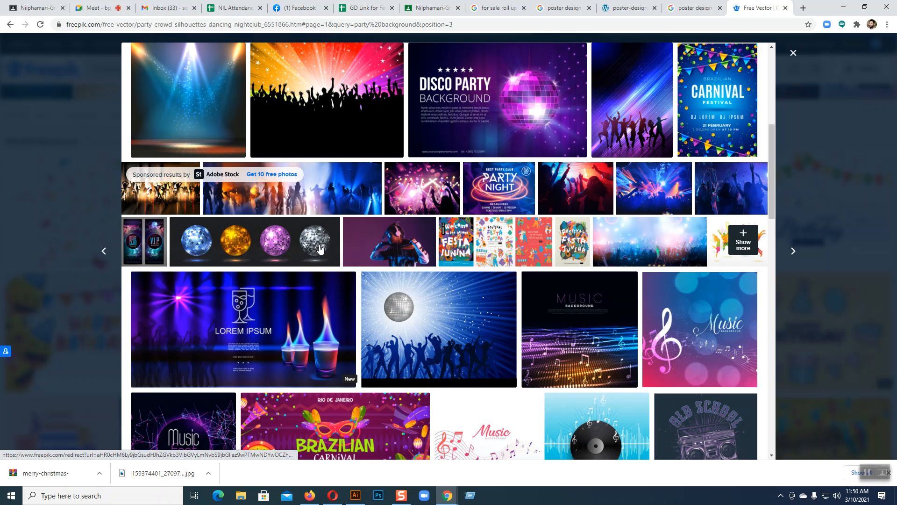
scroll(579, 328, "down", 4)
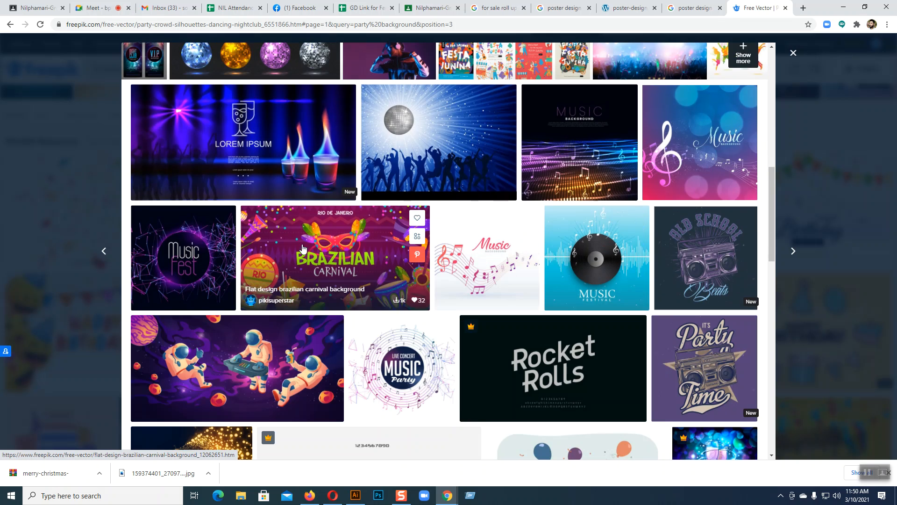
scroll(608, 271, "down", 4)
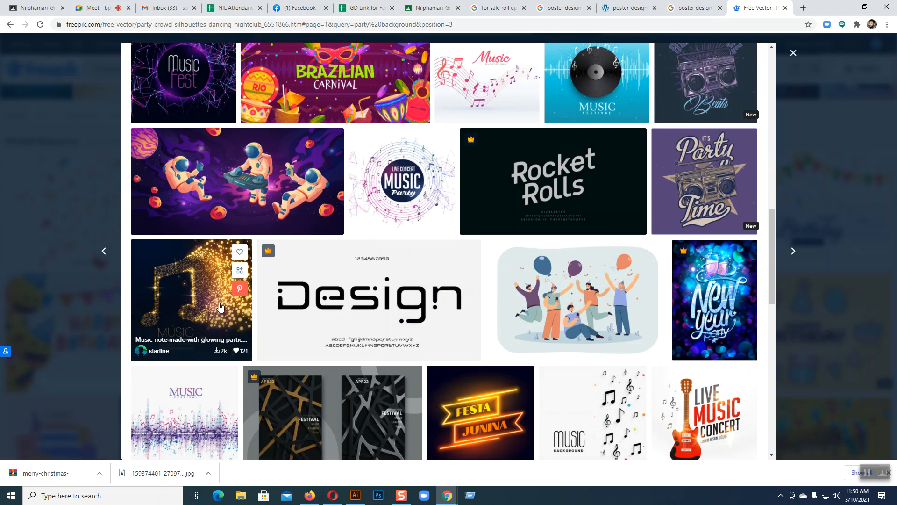
scroll(414, 300, "down", 7)
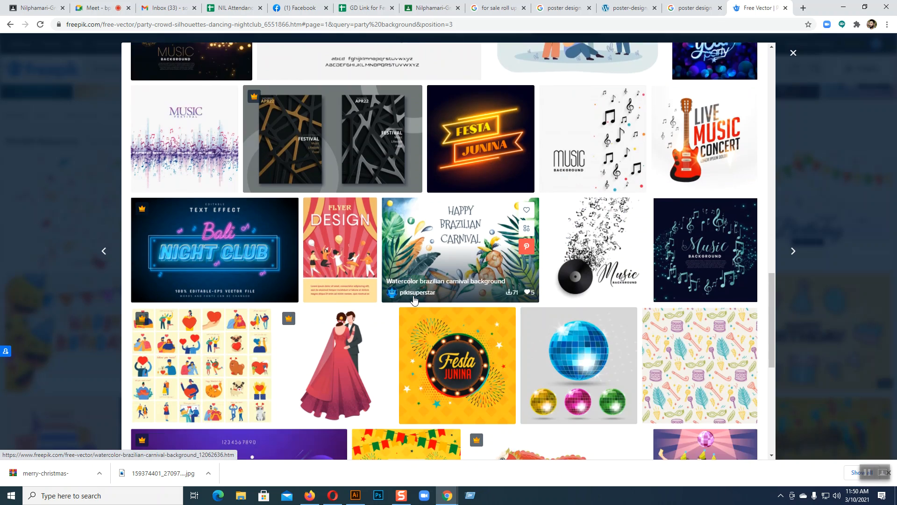
scroll(414, 300, "down", 7)
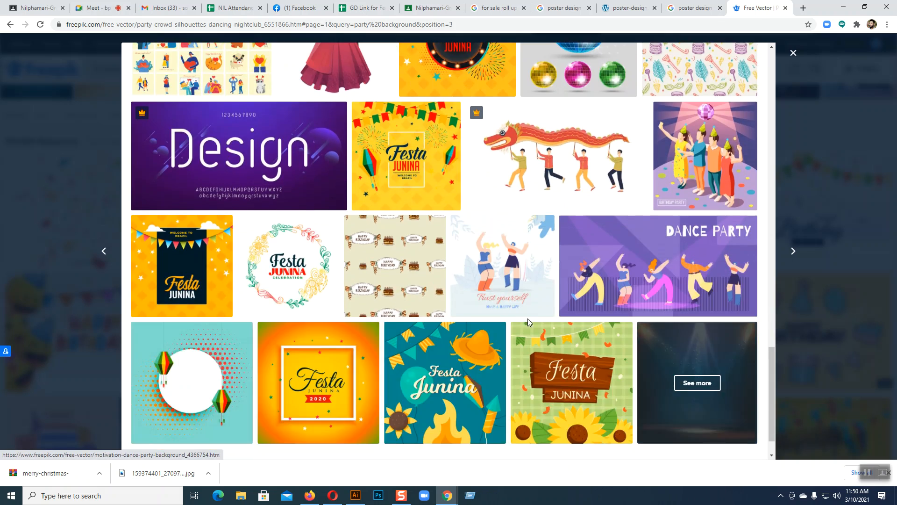
scroll(517, 323, "up", 20)
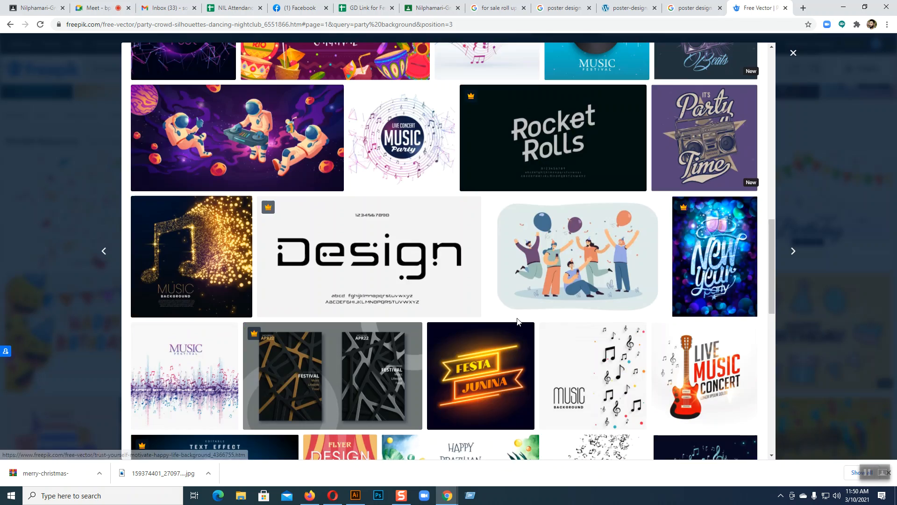
scroll(517, 317, "up", 5)
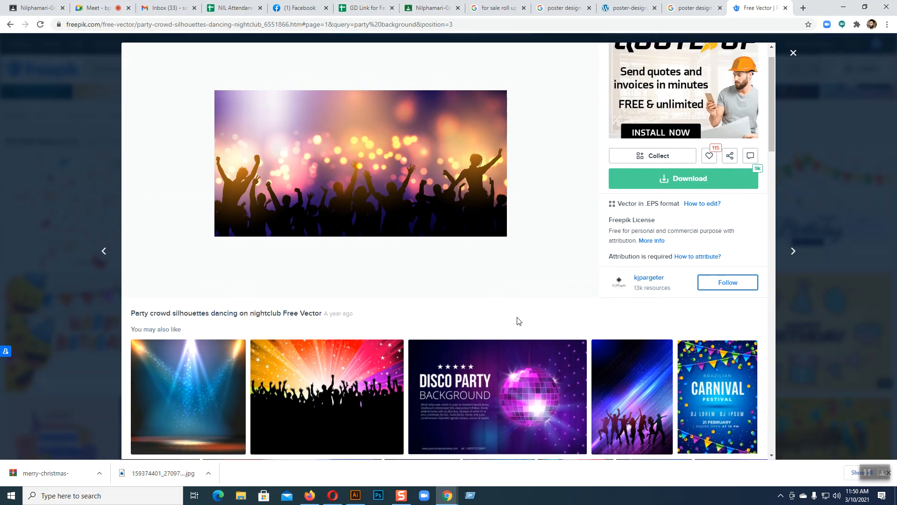
Download the nightclub party crowd silhouettes vector for free with attribution.
left_click(667, 214)
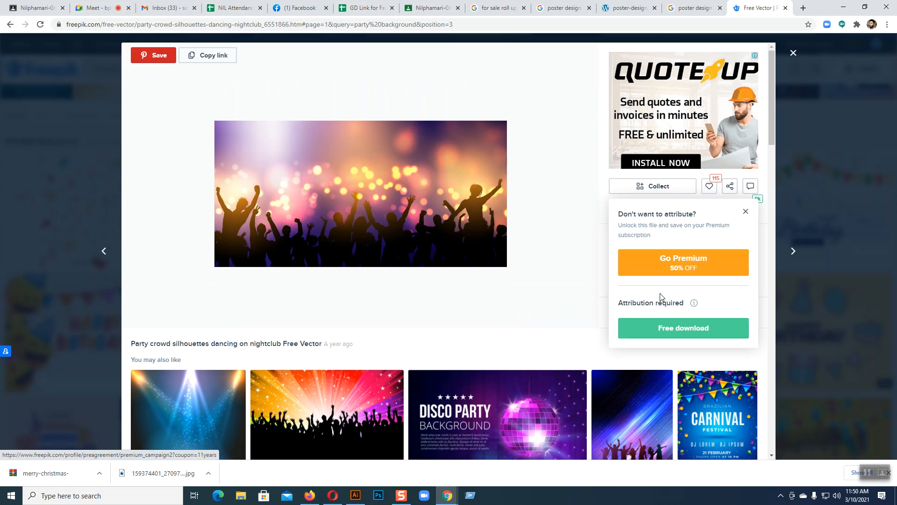
left_click(651, 328)
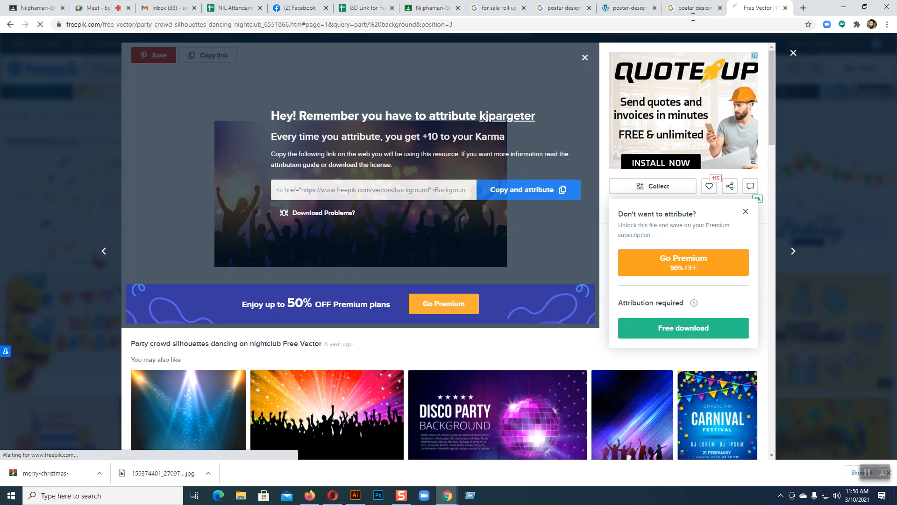
left_click(696, 7)
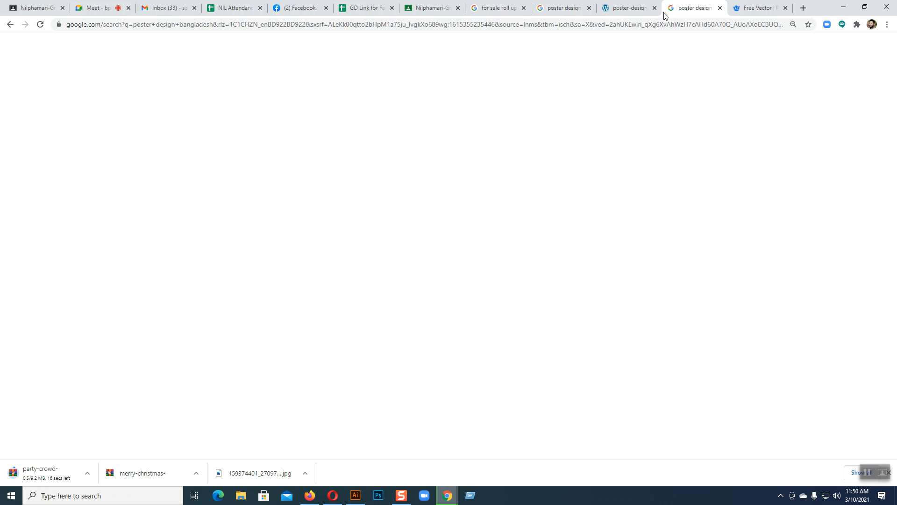
left_click(760, 8)
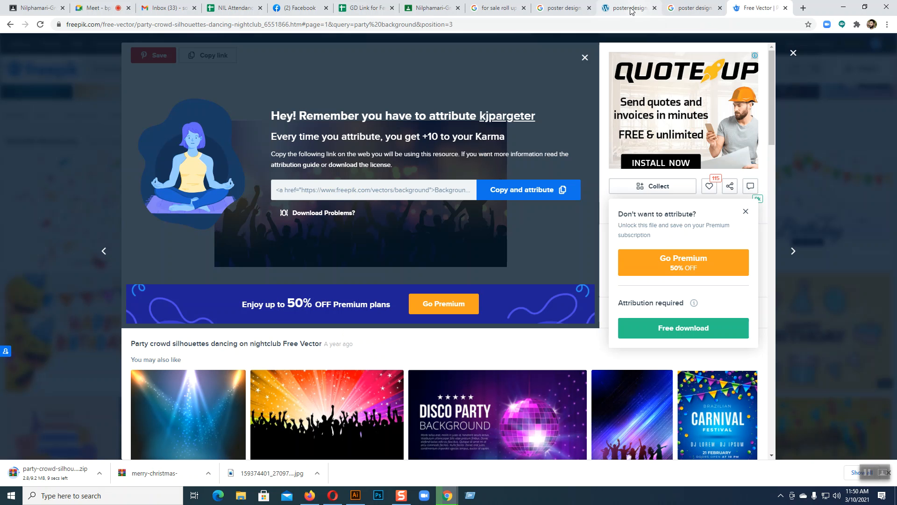
Review the "Electro Party" and "Grand Opening" poster image again, and return to Freepik's party background results.
left_click(629, 8)
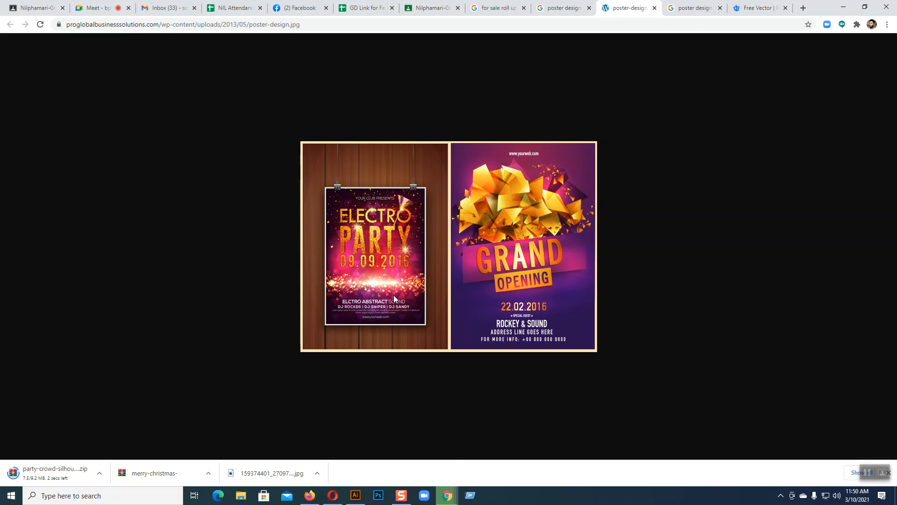
left_click(762, 6)
left_click(793, 53)
Find and open the "Celebration background with colorful party flag and falling confetti" vector among the party backgrounds.
scroll(435, 231, "down", 4)
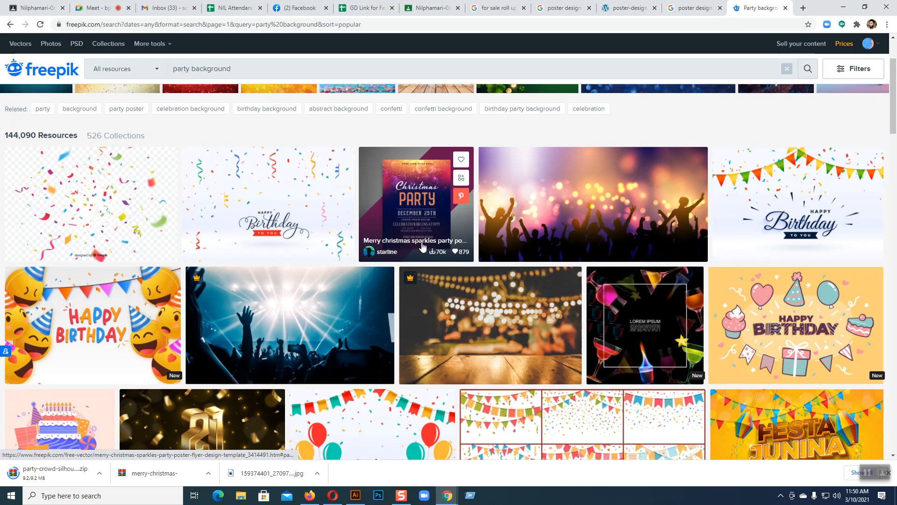
scroll(422, 243, "down", 6)
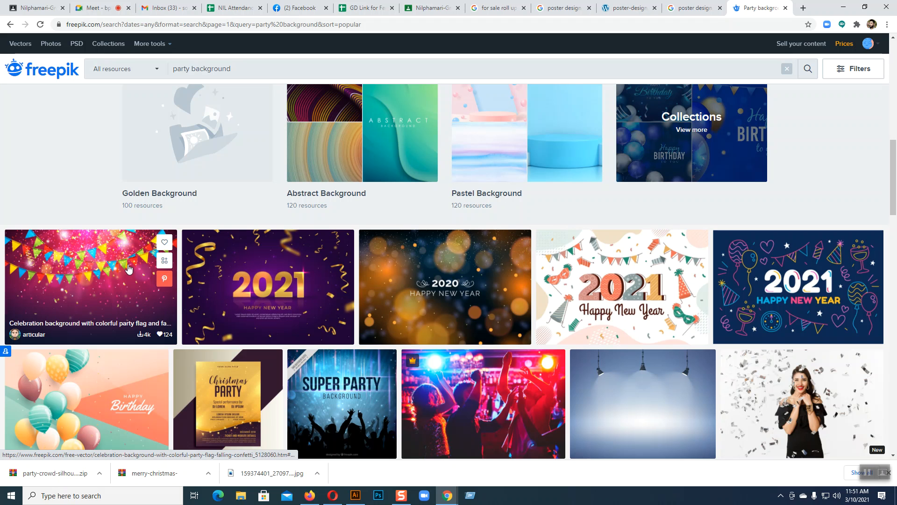
scroll(125, 287, "down", 3)
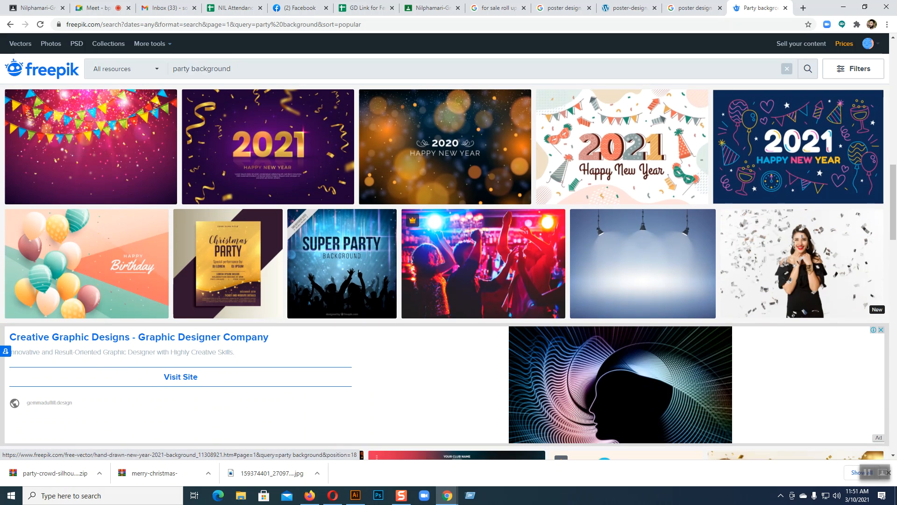
left_click(105, 138)
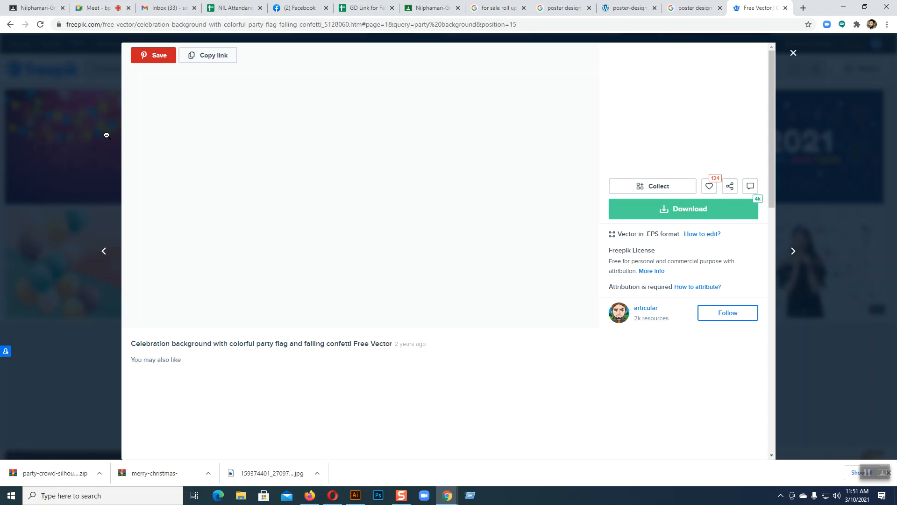
Review the similar birthday and party backgrounds, and download the celebration background with party flags and confetti for free with attribution.
scroll(529, 171, "down", 1)
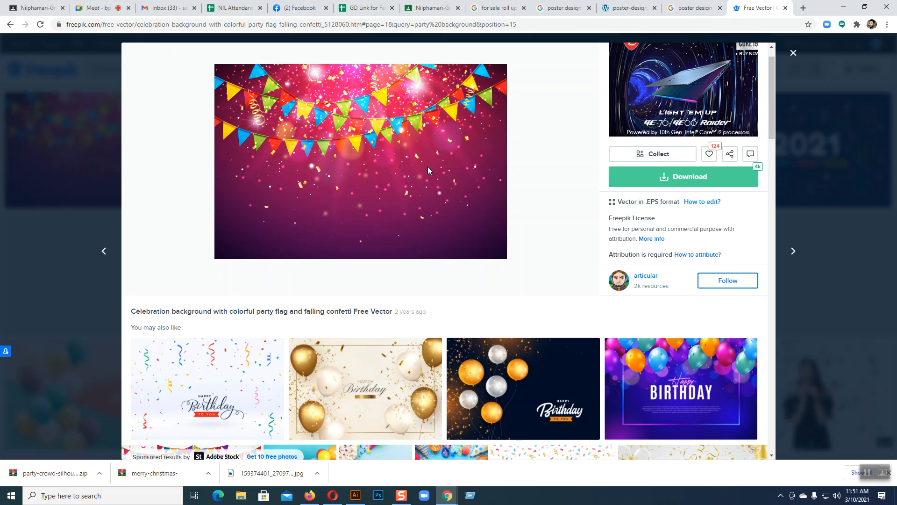
scroll(428, 170, "down", 3)
scroll(428, 169, "down", 6)
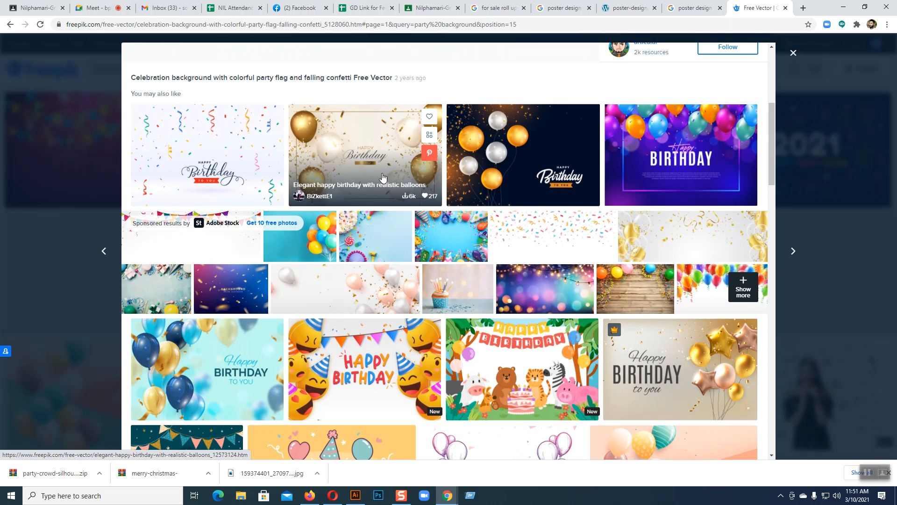
scroll(380, 176, "down", 8)
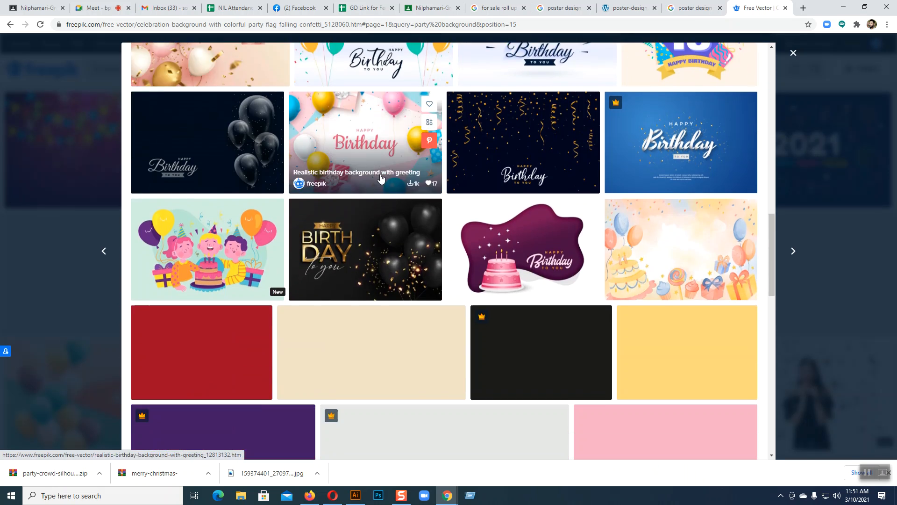
scroll(382, 177, "up", 7)
scroll(380, 175, "up", 10)
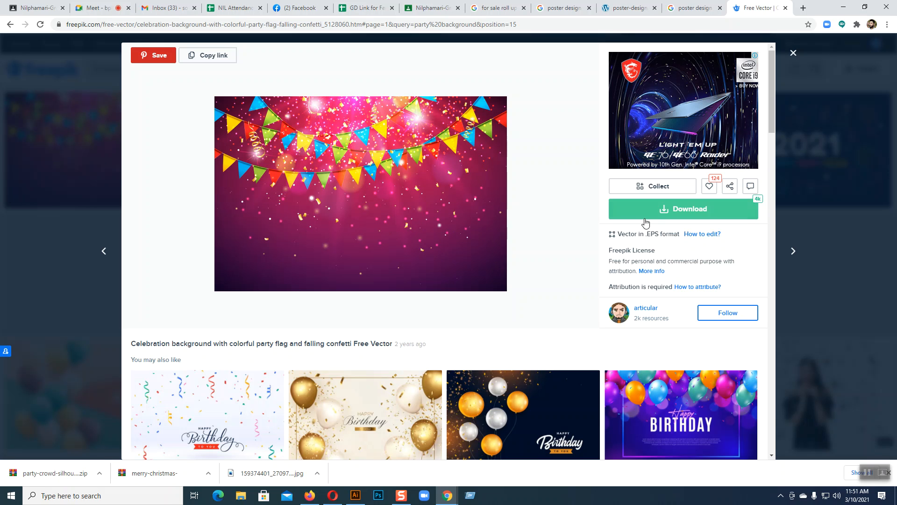
left_click(665, 209)
left_click(678, 329)
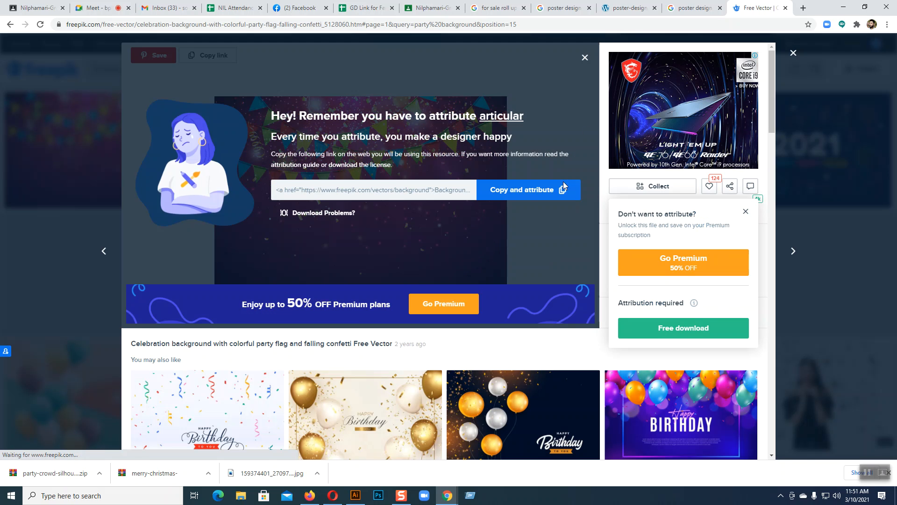
Glance at the Bangladesh poster design results, close the celebration vector, and return to the first party background results.
left_click(686, 8)
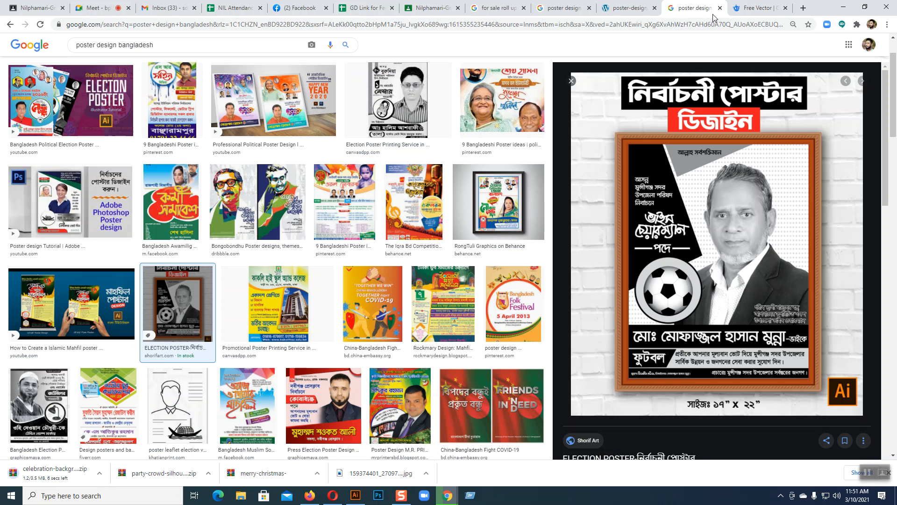
left_click(753, 8)
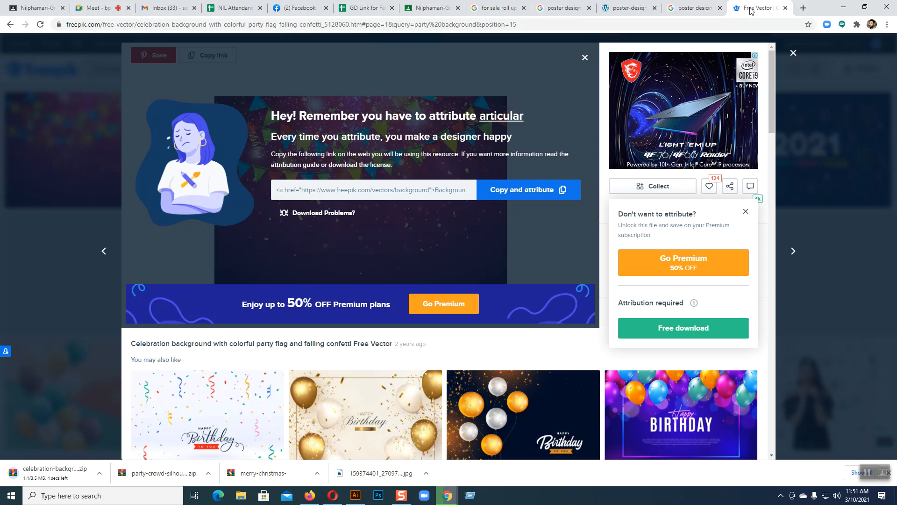
left_click(793, 54)
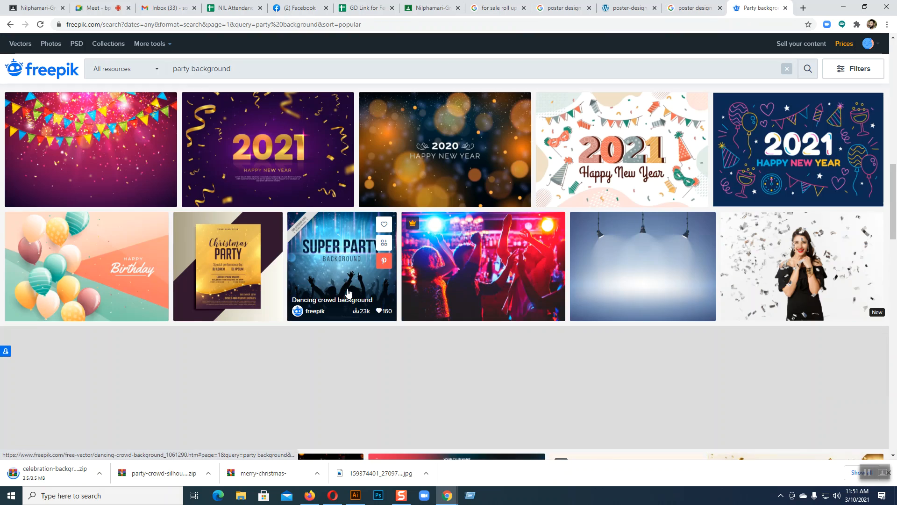
scroll(347, 292, "up", 10)
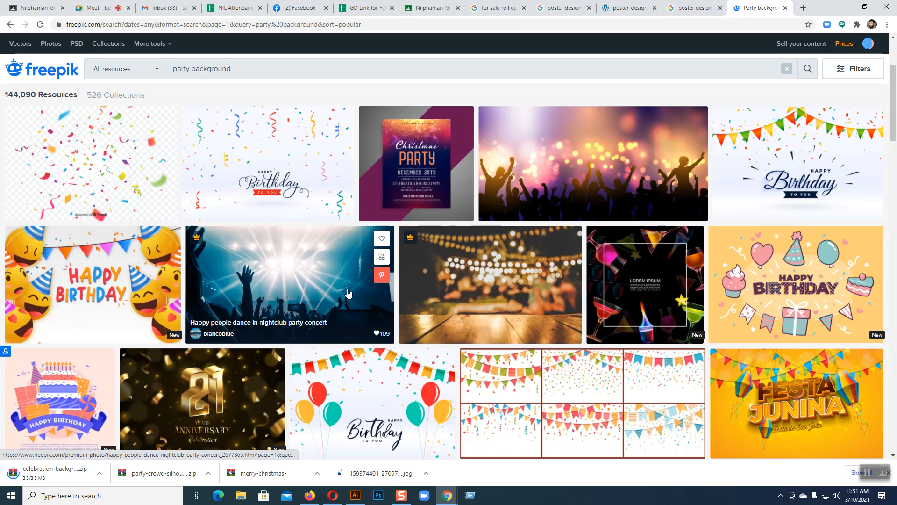
scroll(347, 293, "up", 3)
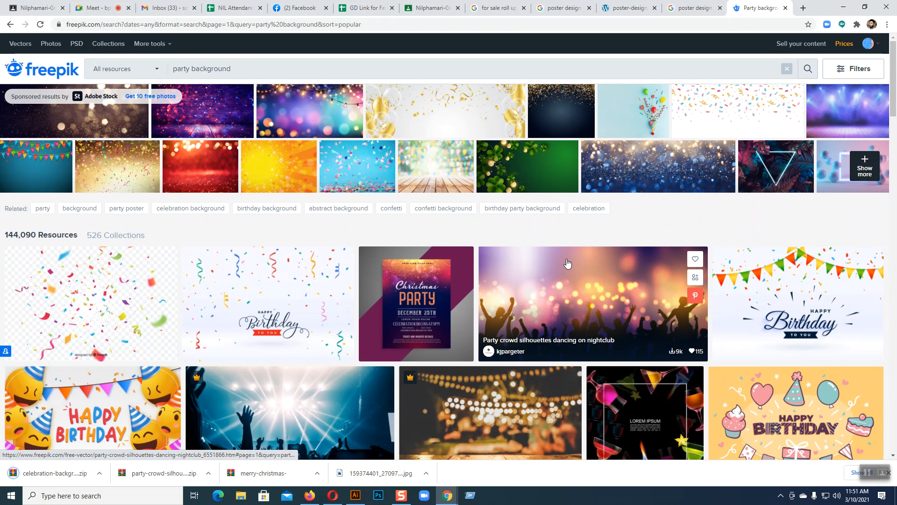
Open the red glitter background from the sponsored Adobe Stock results, and return to Freepik's party background results while it loads.
left_click(198, 171)
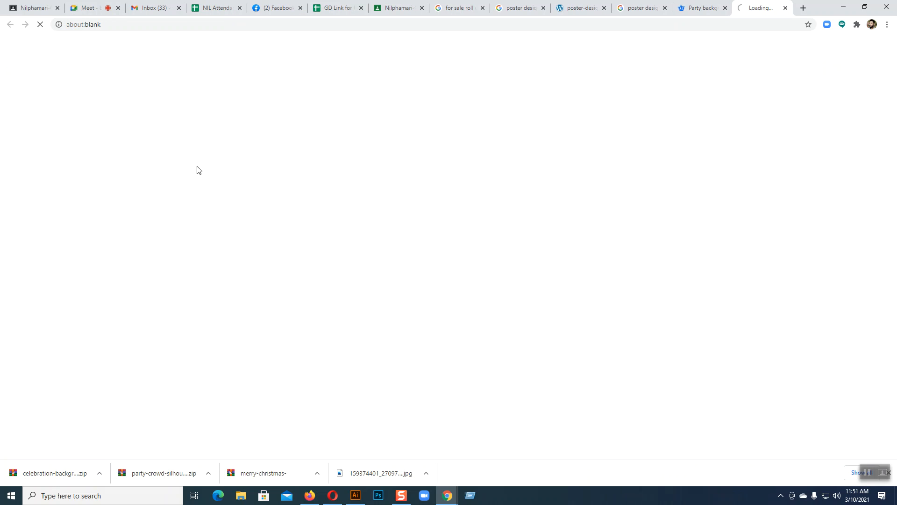
left_click(708, 8)
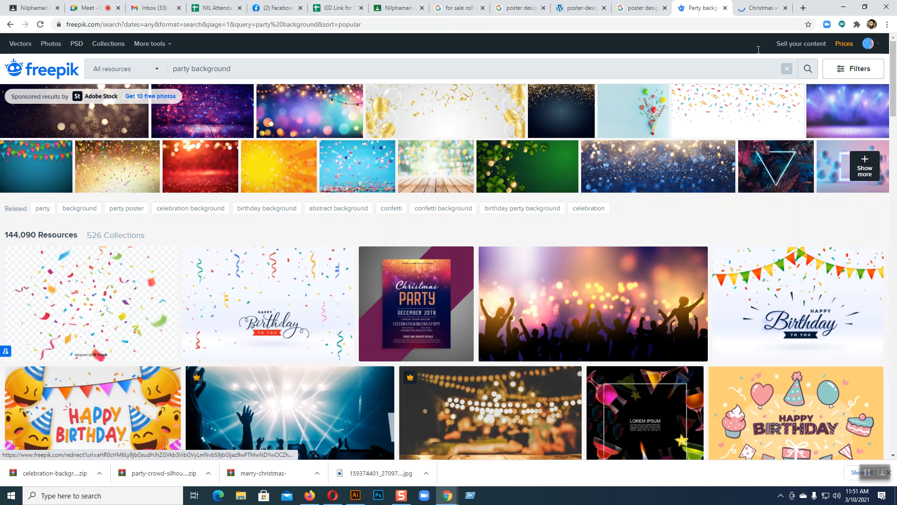
left_click(759, 8)
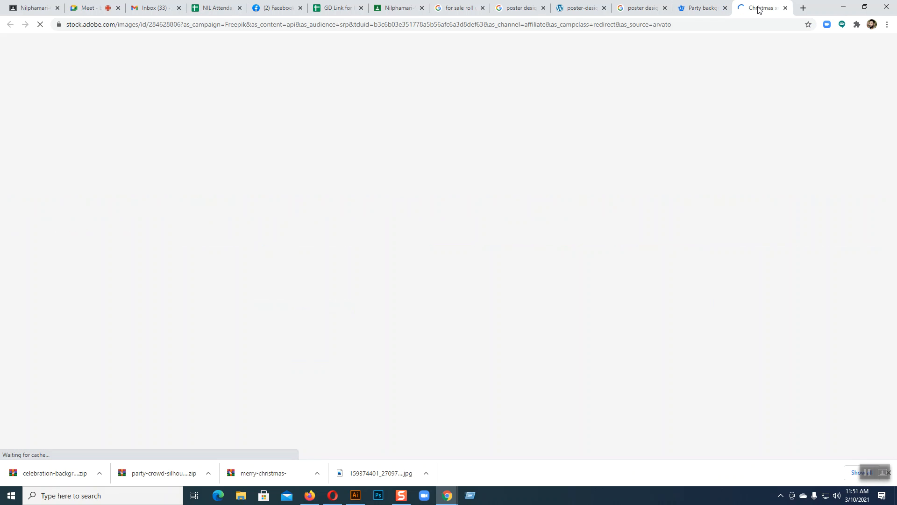
left_click(700, 7)
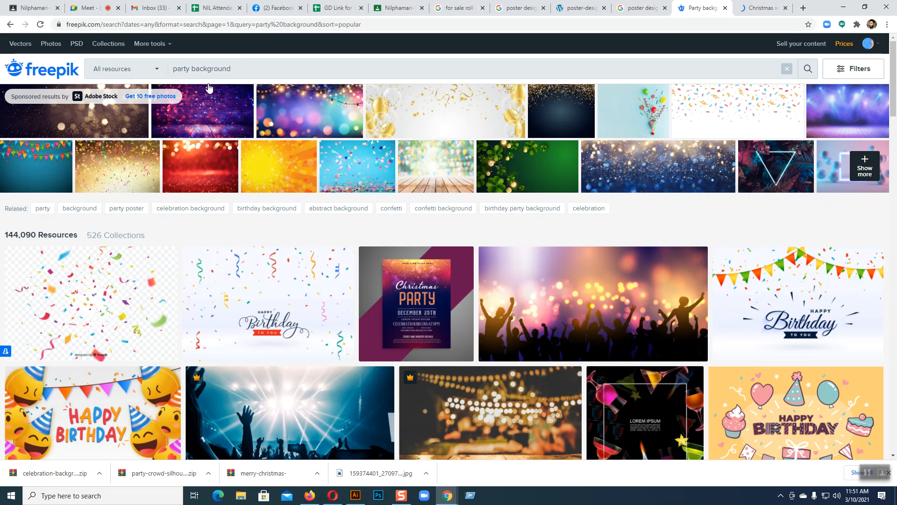
Replace the Freepik search for party backgrounds with the suggested search "dance party".
left_click(234, 69)
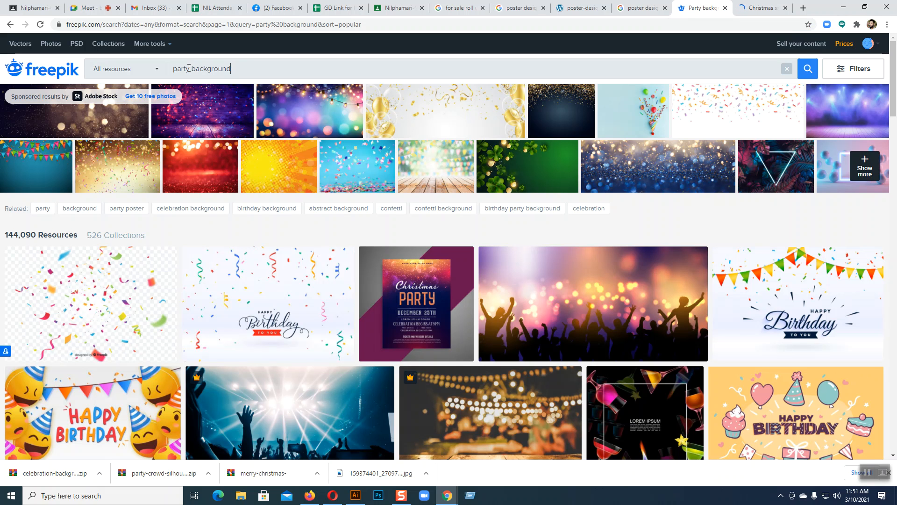
left_click(807, 71)
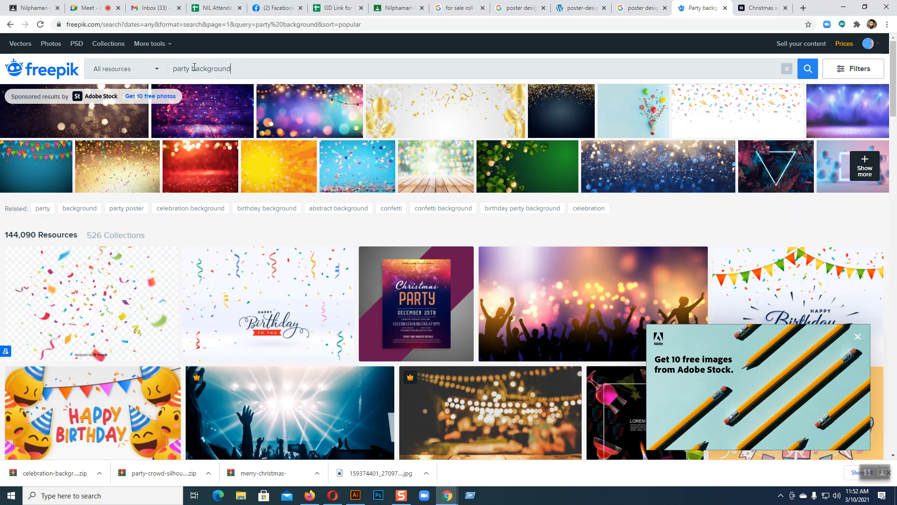
left_click(237, 67)
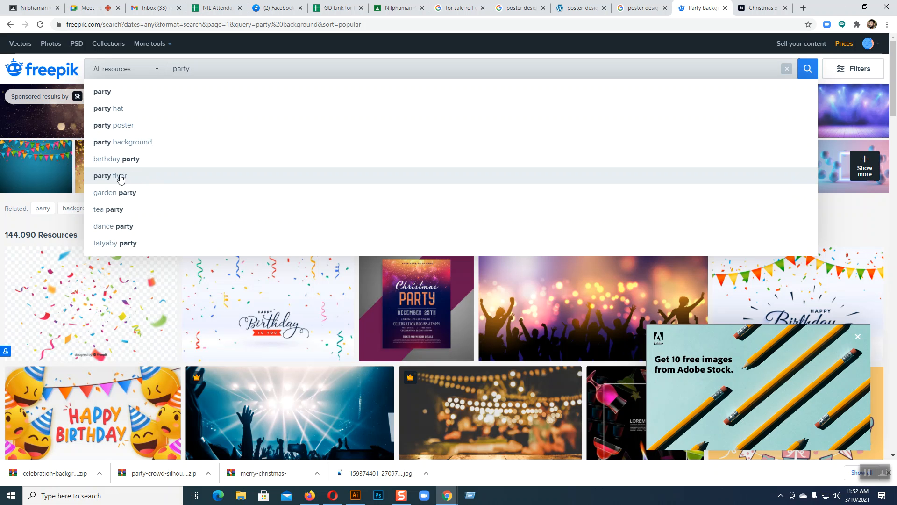
left_click(122, 227)
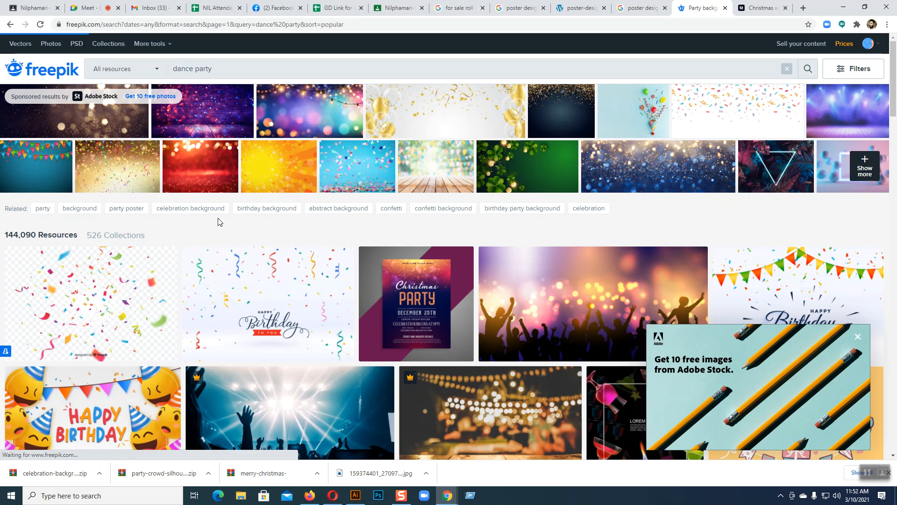
Browse the dance party results, preview the "Silhouette of a party audience" vector, and return to the results.
scroll(443, 193, "down", 3)
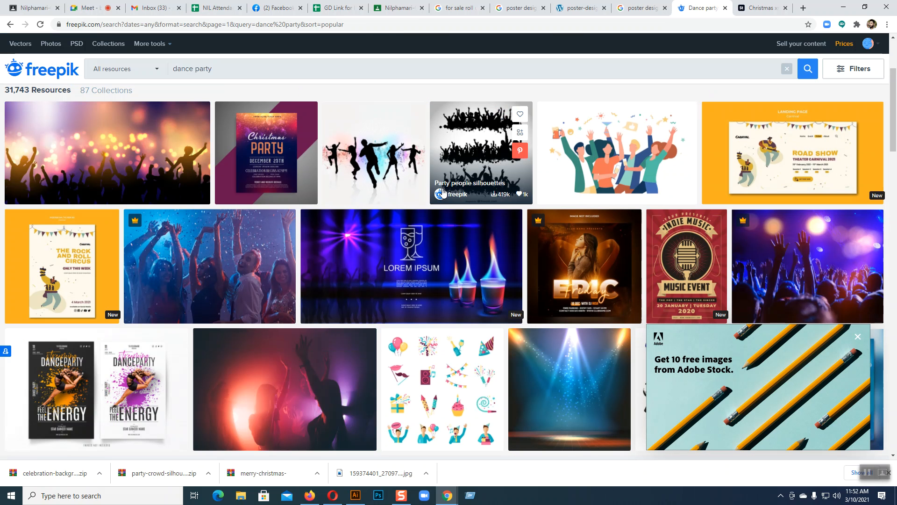
scroll(442, 193, "down", 3)
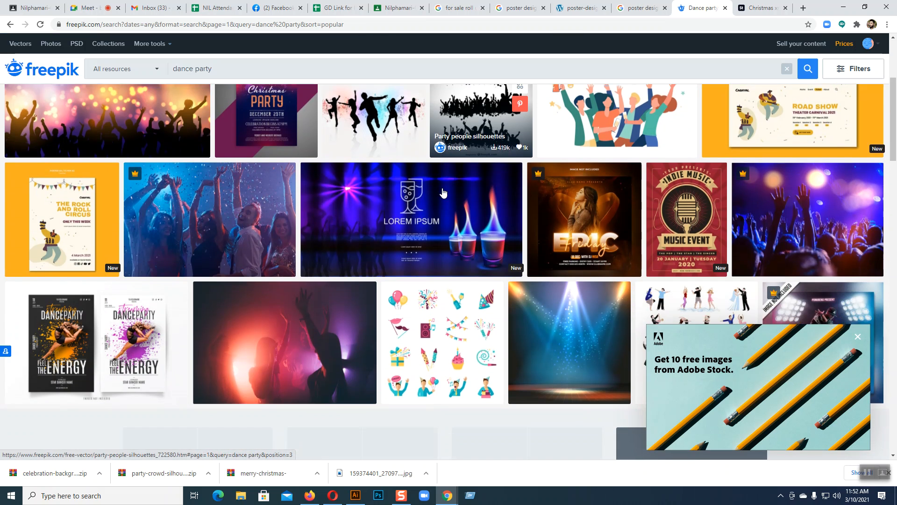
scroll(443, 192, "down", 1)
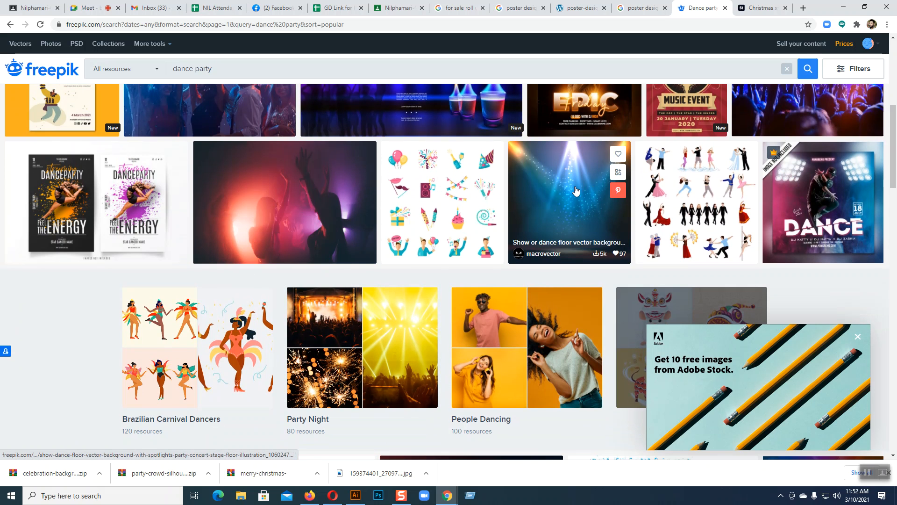
scroll(571, 193, "down", 7)
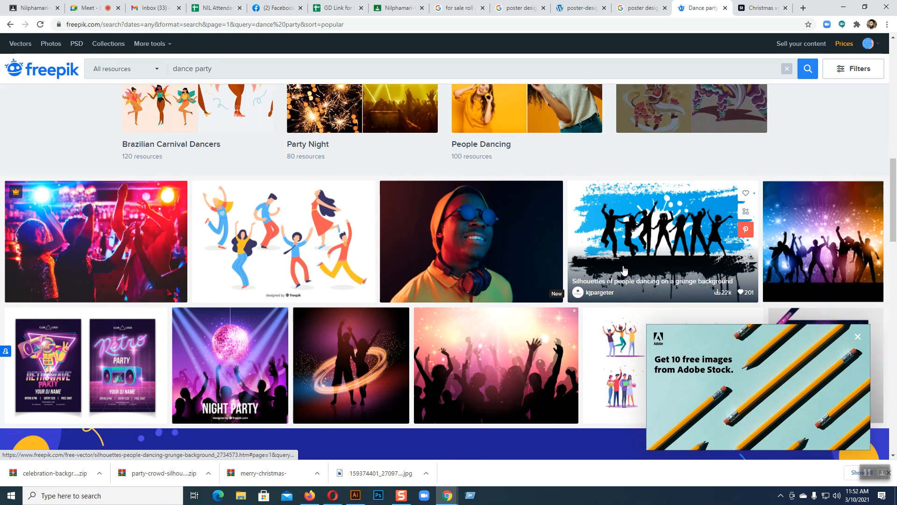
scroll(492, 215, "down", 2)
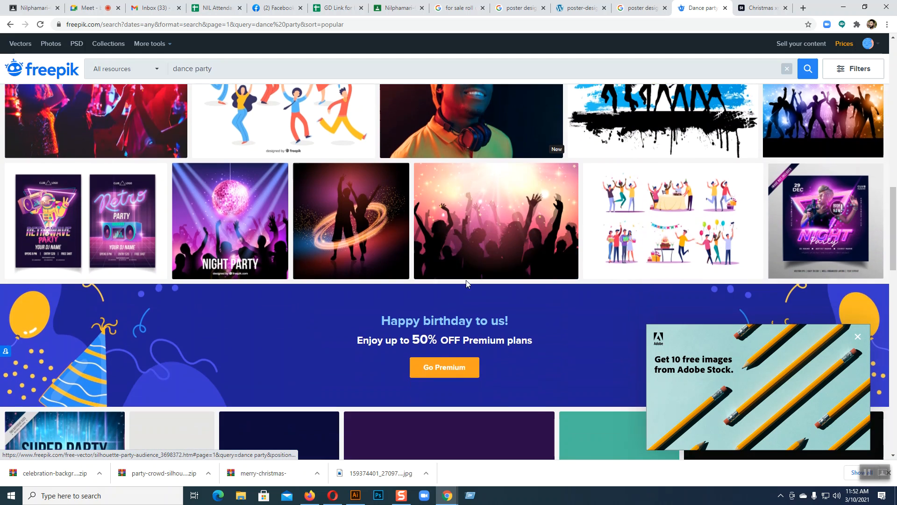
left_click(524, 221)
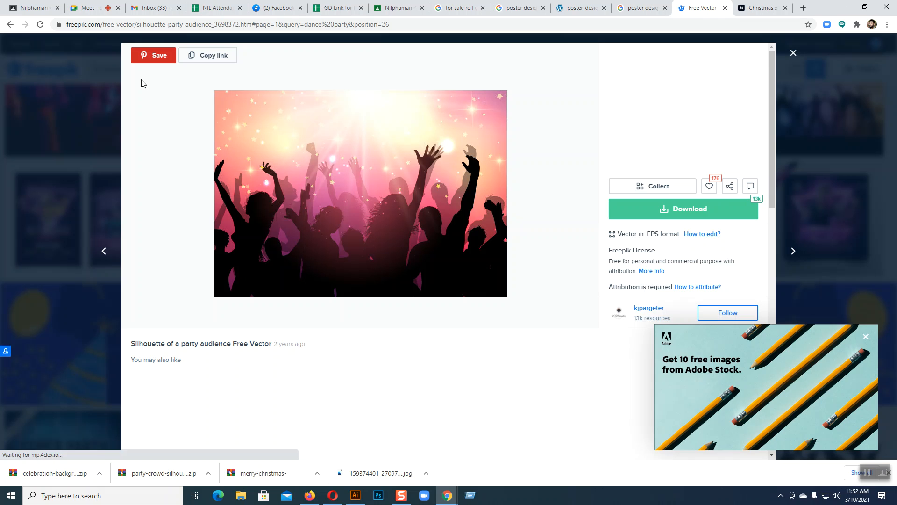
left_click(792, 53)
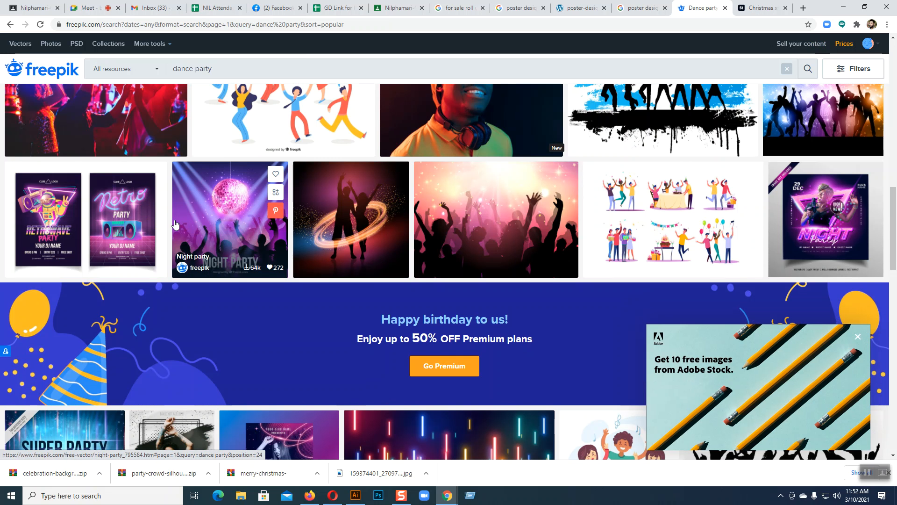
Find the "Music poster template with woman dancing" vector among the dance party results and download it for free with attribution.
scroll(543, 229, "down", 6)
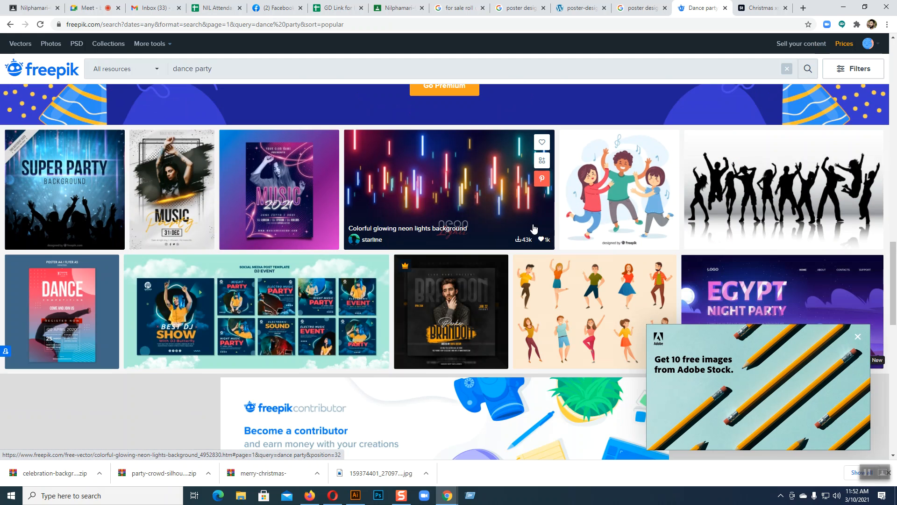
left_click(280, 184)
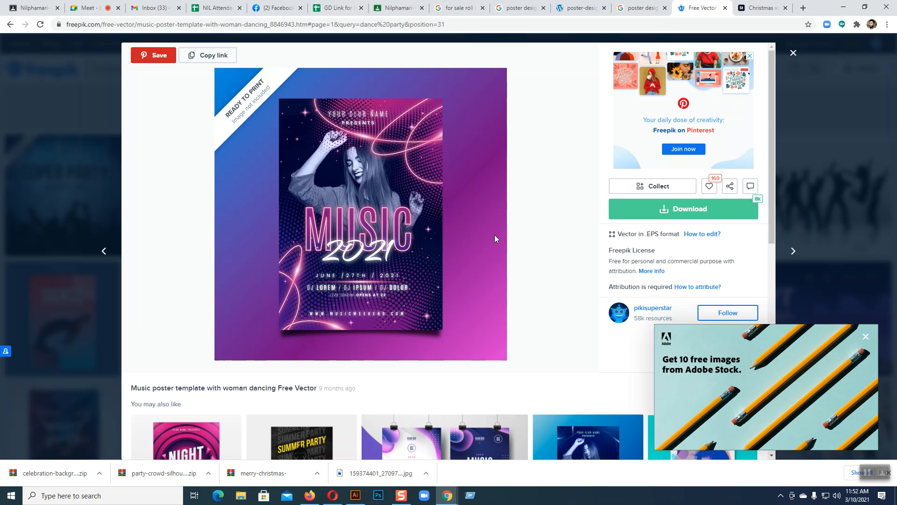
left_click(679, 212)
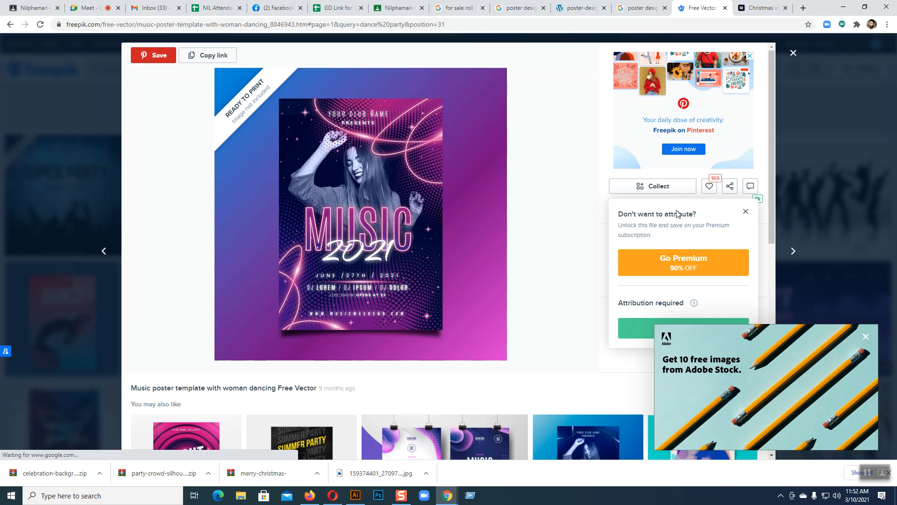
left_click(647, 326)
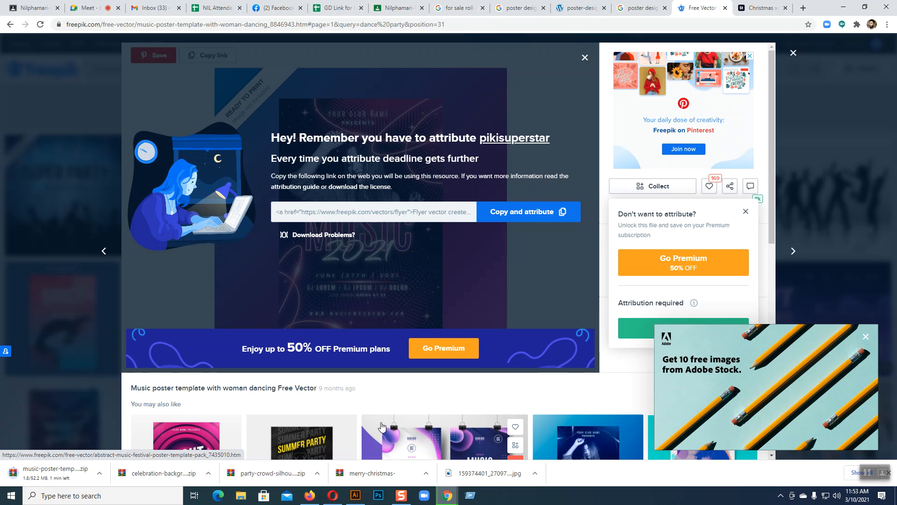
Examine the similar party and music posters suggested for the music poster template.
scroll(513, 316, "down", 6)
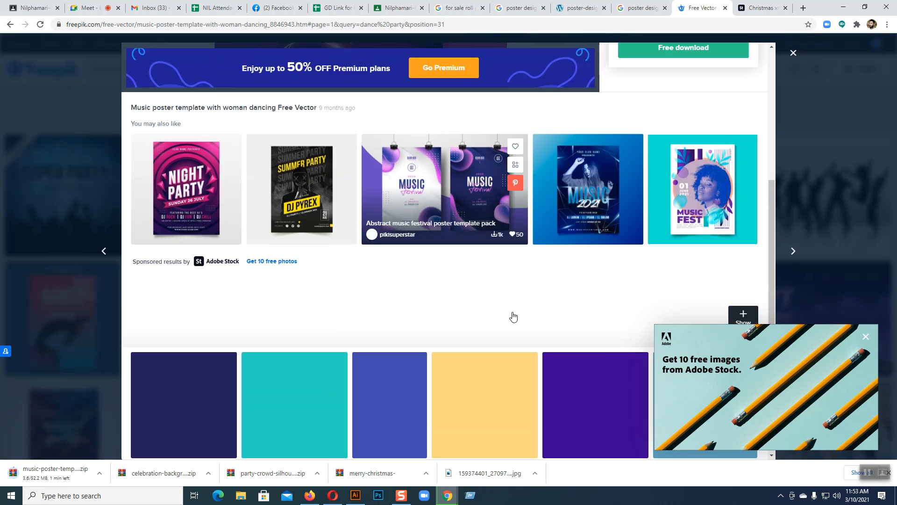
scroll(513, 316, "down", 2)
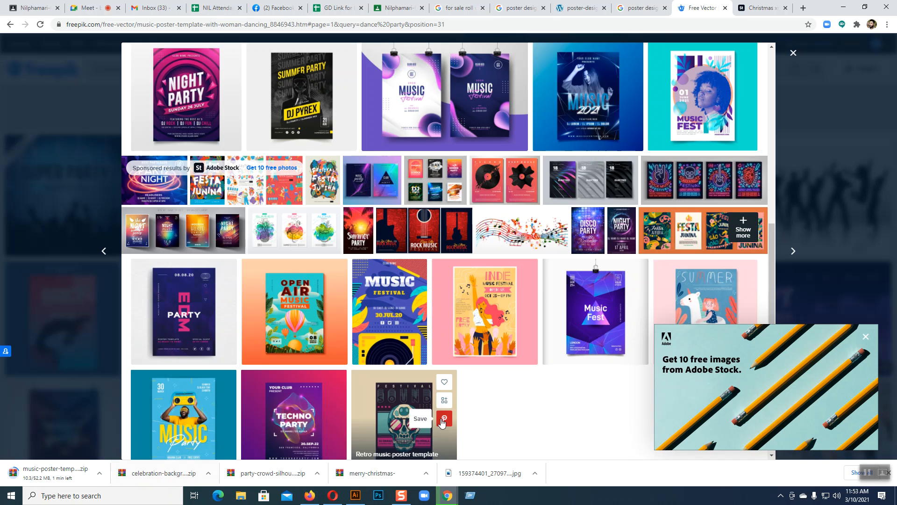
scroll(495, 409, "up", 5)
scroll(496, 409, "up", 3)
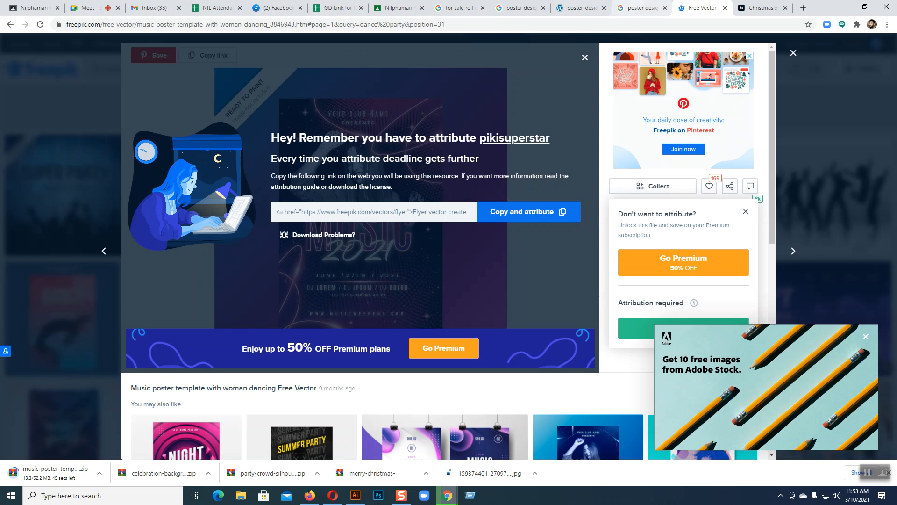
Review the Adobe Stock page of the red glitter Christmas background, and return to the Freepik music poster template.
left_click(767, 6)
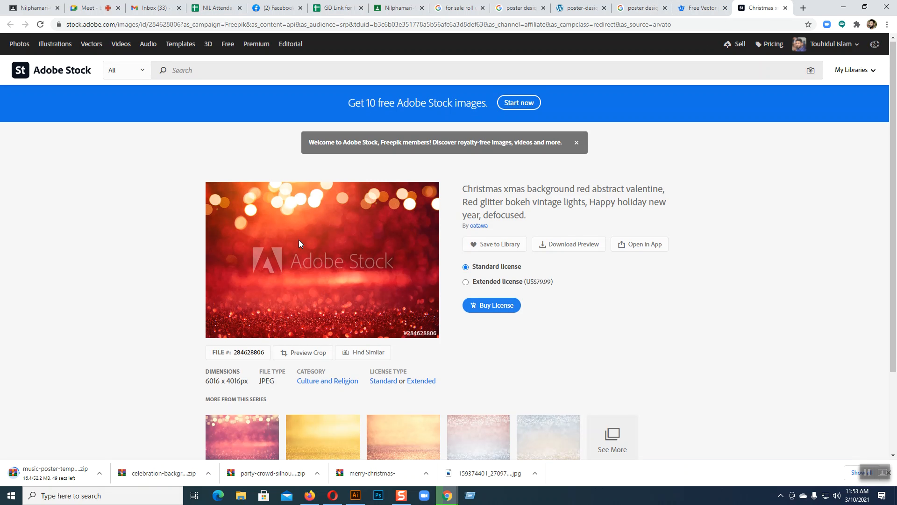
scroll(299, 240, "down", 3)
scroll(351, 222, "up", 3)
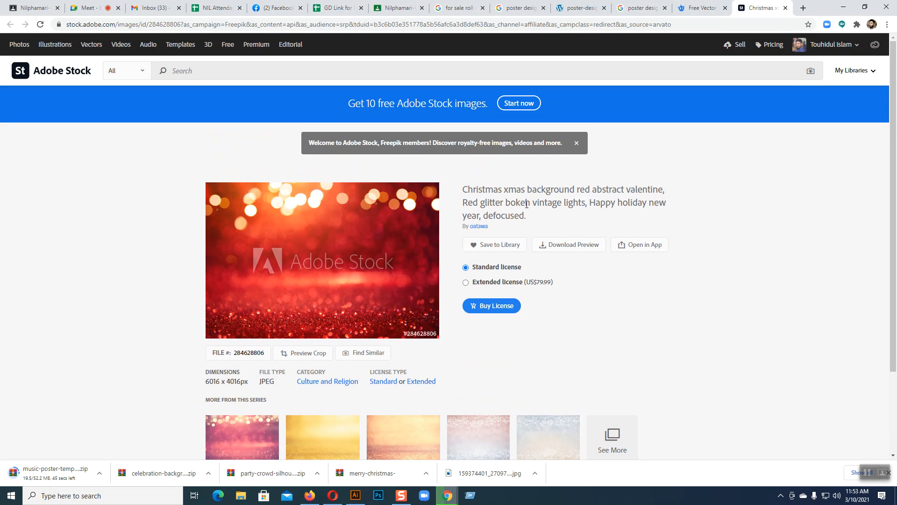
left_click(701, 8)
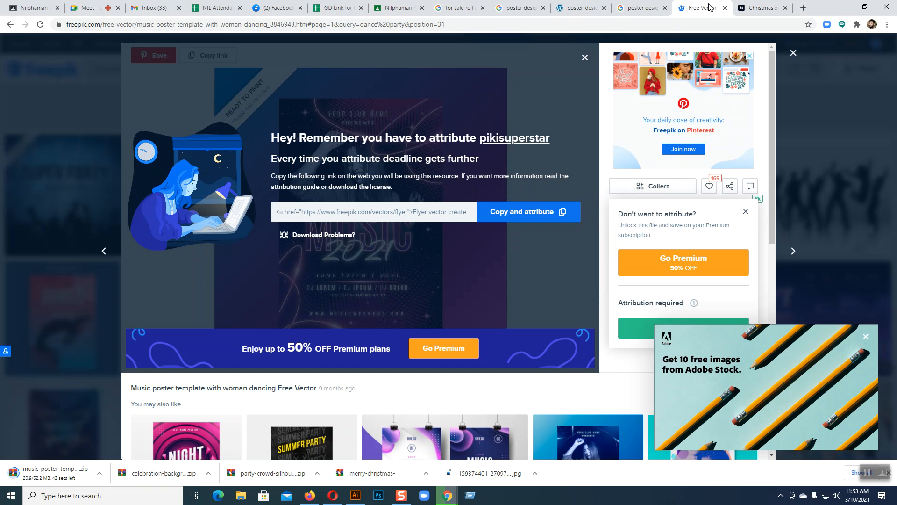
Return to the dance party results, open the "Silhouette of a party audience" vector, and download it for free with attribution.
left_click(791, 54)
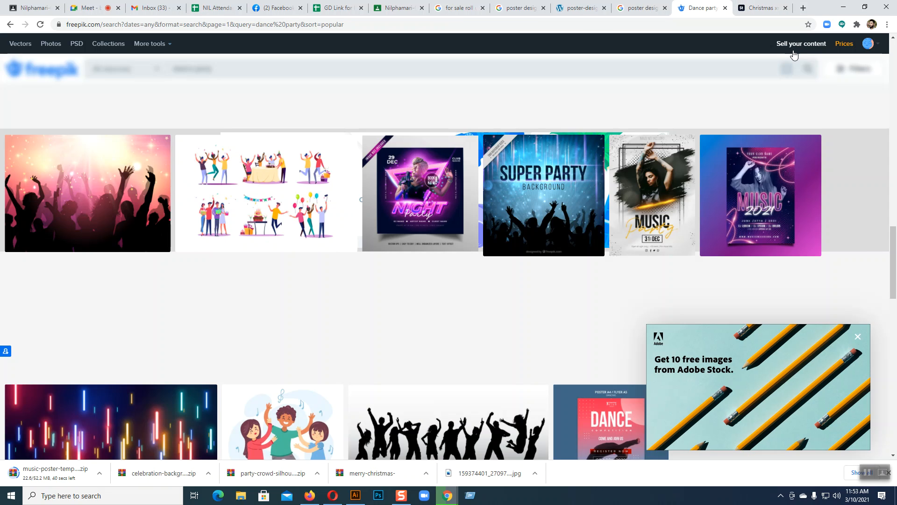
scroll(455, 229, "up", 6)
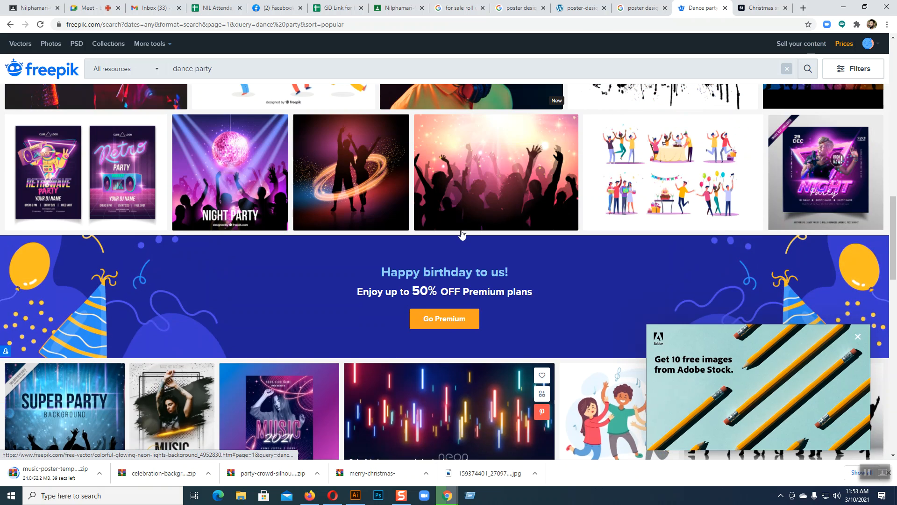
left_click(495, 208)
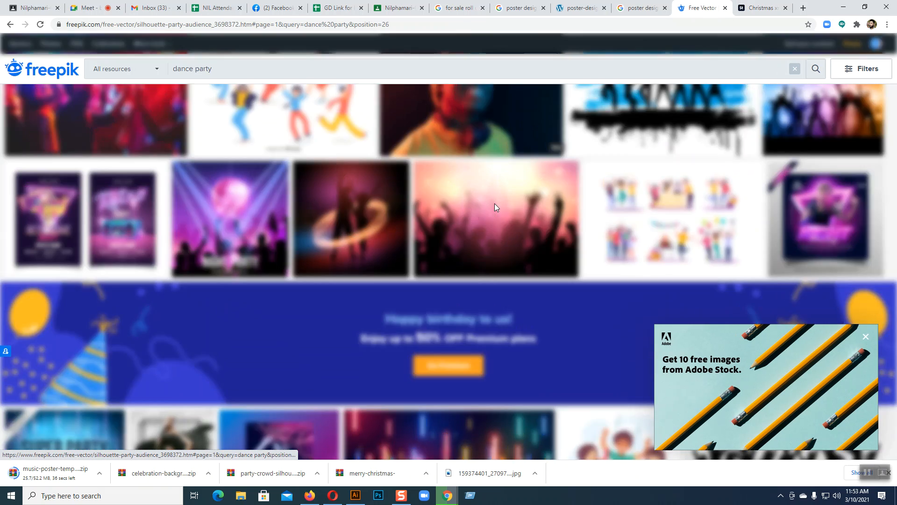
scroll(564, 207, "down", 1)
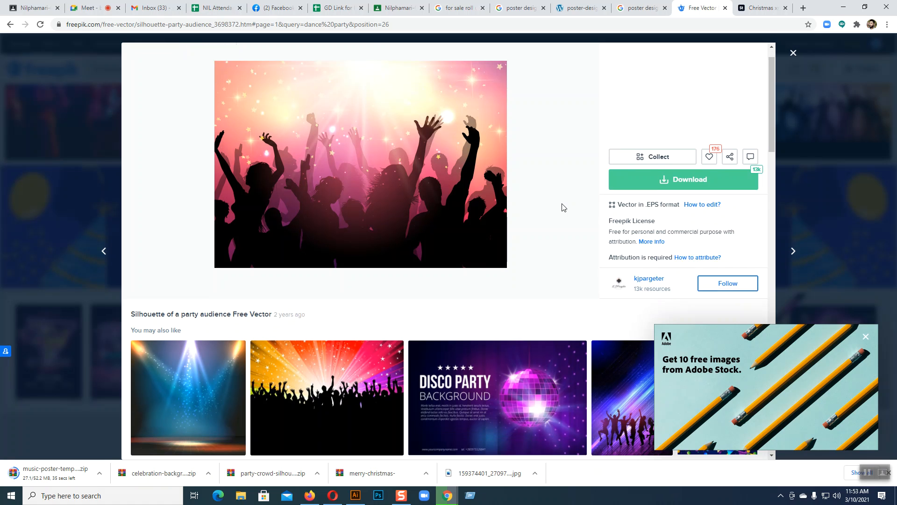
scroll(563, 208, "up", 1)
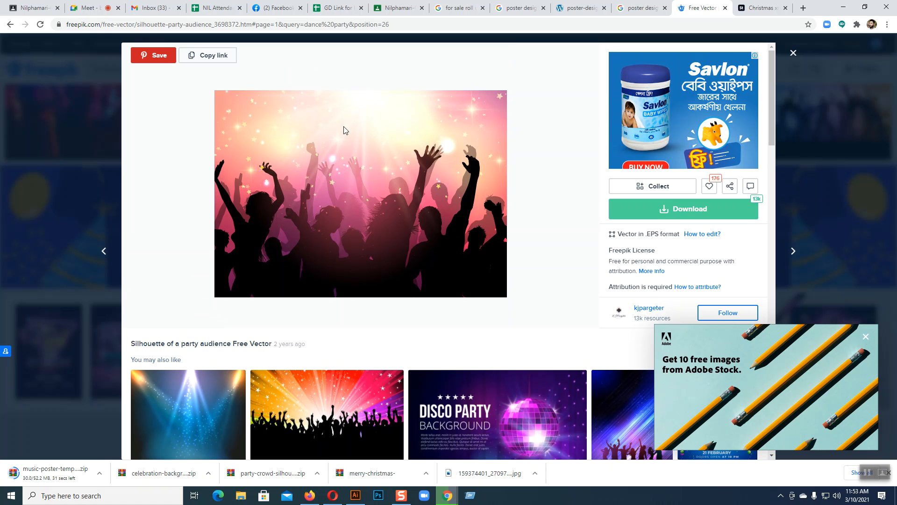
left_click(674, 216)
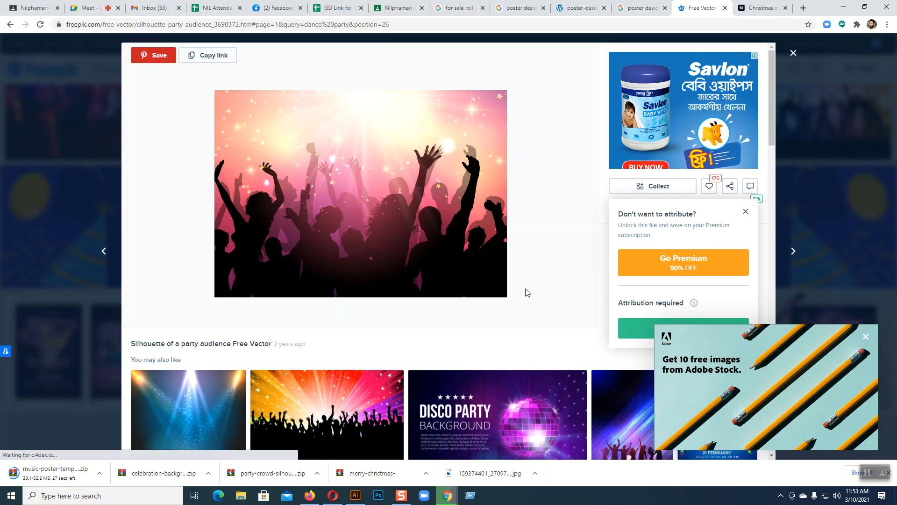
Look through the similar party backgrounds suggested for the silhouette vector.
scroll(526, 292, "down", 6)
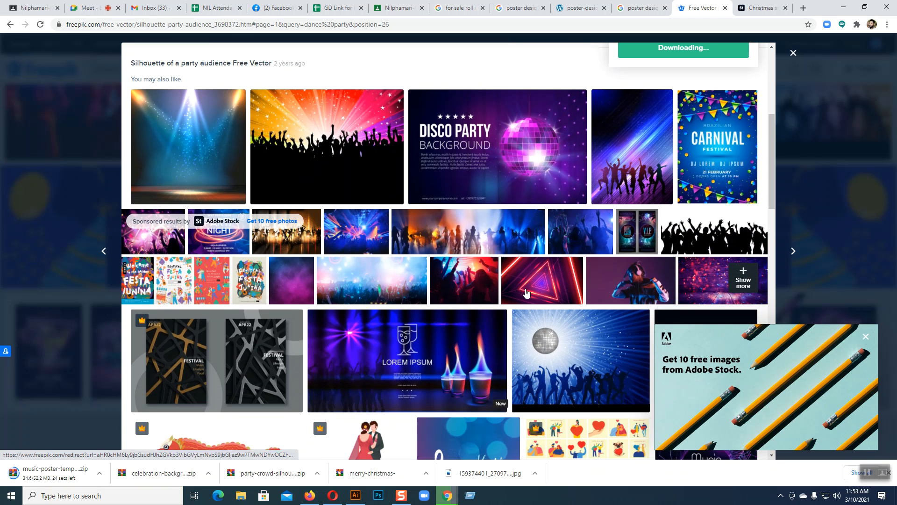
scroll(526, 288, "down", 5)
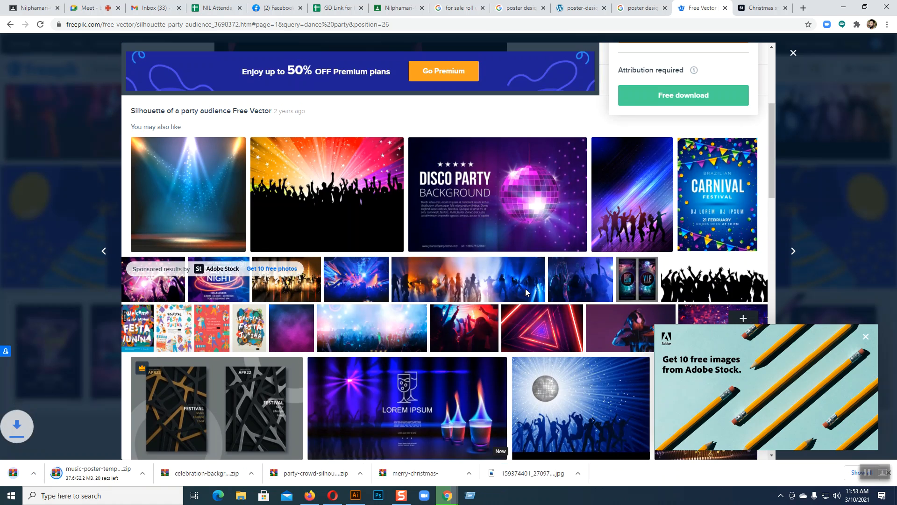
scroll(527, 294, "up", 2)
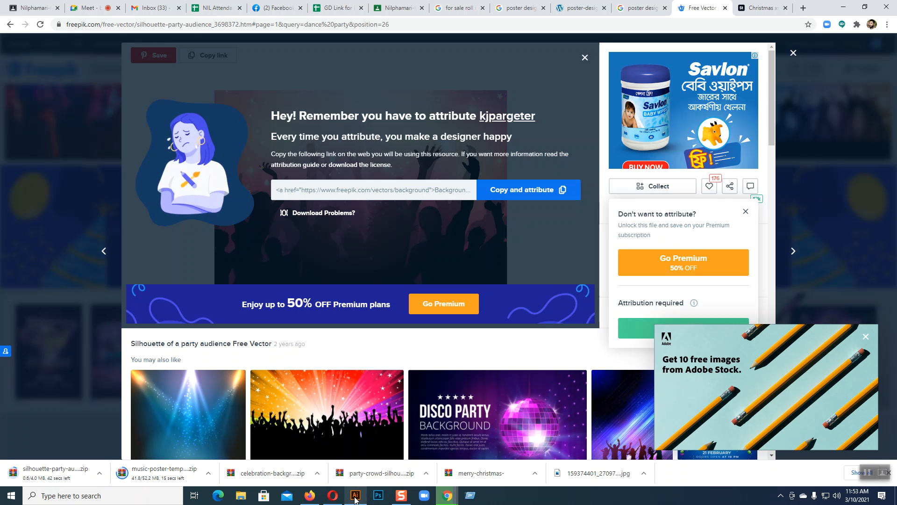
left_click(355, 499)
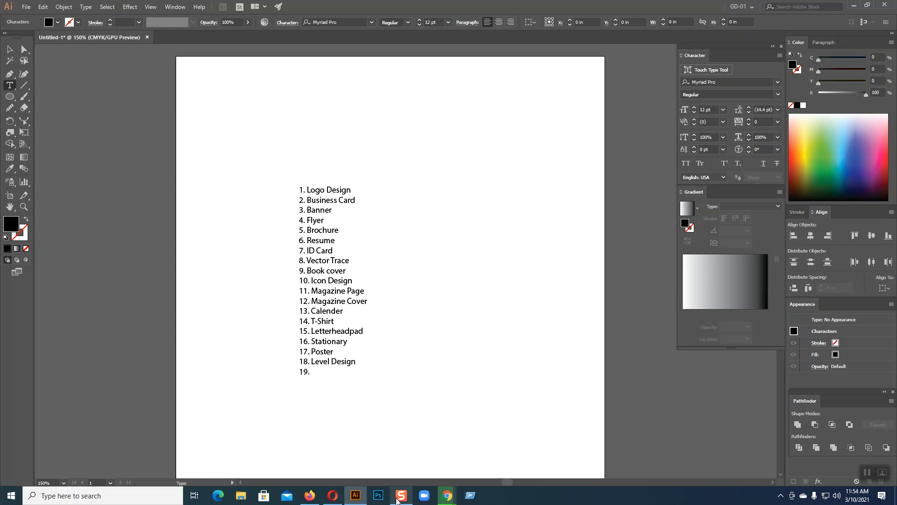
mouse_move(450, 499)
left_click(396, 455)
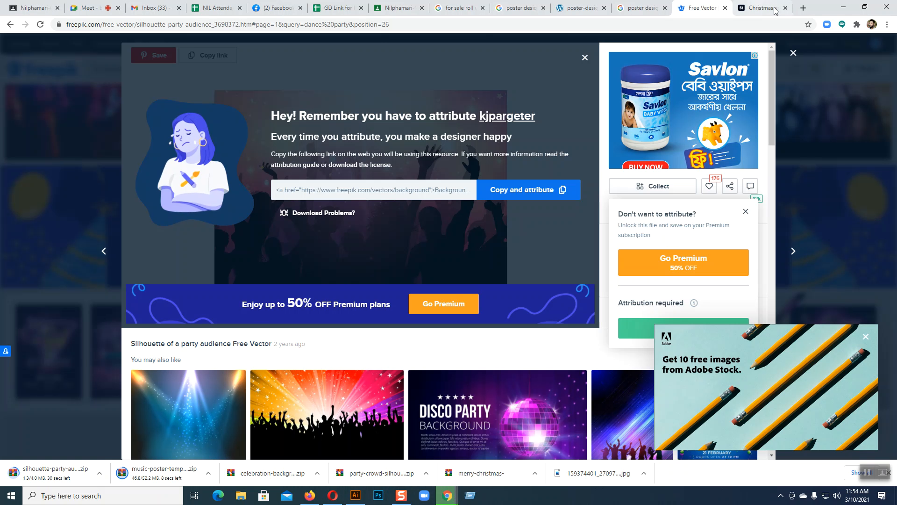
Close the silhouette preview and browse the dance party results back to the first row of resources.
left_click(792, 54)
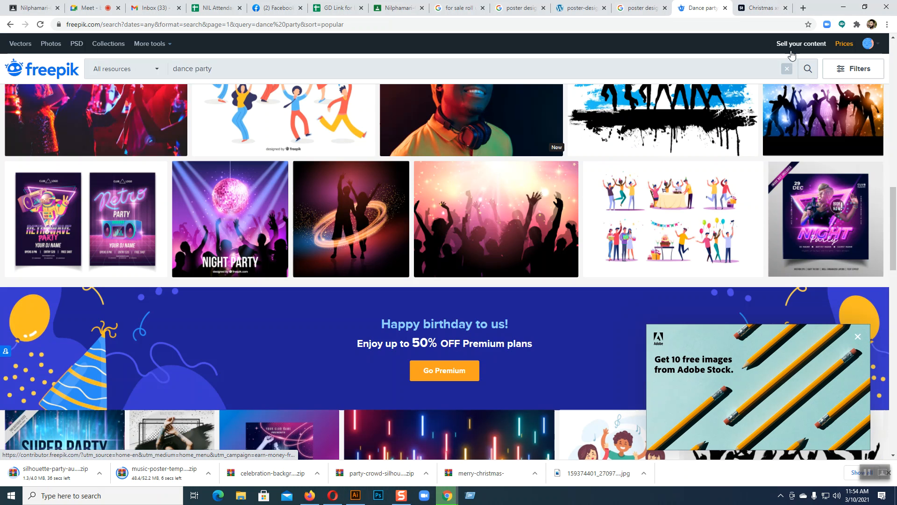
scroll(471, 239, "down", 10)
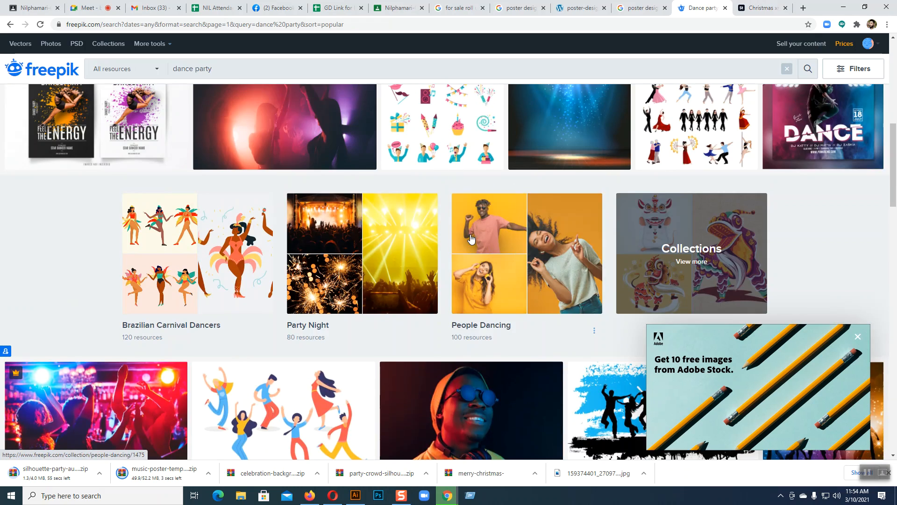
scroll(471, 239, "up", 4)
scroll(471, 240, "up", 5)
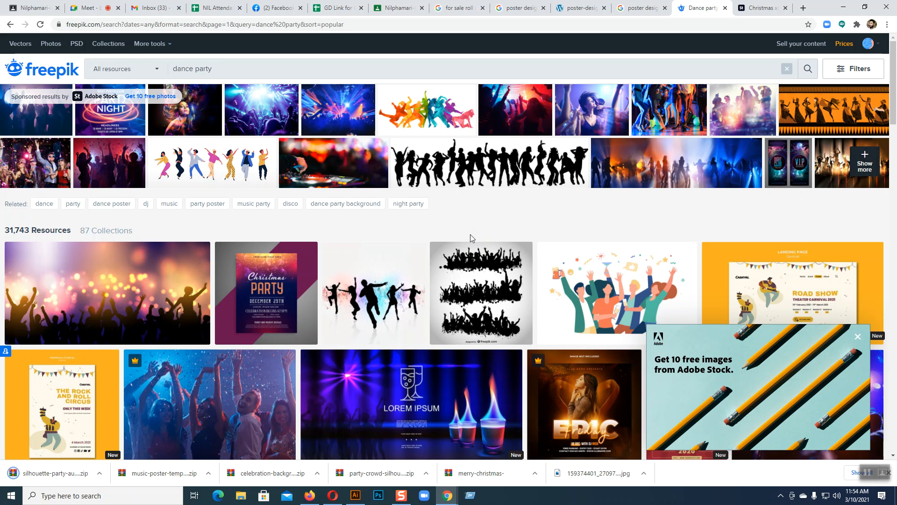
mouse_move(422, 413)
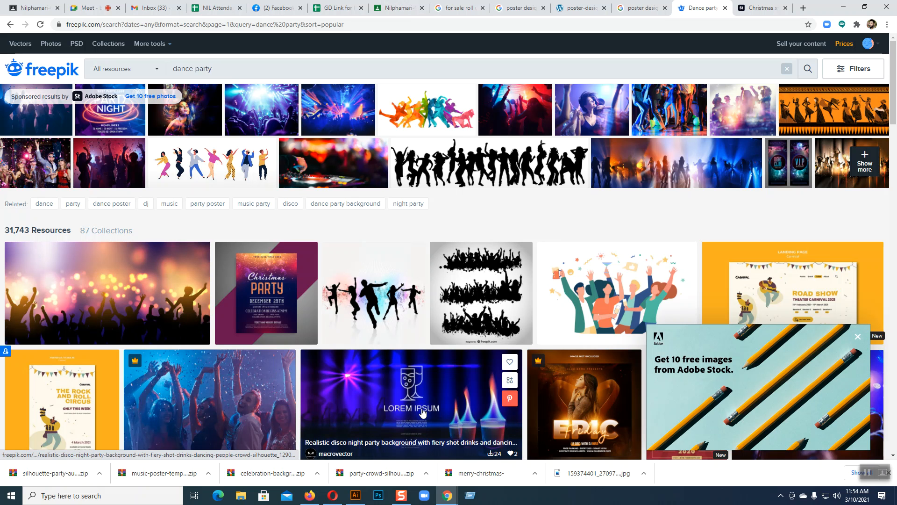
Switch to Illustrator and create a CMYK Letter document, 8.5 x 11 in, with a 0.125 in bleed on all sides.
left_click(355, 495)
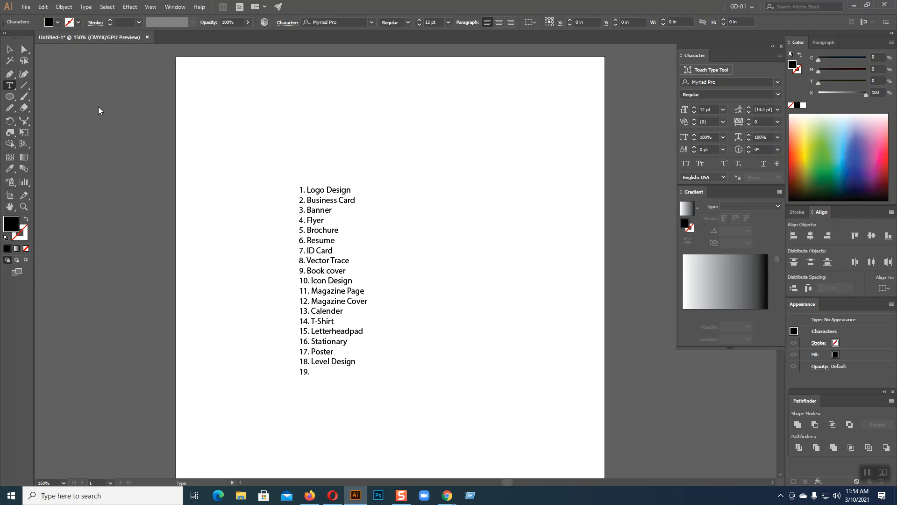
left_click(29, 8)
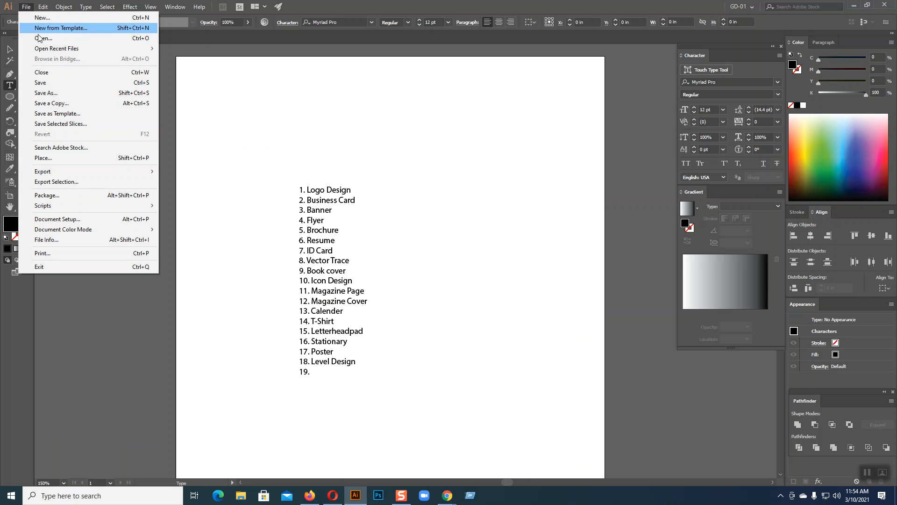
left_click(41, 20)
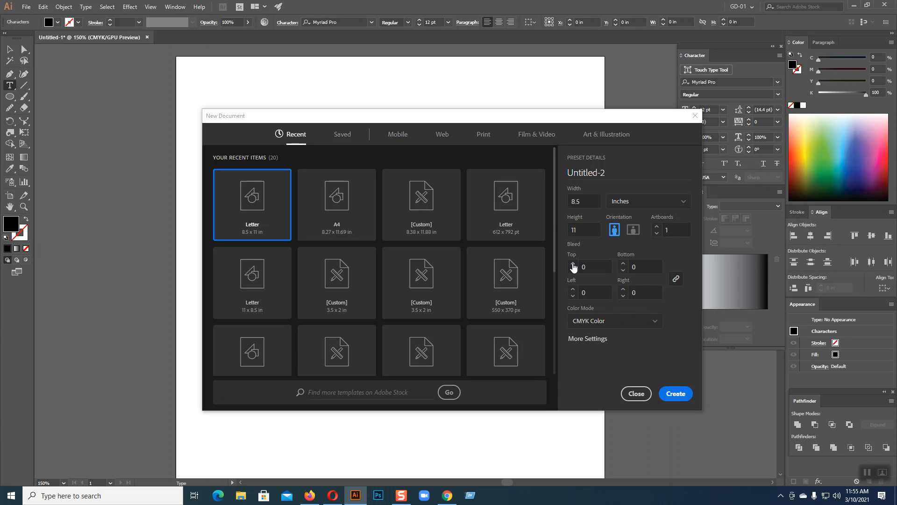
left_click(573, 264)
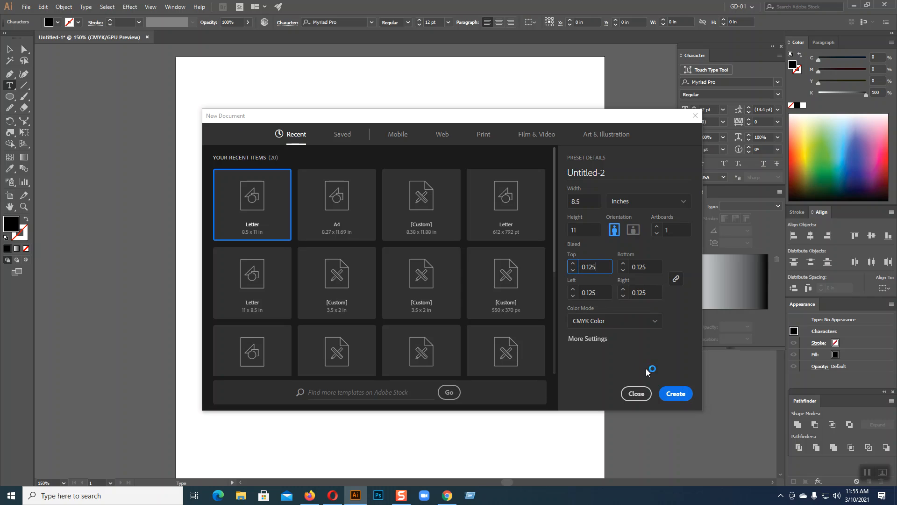
left_click(574, 264)
left_click(671, 395)
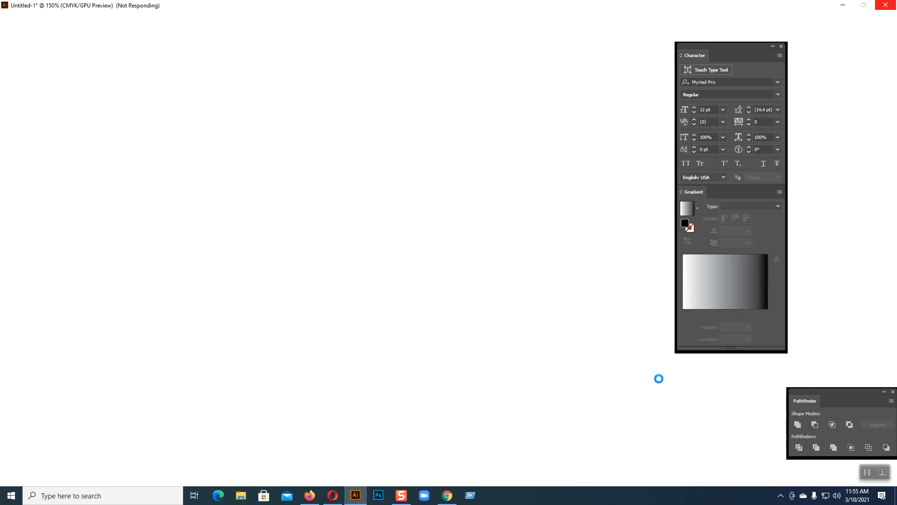
mouse_move(449, 497)
left_click(452, 500)
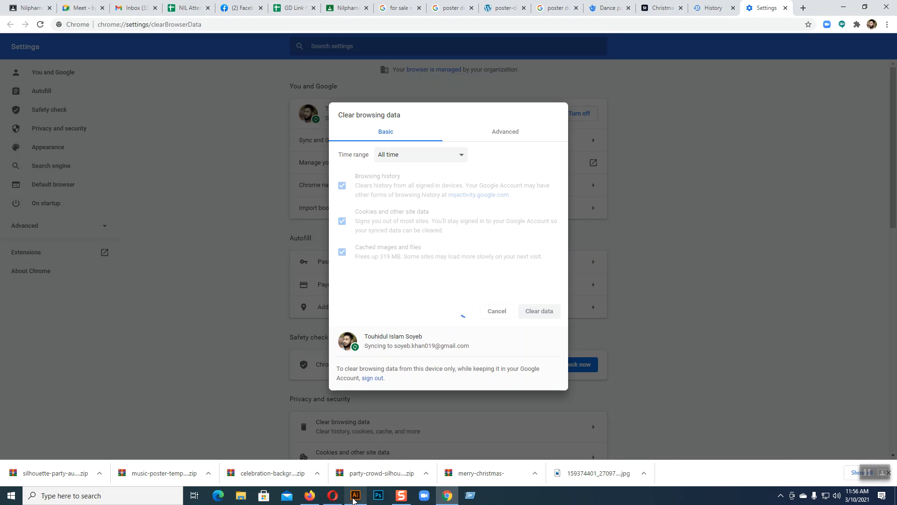
left_click(355, 499)
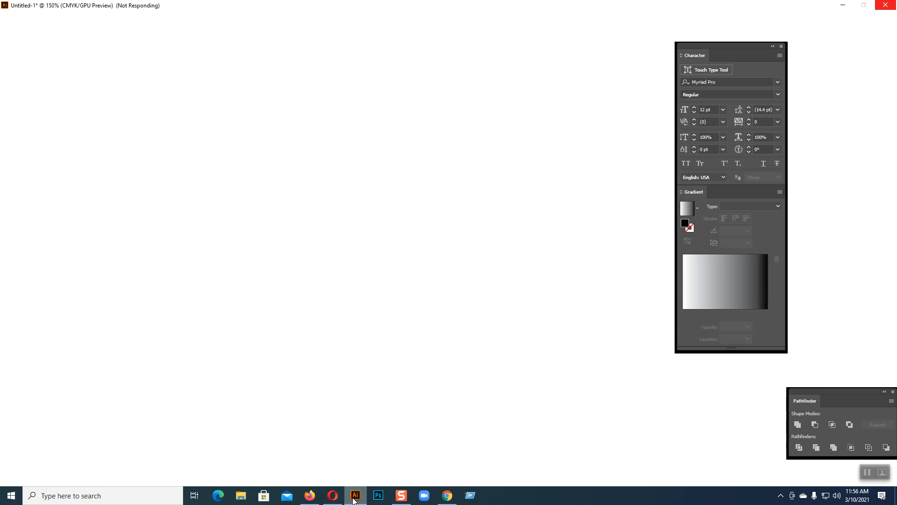
left_click(446, 499)
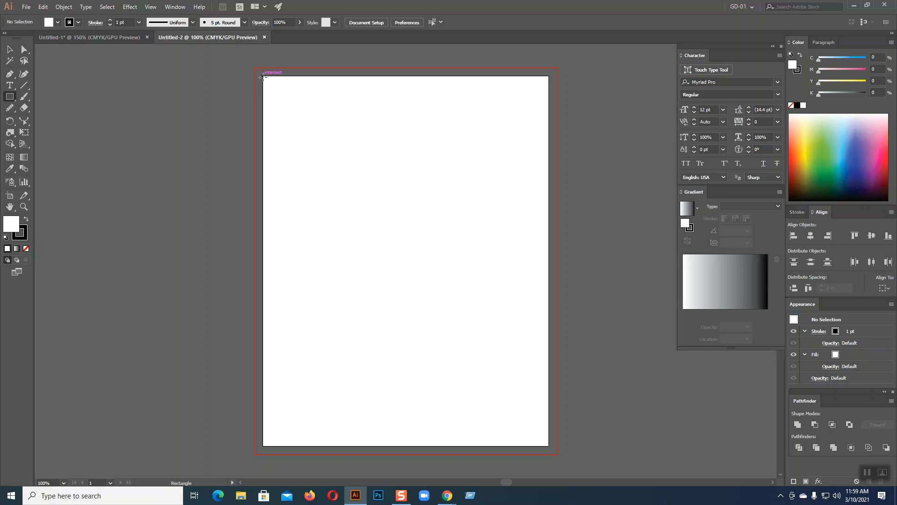
Draw an 8.5 x 11 in rectangle covering the whole artboard and give it a black fill with no stroke.
left_click_drag(263, 76, 549, 445)
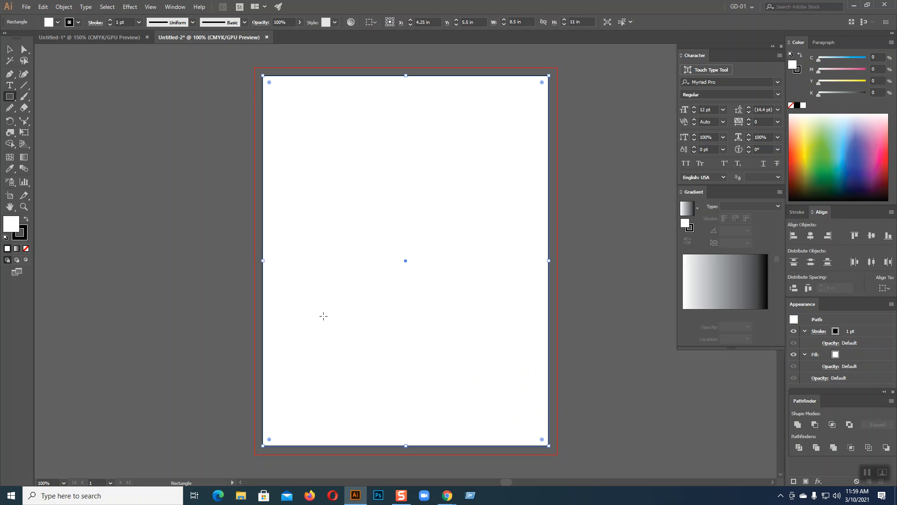
left_click(26, 220)
left_click(23, 235)
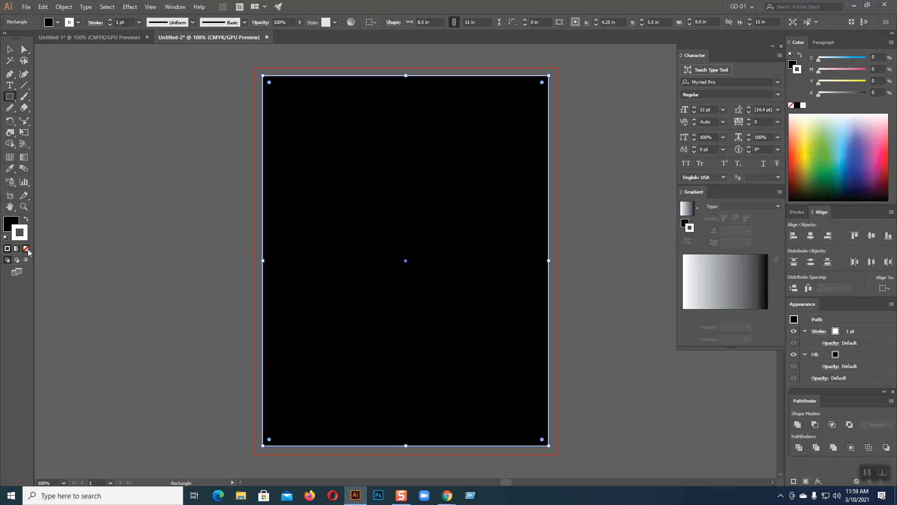
left_click(26, 248)
left_click(13, 225)
Offset the rectangle's path by -0.25 in with miter joins.
left_click(66, 8)
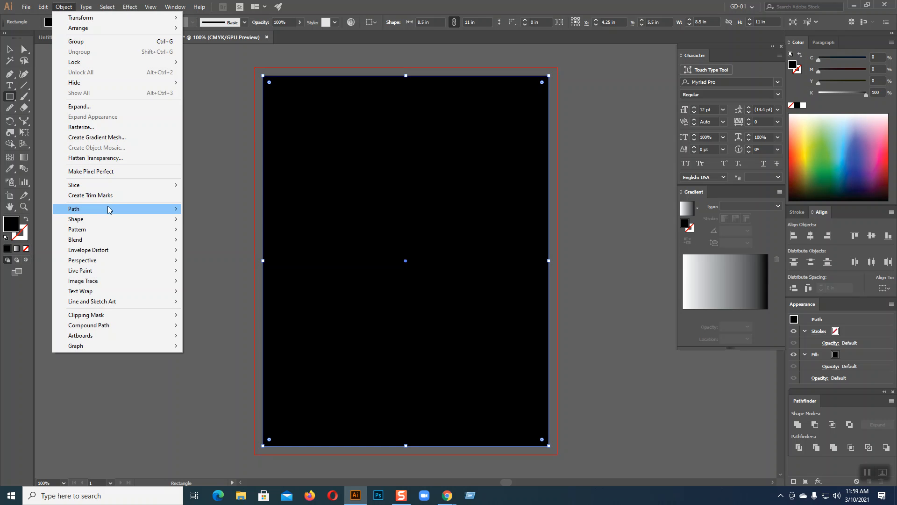
mouse_move(108, 209)
left_click(236, 243)
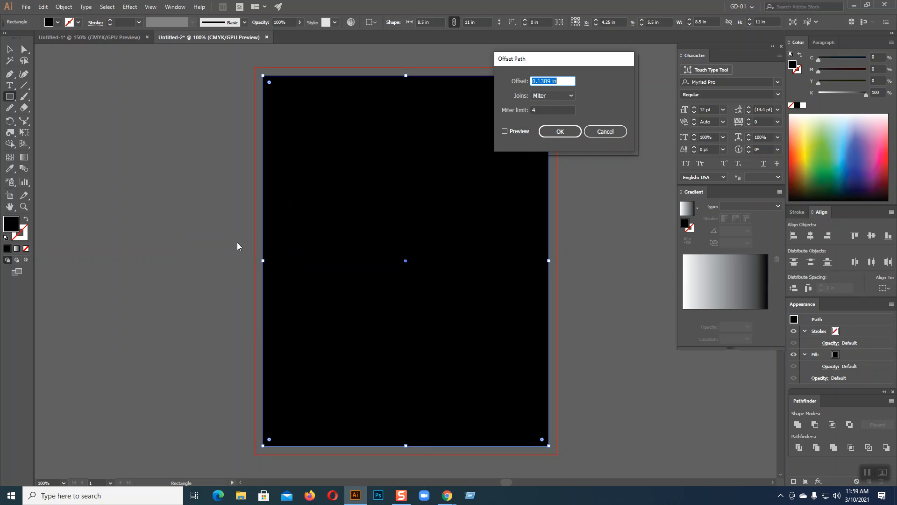
left_click_drag(552, 81, 514, 85)
type("-0.25in")
left_click(505, 131)
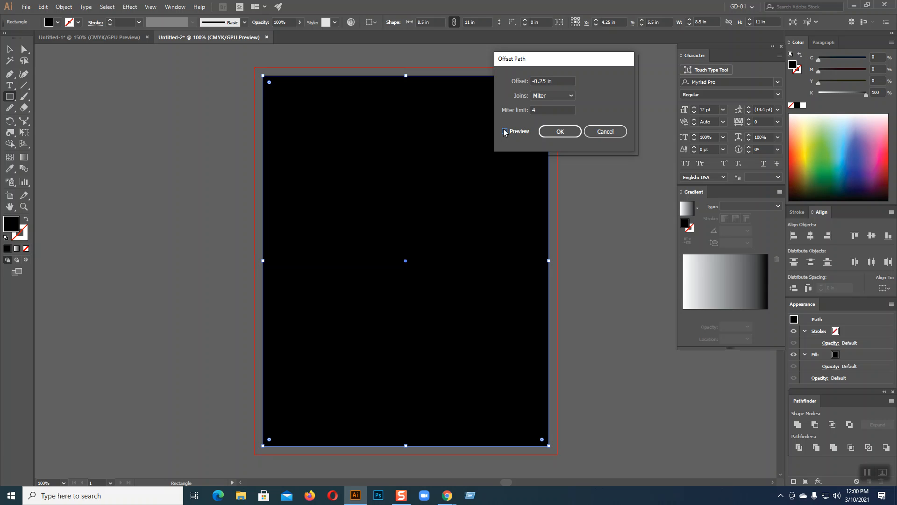
left_click(559, 131)
Convert the inset rectangle into a margin guide and delete the full-size black rectangle.
key("ctrl+shift+a")
key("v")
left_click(398, 180)
key("Delete")
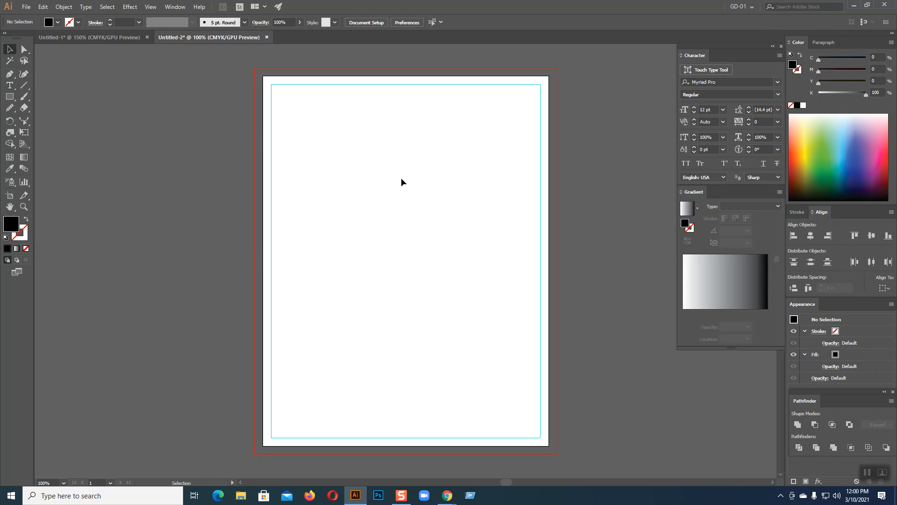
Start opening a file, browse to the Downloads folder, and select the silhouette-party-audience archive.
left_click(26, 6)
left_click(39, 39)
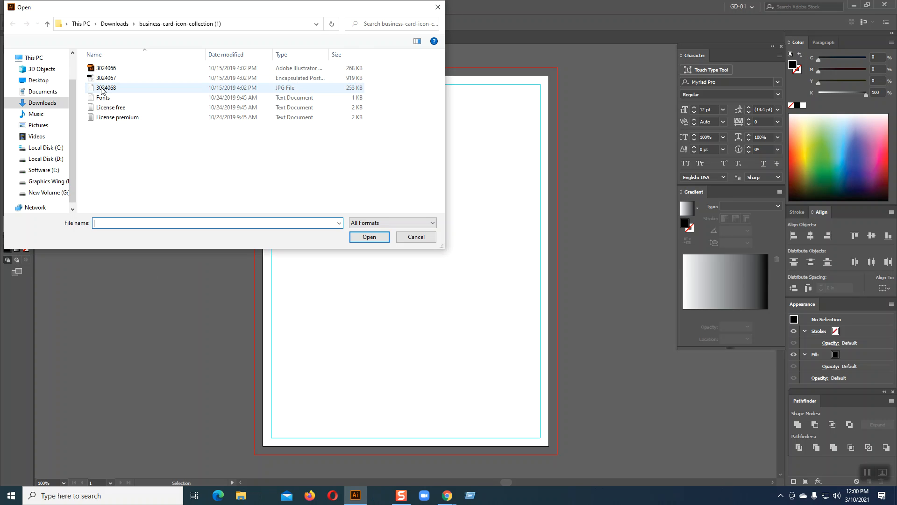
left_click(38, 136)
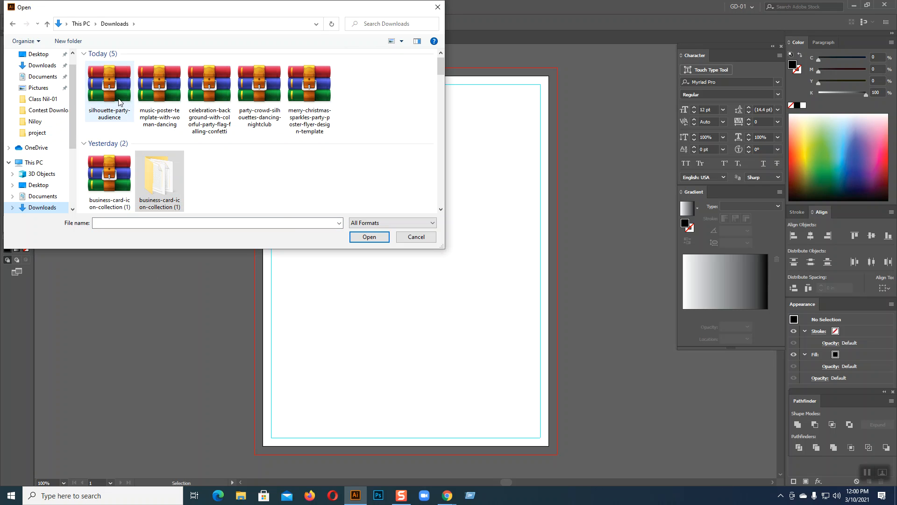
left_click(115, 95)
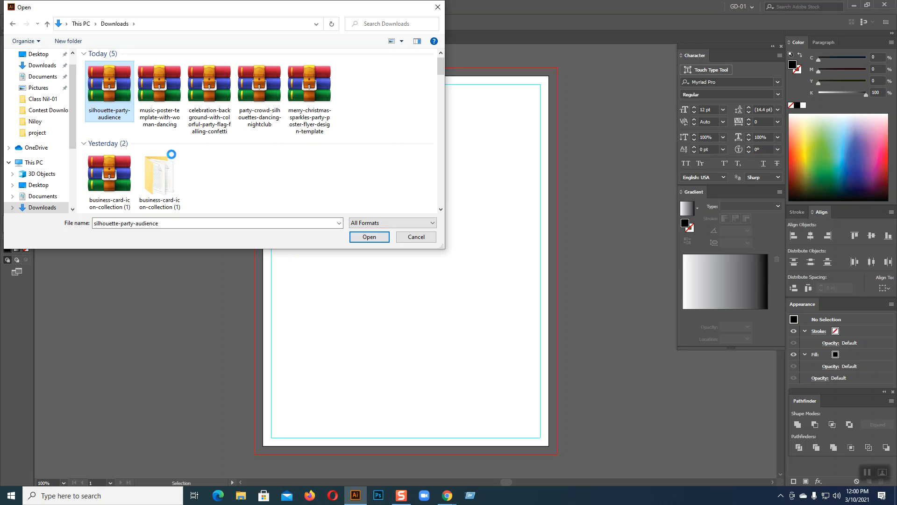
Run the Windows "tree" command twice.
left_click(474, 501)
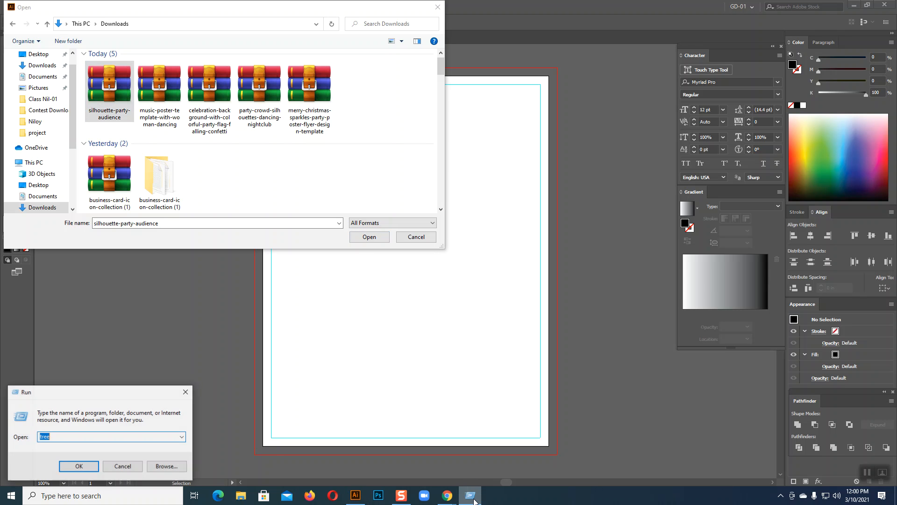
left_click(83, 460)
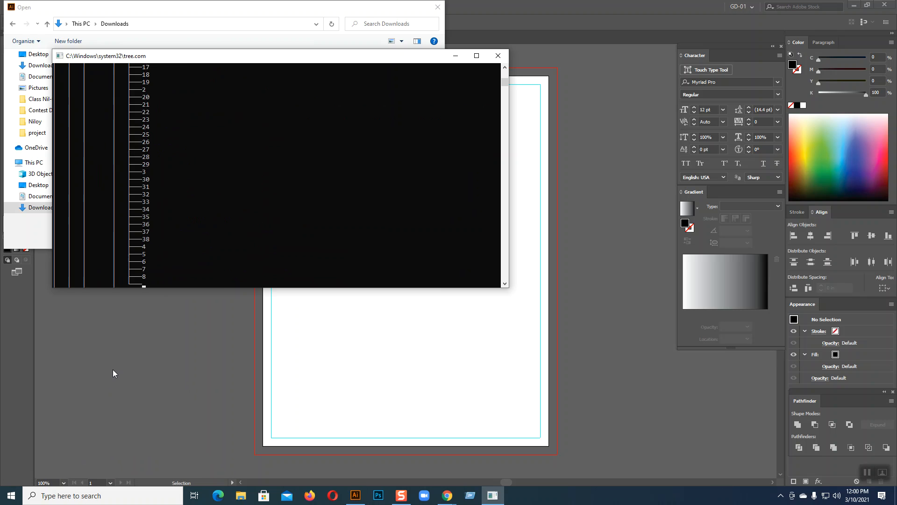
left_click(470, 500)
left_click(67, 465)
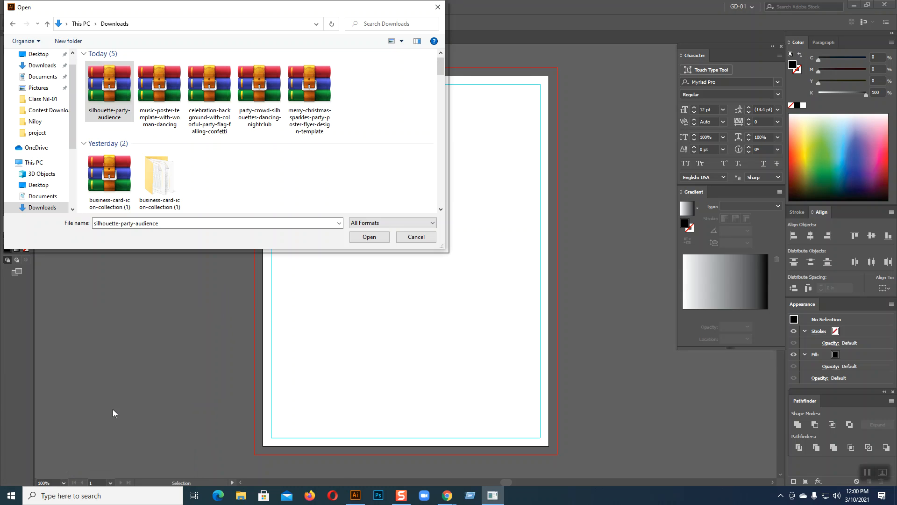
Extract the silhouette-party-audience, music-poster-template-with-woman-dancing and celebration-background-with-colorful-party-flag-falling-confetti archives, each into a folder of its own name.
right_click(112, 103)
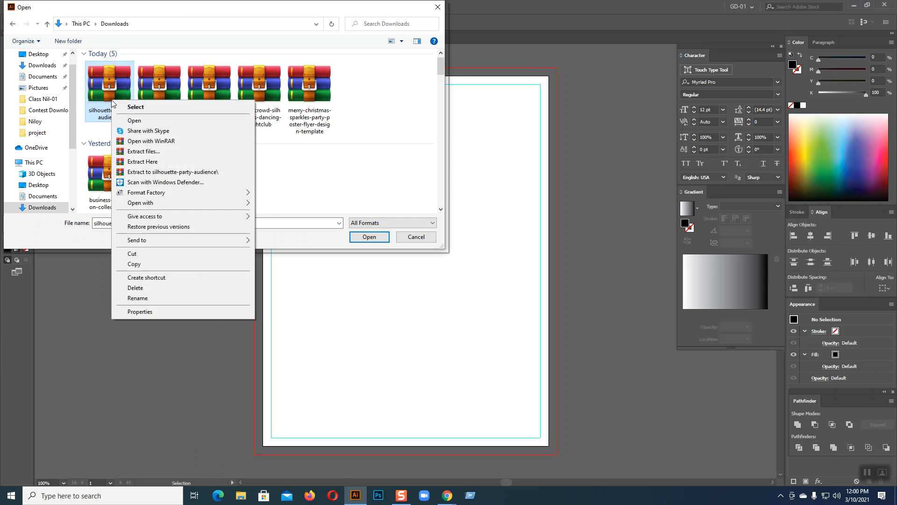
left_click(164, 173)
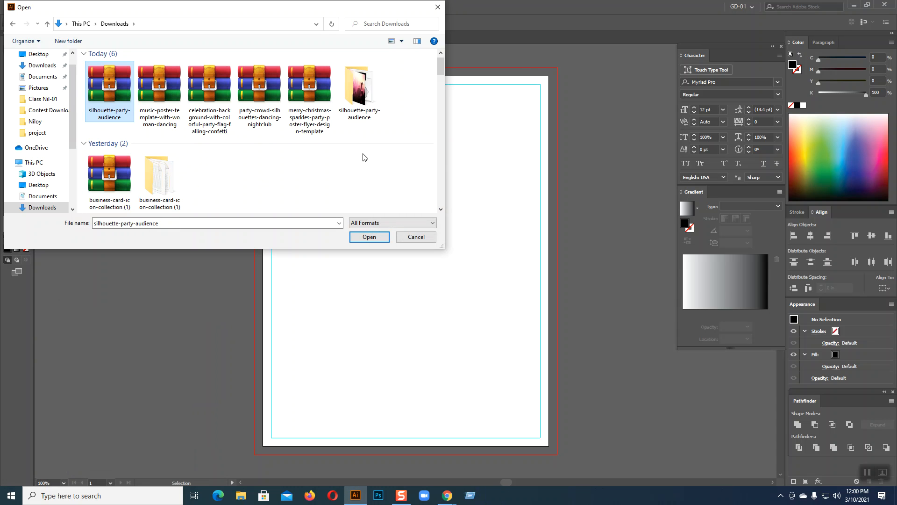
right_click(153, 90)
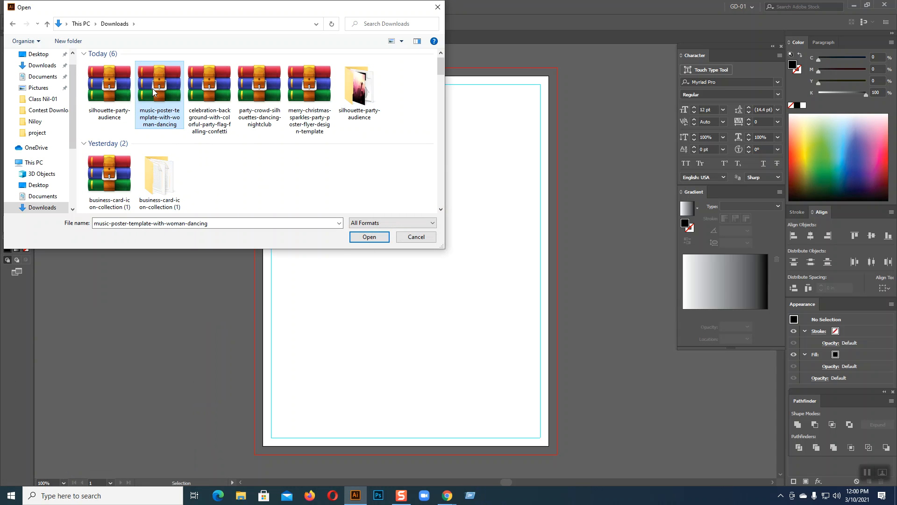
left_click(190, 162)
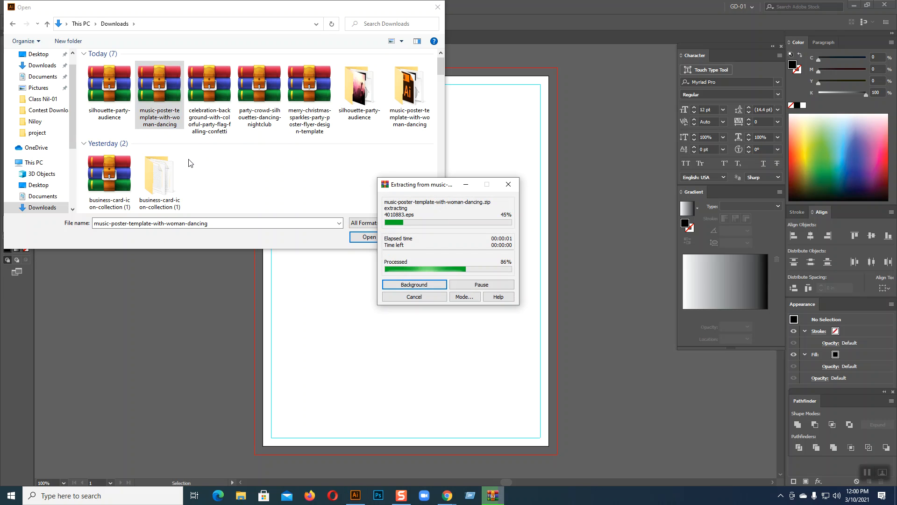
right_click(217, 83)
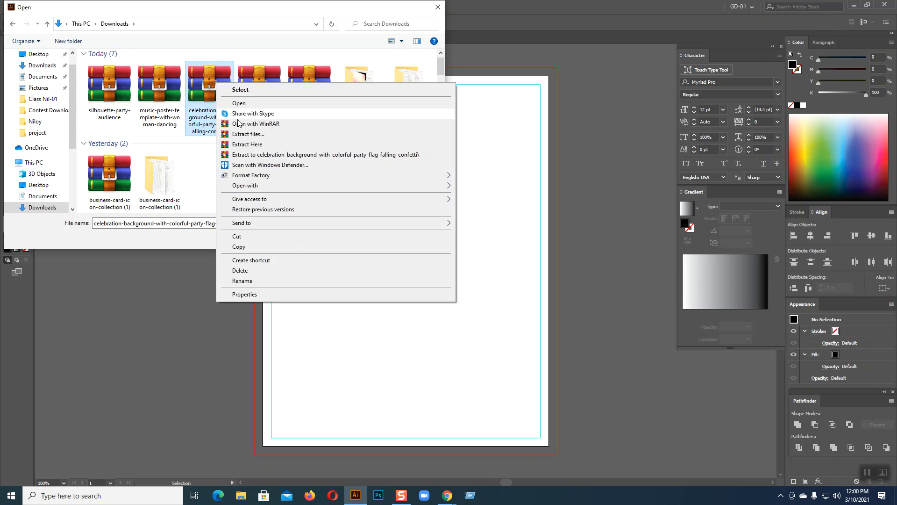
left_click(247, 154)
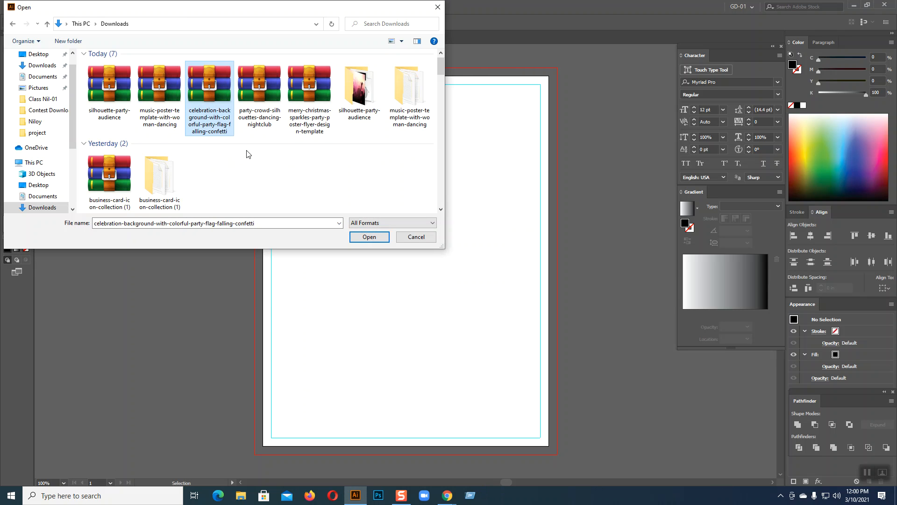
Extract the party-crowd-silhouettes-dancing-nightclub and merry-christmas-sparkles-party-poster-flyer-design-template archives into folders named after them.
right_click(255, 84)
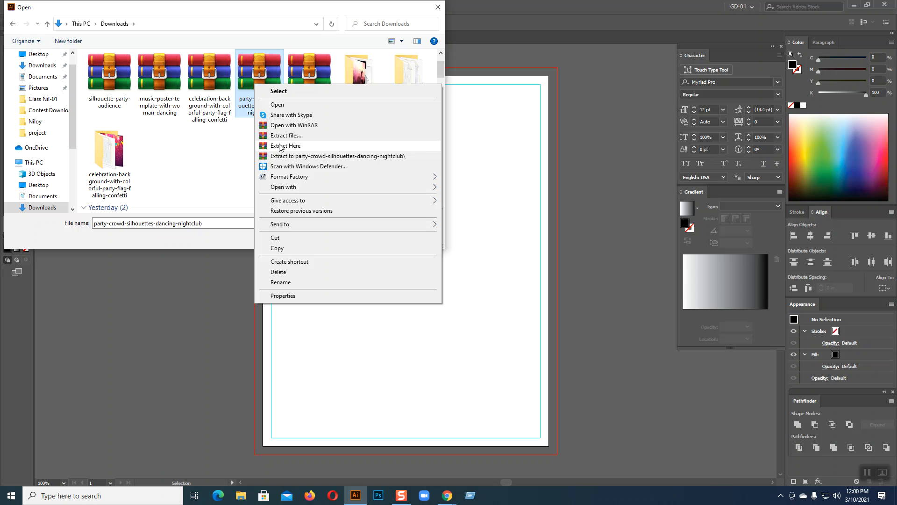
left_click(286, 156)
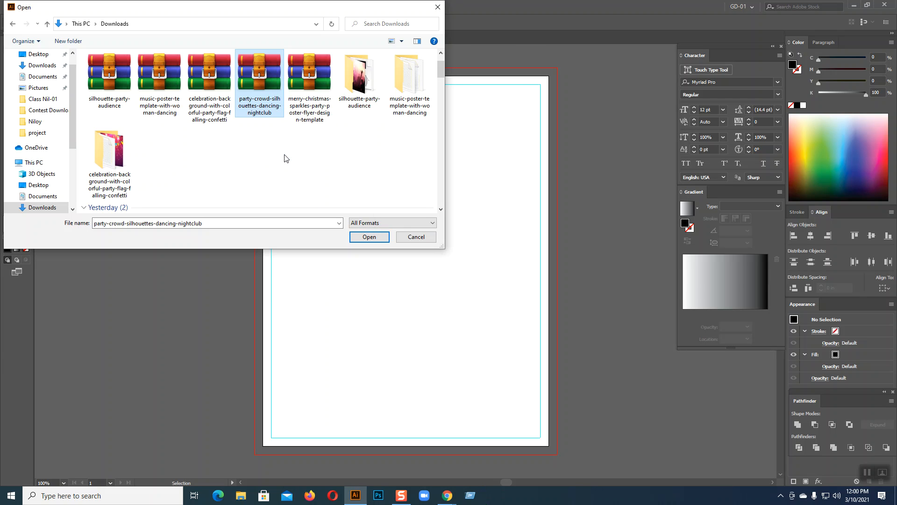
right_click(301, 114)
left_click(332, 158)
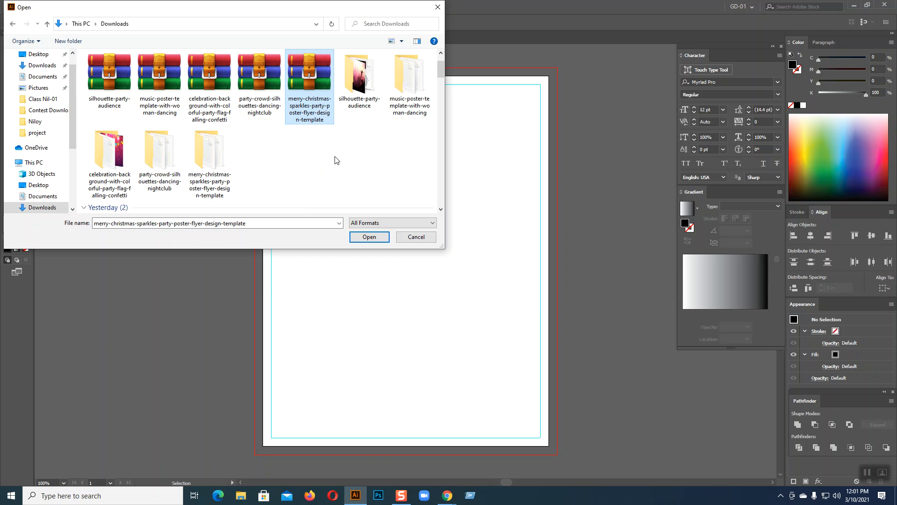
left_click(338, 169)
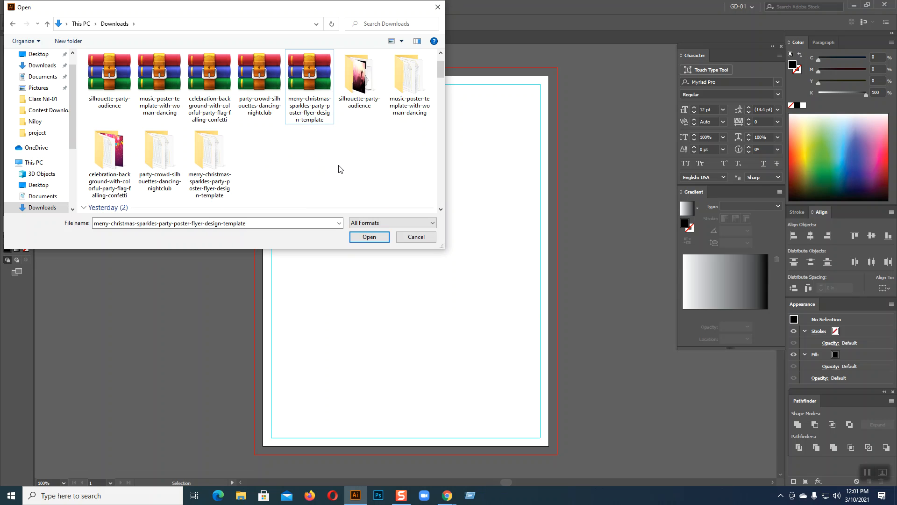
Go into the extracted merry-christmas-sparkles-party-poster-flyer-design-template folder and select the 16161 Encapsulated PostScript file.
double_click(221, 159)
left_click(114, 70)
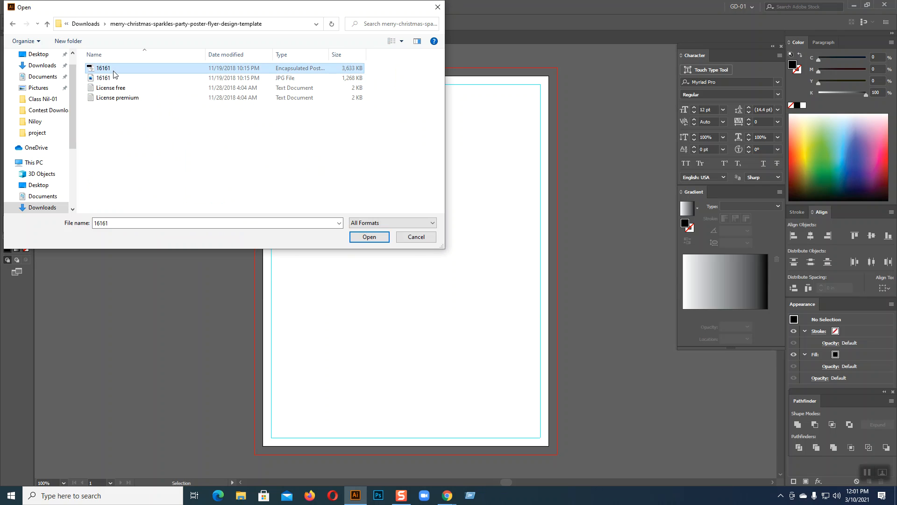
Open the 16161 EPS file from the merry-christmas-sparkles poster folder and ungroup its whole artwork.
left_click(369, 237)
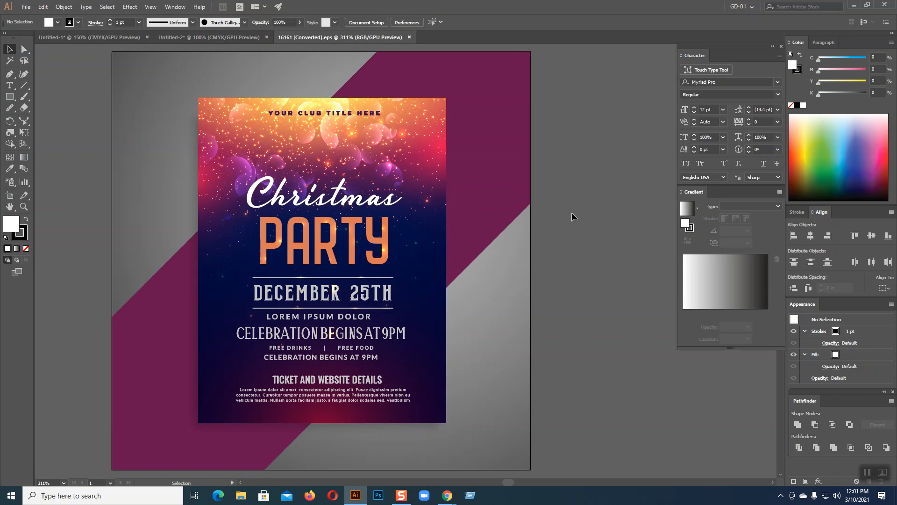
key("ctrl+minus")
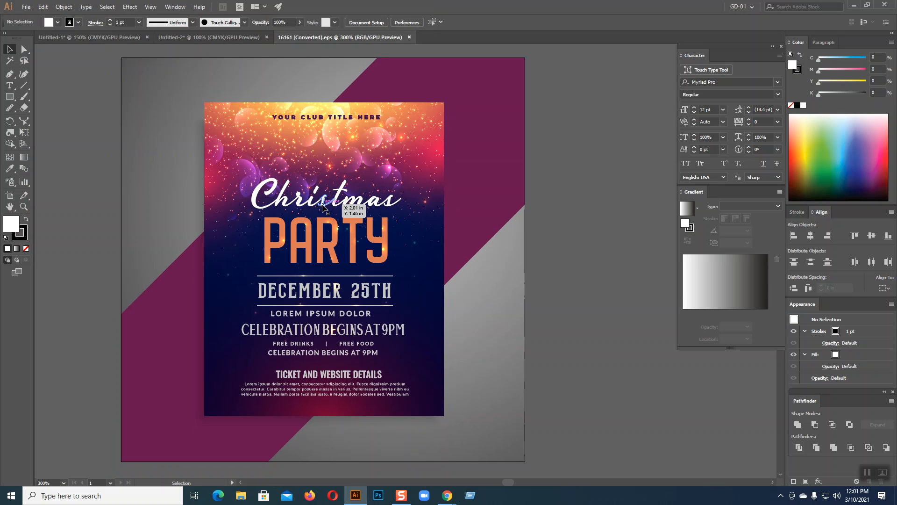
left_click(323, 206)
right_click(323, 206)
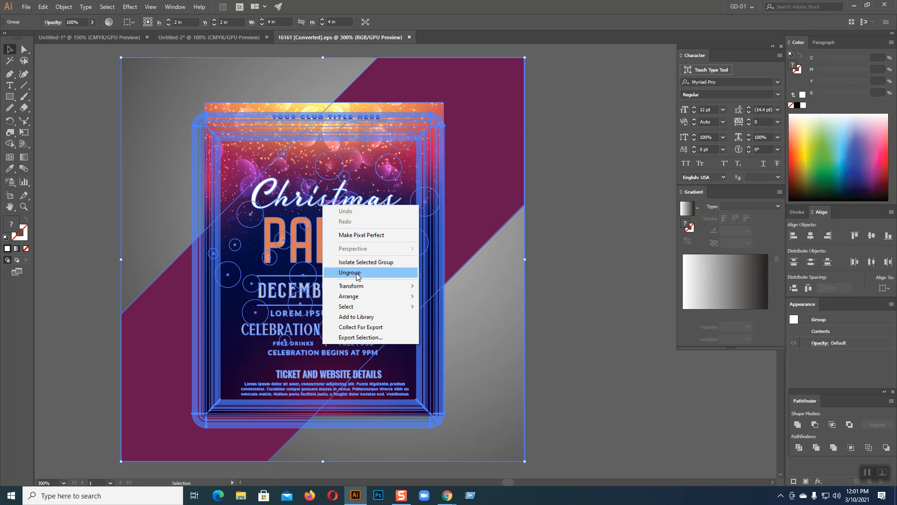
left_click(400, 275)
left_click(574, 254)
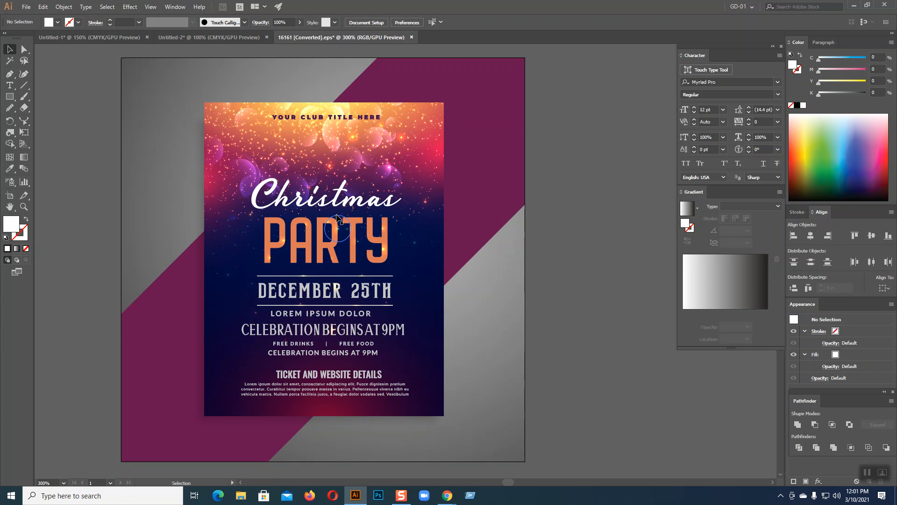
Ungroup the inner poster group holding the text and sparkle artwork, leaving nothing selected.
left_click(333, 206)
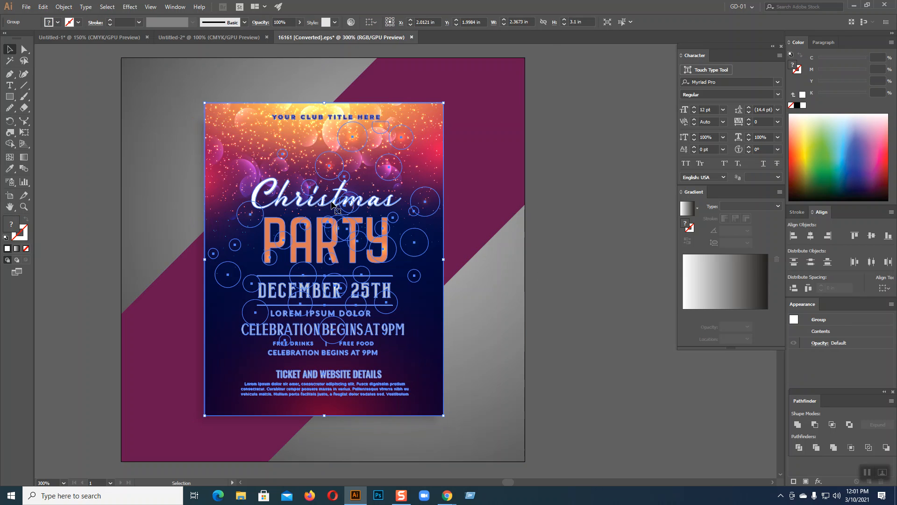
right_click(342, 218)
left_click(379, 283)
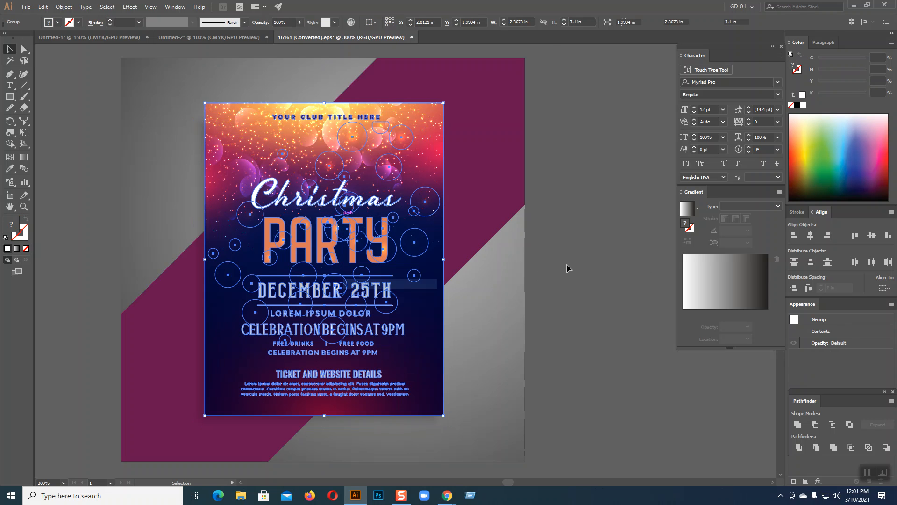
left_click(570, 262)
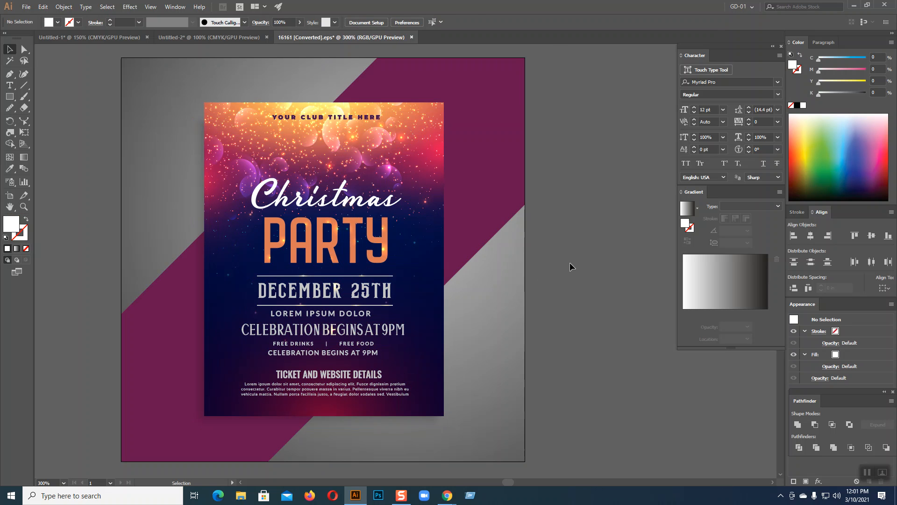
Delete the white "Christmas" script title from the poster.
left_click(374, 239)
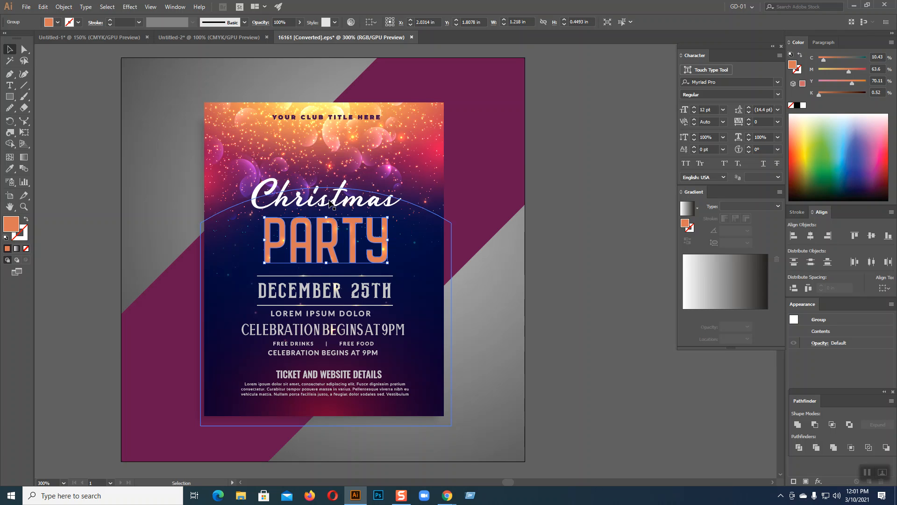
left_click(333, 205)
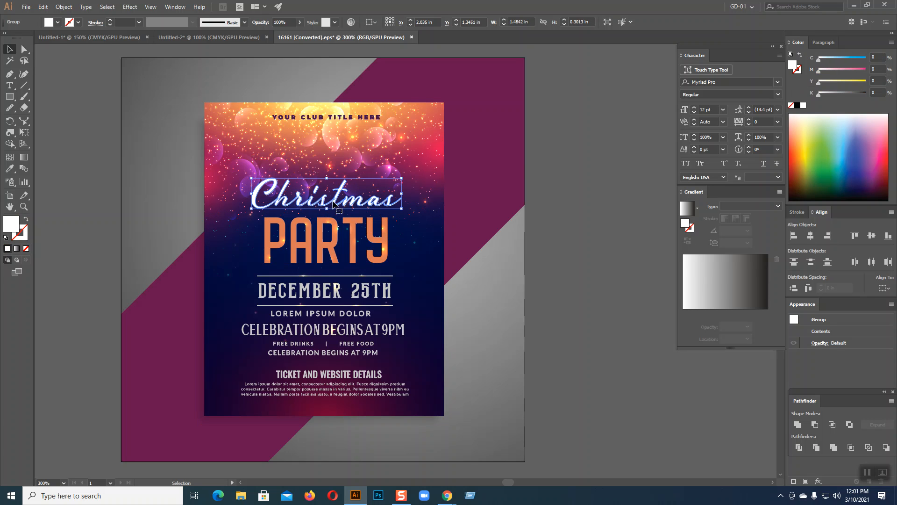
key("Delete")
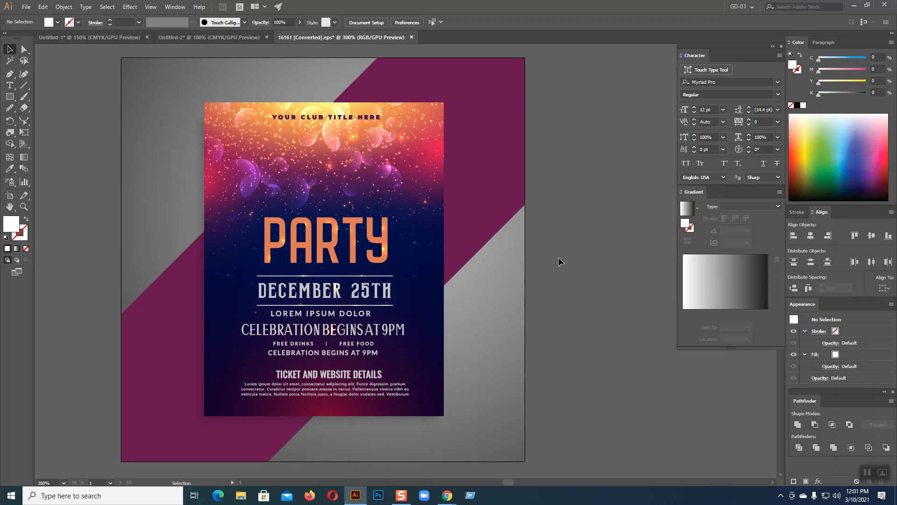
Open the 11557 EPS file from the party-crowd-silhouettes-dancing-nightclub folder in Downloads, accepting the missing plug-in notice.
left_click(26, 7)
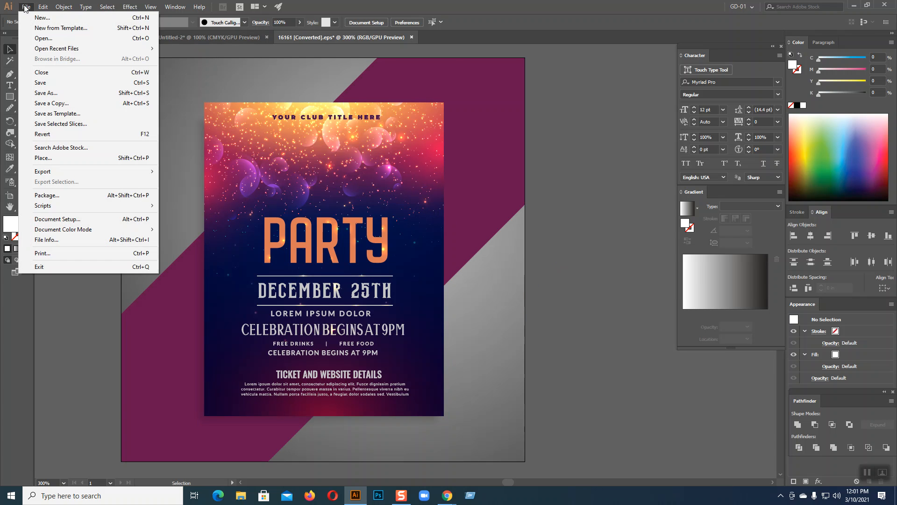
left_click(35, 37)
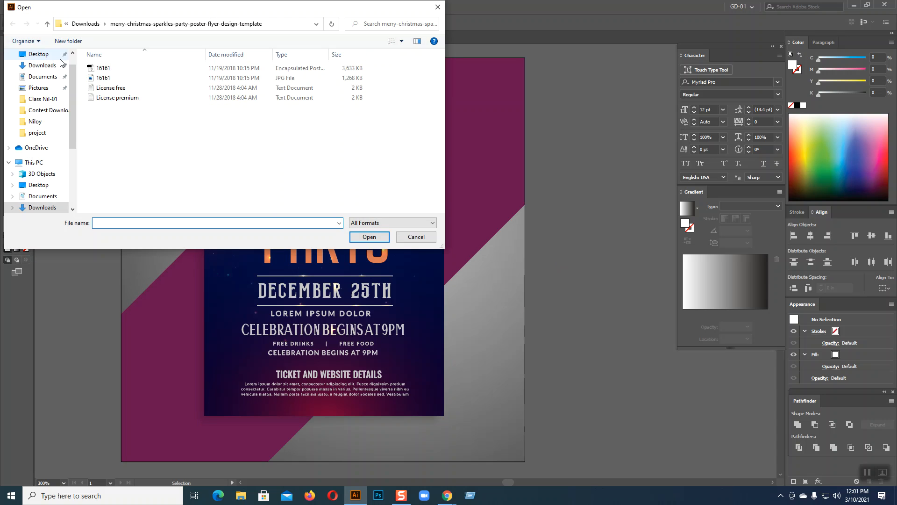
left_click(48, 24)
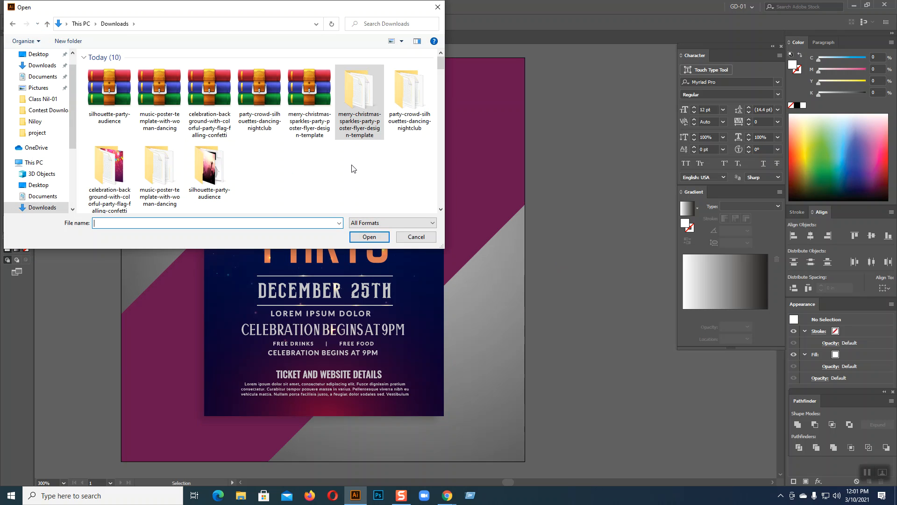
double_click(403, 112)
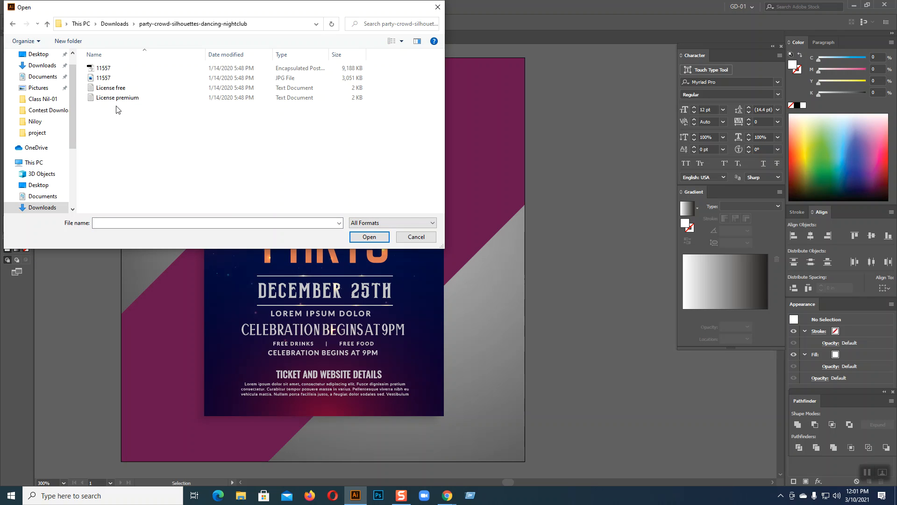
left_click(102, 68)
left_click(369, 237)
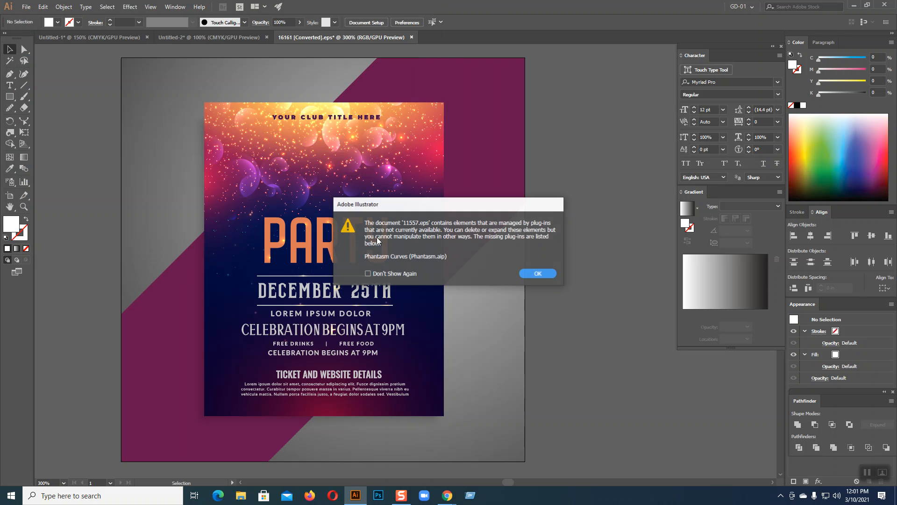
left_click(542, 274)
left_click(497, 264)
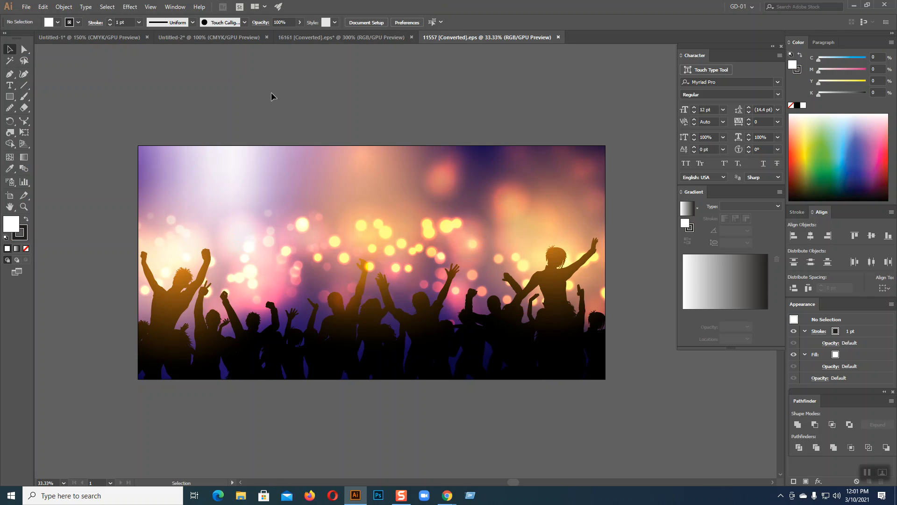
Open the 9714 EPS file from the silhouette-party-audience folder in Downloads, retaining 9-slice scaling for symbols.
left_click(349, 38)
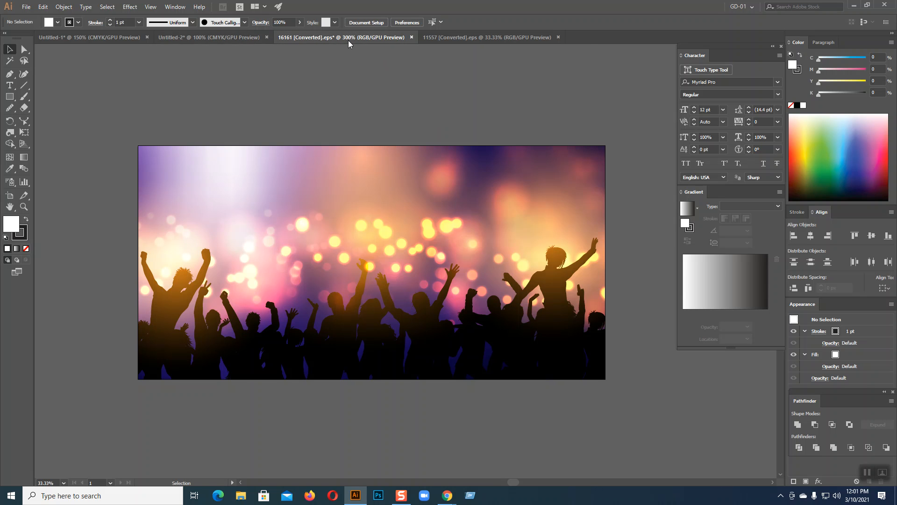
left_click(28, 7)
left_click(42, 39)
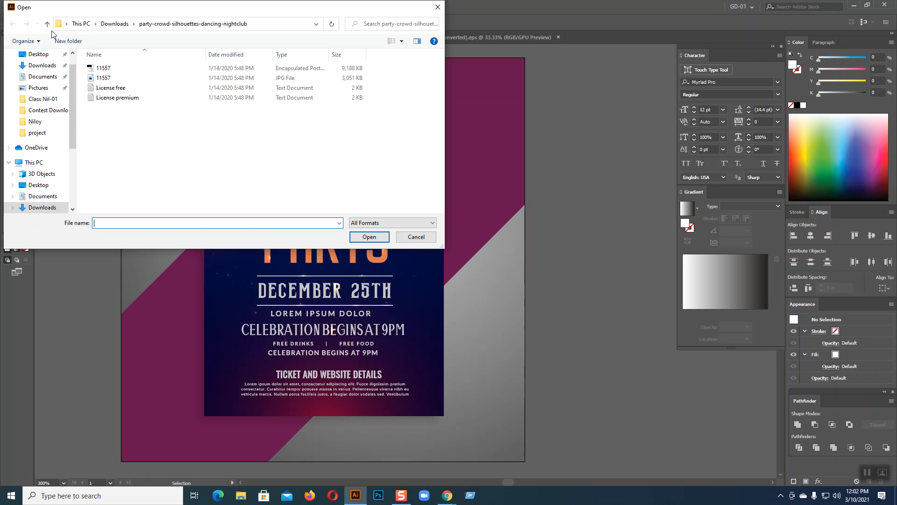
left_click(48, 24)
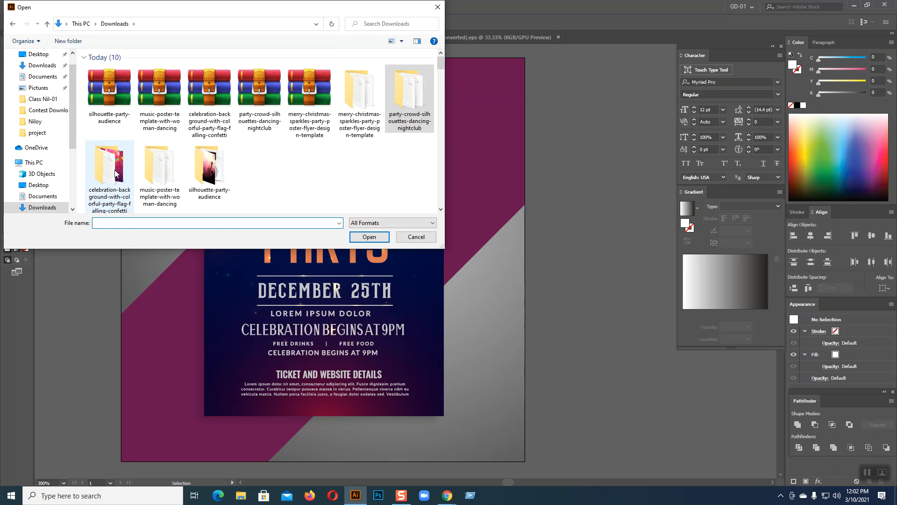
double_click(214, 172)
left_click(111, 69)
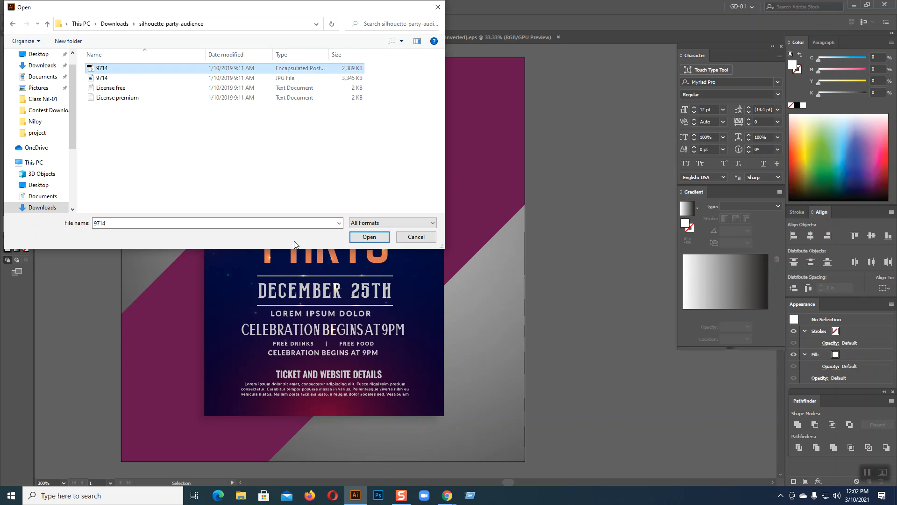
left_click(357, 236)
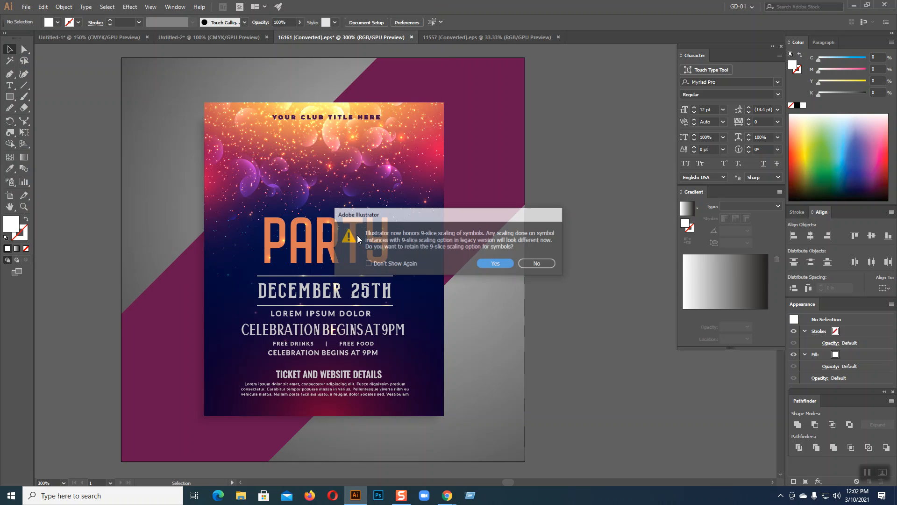
left_click(496, 264)
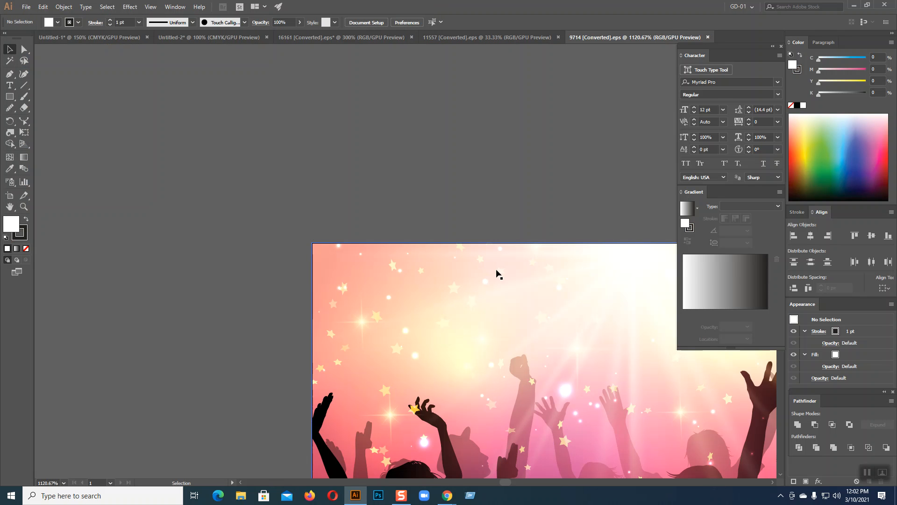
Look over the 9714 crowd artwork and close the 11557 document.
scroll(498, 274, "down", 5)
left_click_drag(550, 325, 277, 233)
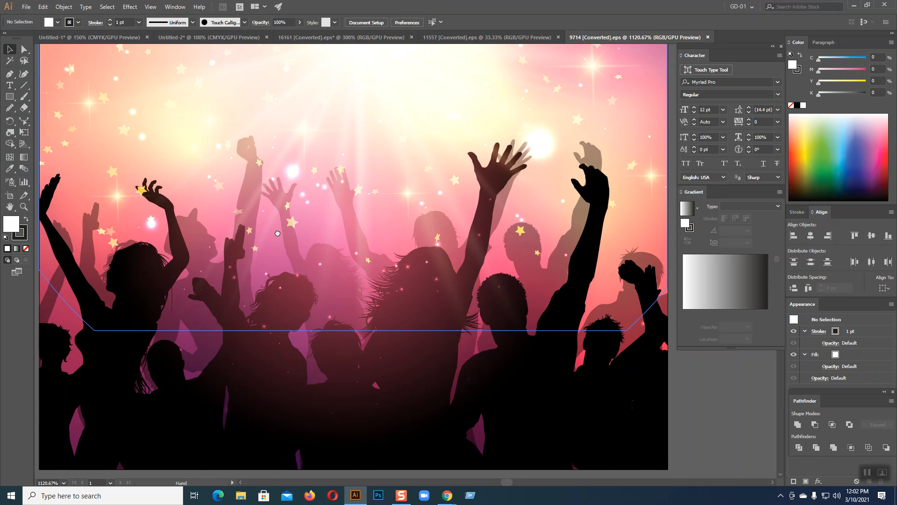
left_click(491, 38)
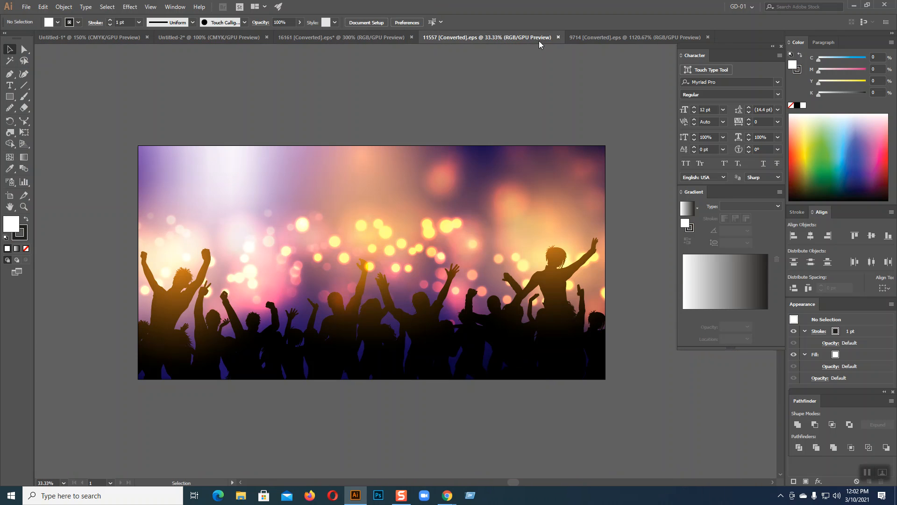
left_click(558, 37)
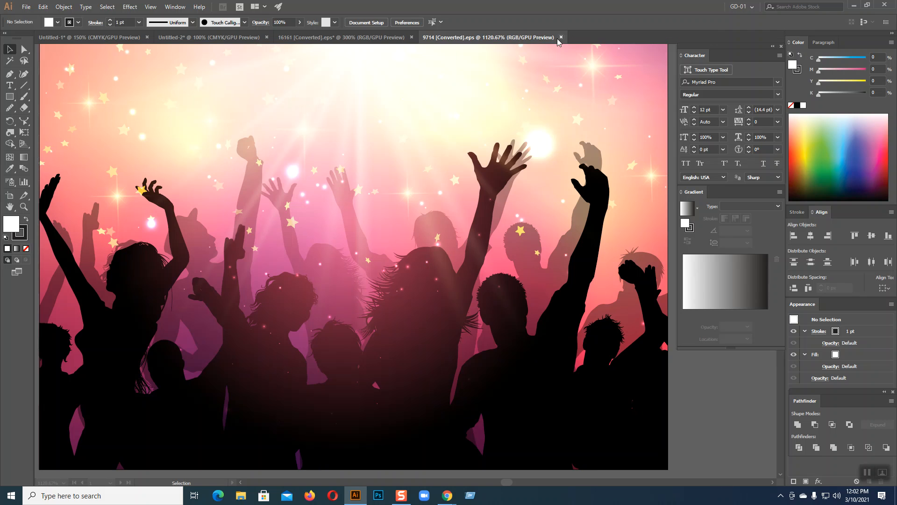
Ungroup the complete crowd artwork in the 9714 document.
left_click(427, 162)
key("ctrl+minus")
key("ctrl+minus")
key("ctrl+minus")
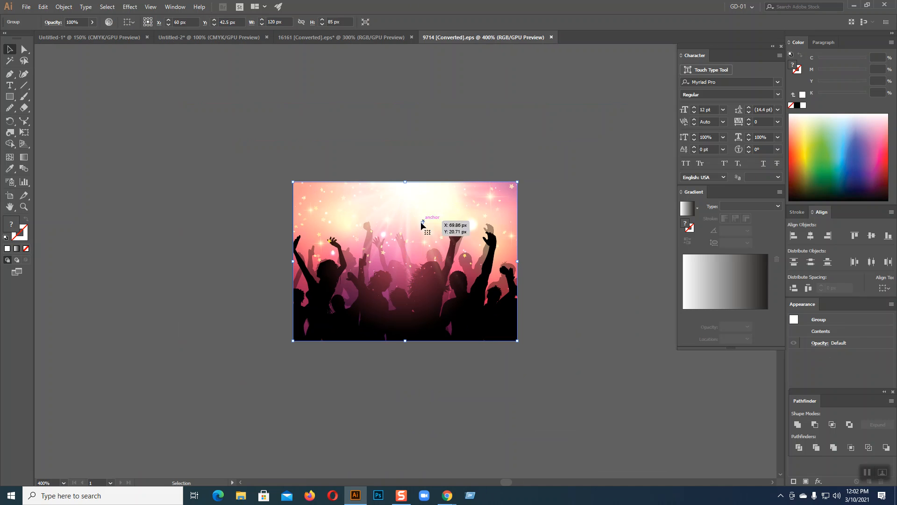
left_click(535, 305)
left_click(492, 320)
right_click(492, 319)
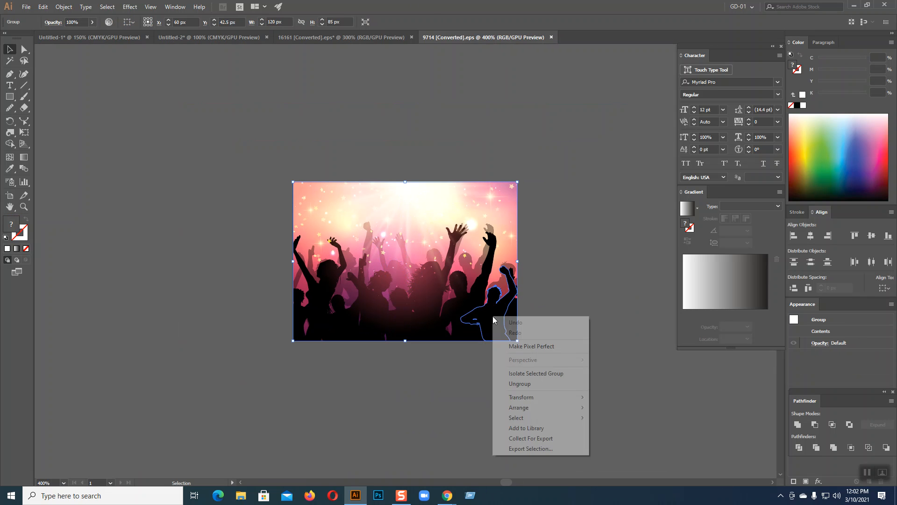
left_click(535, 383)
key("ctrl+g")
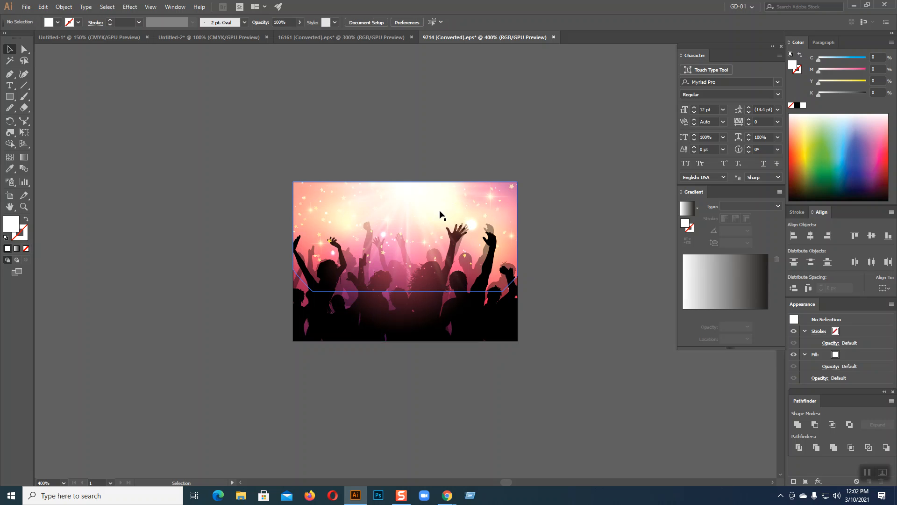
Try to move the crowd and lights group off the artboard, away from its mesh background.
left_click_drag(440, 207, 173, 125)
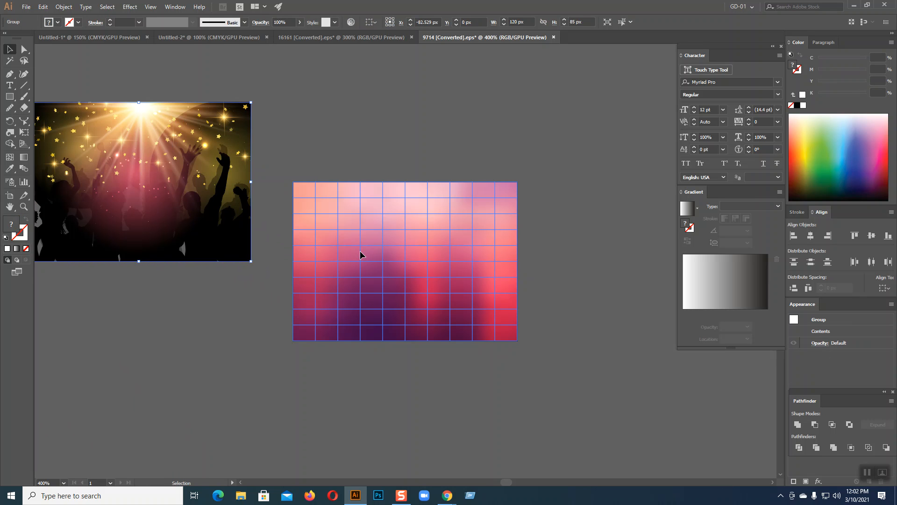
left_click(359, 254)
key("ctrl+h")
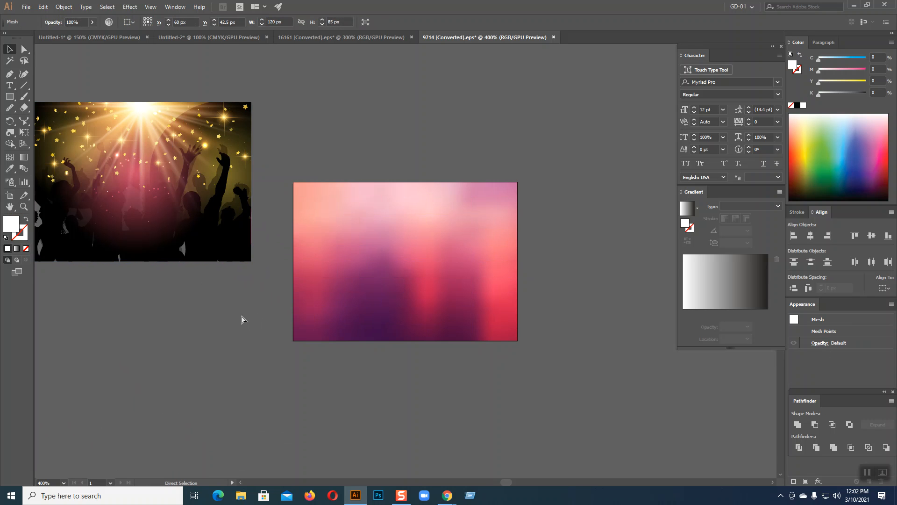
key("ctrl+z")
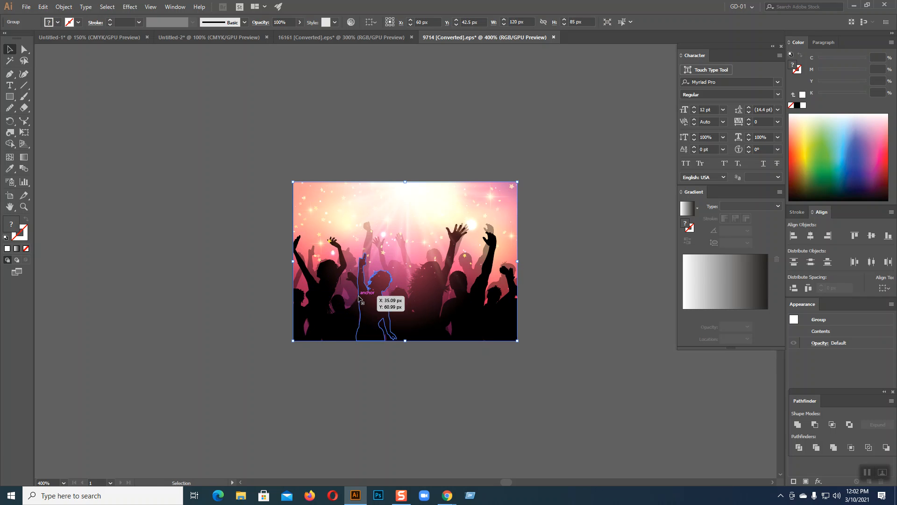
Ungroup the crowd and lights group so that its layers of figures can be selected separately.
right_click(345, 245)
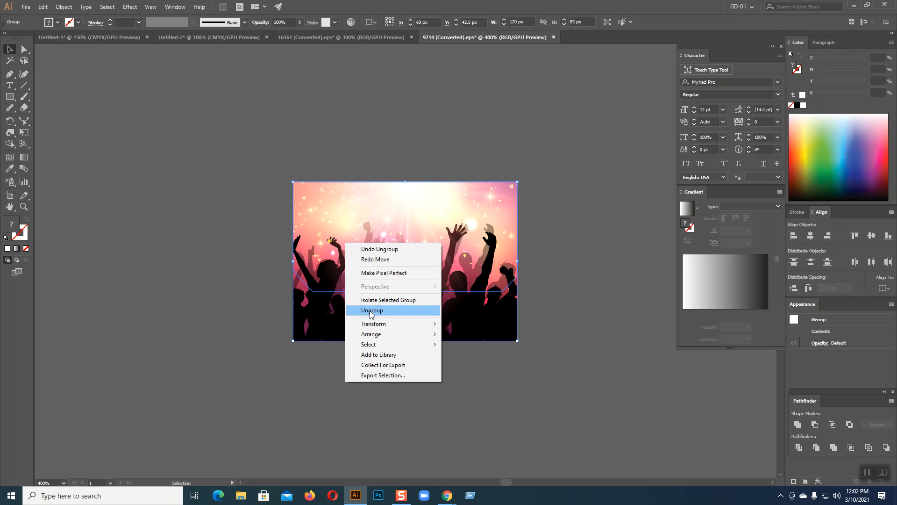
left_click(374, 310)
left_click(392, 362)
Move the black foreground crowd silhouette group out of the artwork to the empty area below the artboard.
left_click(473, 335)
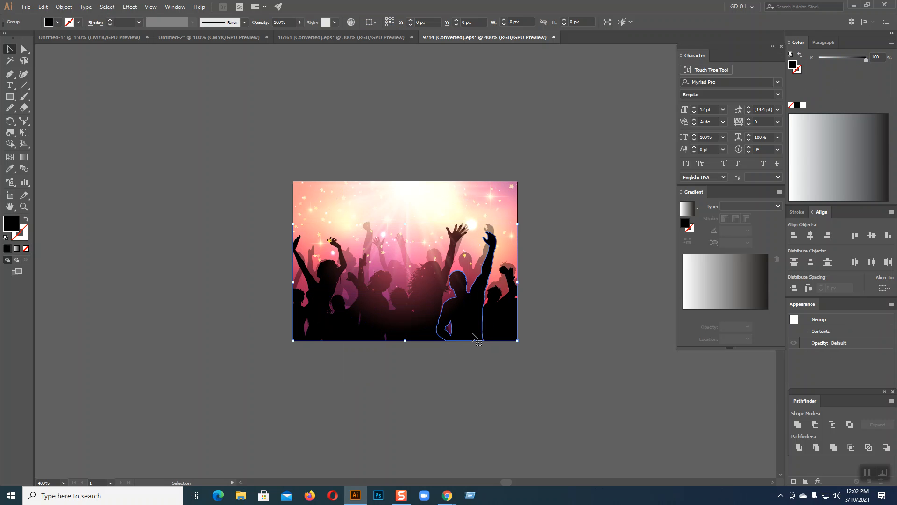
left_click_drag(473, 336, 496, 467)
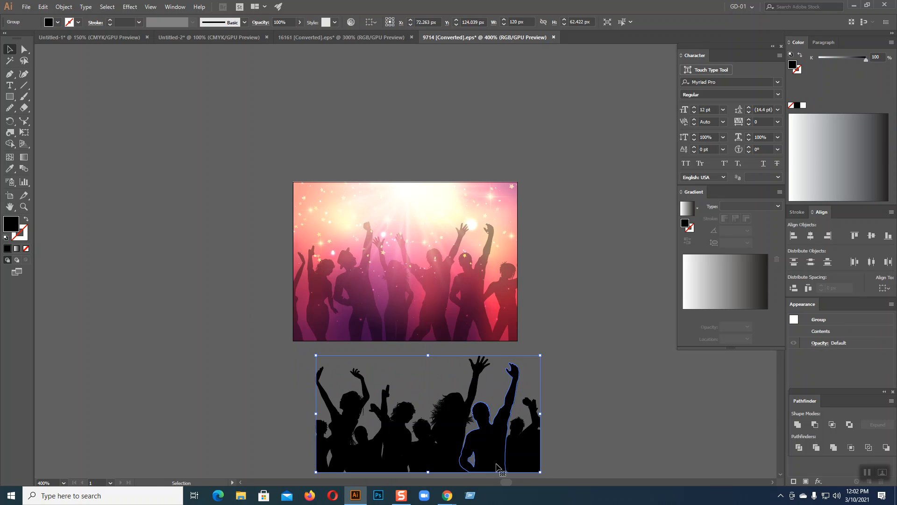
scroll(590, 360, "down", 2)
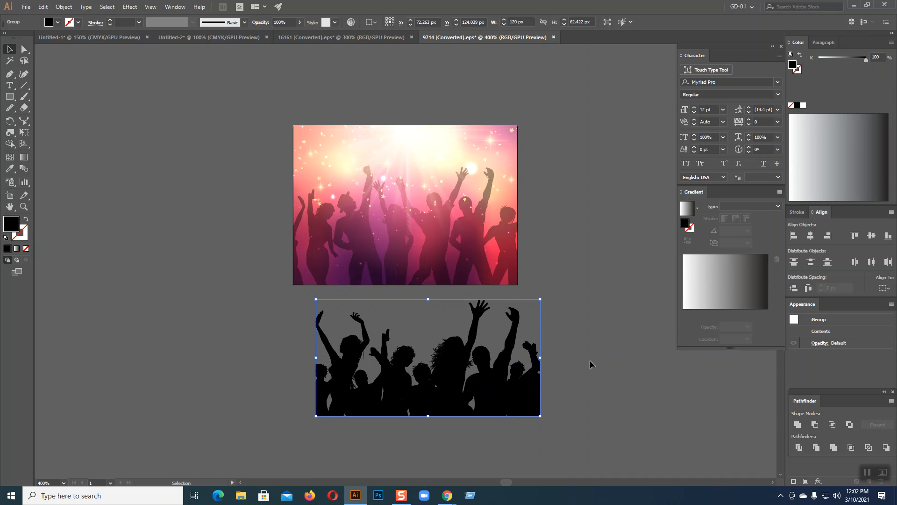
Move the translucent grey background crowd group out of the artwork to the empty area left of the artboard.
left_click(473, 255)
left_click_drag(473, 255, 202, 275)
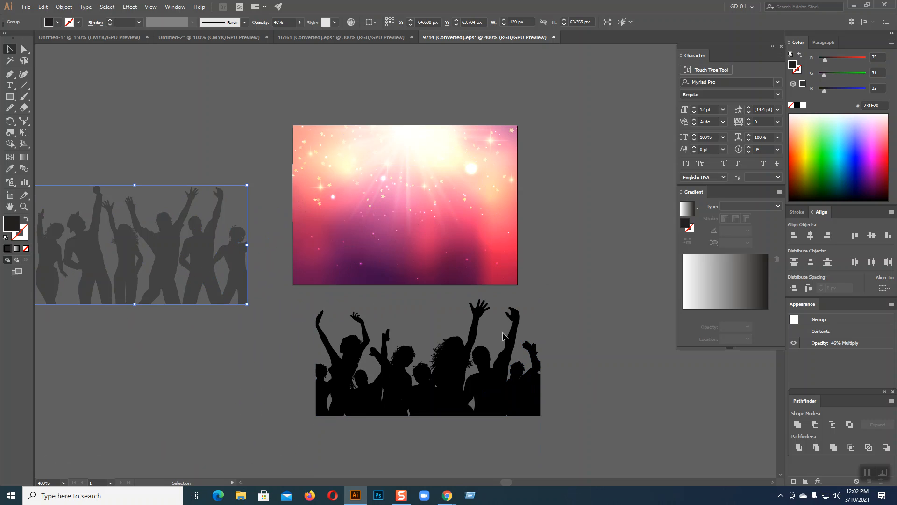
left_click(623, 306)
Try to move the light rays group off the artboard to the empty area above the grey crowd.
left_click(451, 222)
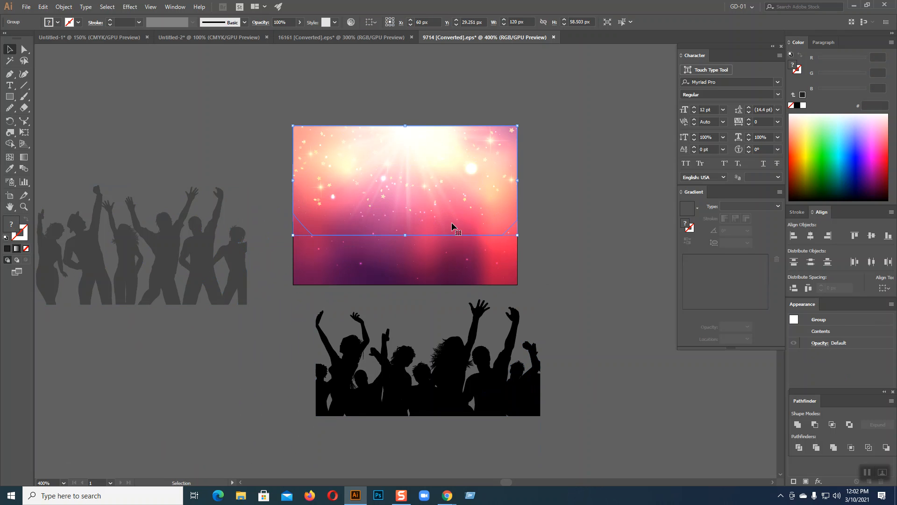
left_click(571, 276)
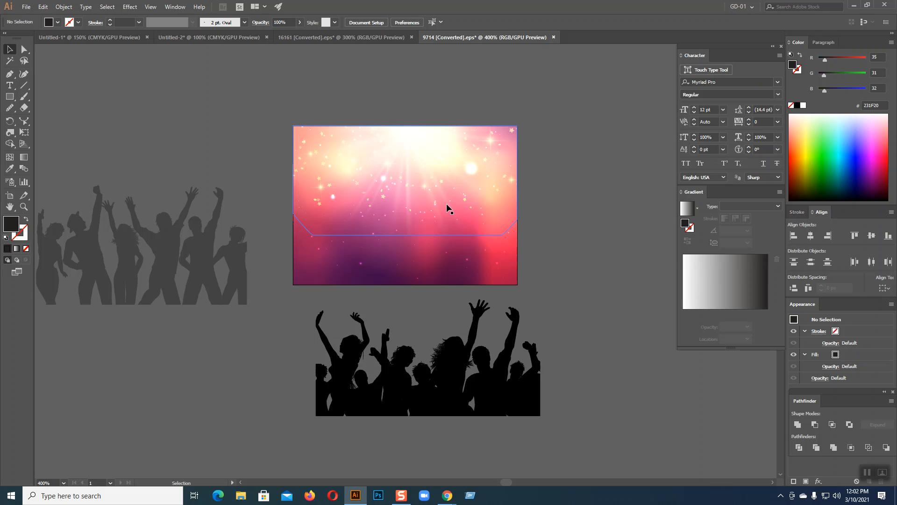
left_click_drag(447, 203, 220, 138)
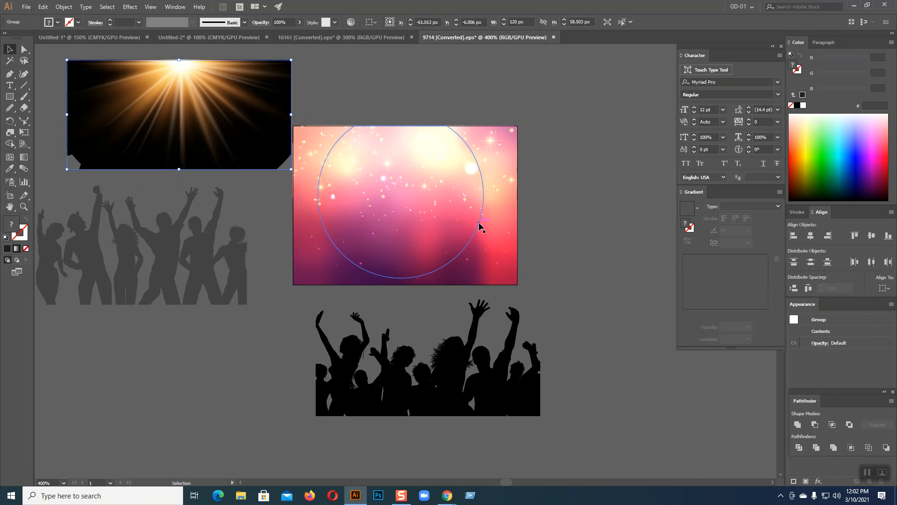
key("ctrl+z")
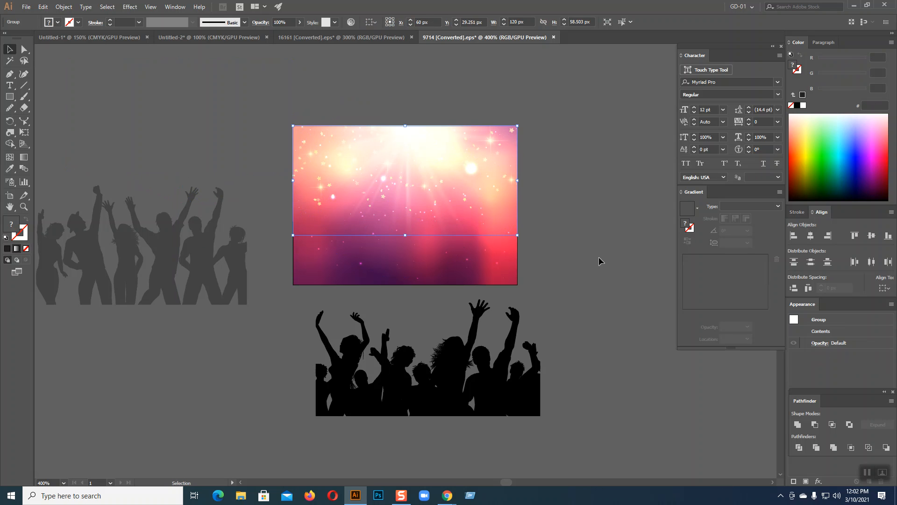
left_click(591, 262)
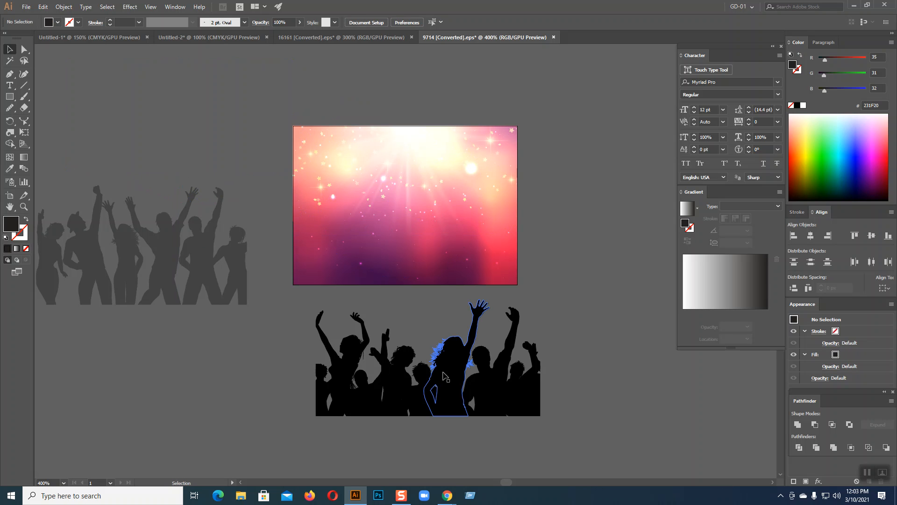
Undo the moves of the grey and black crowd groups and clear the selection.
key("ctrl+z")
key("ctrl+z")
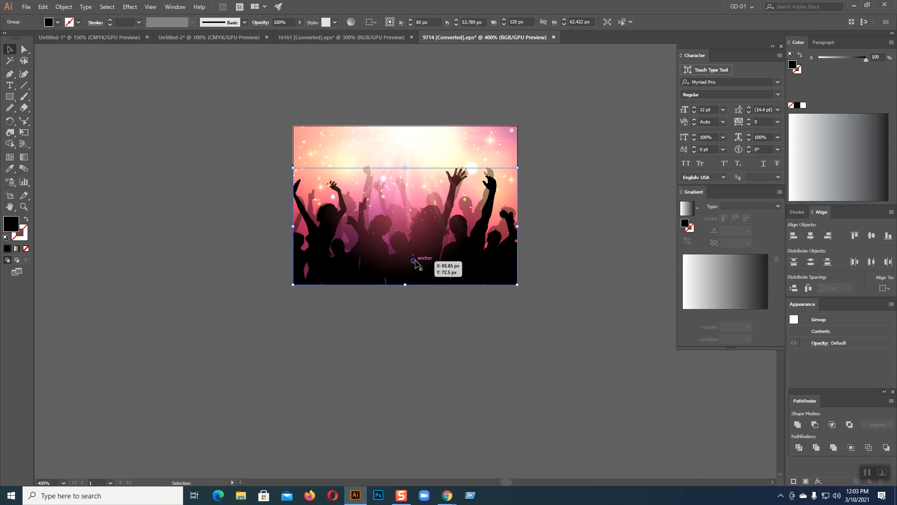
left_click(427, 248)
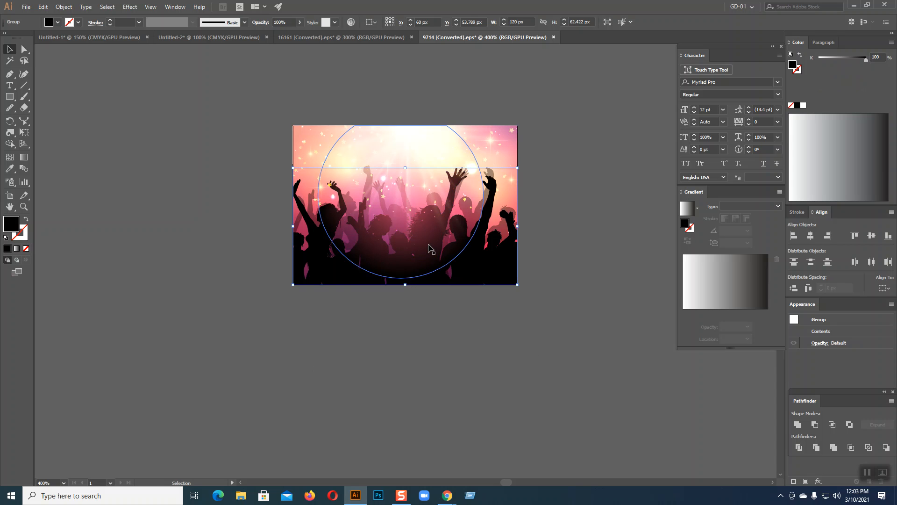
left_click(524, 310)
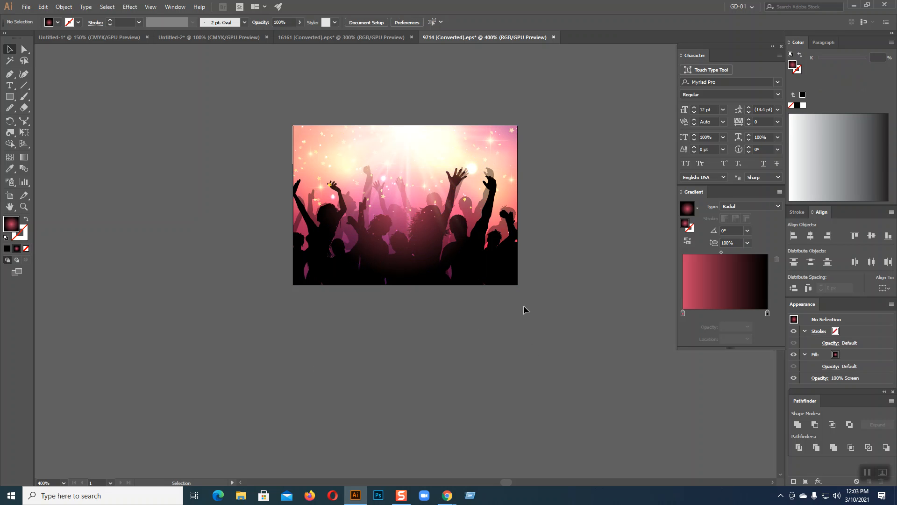
Try to move only the translucent grey crowd group to the empty area below the artboard.
left_click_drag(508, 283, 510, 430)
key("ctrl")
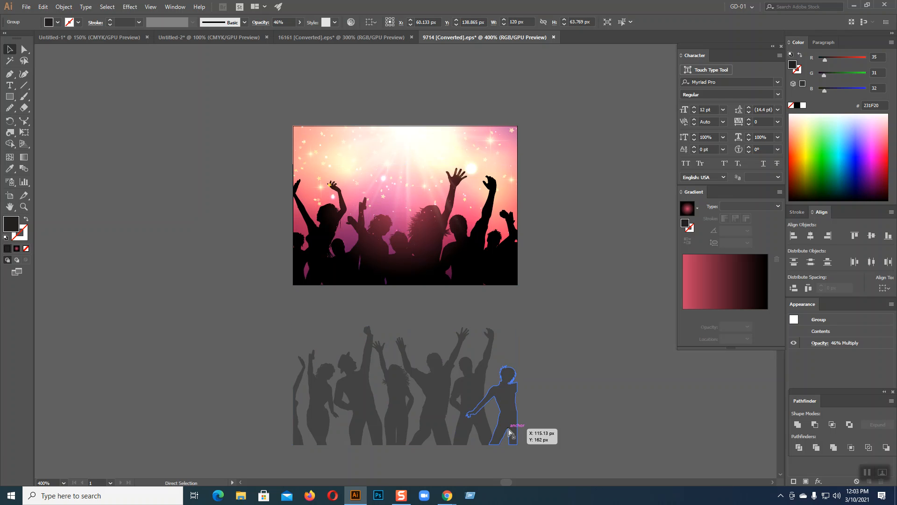
key("ctrl+z")
left_click(577, 326)
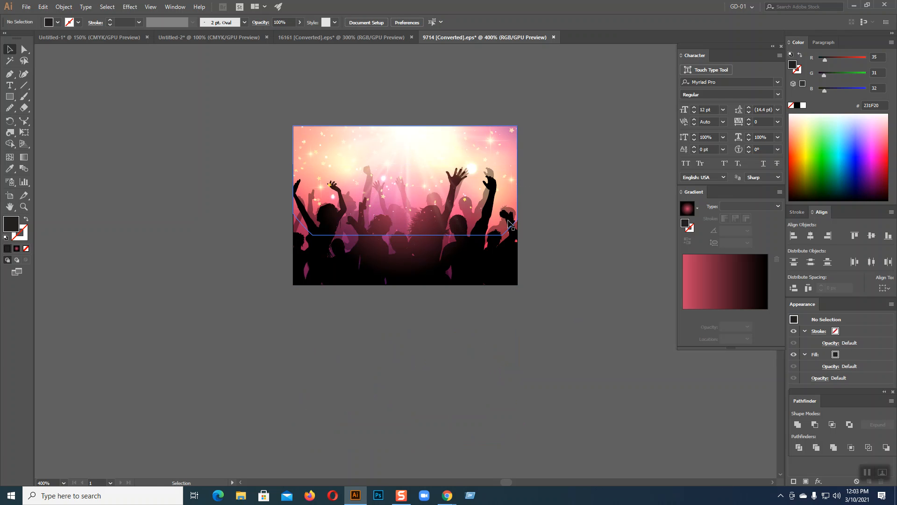
Select the grey and black crowd groups together, move them below the artboard and copy them.
left_click(514, 240)
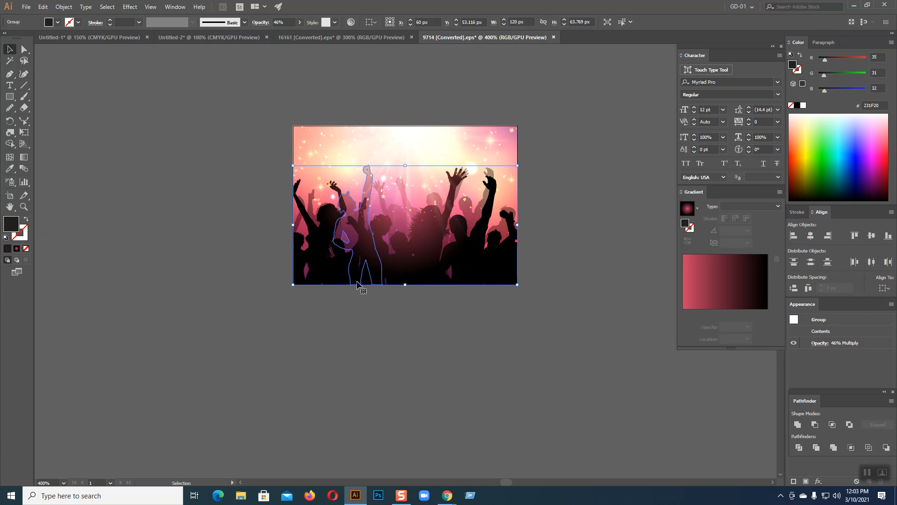
left_click(330, 284, "shift")
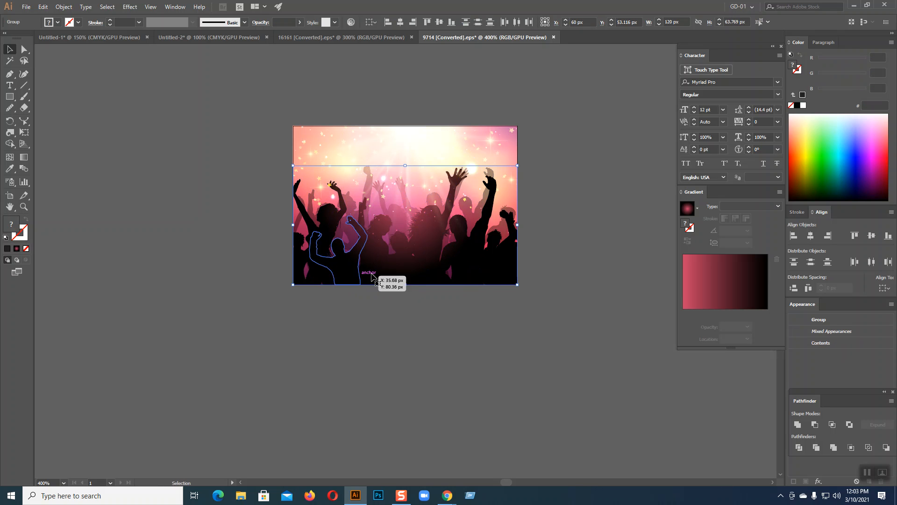
left_click_drag(338, 275, 331, 450)
key("a")
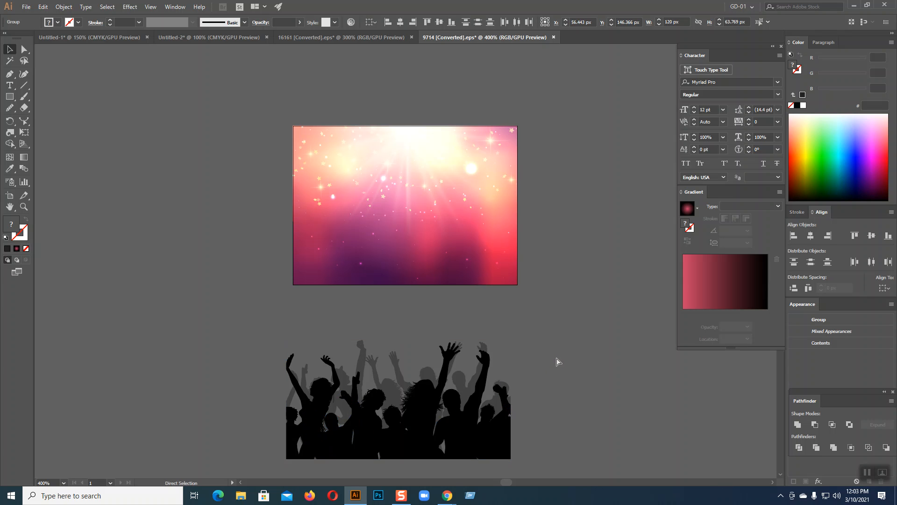
key("v")
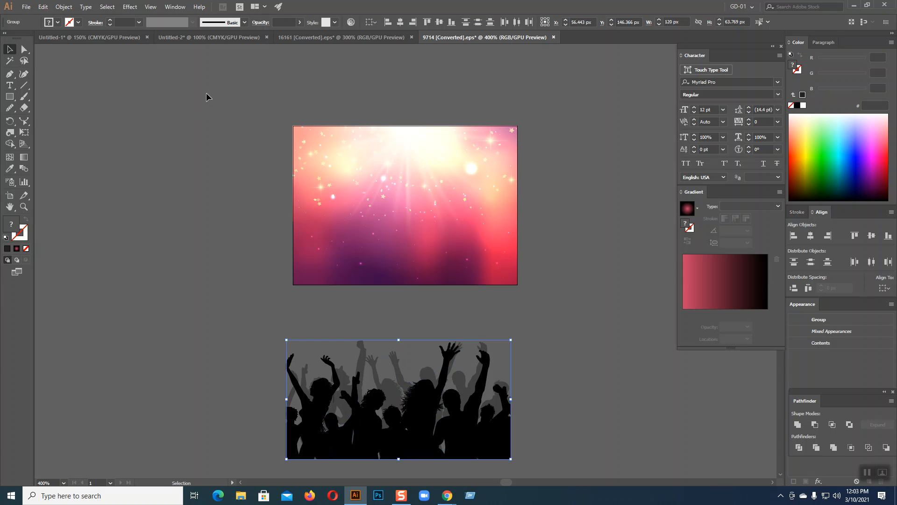
Paste the crowd into the 16161 document, place it over the poster's lower part and enlarge it to about 2.29 inches wide.
left_click(200, 37)
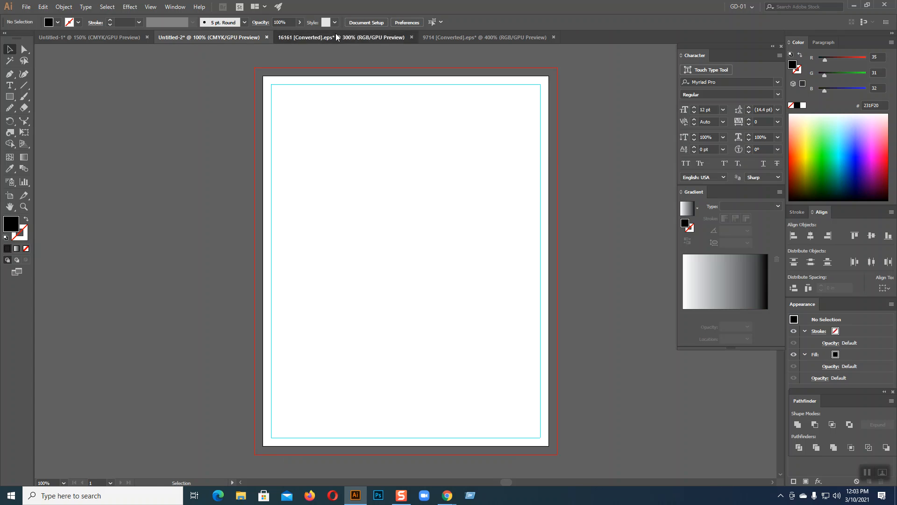
left_click(335, 33)
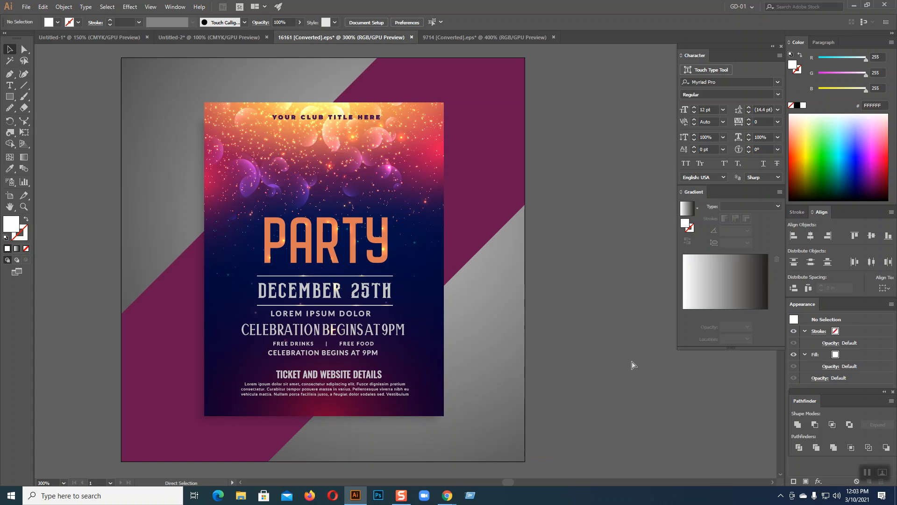
key("ctrl+v")
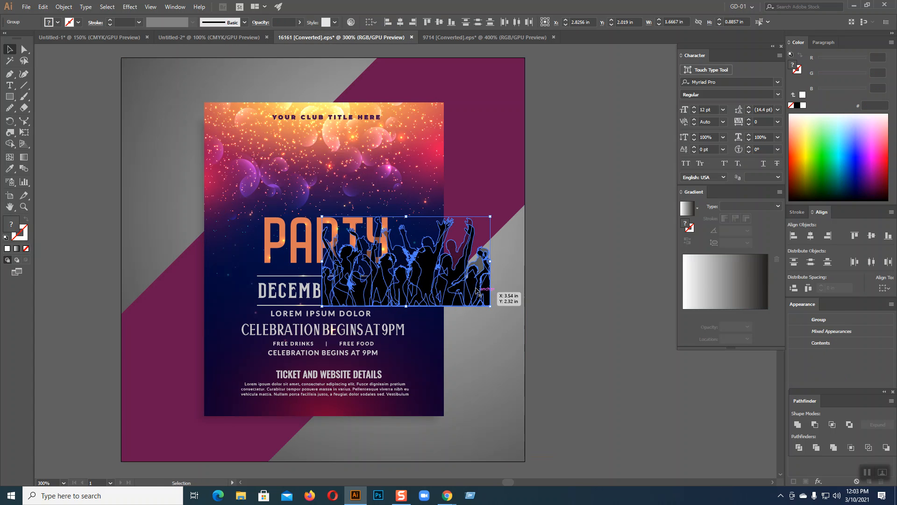
left_click_drag(457, 298, 460, 433)
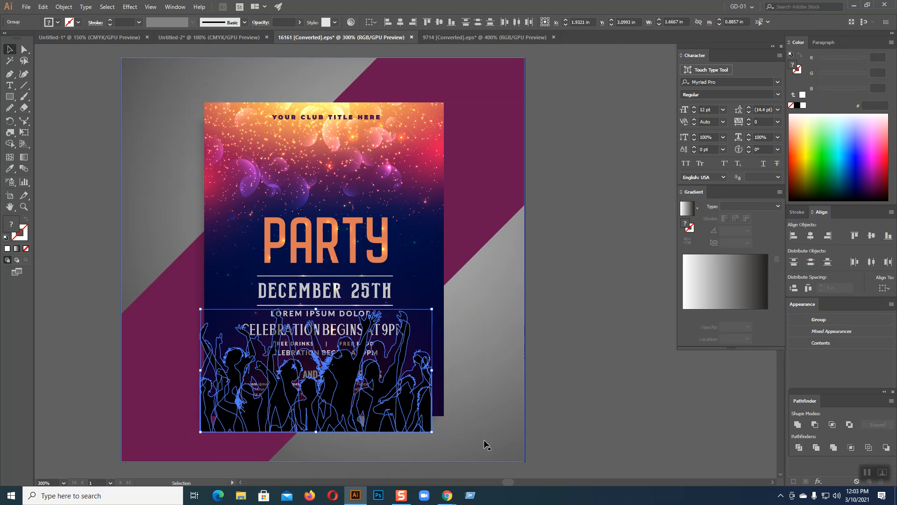
Nudge the crowd right and up until it sits within the poster, with its base near the poster's bottom edge.
key("Right")
key("Right")
key("Right")
key("Right")
key("Right")
key("Right")
key("Right")
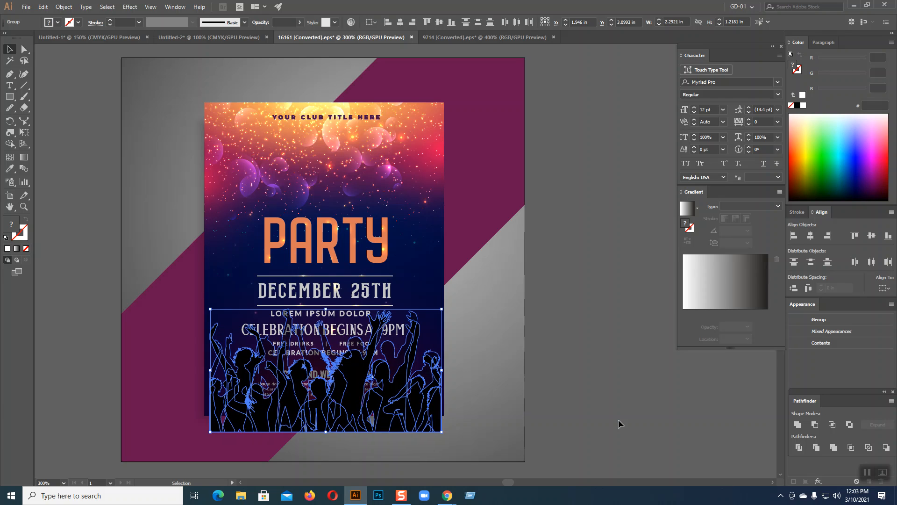
key("Up")
key("Up")
key("Up")
key("Up")
key("Up")
key("Up")
key("Up")
key("Up")
key("Up")
key("Up")
key("Up")
key("Up")
key("Up")
key("Up")
key("Up")
key("Up")
key("Up")
key("Up")
key("Up")
key("Up")
key("Up")
key("Up")
key("Up")
key("Up")
key("Up")
key("Up")
key("Up")
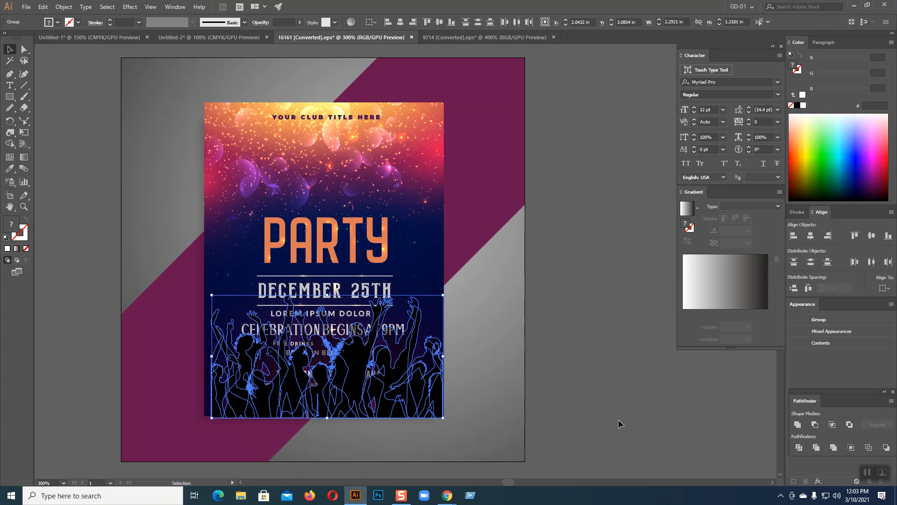
Scale the crowd to about 2.35 inches wide and shift it slightly left to fit the poster's width.
left_click_drag(446, 413, 458, 419)
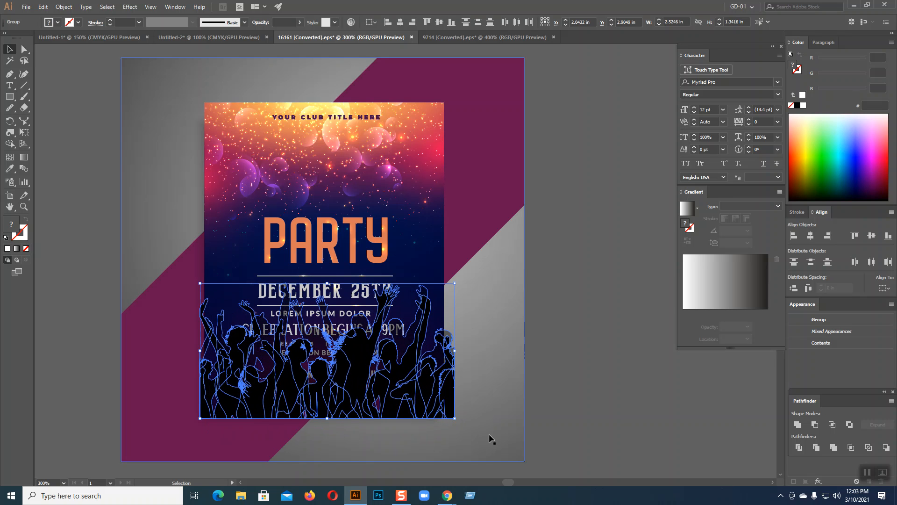
key("Left")
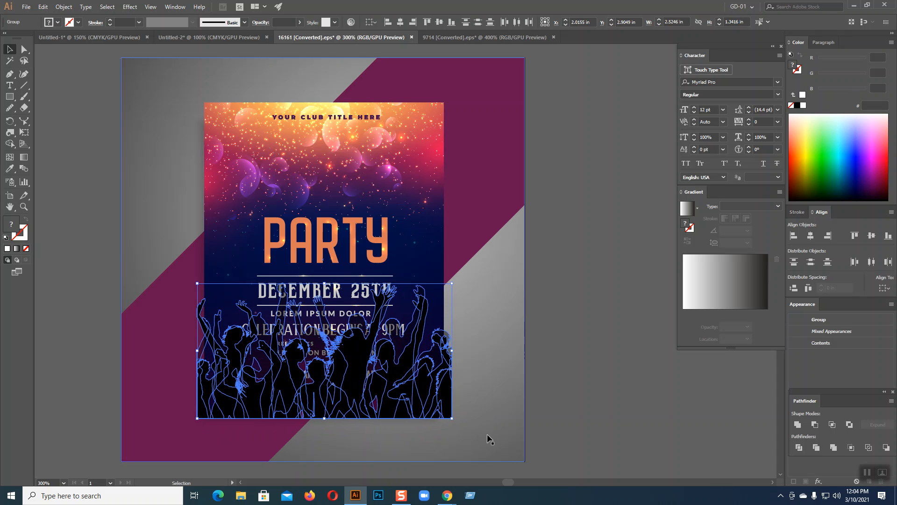
left_click_drag(452, 285, 448, 288)
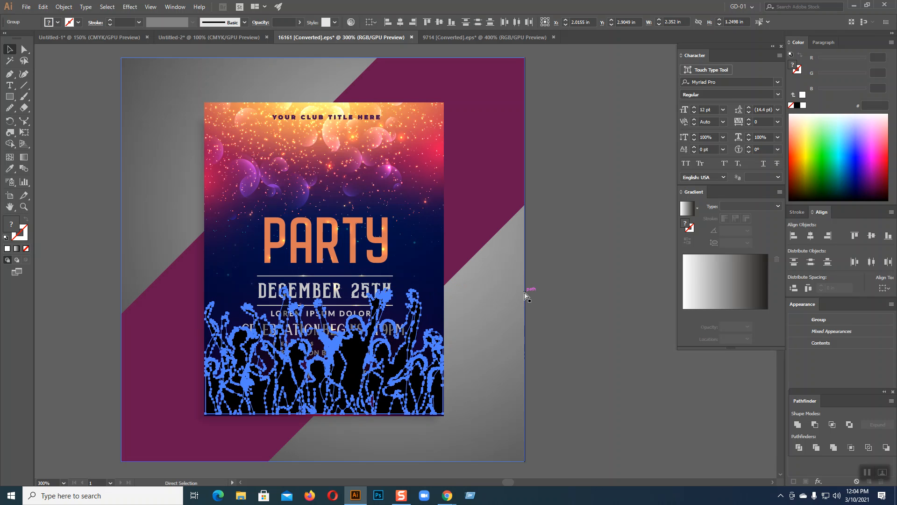
Nudge the crowd slightly down so that its base meets the poster's bottom edge.
key("ctrl+equal")
key("ctrl+equal")
key("ctrl+equal")
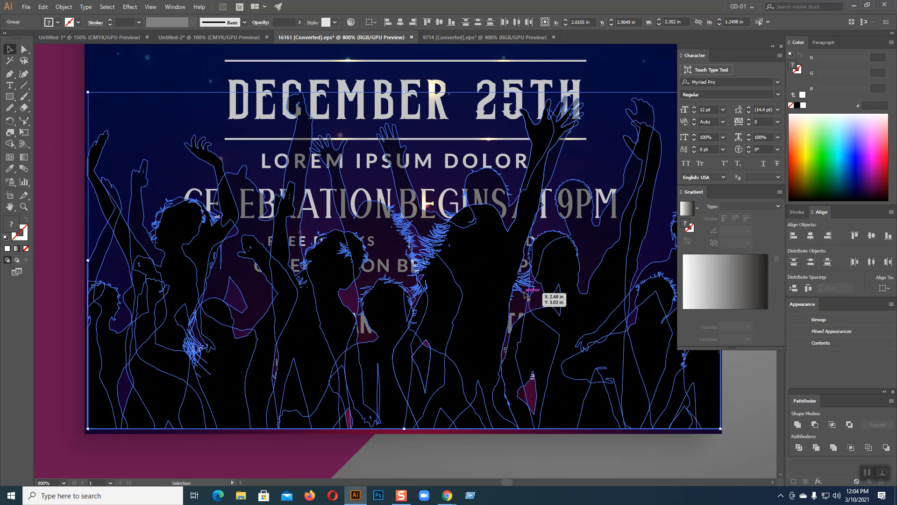
key("Left")
key("Up")
key("Down")
key("Down")
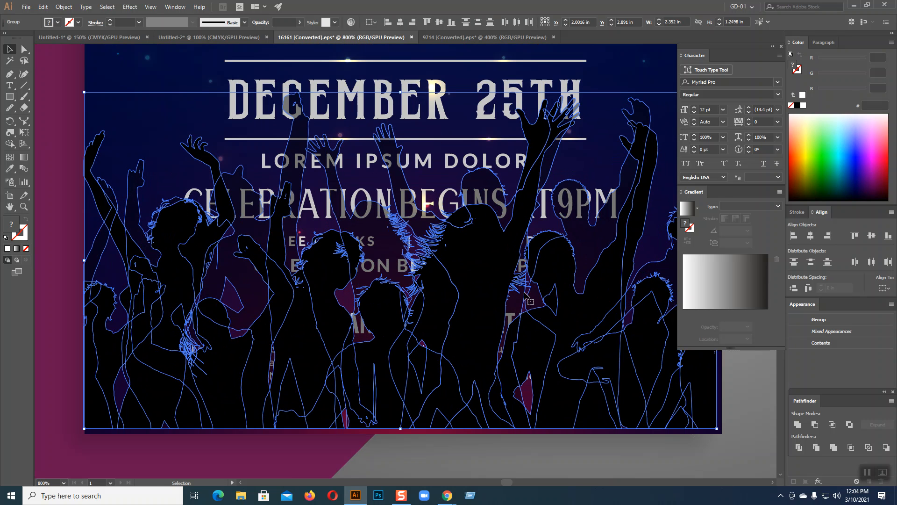
key("Right")
key("a")
key("ctrl+minus")
key("v")
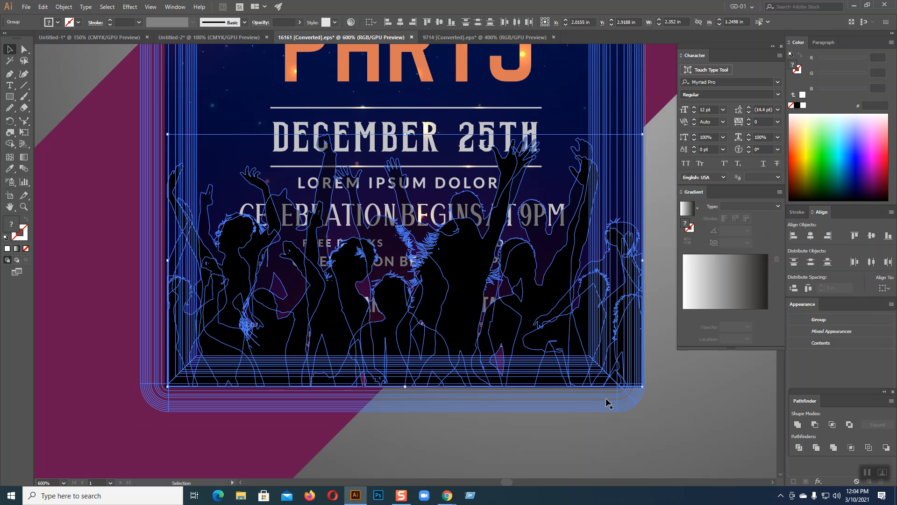
Enlarge the crowd to about 2.37 inches wide and shift it sideways to line up with the poster's right edge.
left_click_drag(643, 388, 647, 391)
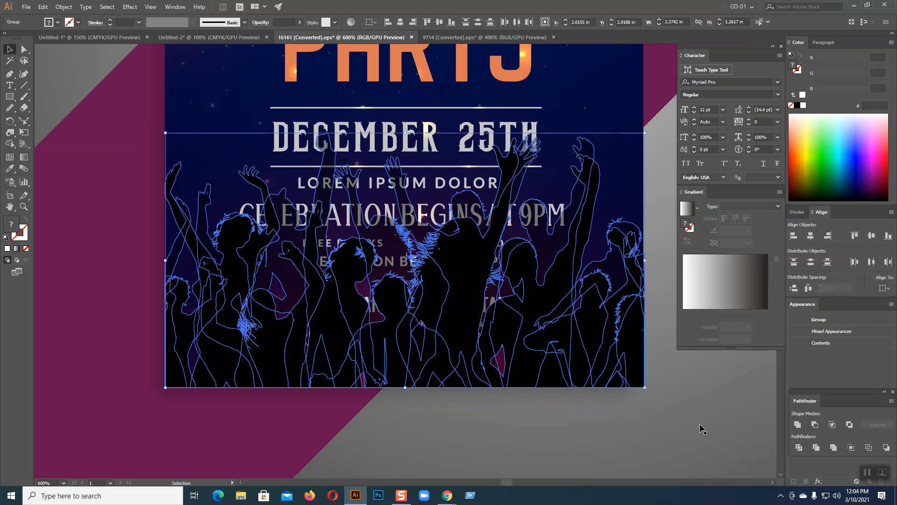
key("Left")
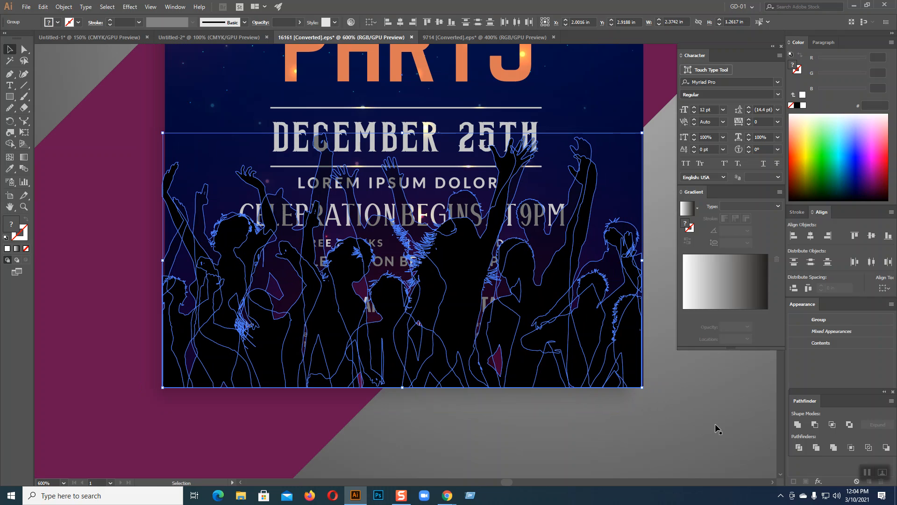
key("ctrl+plus")
key("ctrl+plus")
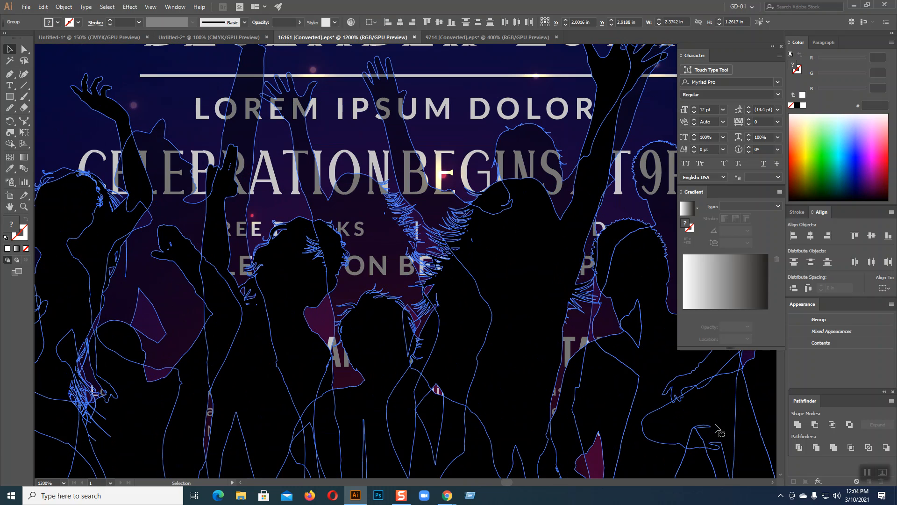
left_click_drag(581, 229, 188, 289)
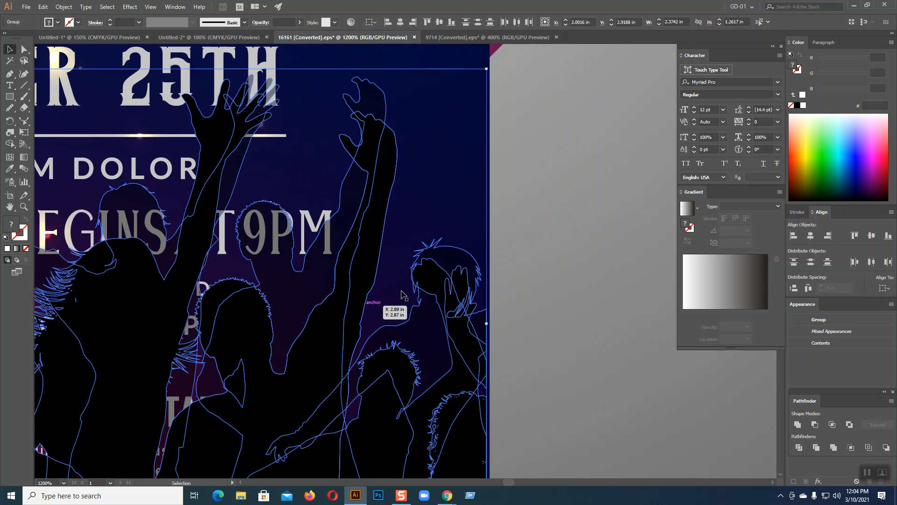
left_click_drag(464, 275, 467, 275)
left_click(587, 299)
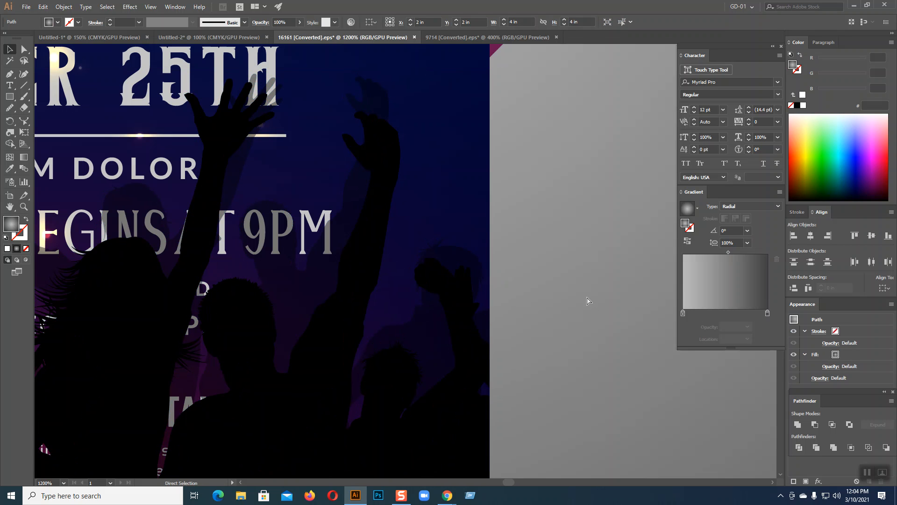
Bring the text group with the event date and ticket details in front of the crowd silhouettes.
key("ctrl+0")
scroll(582, 200, "down", 7)
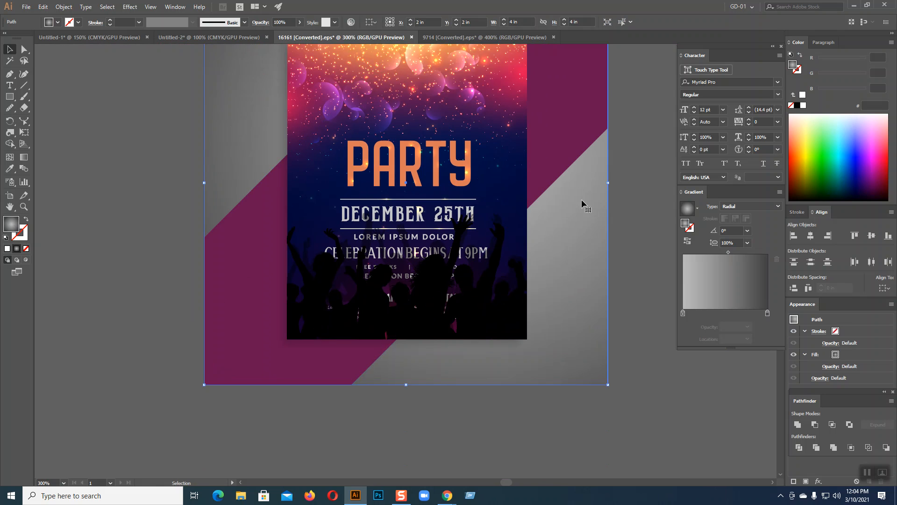
scroll(581, 199, "down", 3)
left_click(419, 141)
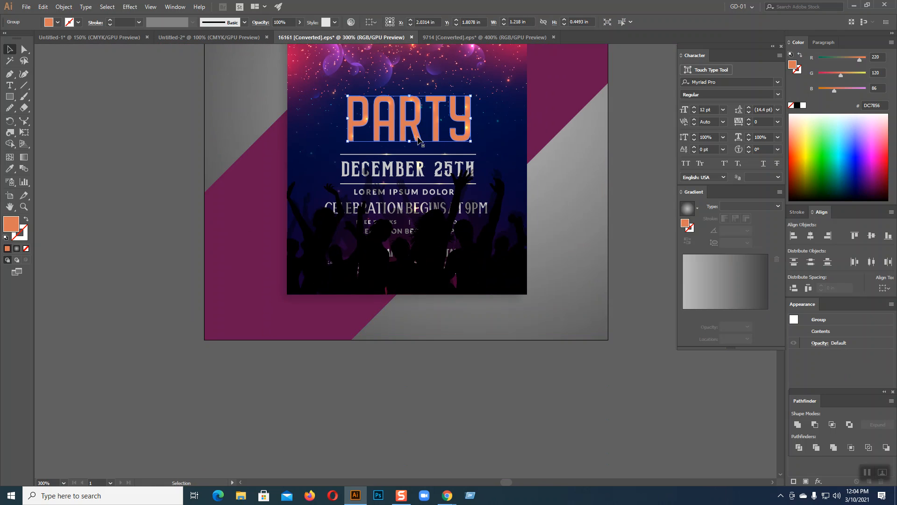
left_click(424, 191)
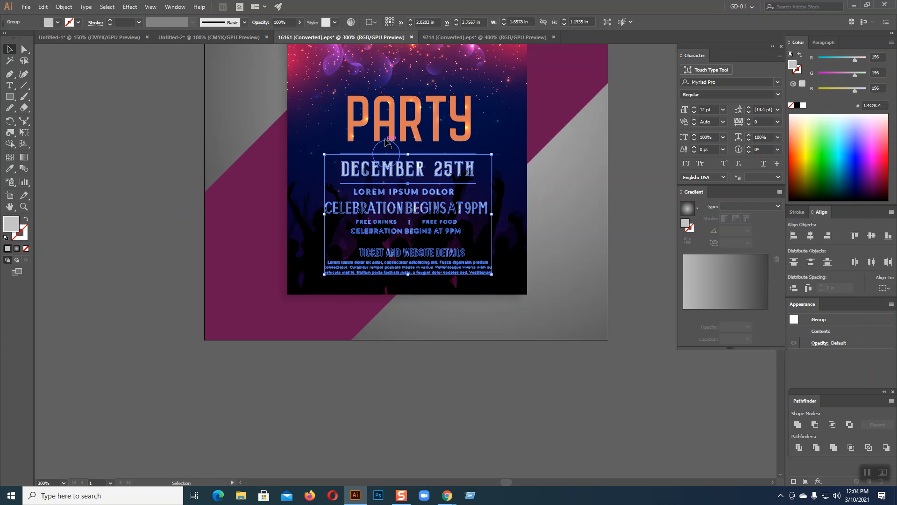
right_click(435, 173)
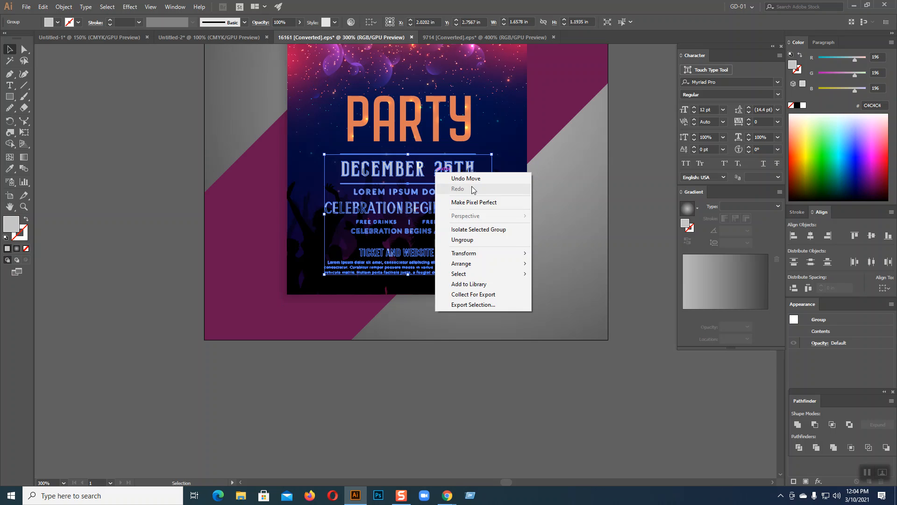
mouse_move(493, 265)
left_click(550, 263)
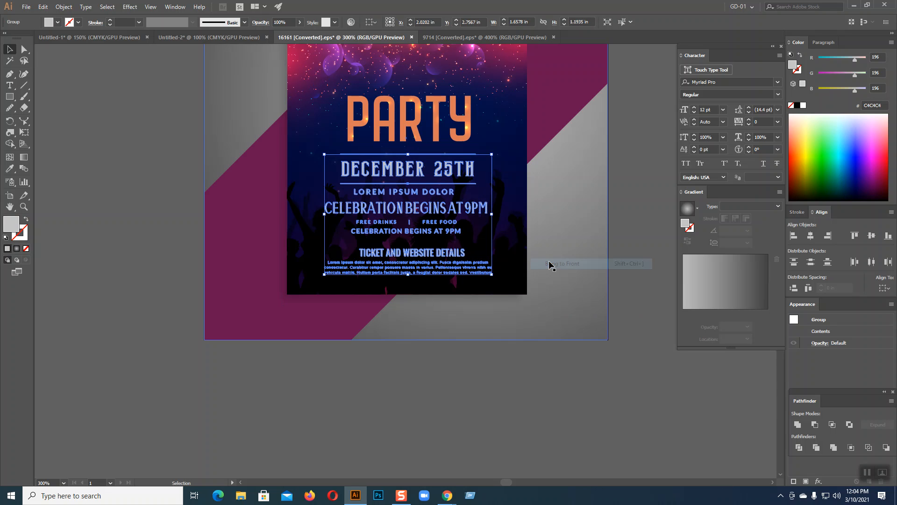
left_click(642, 253)
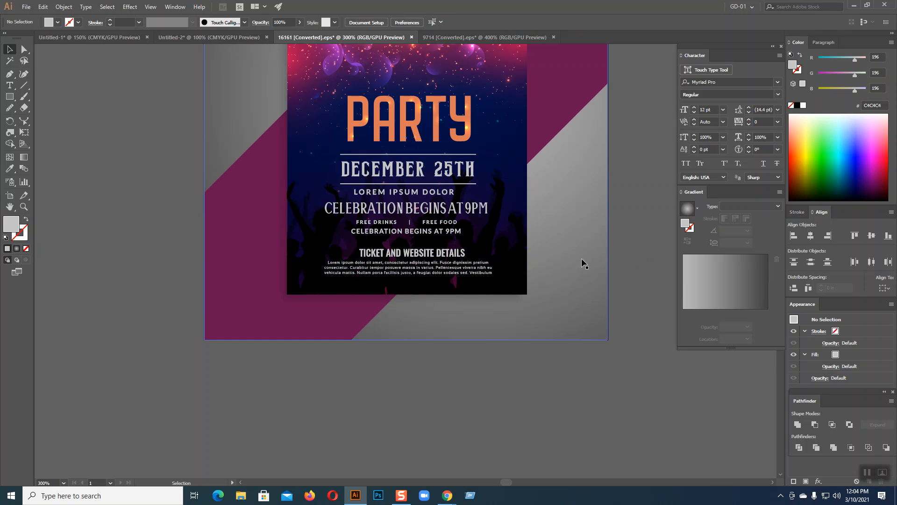
left_click(452, 257)
left_click(628, 288)
Switch to the 9714 artwork document and clear its selection.
left_click(453, 41)
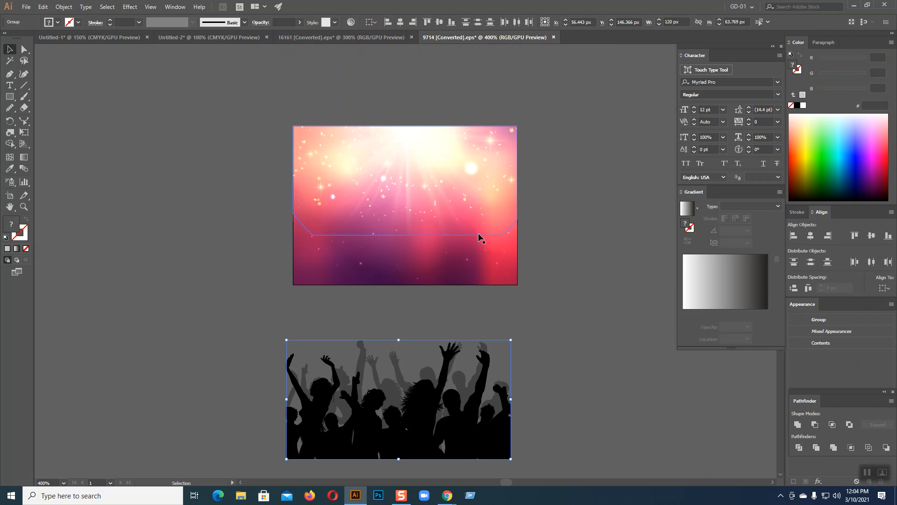
left_click(591, 287)
left_click_drag(421, 164, 134, 97)
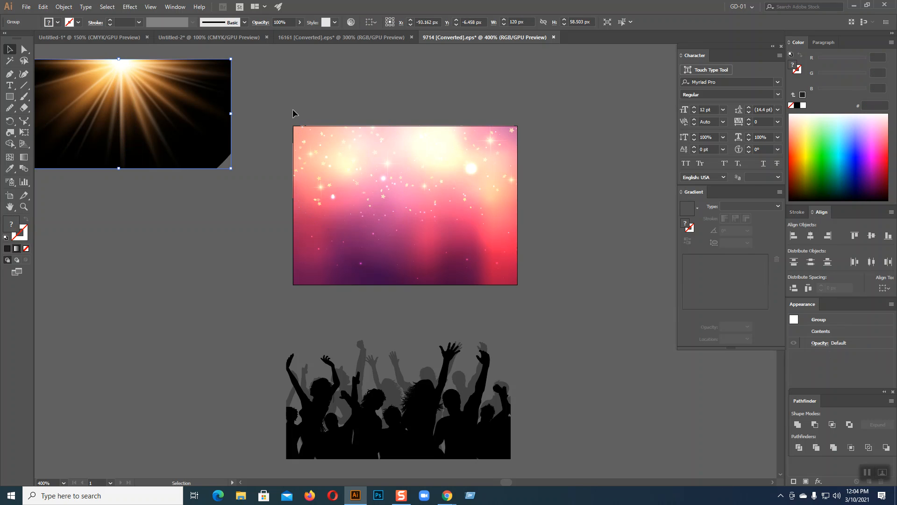
left_click(439, 159)
left_click_drag(437, 156, 206, 210)
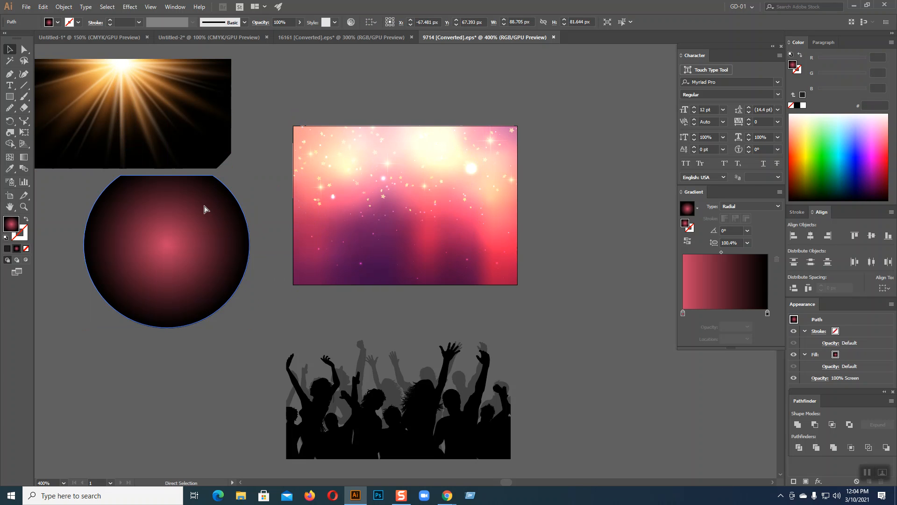
key("ctrl+z")
key("v")
left_click_drag(521, 281, 675, 356)
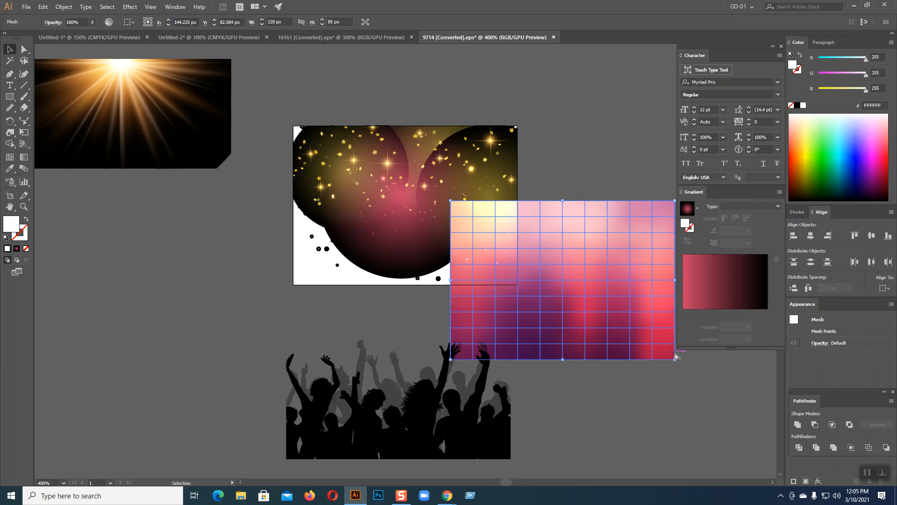
key("ctrl+z")
key("ctrl+z")
key("ctrl+z")
Move the pink gradient mesh background away from the artboard, beside the crowd, and copy it.
key("space")
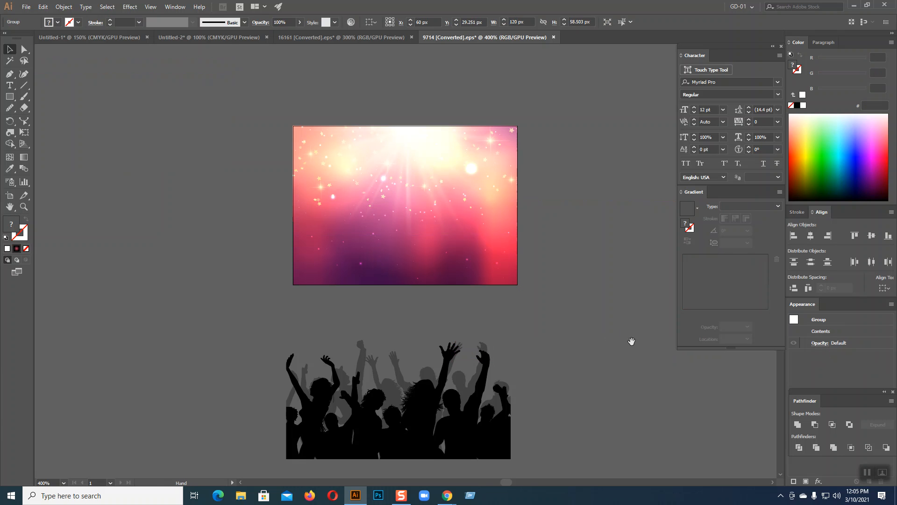
left_click_drag(632, 341, 552, 280)
left_click_drag(439, 223, 672, 352)
key("ctrl")
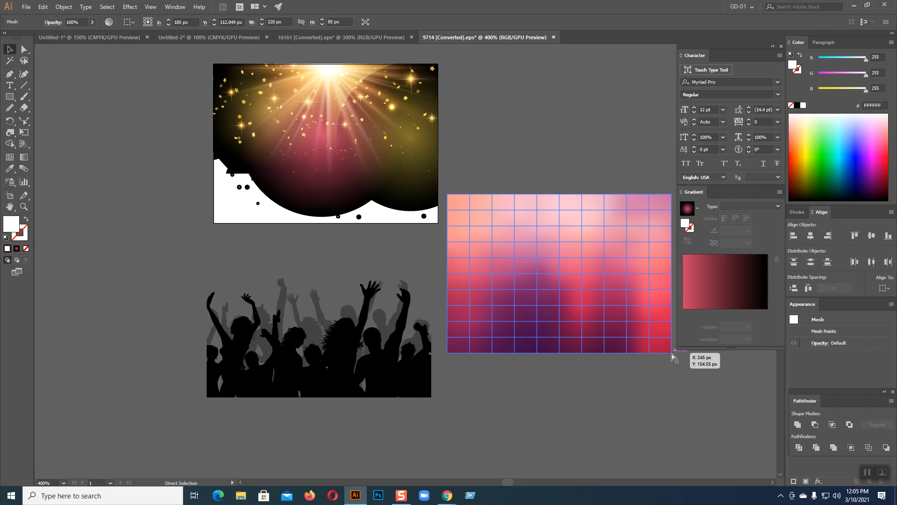
Paste the gradient mesh into the 16161 flyer document and scale it to about 2.36 inches wide.
left_click(235, 38)
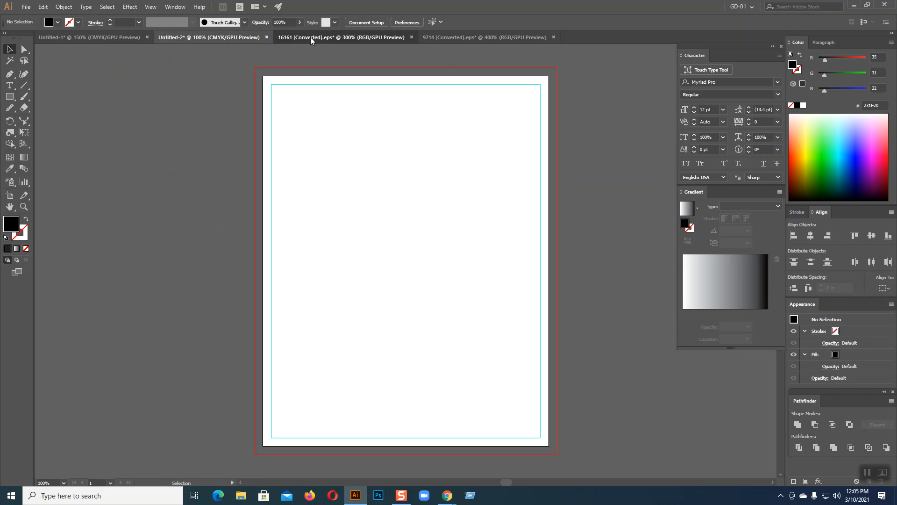
left_click(310, 38)
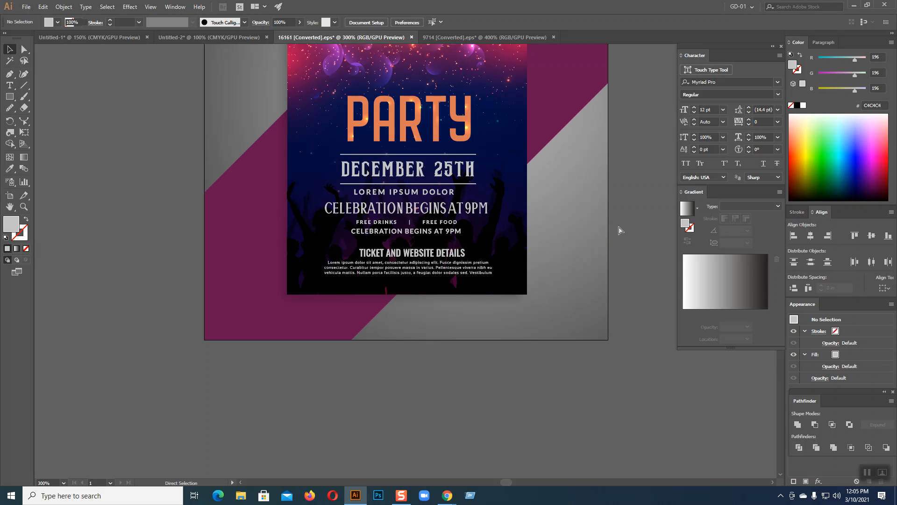
key("ctrl+v")
left_click_drag(491, 323, 535, 347)
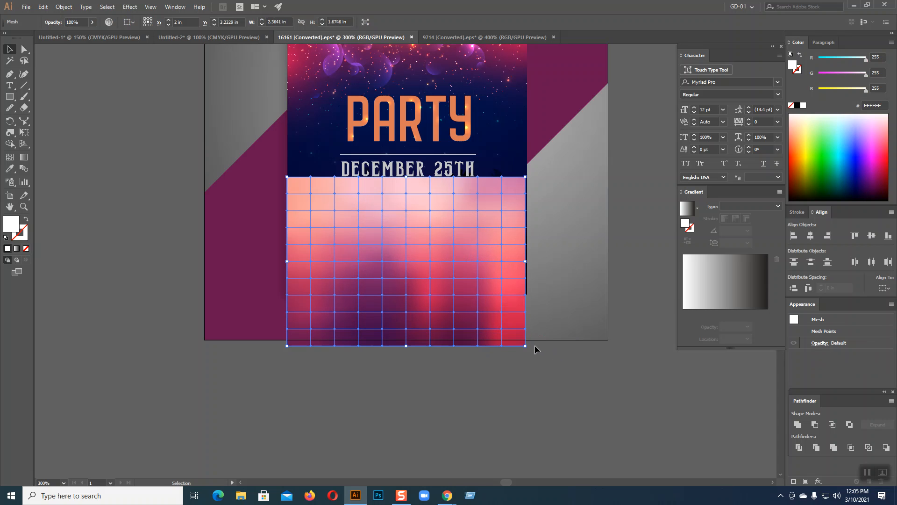
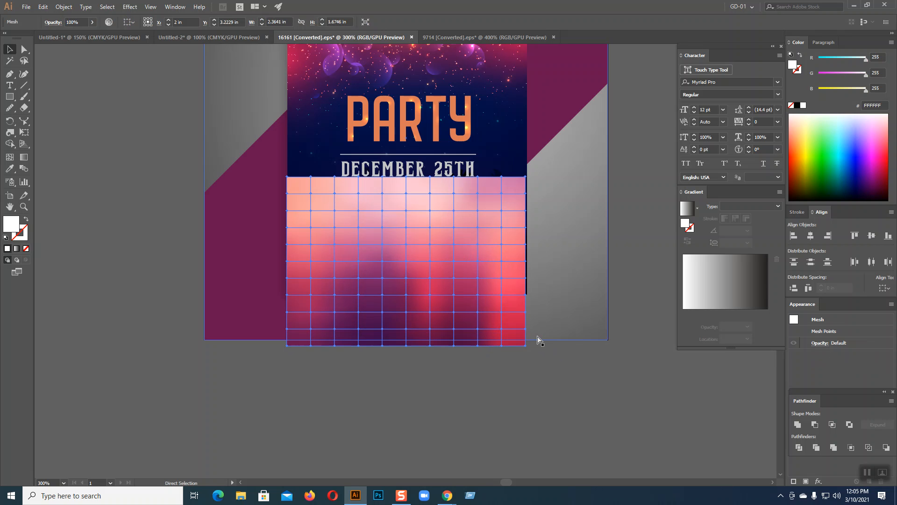
Adjust the mesh's side edges to match the poster's width, making it about 2.37 inches wide and 1.7 inches high.
key("ctrl+=")
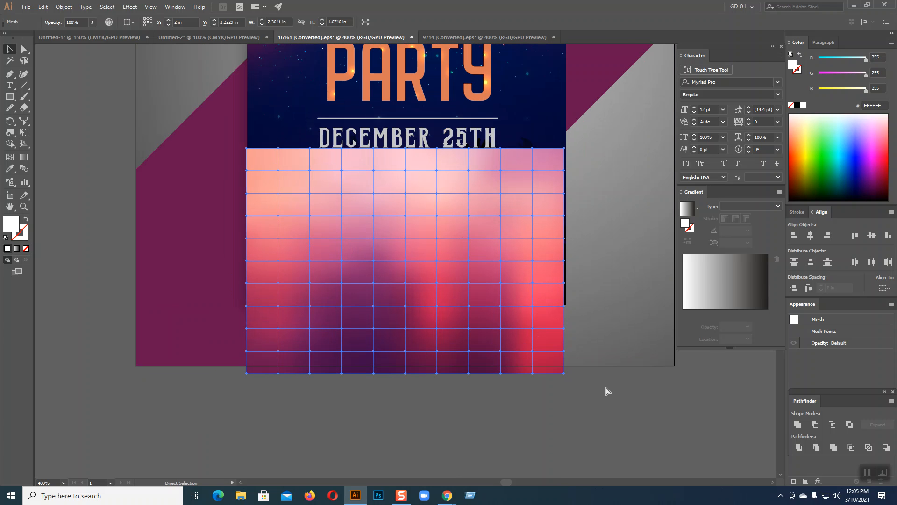
key("ctrl+=")
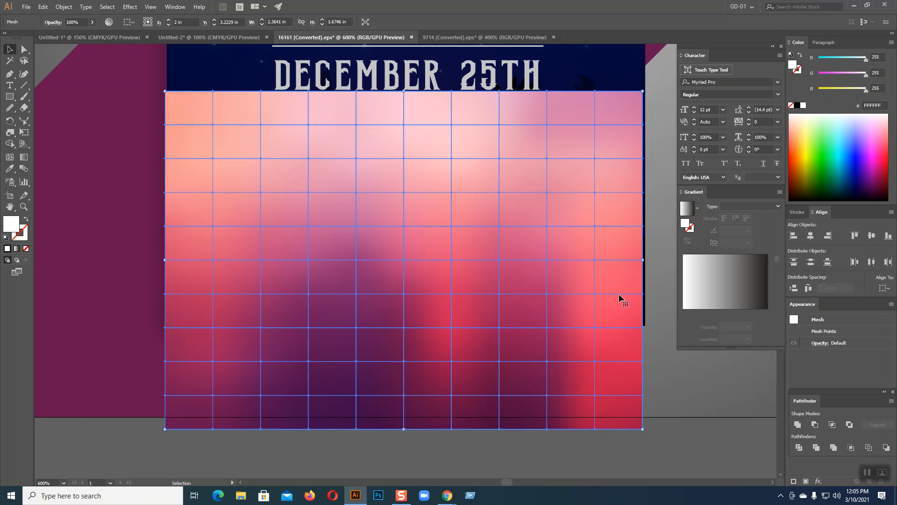
left_click_drag(619, 293, 622, 295)
left_click_drag(647, 430, 654, 431)
key("a")
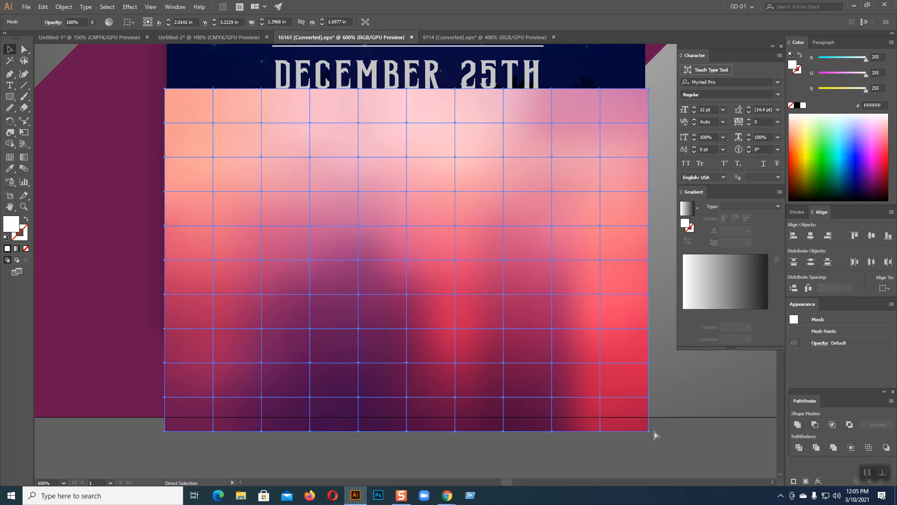
key("v")
left_click_drag(164, 260, 167, 260)
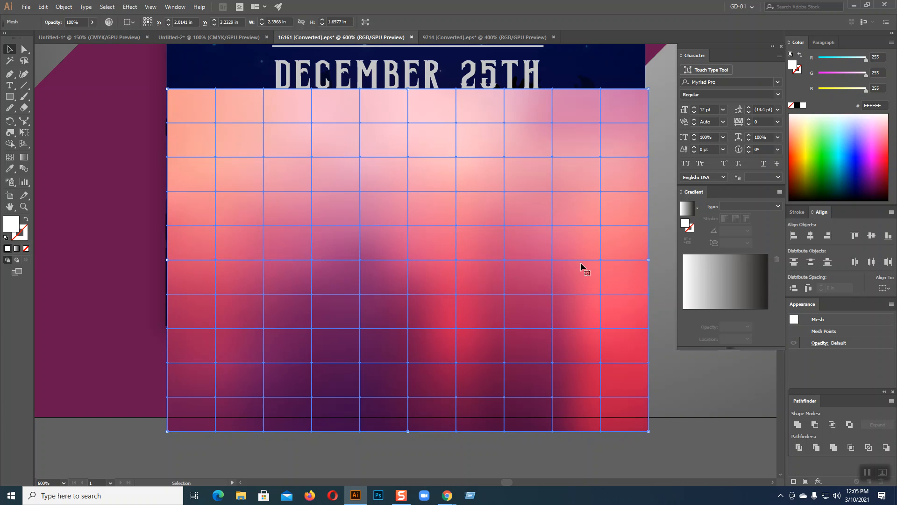
left_click_drag(648, 260, 646, 261)
Nudge the mesh up to a Y position of about 2.71 inches, lining its base up with the poster's bottom edge.
key("ctrl+minus")
key("ctrl+minus")
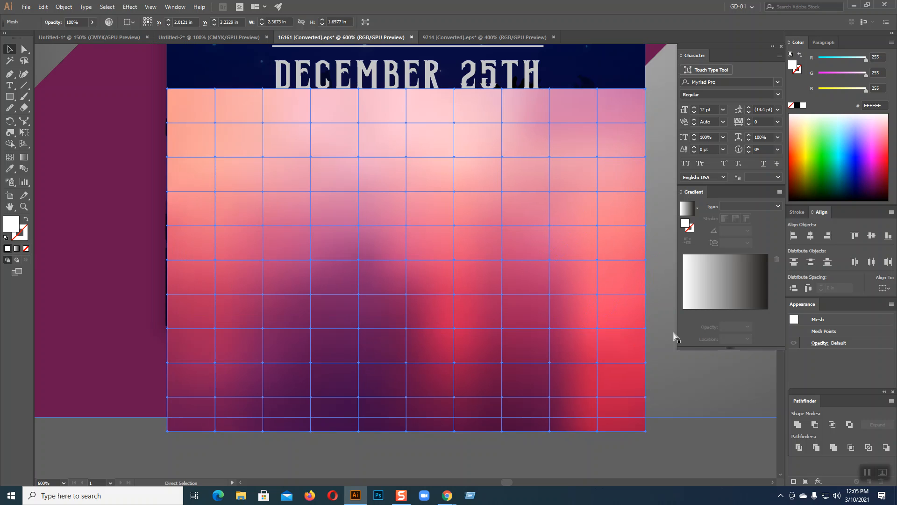
key("Up")
key("Up")
key("Up")
key("Up")
key("Up")
key("Up")
key("Up")
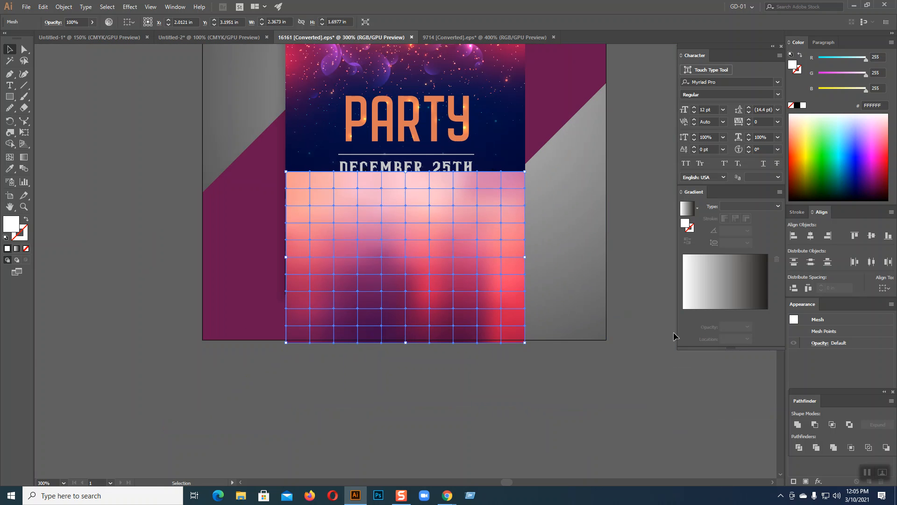
key("Up")
key("Up")
key("Up")
key("Up")
key("Up")
key("Up")
key("Up")
key("Up")
key("Up")
key("Up")
key("Up")
key("Up")
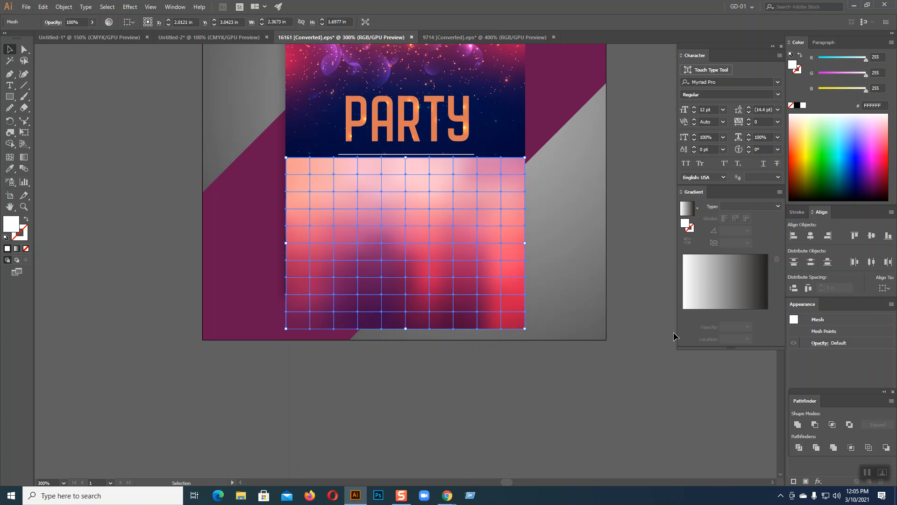
key("Up")
key("Up")
key("Up")
key("Up")
key("Up")
key("Up")
key("Up")
key("Up")
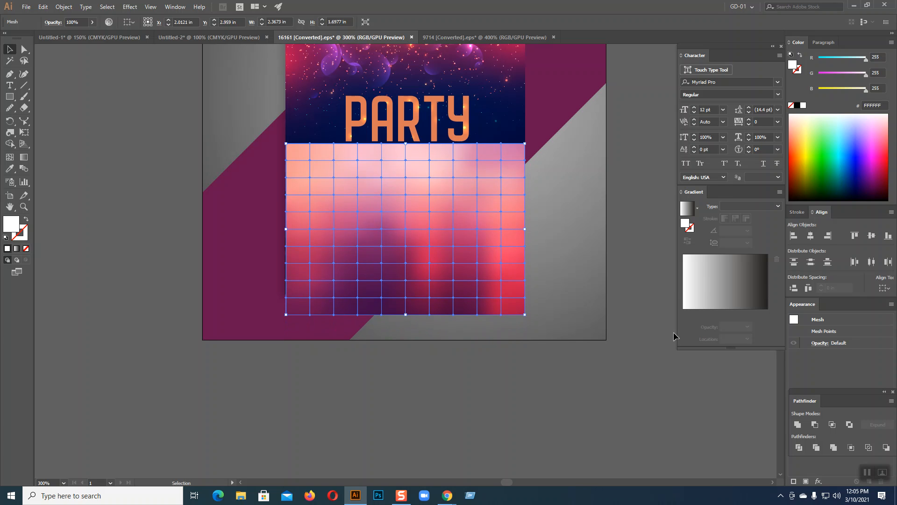
key("Up")
key("Up")
key("Up")
key("Up")
key("Up")
key("Up")
key("Up")
key("Up")
key("Up")
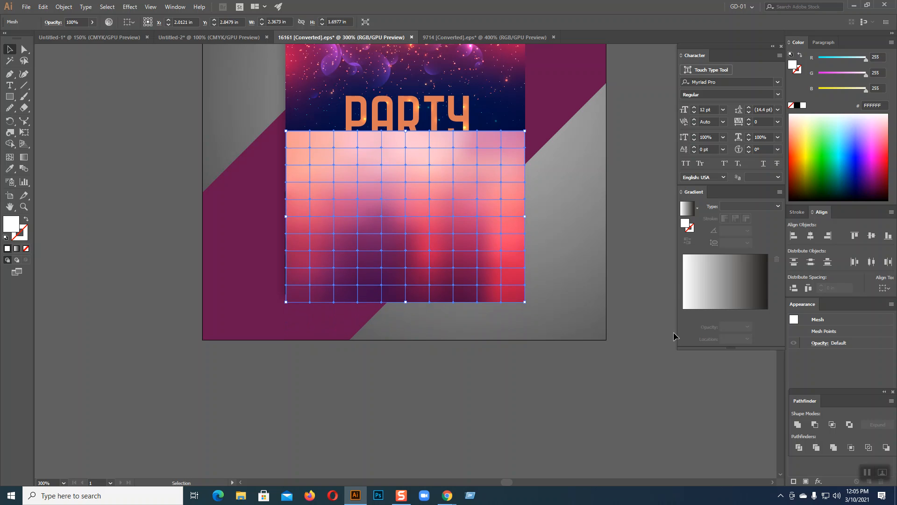
key("Up")
key("Up")
key("Down")
key("Down")
key("Down")
key("Down")
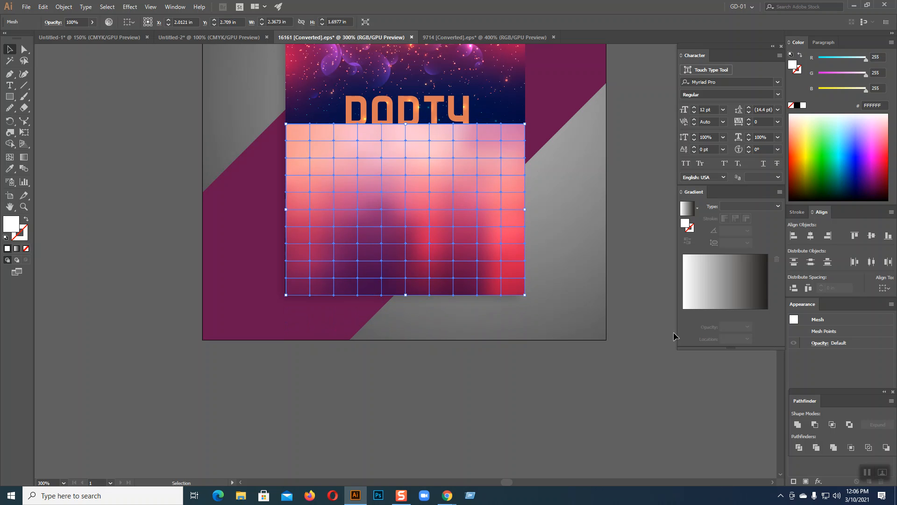
Try sending the gradient mesh to the back of the flyer's stacking order and clear the selection.
right_click(495, 167)
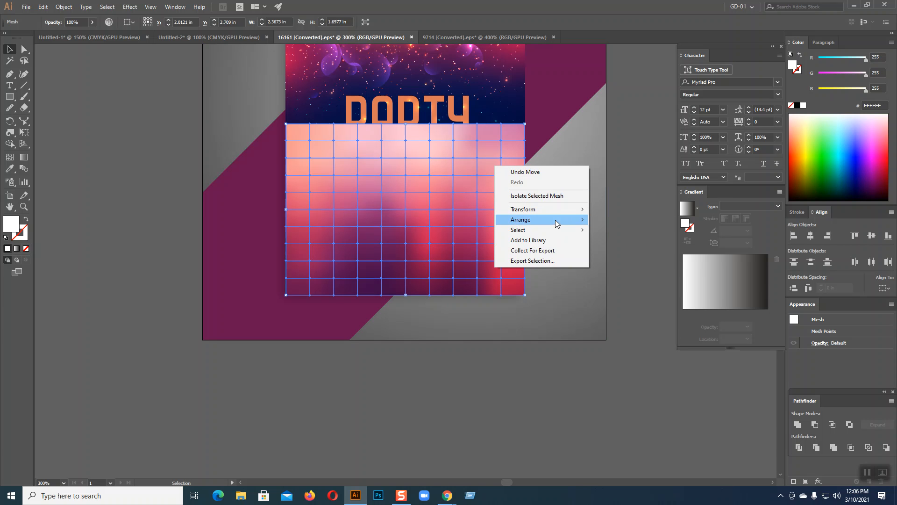
mouse_move(556, 220)
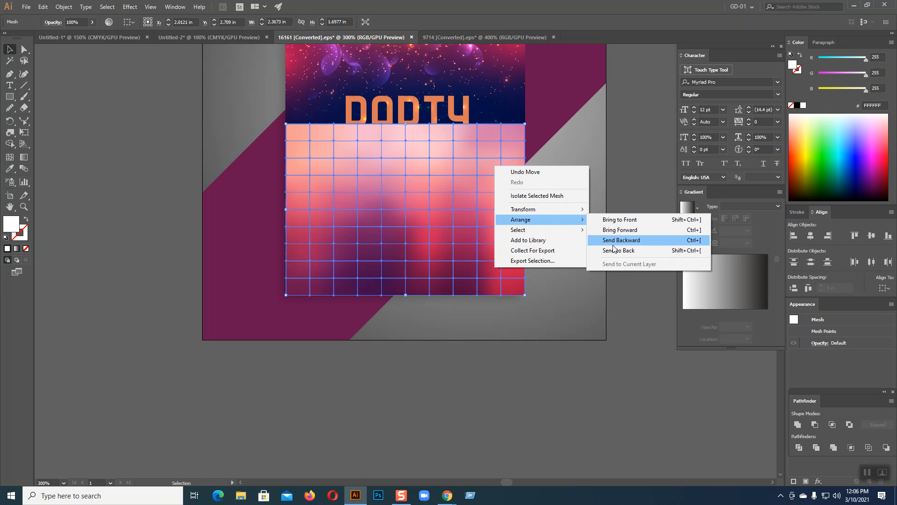
left_click(616, 251)
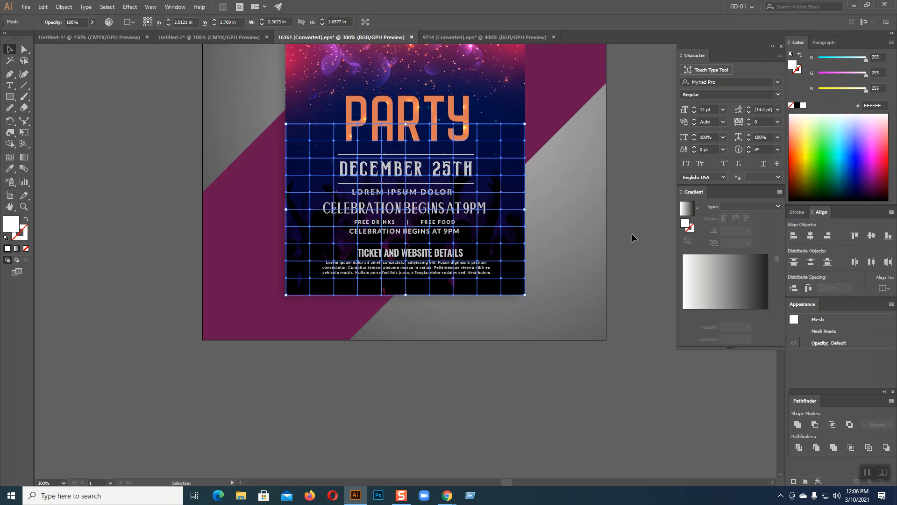
left_click(632, 234)
scroll(632, 233, "up", 3)
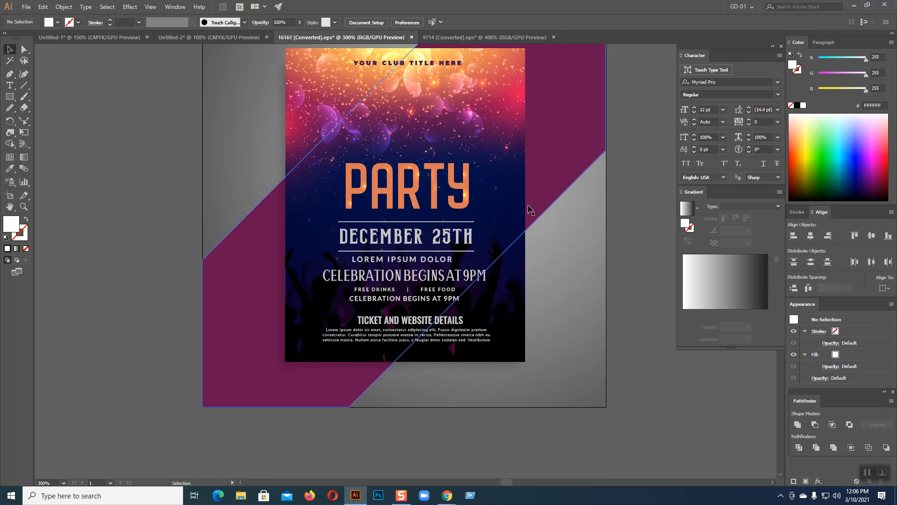
Return the mesh to the front and nudge it slightly down together with the poster's background clip group.
left_click(517, 217)
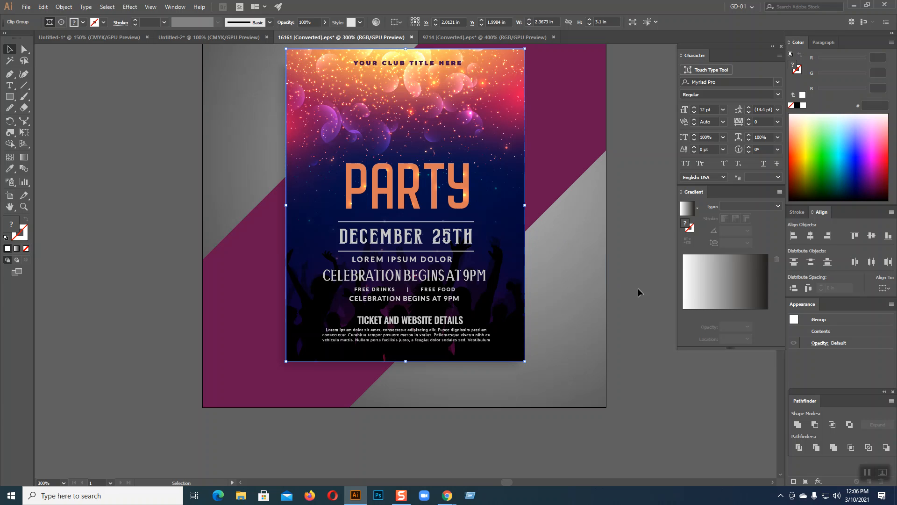
key("ctrl+shift+g")
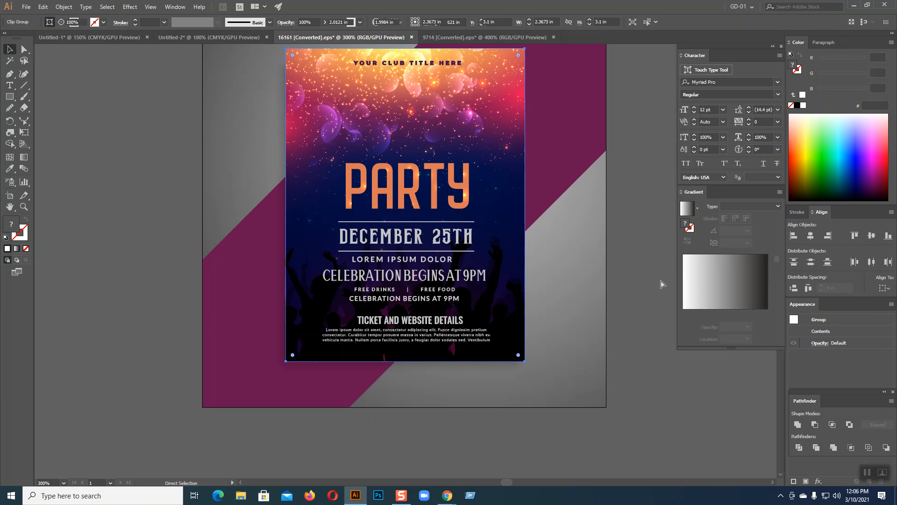
key("ctrl+shift+g")
key("ctrl+shift+g")
key("Down")
key("Down")
key("Down")
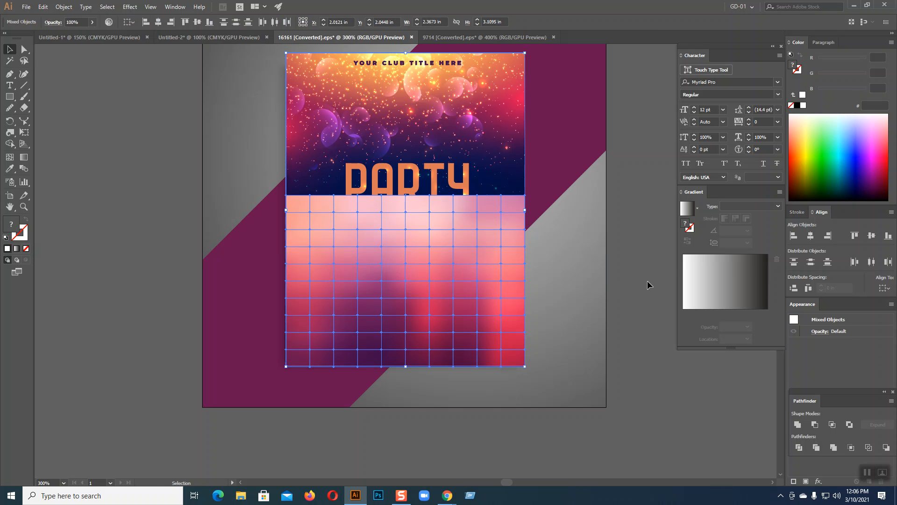
key("a")
key("v")
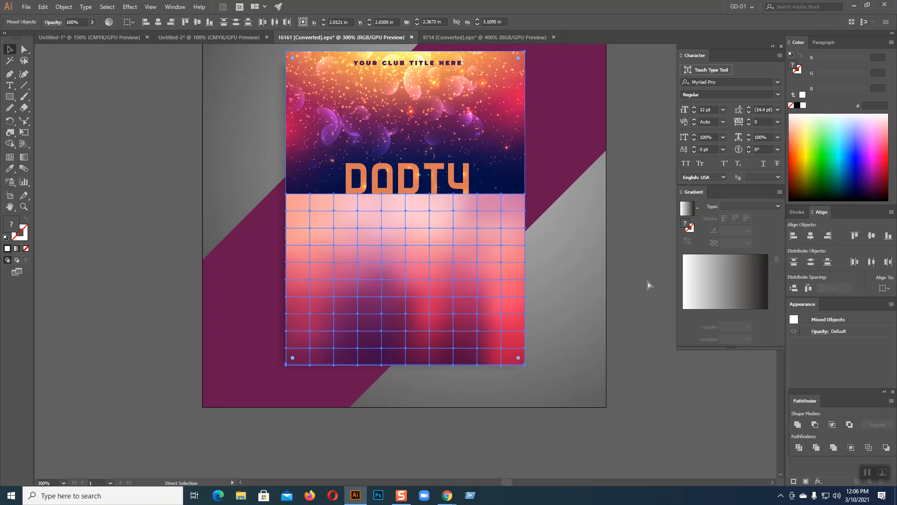
Move the gradient mesh down off the poster, leaving it below the artboard.
left_click(647, 280)
left_click(500, 288)
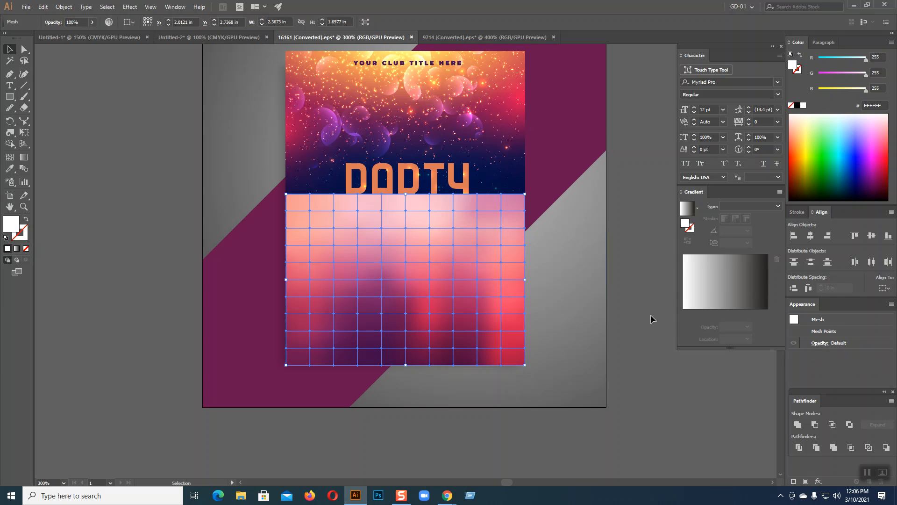
key("Down")
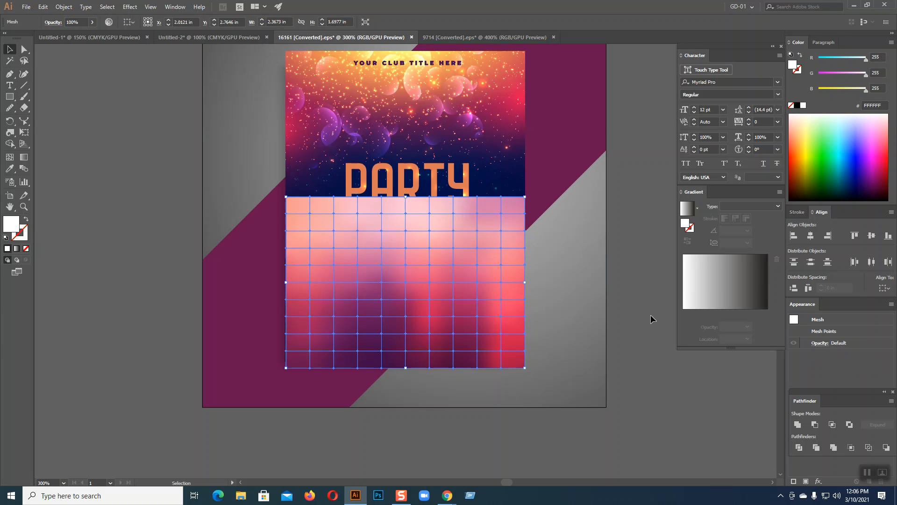
key("Down")
key("Down")
key("Down")
key("Down")
key("Down")
key("Down")
key("Down")
key("Down")
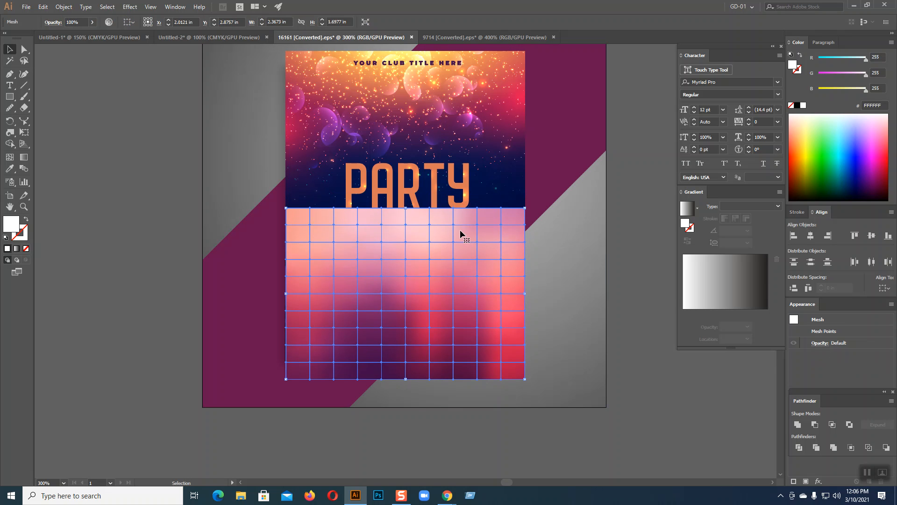
key("Down")
key("Down")
key("Down")
key("Down")
key("Down")
key("Down")
key("Down")
key("Down")
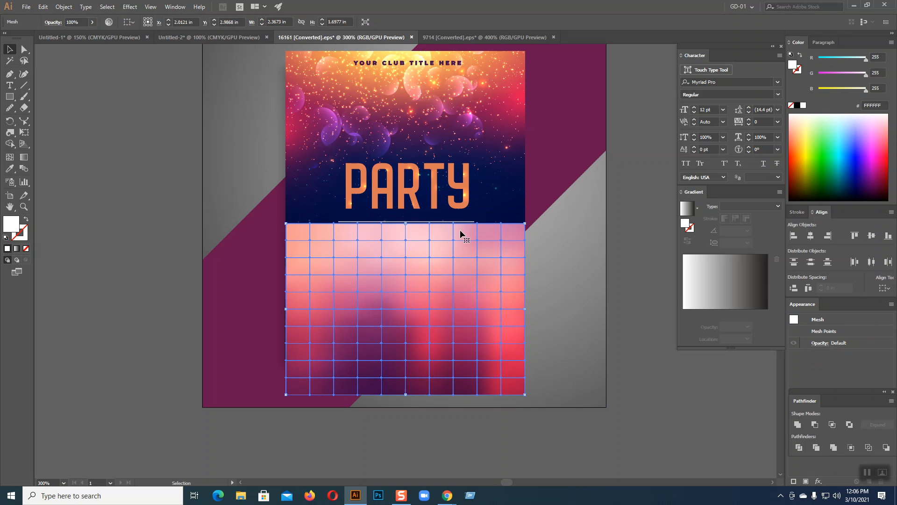
key("Down")
key("Down")
key("Down")
key("Down")
key("Down")
key("Down")
key("Down")
key("Down")
key("Down")
key("Down")
key("Down")
key("Down")
key("Down")
key("Down")
key("Down")
key("Down")
key("Down")
key("Down")
key("Down")
key("Down")
key("Down")
key("Down")
key("Down")
key("Down")
key("Down")
key("Down")
key("Down")
key("Down")
key("Down")
key("Down")
key("Down")
key("Down")
key("Down")
key("Down")
key("Down")
key("Down")
key("Down")
key("Down")
key("Down")
key("Down")
key("Down")
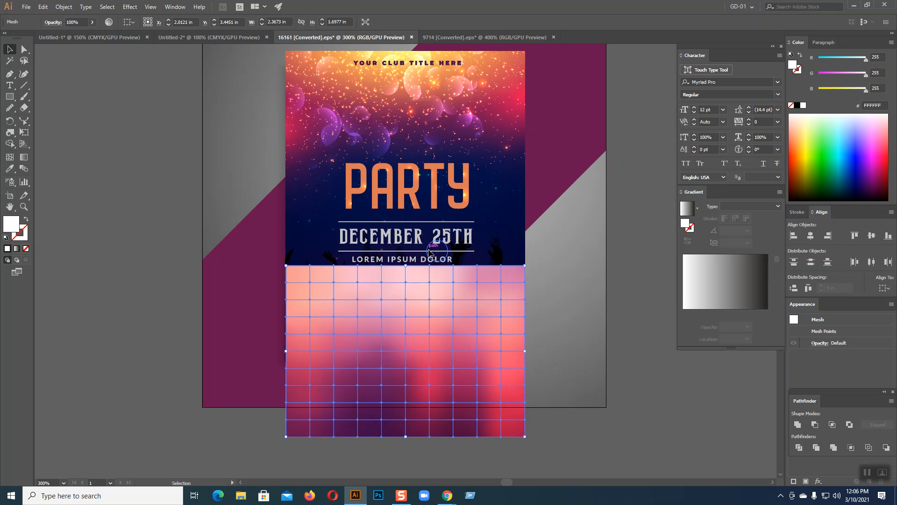
key("ctrl+minus")
left_click_drag(429, 253, 433, 375)
Bring the event details text group to the front of the poster's stacking order.
left_click(421, 212)
right_click(418, 211)
mouse_move(502, 303)
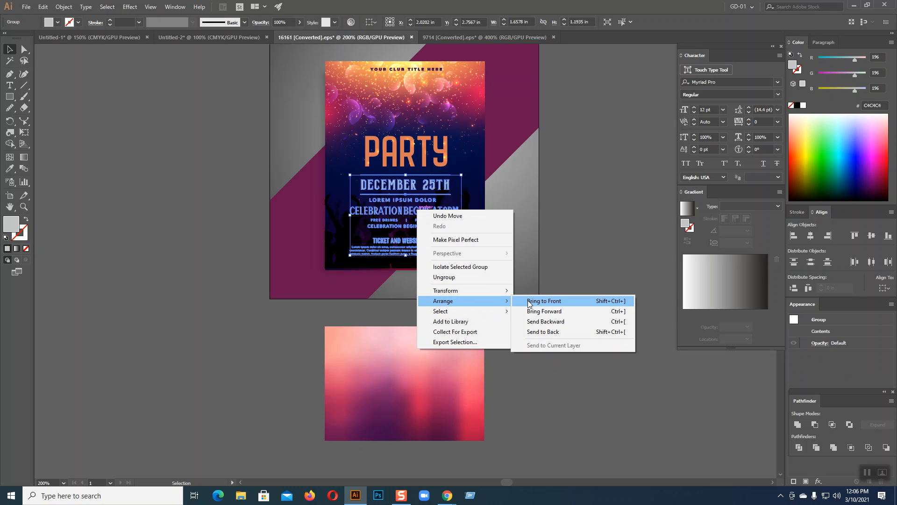
left_click(544, 301)
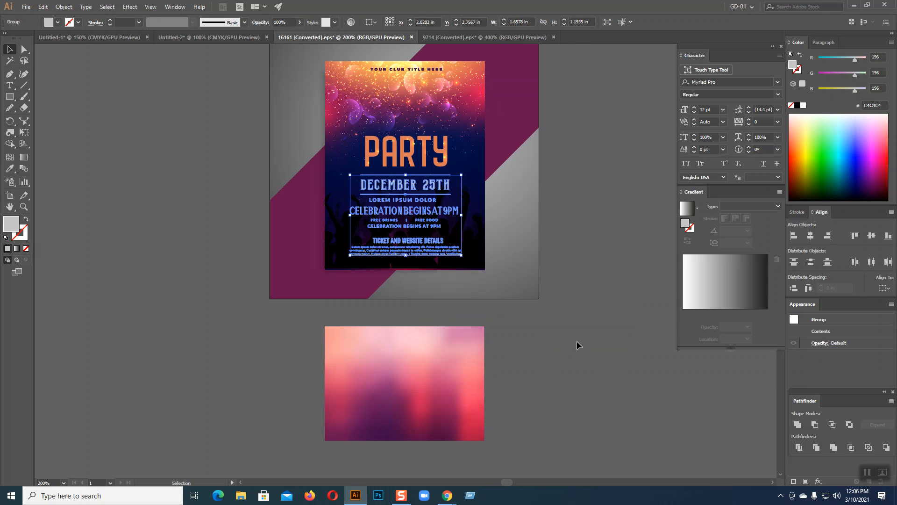
Hide the event details text group and the PARTY title.
key("Delete")
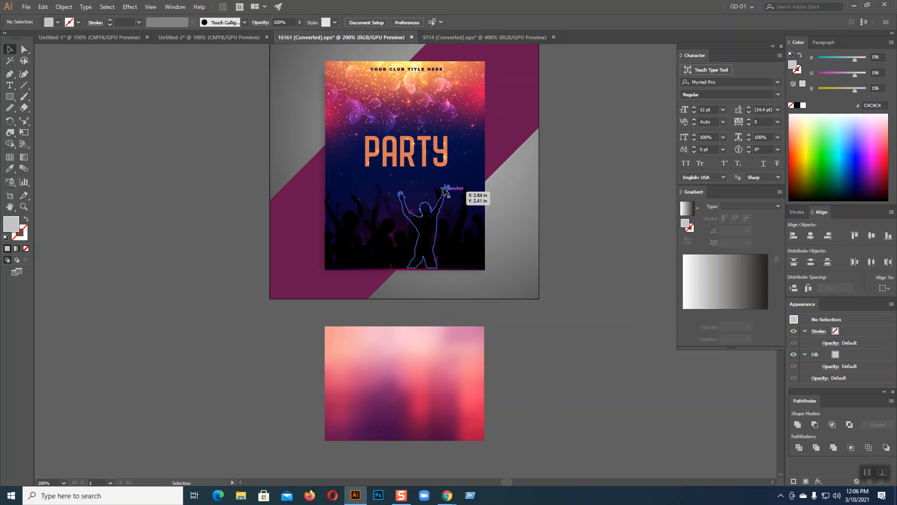
left_click(411, 156)
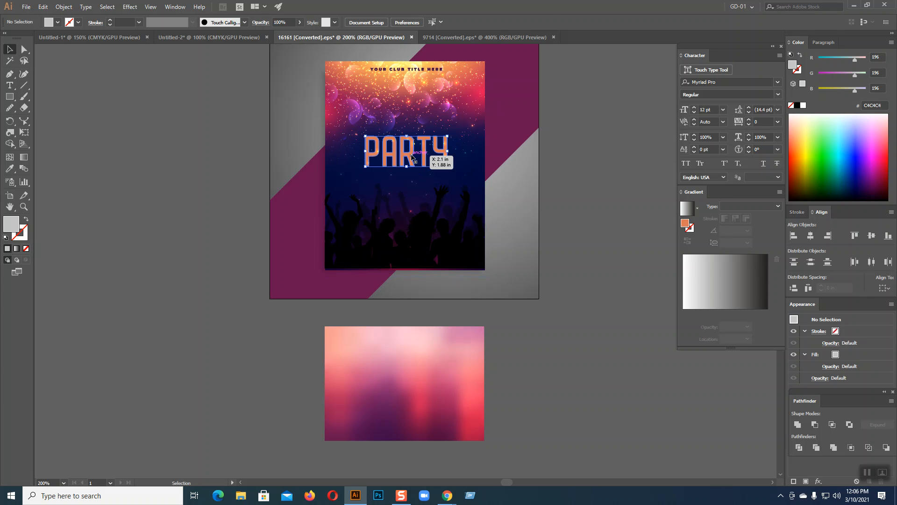
key("Delete")
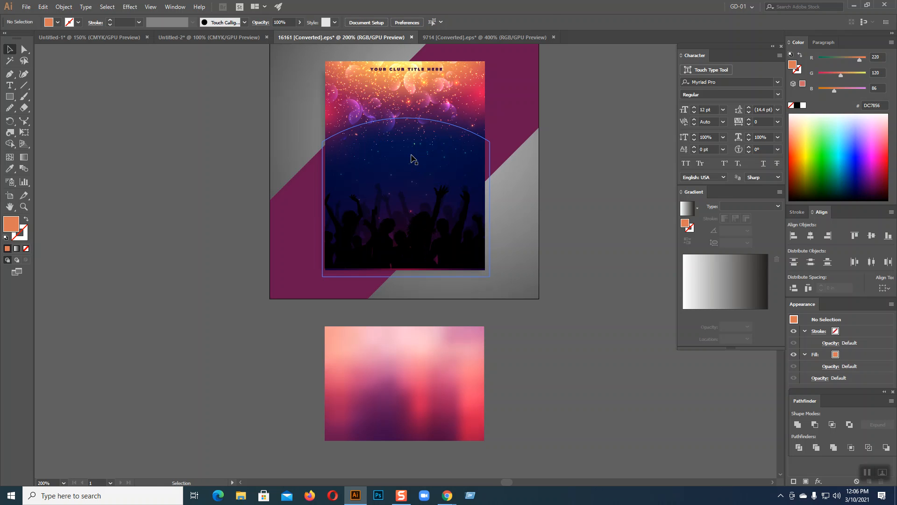
Try moving the poster's background clip group out of the artboard, and undo the move.
left_click_drag(412, 157, 161, 172)
key("a")
key("ctrl+z")
key("v")
key("a")
key("v")
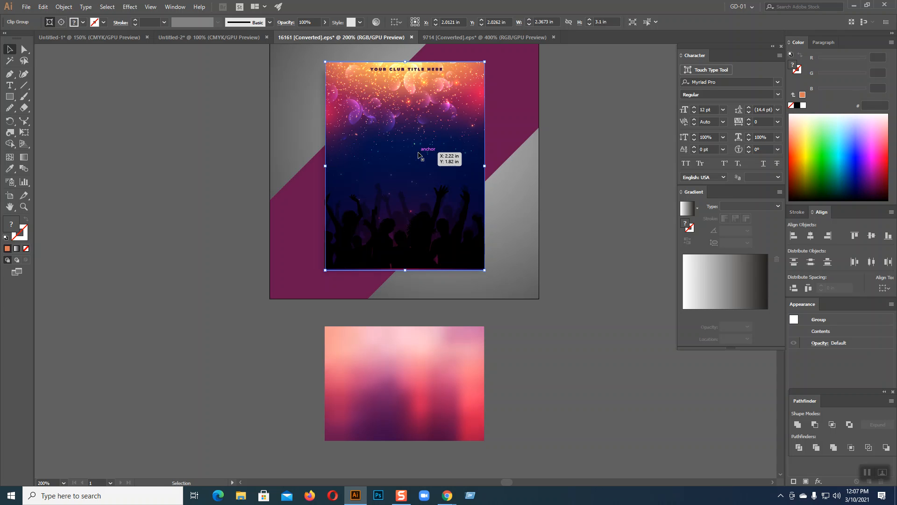
Select both crowd silhouette groups and bring them to the front of the stacking order.
left_click(423, 224)
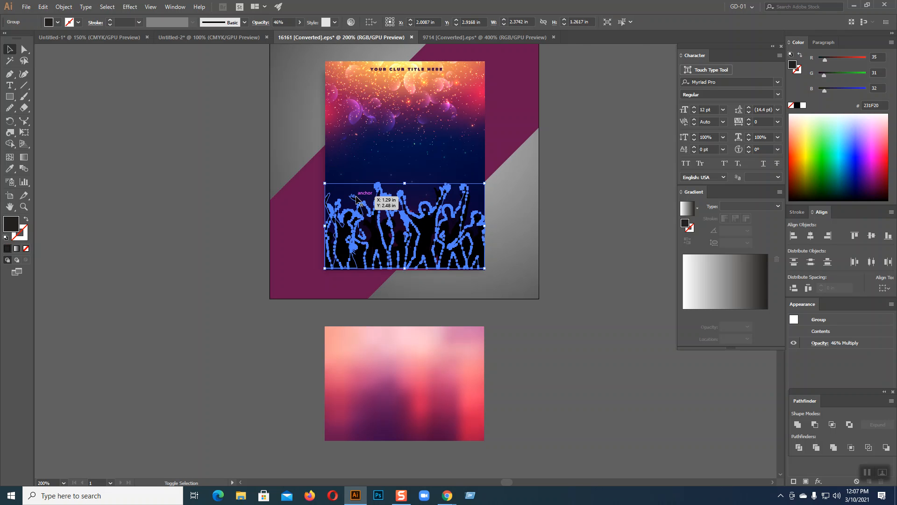
left_click(356, 199, "shift")
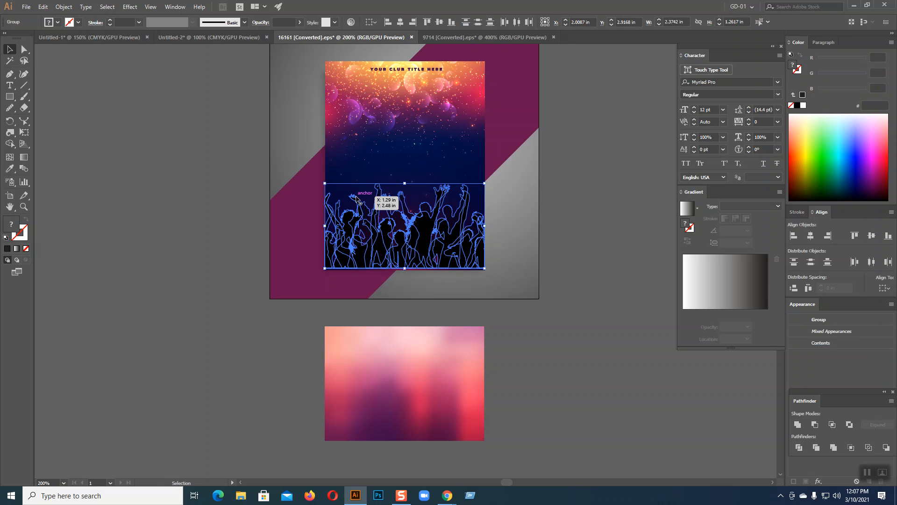
right_click(357, 198)
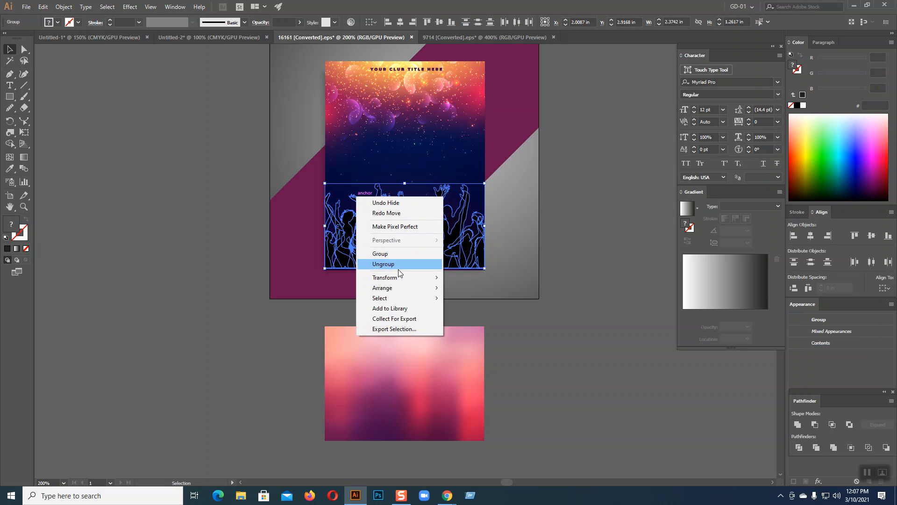
mouse_move(401, 289)
left_click(465, 288)
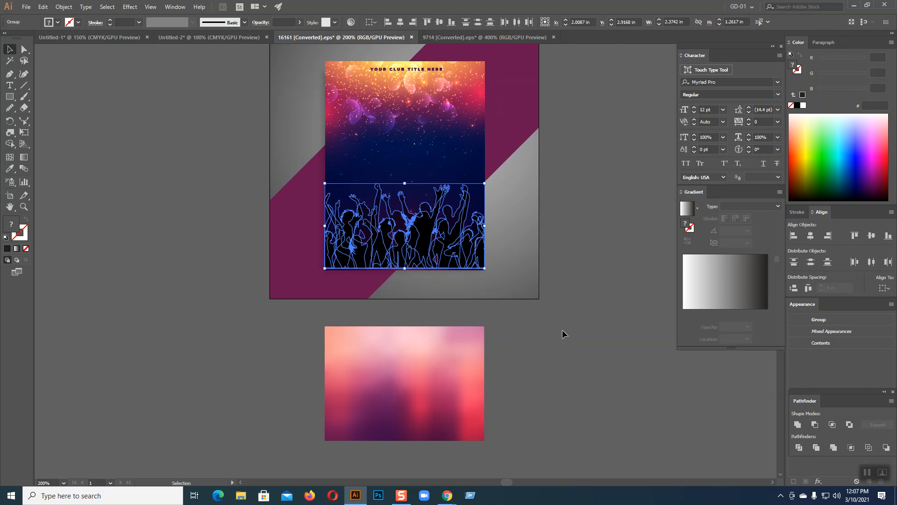
Move the gradient mesh back onto the poster behind the crowd, nudging its base to the poster's bottom edge at a Y position of about 2.73 inches.
left_click_drag(467, 391, 468, 227)
left_click_drag(468, 225, 465, 217)
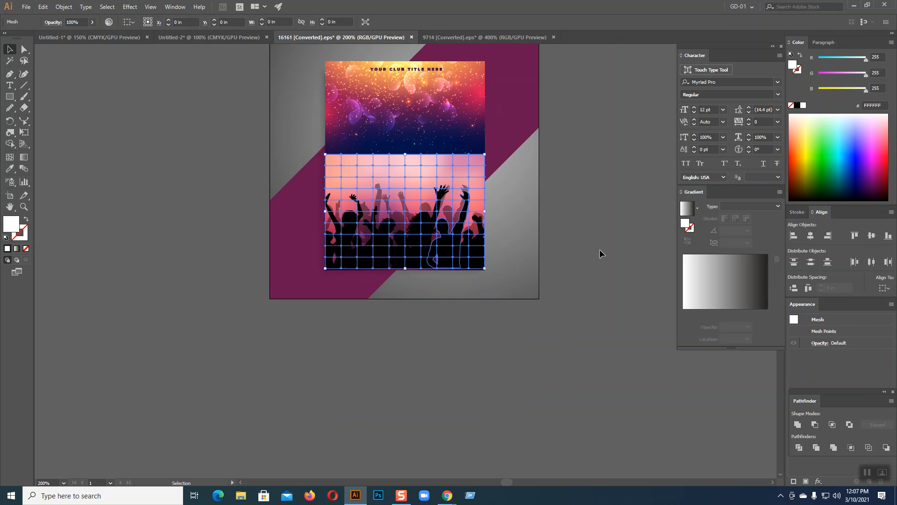
key("ctrl+equal")
key("ctrl+equal")
key("ctrl+equal")
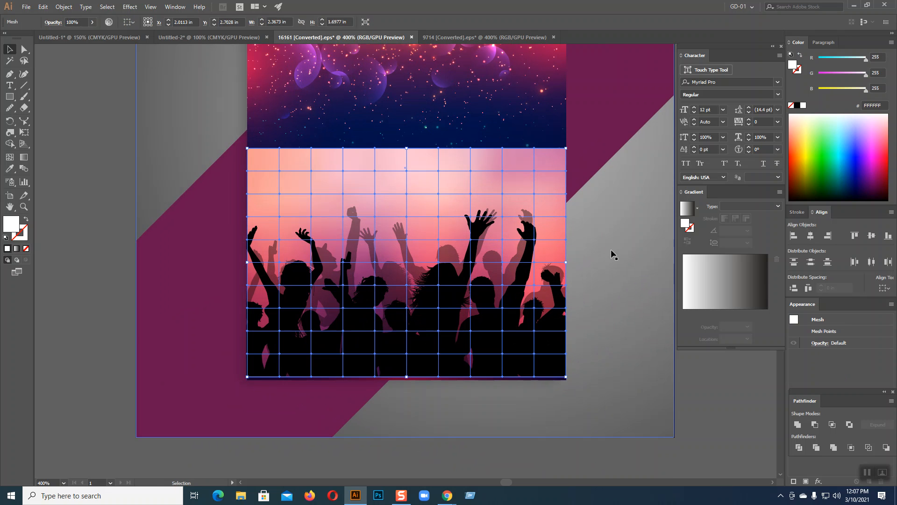
key("Down")
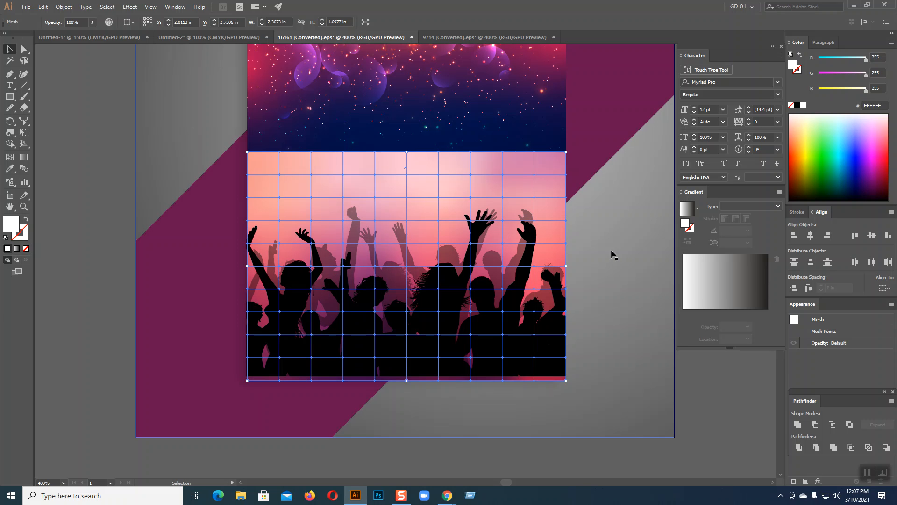
key("Up")
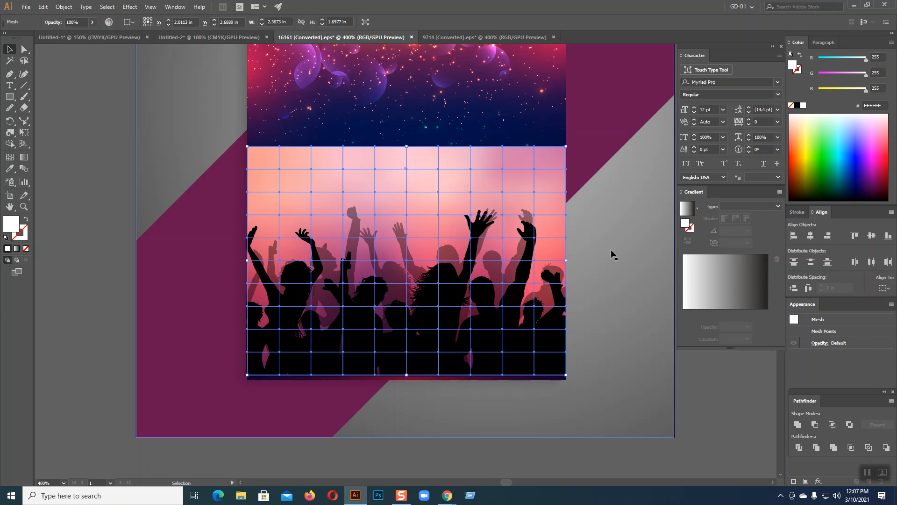
key("ctrl+equal")
scroll(561, 113, "down", 3)
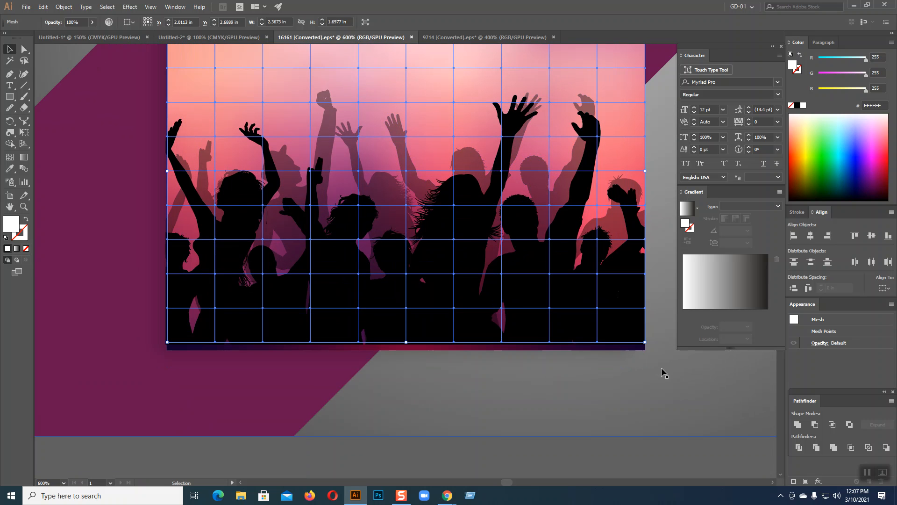
key("Down")
key("Down")
key("Down")
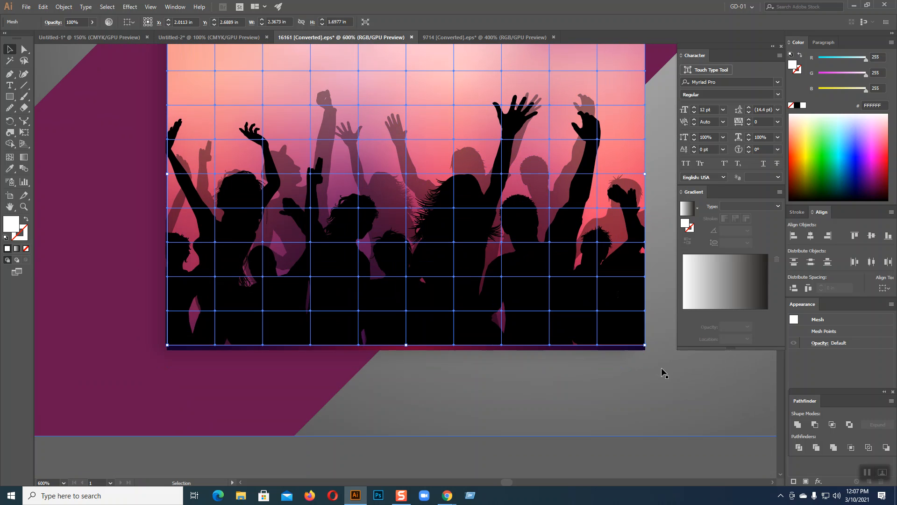
left_click(663, 373)
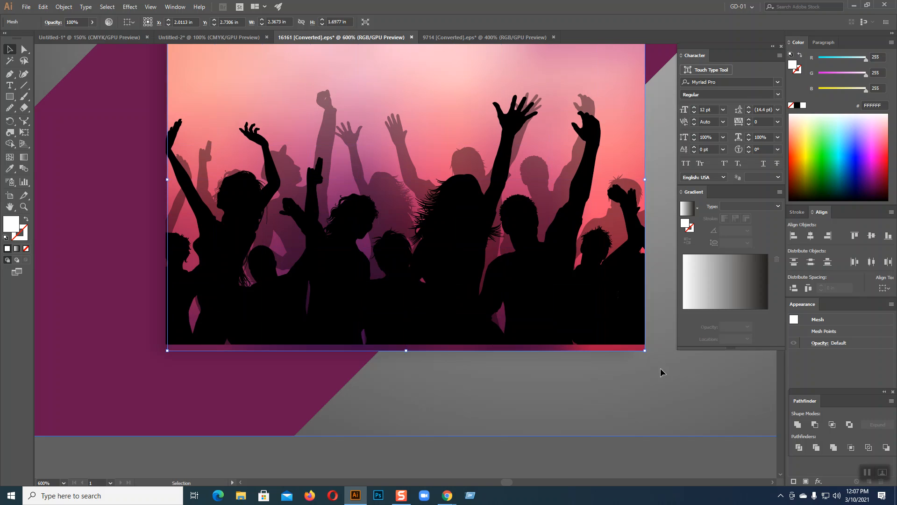
Move the mesh aside and shift both crowd silhouette groups down to a Y position of about 2.95 inches, meeting the poster's bottom edge.
scroll(646, 375, "up", 3)
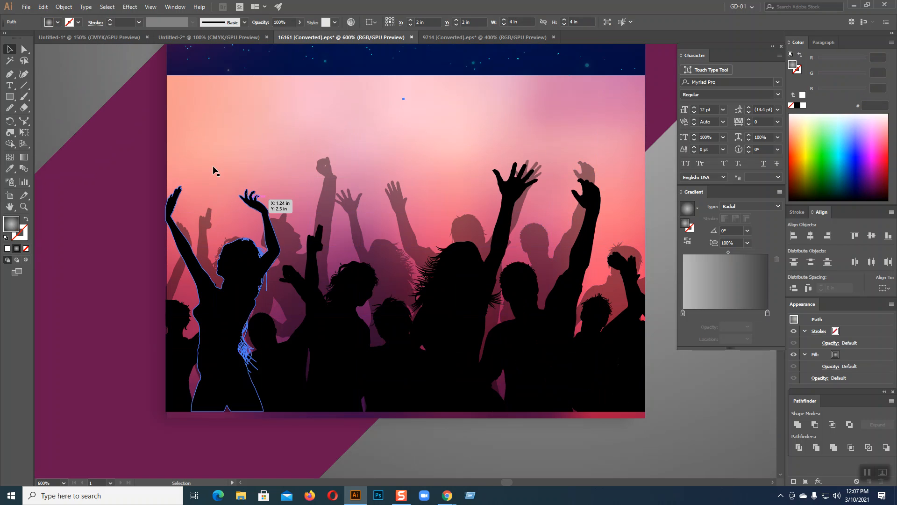
left_click_drag(193, 83, 378, 130)
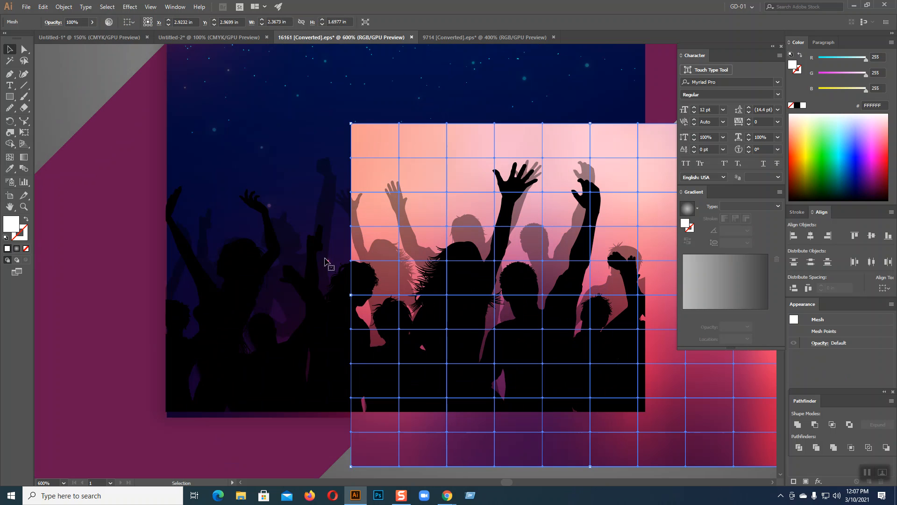
left_click(212, 417)
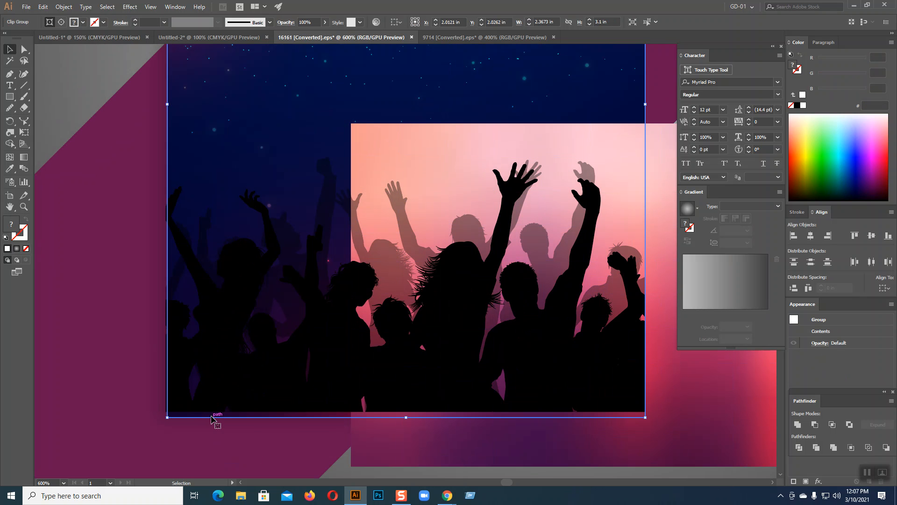
left_click(222, 406)
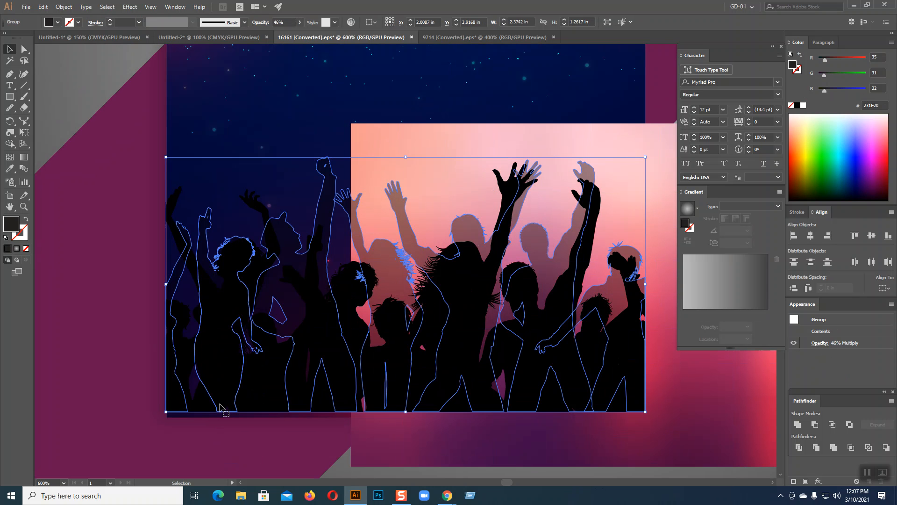
left_click(269, 201, "shift")
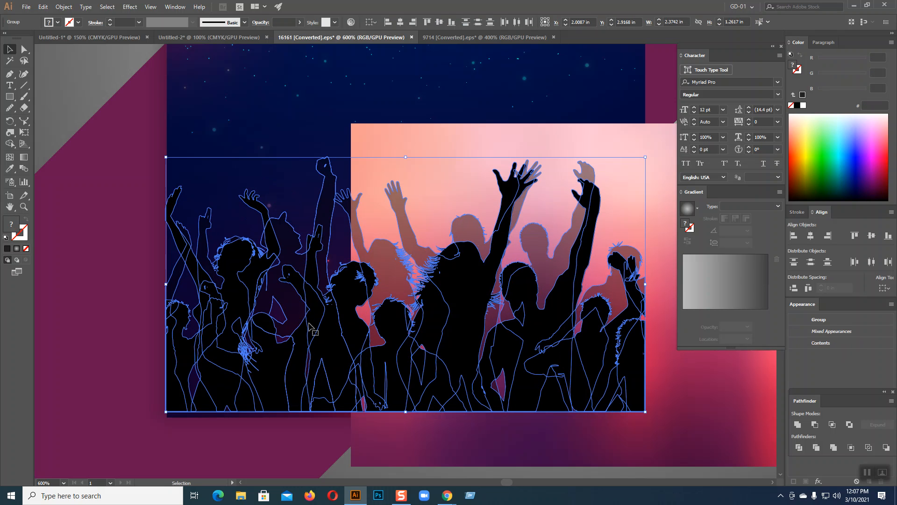
left_click_drag(302, 356, 302, 362)
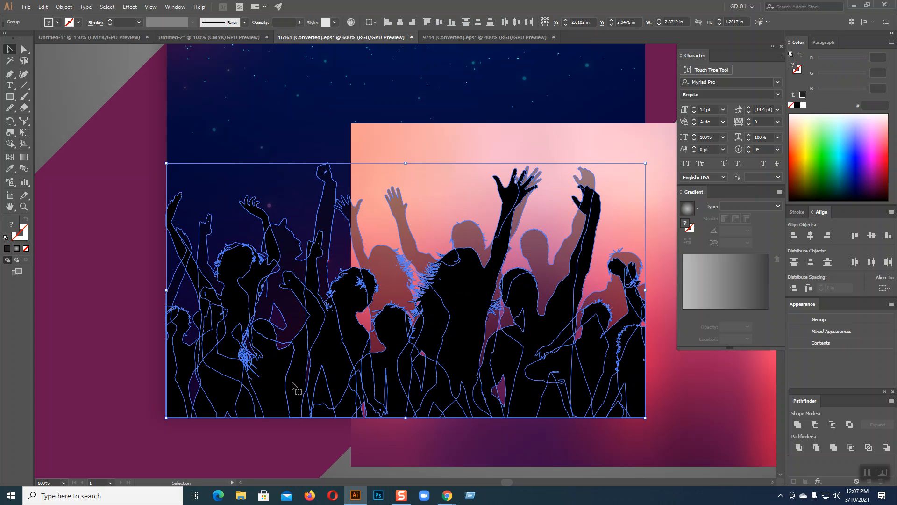
Move the mesh back behind the crowd and fit its side edges to the poster's width, about 2.37 inches.
left_click_drag(372, 134, 187, 89)
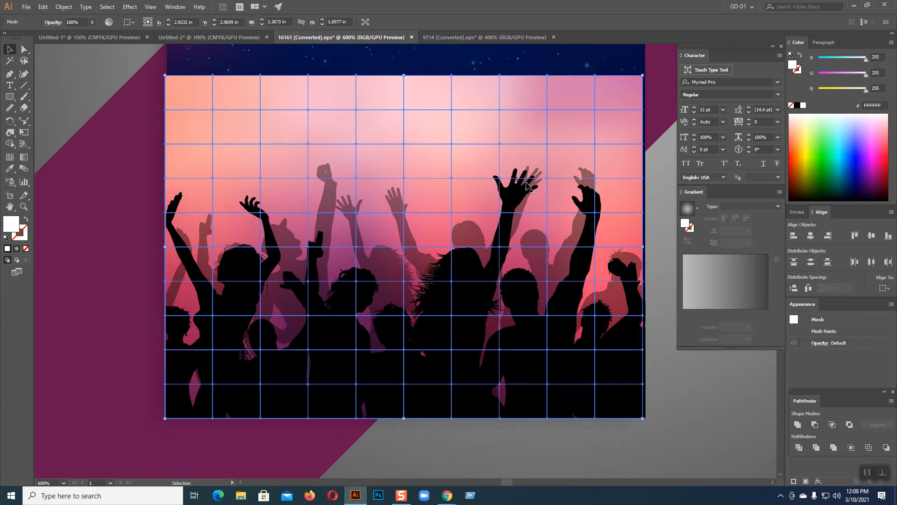
left_click_drag(645, 246, 626, 245)
left_click_drag(166, 246, 167, 247)
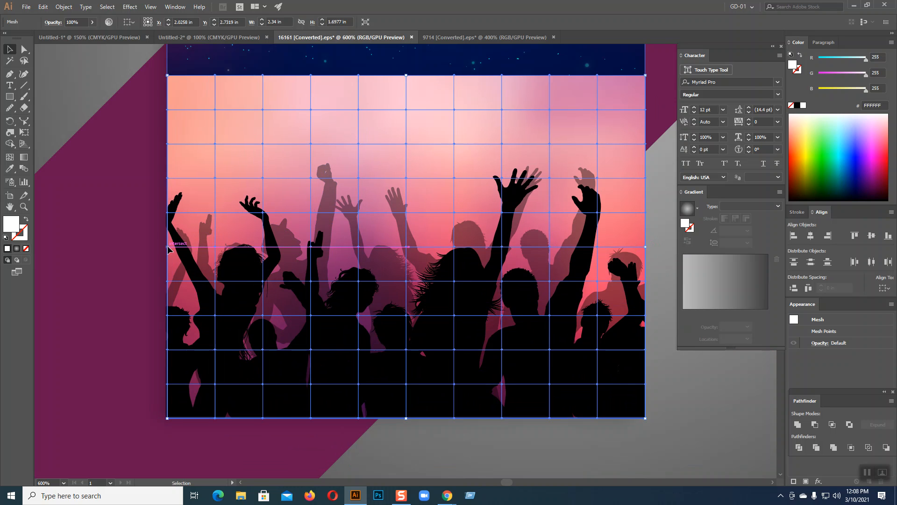
left_click(689, 376)
Stretch the gradient mesh up to the poster's top edge to cover the whole background, and clear the selection.
key("ctrl+minus")
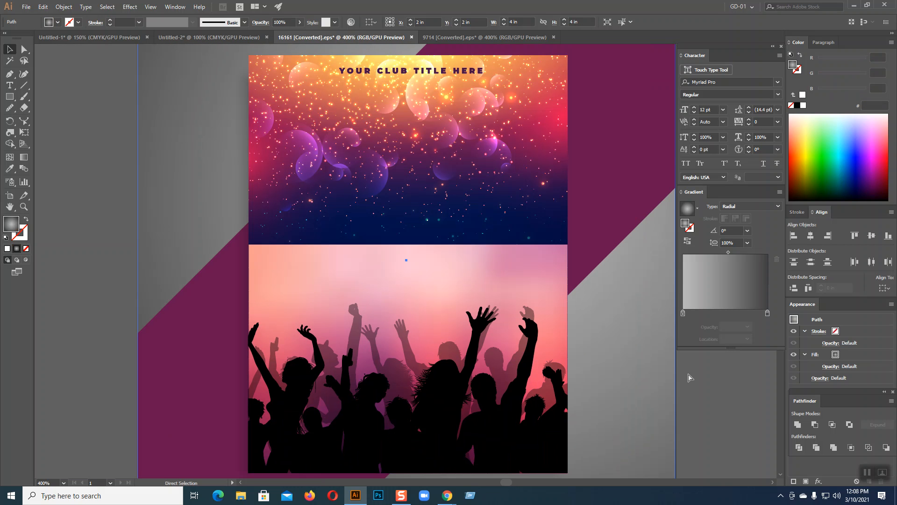
left_click(401, 268)
left_click(404, 255)
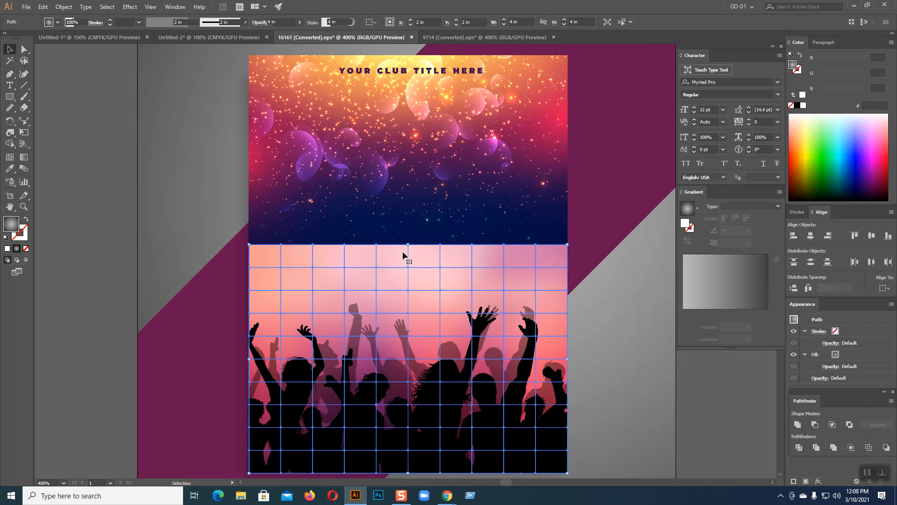
left_click_drag(408, 245, 407, 56)
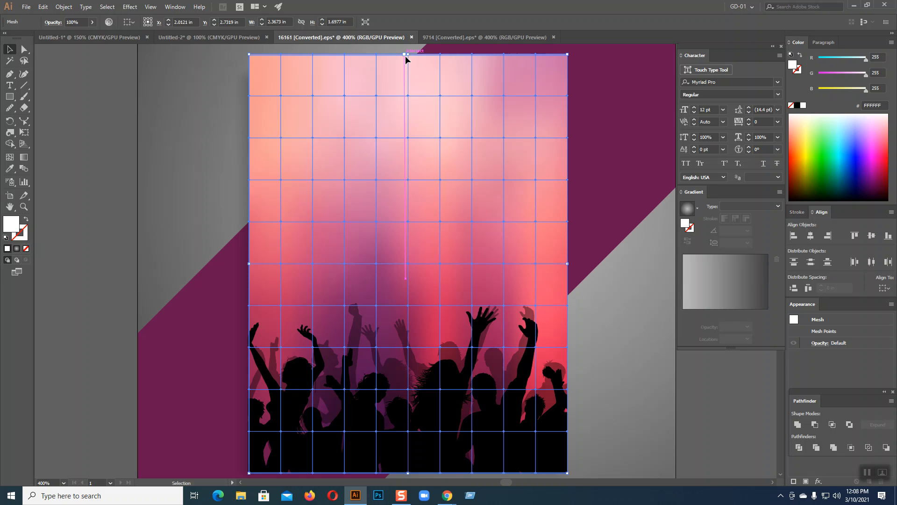
left_click(90, 148)
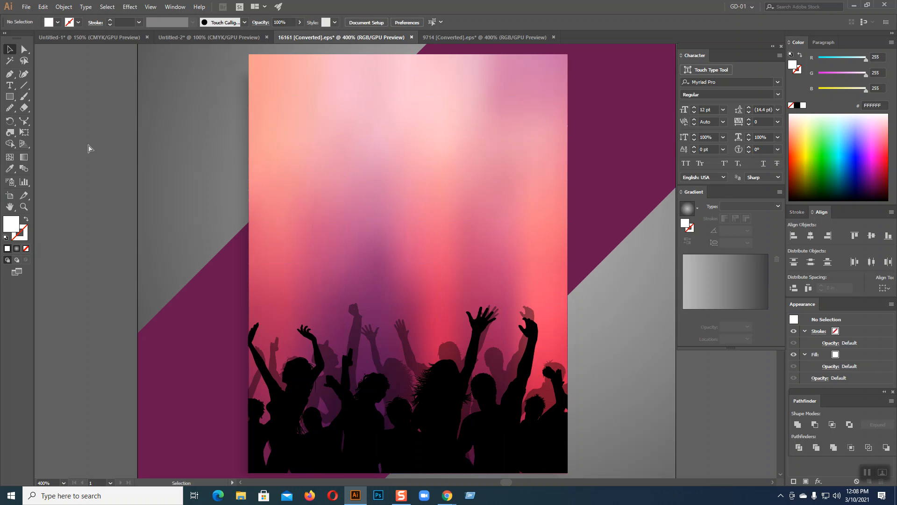
key("ctrl+minus")
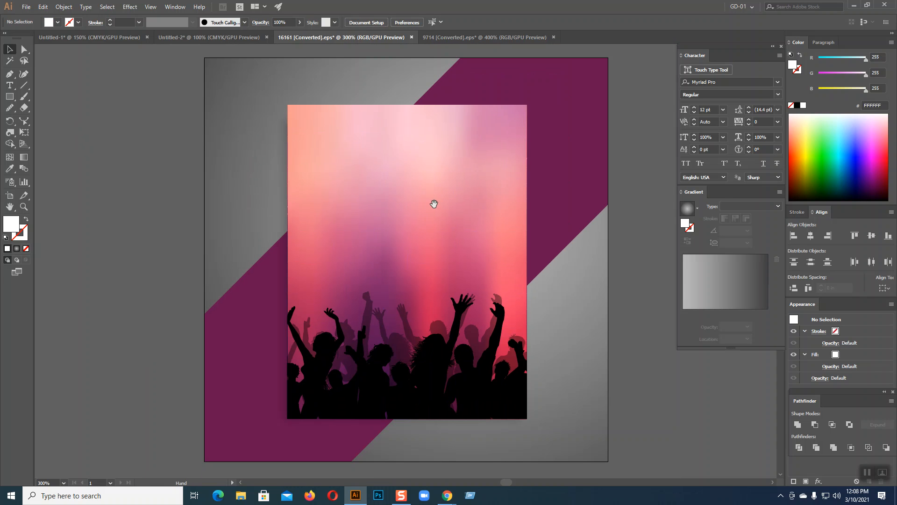
Send the pink gradient mesh to the back of the poster's stacking order and clear the selection.
left_click_drag(434, 204, 400, 243)
left_click(404, 229)
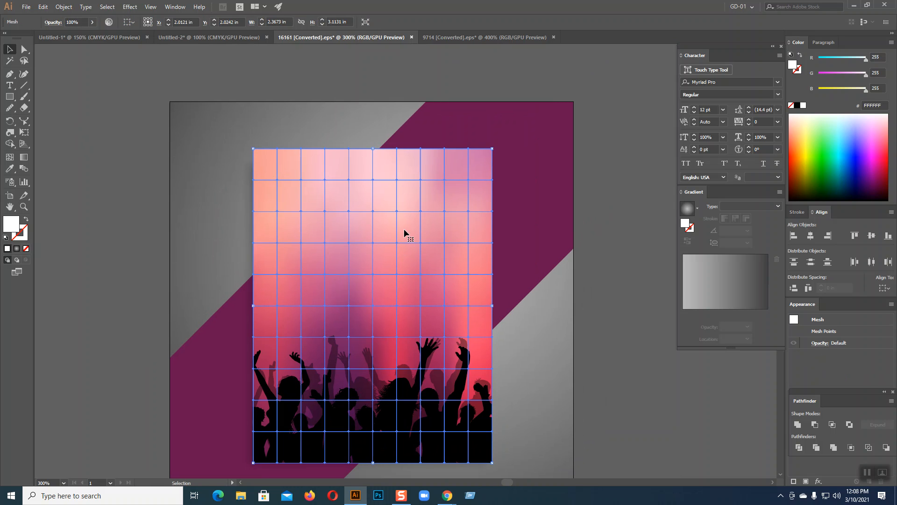
right_click(405, 229)
mouse_move(459, 295)
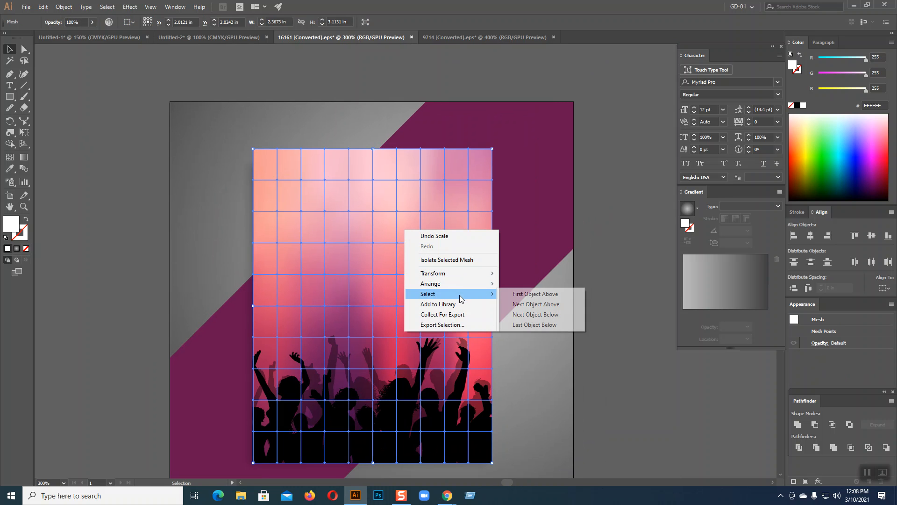
left_click(535, 313)
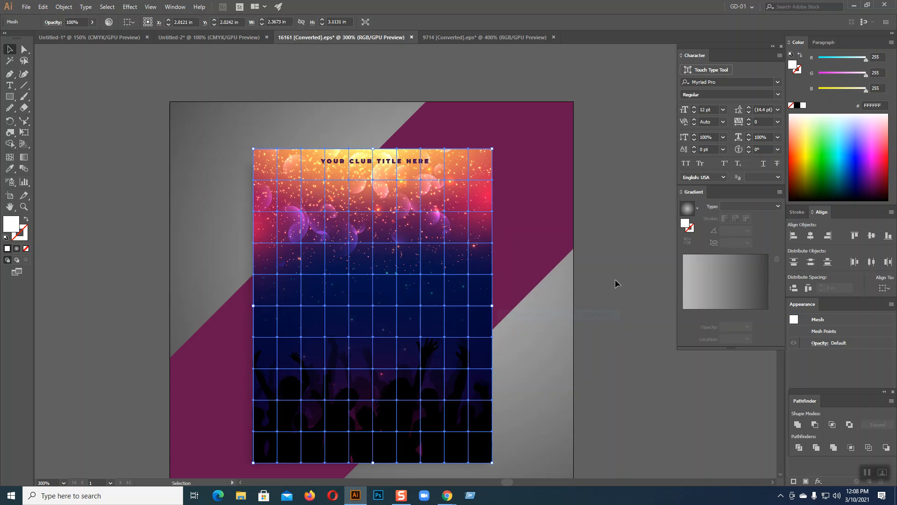
left_click(621, 280)
Release the clipping mask on the poster's original background artwork and deselect the freed pieces.
left_click(404, 219)
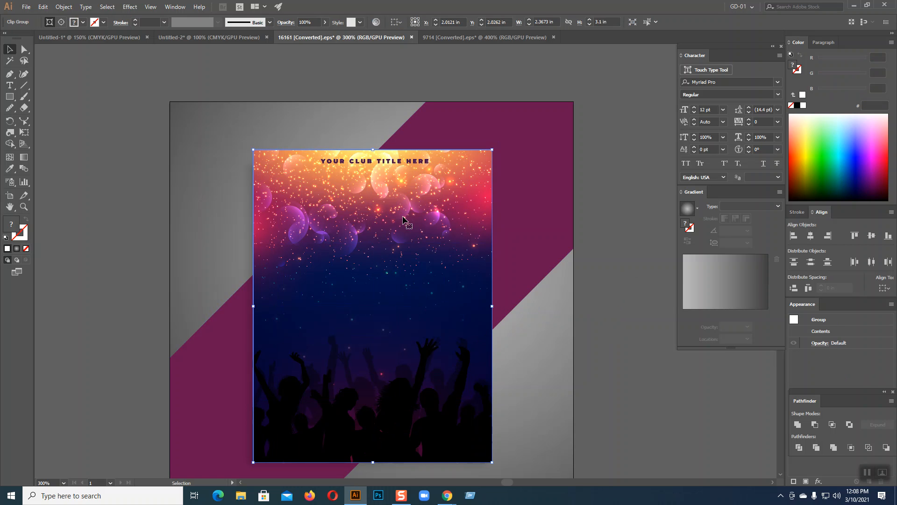
right_click(400, 215)
left_click(445, 282)
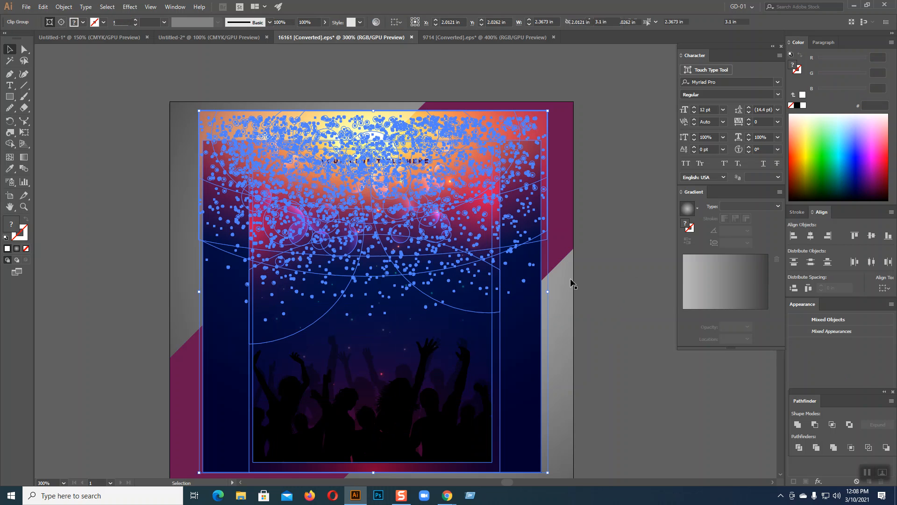
left_click(613, 271)
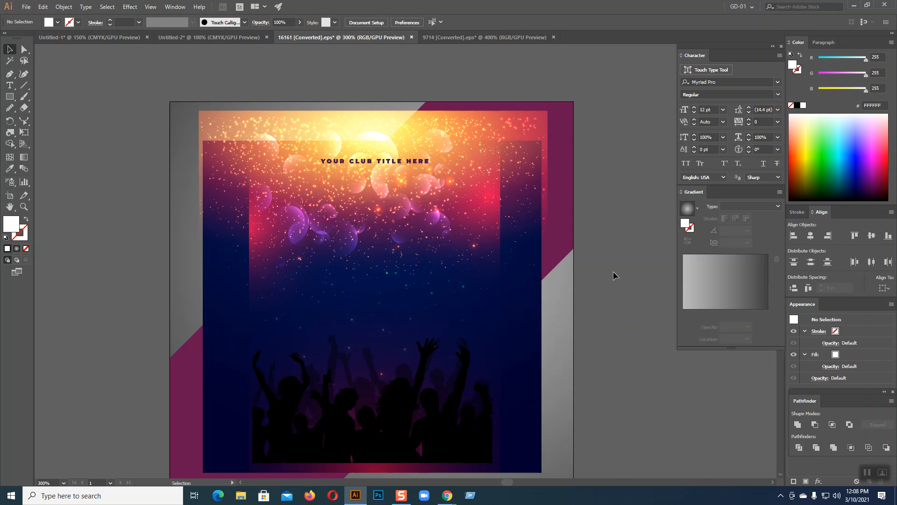
Delete the dark blue radial gradient rectangle from the released background artwork.
left_click(507, 134)
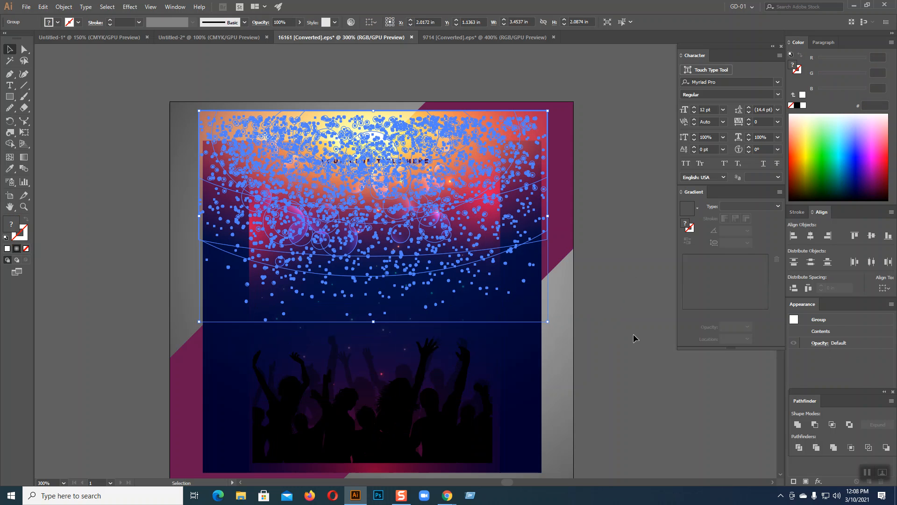
left_click(634, 338)
left_click(539, 359)
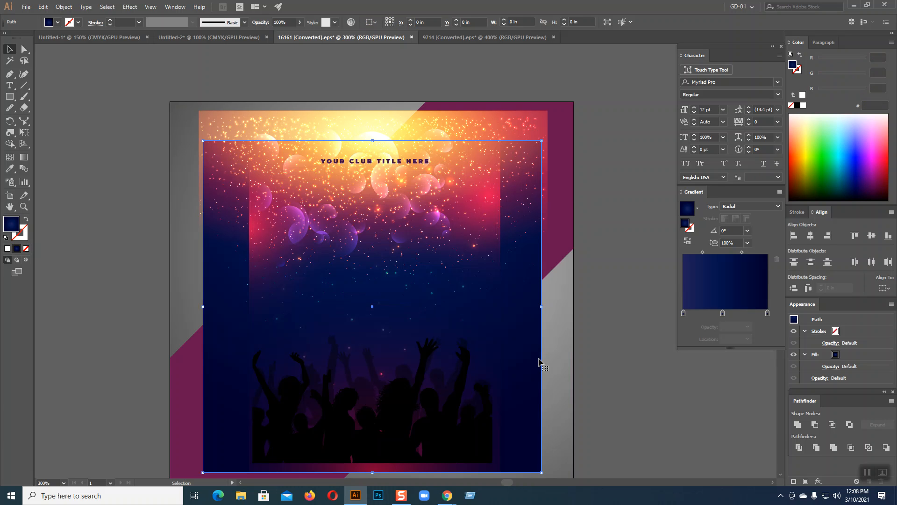
key("Delete")
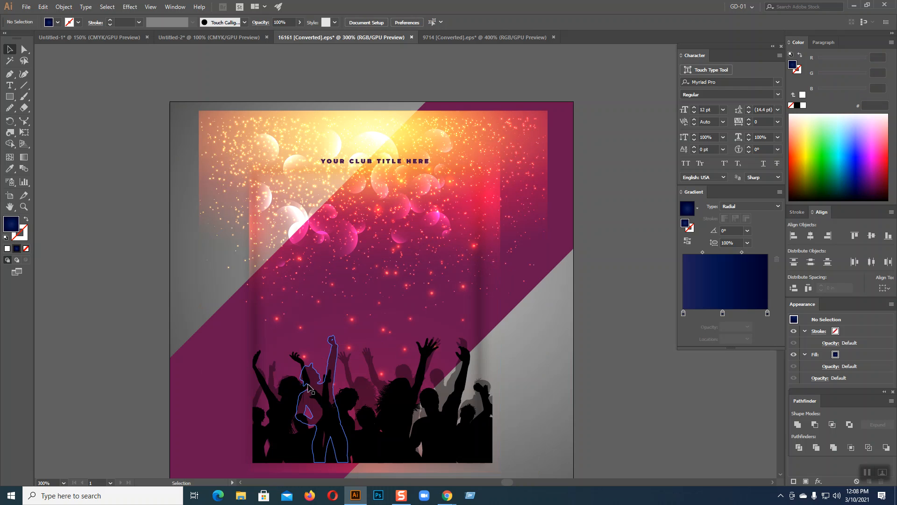
Move the arched red-to-black radial gradient shape off the artboard, to about X -1.54 in and Y 1.74 in.
left_click(281, 470)
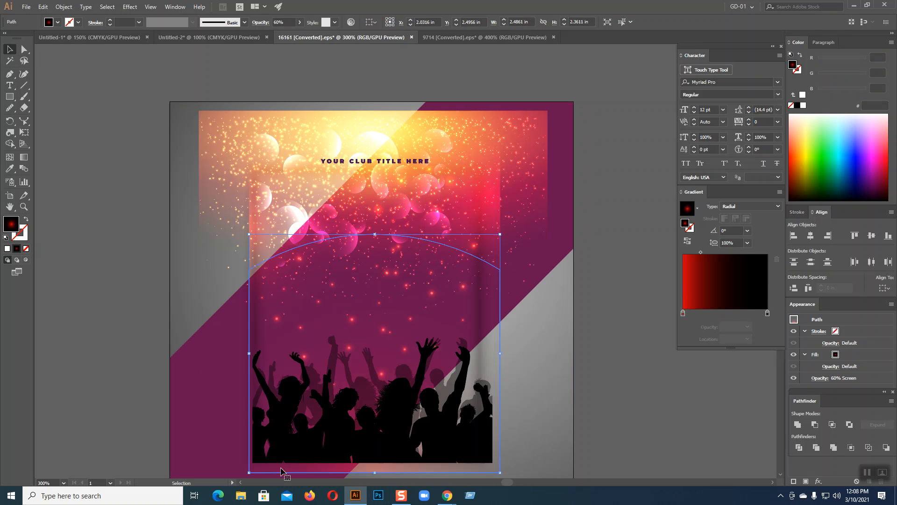
left_click_drag(281, 470, 7, 327)
key("ctrl+minus")
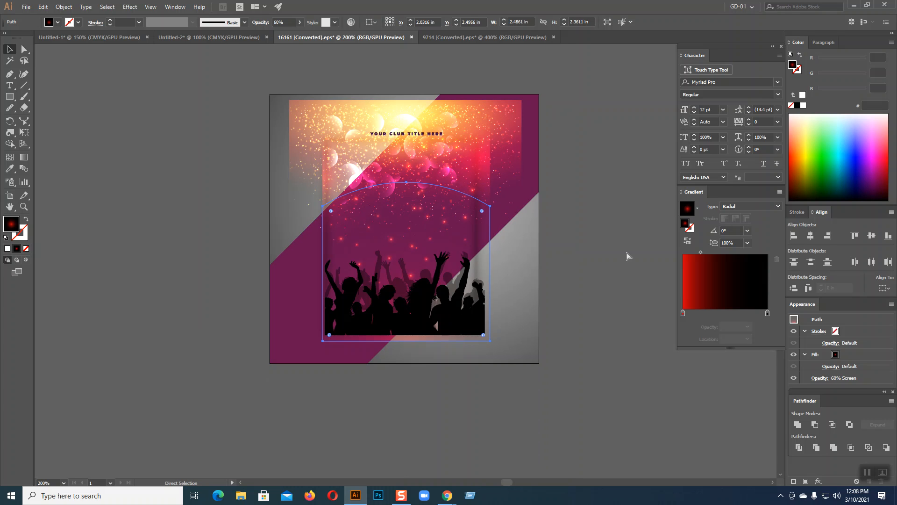
left_click_drag(381, 342, 141, 291)
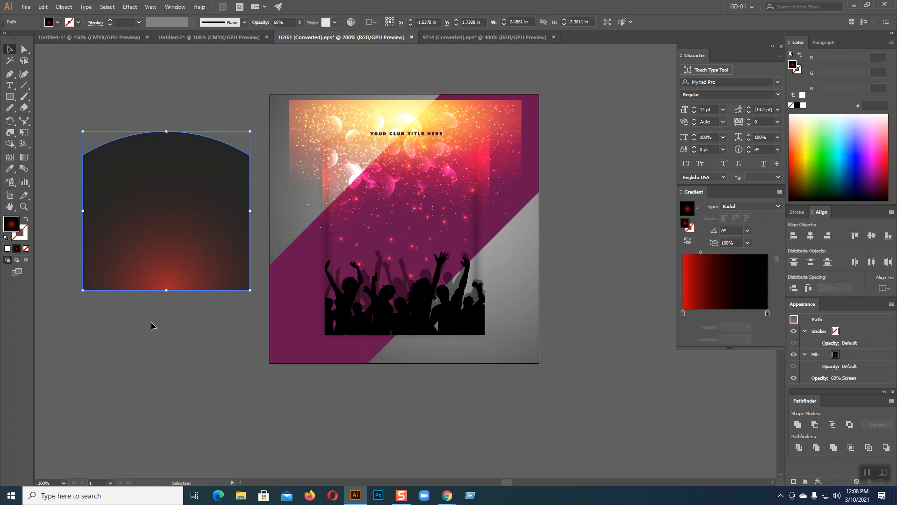
Send the grey gradient square and the purple diagonal band to the back, uncovering the pink mesh.
left_click(441, 331)
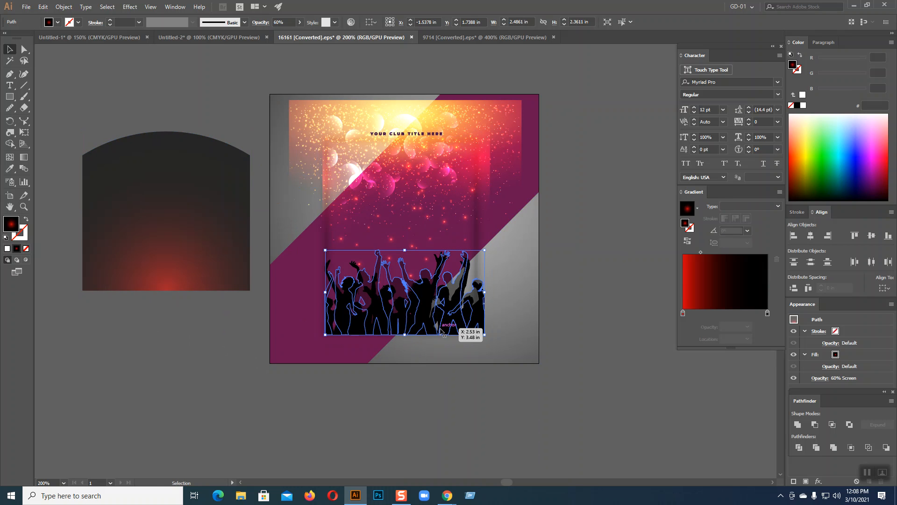
left_click(501, 173)
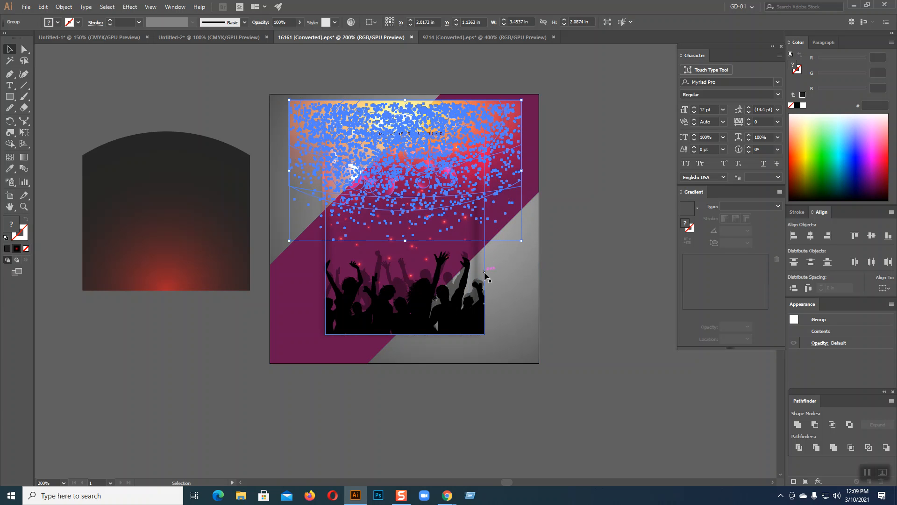
left_click(536, 292)
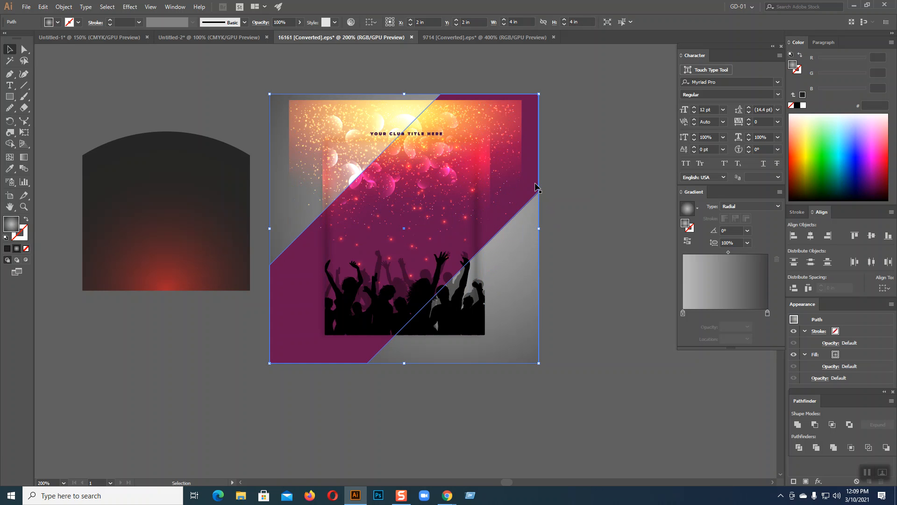
right_click(541, 247)
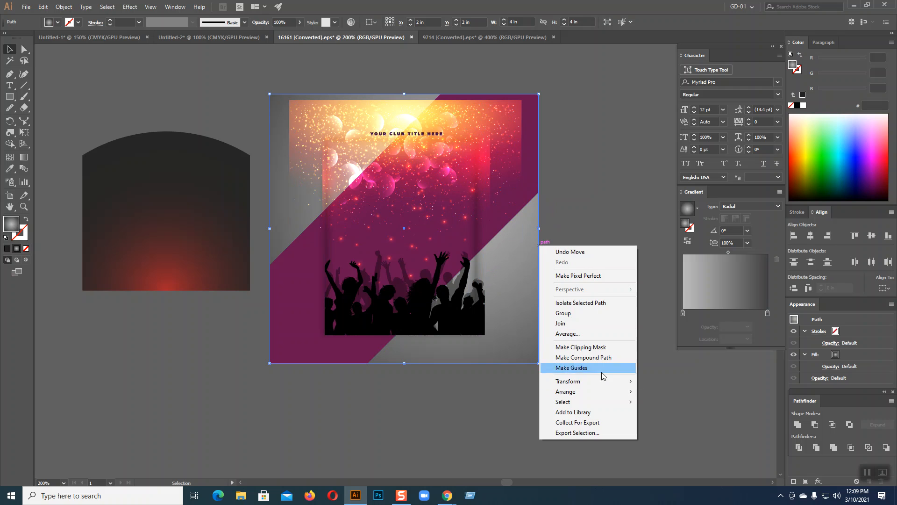
mouse_move(611, 393)
left_click(668, 422)
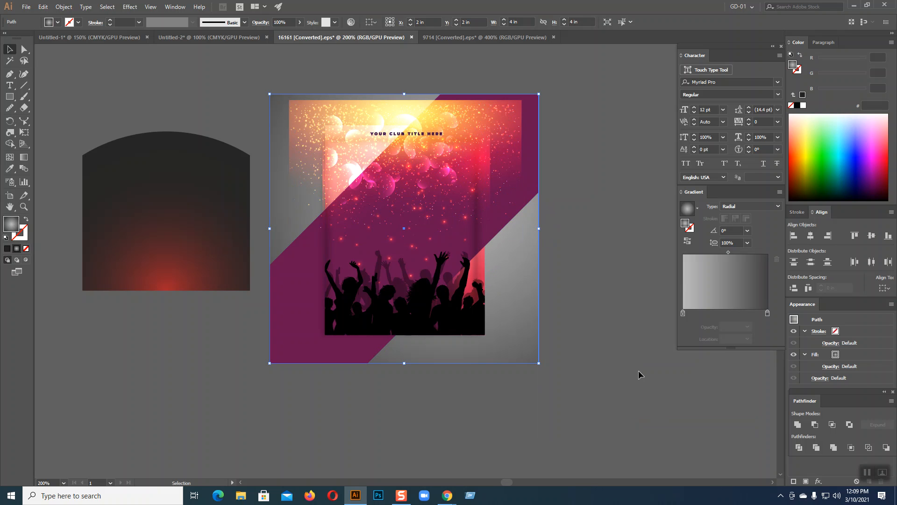
left_click(641, 374)
left_click(538, 188)
right_click(538, 188)
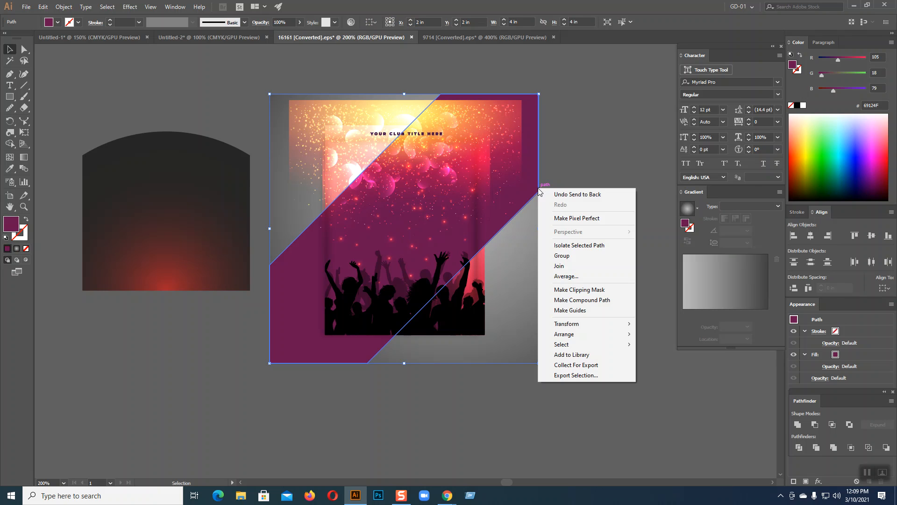
mouse_move(604, 335)
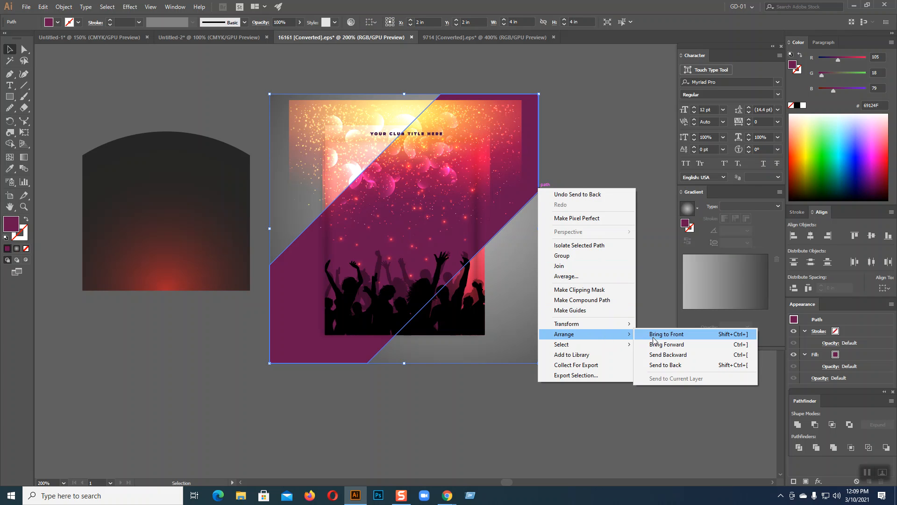
left_click(655, 364)
Send the grey gradient square behind the purple diagonal band and clear the selection.
left_click(536, 300)
right_click(537, 301)
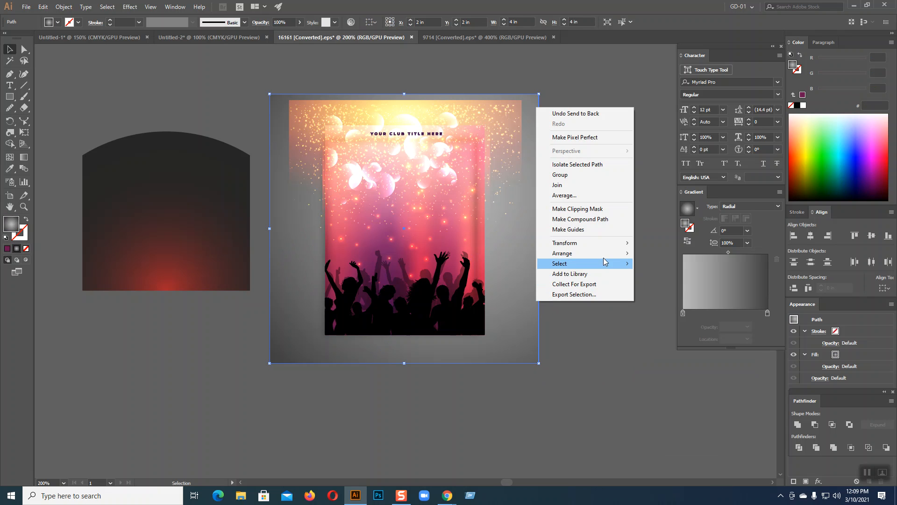
mouse_move(605, 253)
left_click(671, 287)
left_click(617, 283)
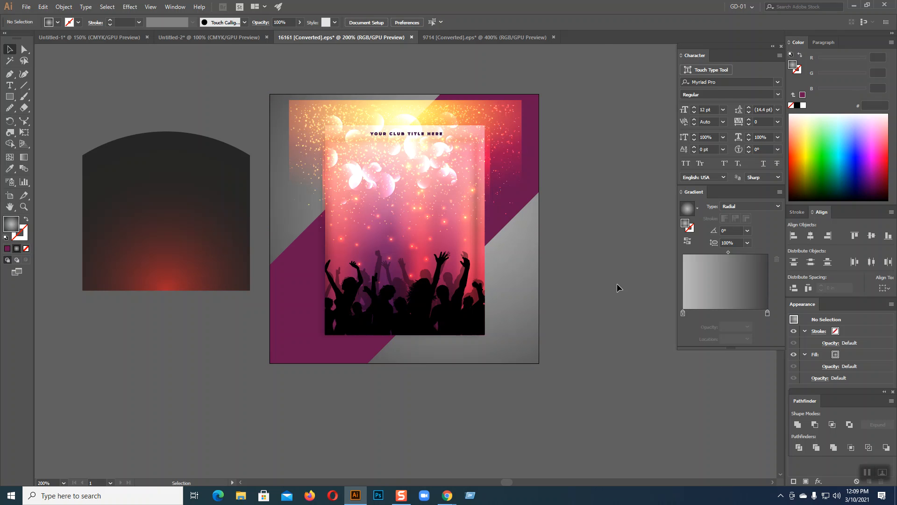
Hide the "YOUR CLUB TITLE HERE" text at the top of the poster.
key("ctrl+plus")
scroll(617, 288, "up", 2)
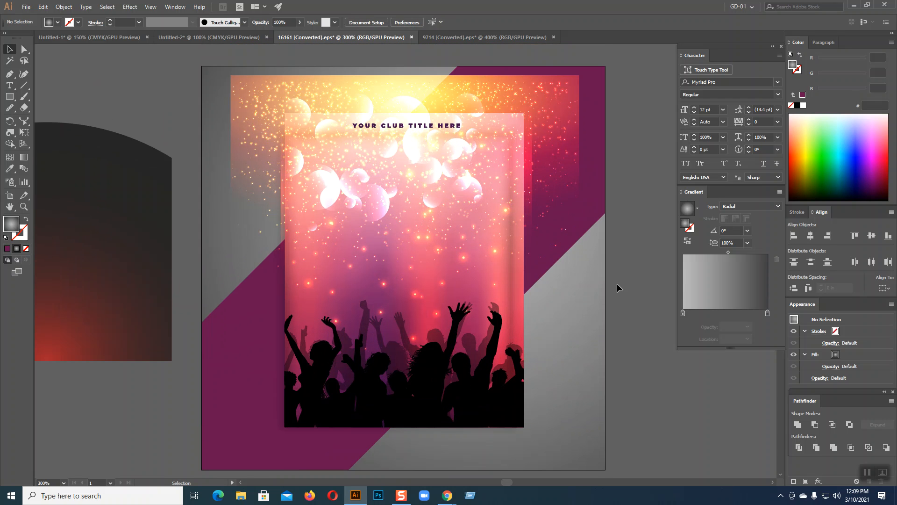
scroll(617, 284, "up", 2)
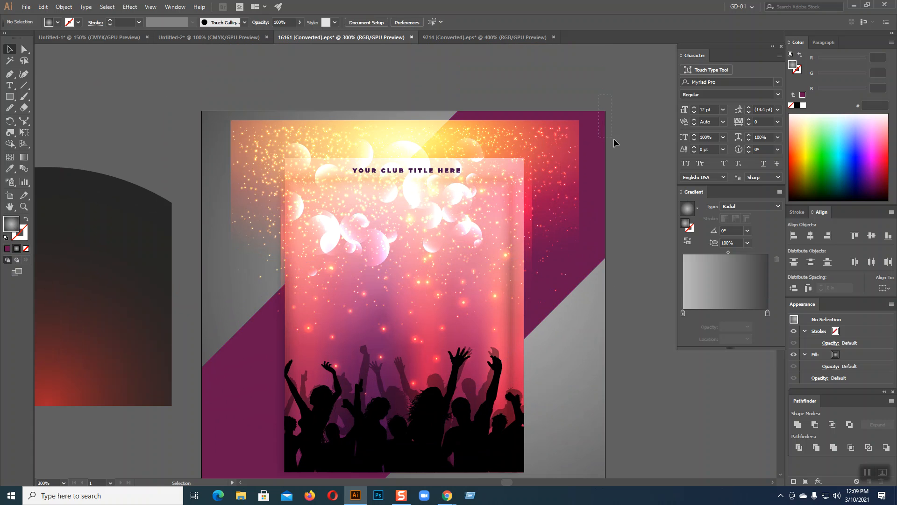
key("ctrl+a")
key("ctrl+shift+a")
left_click(385, 171)
key("Delete")
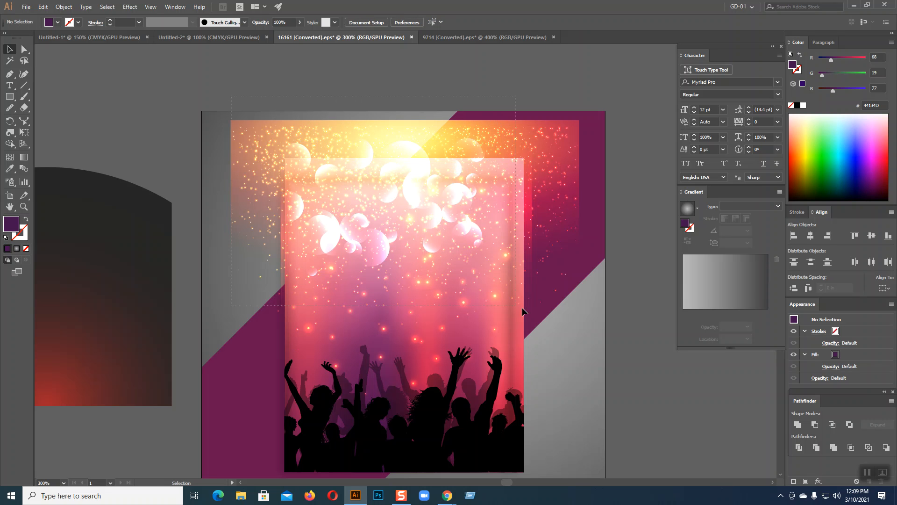
Try to make a clipping mask from the glitter, mesh and poster frame artwork, and check the poster outline.
key("ctrl+a")
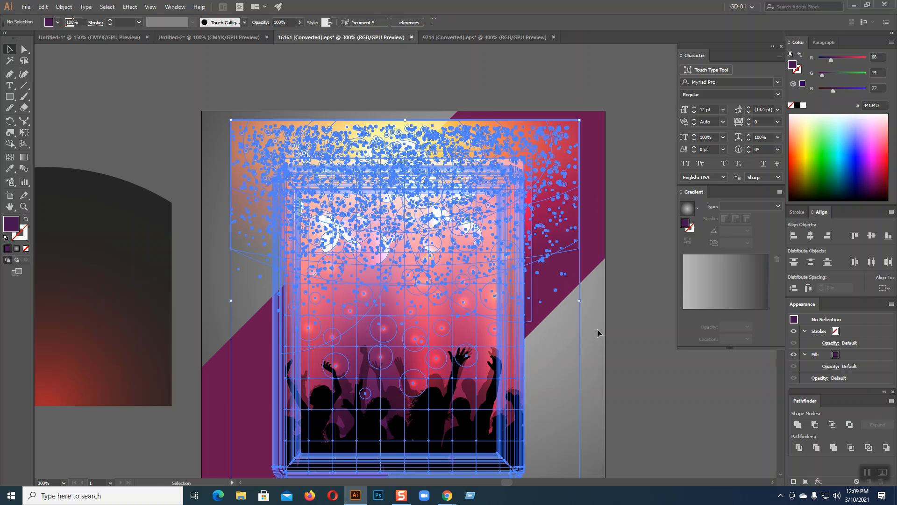
right_click(432, 270)
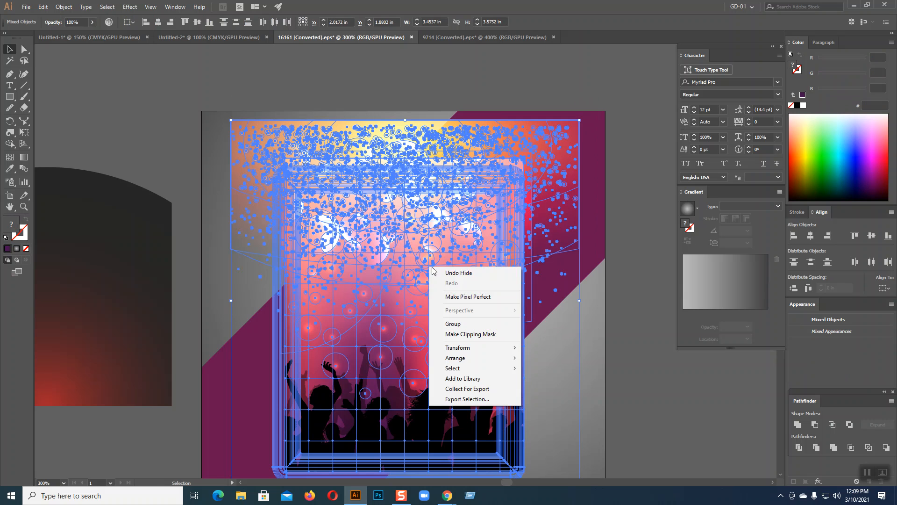
left_click(470, 334)
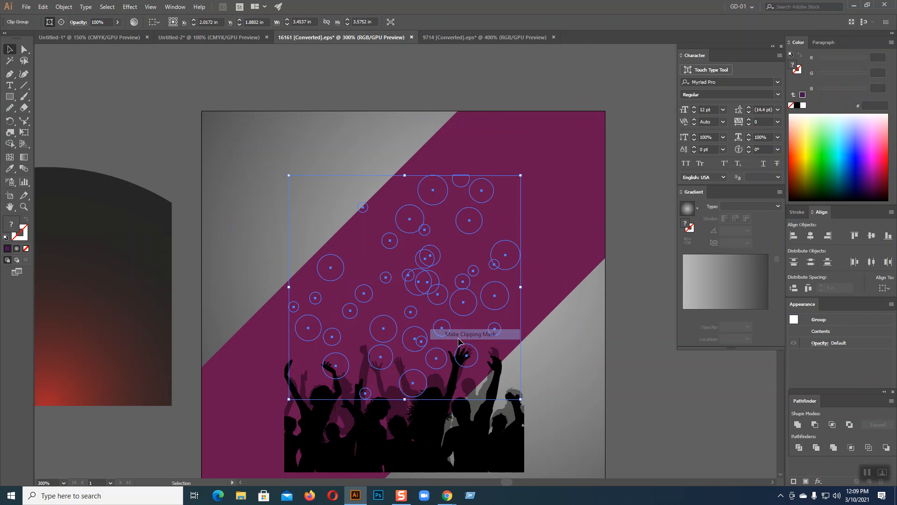
left_click(641, 351)
scroll(609, 360, "down", 3)
left_click(506, 381)
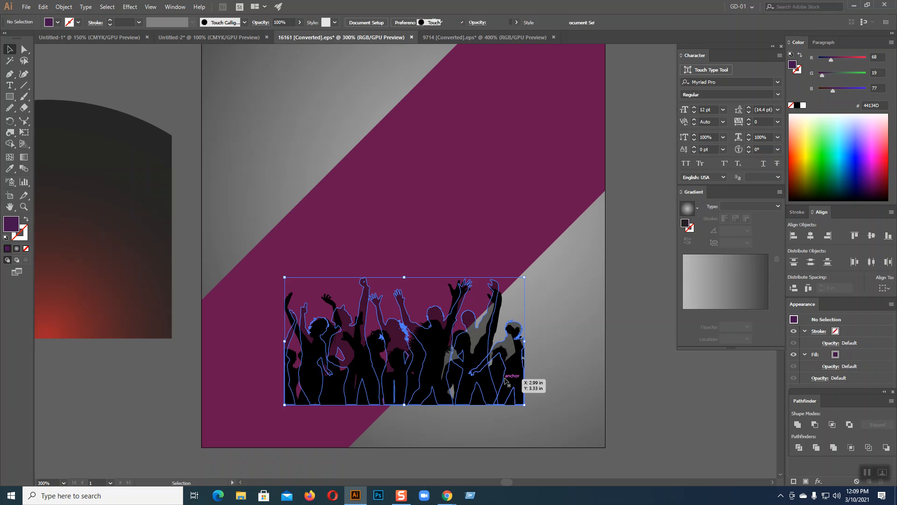
left_click(523, 266)
right_click(523, 267)
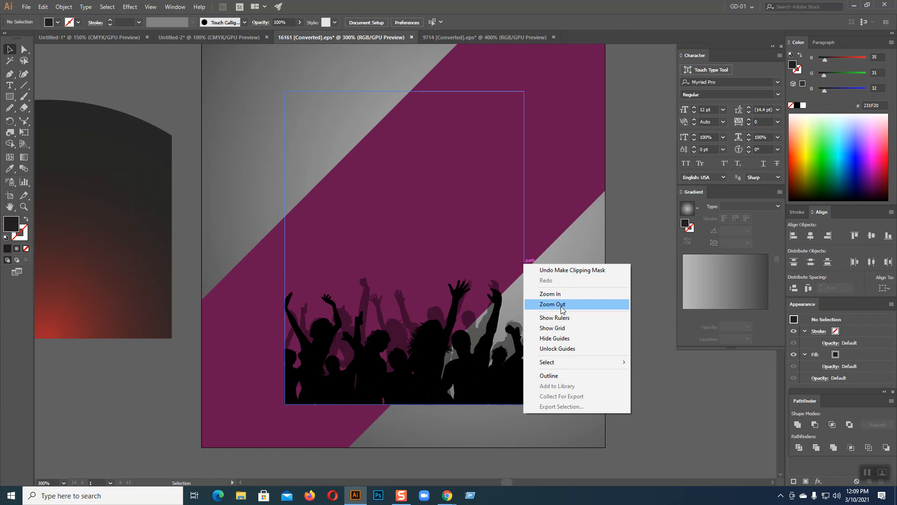
left_click(669, 372)
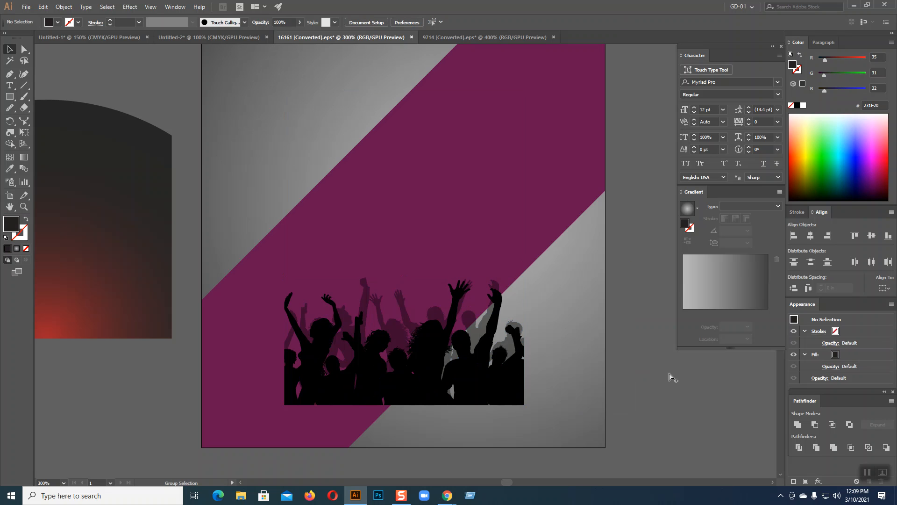
Undo the clipping mask and the hiding of the club title text, and clear the selection.
key("ctrl+z")
key("ctrl+z")
key("ctrl+z")
key("ctrl+z")
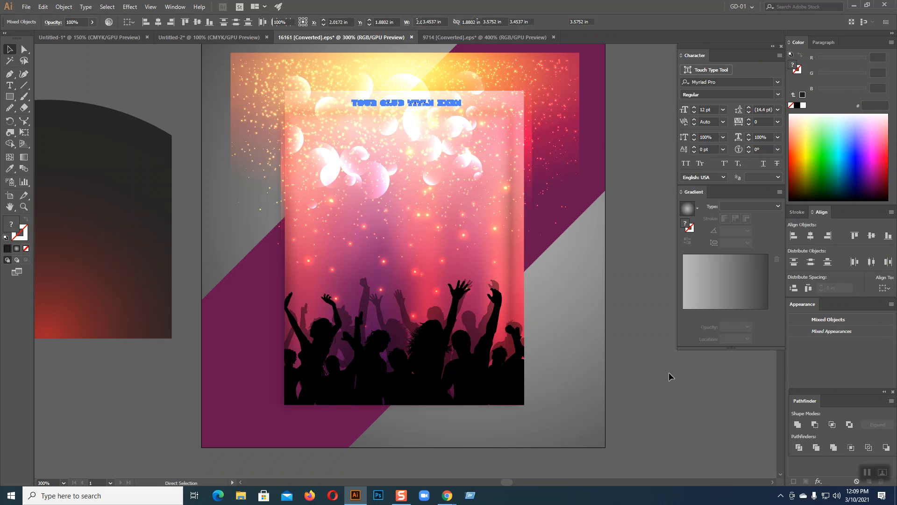
left_click(646, 344)
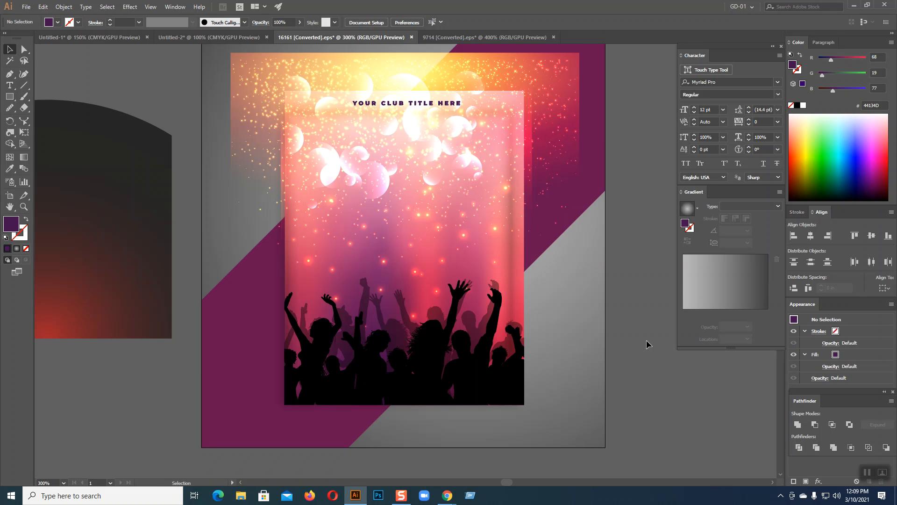
left_click(524, 283)
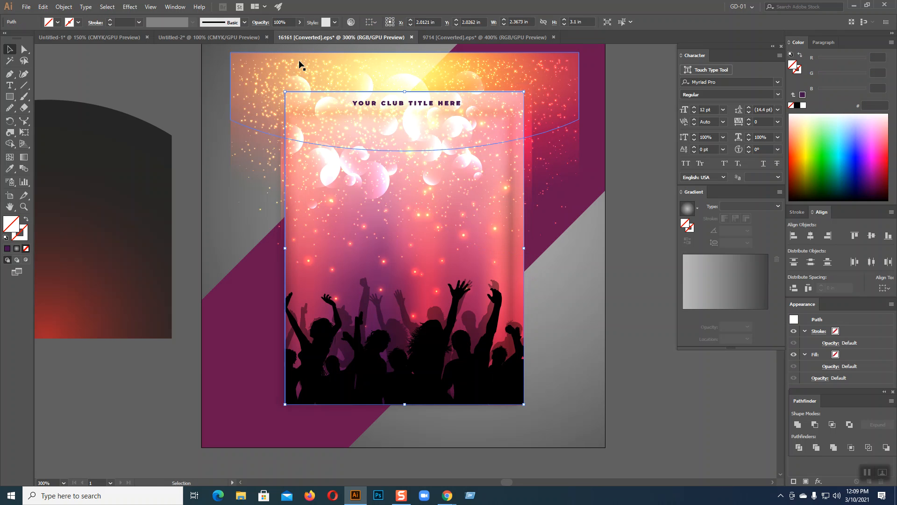
left_click(252, 66)
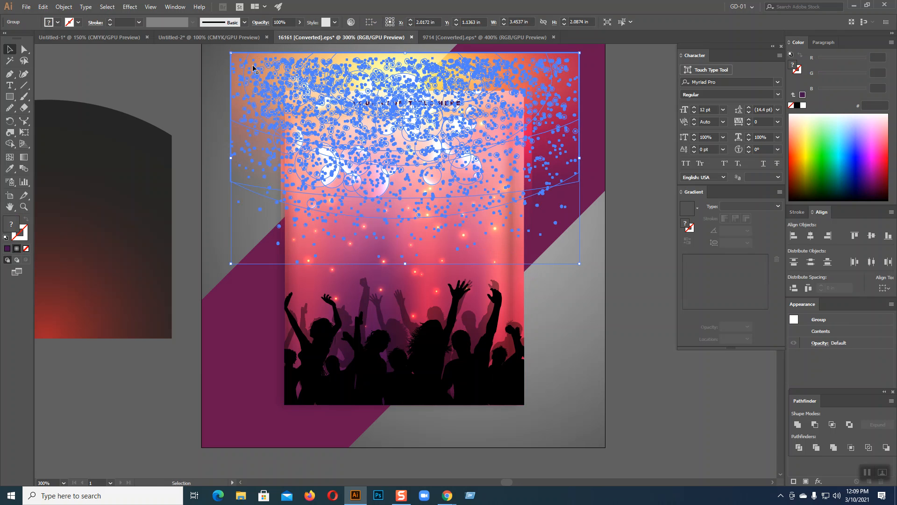
left_click(280, 226, "shift")
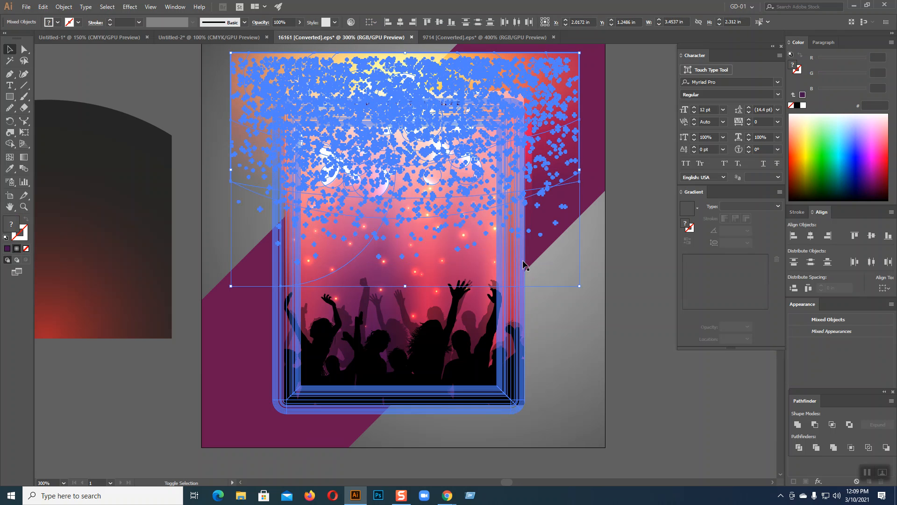
left_click(635, 330)
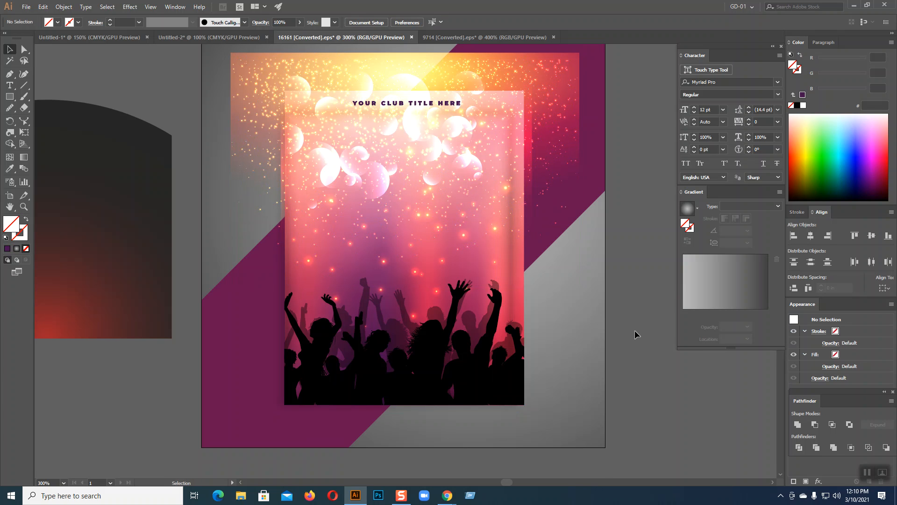
Nudge the glitter and bubble group down until its upper edge lines up with the poster's upper edge, and clear the selection.
scroll(635, 330, "up", 4)
left_click(551, 194)
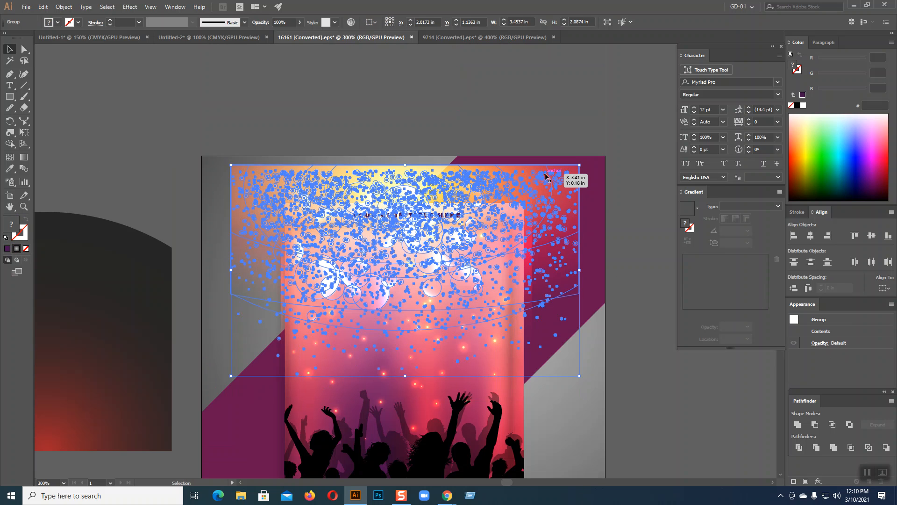
key("Down")
key("Down")
key("Down")
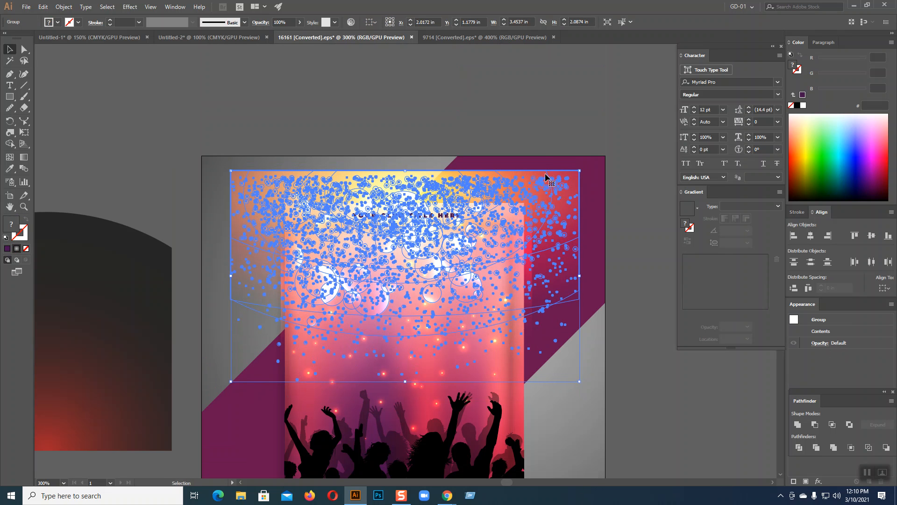
key("Down")
key("Down")
key("Down")
key("Down")
key("Down")
key("Down")
key("Down")
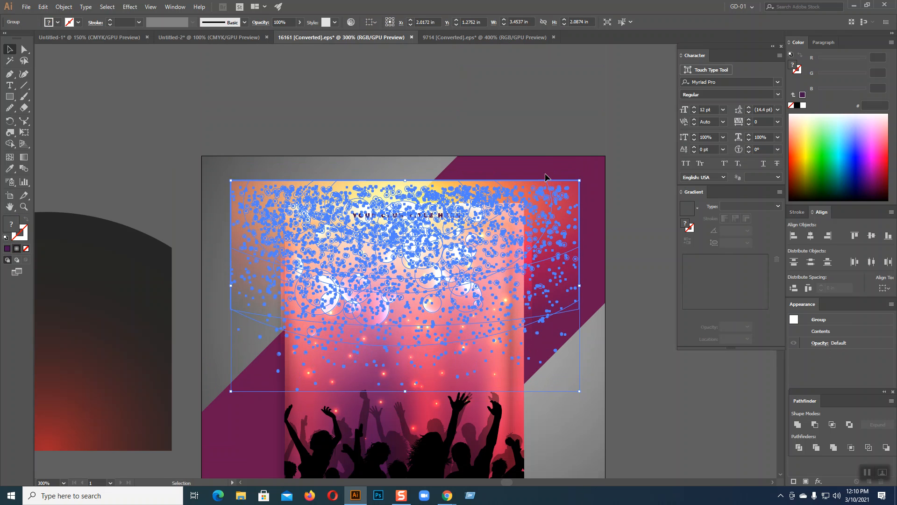
key("Down")
key("Down")
key("Down")
key("Down")
key("Down")
key("Down")
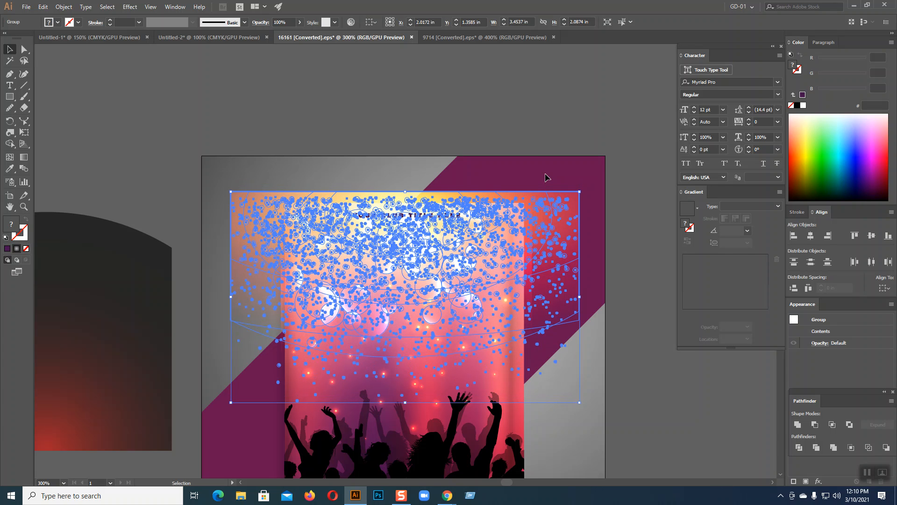
key("Down")
key("Down")
key("Down")
key("Down")
key("Down")
key("Down")
key("Down")
key("Down")
key("Down")
key("Down")
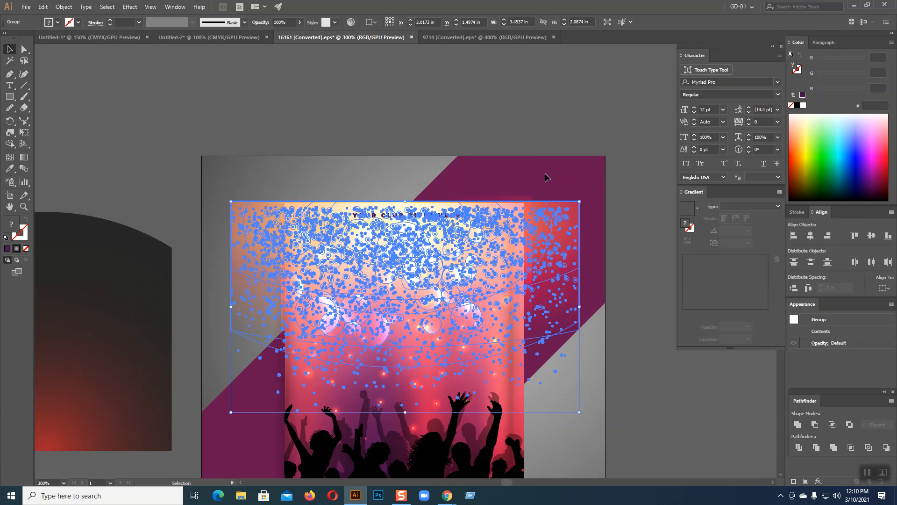
key("Down")
key("Down")
key("Up")
key("Down")
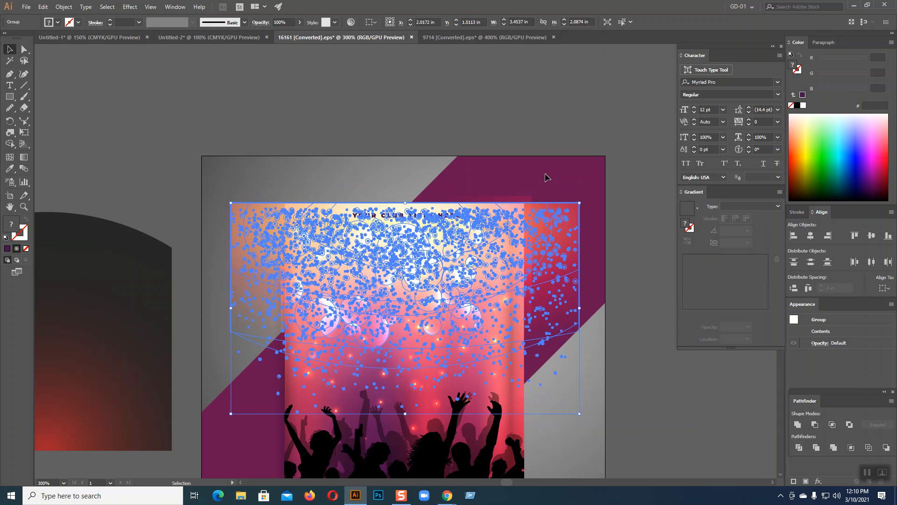
left_click(537, 136)
scroll(538, 137, "down", 2)
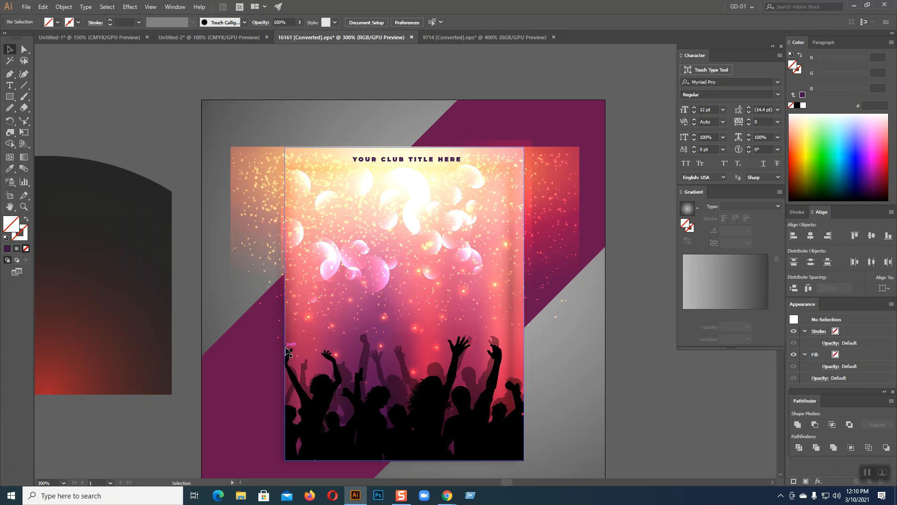
Draw a square about 2.38 in wide from the poster's upper-left corner, check its coverage with a solid fill, and leave it without fill.
left_click(287, 349)
left_click(147, 103)
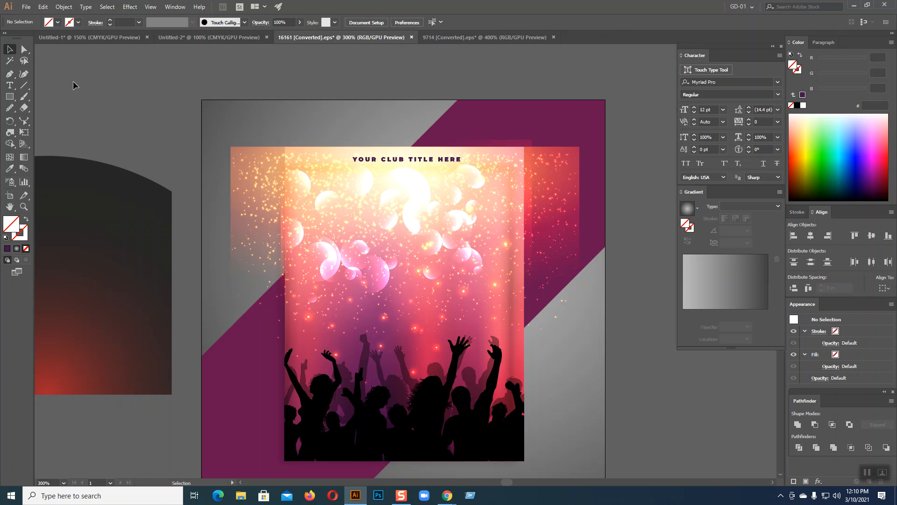
left_click(10, 96)
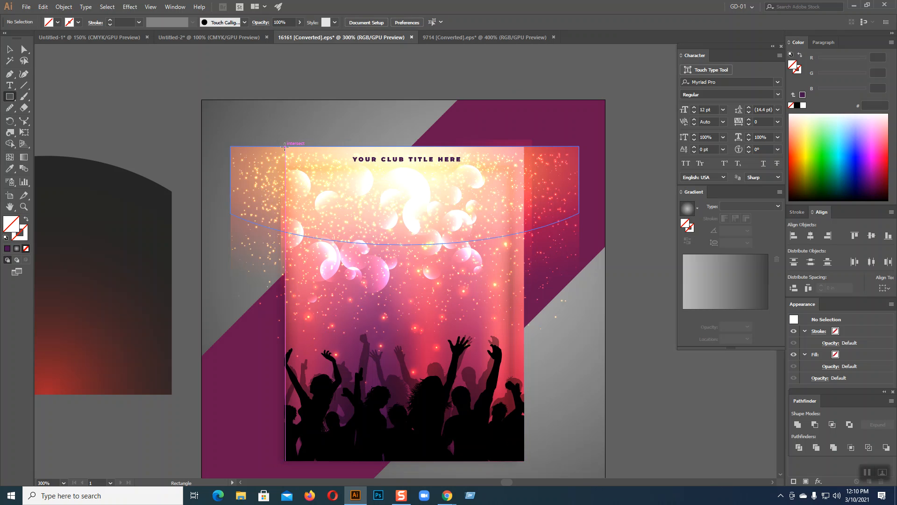
left_click_drag(285, 147, 526, 384)
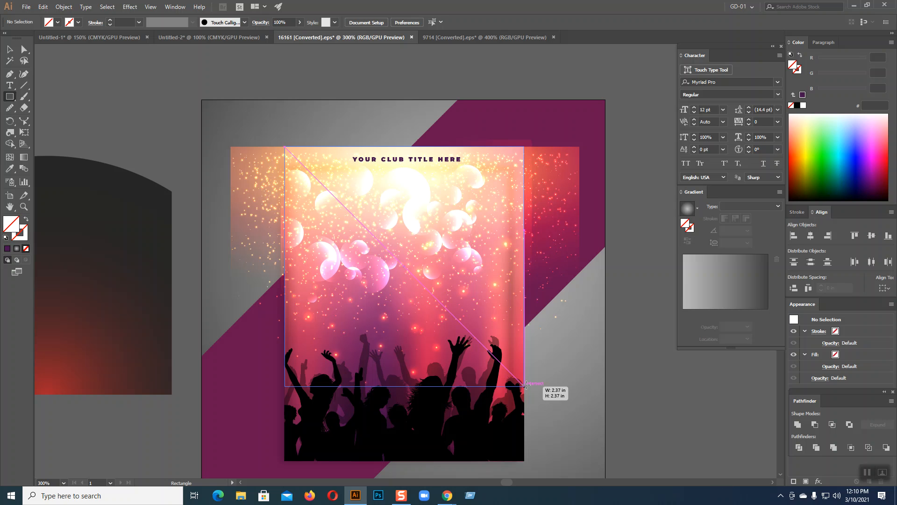
left_click_drag(525, 384, 524, 387)
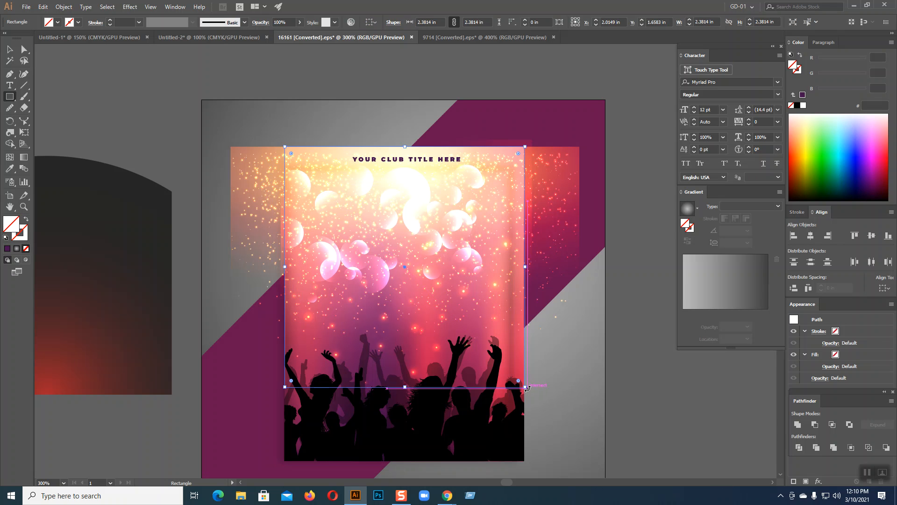
left_click(11, 49)
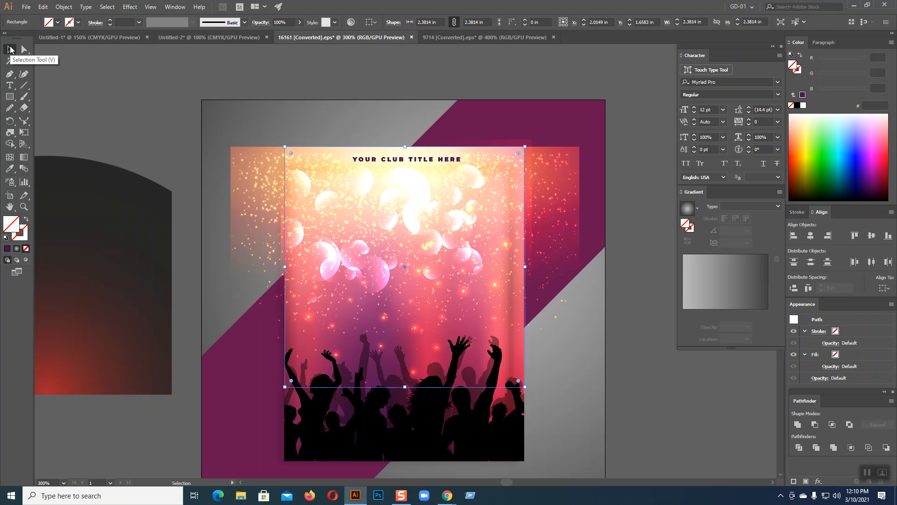
left_click(8, 249)
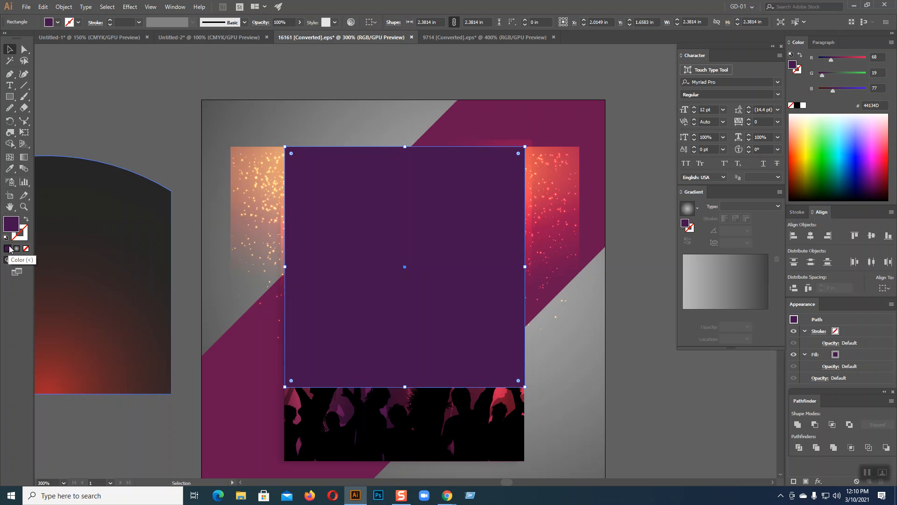
left_click(26, 248)
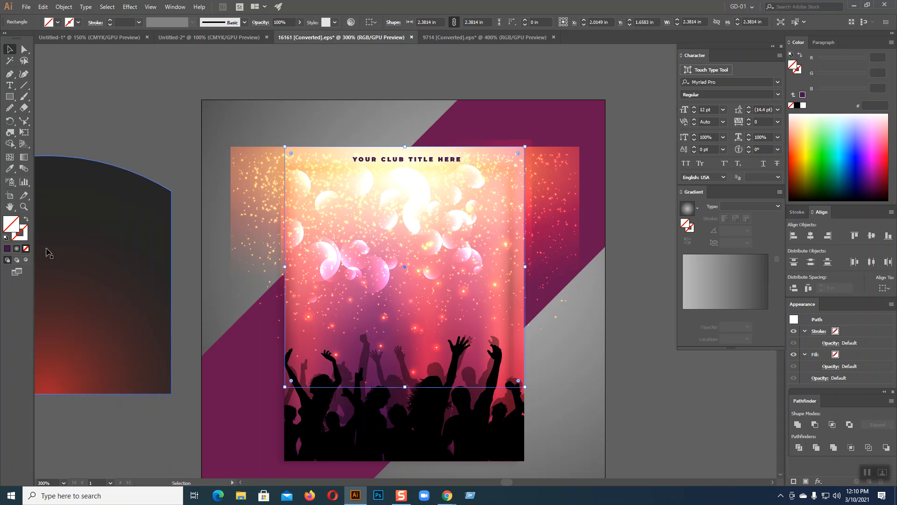
Make a clipping mask from the unfilled square and the glitter group, and clear the selection.
left_click(566, 187, "shift")
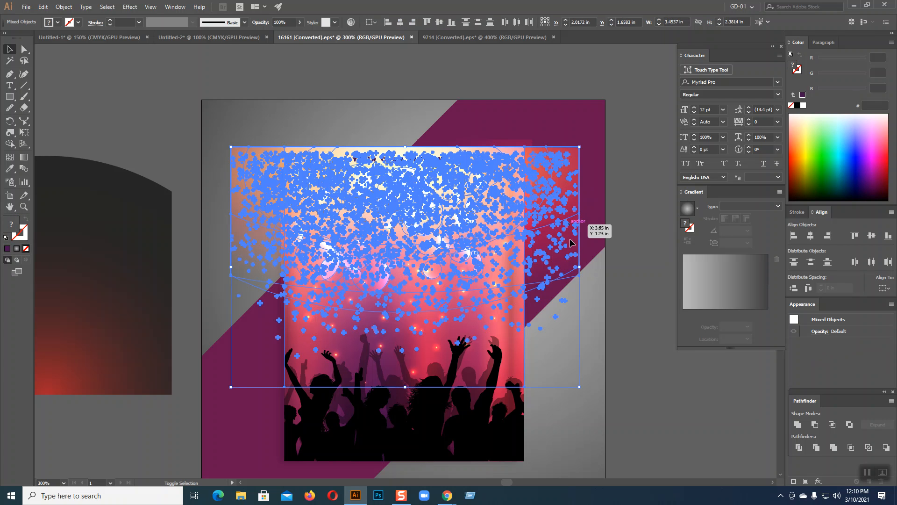
right_click(439, 219)
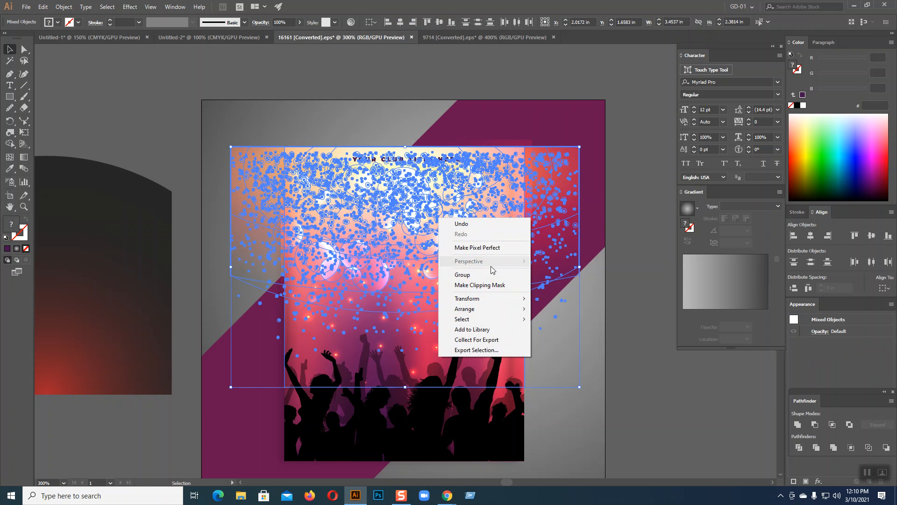
left_click(492, 285)
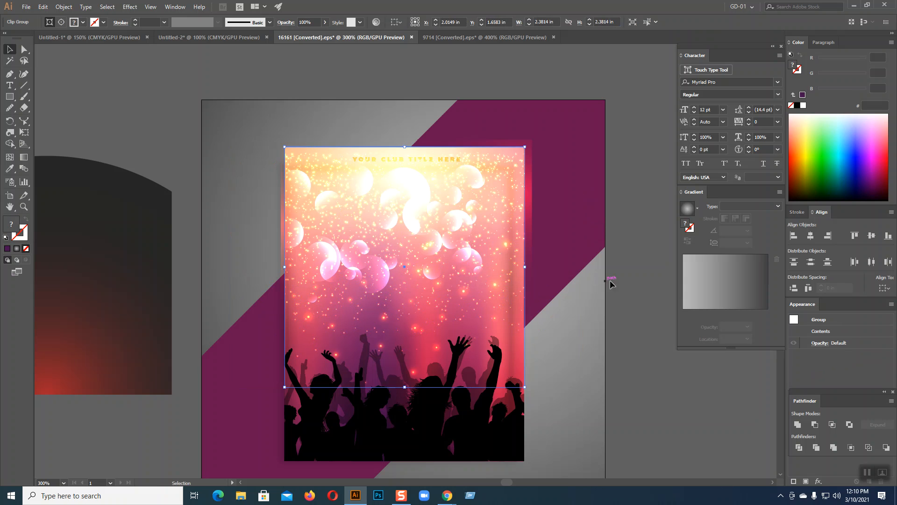
left_click(625, 279)
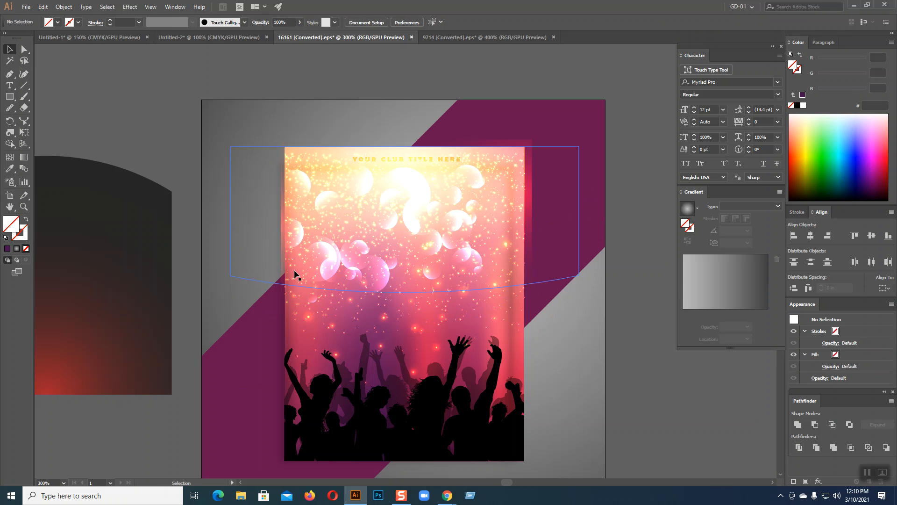
Try to pull the two red radial glow shapes away from the poster's sides and delete the right one.
left_click_drag(283, 252, 117, 194)
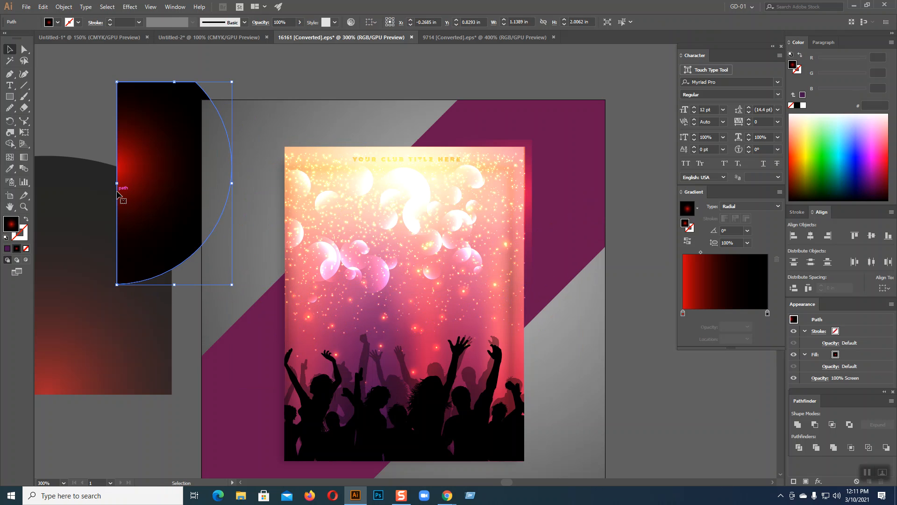
left_click_drag(545, 233, 663, 230)
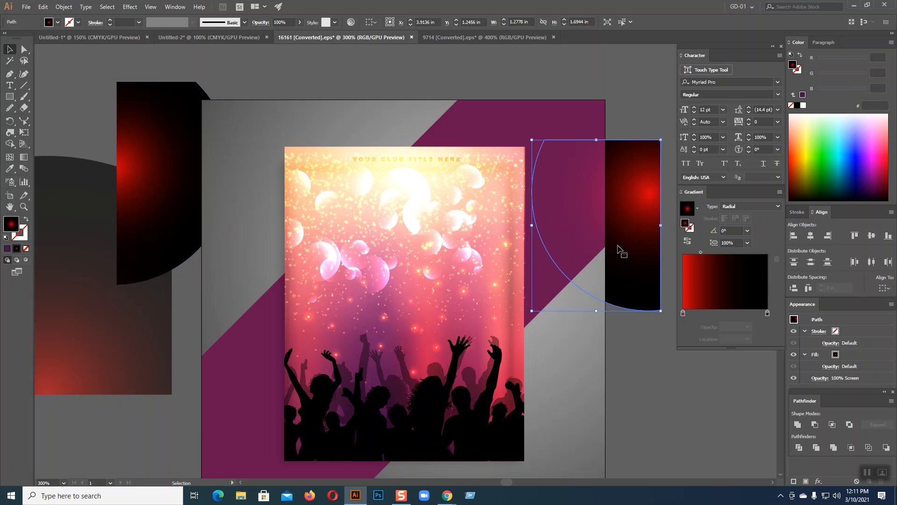
key("Delete")
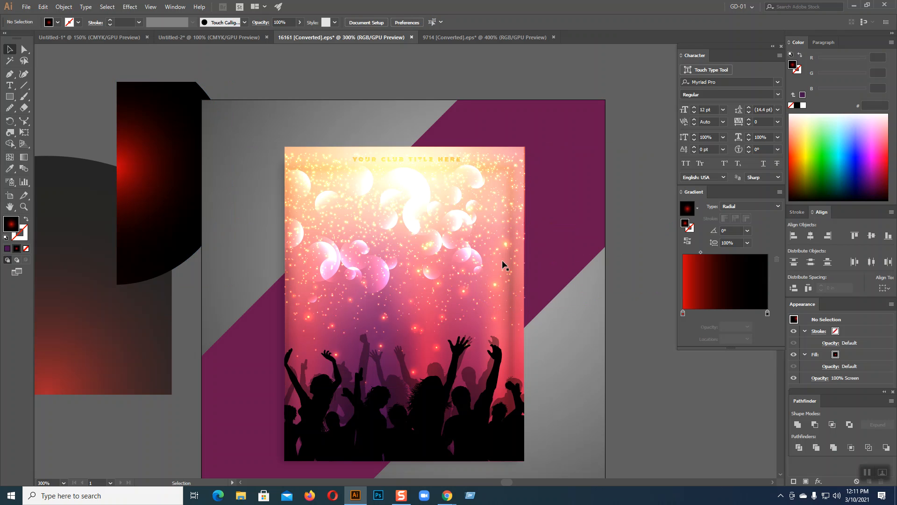
Undo the deletion and the moves of the two red glow shapes, and clear the selection.
left_click(207, 202)
key("a")
key("ctrl+z")
key("ctrl+z")
key("ctrl+z")
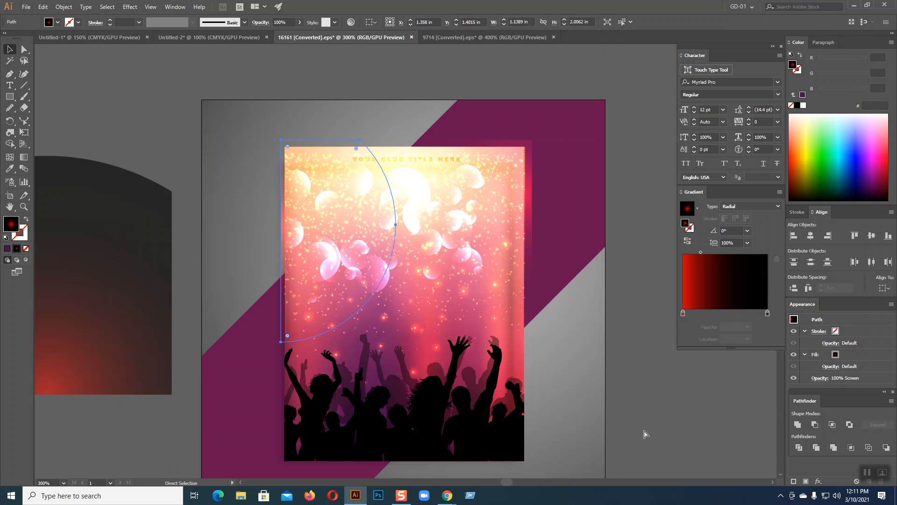
left_click(664, 437)
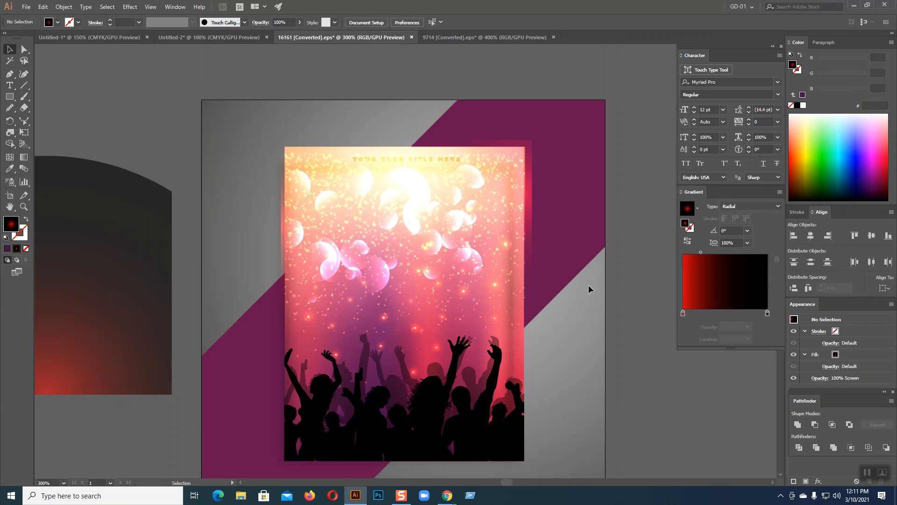
Move the two red radial glow shapes off the poster, one to each side outside the artboard, and clear the selection.
left_click(532, 218)
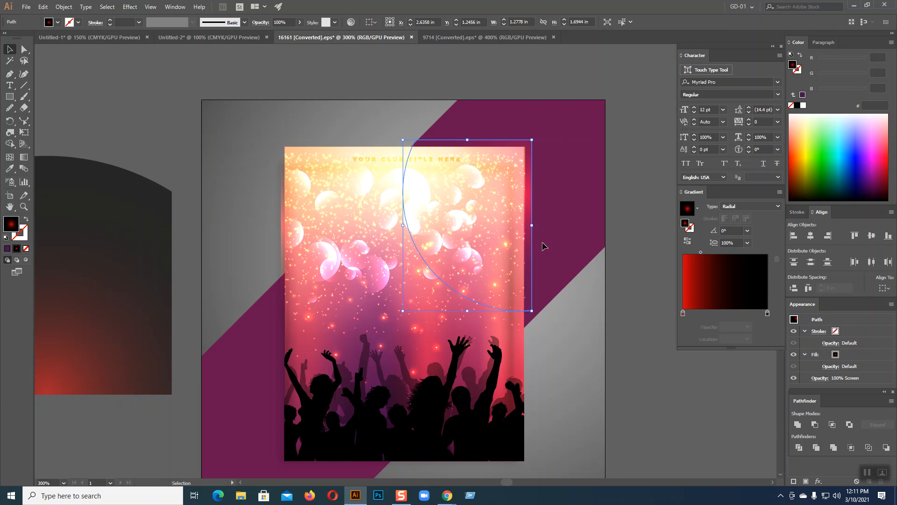
key("ctrl+minus")
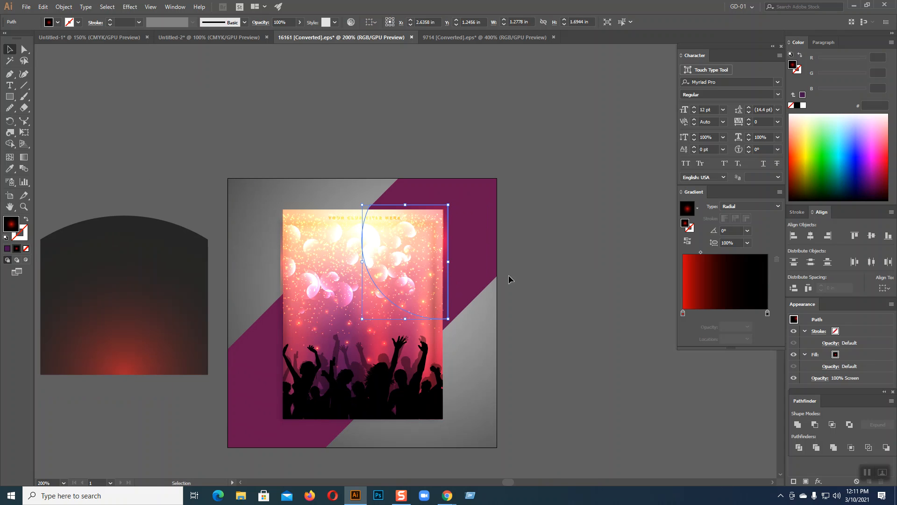
left_click_drag(446, 246, 628, 220)
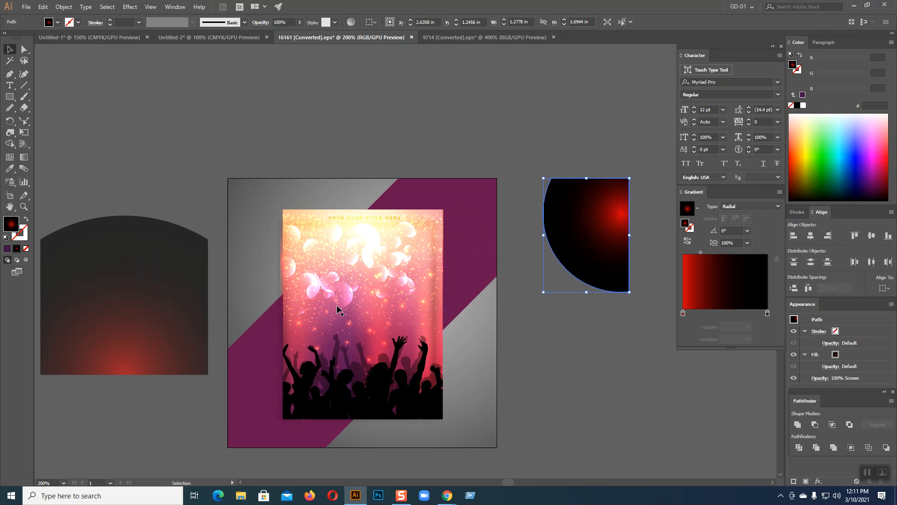
left_click_drag(281, 298, 94, 157)
left_click(565, 388)
Narrow the clipped glitter group to 2.3716 in so its right edge lines up with the poster's right edge.
key("ctrl+plus")
key("ctrl+plus")
key("ctrl+plus")
key("ctrl+plus")
key("ctrl+plus")
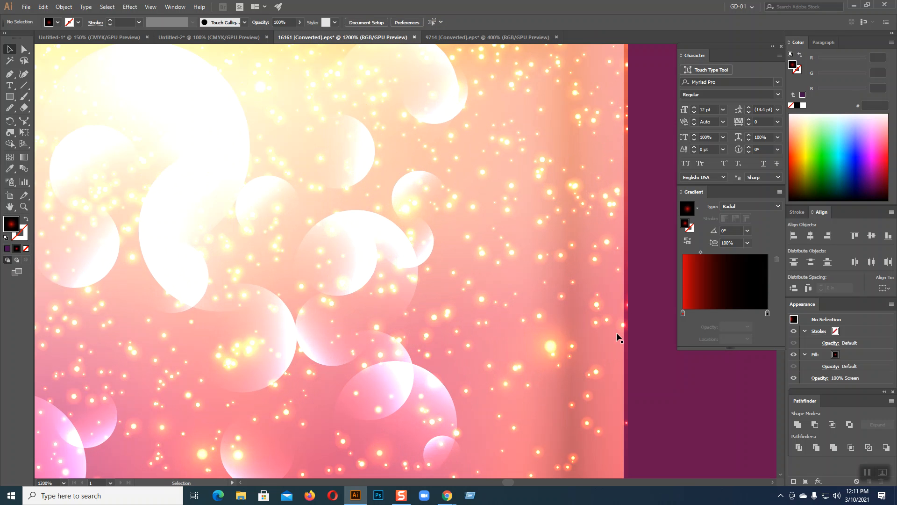
left_click(627, 306)
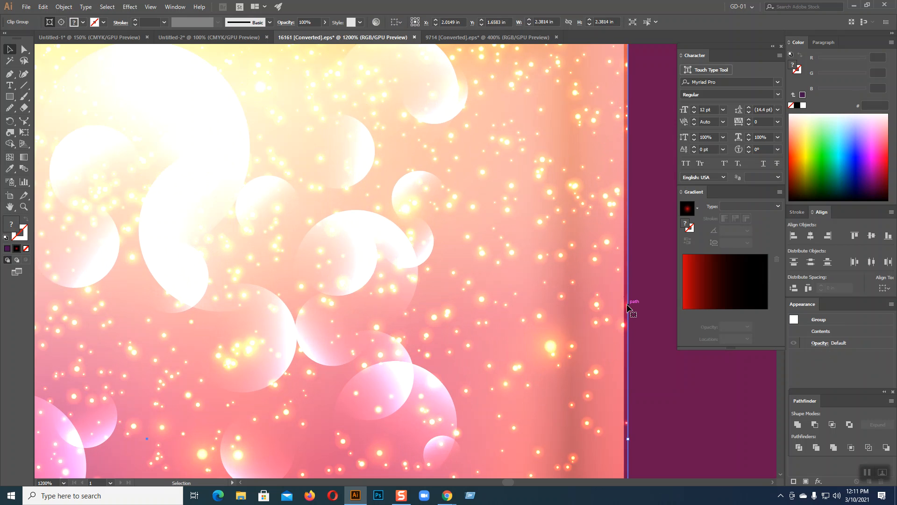
scroll(660, 360, "down", 3)
left_click_drag(628, 348, 625, 351)
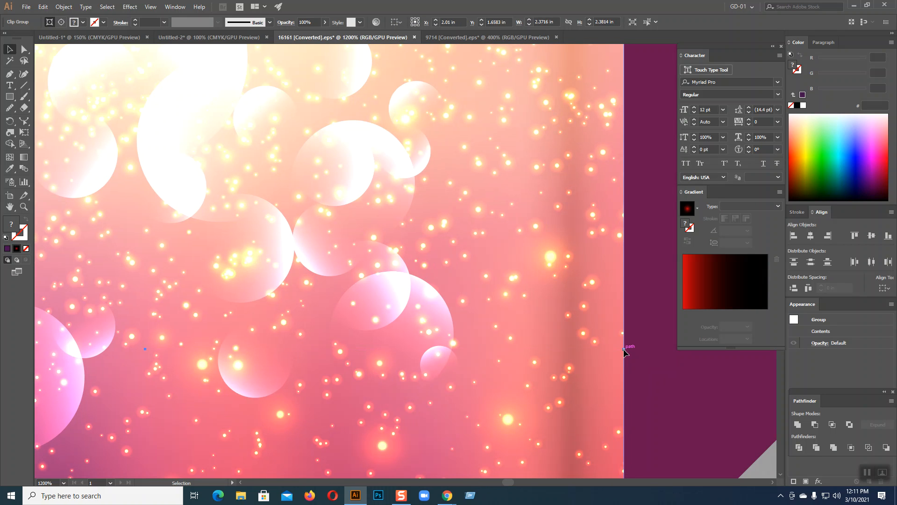
key("ctrl+minus")
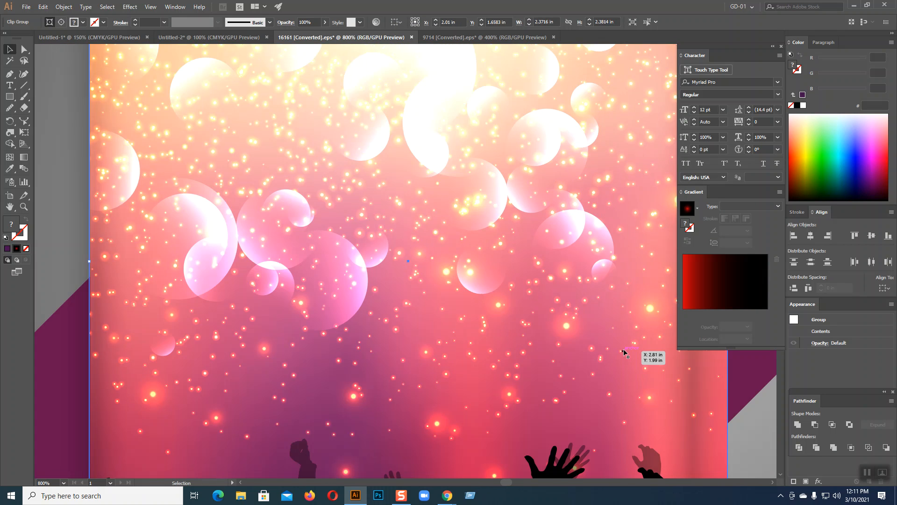
scroll(548, 307, "up", 2)
scroll(549, 307, "down", 7)
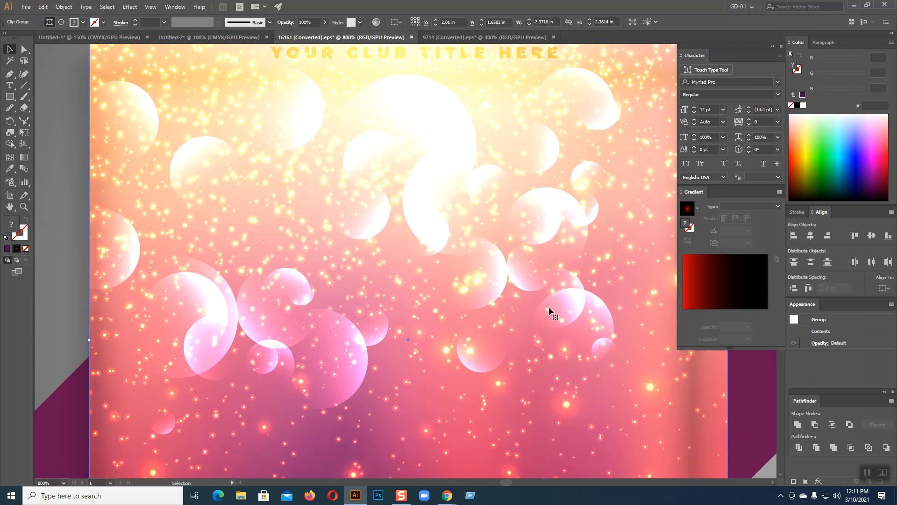
Clear the selection on the poster, then select and copy the light-ray and confetti artwork in 9714 [Converted].eps.
scroll(550, 311, "down", 2)
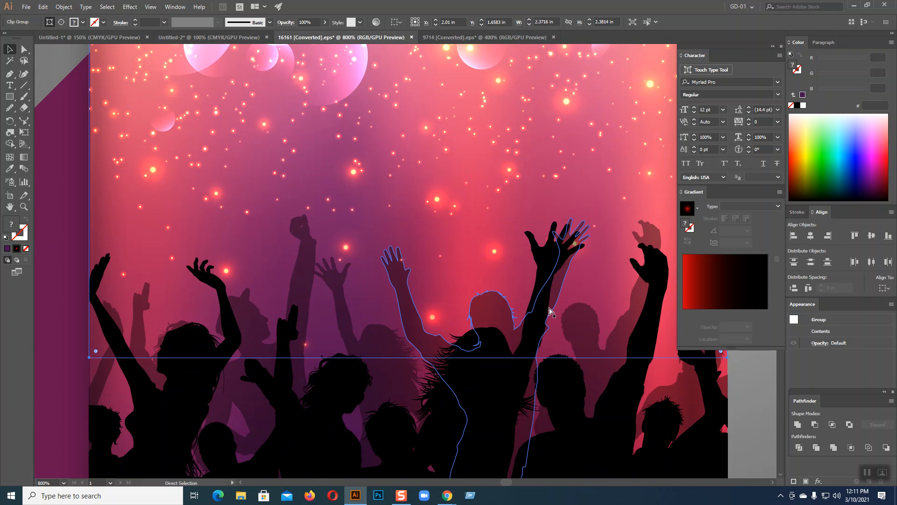
key("ctrl+minus")
key("ctrl+minus")
key("ctrl+minus")
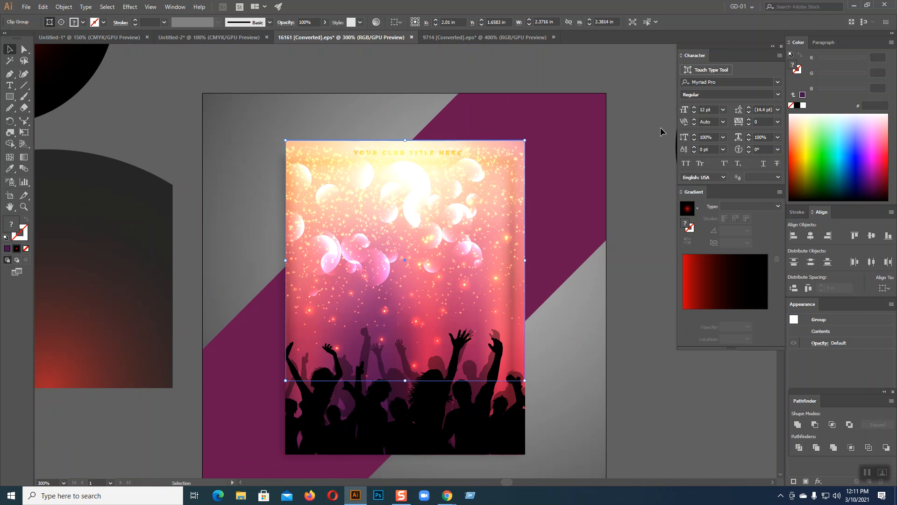
left_click(559, 169)
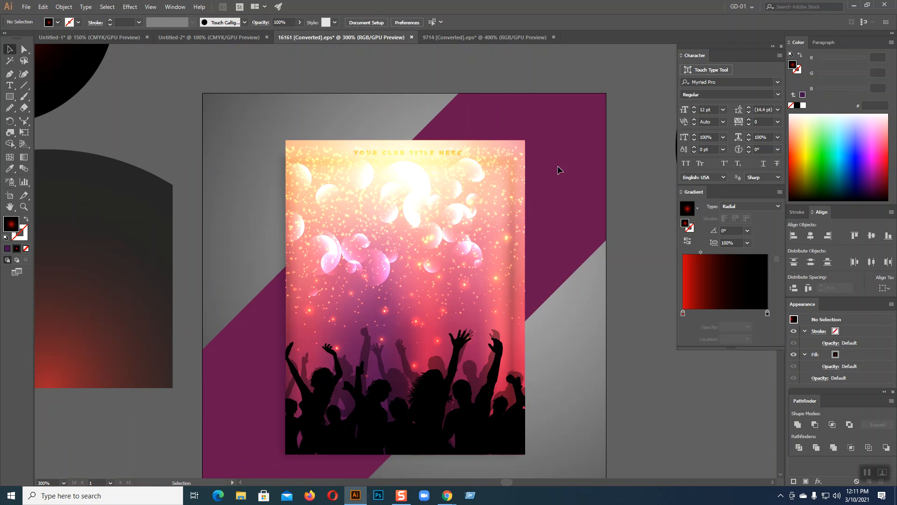
left_click(441, 154)
left_click(509, 37)
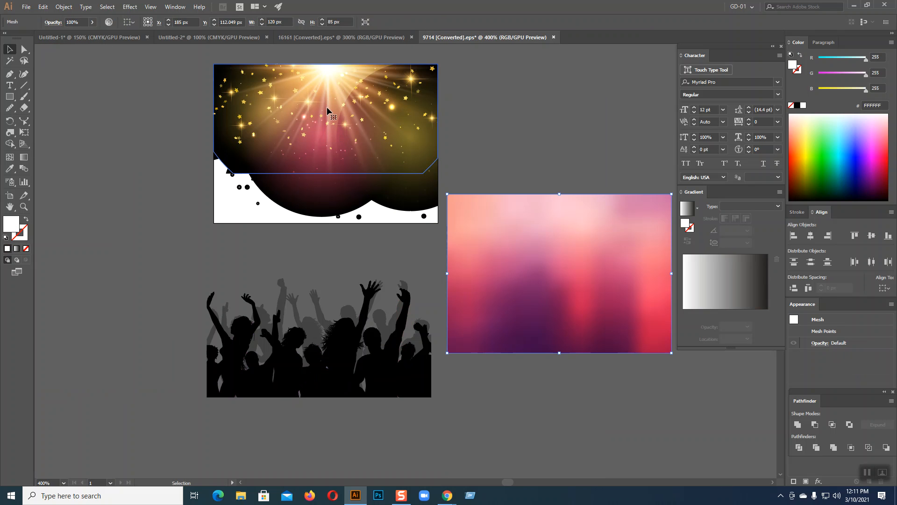
left_click(503, 121)
left_click_drag(205, 60, 441, 224)
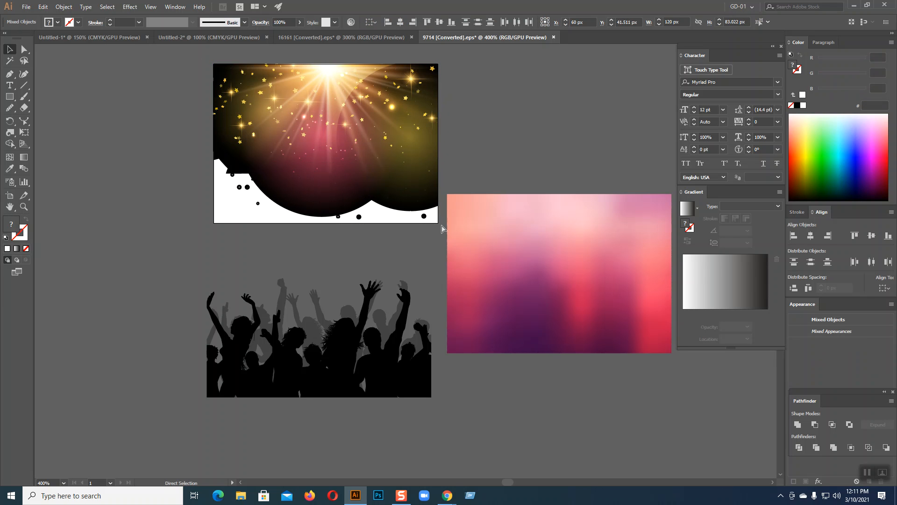
Paste the light-ray artwork into 16161 [Converted].eps and scale it from its centre to about 2.35 in wide, spanning the poster.
left_click(329, 36)
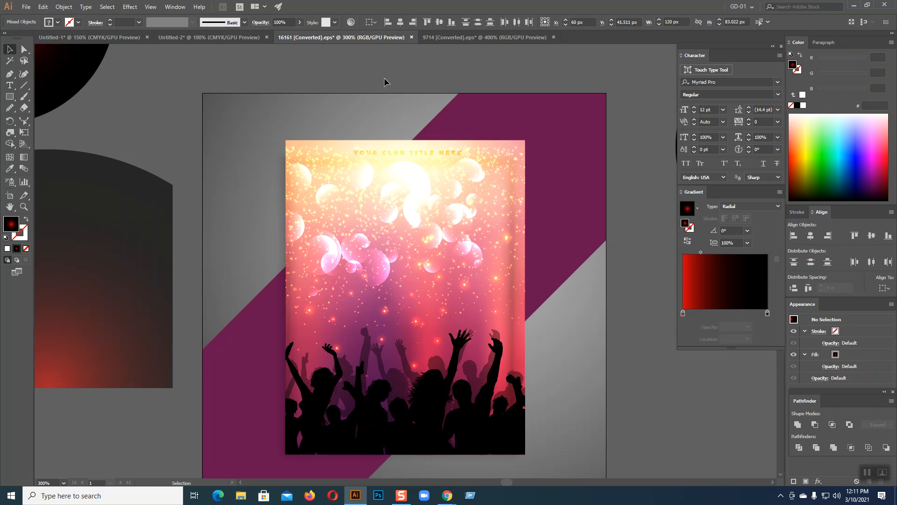
key("ctrl+v")
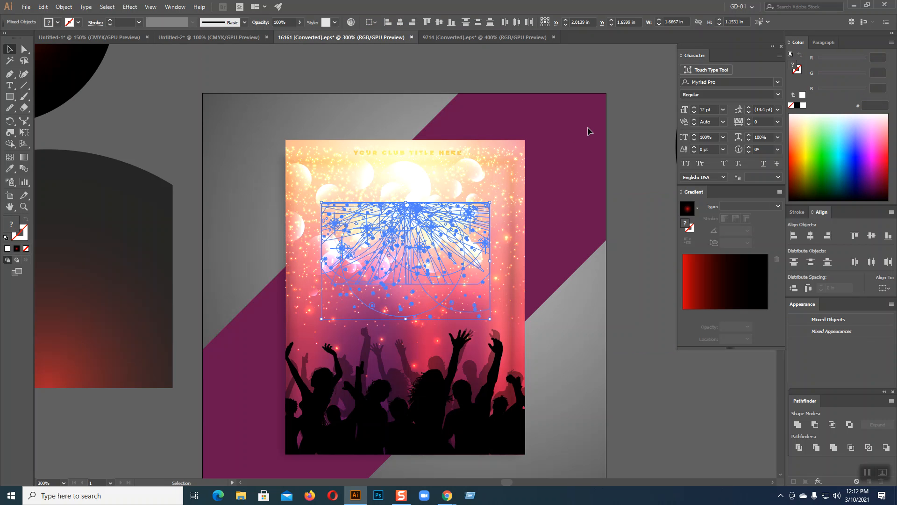
left_click_drag(490, 321, 531, 345)
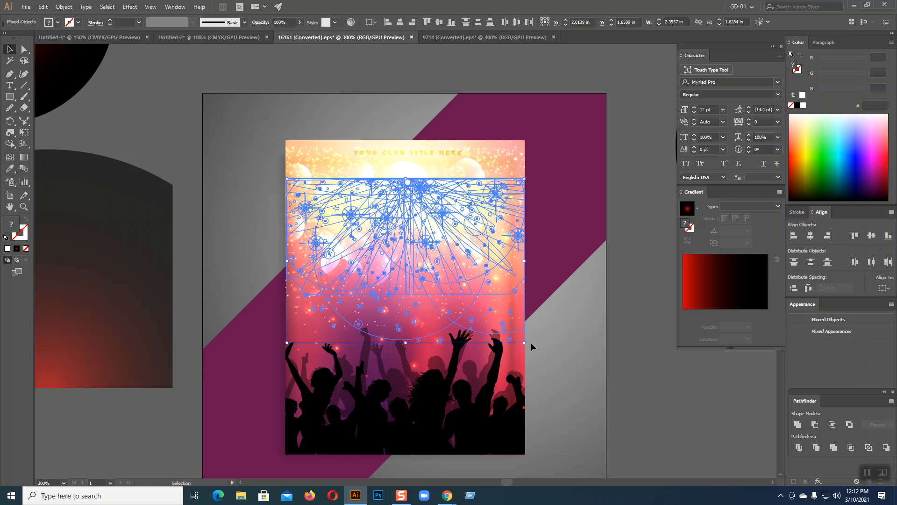
Nudge the pasted light-ray artwork up to the poster's top edge and clear the selection.
key("Up")
key("Up")
key("Up")
key("Up")
key("Up")
key("Up")
key("Up")
key("Up")
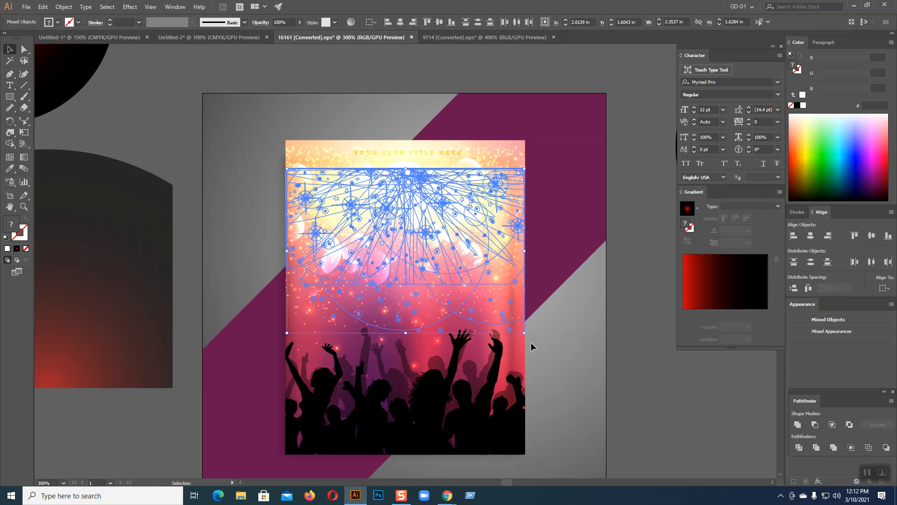
key("Up")
key("Up")
key("Up")
key("Up")
key("Up")
key("Up")
key("Up")
key("Up")
key("Up")
key("Up")
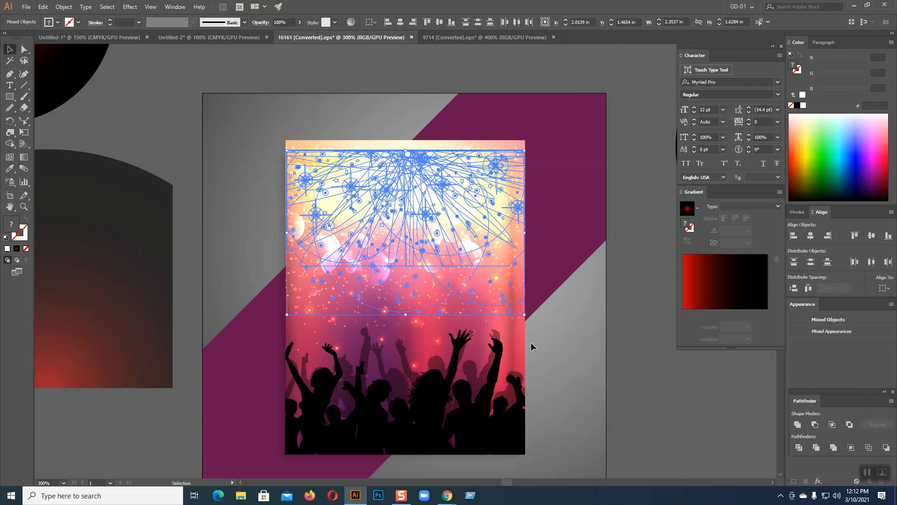
key("Up")
key("Up")
key("Up")
key("Up")
key("Up")
key("Up")
key("Up")
key("Up")
key("Up")
key("Up")
key("Up")
key("Up")
key("Up")
key("Up")
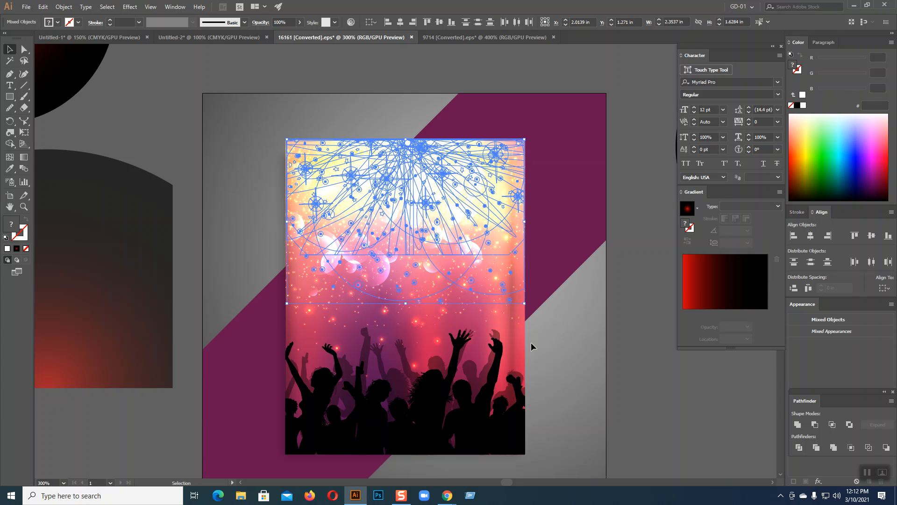
key("Up")
left_click(632, 199)
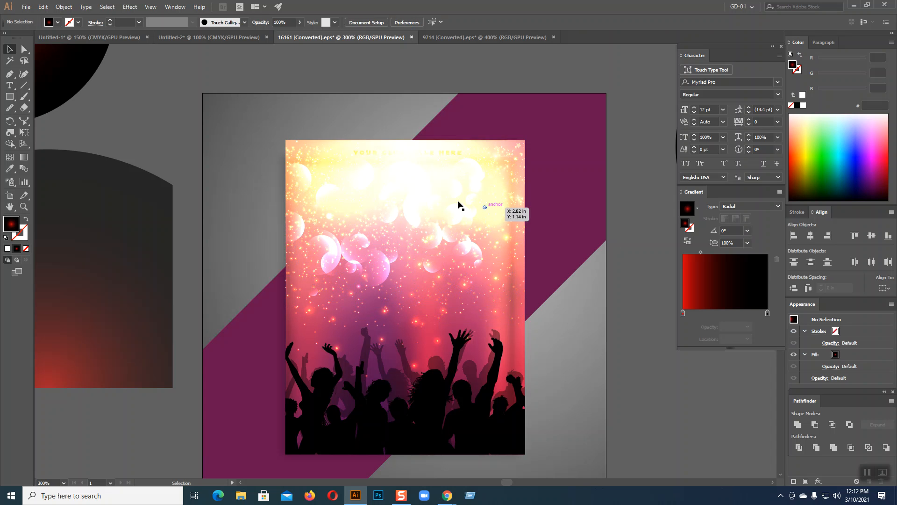
Move the group of scattered glow dots off the poster onto the empty area beside the artboard.
left_click(402, 189)
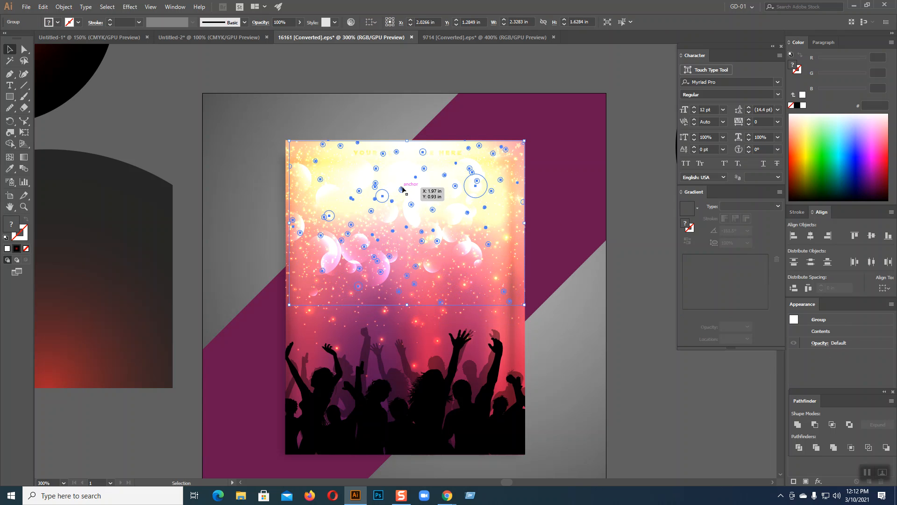
left_click_drag(402, 190, 601, 172)
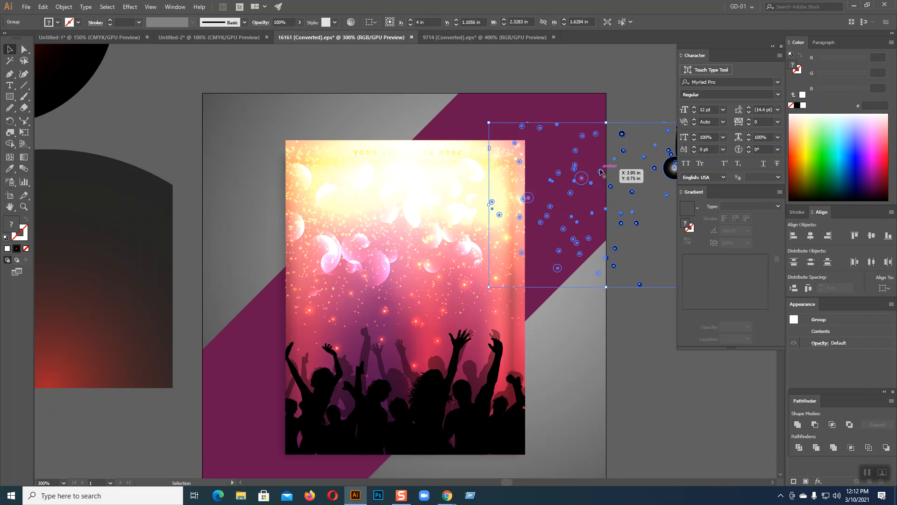
left_click_drag(626, 285, 489, 268)
left_click_drag(444, 158, 601, 375)
Move the light-ray group down the poster, stretch its upper edge back up to the poster's top, and clear the selection.
left_click_drag(270, 181, 268, 263)
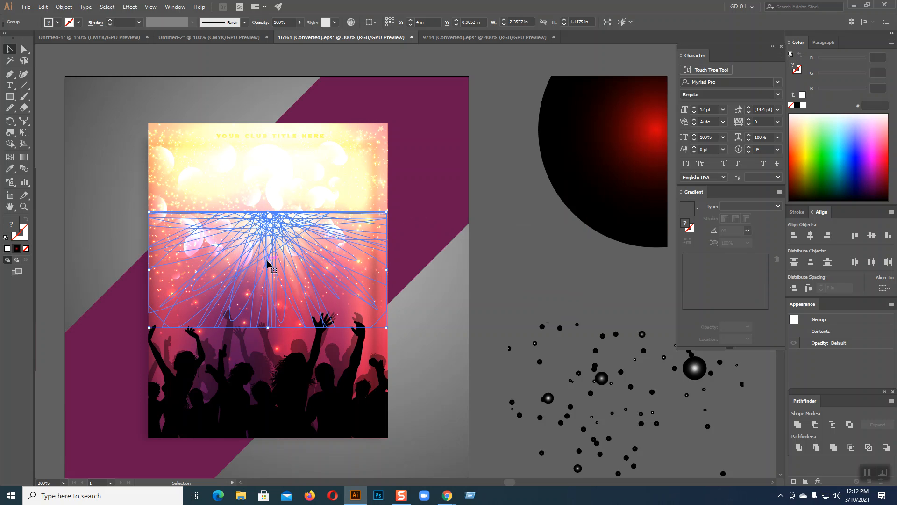
left_click(529, 267)
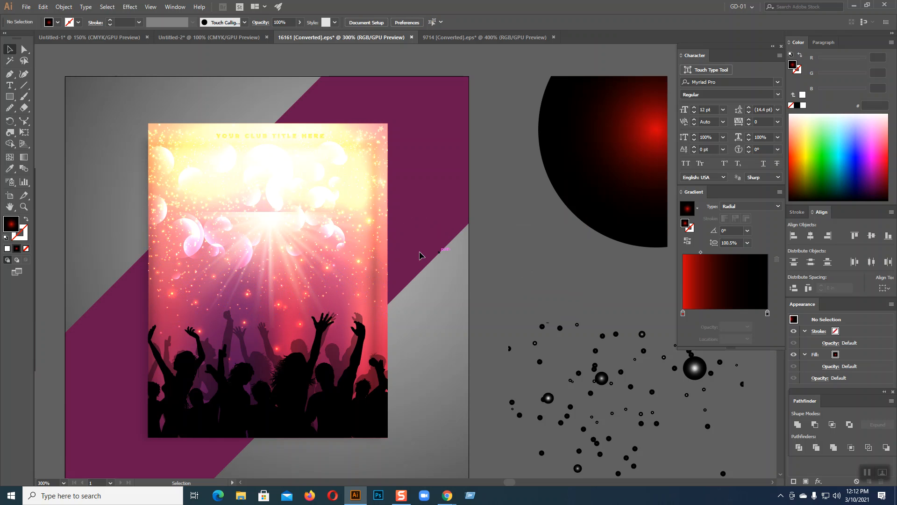
left_click(280, 234)
left_click_drag(270, 213, 274, 123)
left_click(508, 264)
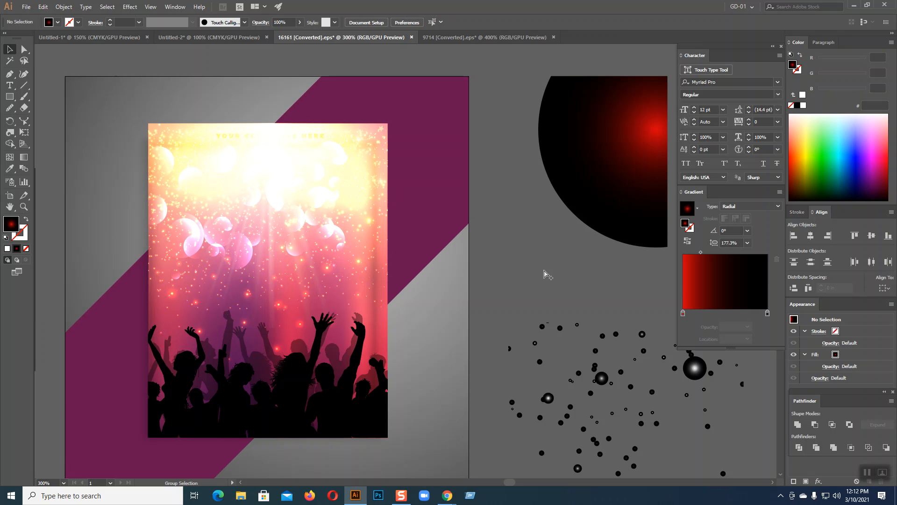
Show all hidden objects and bring the PARTY heading and event details text to the front of the poster.
key("ctrl+alt+3")
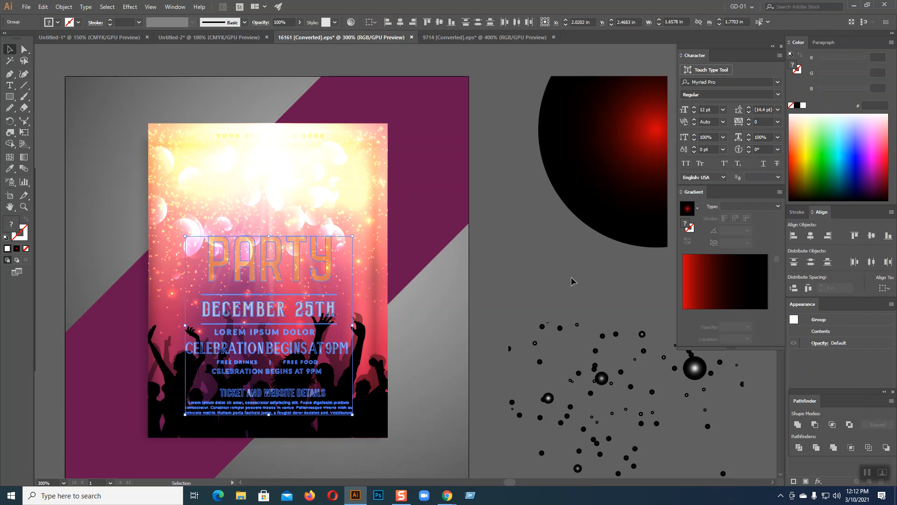
right_click(333, 316)
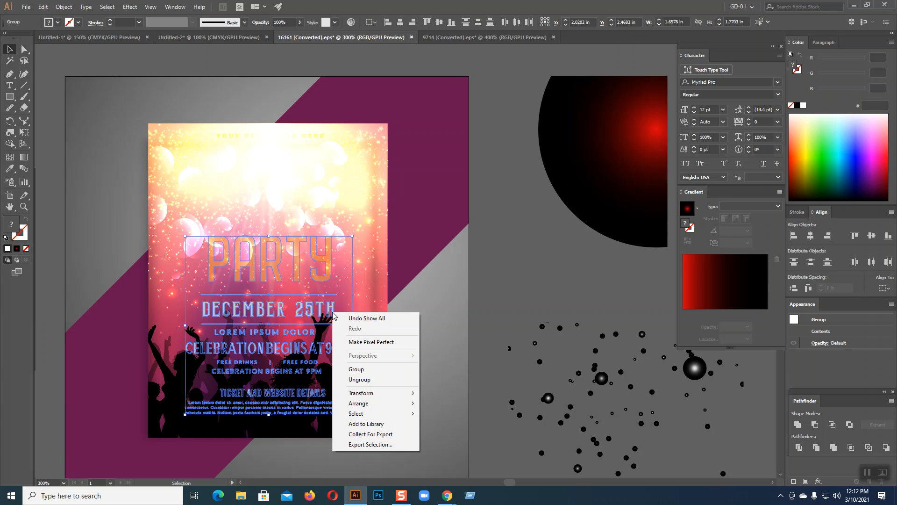
mouse_move(391, 404)
left_click(454, 404)
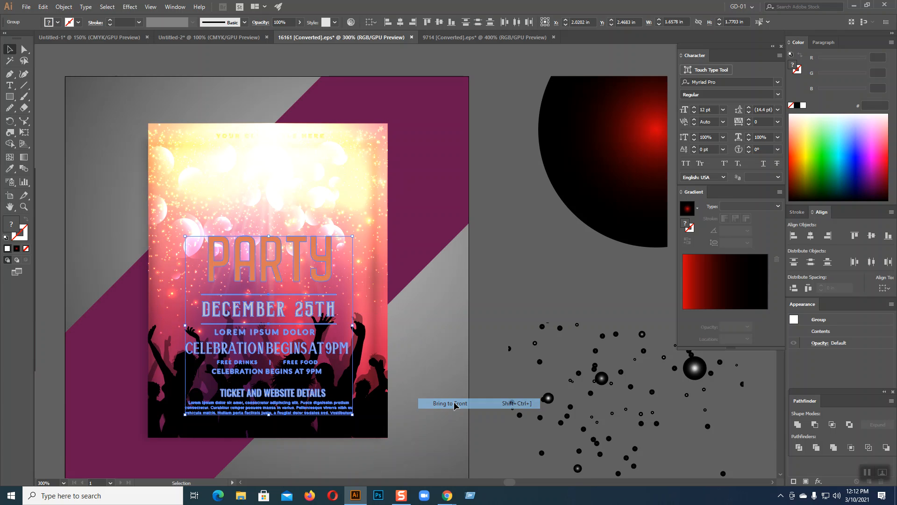
left_click(522, 256)
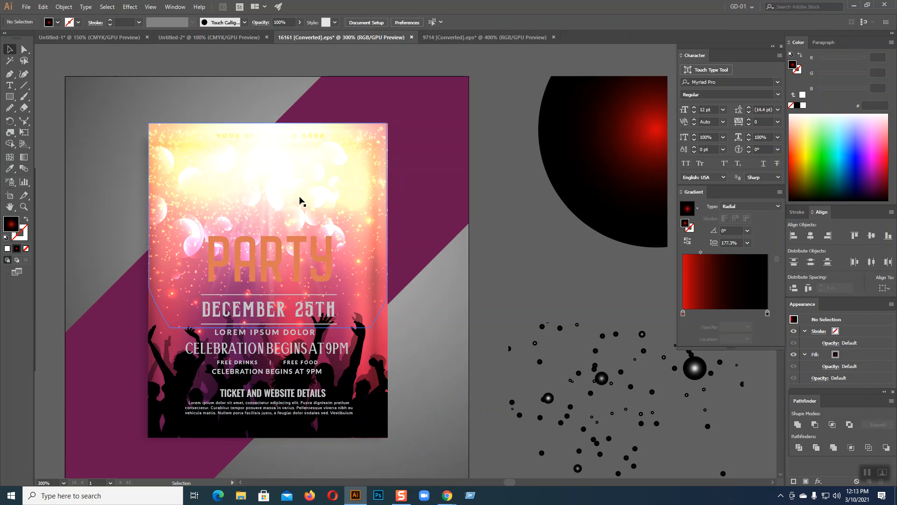
Copy the PARTY heading and event details text, delete them from the poster, and clear the selection.
left_click(329, 268)
left_click(334, 308, "shift")
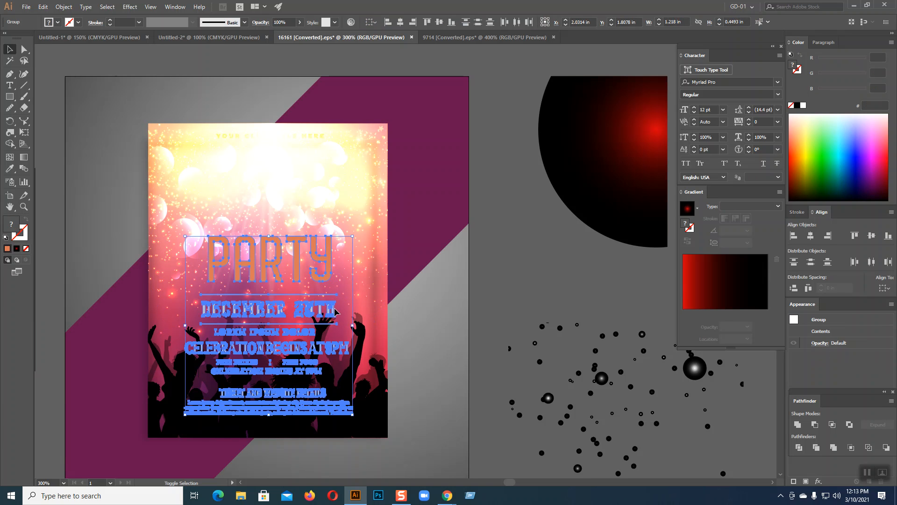
key("ctrl+c")
key("Delete")
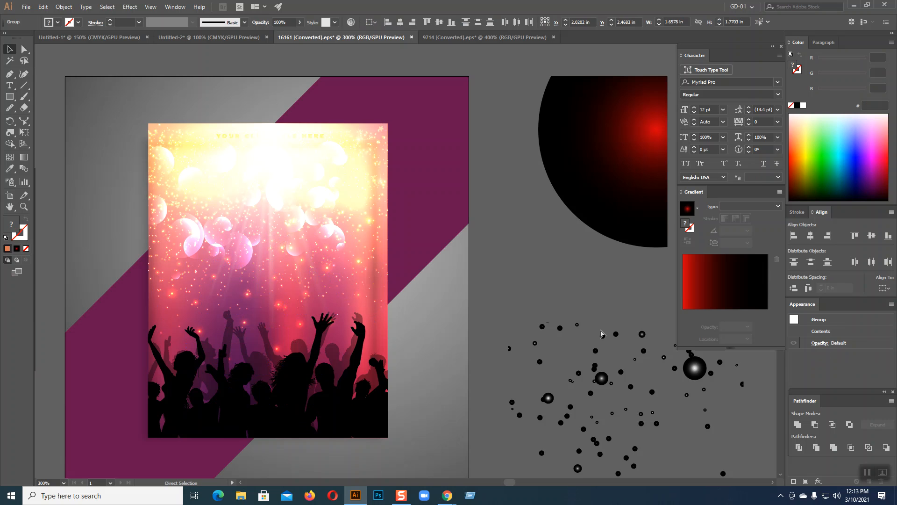
left_click(310, 140)
left_click(497, 196)
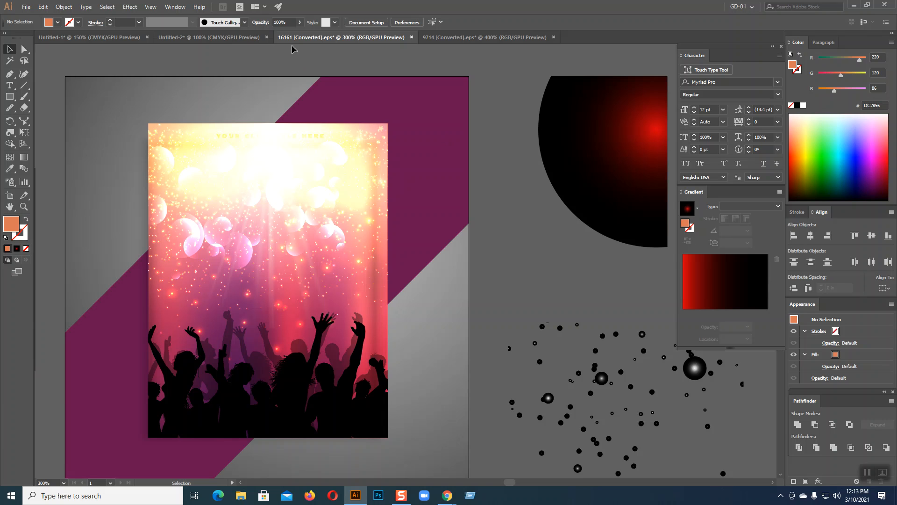
Close the 9714 [Converted].eps document without saving changes.
left_click(466, 38)
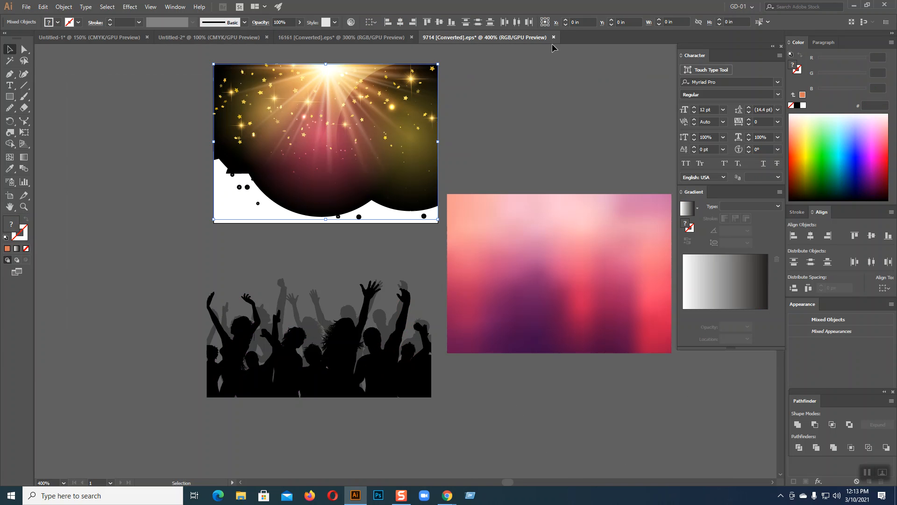
left_click(553, 37)
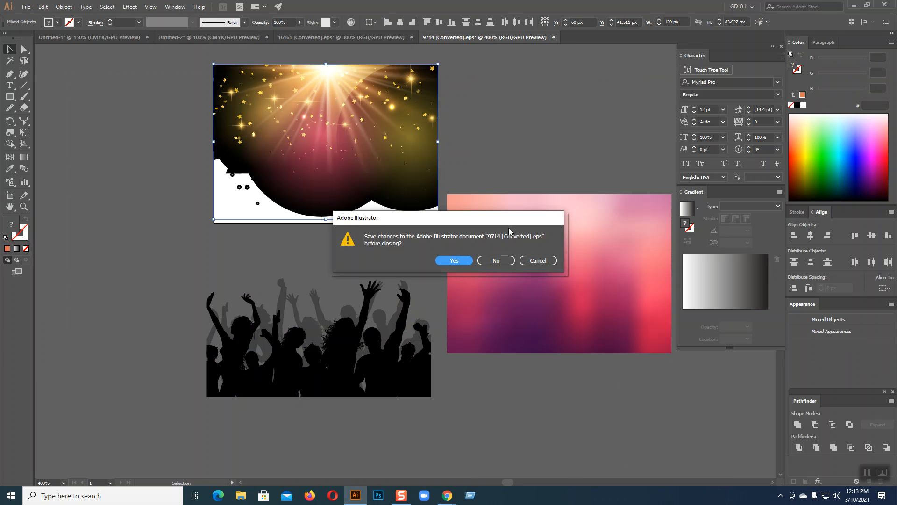
left_click(502, 261)
Open 4010869 and 4010879 from the music-poster-template-with-woman-dancing folder in Downloads and dismiss the missing fonts notice.
left_click(27, 7)
left_click(43, 38)
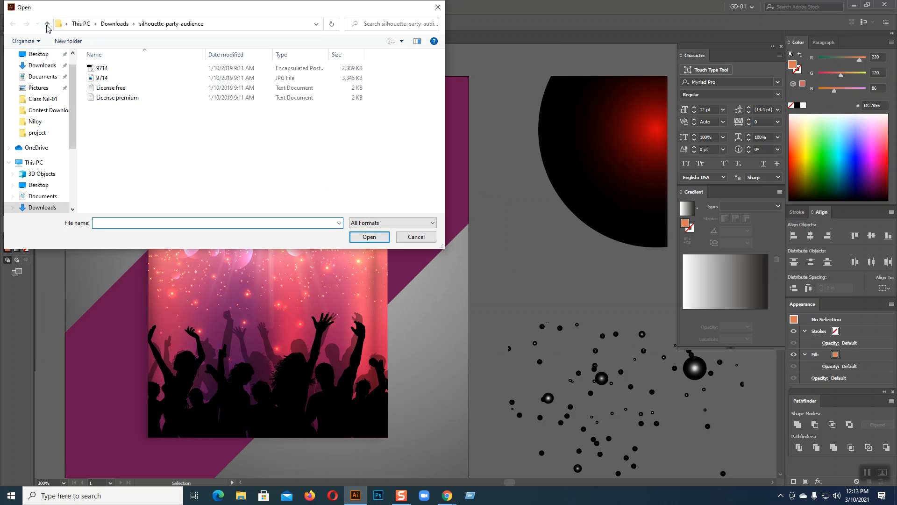
left_click(47, 25)
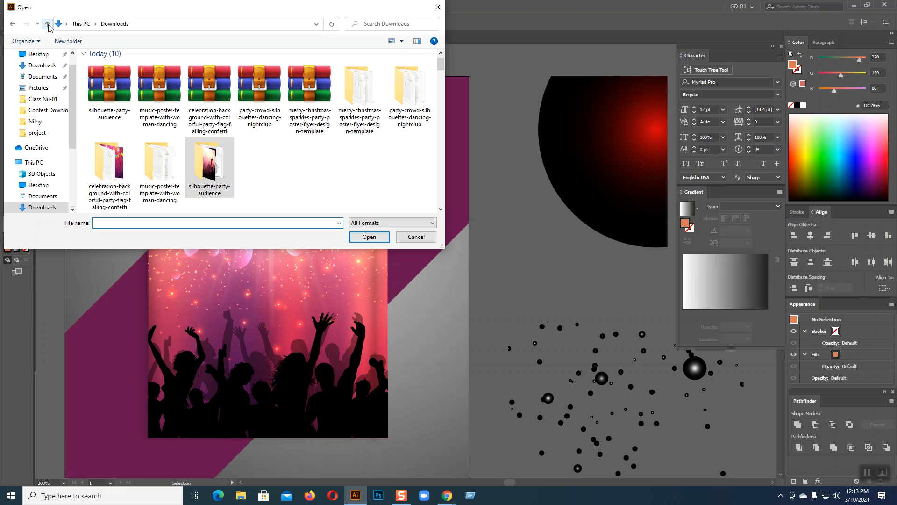
double_click(160, 168)
left_click(107, 69)
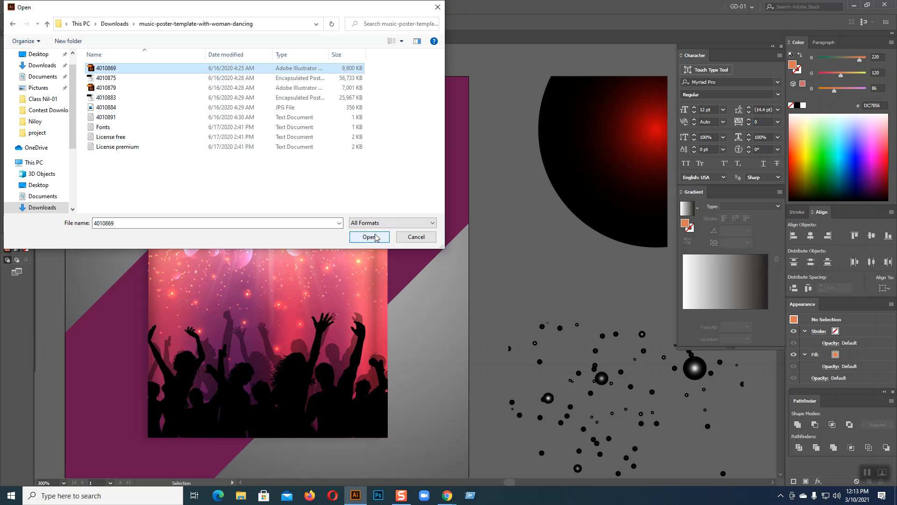
left_click(112, 87, "ctrl")
left_click(370, 238)
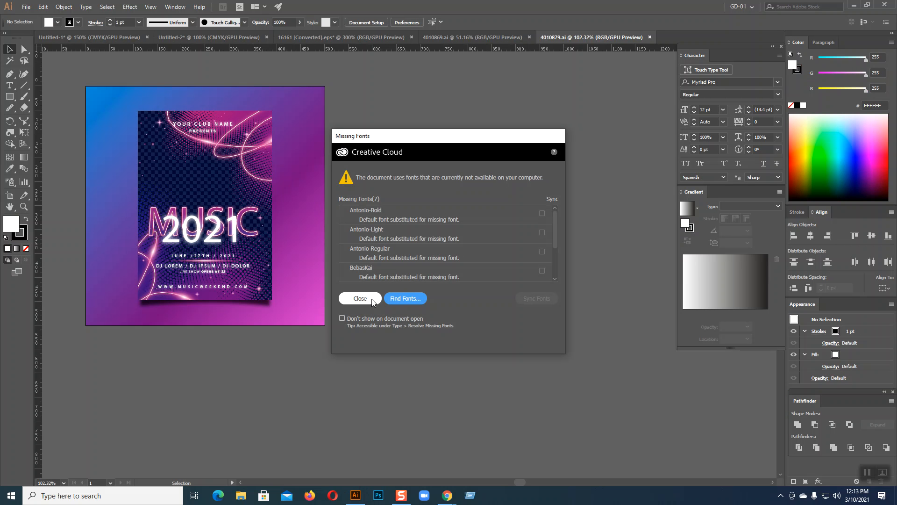
left_click(372, 298)
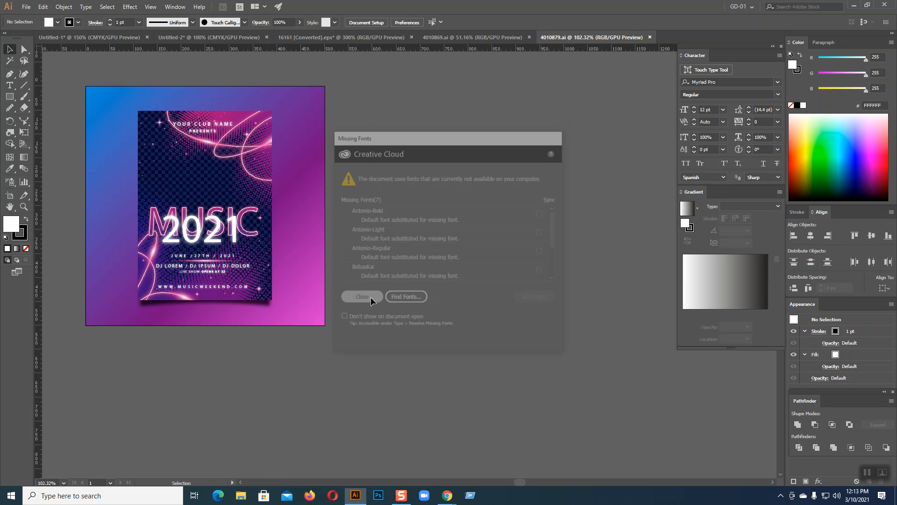
Dismiss the missing fonts notice in 4010869.ai and close both music poster documents.
left_click(492, 36)
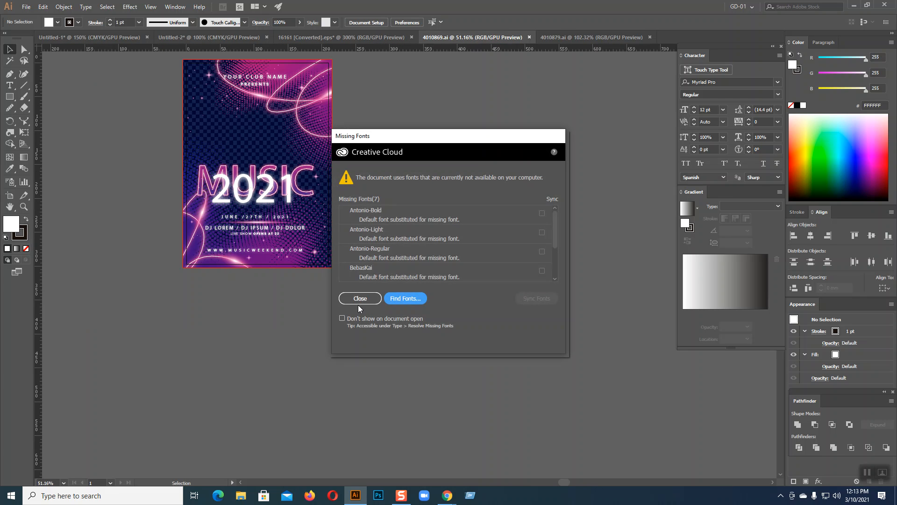
left_click(358, 298)
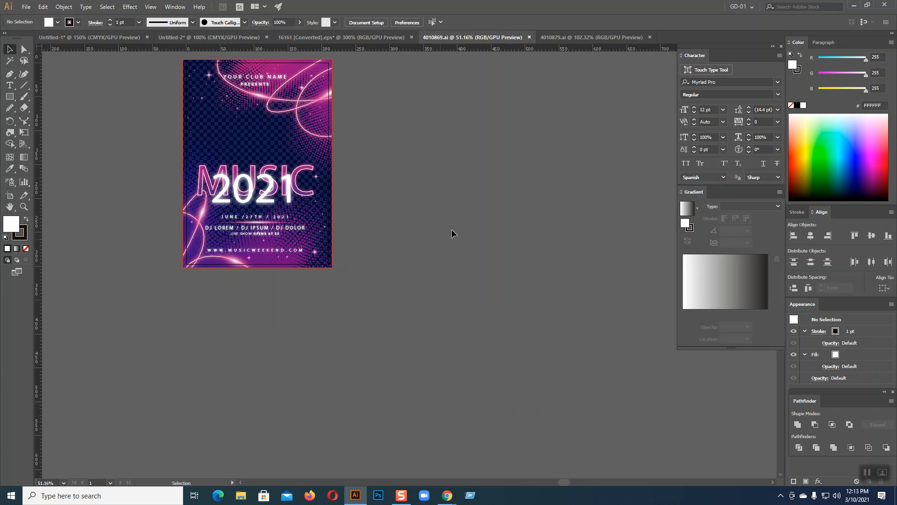
left_click(529, 36)
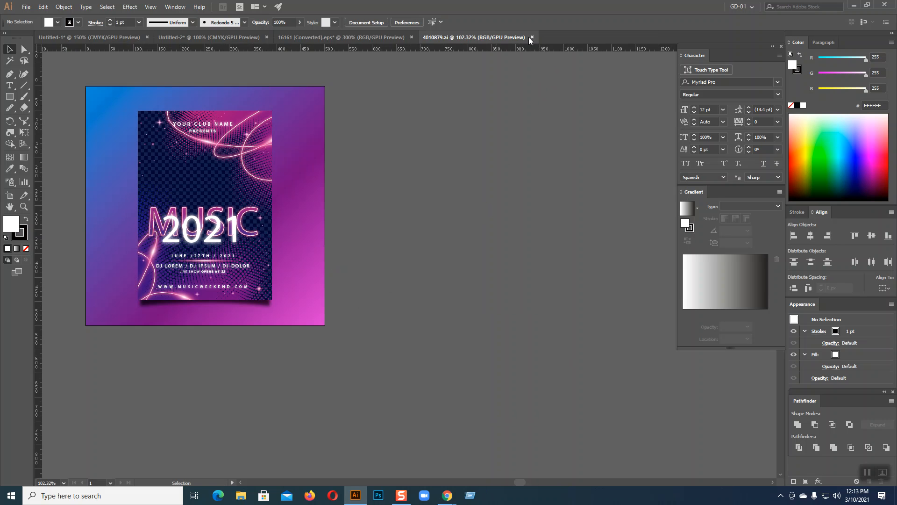
left_click(531, 38)
Open 4010875 from the music-poster-template-with-woman-dancing folder without resolving its missing fonts, and close the document after viewing it.
left_click(26, 7)
left_click(35, 38)
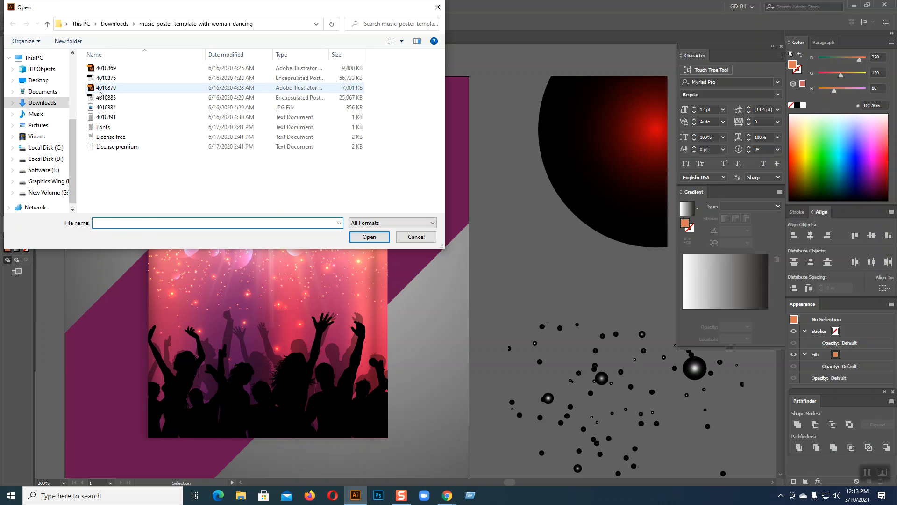
left_click(111, 79)
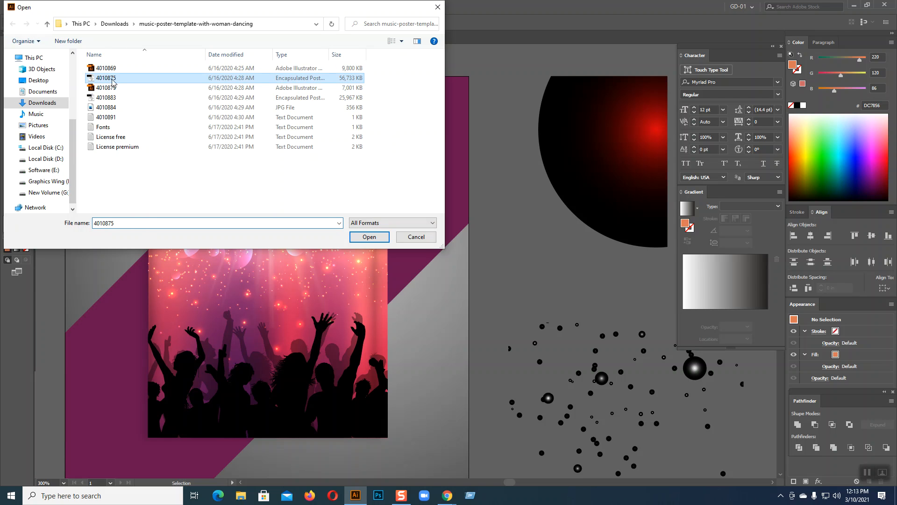
left_click(369, 237)
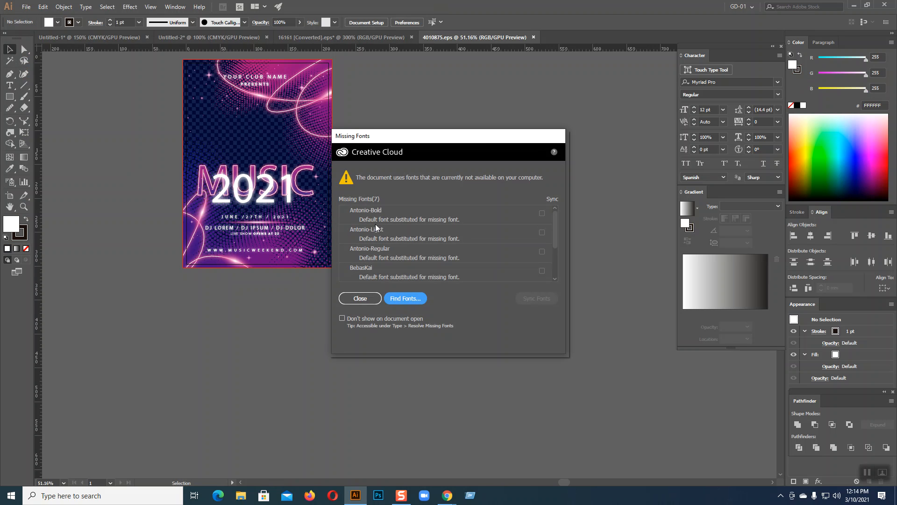
left_click(360, 298)
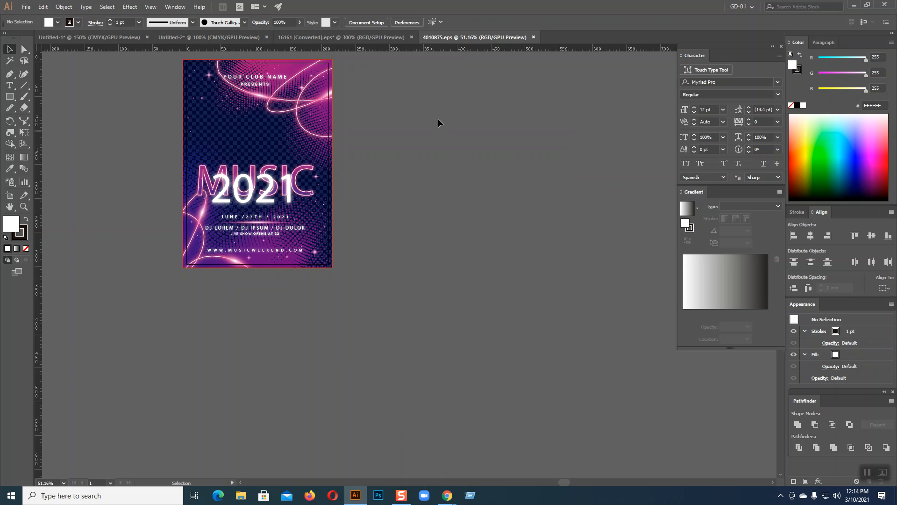
left_click(534, 37)
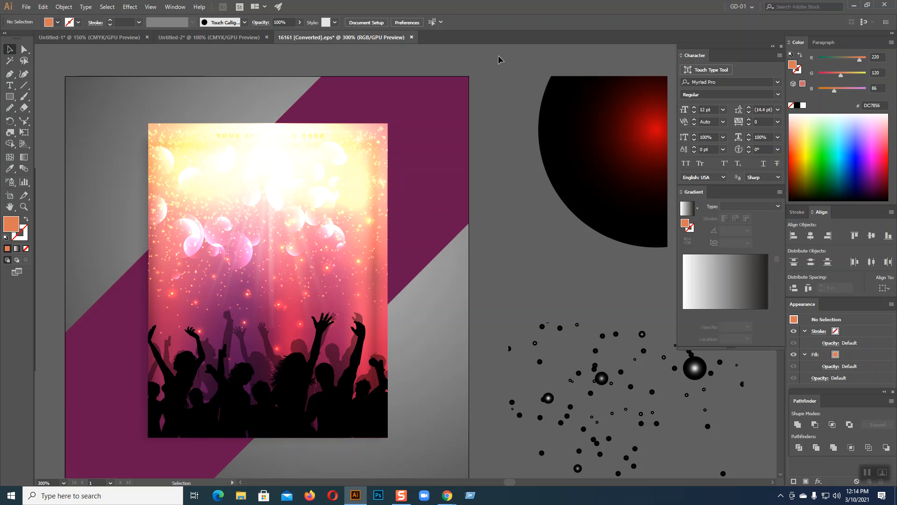
Open the JPG file 4010884 from the music-poster-template-with-woman-dancing folder, inspect the woman image, and close the document.
left_click(26, 8)
left_click(33, 38)
left_click(103, 108)
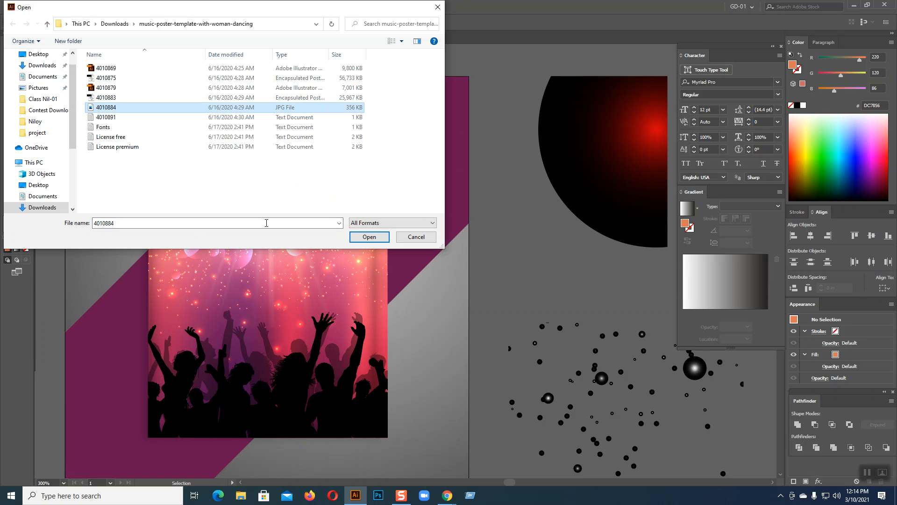
left_click(360, 236)
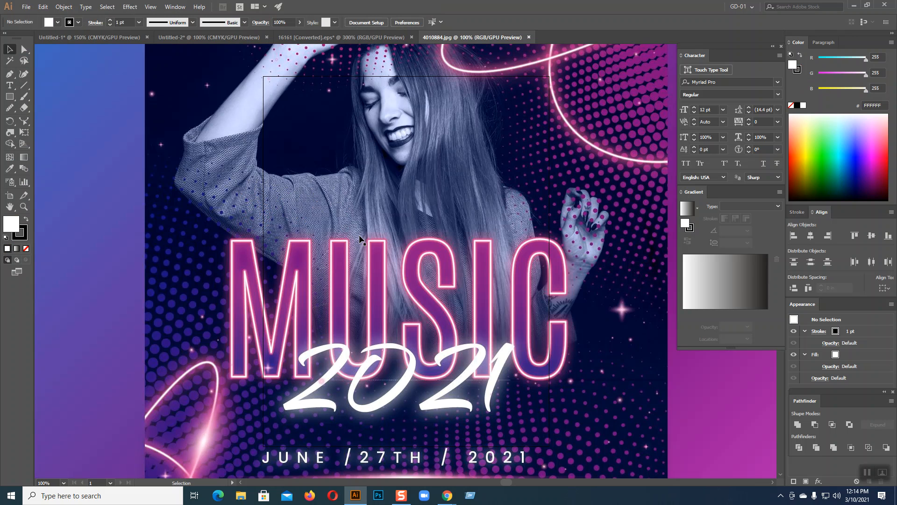
key("ctrl+minus")
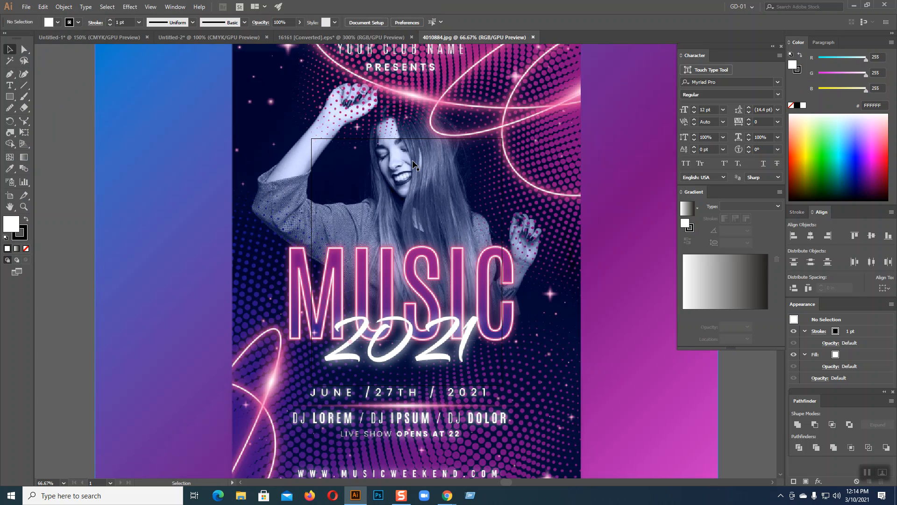
left_click(415, 165)
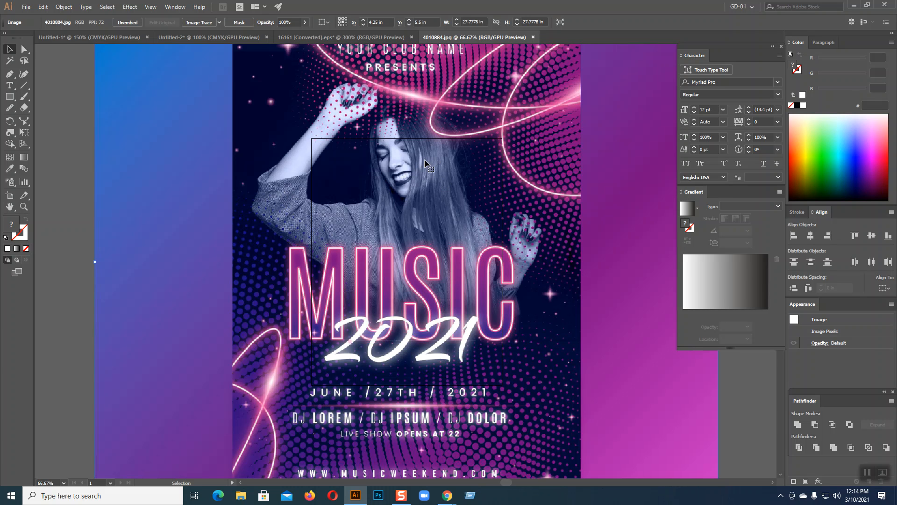
left_click(534, 38)
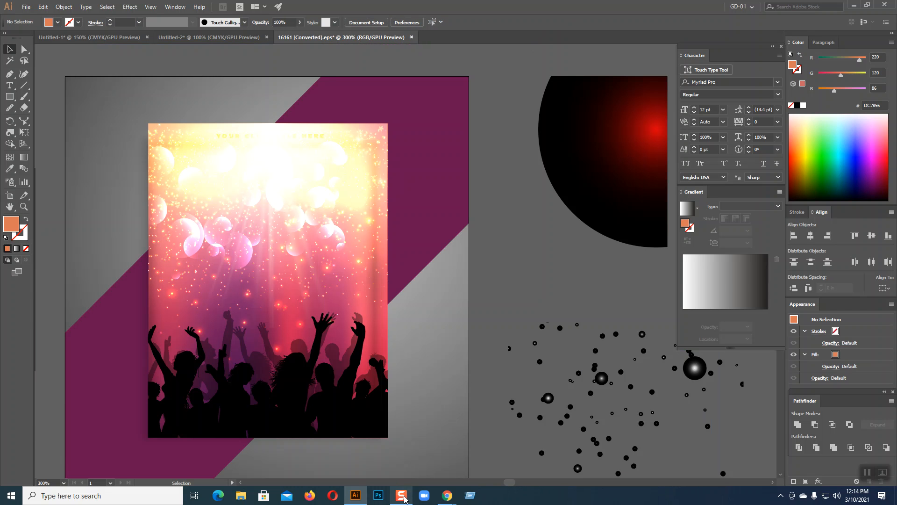
Switch to Chrome and search Google for "Party woman image" in a new tab.
mouse_move(447, 495)
left_click(425, 479)
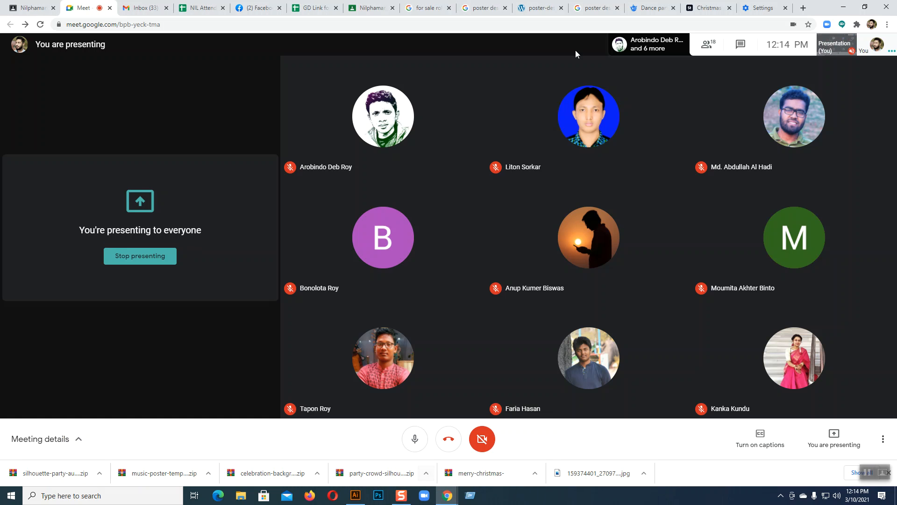
left_click(804, 8)
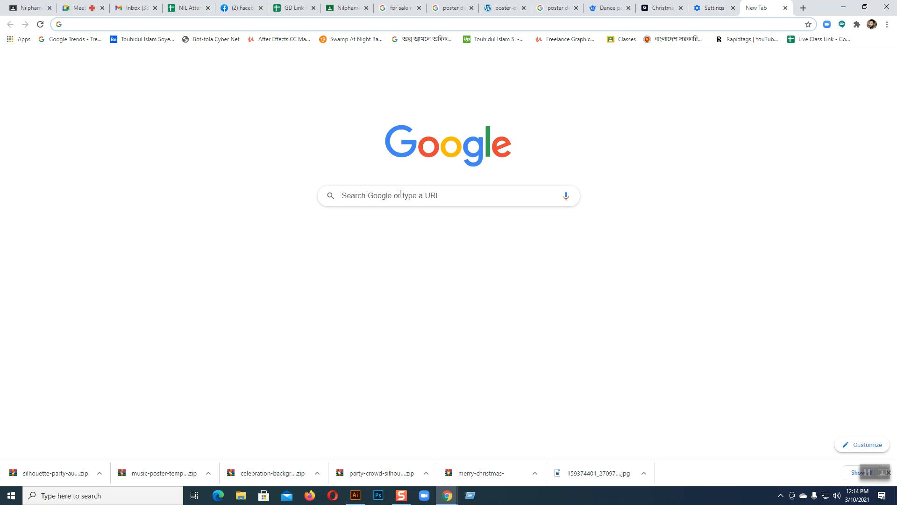
left_click(386, 195)
type("Party ")
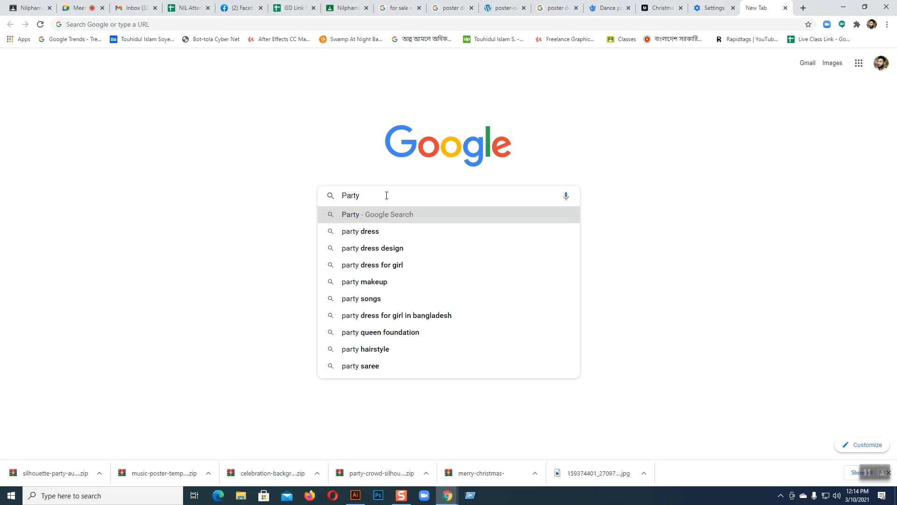
type("wom")
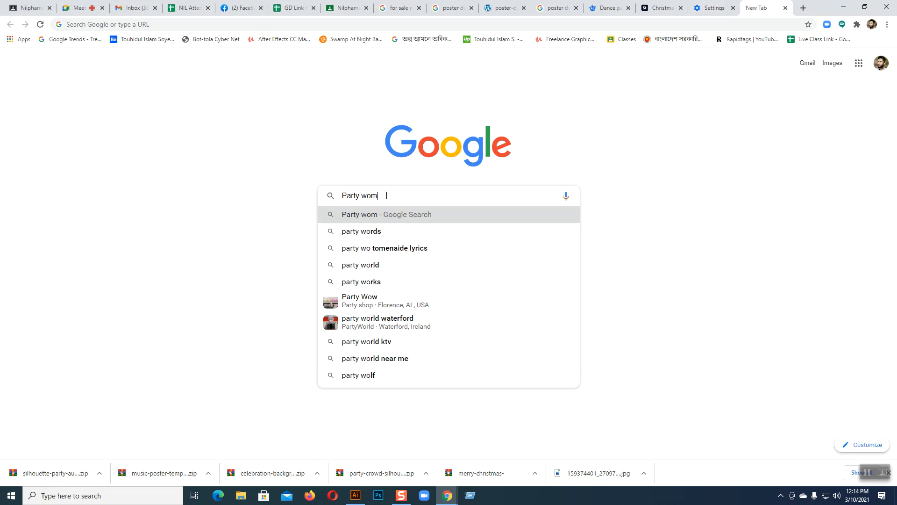
type("an image")
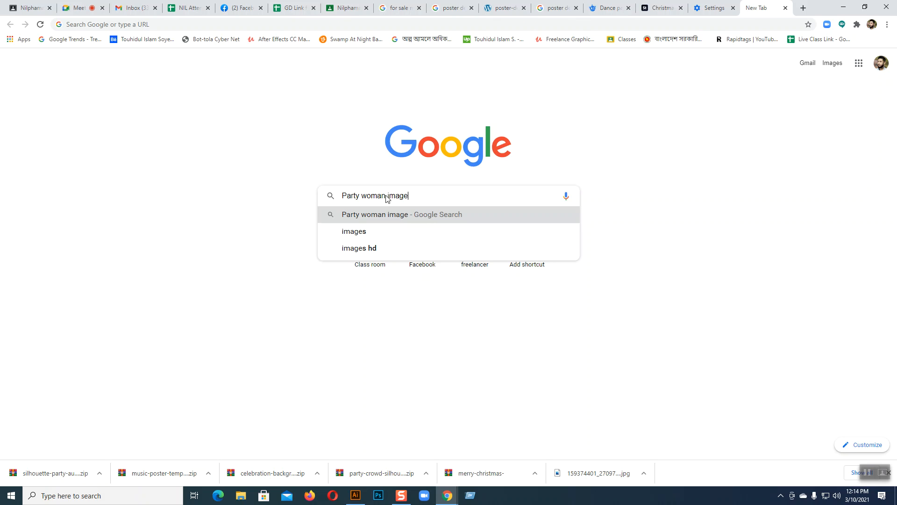
key("Return")
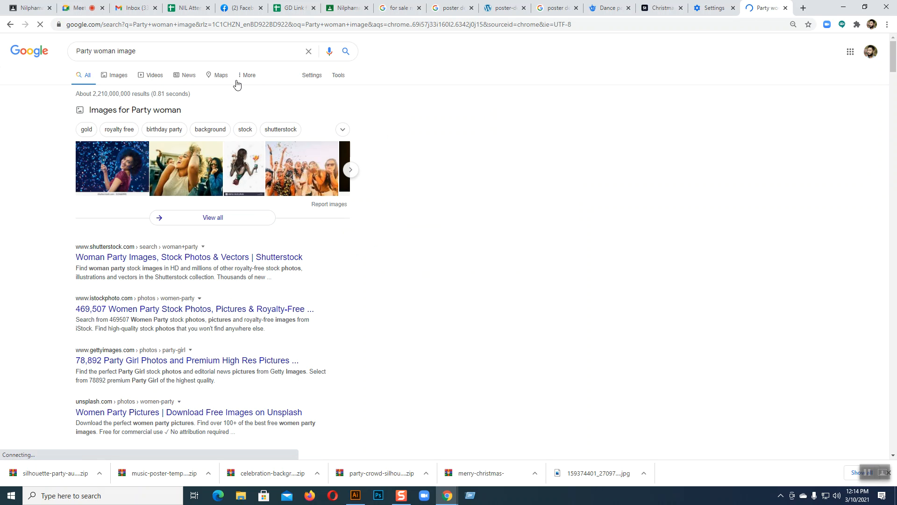
Refine the Google search to "Party woman image png" and show the image results.
left_click(144, 51)
type("png")
key("Return")
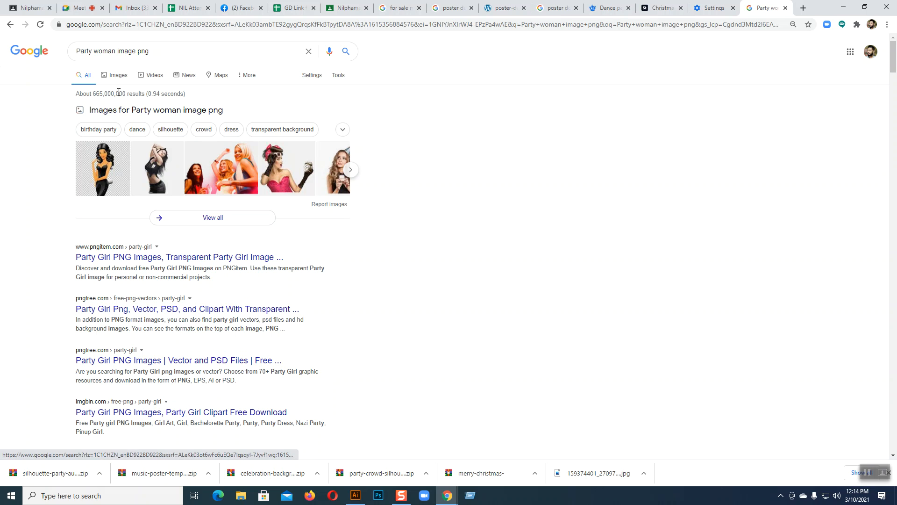
left_click(116, 76)
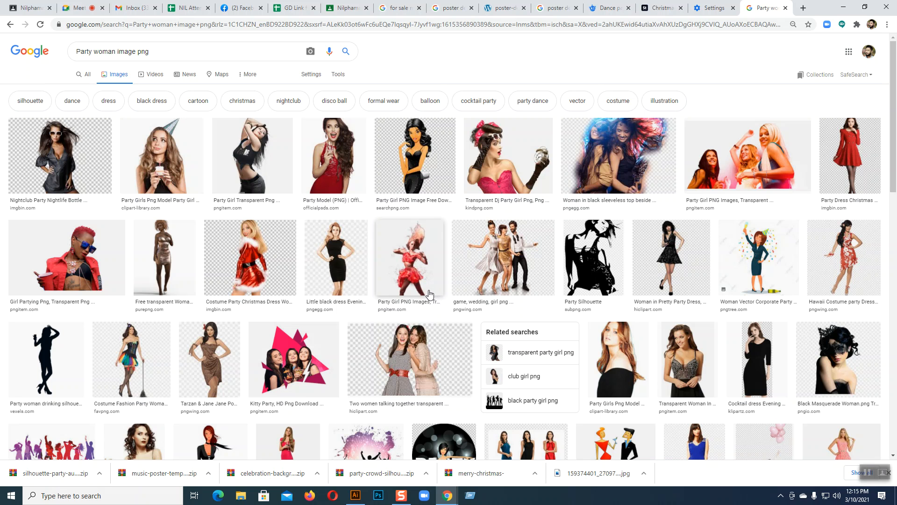
Preview the Party Silhouette image from SubPNG and look through the search results and its related silhouettes.
left_click(592, 269)
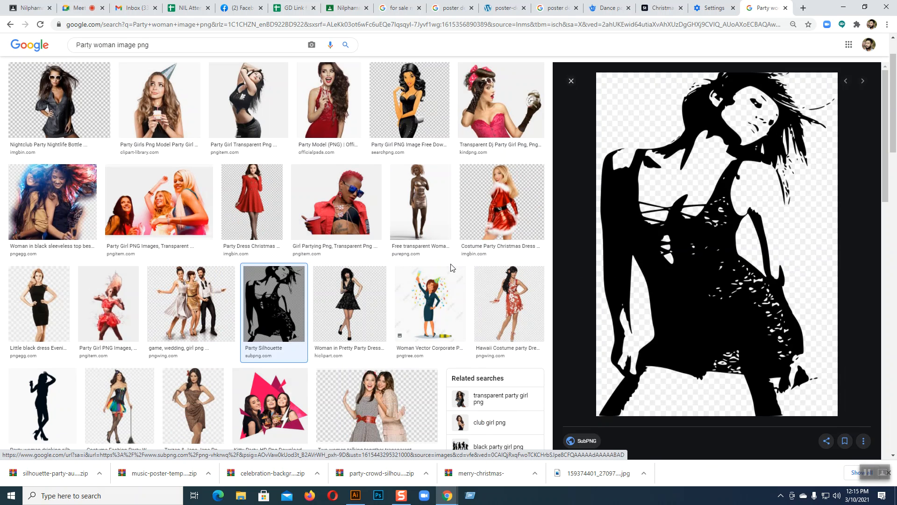
scroll(452, 268, "down", 4)
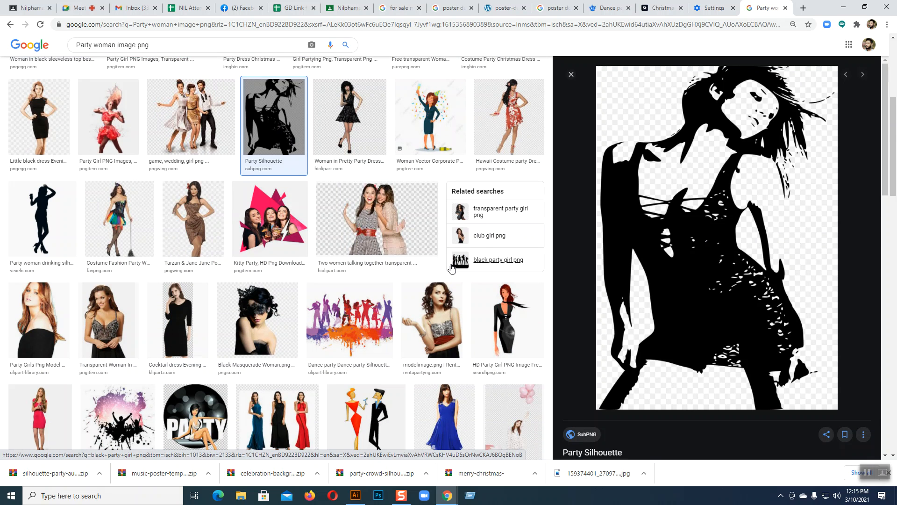
scroll(452, 268, "down", 5)
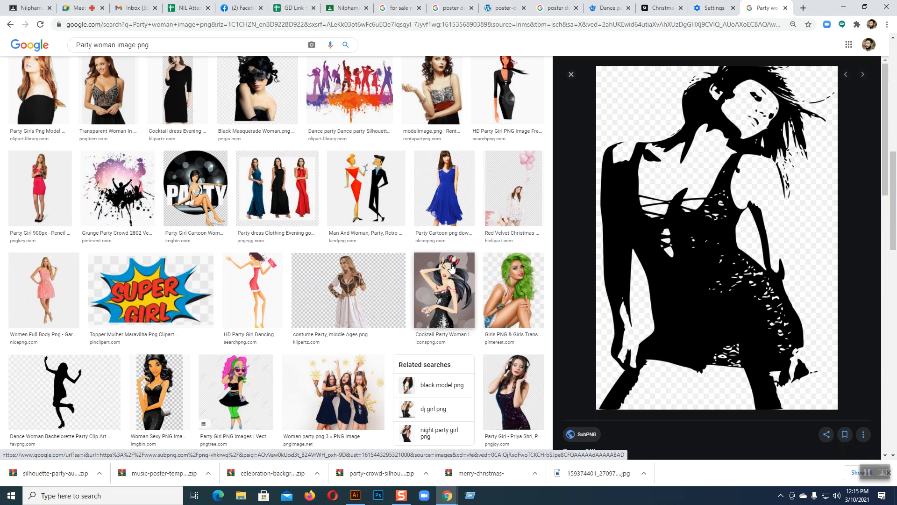
scroll(451, 268, "down", 4)
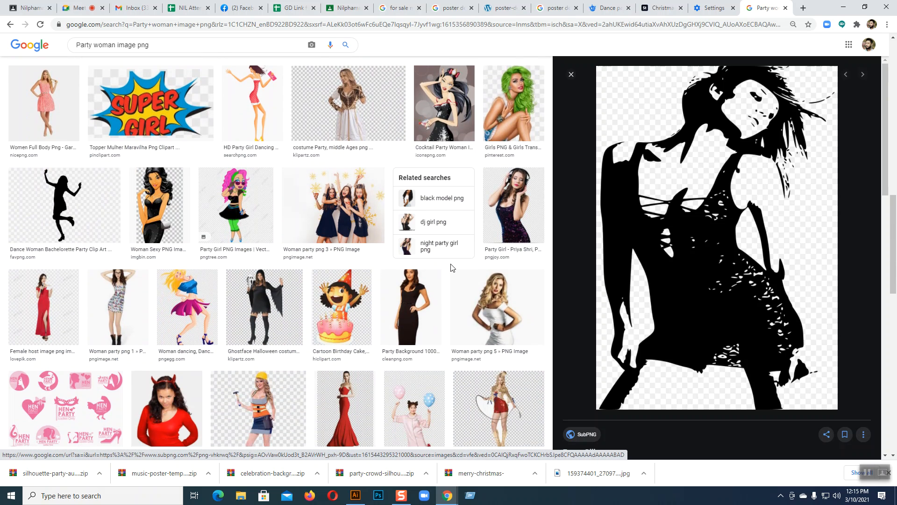
scroll(451, 268, "down", 5)
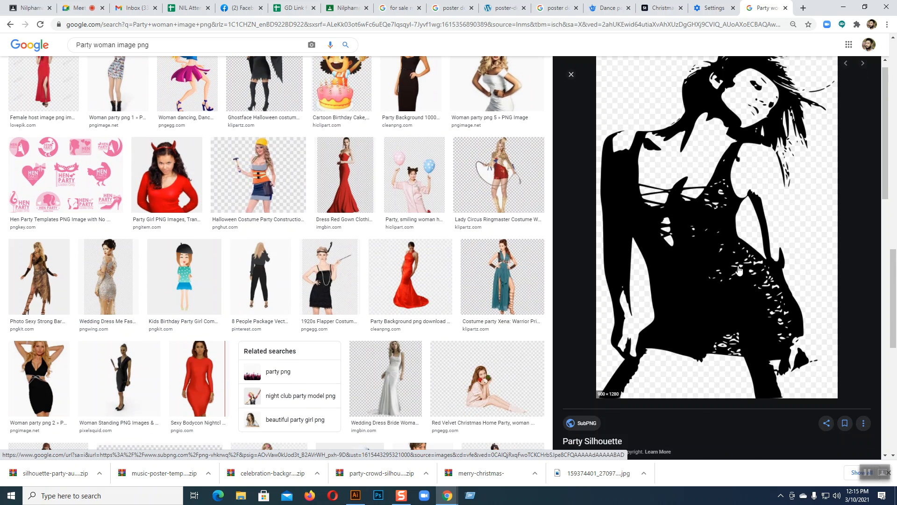
scroll(739, 271, "down", 4)
scroll(738, 271, "down", 4)
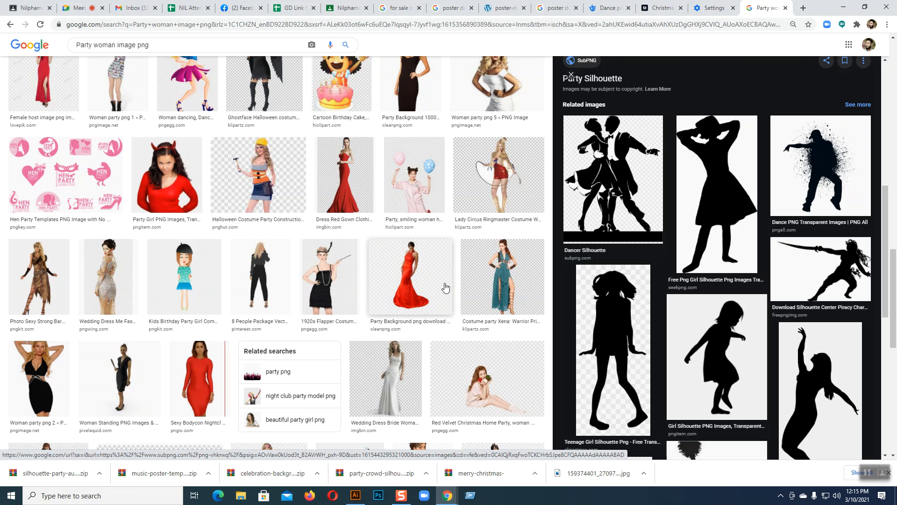
Browse further through the party woman image results and related silhouettes for a suitable dancing figure.
scroll(445, 288, "down", 6)
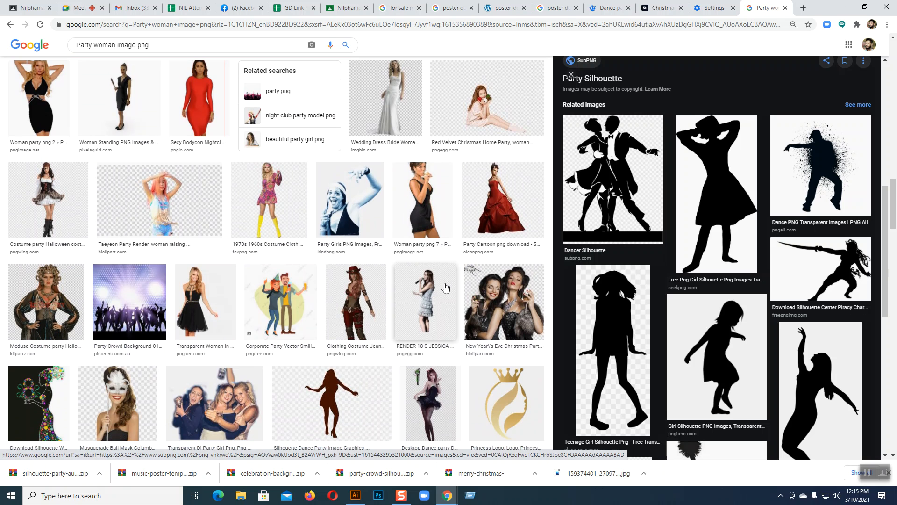
scroll(445, 288, "down", 5)
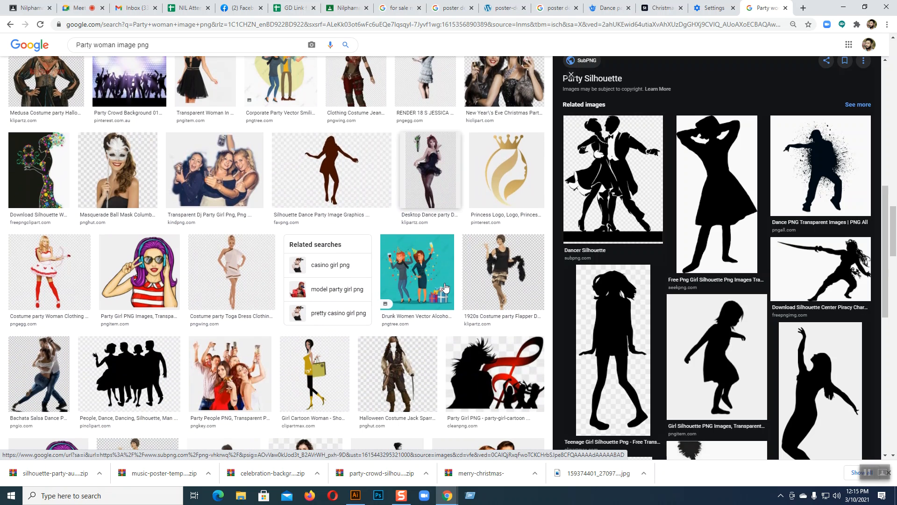
scroll(445, 288, "down", 4)
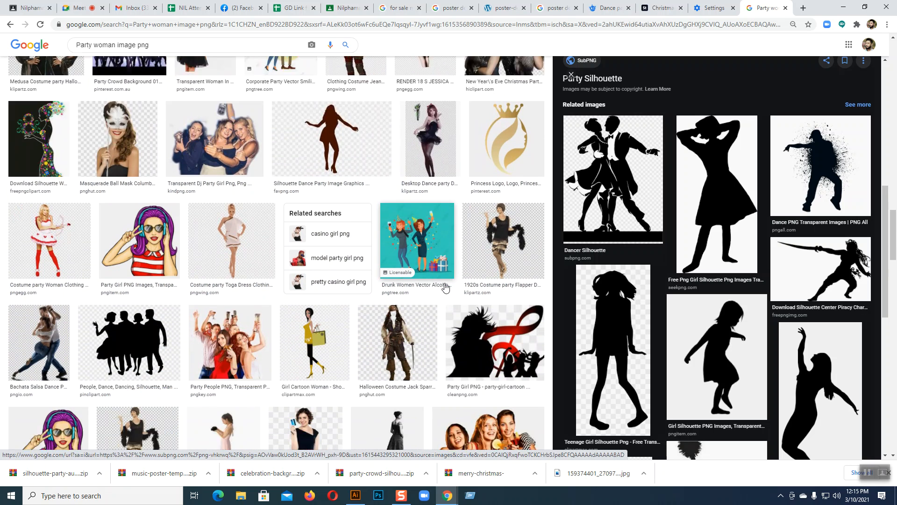
scroll(445, 287, "down", 6)
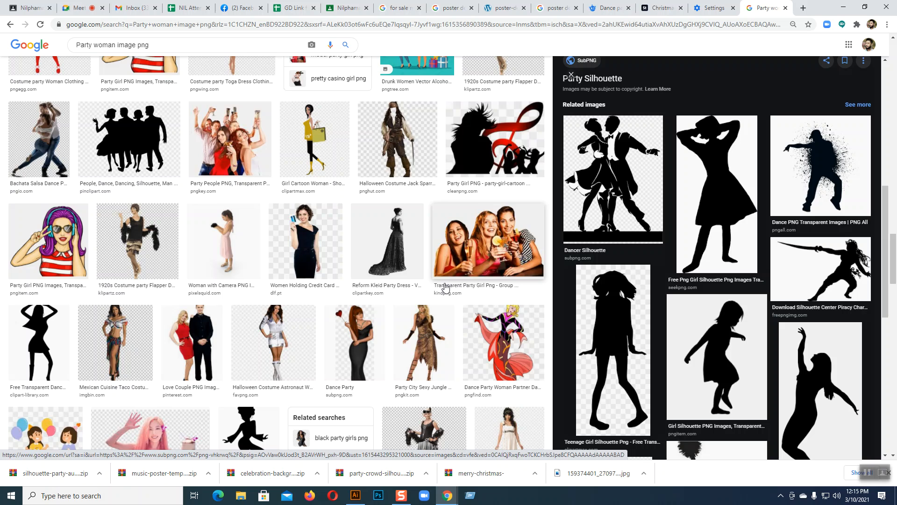
scroll(716, 298, "down", 3)
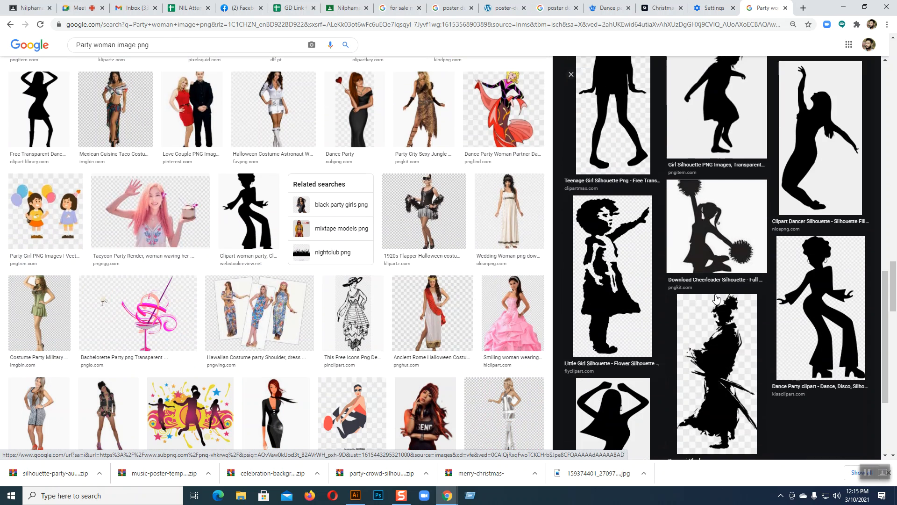
scroll(715, 298, "up", 3)
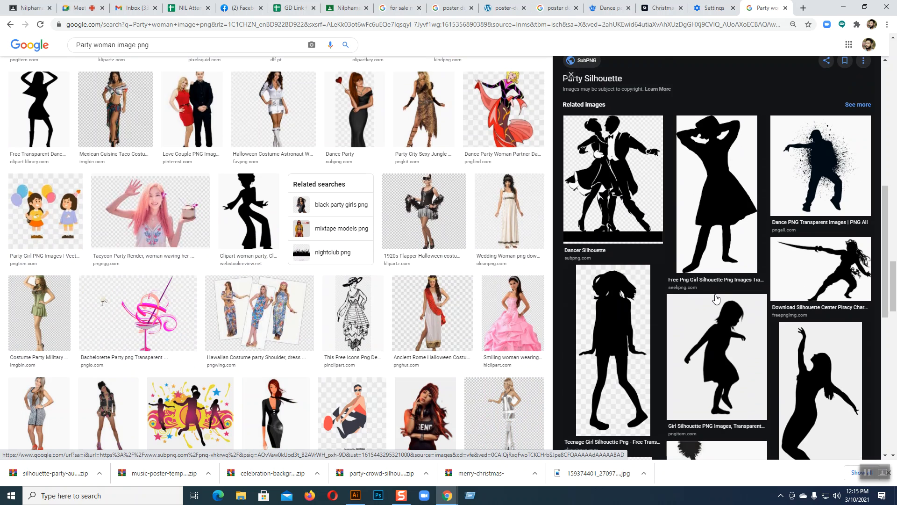
scroll(716, 298, "up", 1)
scroll(716, 298, "up", 1)
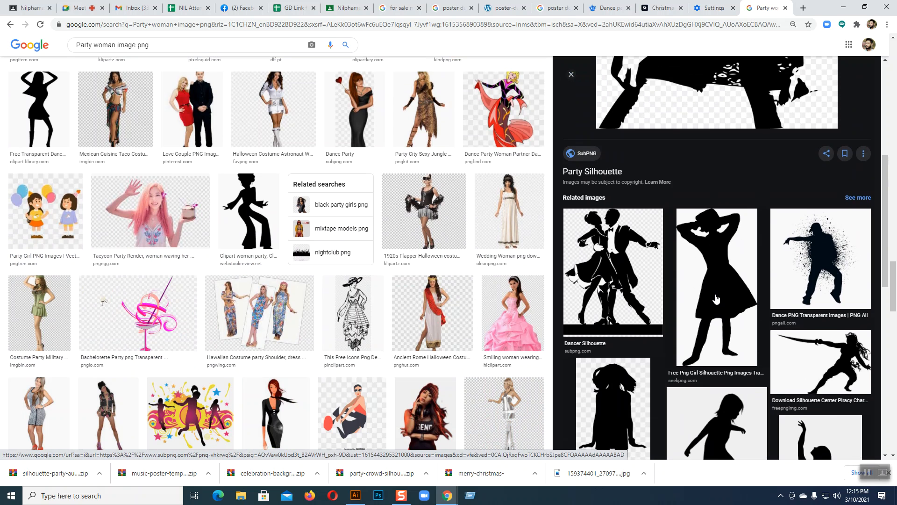
scroll(716, 298, "down", 6)
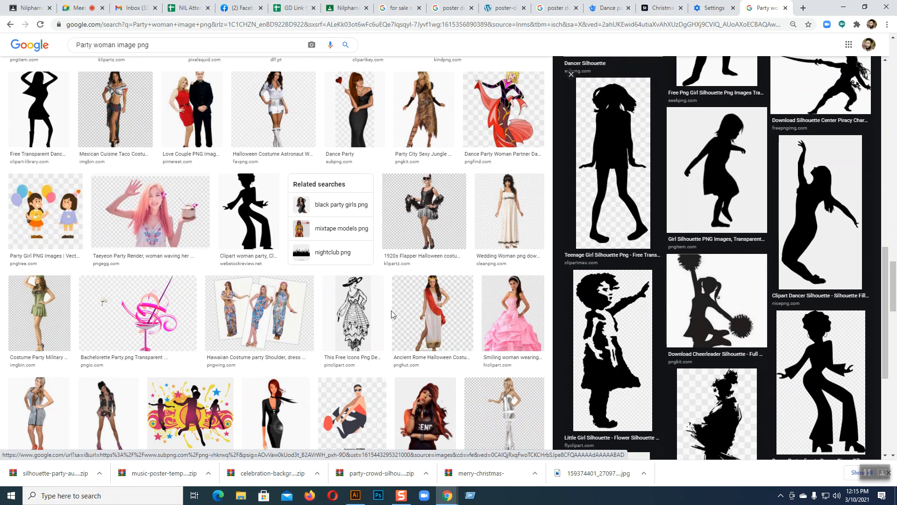
scroll(391, 315, "up", 6)
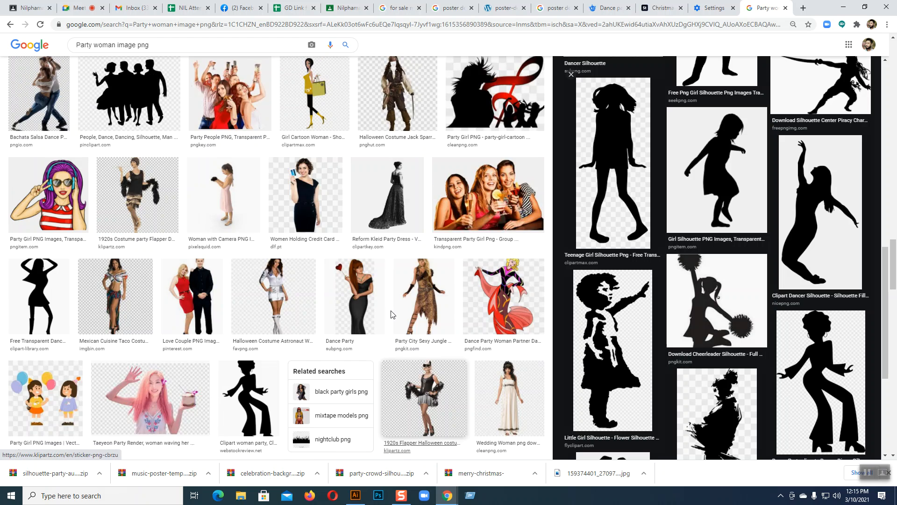
scroll(392, 314, "up", 3)
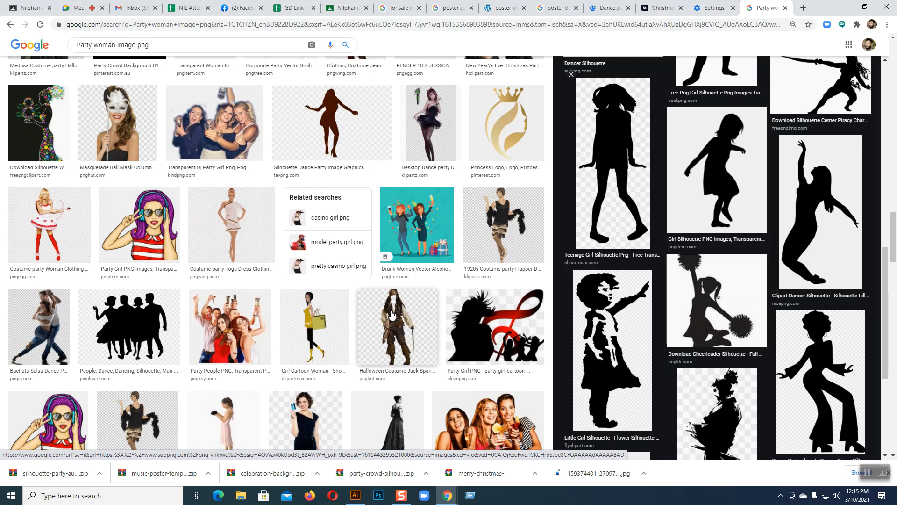
scroll(392, 314, "up", 4)
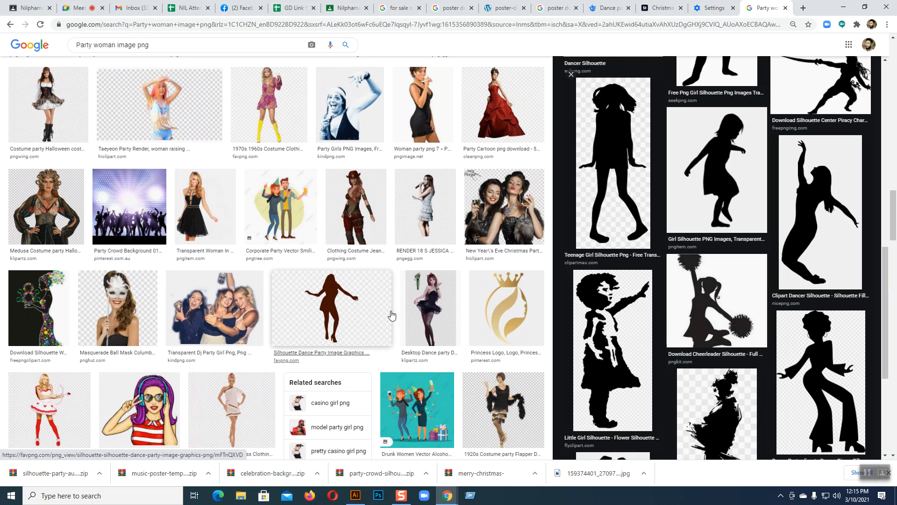
Preview the Silhouette Dance Party image from favpng.com and the related Girl dancing silhouette from Vexels, checking the related images.
left_click(391, 315)
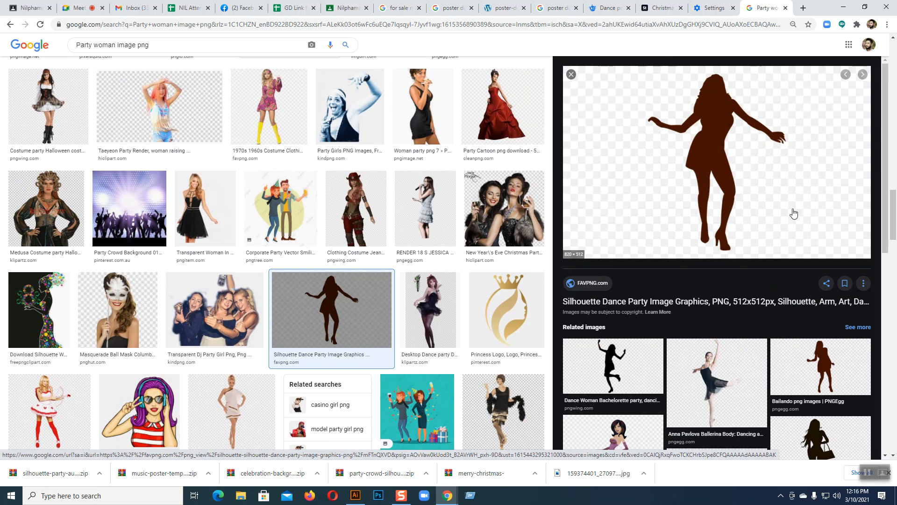
scroll(793, 213, "down", 8)
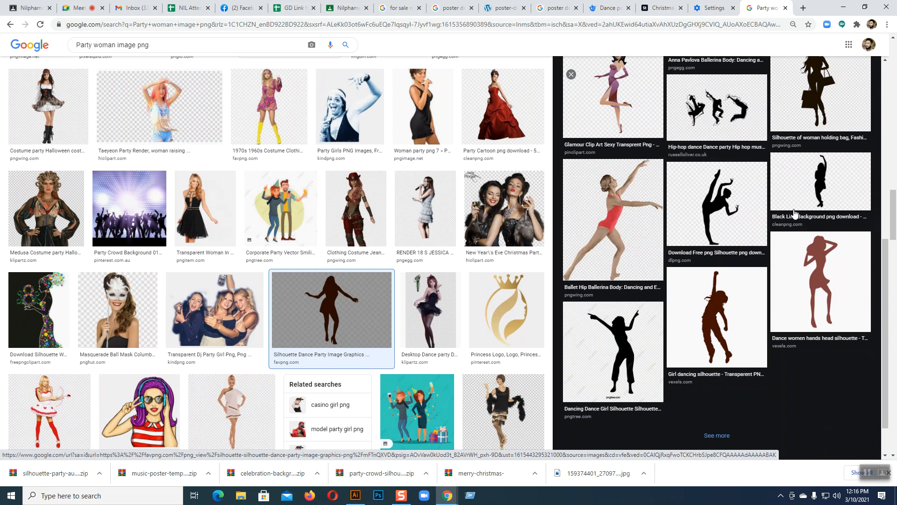
left_click(712, 325)
scroll(735, 310, "down", 4)
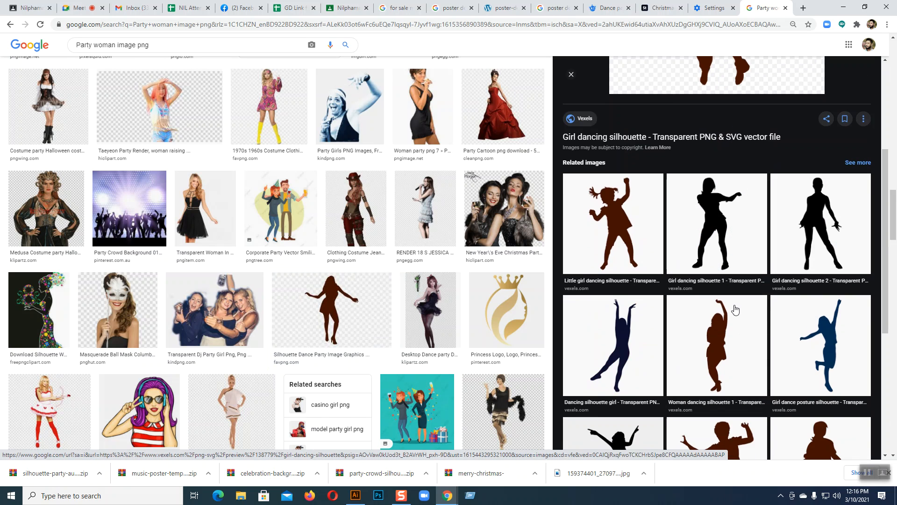
scroll(735, 310, "down", 4)
scroll(735, 309, "up", 10)
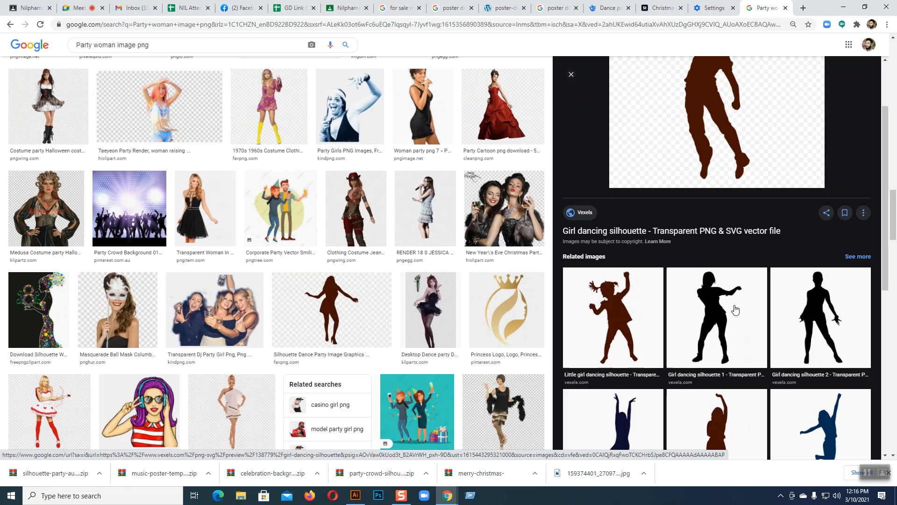
Preview the PngJoy party girl wearing headphones from the earlier results and look through its related images.
scroll(328, 219, "up", 7)
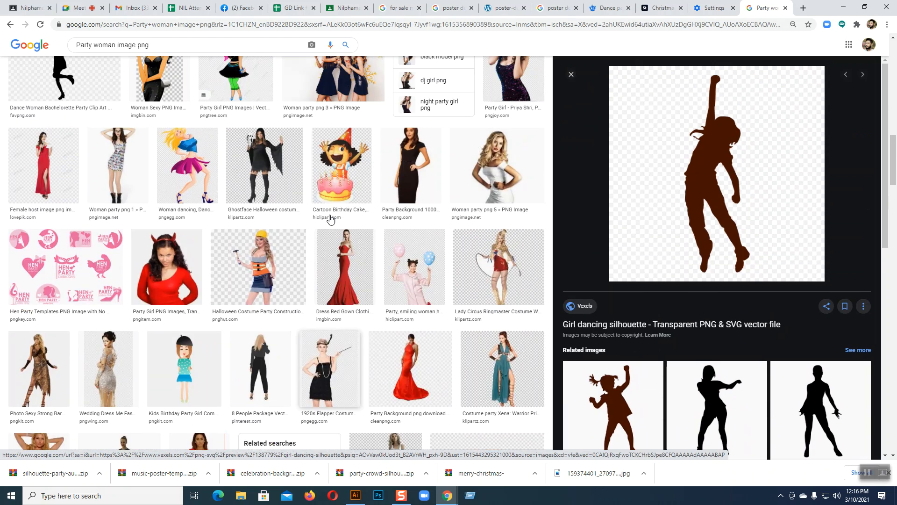
scroll(330, 219, "up", 2)
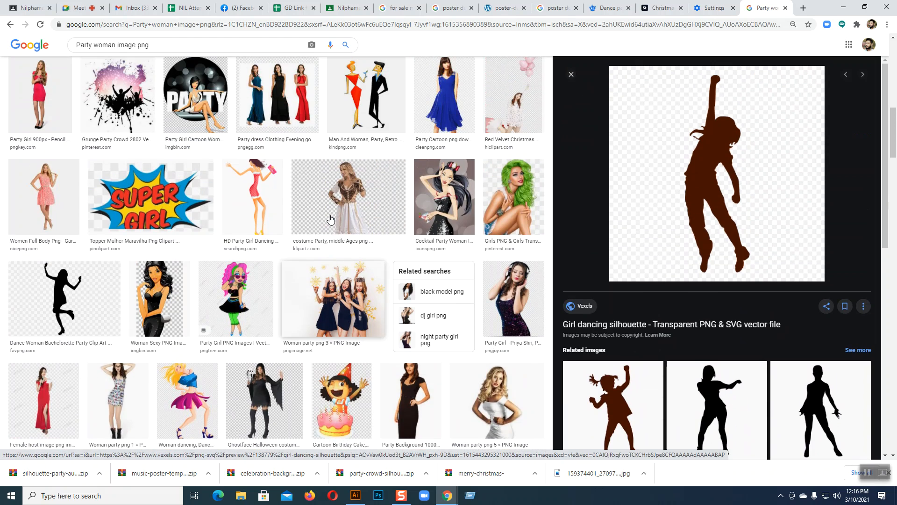
left_click(514, 299)
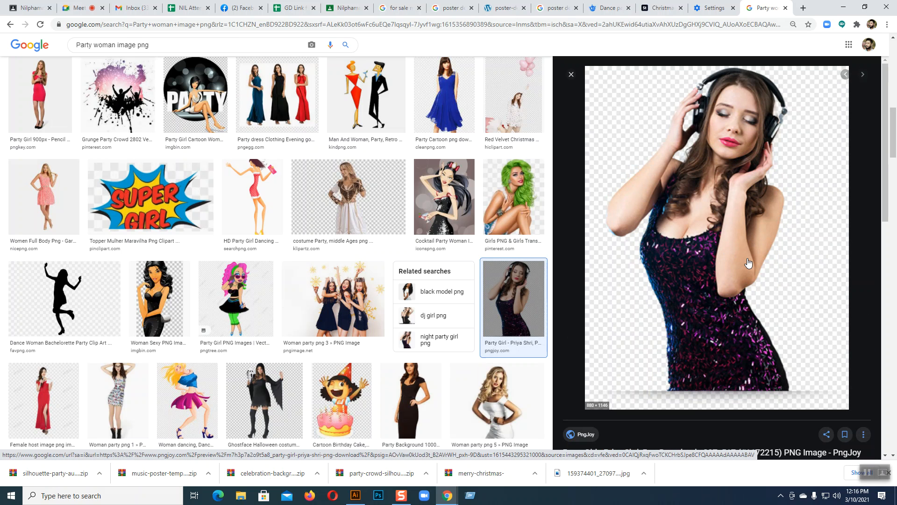
scroll(750, 265, "down", 6)
scroll(750, 265, "down", 1)
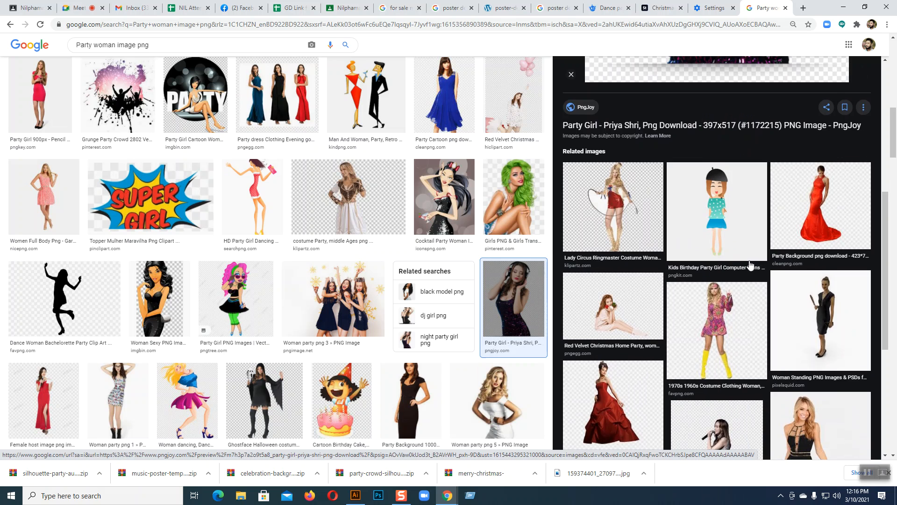
scroll(750, 265, "down", 5)
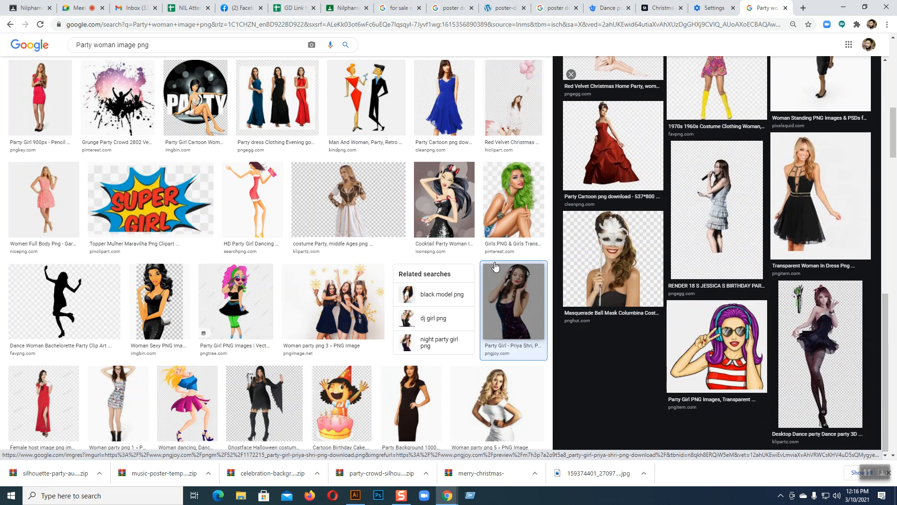
Preview the Party Girl Transparent Png image from pngitem.com, examine its related images, and open the Girl party png 6 version from pngimage.net.
scroll(495, 267, "up", 6)
scroll(496, 266, "up", 5)
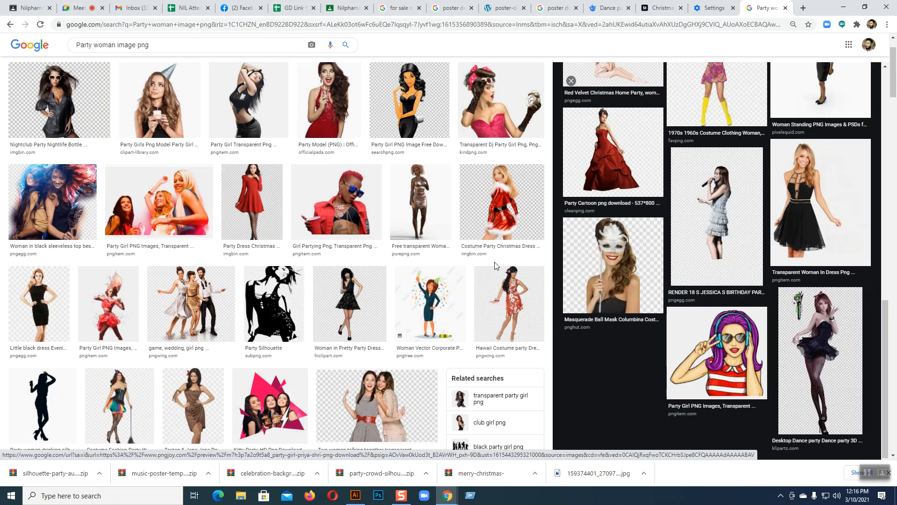
scroll(497, 266, "up", 1)
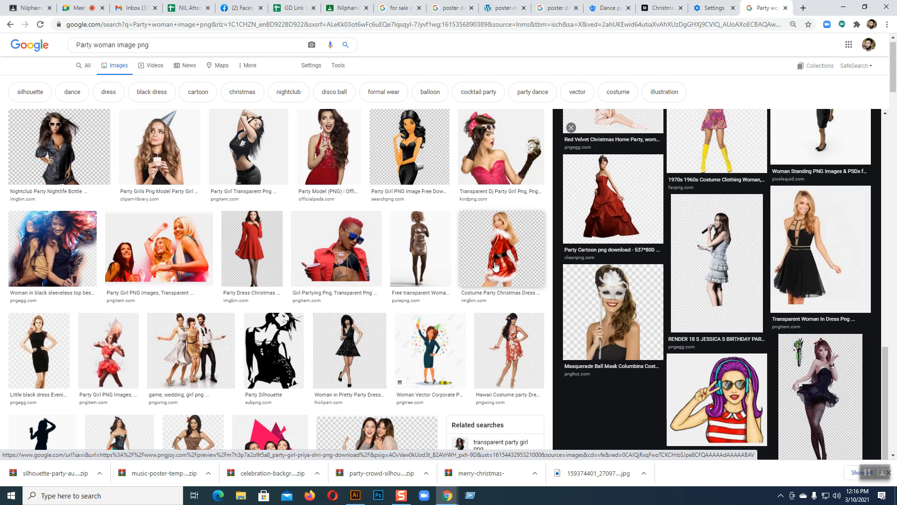
left_click(248, 145)
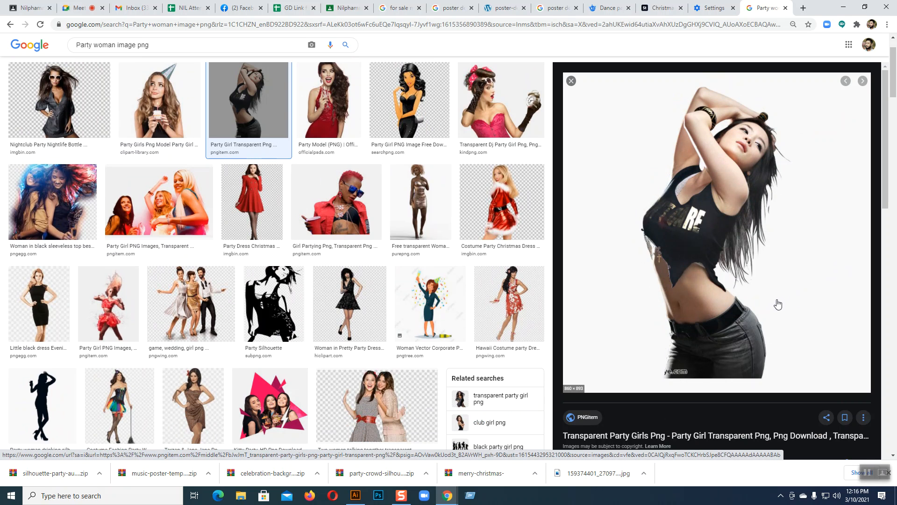
scroll(779, 304, "down", 5)
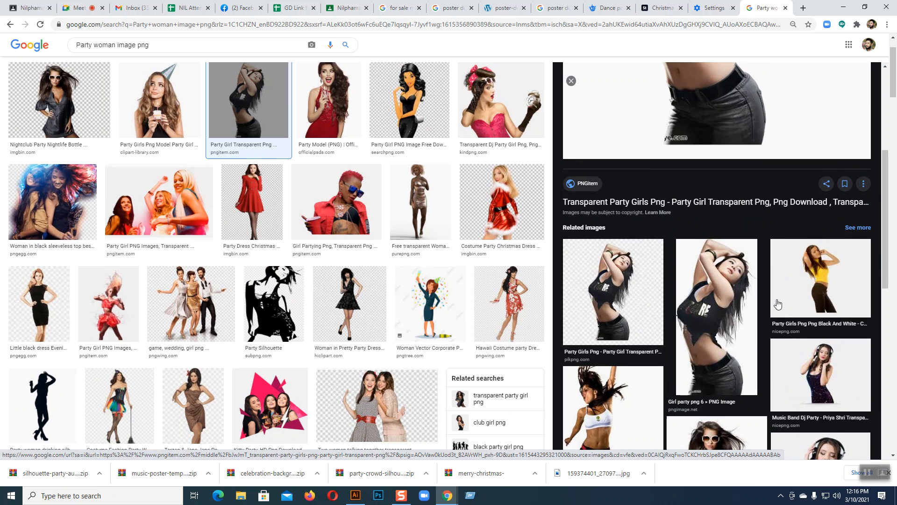
scroll(778, 305, "down", 1)
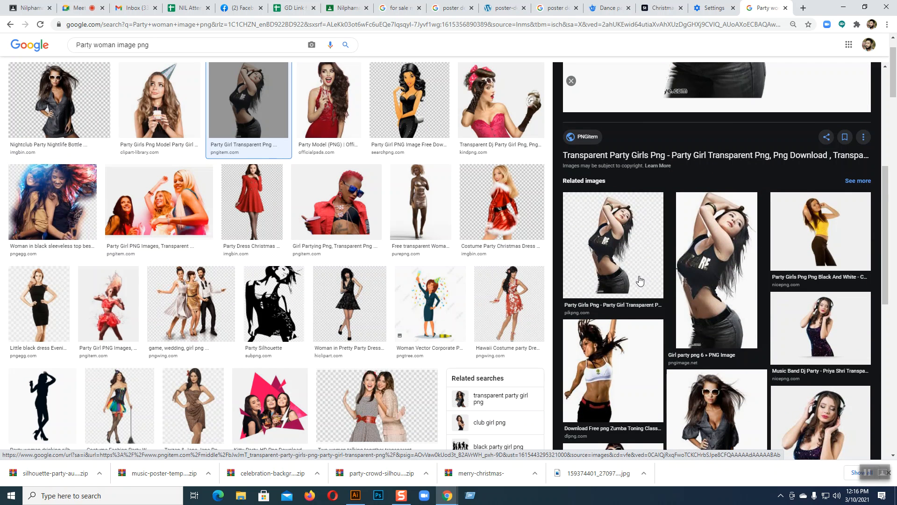
scroll(638, 281, "down", 3)
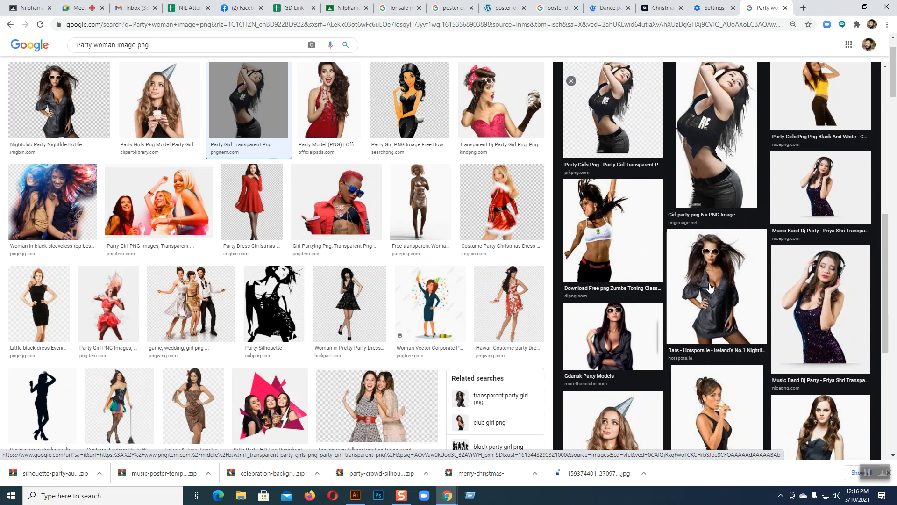
scroll(794, 268, "down", 3)
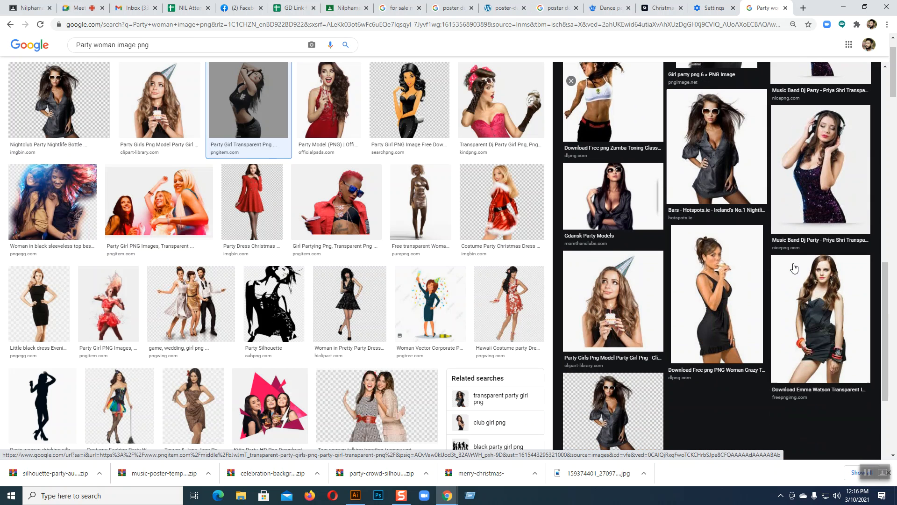
scroll(794, 268, "up", 5)
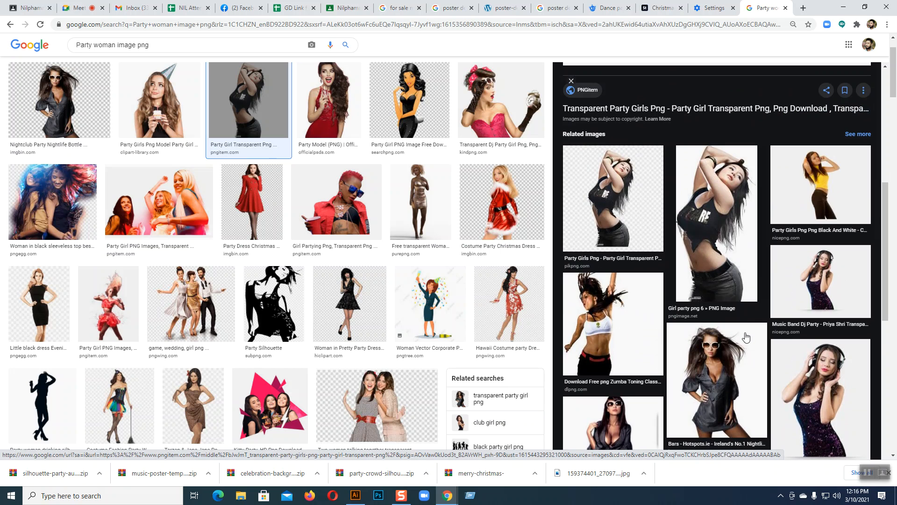
left_click(718, 242)
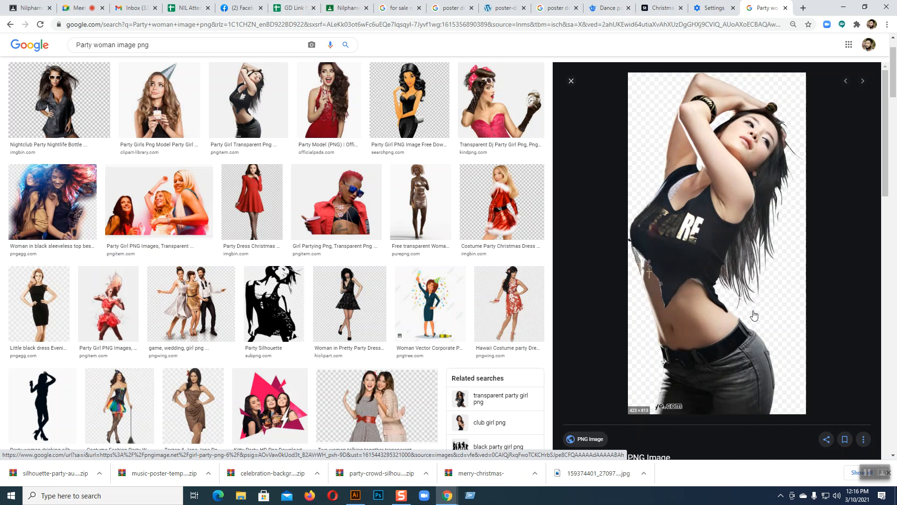
Open the previewed party girl image in its own tab and save it to the Desktop as girl-party-png-6 in PNG format.
right_click(738, 308)
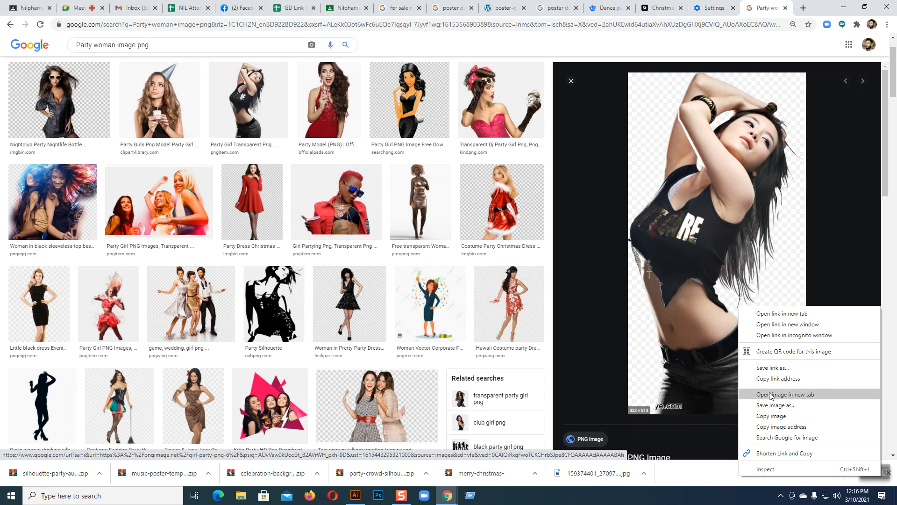
left_click(771, 395)
left_click(768, 10)
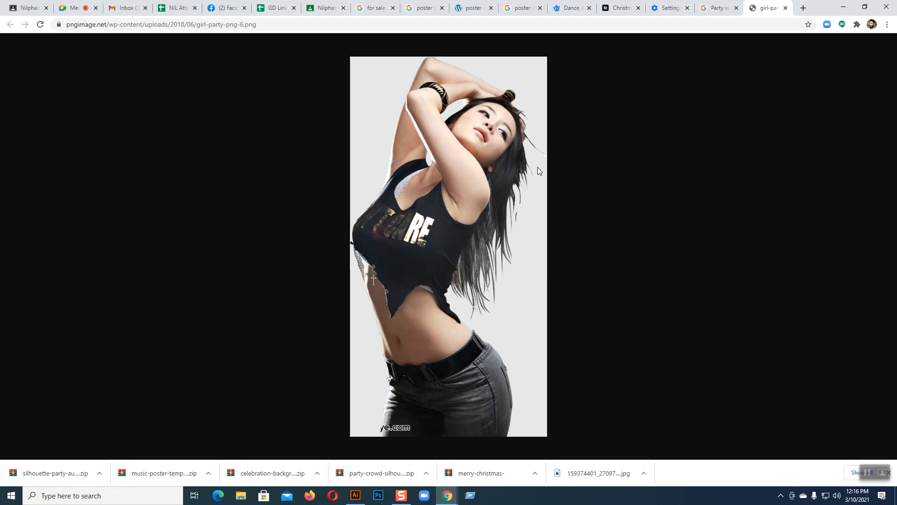
right_click(481, 183)
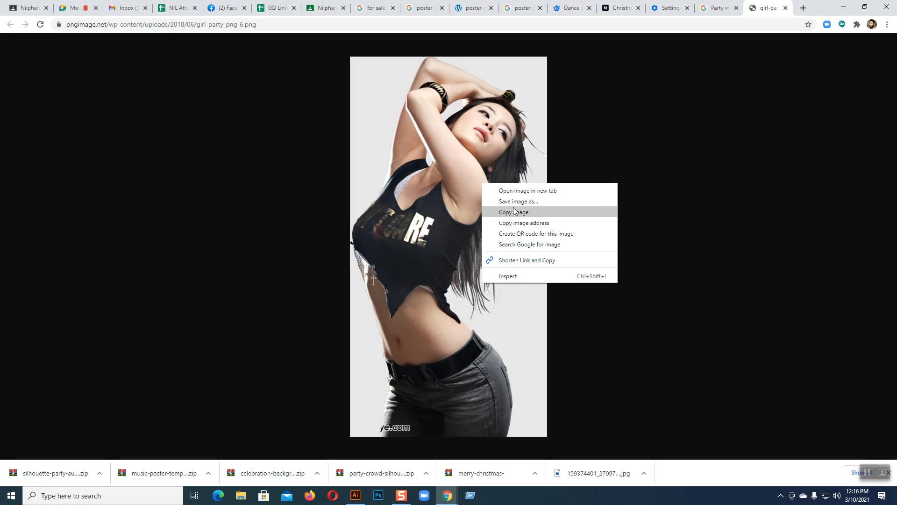
left_click(514, 201)
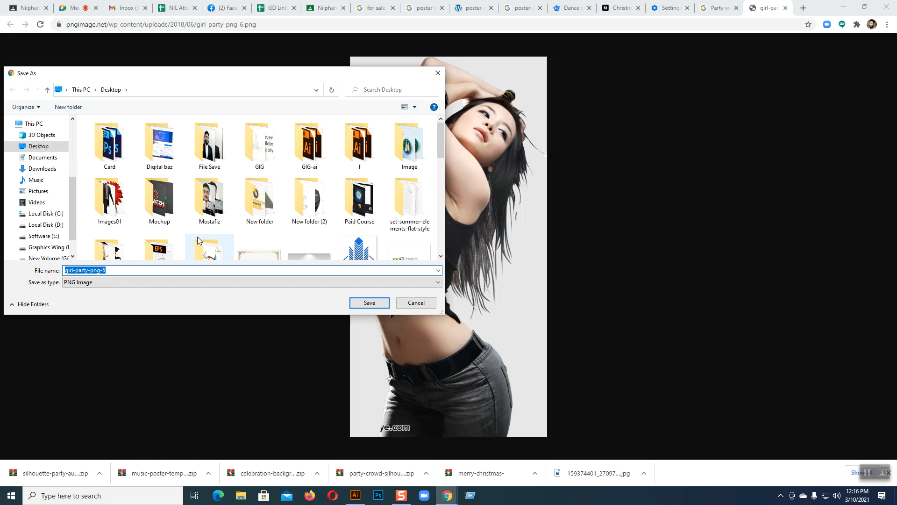
left_click(364, 304)
Switch to Illustrator and open the girl-party-png-6 image from the Desktop.
left_click(356, 495)
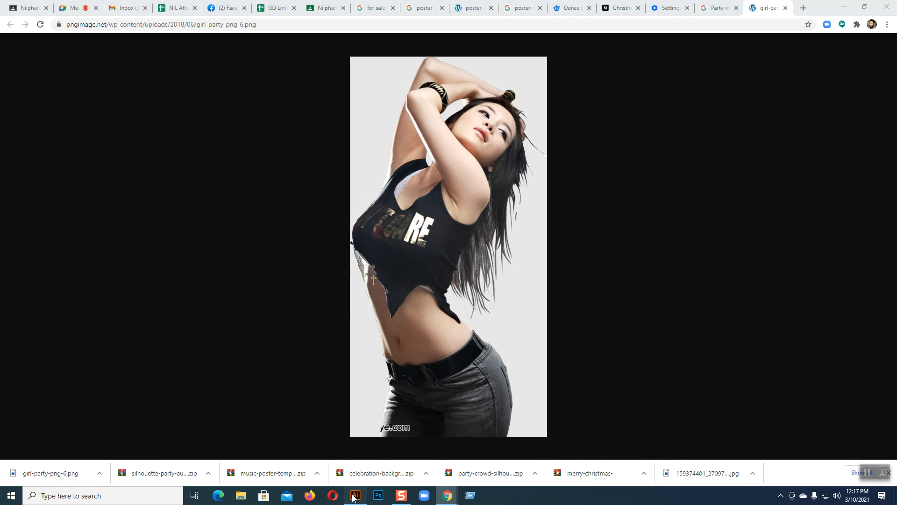
left_click(26, 6)
left_click(38, 32)
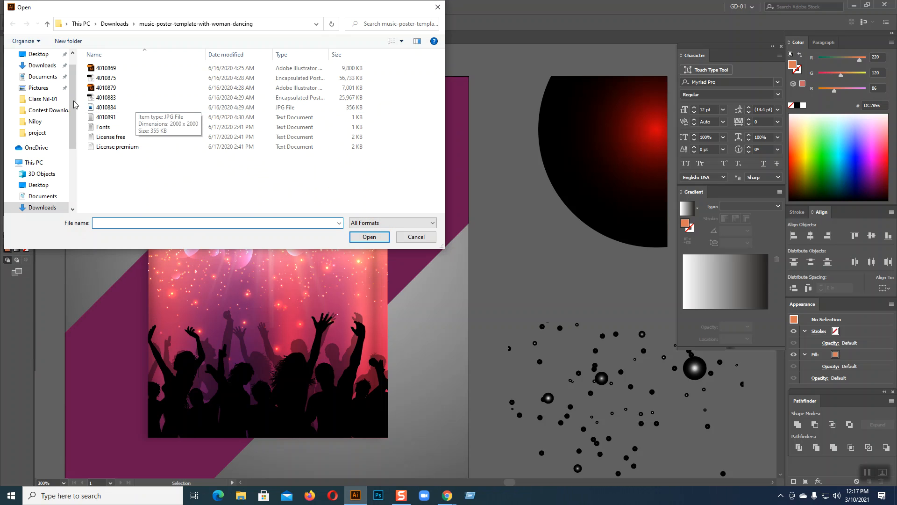
left_click(37, 54)
scroll(322, 114, "down", 10)
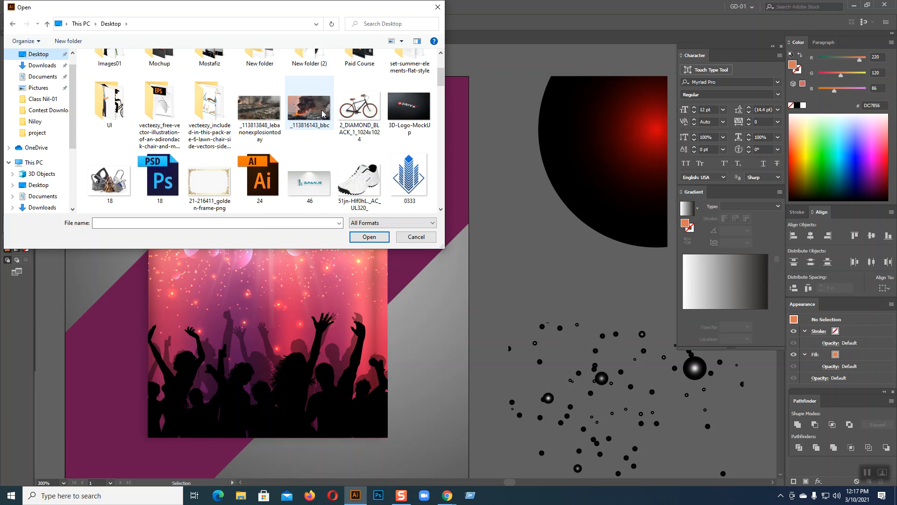
scroll(322, 114, "down", 3)
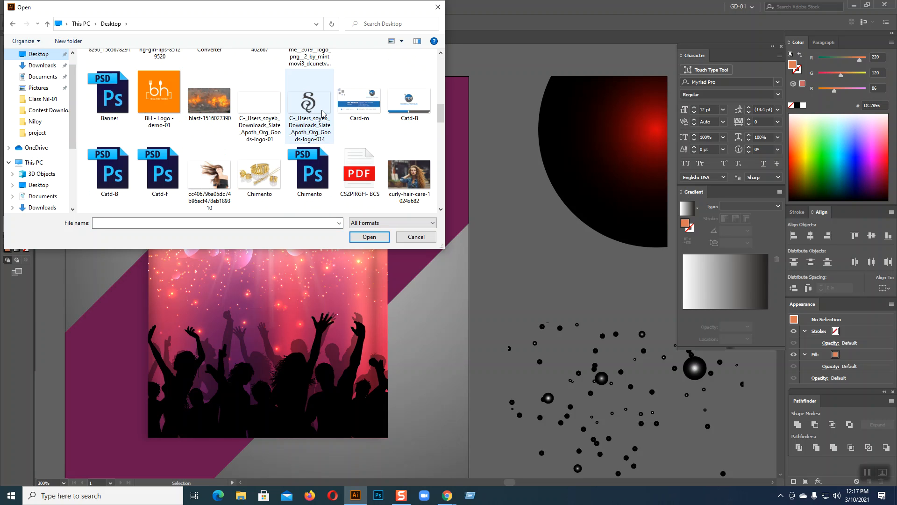
scroll(322, 113, "down", 3)
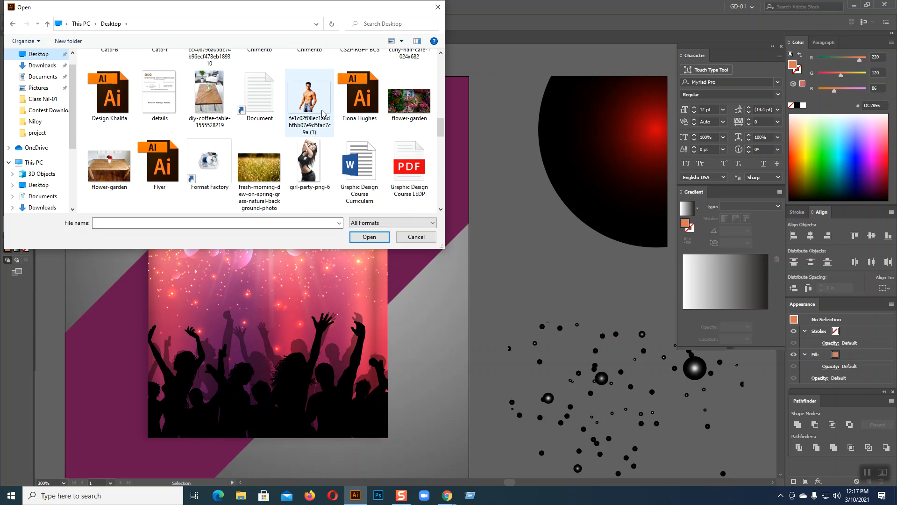
left_click(309, 164)
left_click(356, 238)
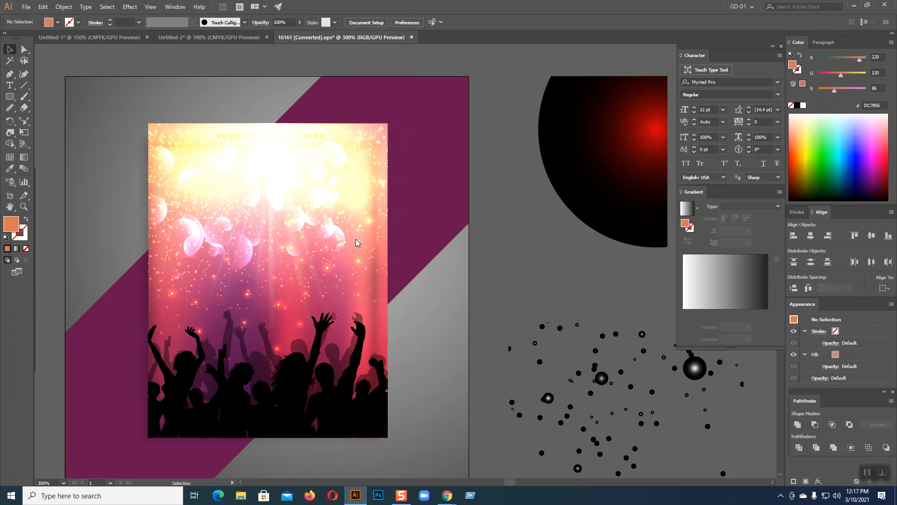
Copy the party girl image from its own document into the 16161 [Converted].eps flyer document.
left_click_drag(108, 220, 140, 229)
key("v")
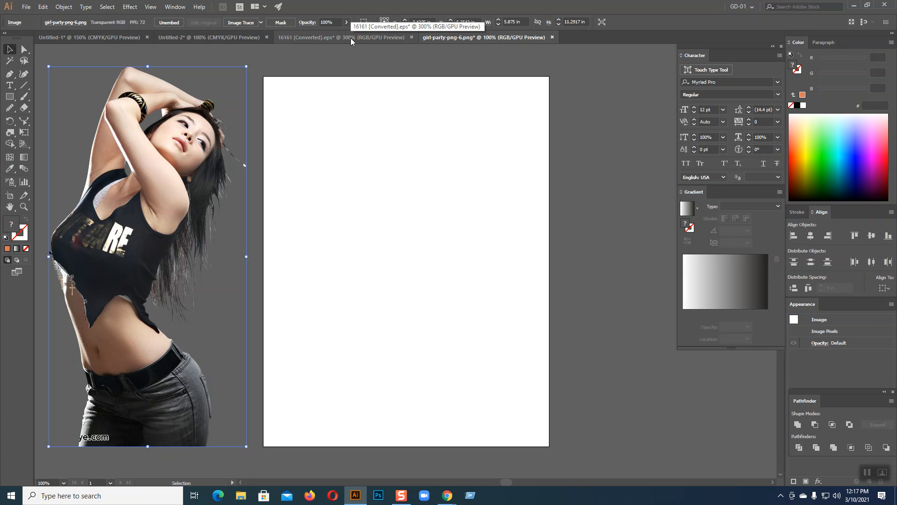
key("ctrl")
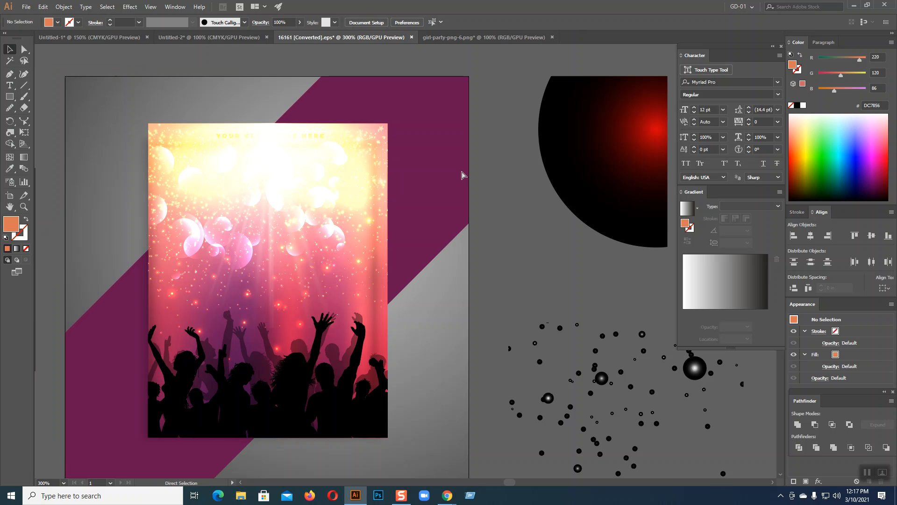
key("ctrl+v")
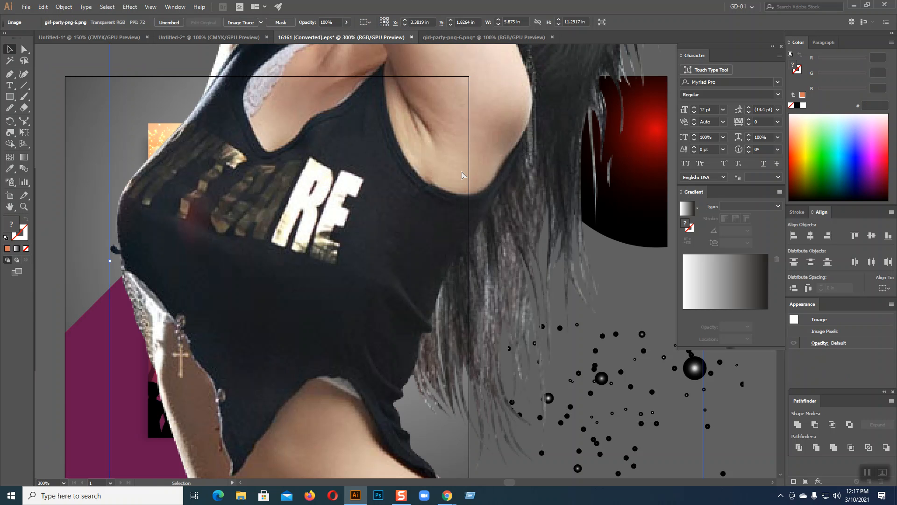
key("ctrl+1")
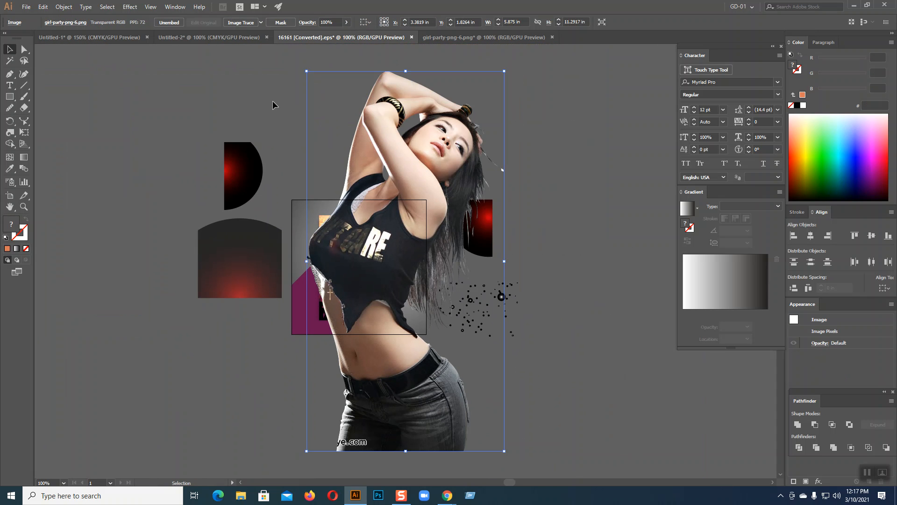
Scale the pasted woman image down proportionally to about 1.21 by 2.32 in and place it over the flyer's centre.
left_click_drag(304, 70, 366, 177)
key("ctrl+equal")
key("ctrl+equal")
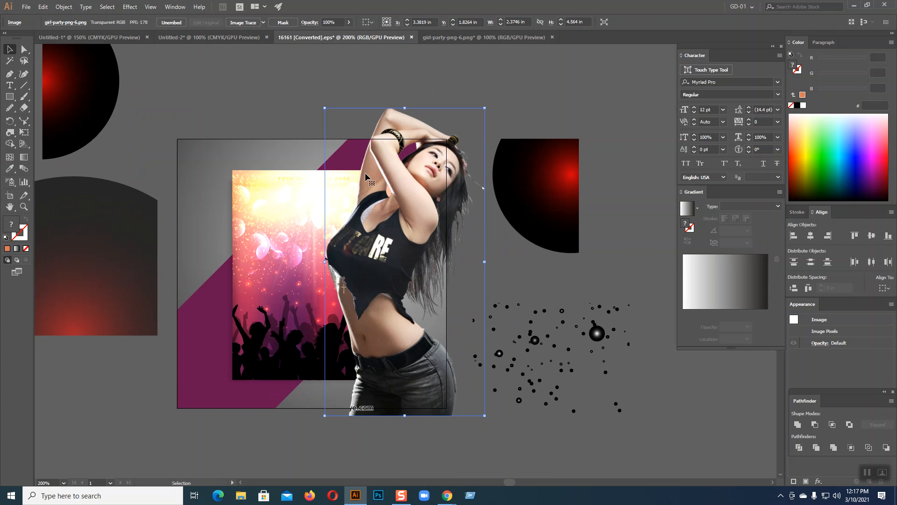
left_click_drag(326, 108, 365, 151)
left_click_drag(395, 253, 297, 252)
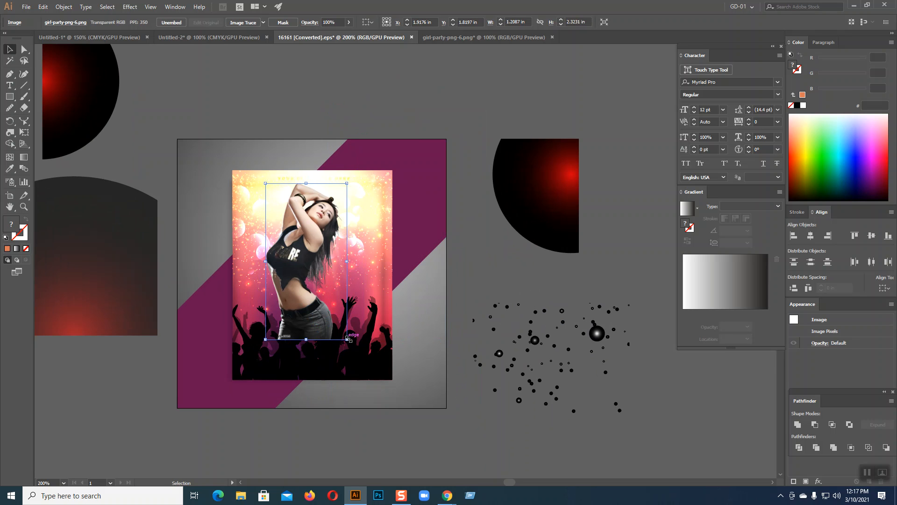
Fine-tune the woman image to about 1.17 by 2.24 in, standing centred behind the crowd area of the flyer.
left_click_drag(348, 339, 356, 342)
left_click_drag(315, 315, 321, 314)
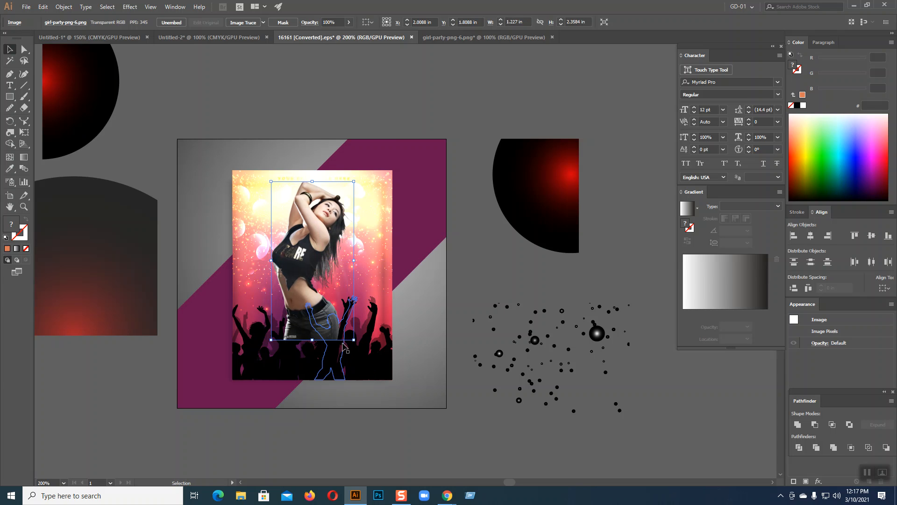
left_click_drag(351, 339, 356, 343)
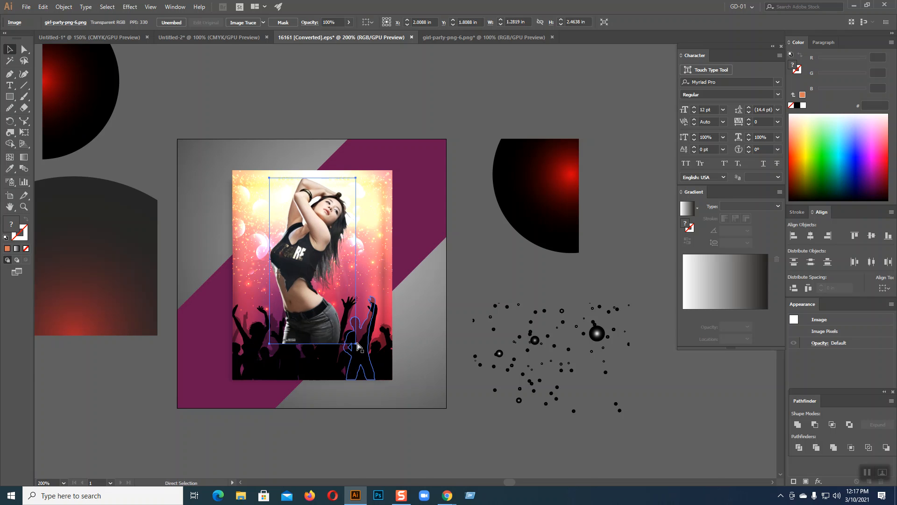
key("ctrl+=")
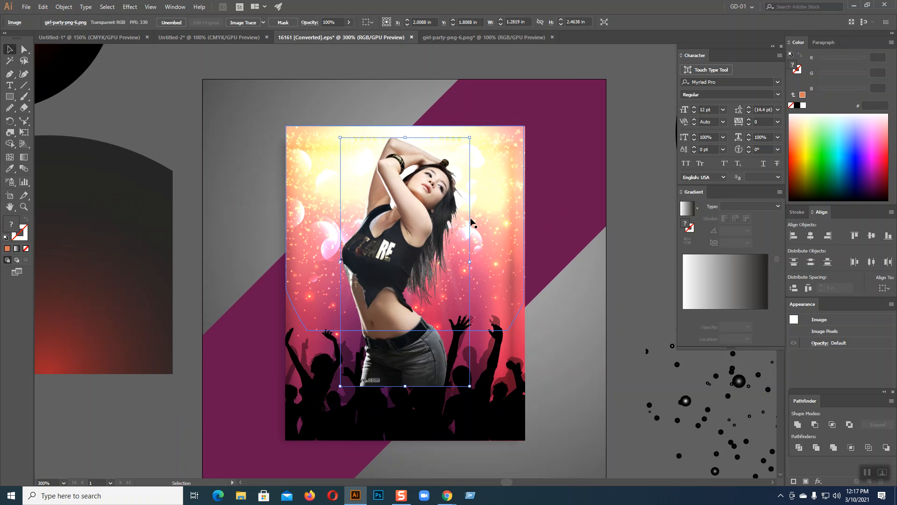
left_click_drag(469, 137, 464, 146)
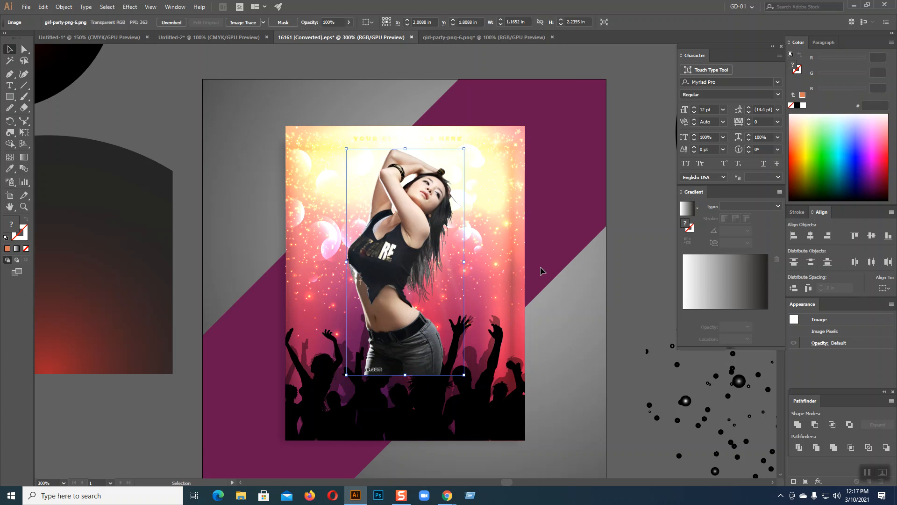
left_click(629, 328)
Show the transparency settings for the woman image and try the Screen blending mode on it.
left_click(394, 254)
left_click(130, 8)
mouse_move(175, 7)
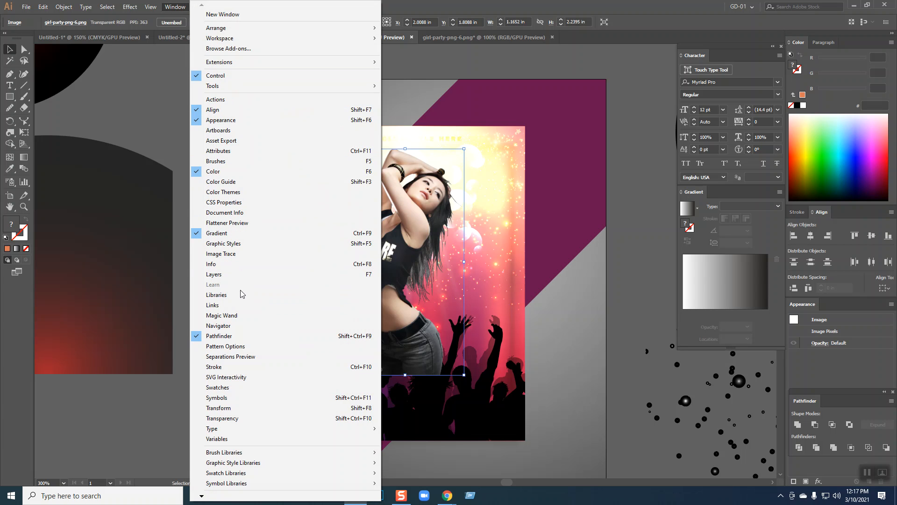
left_click(236, 418)
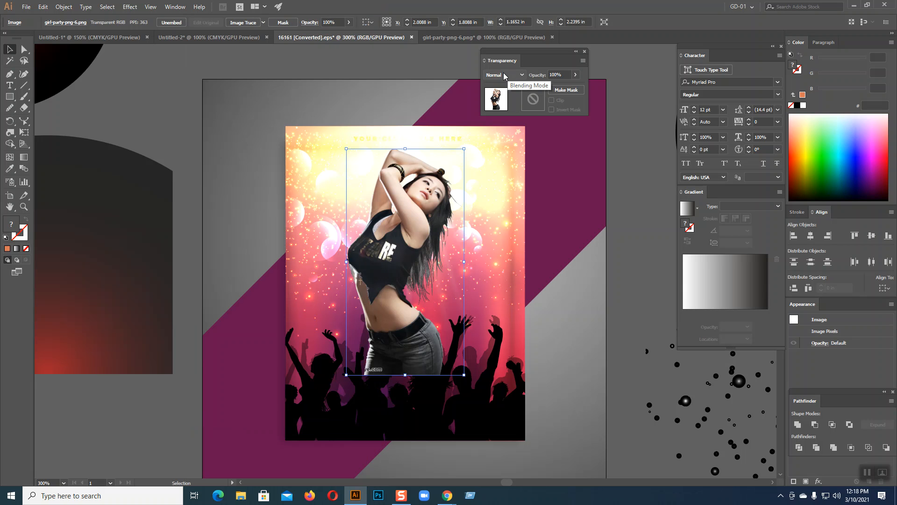
left_click(504, 76)
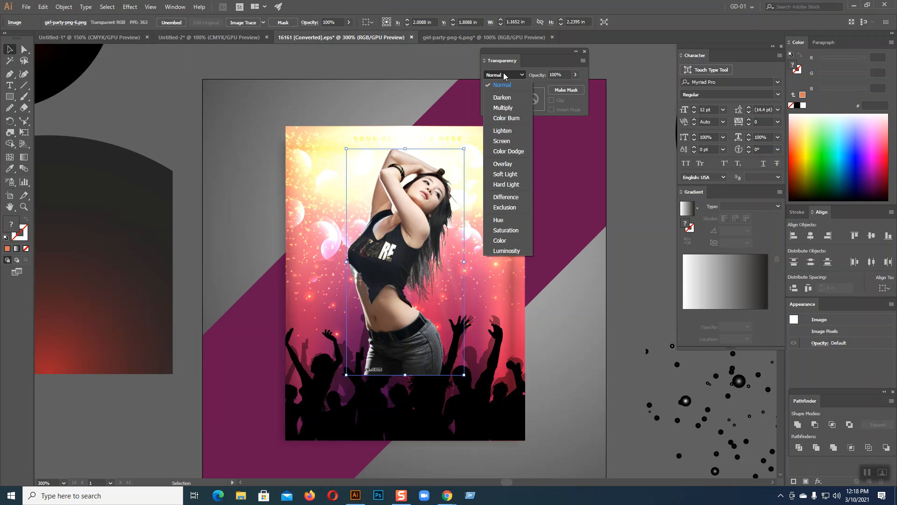
left_click(509, 140)
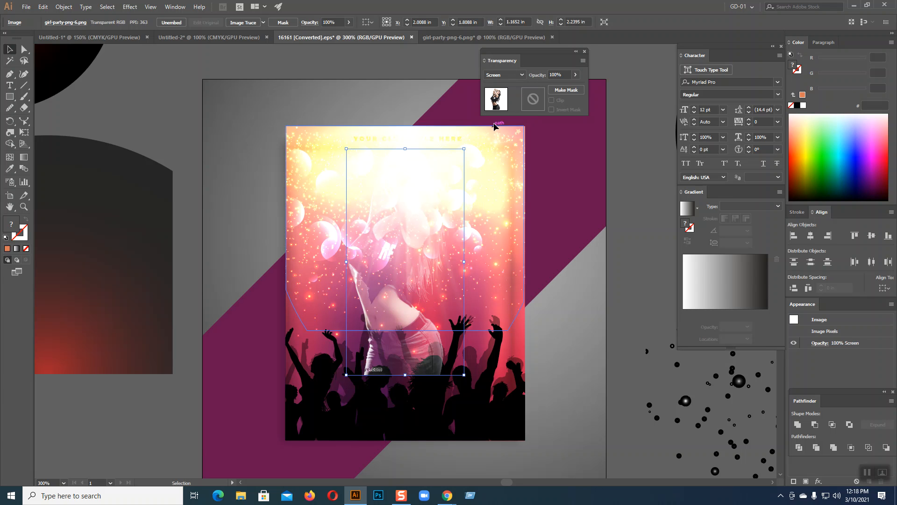
Compare the remaining blending modes on the woman image and set it to Hard Light.
scroll(503, 76, "down", 1)
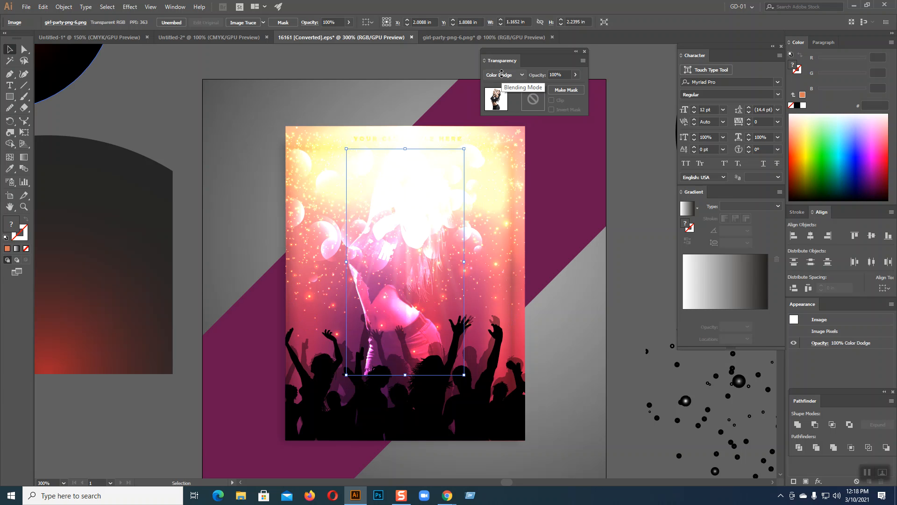
scroll(501, 74, "down", 2)
scroll(501, 74, "down", 1)
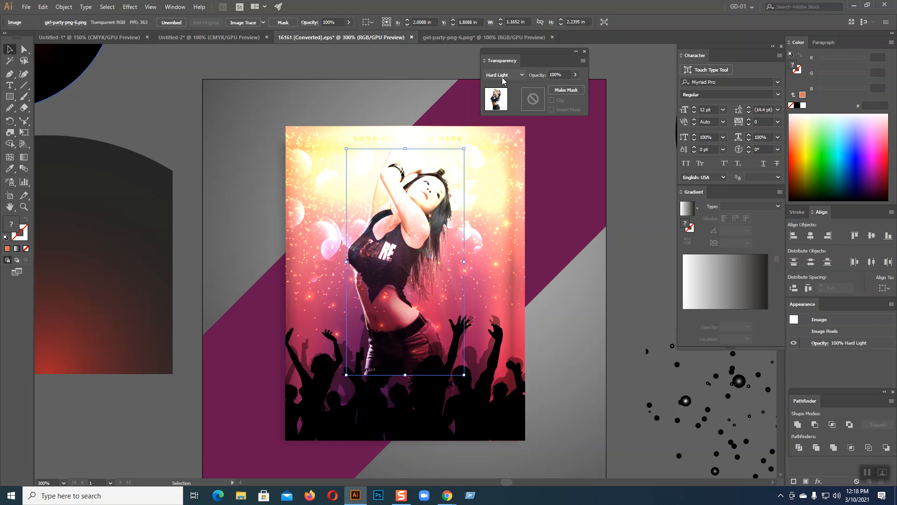
scroll(503, 79, "down", 1)
scroll(503, 77, "down", 2)
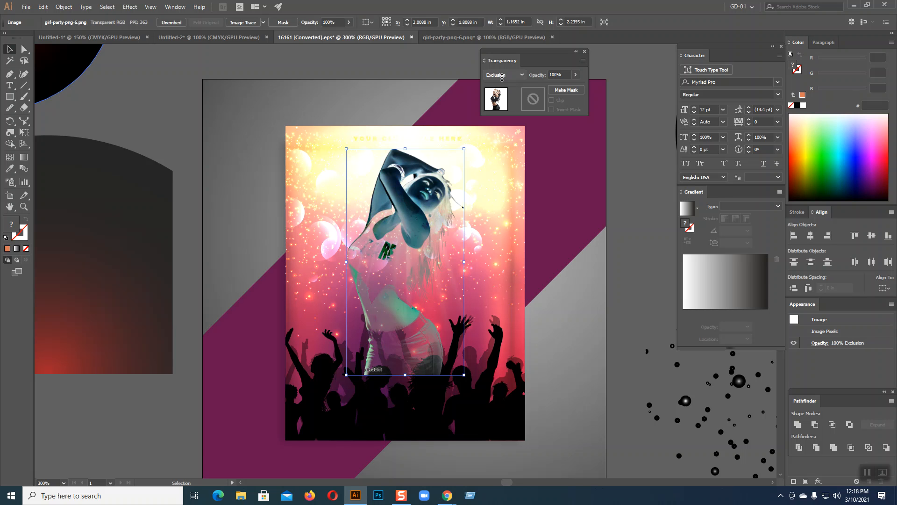
scroll(502, 77, "down", 1)
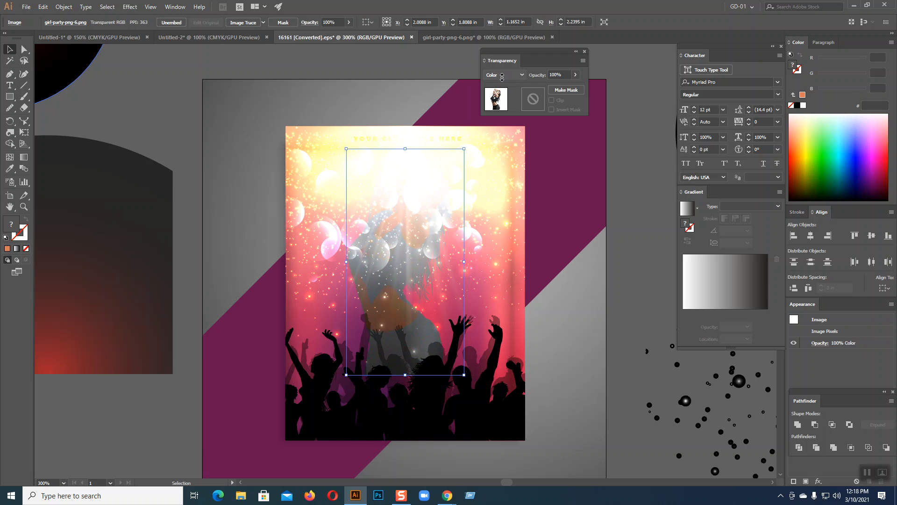
scroll(503, 77, "down", 1)
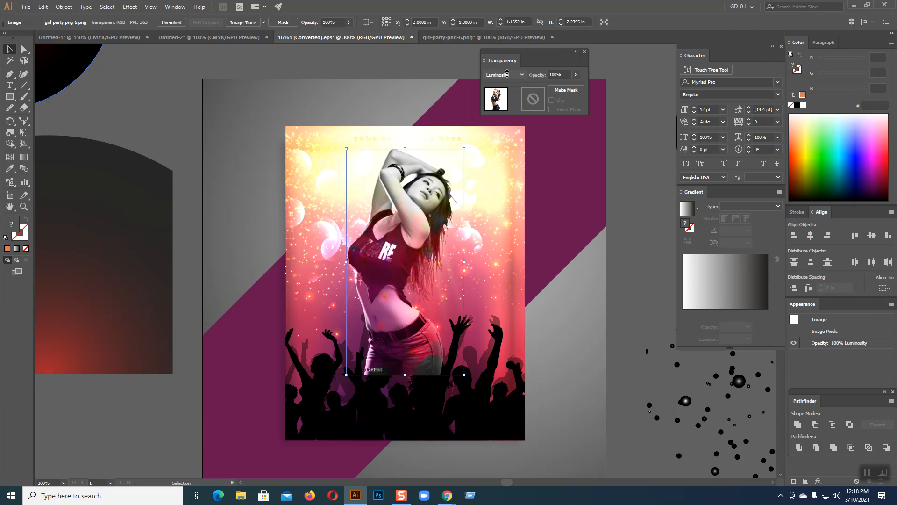
scroll(507, 73, "up", 1)
scroll(507, 74, "up", 3)
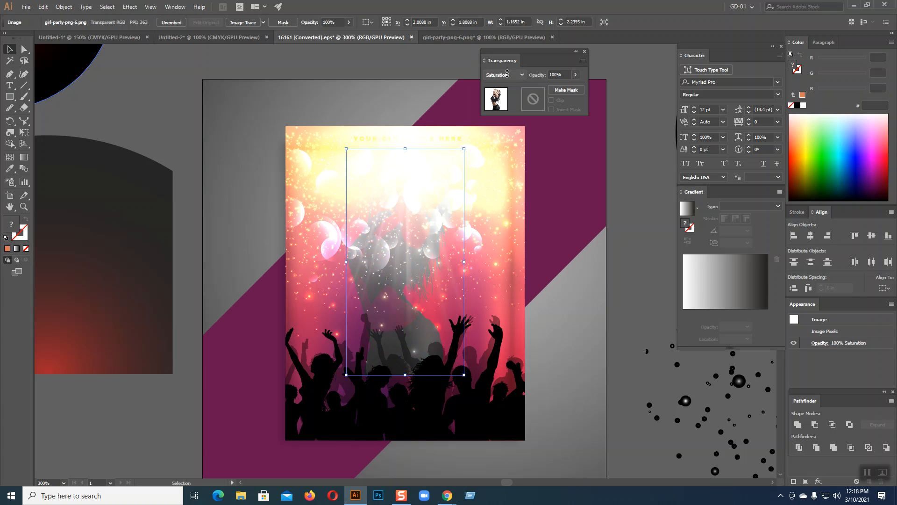
scroll(507, 74, "up", 2)
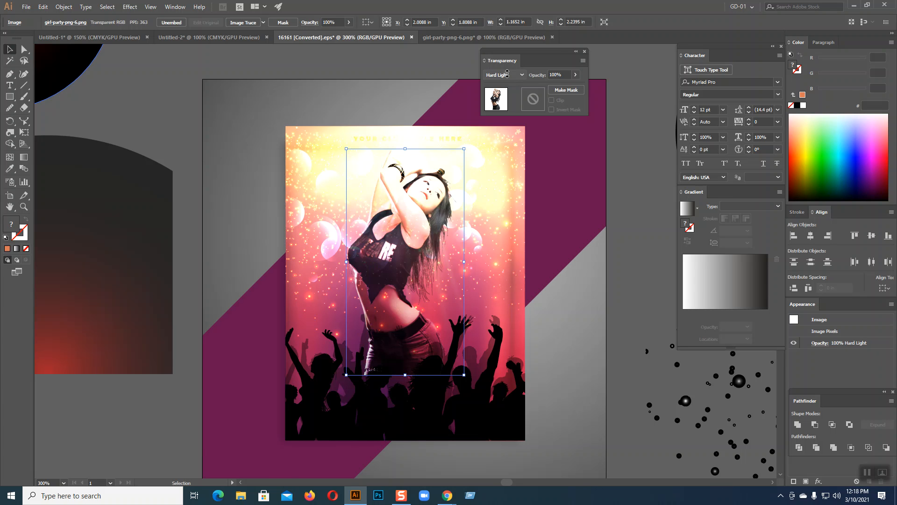
left_click(622, 257)
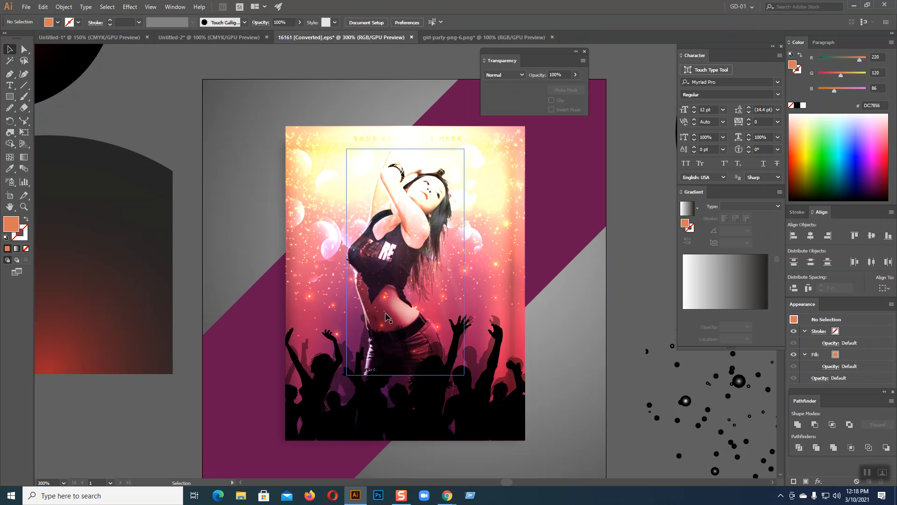
Select both crowd silhouette groups along the flyer's lower edge and bring them to the front of the woman image.
left_click(313, 382)
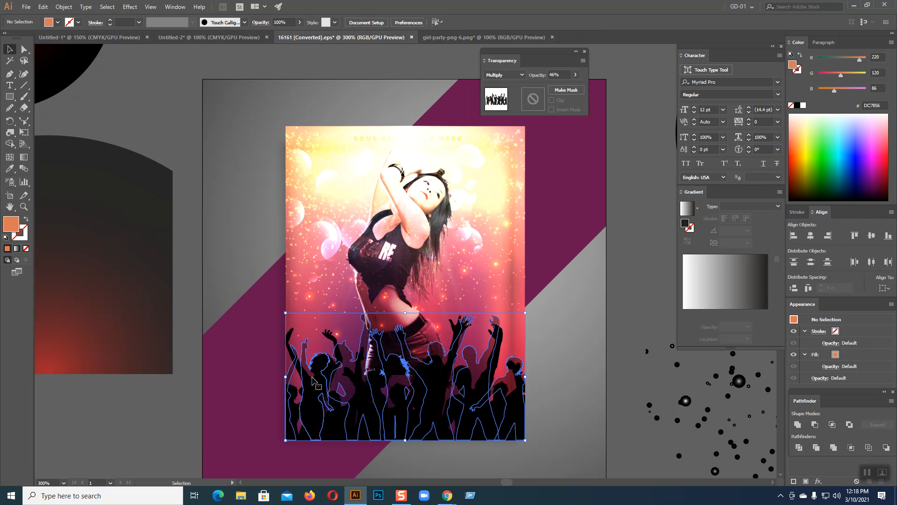
right_click(338, 337)
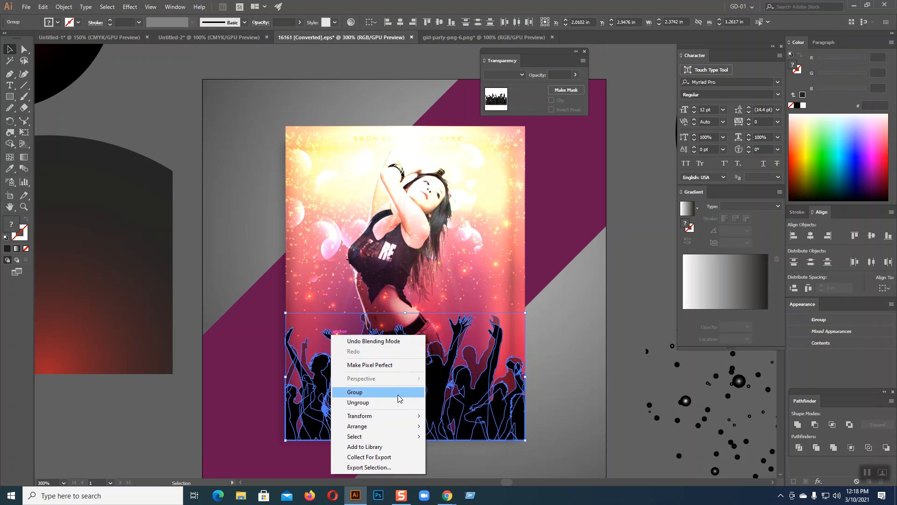
mouse_move(392, 427)
left_click(439, 426)
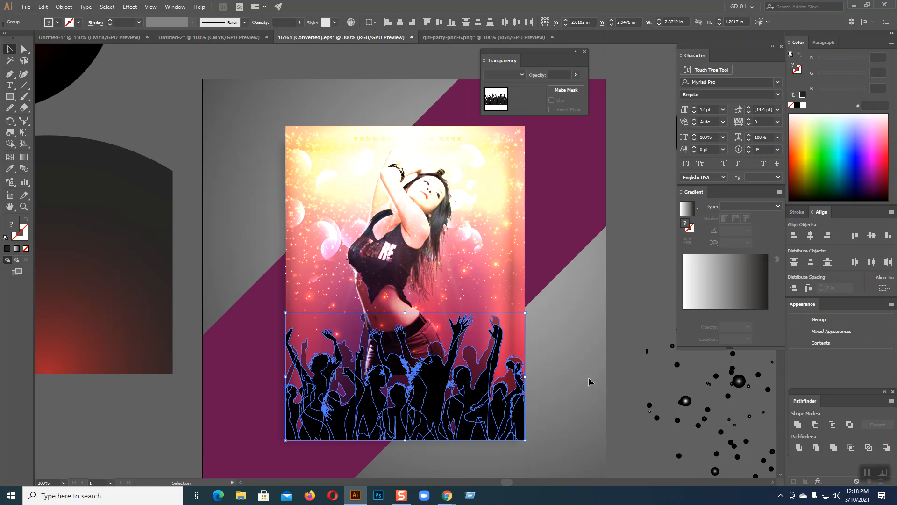
Inspect how the woman image and the crowd silhouettes overlap along the lower part of the flyer.
left_click(608, 371)
key("ctrl+equal")
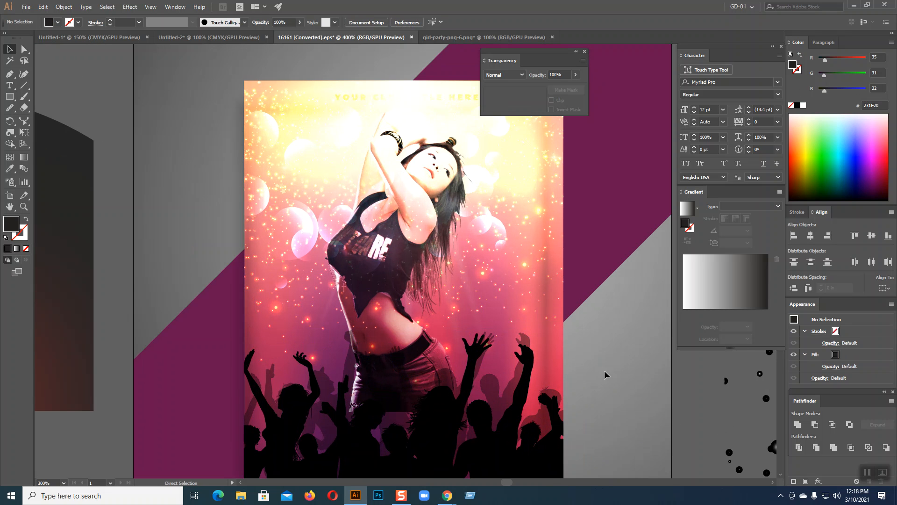
left_click_drag(523, 268, 455, 140)
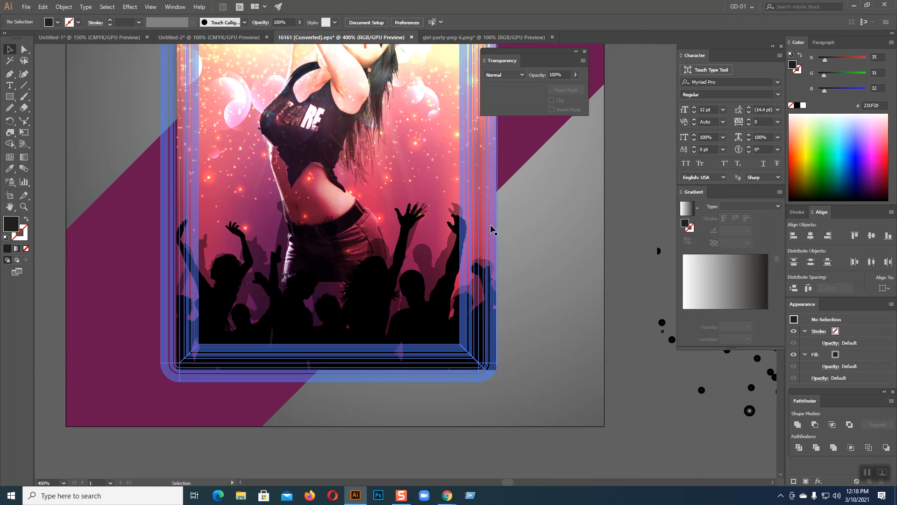
scroll(557, 276, "up", 3)
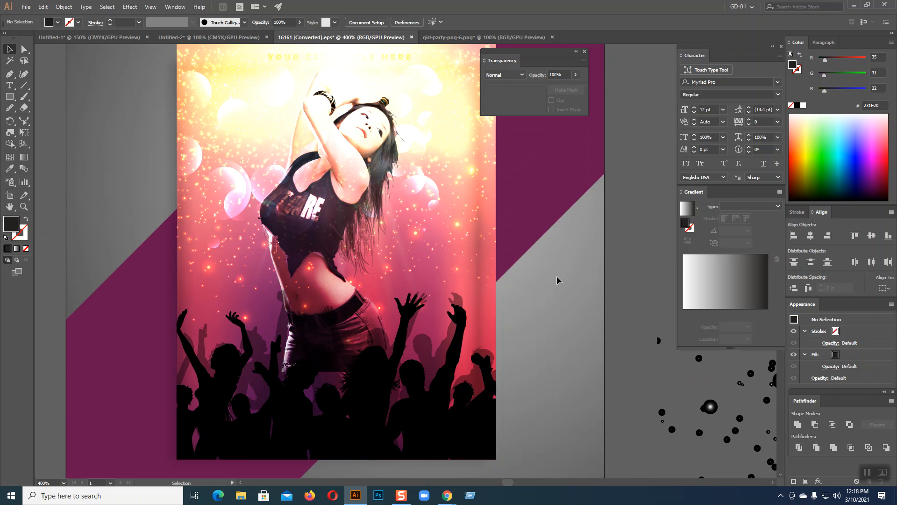
left_click(355, 317)
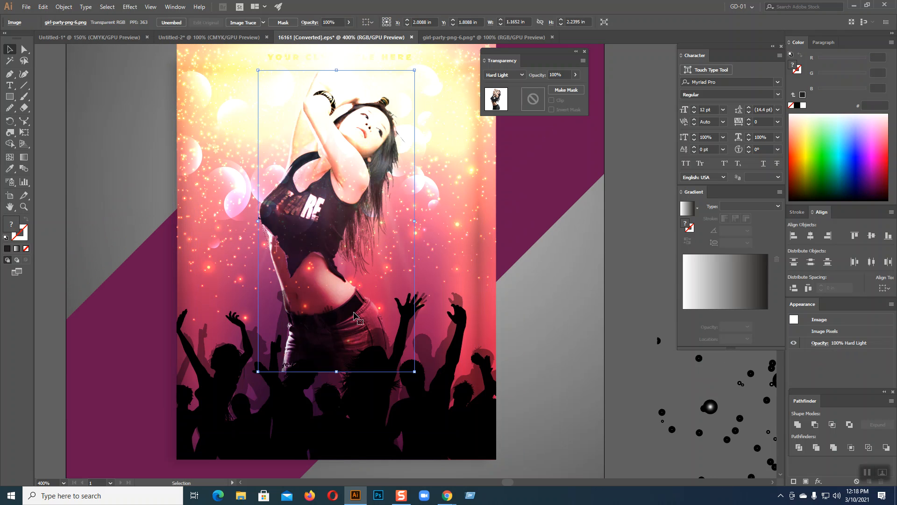
left_click(280, 315)
key("a")
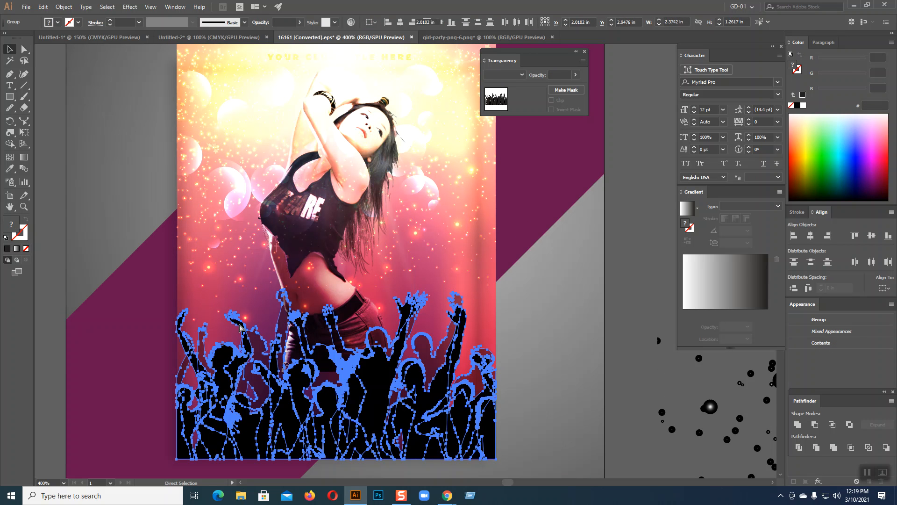
key("v")
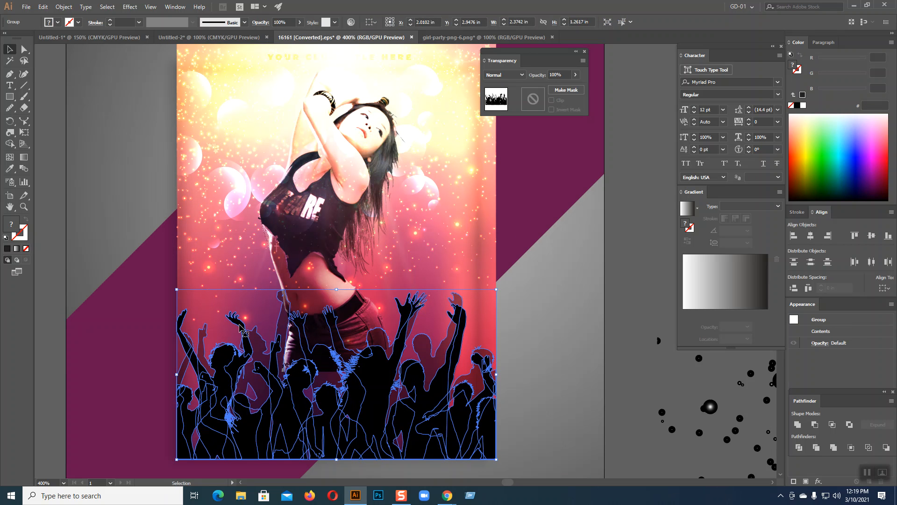
Apply a Feather effect with a 0.03 in radius to the woman image.
left_click(325, 261)
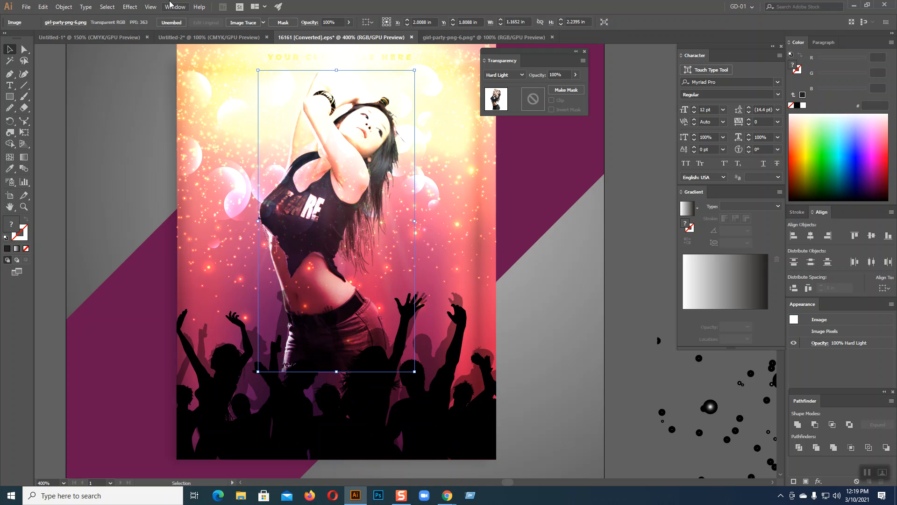
left_click(130, 7)
mouse_move(159, 115)
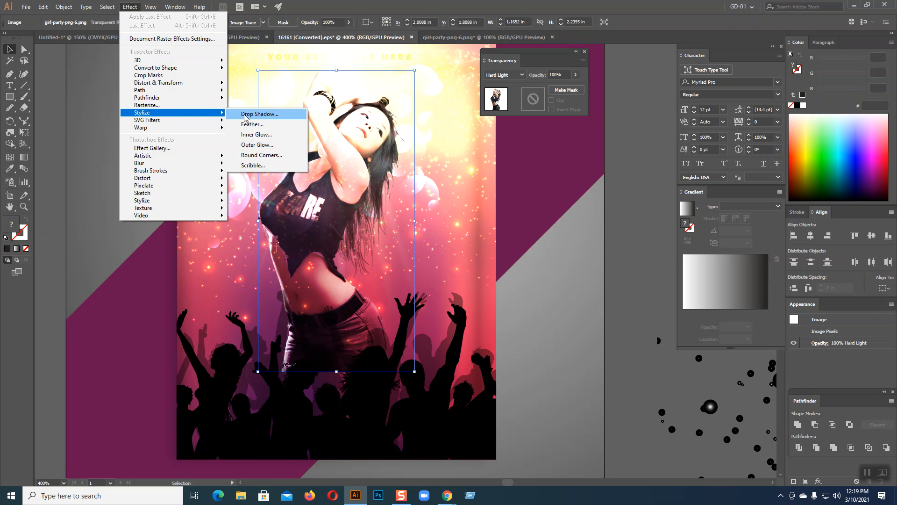
left_click(261, 124)
left_click(534, 121)
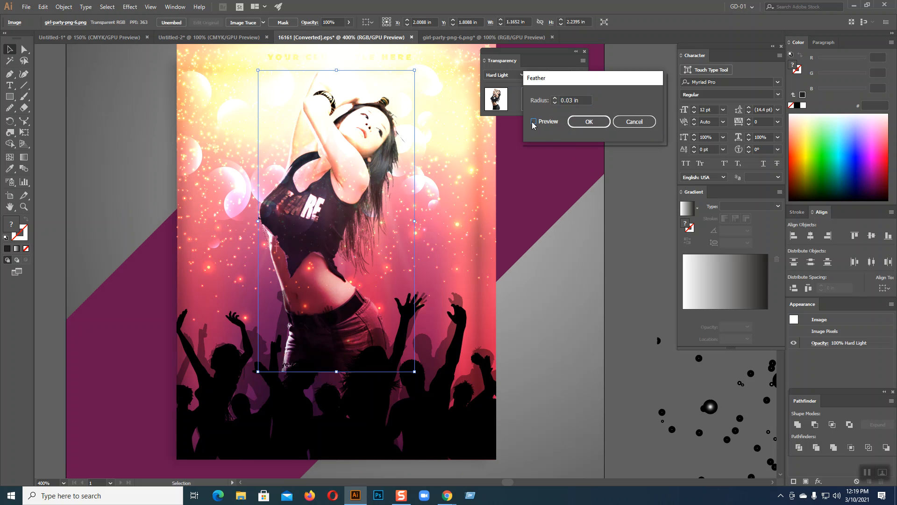
left_click(588, 121)
left_click(627, 304)
Examine the feathered woman image against the crowd silhouettes and the light burst background of the whole flyer.
key("a")
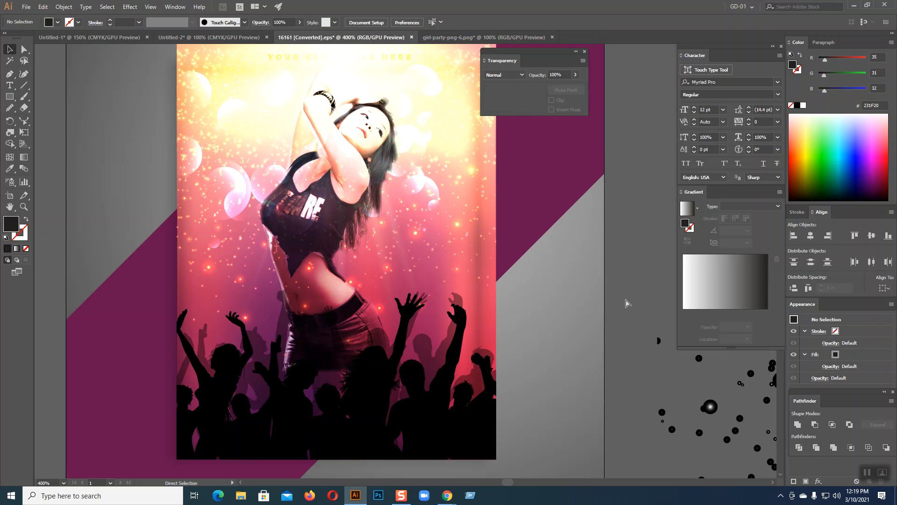
key("ctrl+minus")
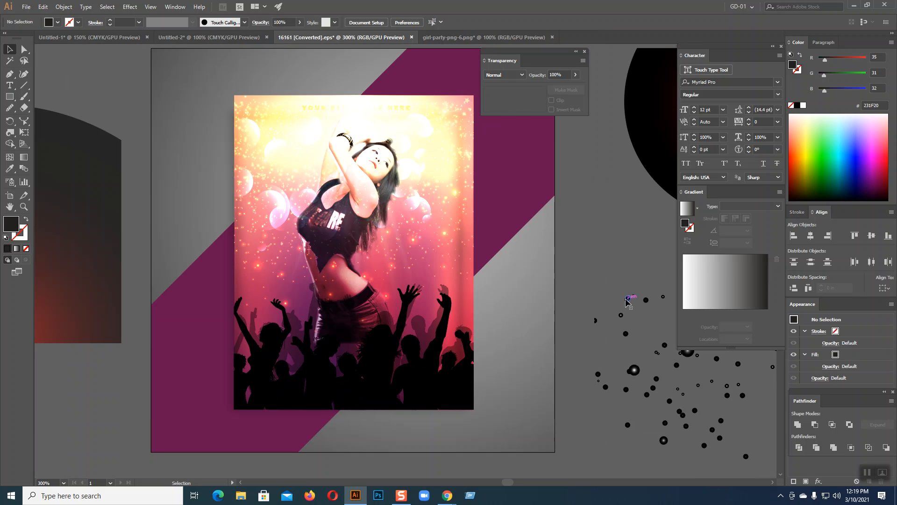
left_click(364, 318)
scroll(578, 323, "down", 2)
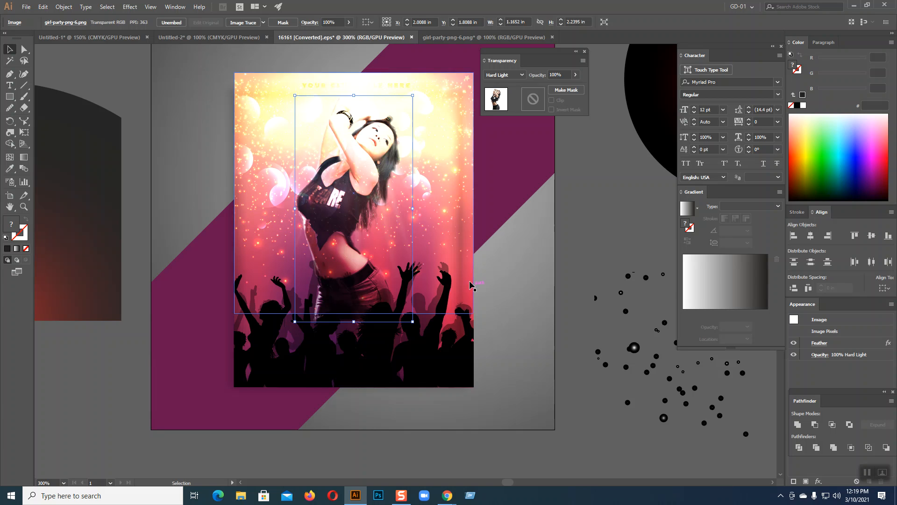
left_click(436, 295)
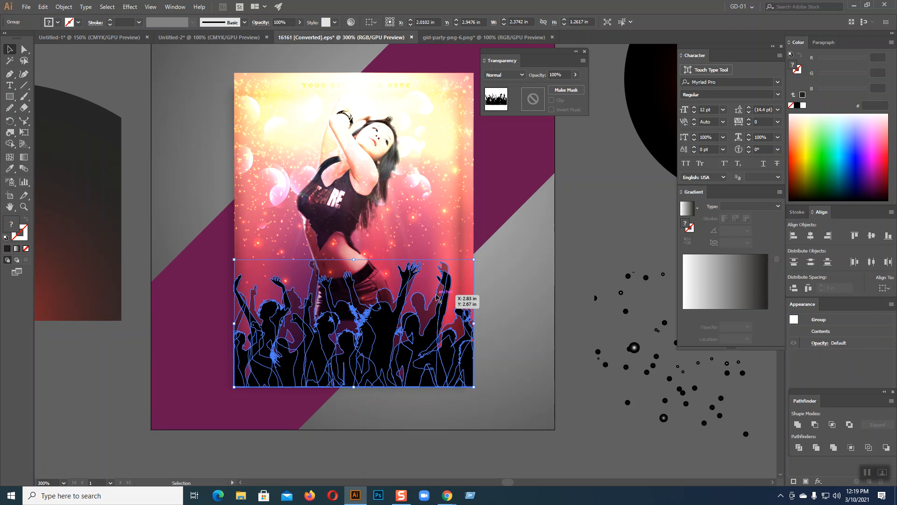
left_click(426, 141)
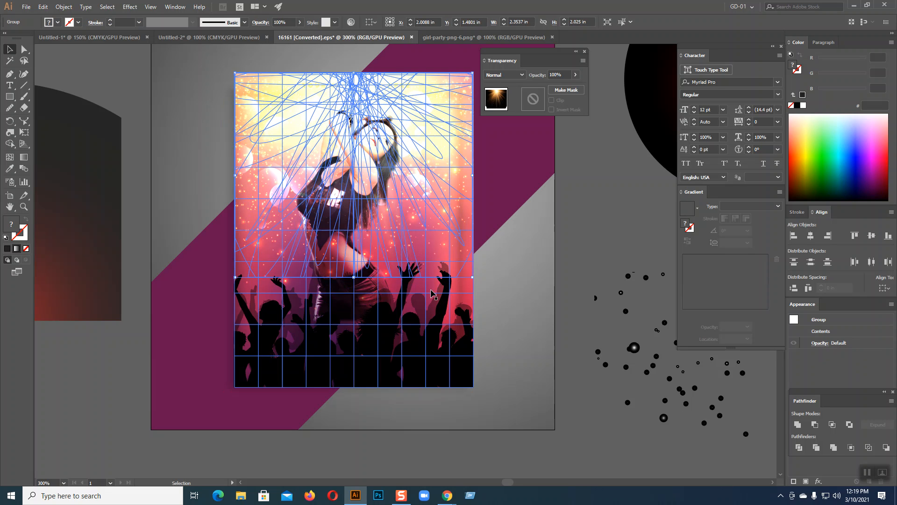
left_click(566, 293)
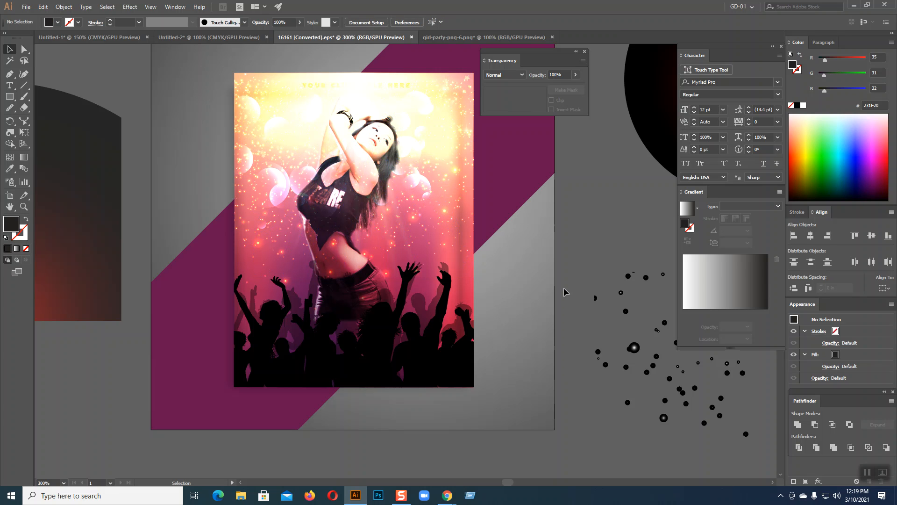
left_click(371, 284)
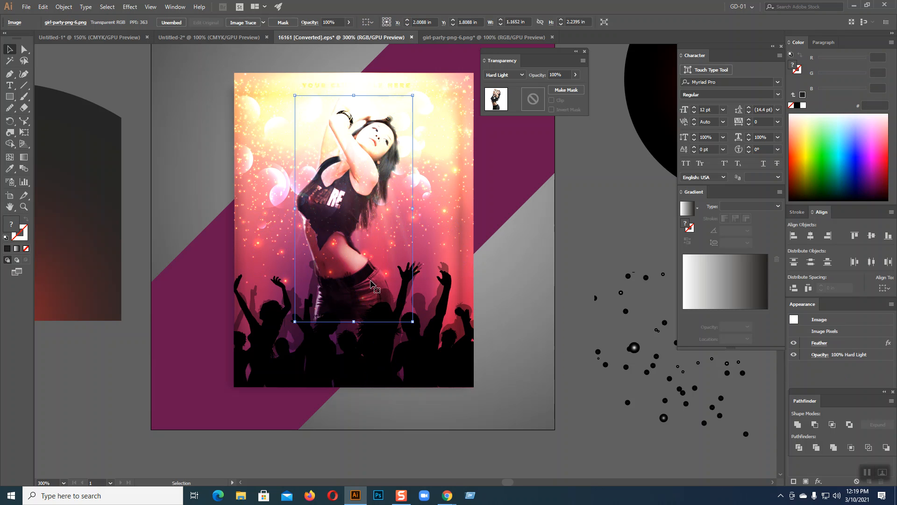
left_click(24, 108)
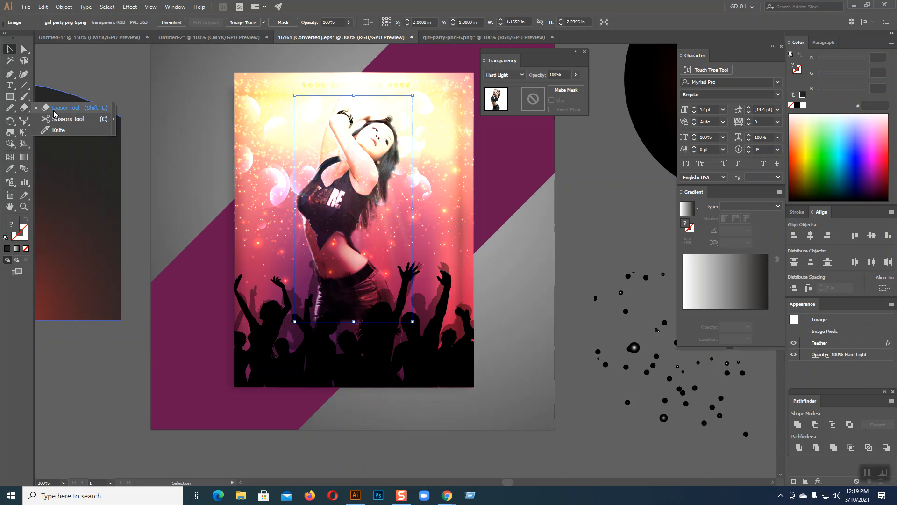
left_click(54, 114)
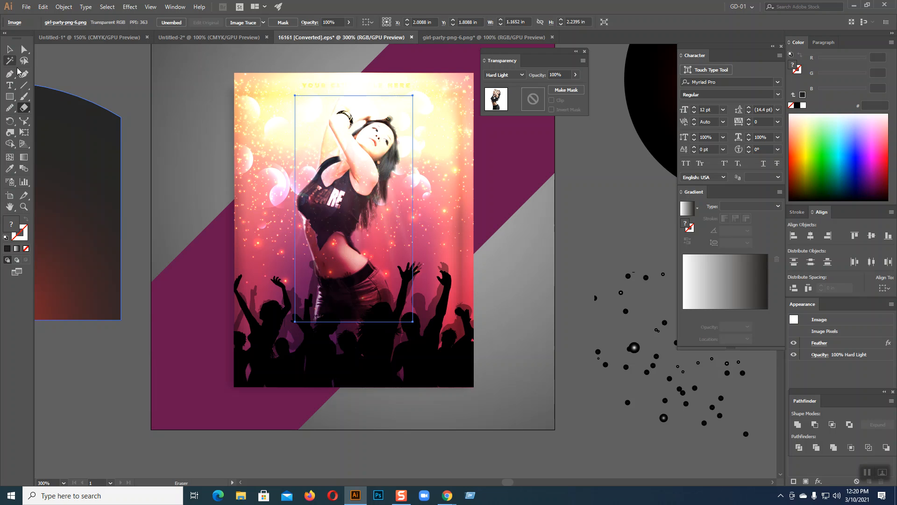
left_click(22, 99)
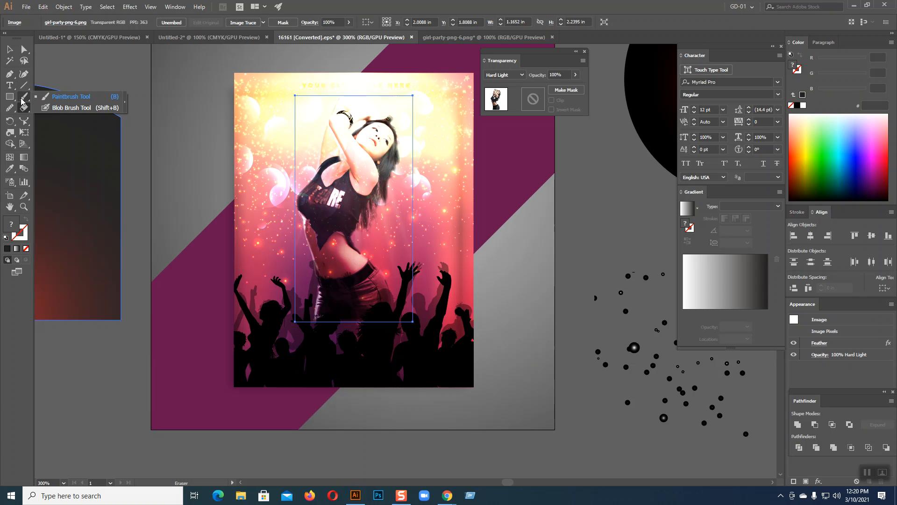
left_click(21, 100)
left_click(9, 49)
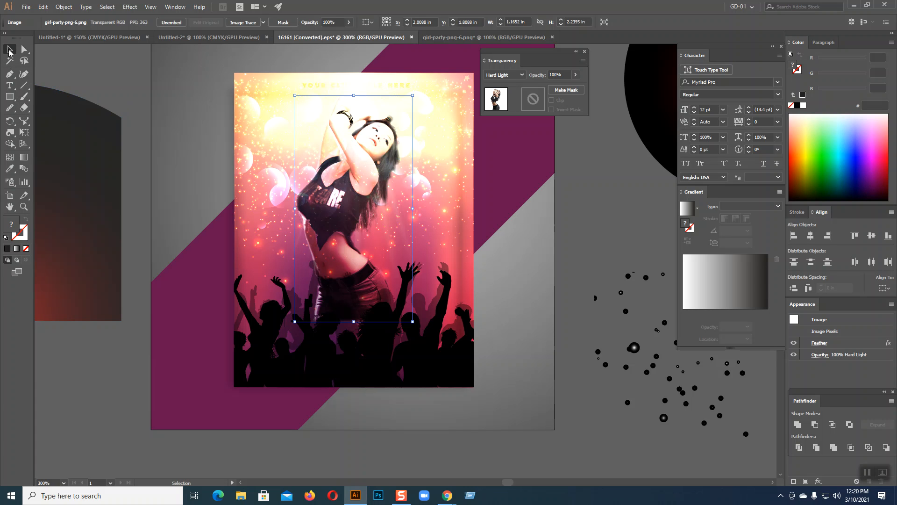
left_click(350, 294)
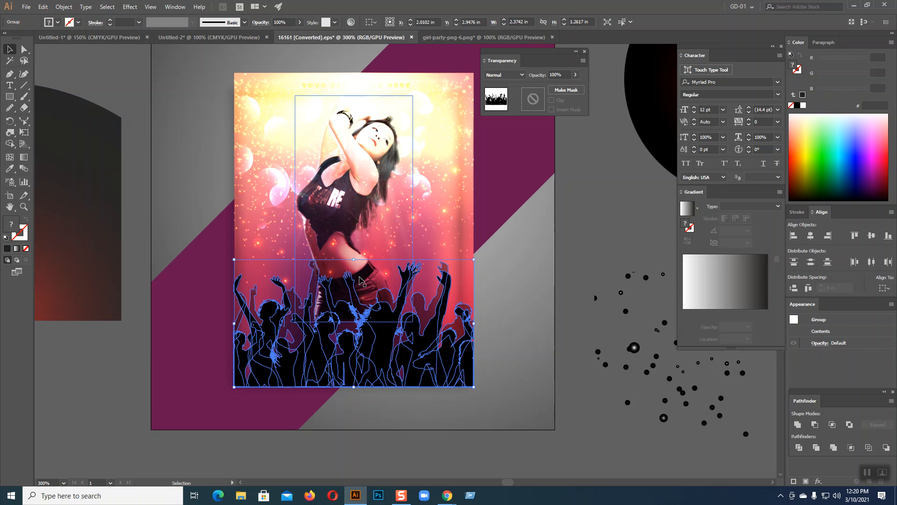
left_click(338, 249)
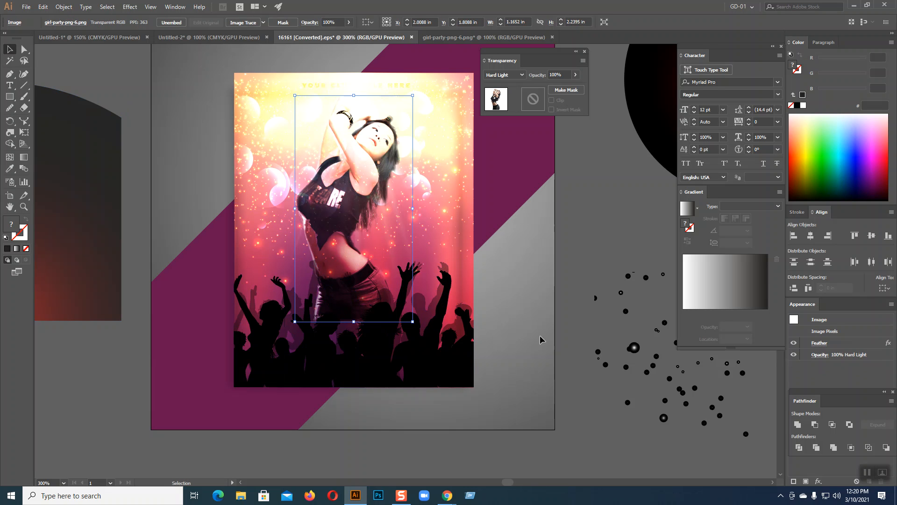
left_click(564, 286)
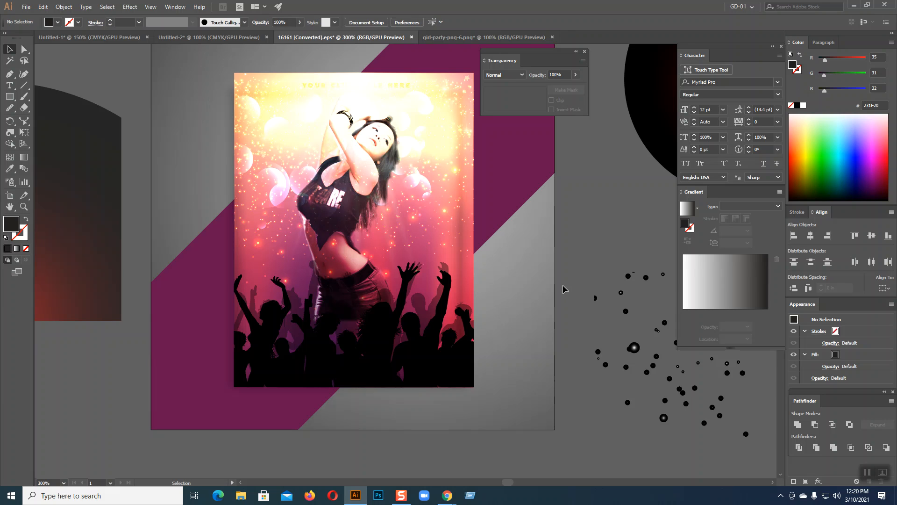
left_click(370, 292)
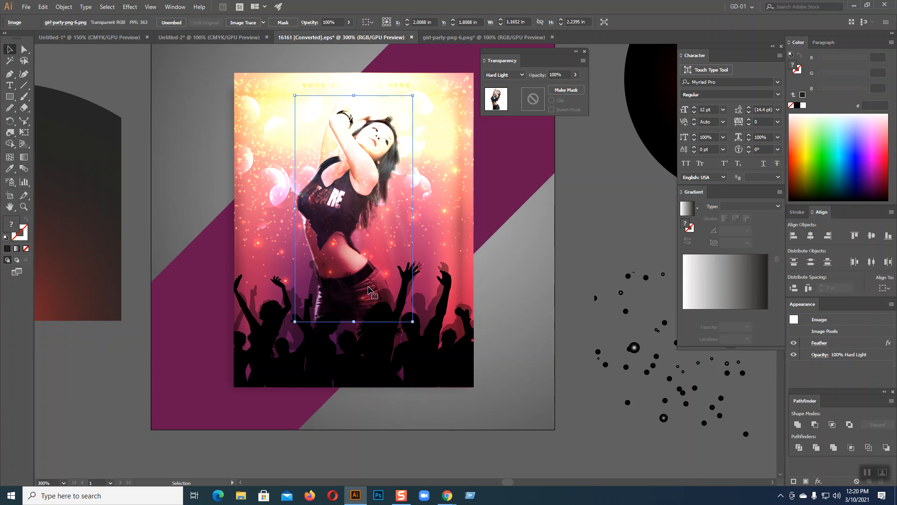
left_click(570, 332)
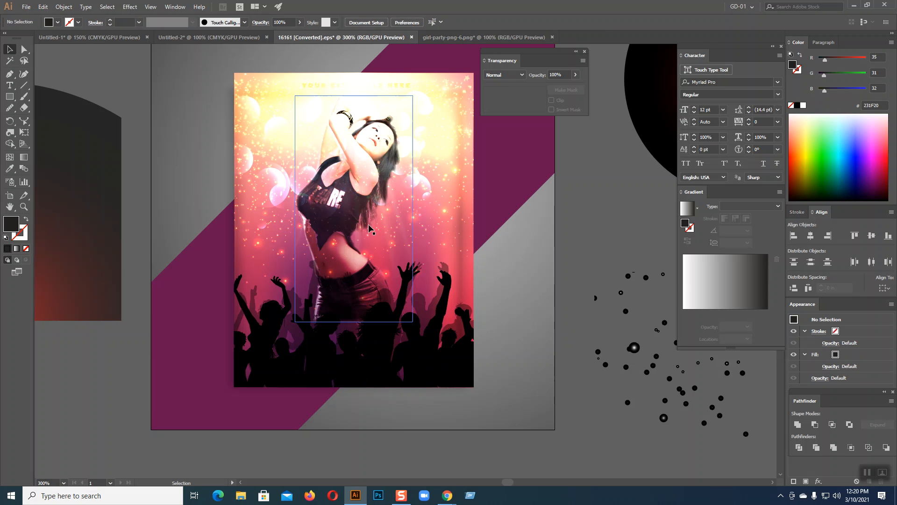
Try the woman image slightly higher on the flyer, at about Y 1.68 in.
left_click(343, 206)
key("Up")
key("Up")
key("Up")
key("Up")
key("Up")
key("Up")
key("Up")
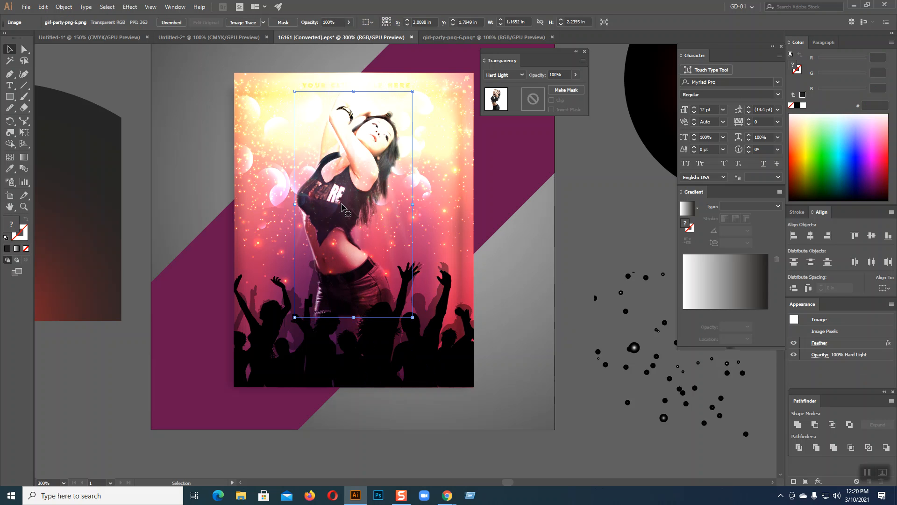
key("Up")
key("Up")
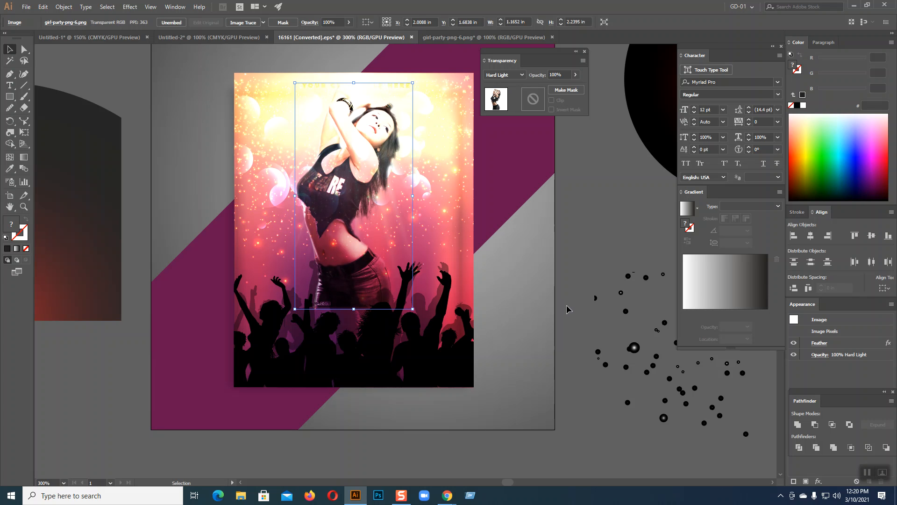
Move the woman image straight down behind the crowd silhouettes to about Y 2.17 in.
key("Down")
key("Down")
key("Down")
key("Down")
key("Down")
key("Down")
key("Down")
key("Down")
key("Down")
key("Down")
key("Down")
key("Down")
key("Down")
key("Down")
key("Down")
key("Down")
key("Down")
key("Down")
key("Down")
key("Down")
key("Down")
key("Down")
key("Down")
key("Down")
key("Down")
key("Down")
key("Down")
key("Down")
key("Down")
key("Down")
key("Down")
key("Down")
key("Down")
key("Down")
key("Down")
key("Down")
key("Down")
key("Down")
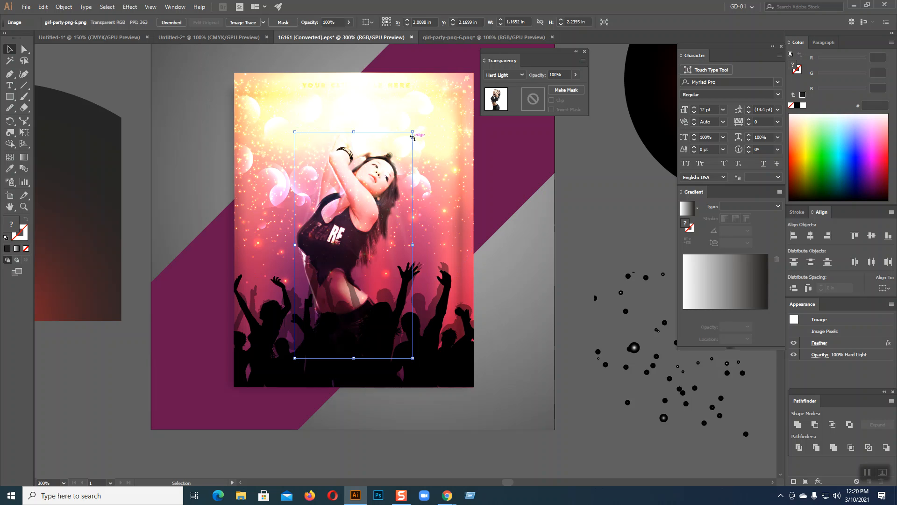
Enlarge the woman image proportionally to about 1.24 by 2.38 in and fine-tune its position to about Y 2.16 in.
left_click_drag(413, 133, 417, 125)
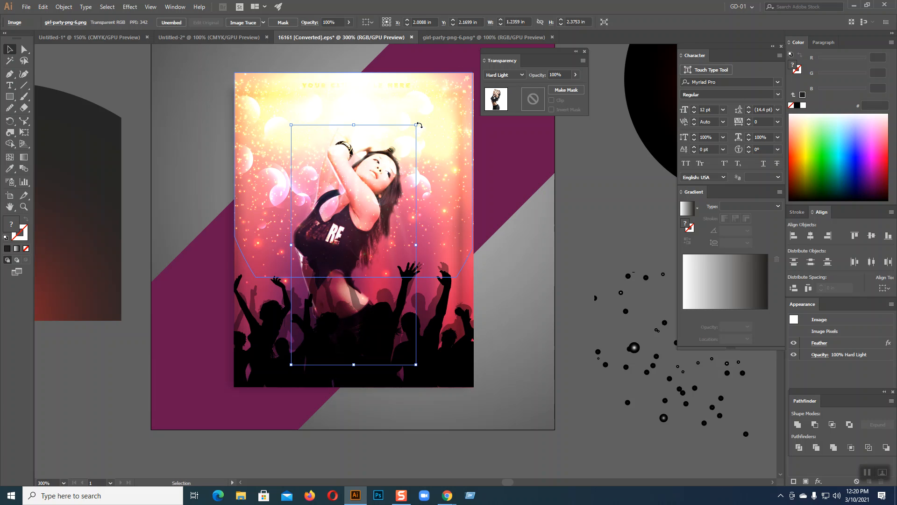
key("Up")
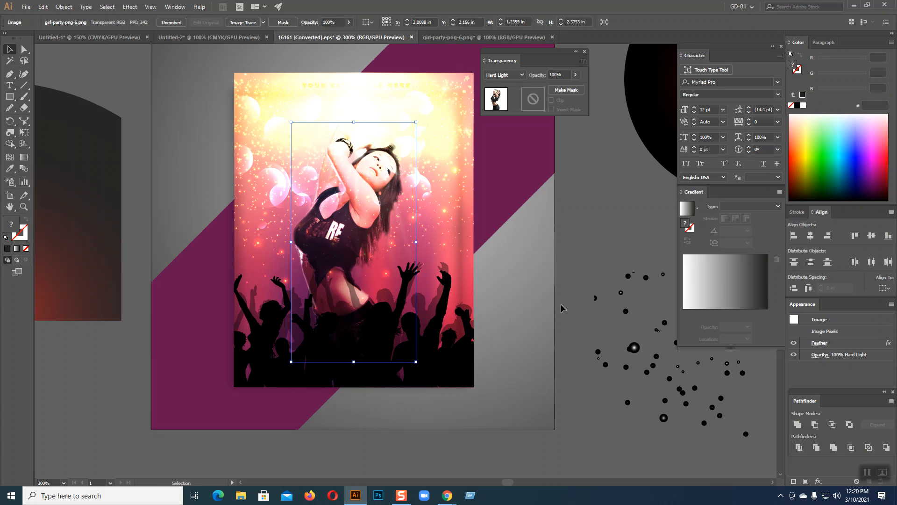
key("Down")
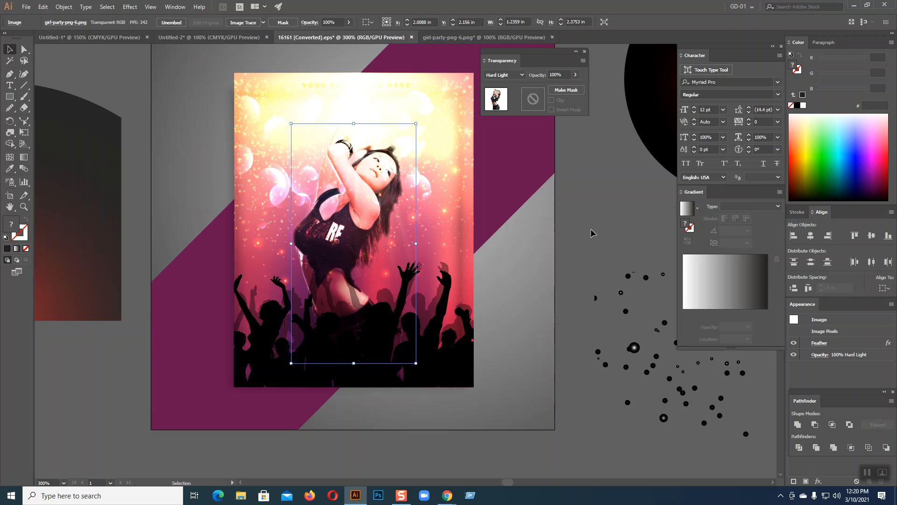
key("Right")
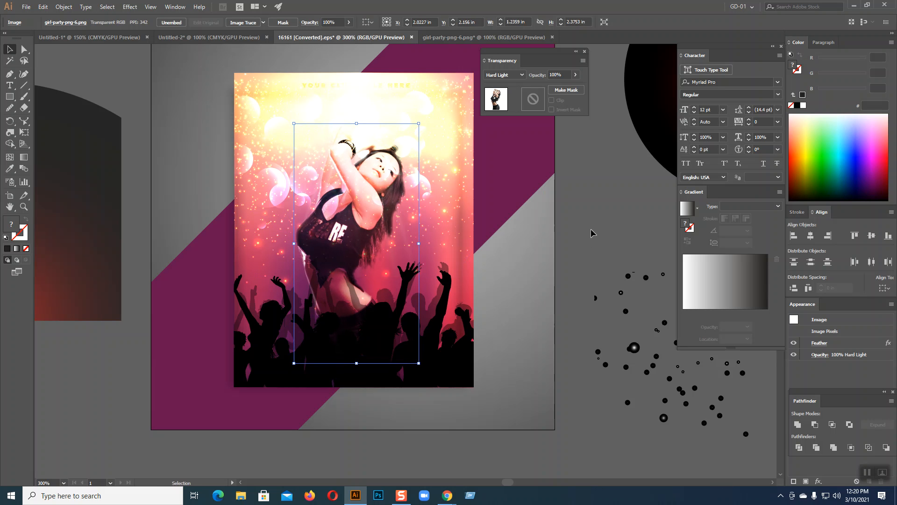
key("Left")
left_click(592, 233)
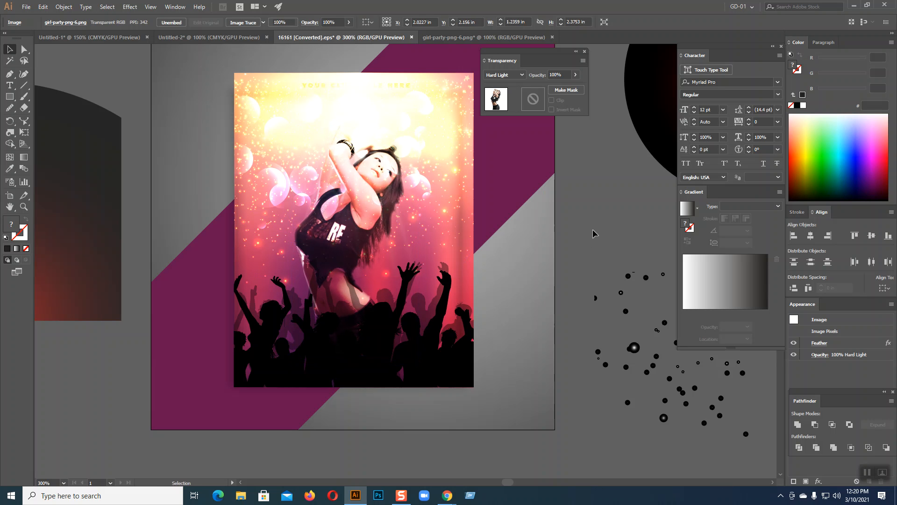
Paste the copied text group with the PARTY heading and DECEMBER 25TH details onto the flyer.
key("ctrl+alt+space")
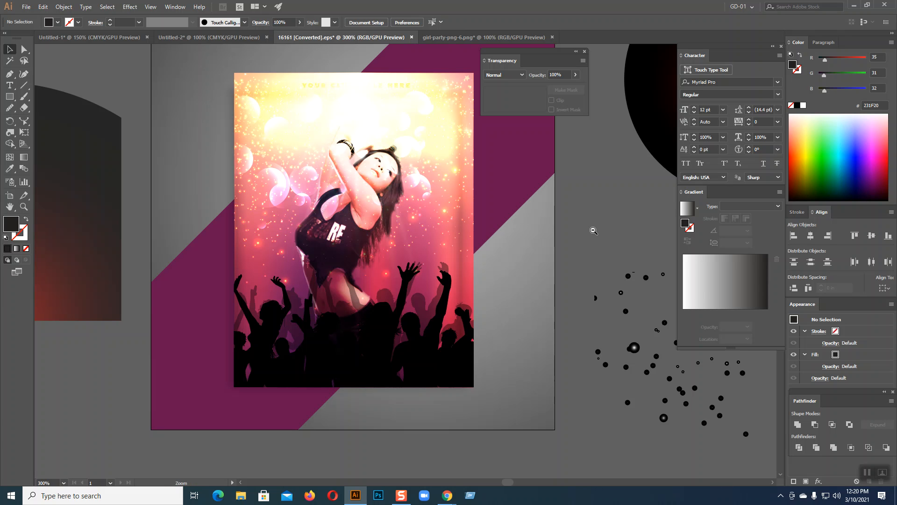
key("ctrl+v")
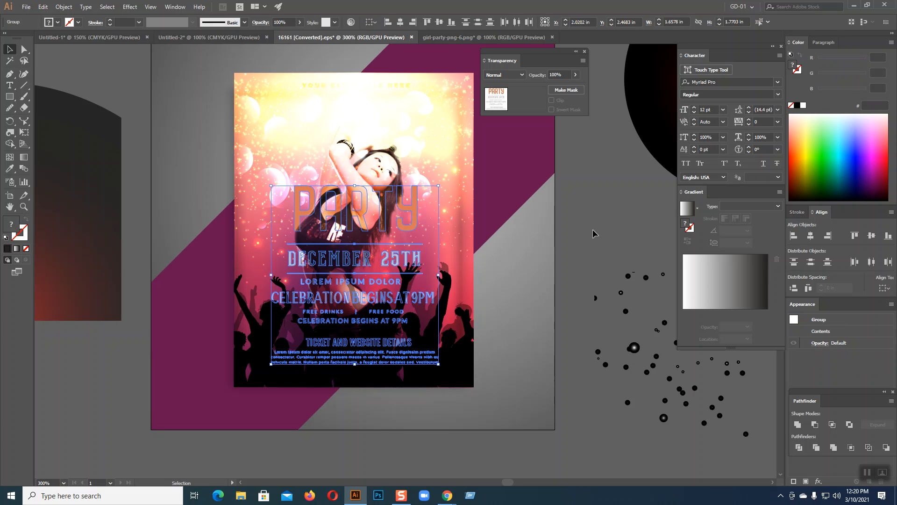
Bring the text group with the PARTY heading and event details to the front of the flyer.
right_click(415, 213)
mouse_move(486, 302)
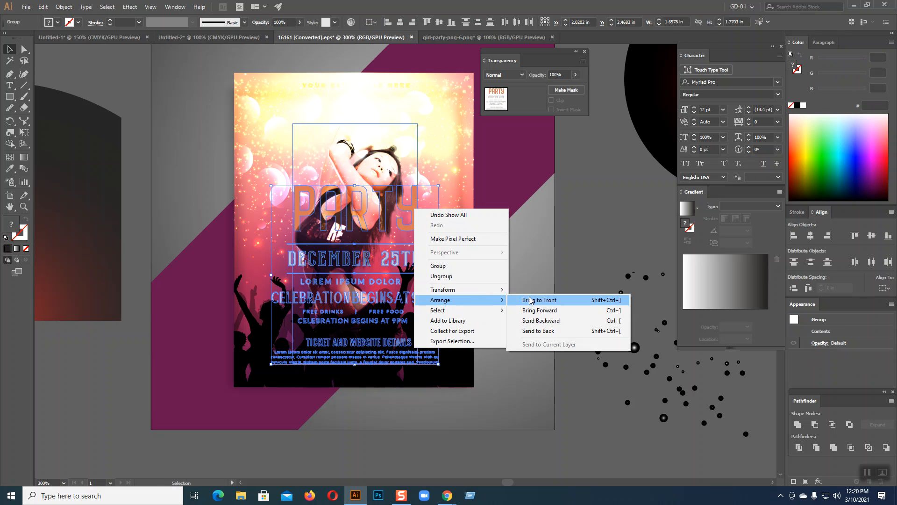
left_click(531, 301)
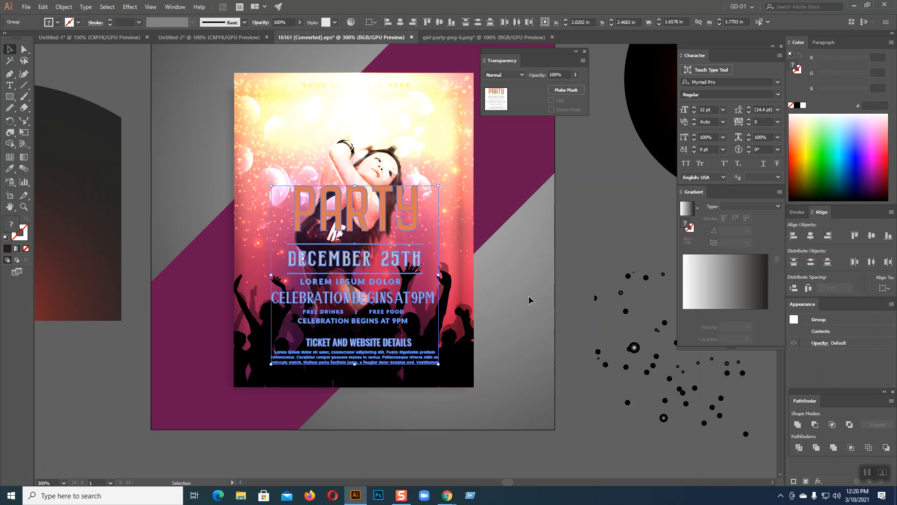
left_click(588, 232)
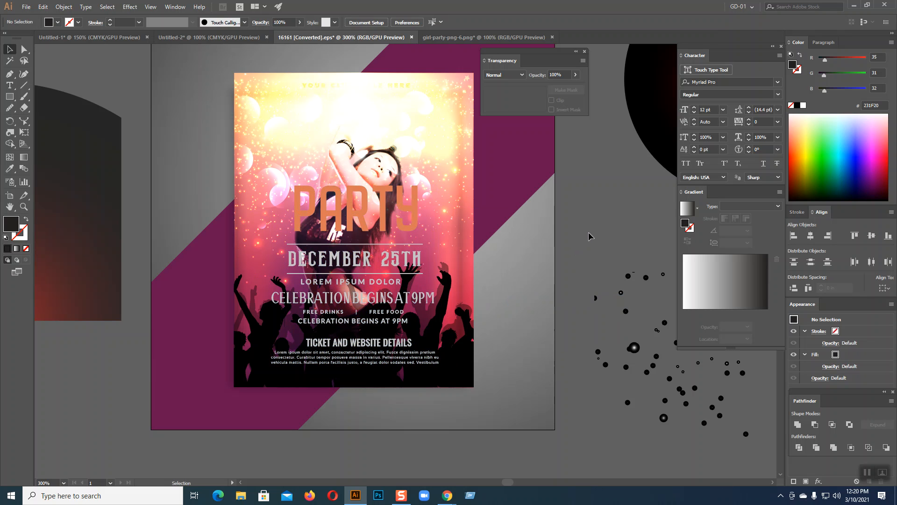
Move the PARTY heading straight up above the woman's head, to about Y 0.84 in.
left_click(388, 209)
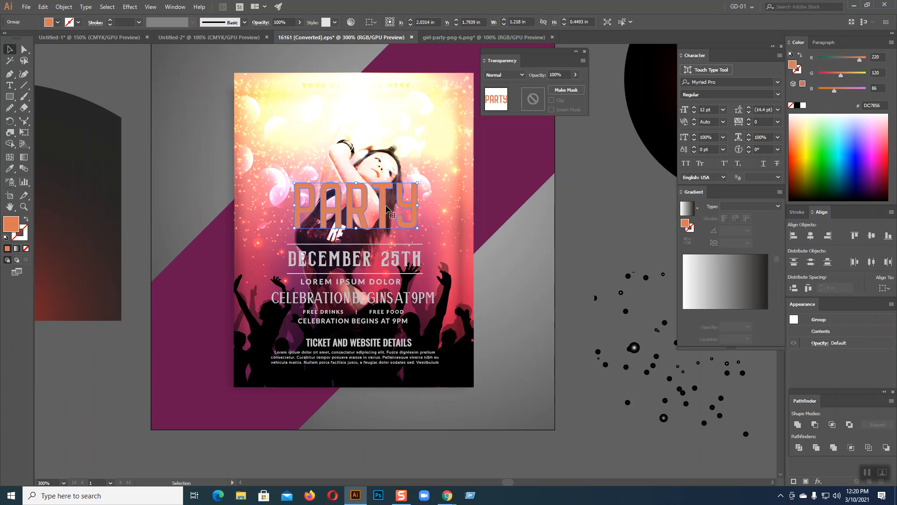
key("Up")
key("Up")
key("Up")
key("Up")
key("Up")
key("Up")
key("Up")
key("Up")
key("Up")
key("Up")
key("Up")
key("Up")
key("Up")
key("Up")
key("Up")
key("Up")
key("Up")
key("Up")
key("Up")
key("Up")
key("Up")
key("Up")
key("Up")
key("Up")
key("Up")
key("Up")
key("Up")
key("Up")
key("Up")
key("Up")
key("Up")
key("Up")
key("Up")
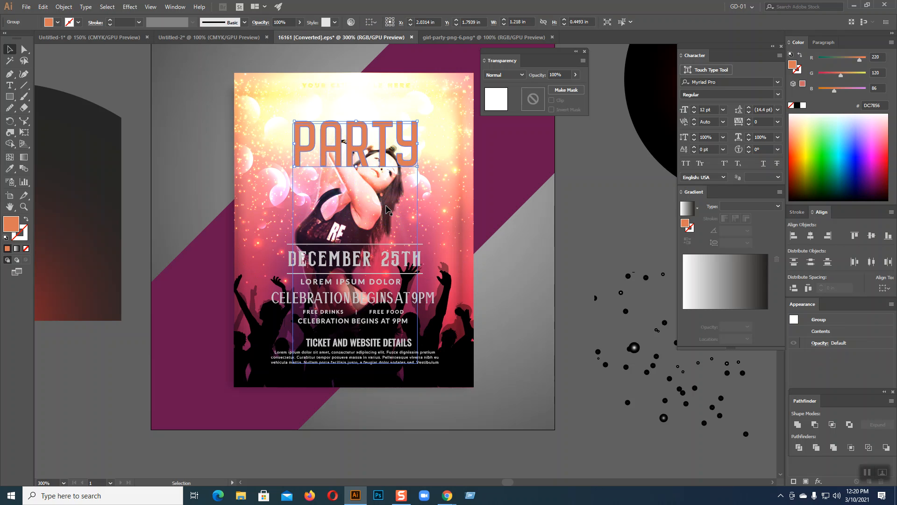
key("Up")
key("Up")
key("Up")
key("Up")
key("Up")
key("Up")
key("Up")
key("Up")
key("Up")
key("Up")
key("Up")
key("Up")
key("Up")
key("Up")
key("Up")
key("Up")
key("Up")
key("Up")
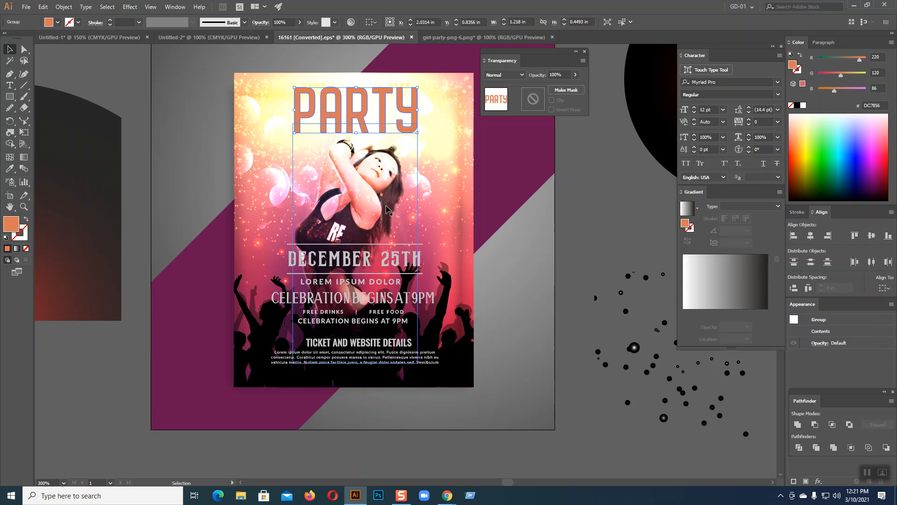
key("Down")
key("Up")
left_click(586, 237)
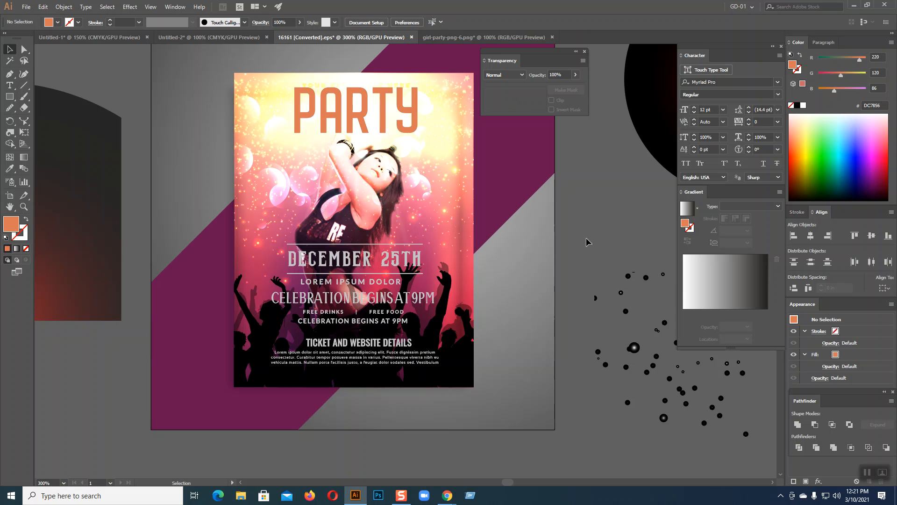
Give the PARTY heading a white 1 pt stroke aligned to the outside.
left_click(415, 127)
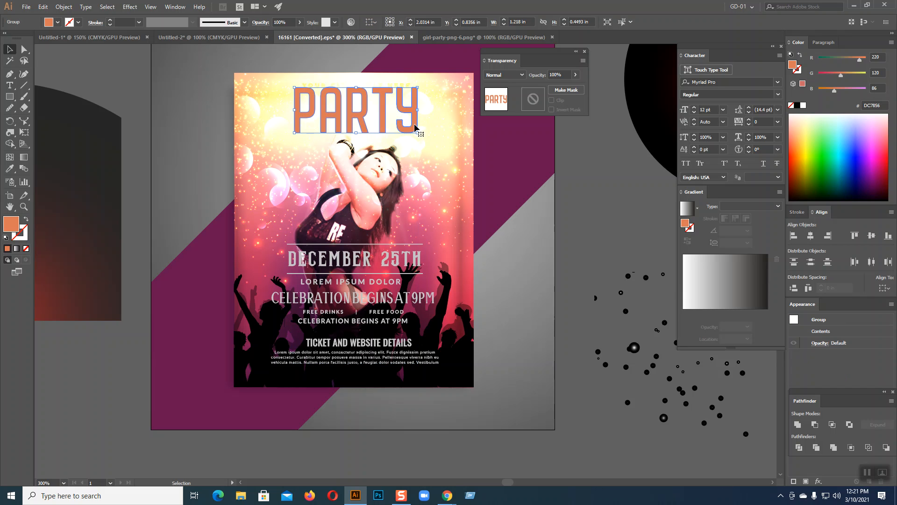
left_click(20, 235)
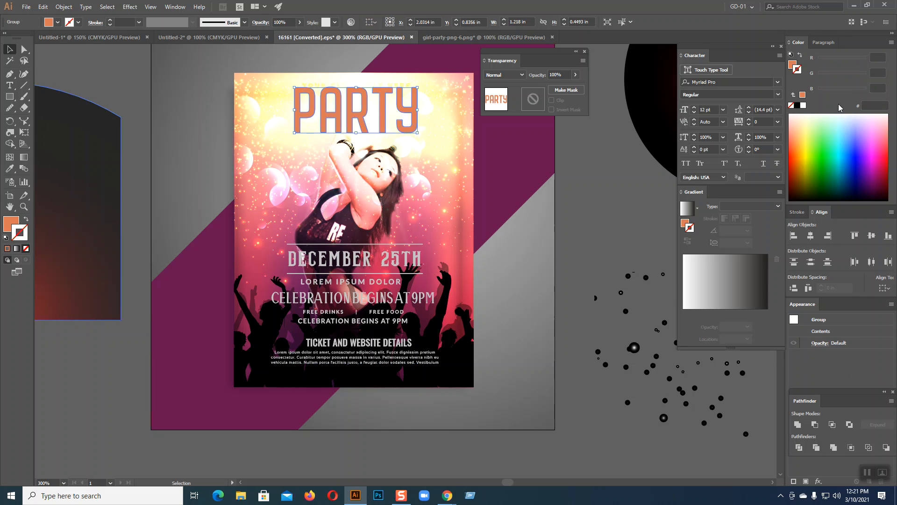
left_click(804, 106)
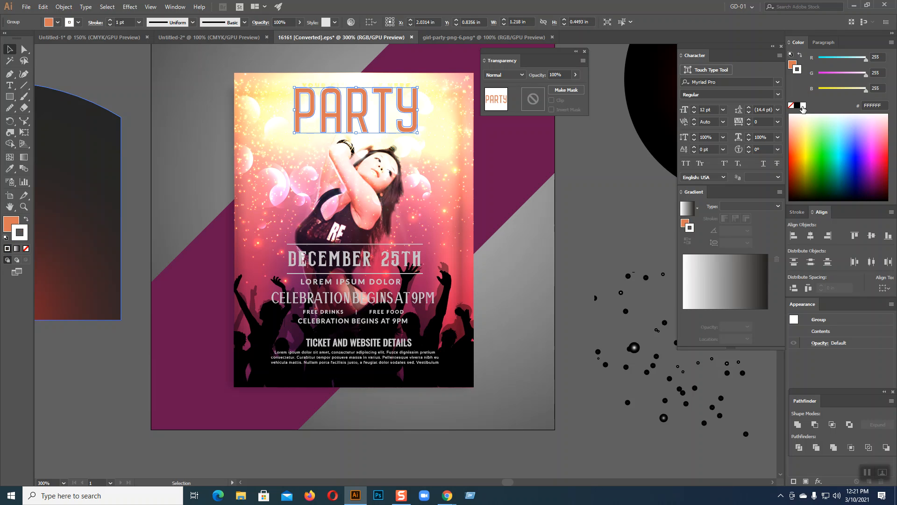
left_click(96, 22)
left_click(58, 71)
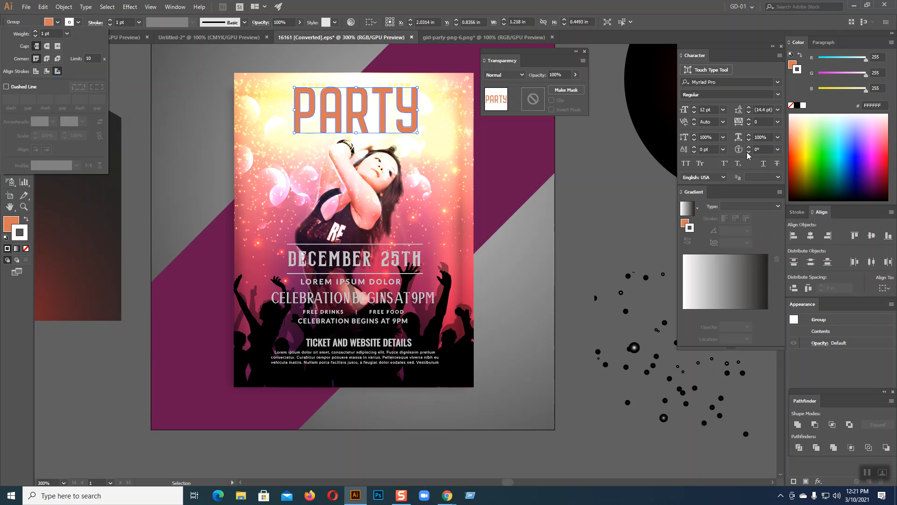
left_click(603, 197)
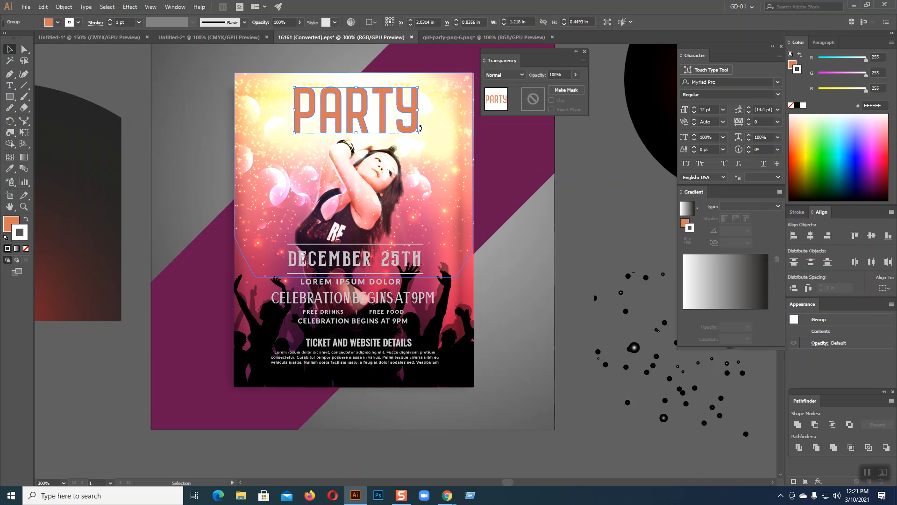
left_click(578, 224)
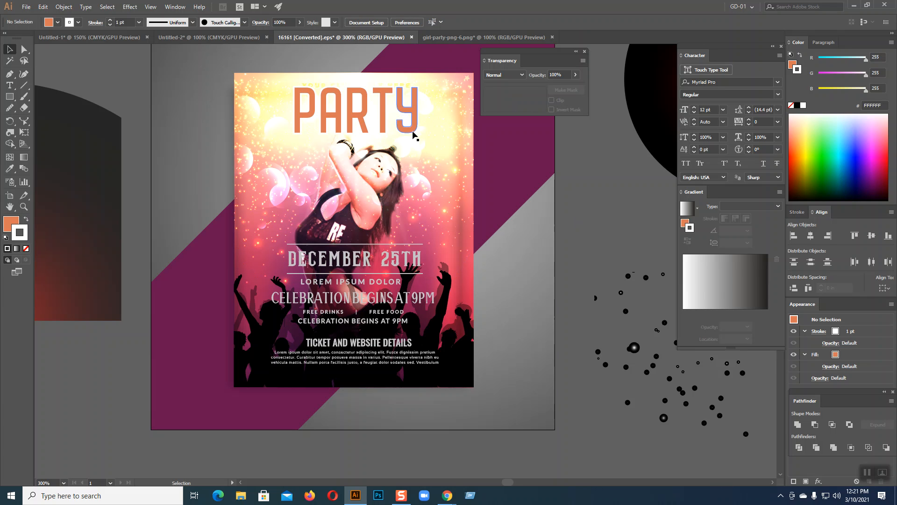
Hide the light rays, glow circles, bokeh clip group and round pink glow that overlie the flyer.
left_click(391, 87)
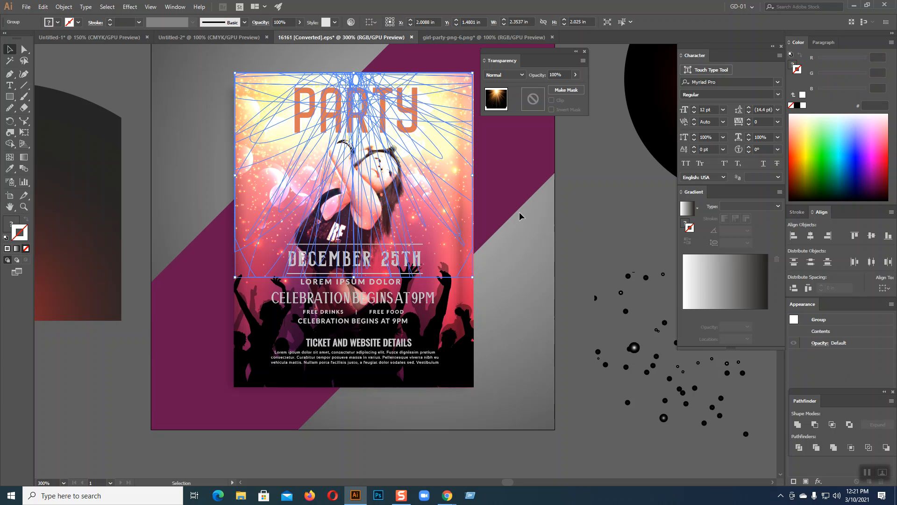
left_click(644, 251)
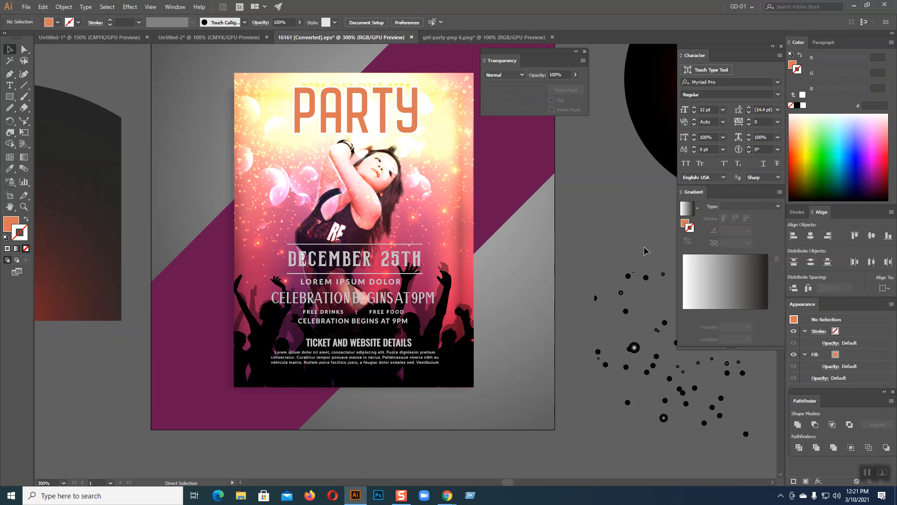
left_click(447, 140)
left_click(447, 140)
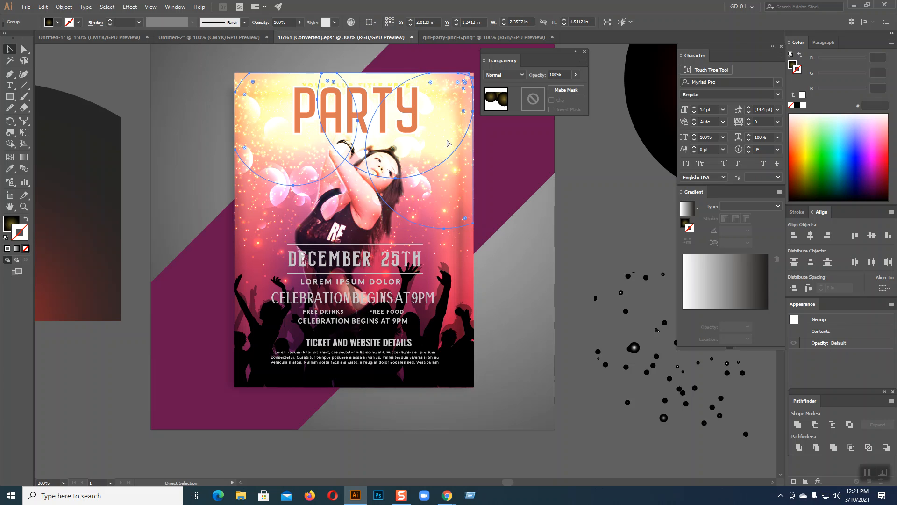
key("ctrl+shift+a")
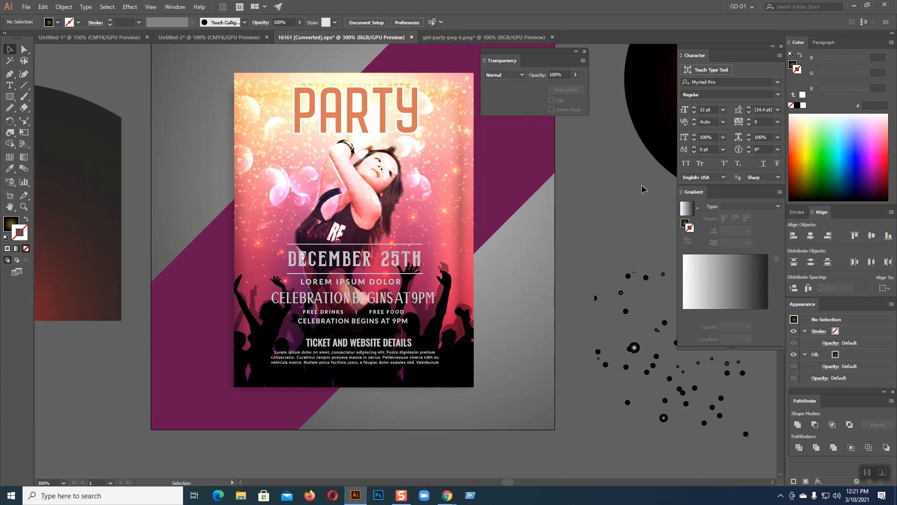
left_click(448, 142)
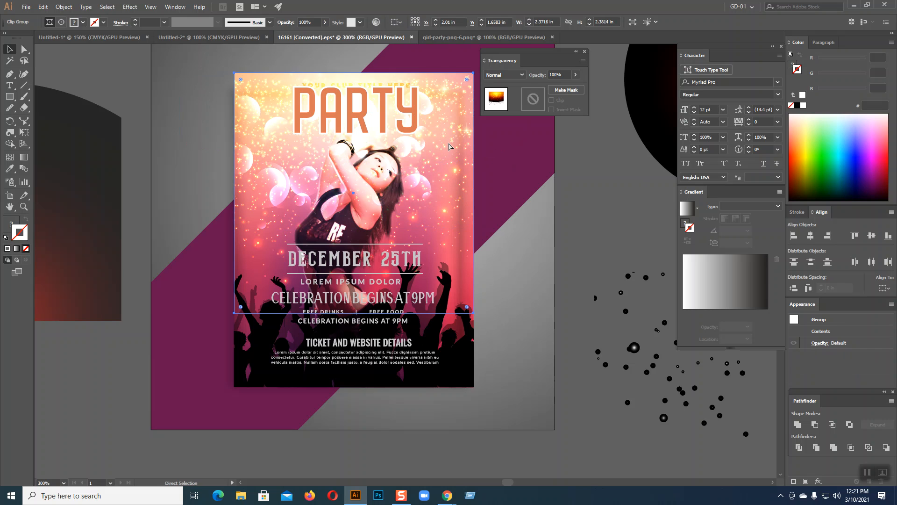
key("Delete")
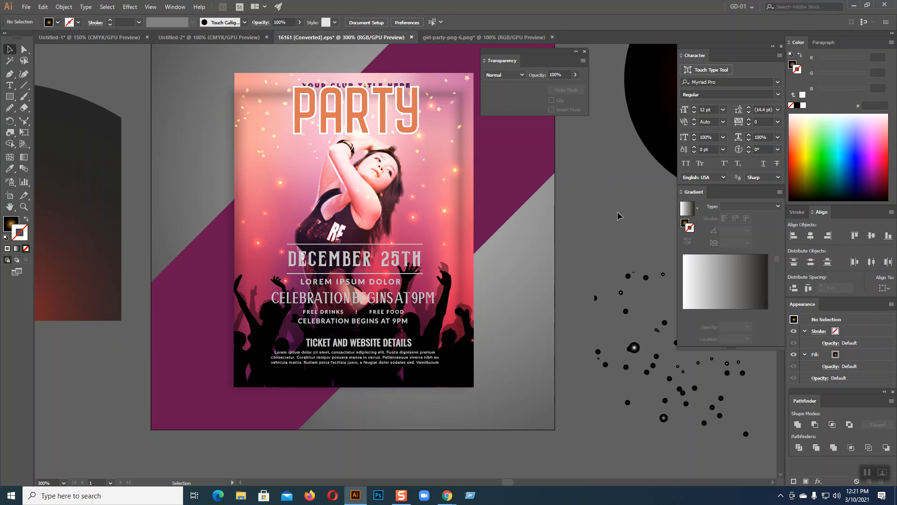
left_click(359, 87, "ctrl")
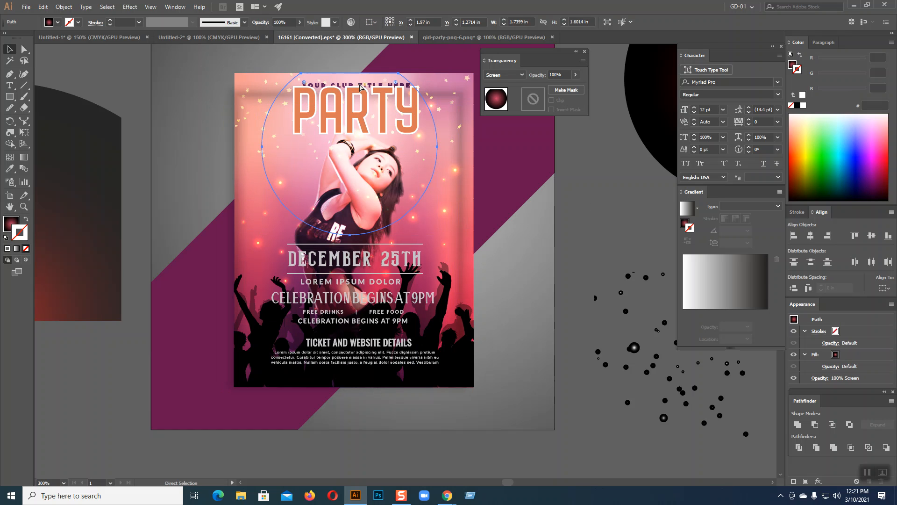
key("Delete")
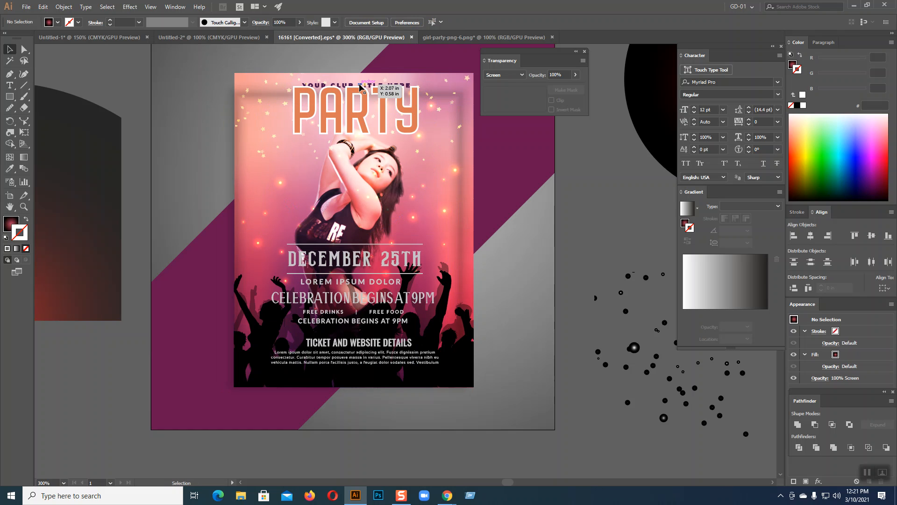
Move the PARTY heading slightly down so it sits just below the YOUR CLUB TITLE HERE line.
left_click(363, 117)
left_click_drag(362, 117, 363, 124)
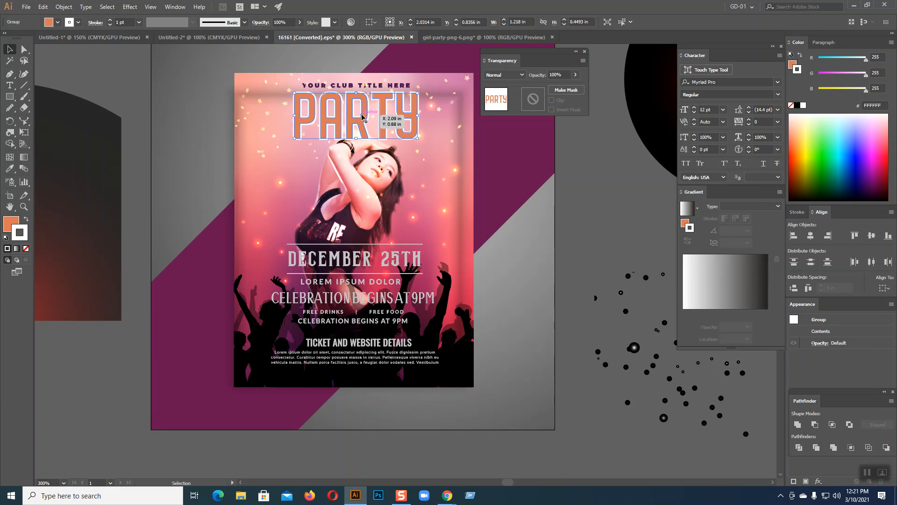
left_click(591, 183)
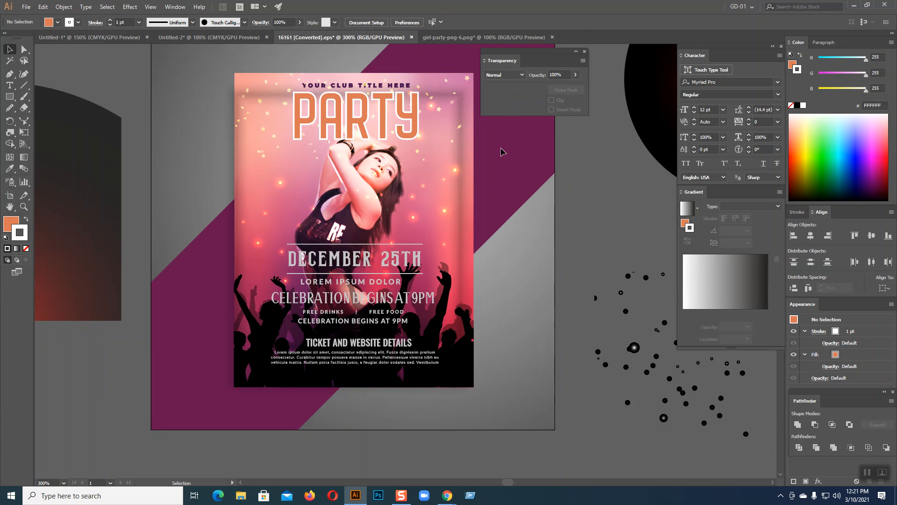
Bring the YOUR CLUB TITLE HERE text to the front of the flyer artwork.
left_click(353, 88)
right_click(352, 88)
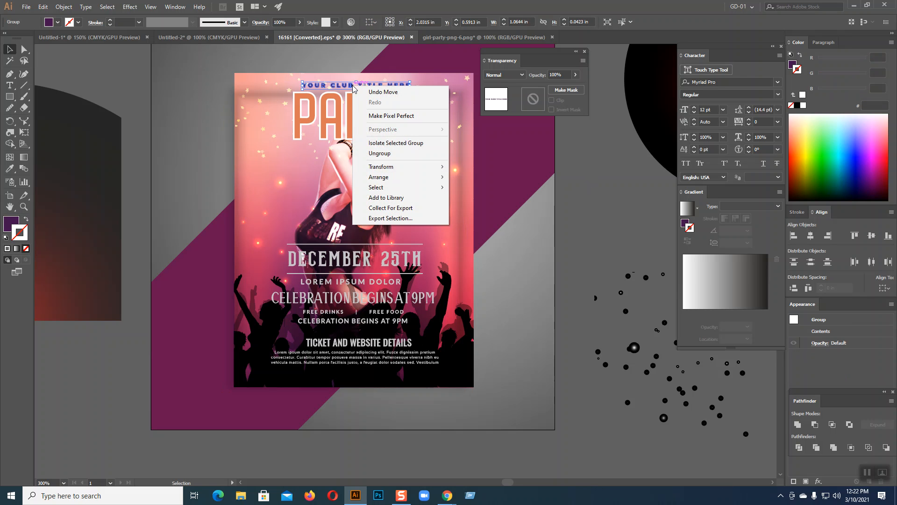
mouse_move(408, 178)
left_click(470, 177)
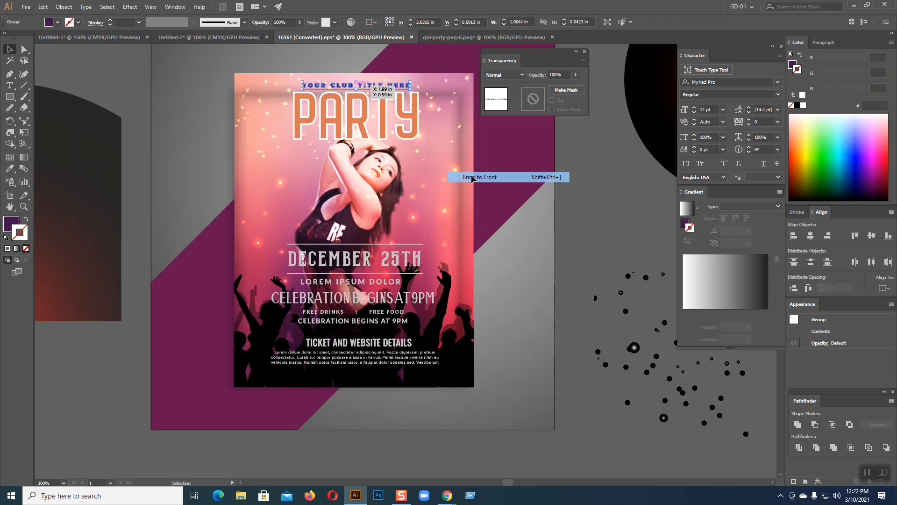
left_click(592, 208)
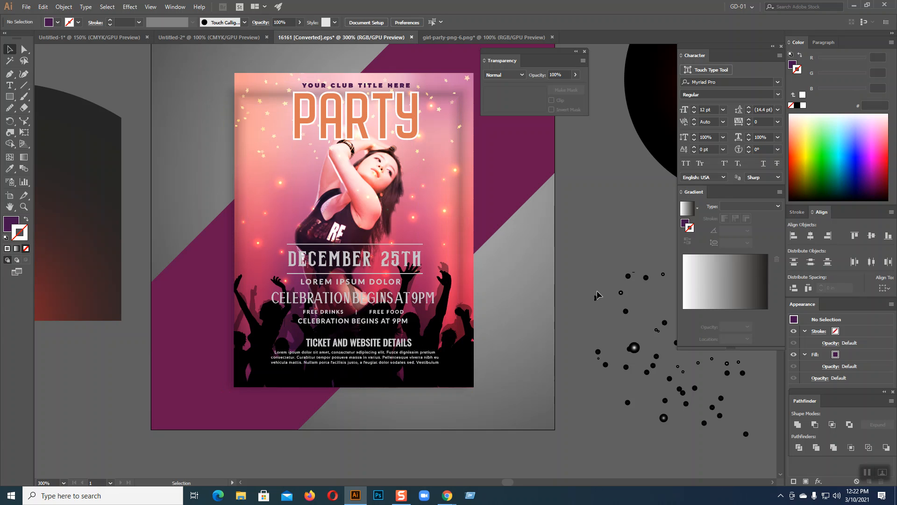
Show all hidden light and bokeh artwork on the flyer again.
key("a")
key("v")
key("a")
key("ctrl+alt+3")
left_click(588, 245)
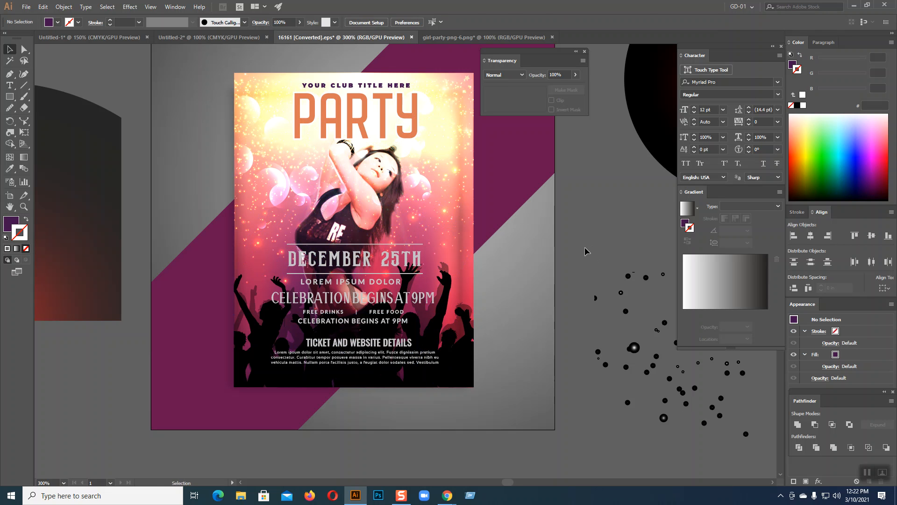
Hide only the light-ray group covering the upper part of the flyer.
left_click(442, 146)
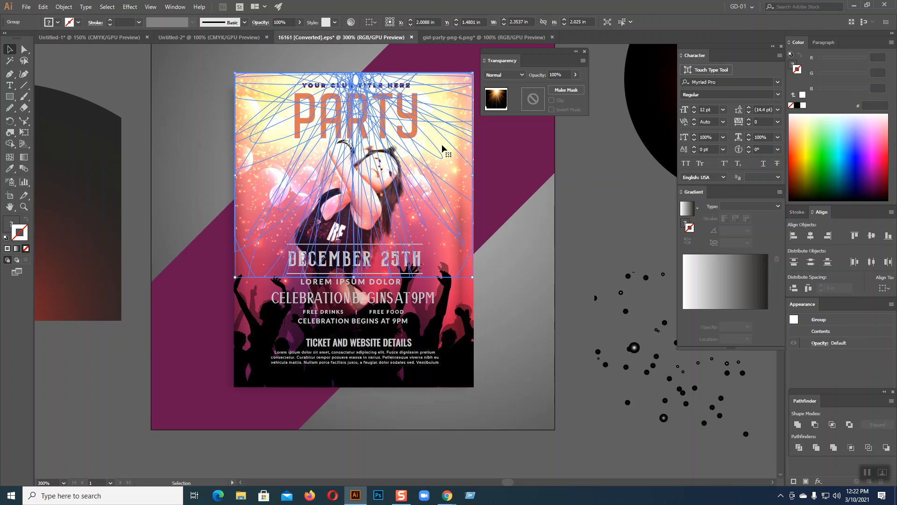
key("a")
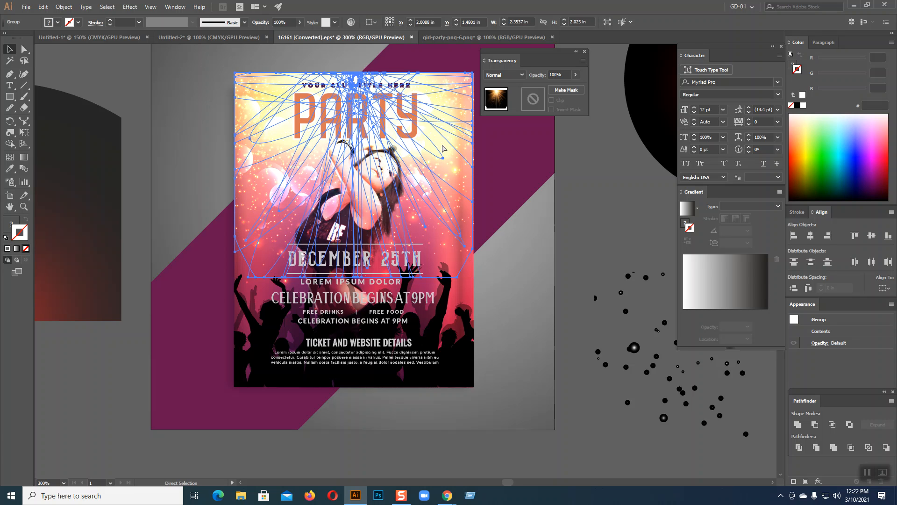
key("ctrl+3")
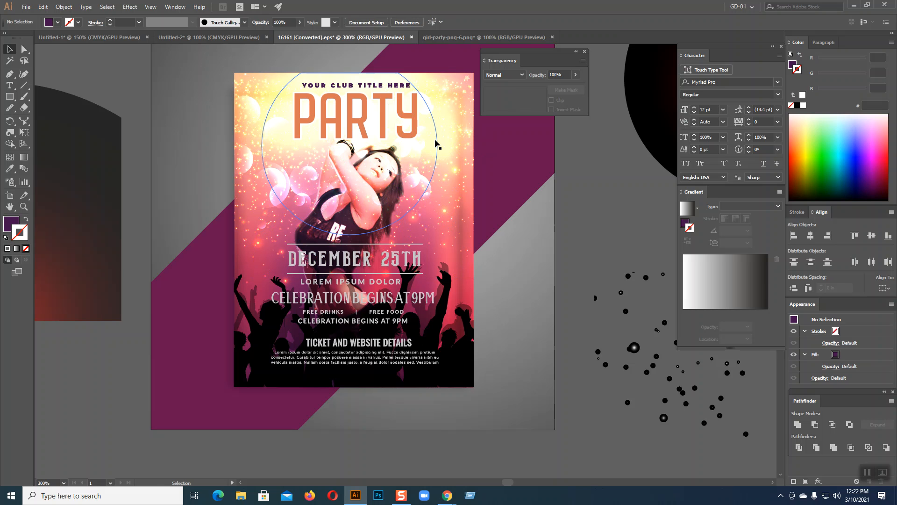
Move the round pink glow off the flyer to its left, and the yellow glow circles and bokeh clip group to its lower right.
left_click(435, 139)
left_click_drag(434, 138, 134, 232)
left_click_drag(462, 157, 661, 286)
left_click_drag(433, 121, 623, 346)
key("a")
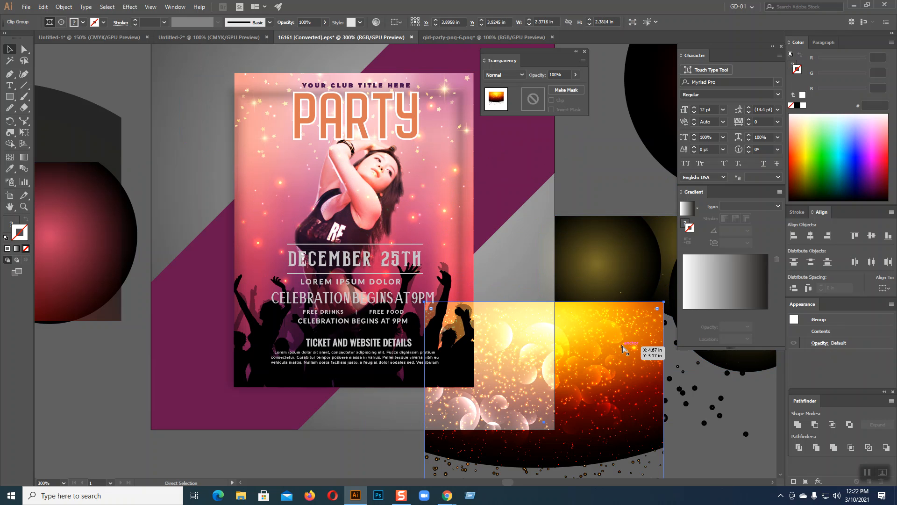
Undo the last move of the sparkle-and-bokeh overlay on the poster and clear the selection.
key("ctrl+z")
key("v")
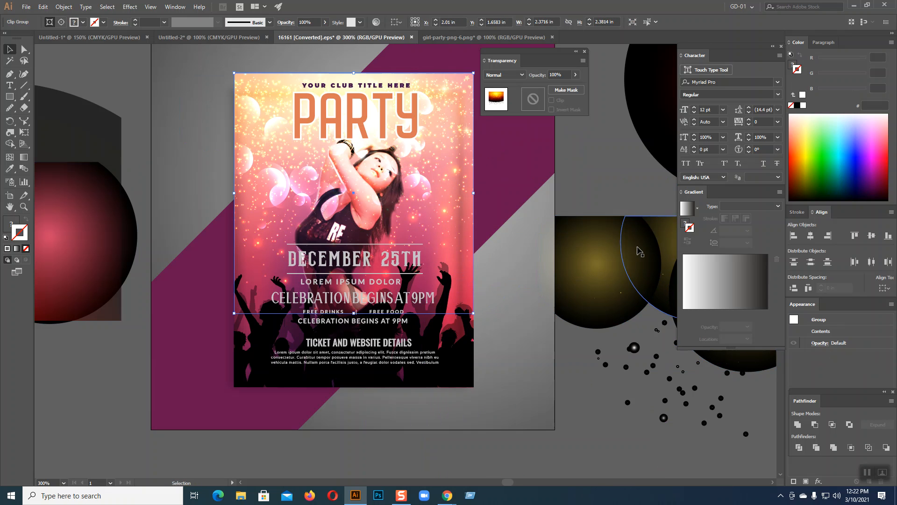
left_click(601, 172)
key("a")
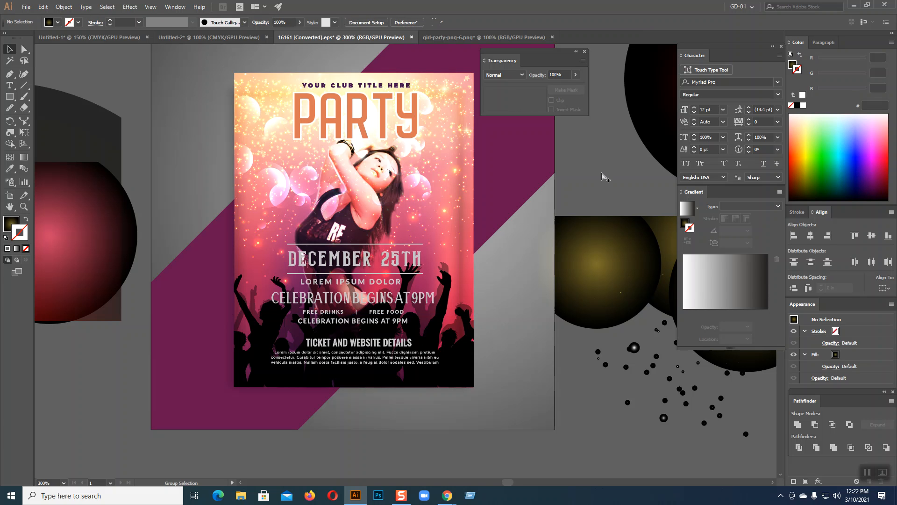
key("ctrl+alt+2")
left_click(576, 153)
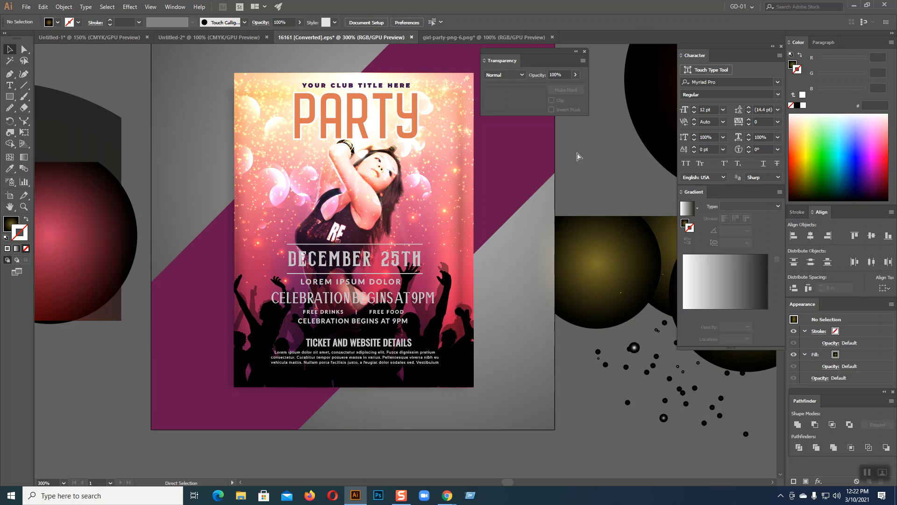
key("ctrl+minus")
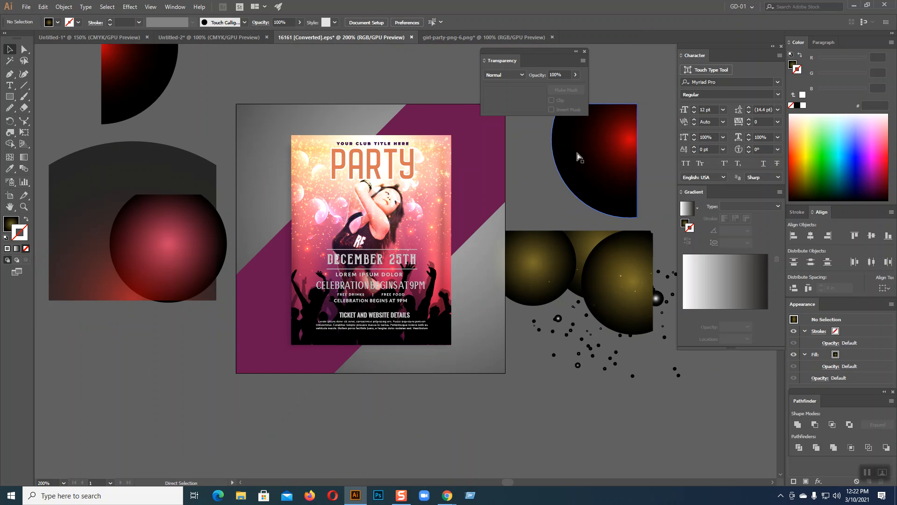
key("ctrl+plus")
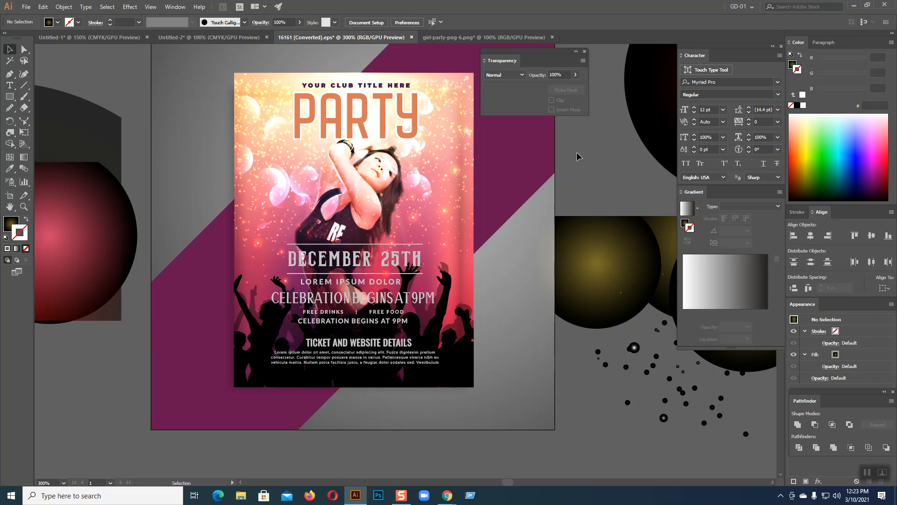
key("ctrl+=")
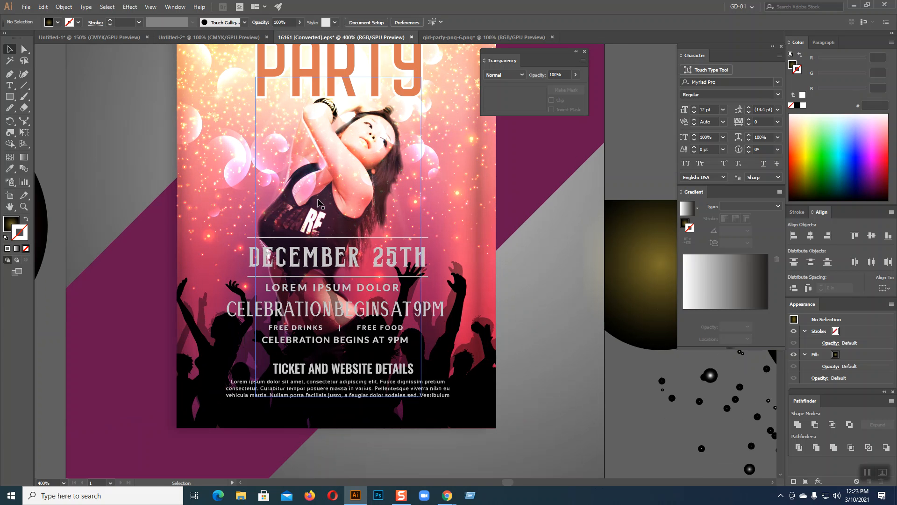
left_click(363, 181)
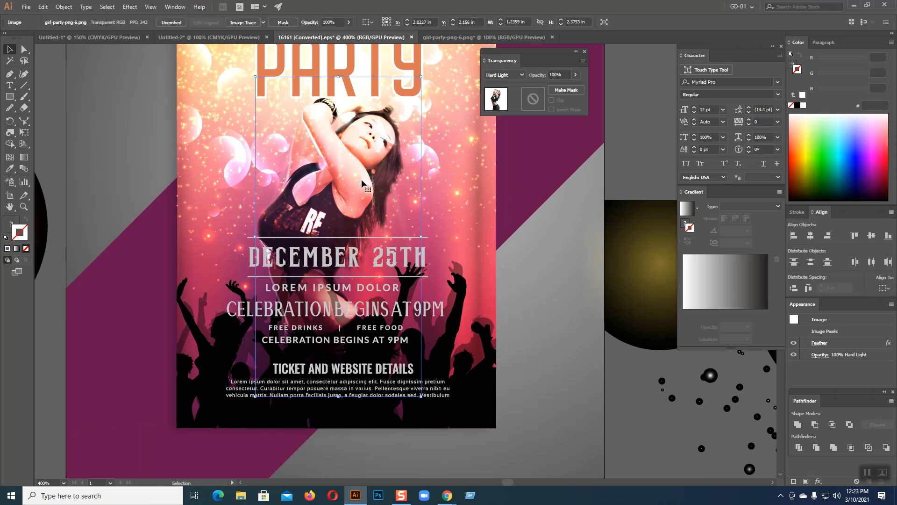
left_click(556, 244)
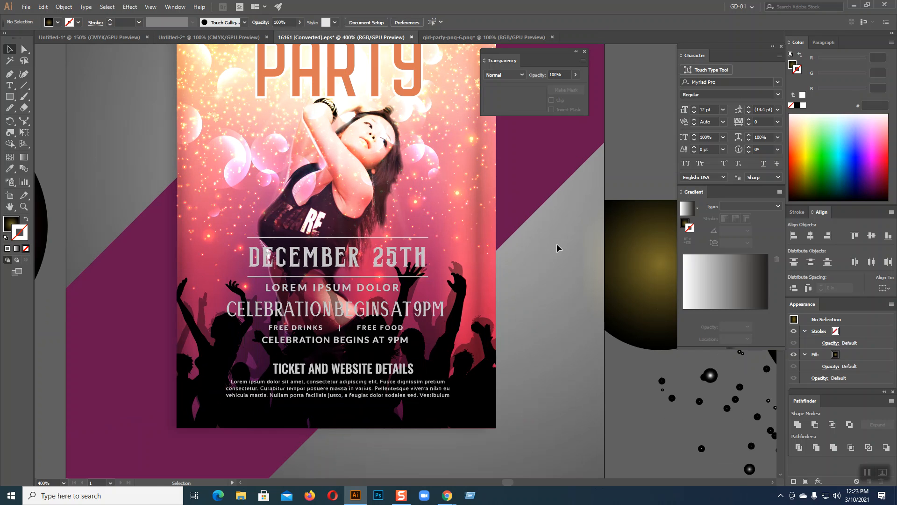
scroll(557, 245, "up", 3)
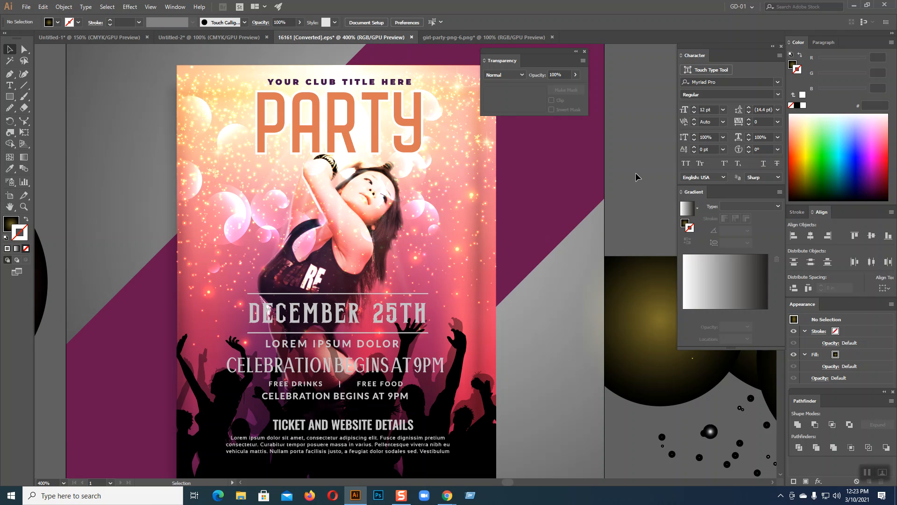
scroll(636, 177, "down", 1)
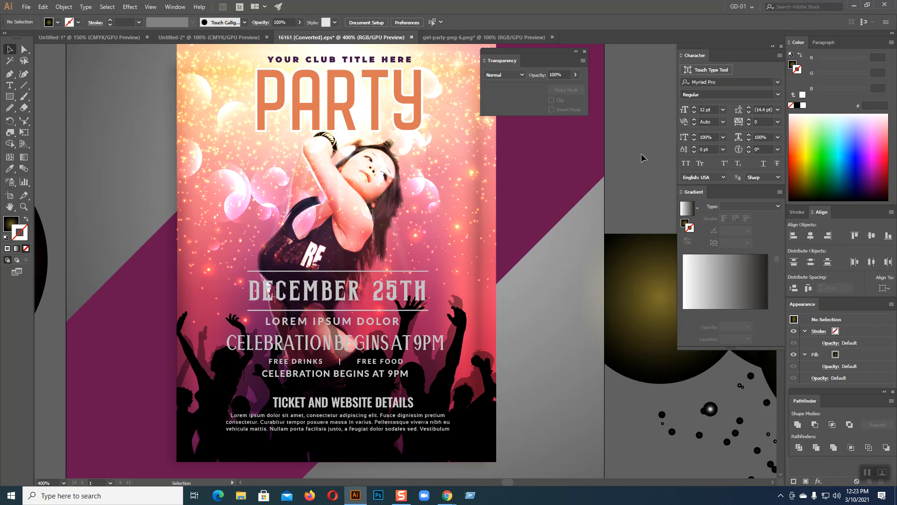
Recolour the outline of the poster's PARTY title dark red (B0001D), keeping its orange fill.
left_click(417, 99)
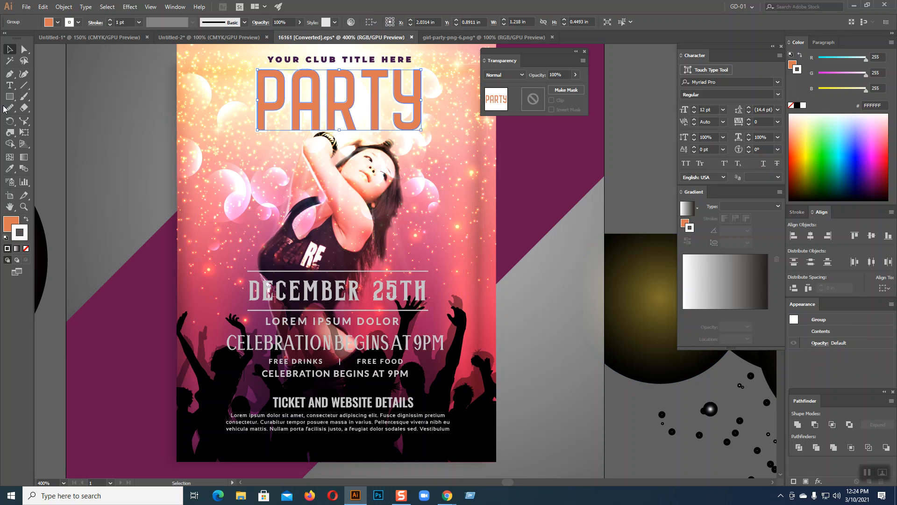
key("i")
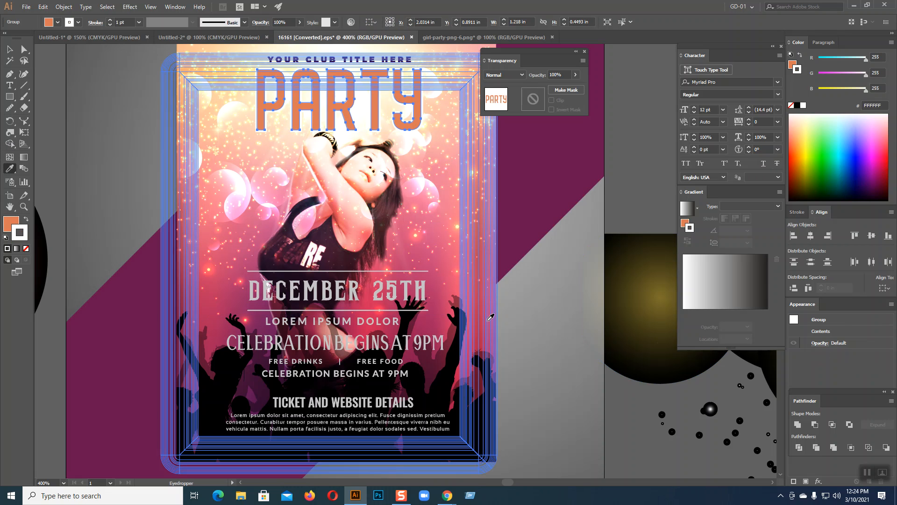
left_click(441, 320, "shift")
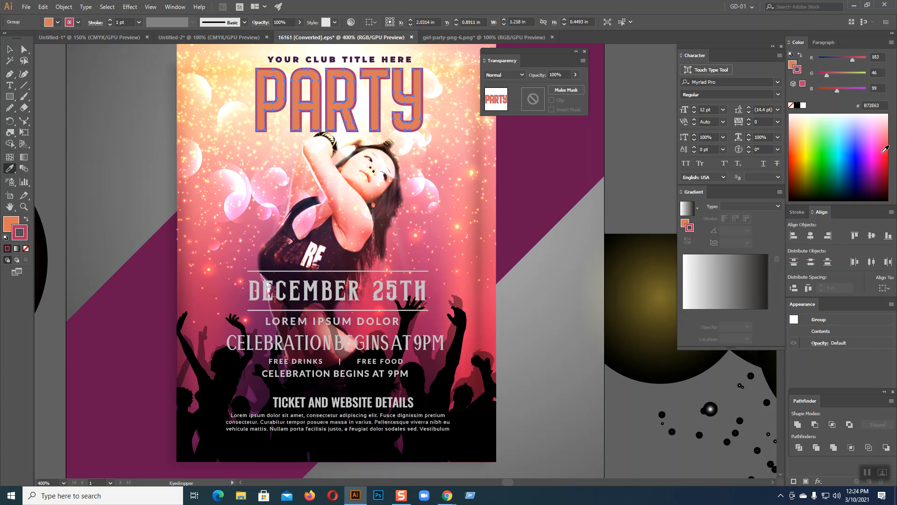
left_click(887, 154)
left_click(888, 166)
left_click(10, 48)
left_click(123, 106)
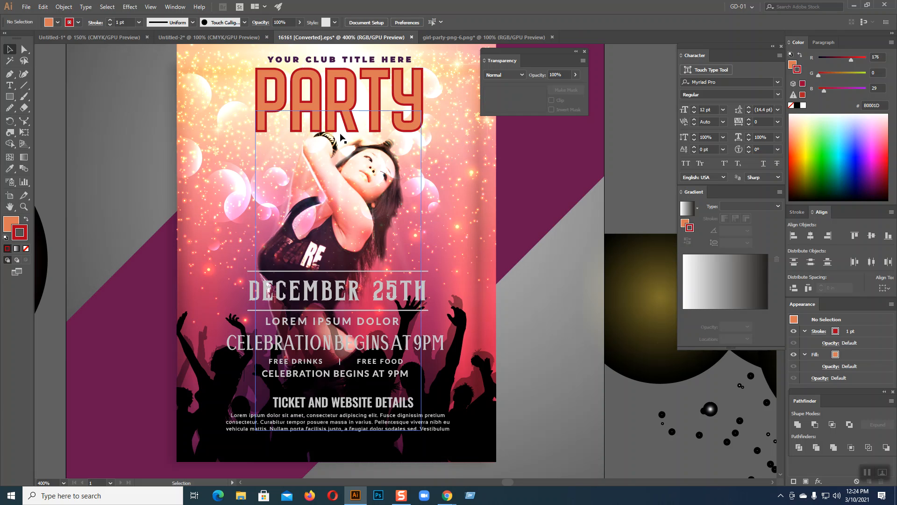
Recolour the PARTY title's outline with the purple (69124F) sampled from the background's diagonal band, keeping the orange fill.
left_click(342, 117)
left_click(9, 168)
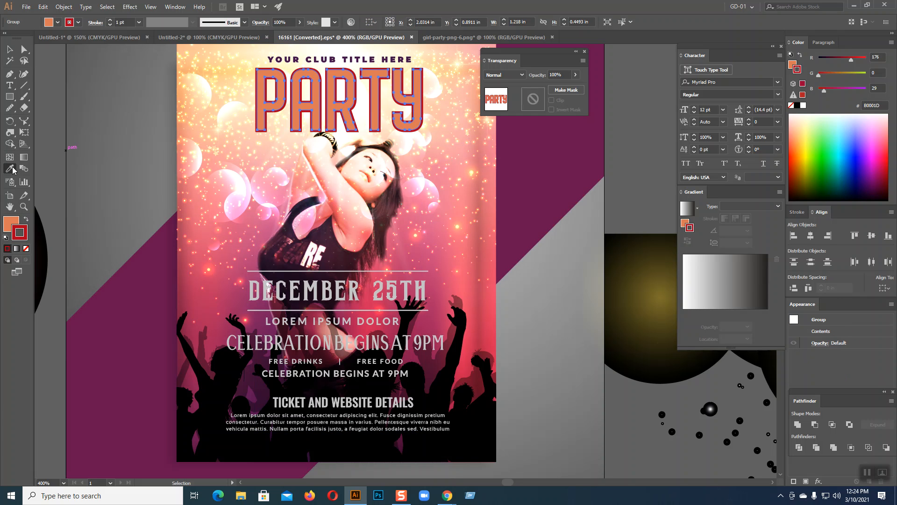
left_click(139, 291)
left_click(139, 291)
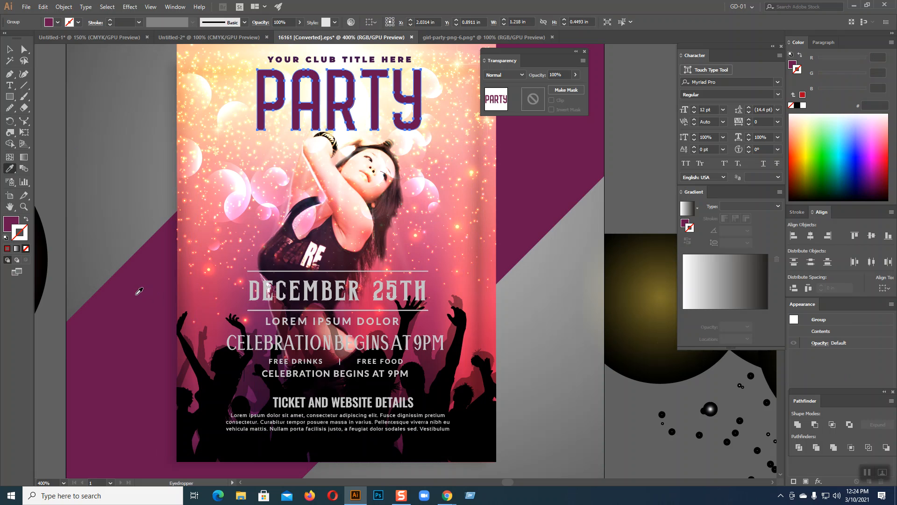
key("ctrl+z")
left_click(139, 290, "shift")
left_click(9, 49)
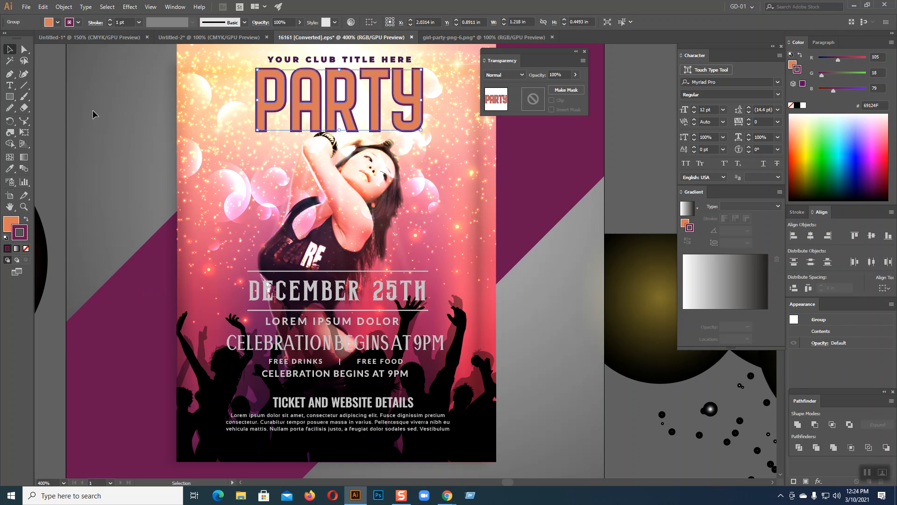
key("ctrl+shift+a")
key("ctrl+minus")
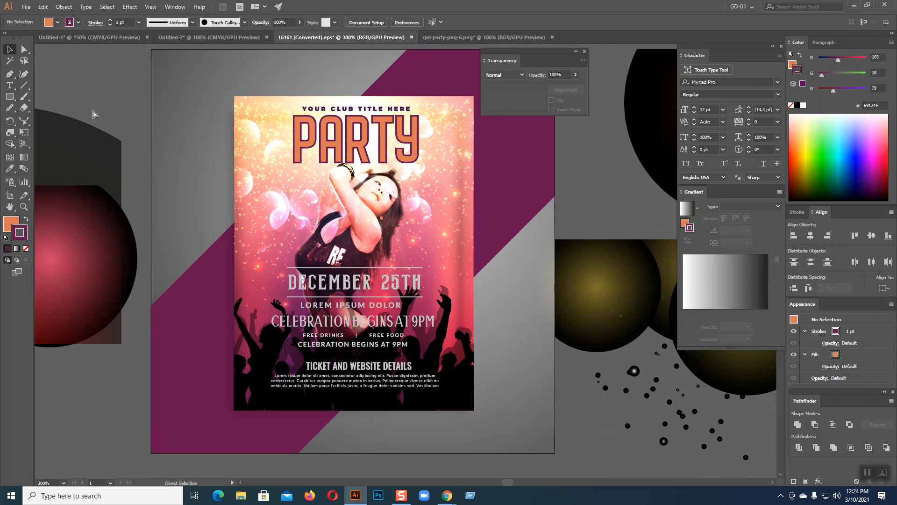
key("ctrl+minus")
key("ctrl+plus")
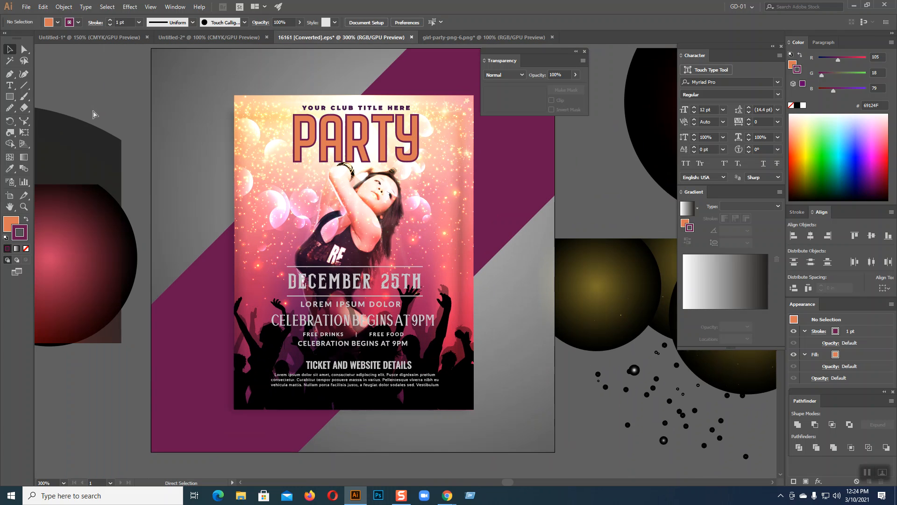
key("ctrl+minus")
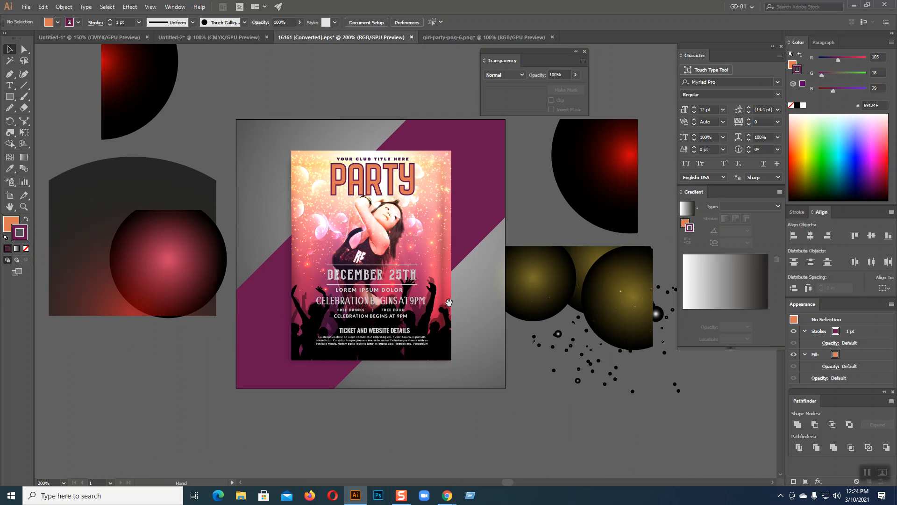
left_click_drag(449, 303, 339, 296)
left_click_drag(422, 95, 610, 396)
key("ctrl+h")
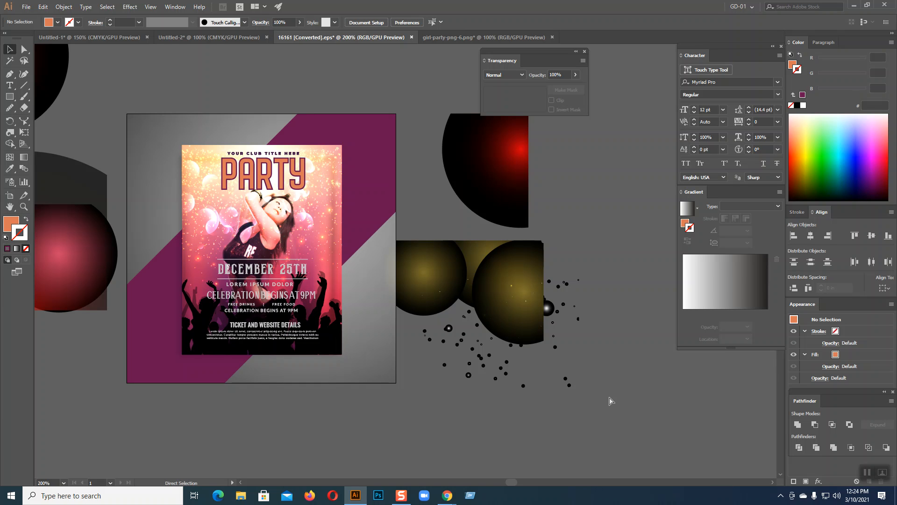
key("ctrl+plus")
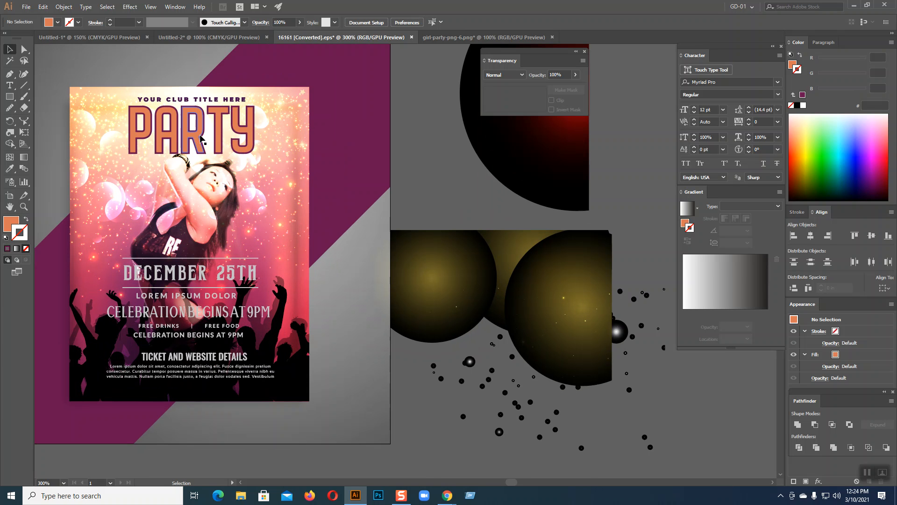
Change the PARTY title's fill to white (FFFFFF), keep its purple outline, and deselect it.
left_click(202, 140)
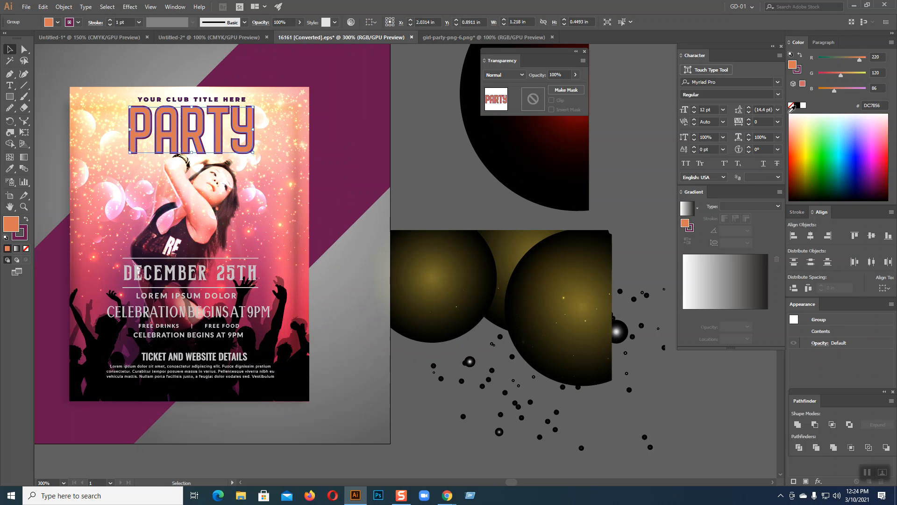
left_click(802, 106)
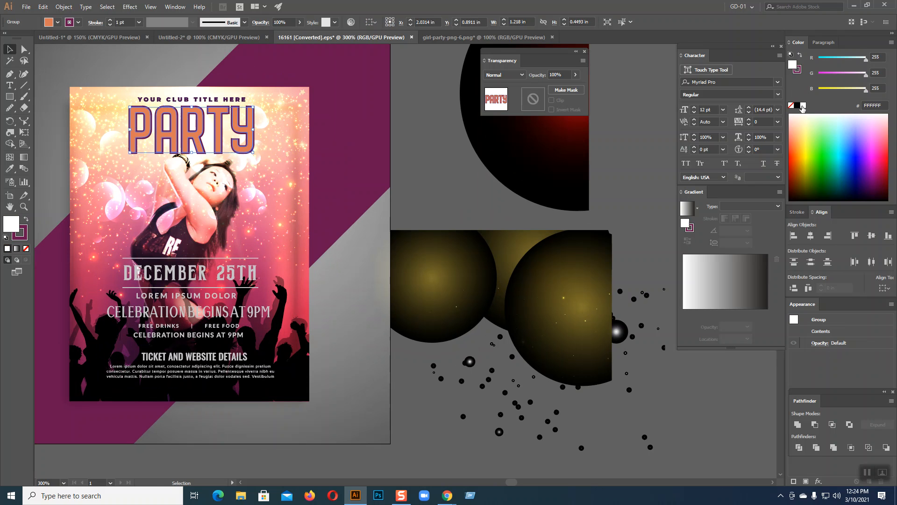
left_click(413, 155)
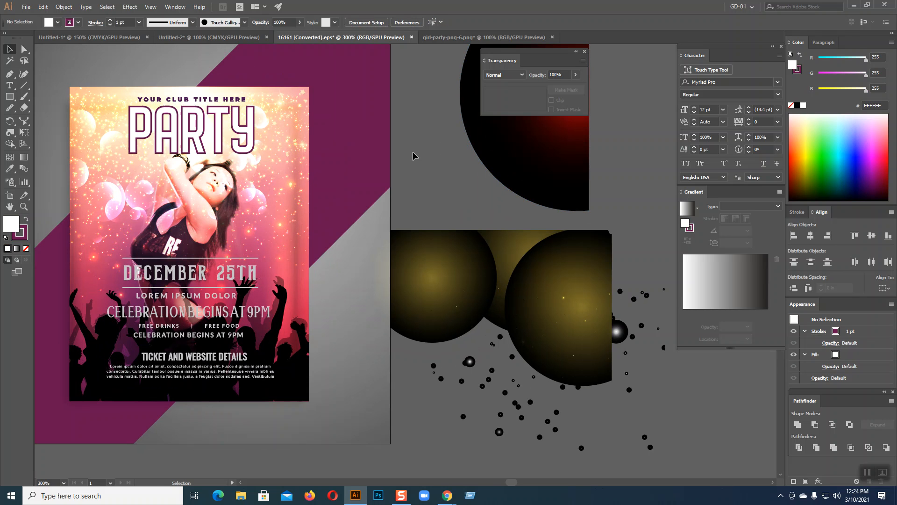
key("ctrl+minus")
key("ctrl+plus")
left_click_drag(413, 155, 538, 208)
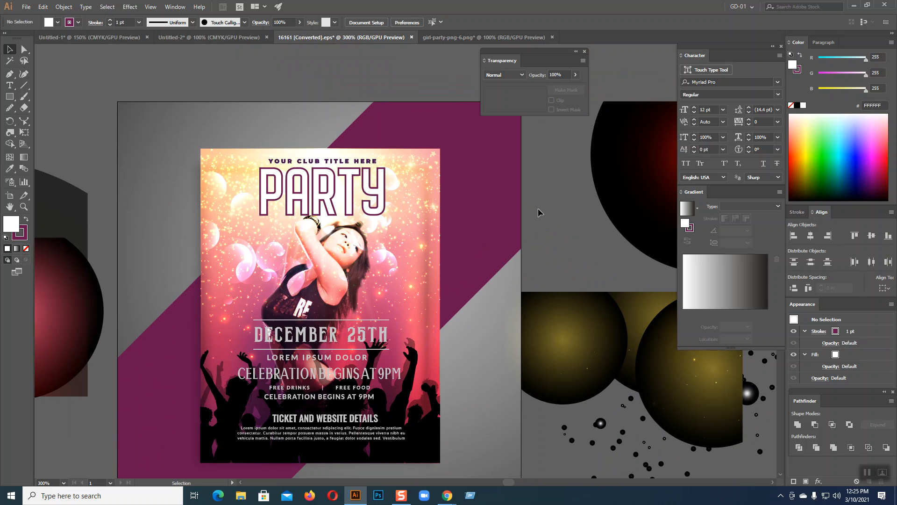
Add a point text reading "Party Night" in the empty area above the artboard.
scroll(539, 186, "up", 3)
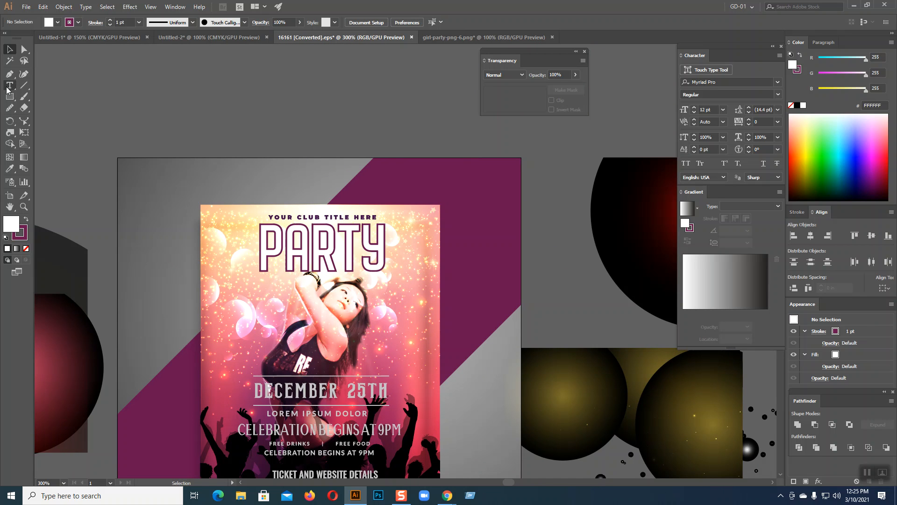
left_click(8, 88)
left_click(170, 98)
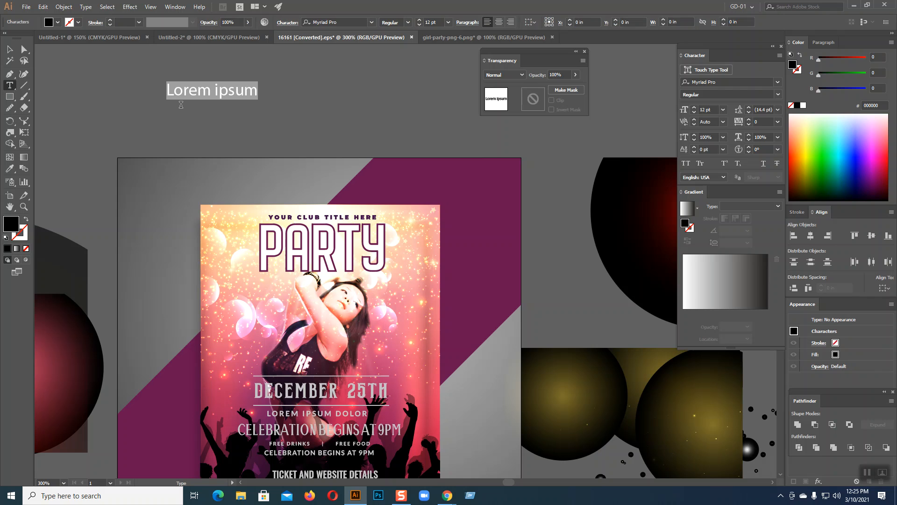
type("PARTY")
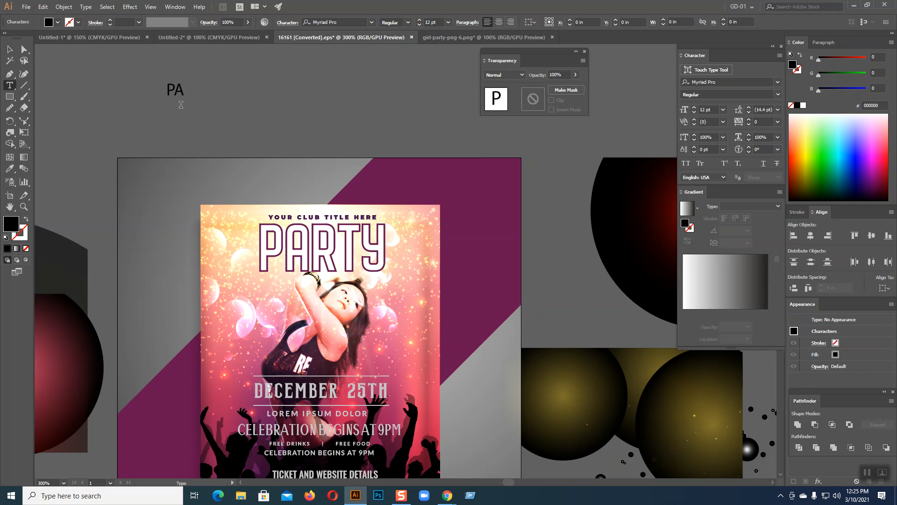
key("BackSpace")
key("BackSpace")
key("BackSpace")
key("BackSpace")
key("BackSpace")
type("pa")
key("BackSpace")
type("Party Night")
left_click(9, 49)
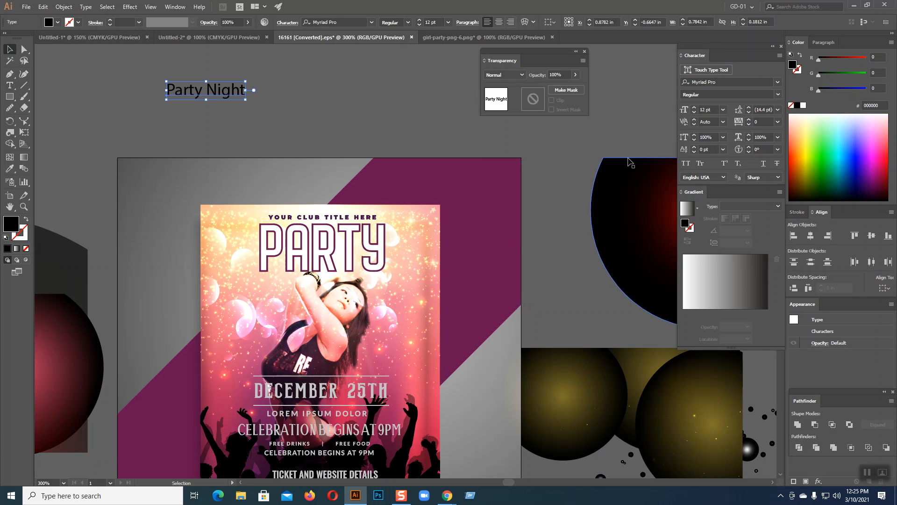
Set the Party Night text in the Agradian Demo font and enlarge it to about 34.3 pt above the artboard.
left_click(778, 82)
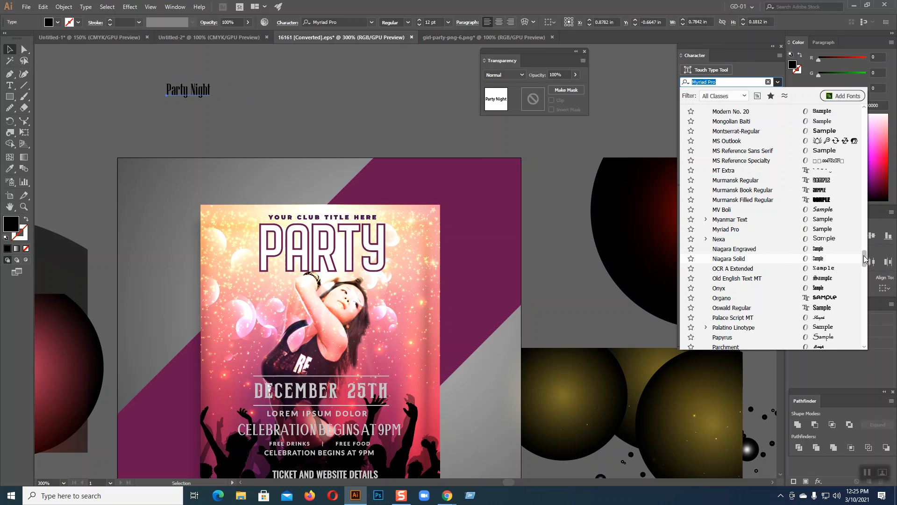
left_click_drag(865, 260, 864, 112)
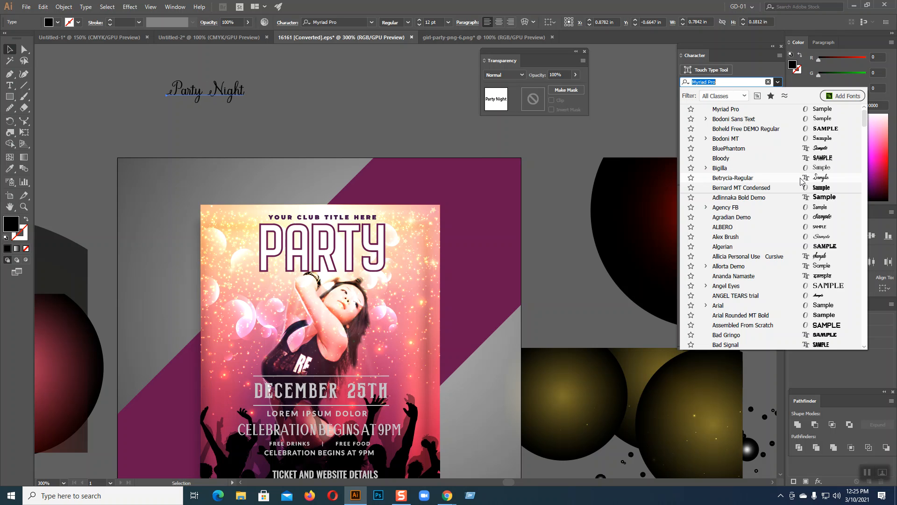
left_click(731, 217)
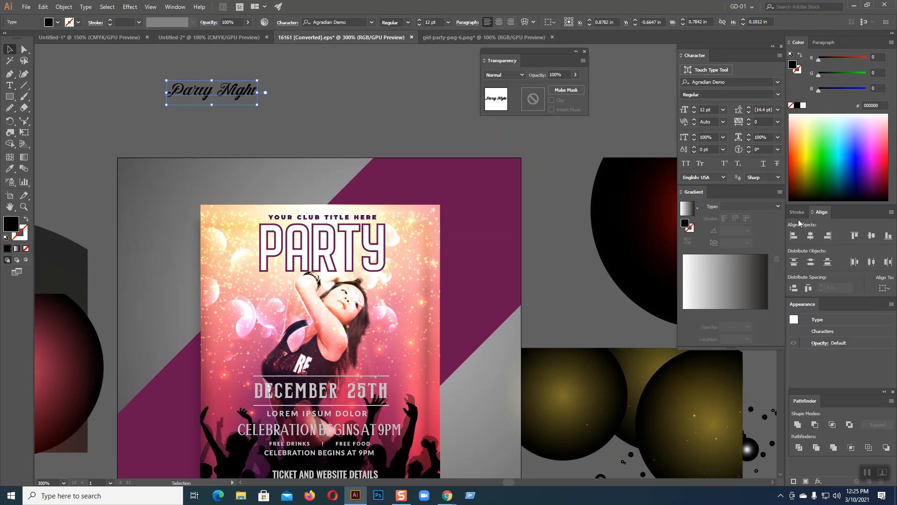
left_click_drag(260, 108, 344, 140)
left_click_drag(299, 107, 363, 114)
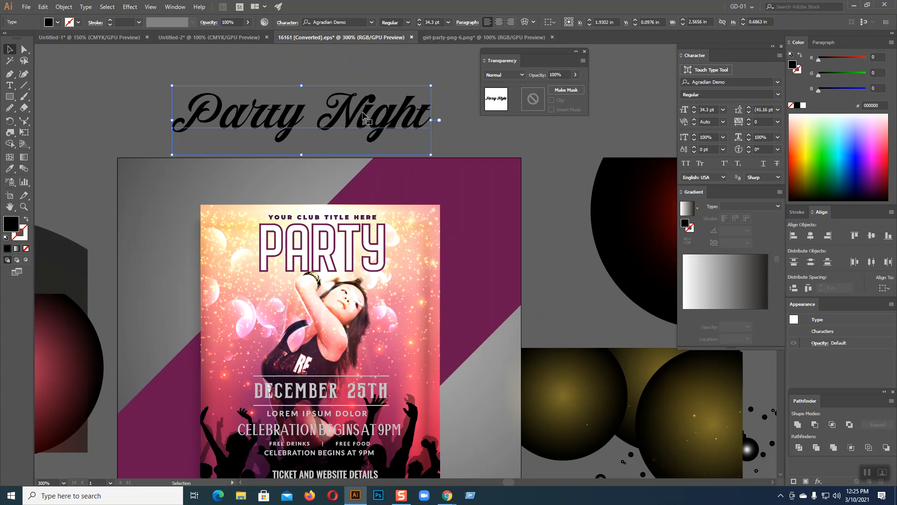
Move the PARTY title to the empty area above the artboard and place the Party Night text over the poster's top.
left_click(354, 248)
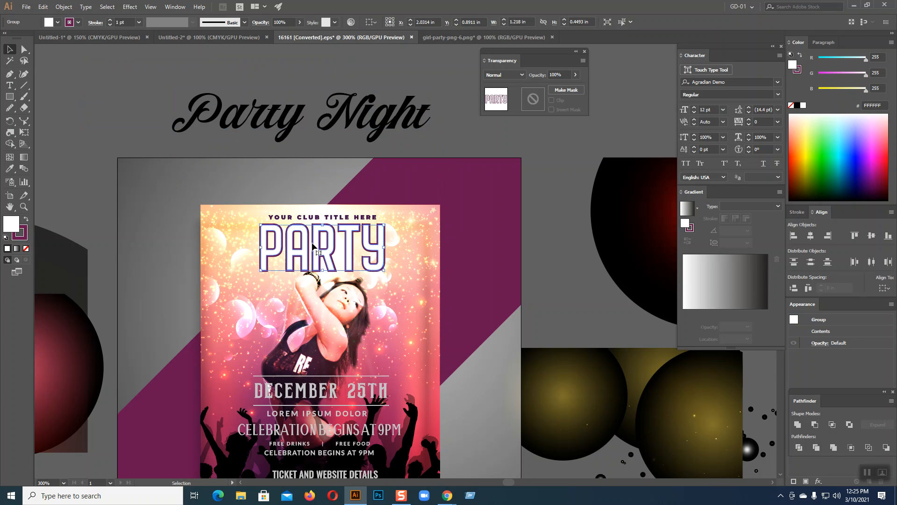
left_click_drag(311, 247, 129, 76)
left_click_drag(277, 123, 313, 248)
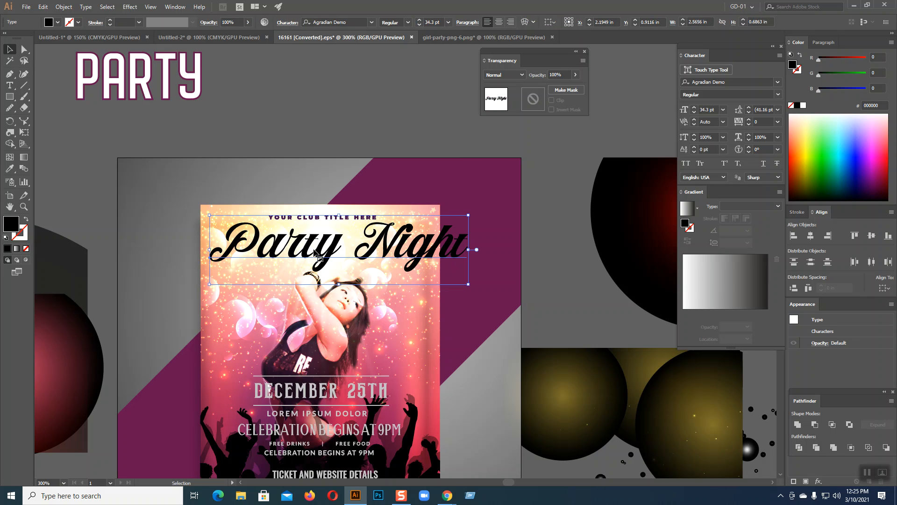
Break the Party Night text into two lines before "Night" and remove two leading spaces from the second line.
left_click(9, 85)
left_click(363, 248)
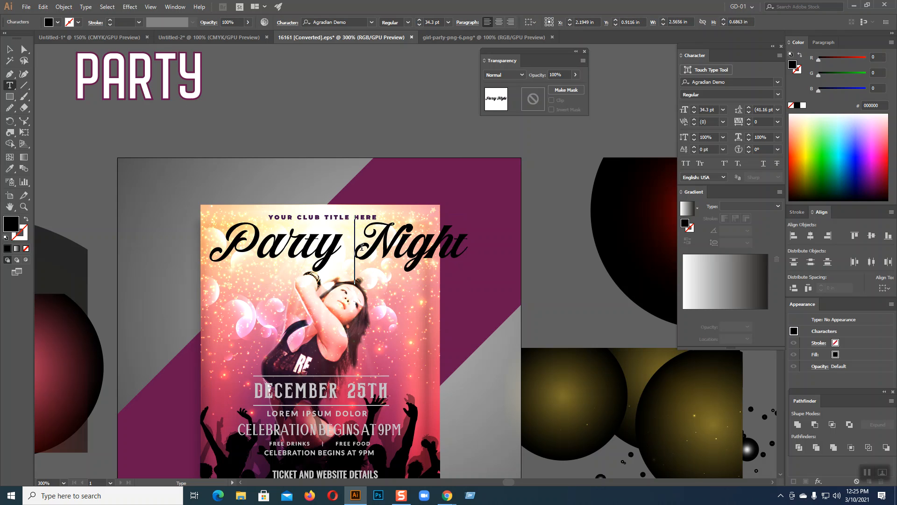
key("Return")
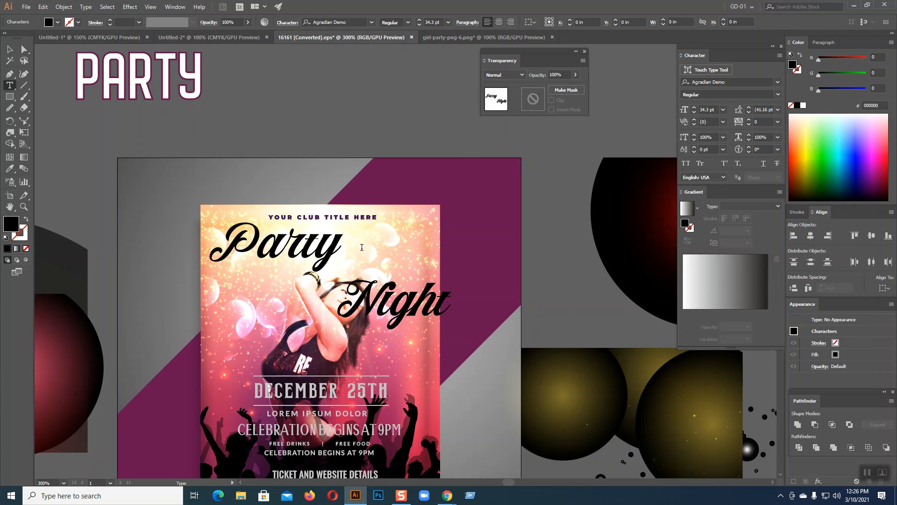
key("BackSpace")
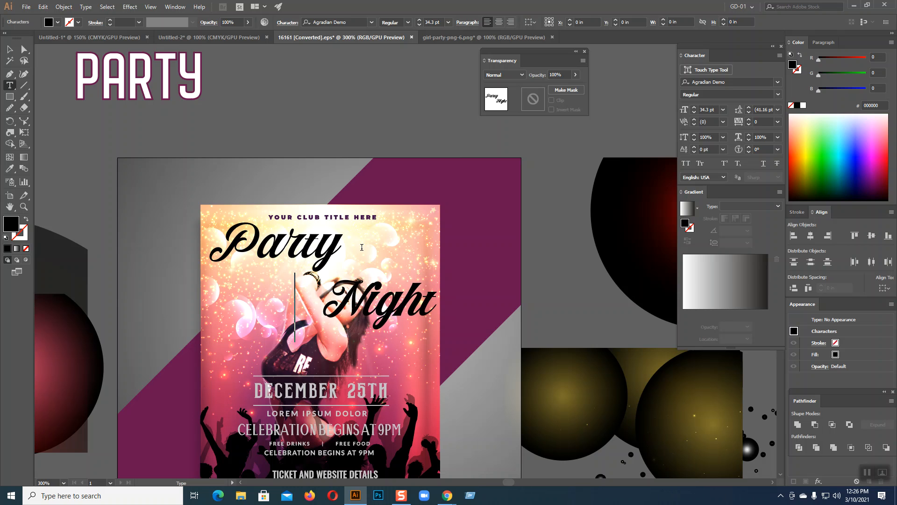
key("BackSpace")
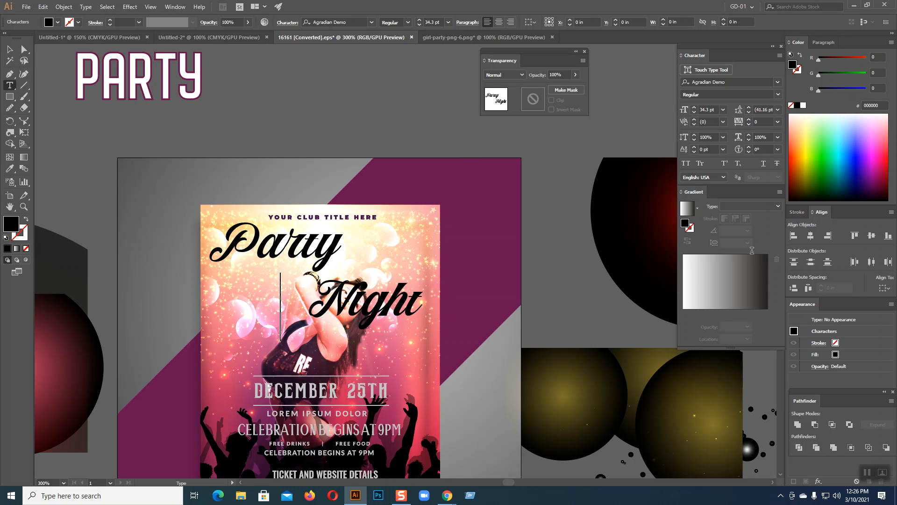
Tighten the two-line Party Night text's leading to 28 pt.
left_click(749, 112)
key("Escape")
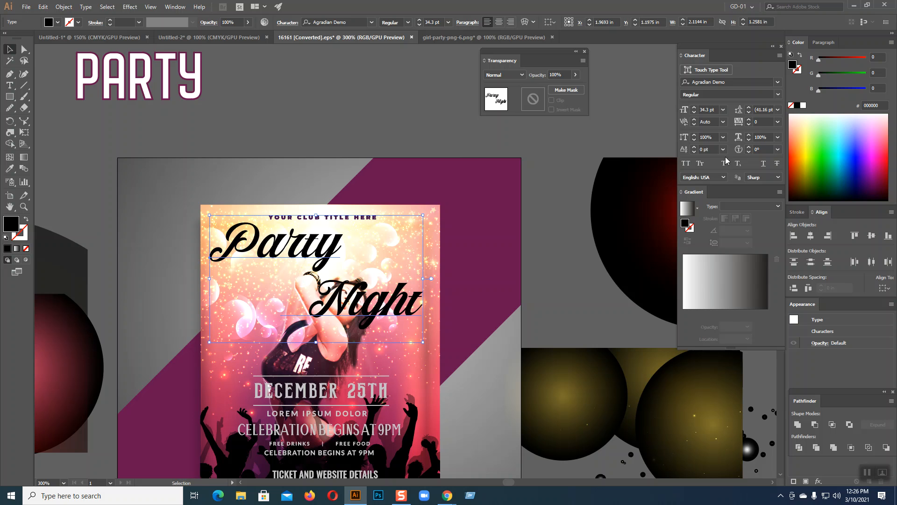
left_click(749, 113)
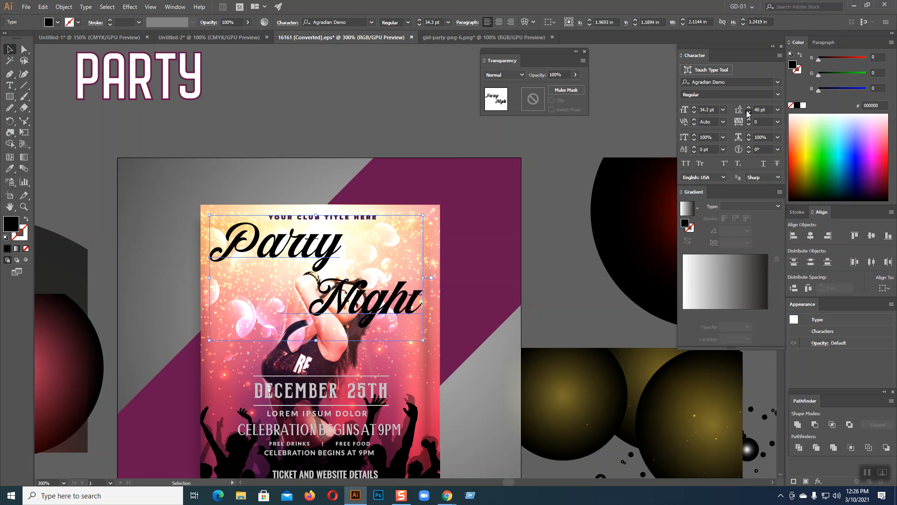
left_click(749, 112)
left_click(749, 113)
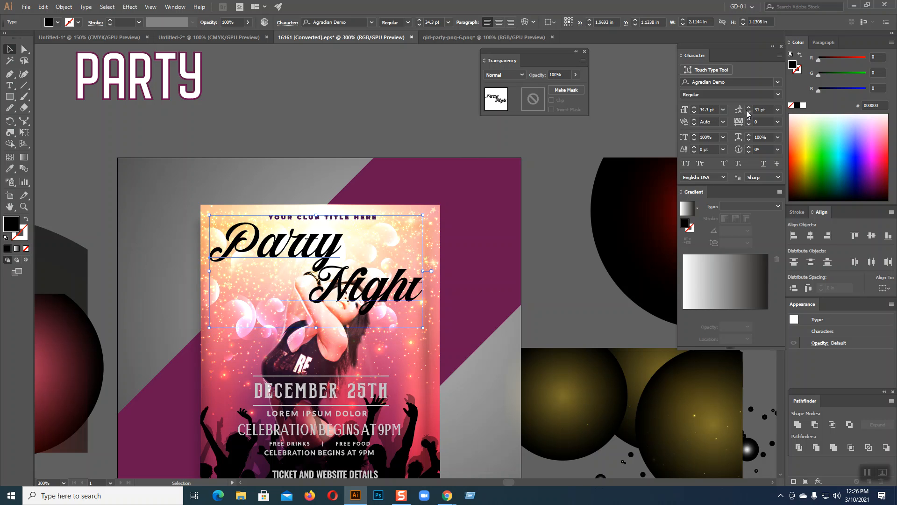
left_click(749, 113)
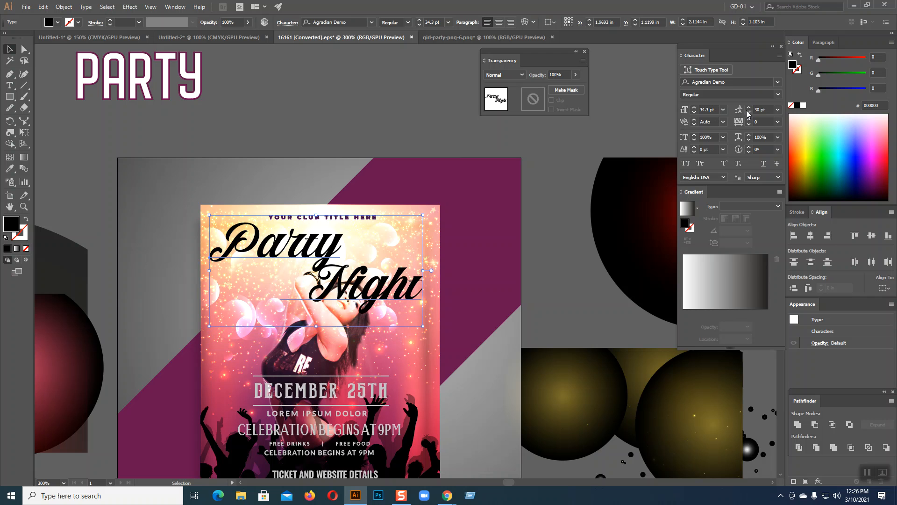
left_click(749, 112)
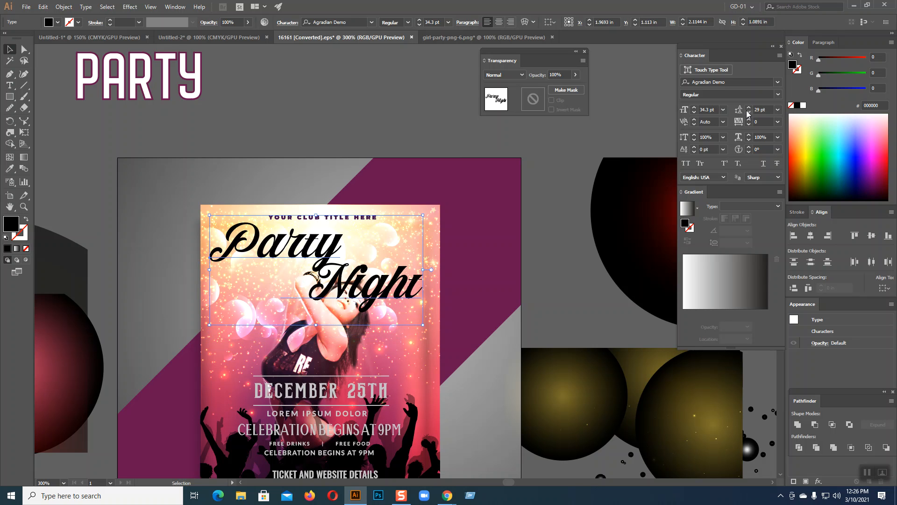
left_click(749, 113)
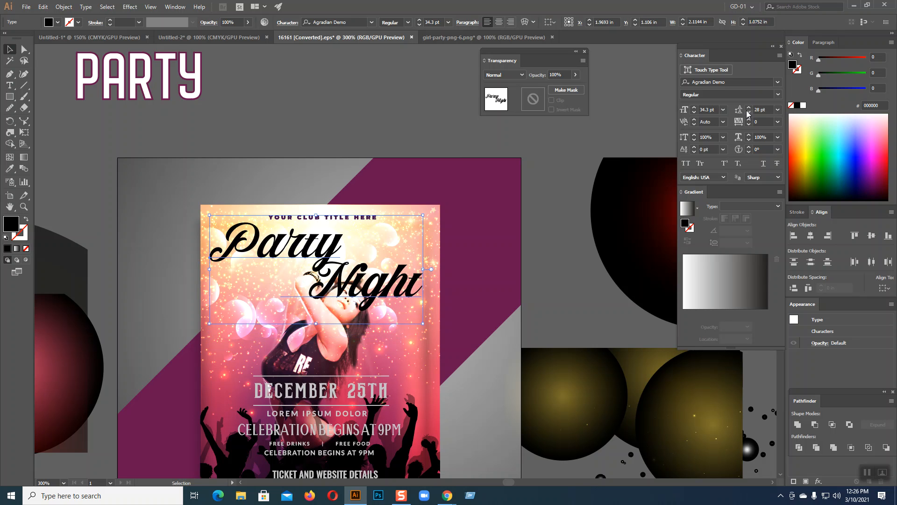
Nudge the Party Night text up about 0.1 in and right about 0.03 in on the poster.
key("Up")
key("Up")
key("Up")
key("Up")
key("Up")
key("Up")
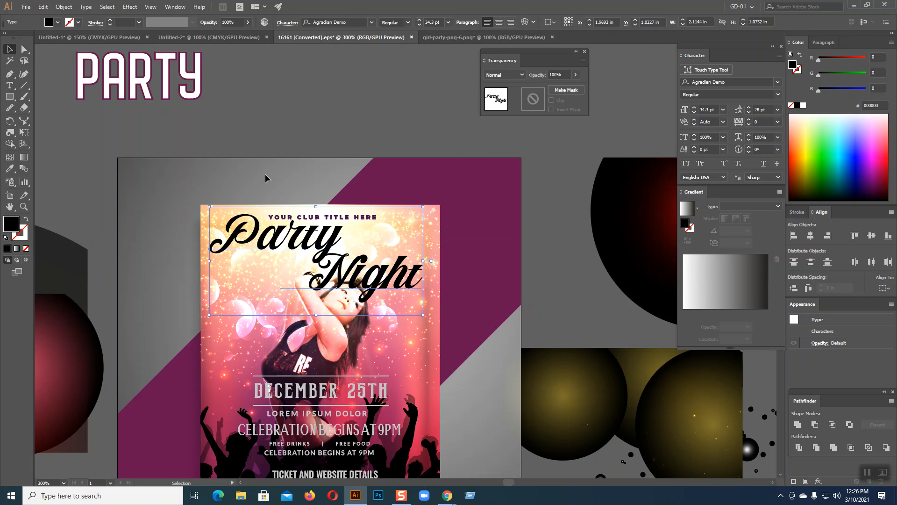
key("Up")
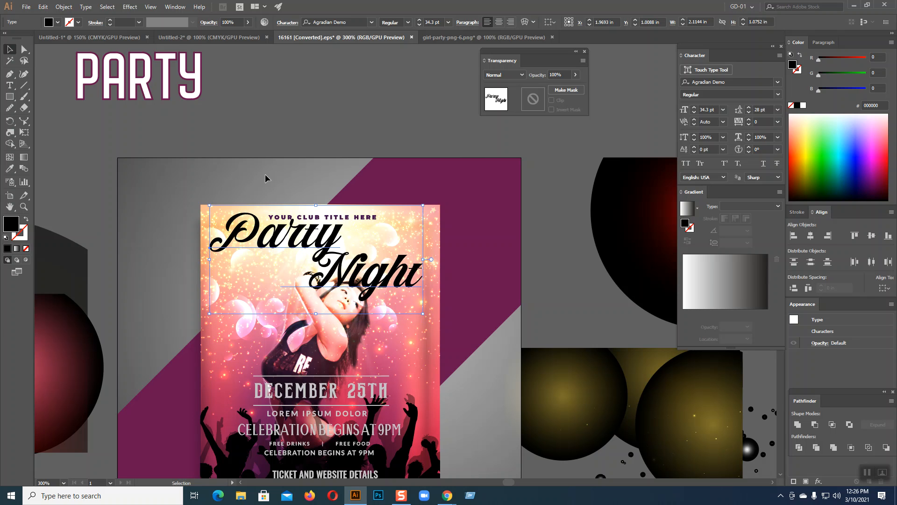
key("Right")
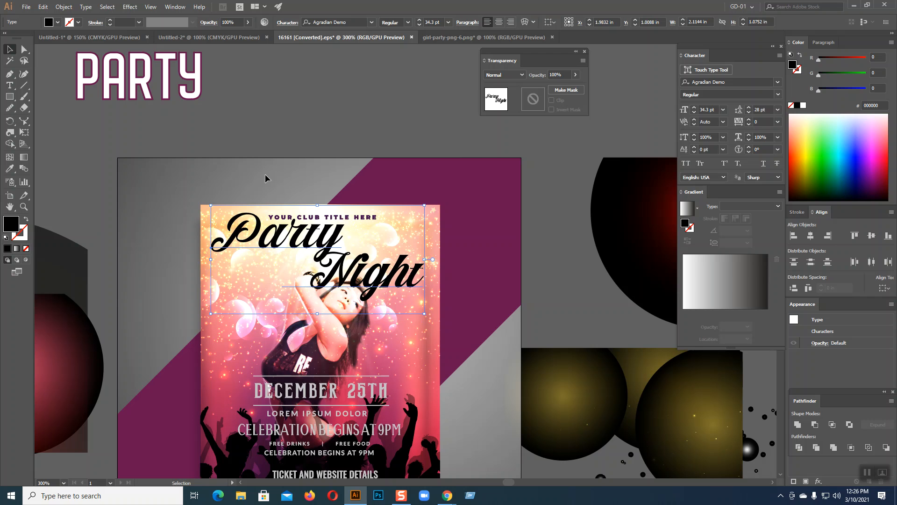
key("Right")
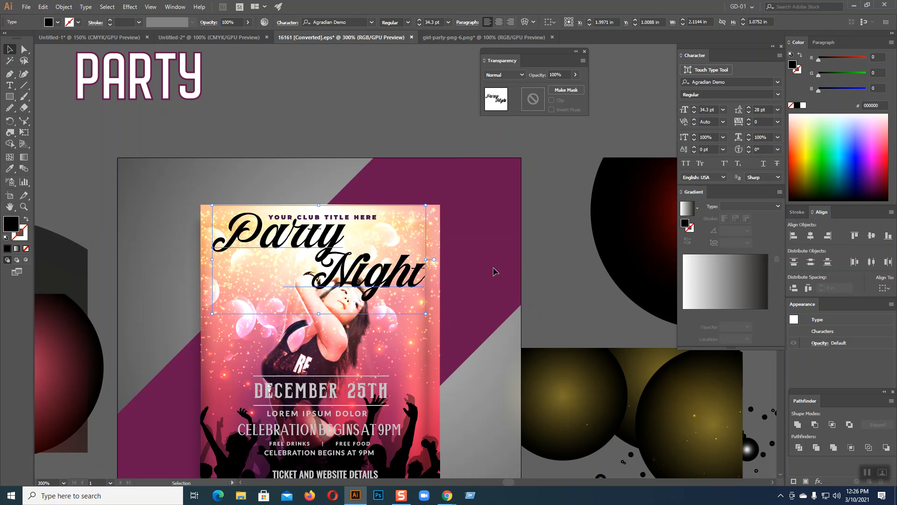
Fill the Party Night text with white (FFFFFF) and outline it in the purple (69124F) sampled from the background's diagonal band.
left_click(803, 106)
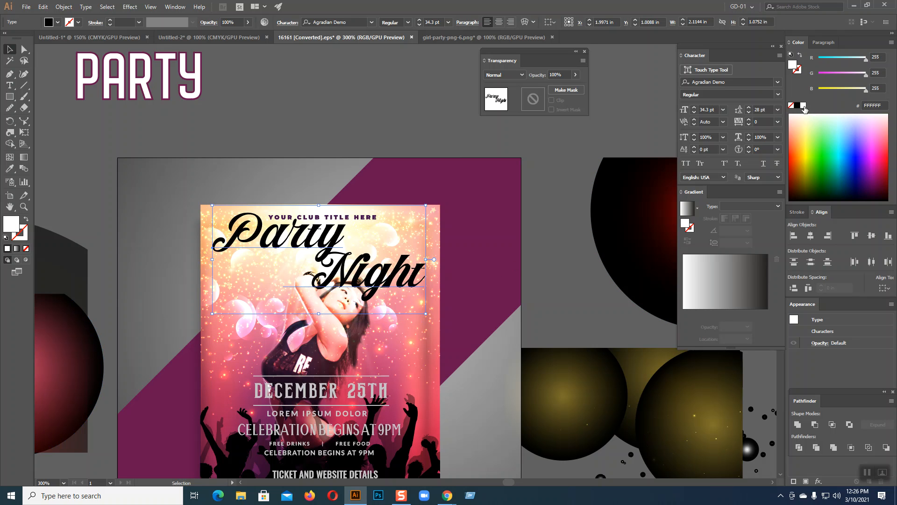
left_click(22, 235)
left_click(9, 169)
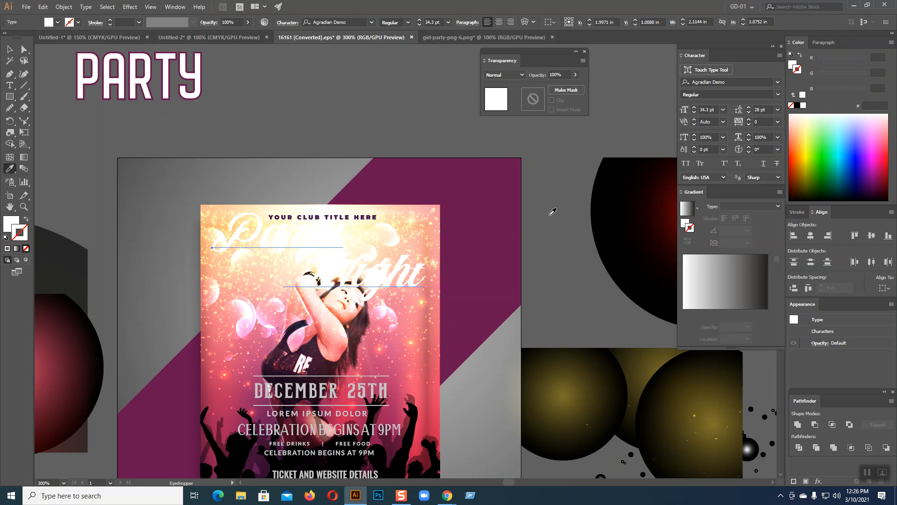
left_click(501, 207, "shift")
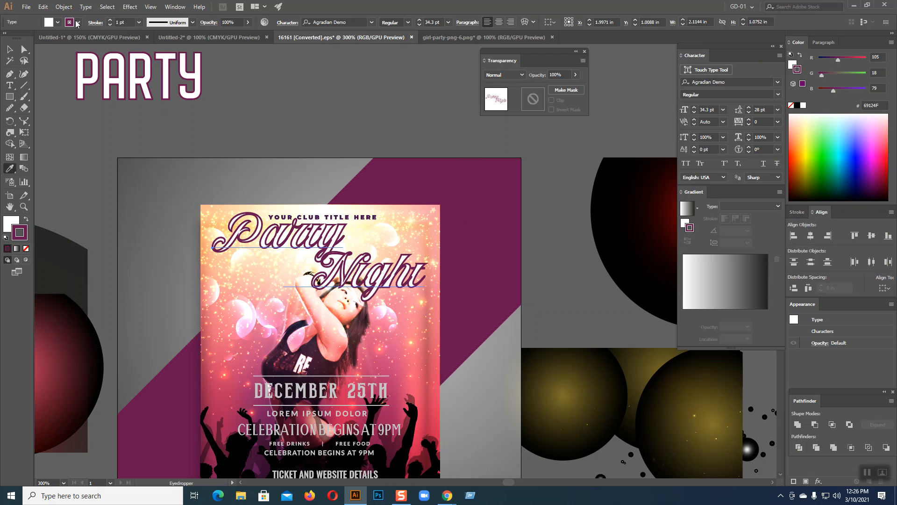
Try to align the Party Night text's stroke to the outside of the letters.
left_click(95, 22)
left_click(58, 71)
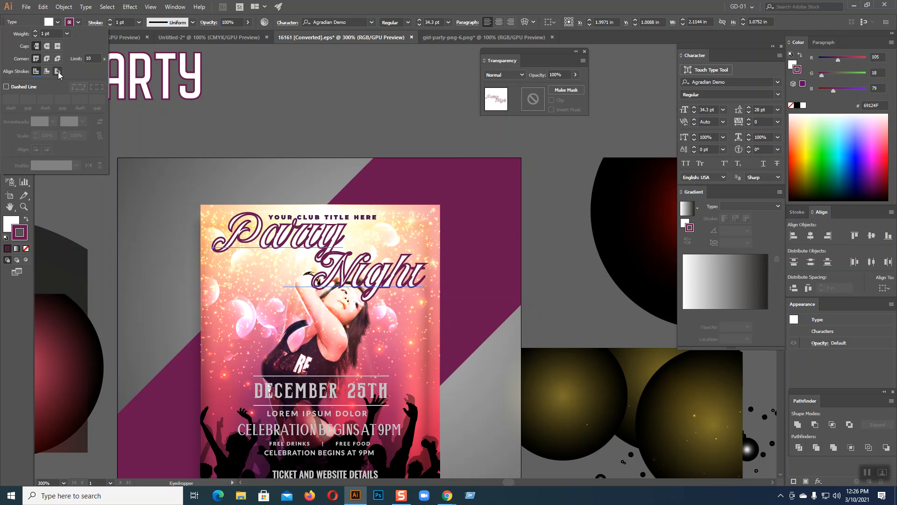
left_click(10, 49)
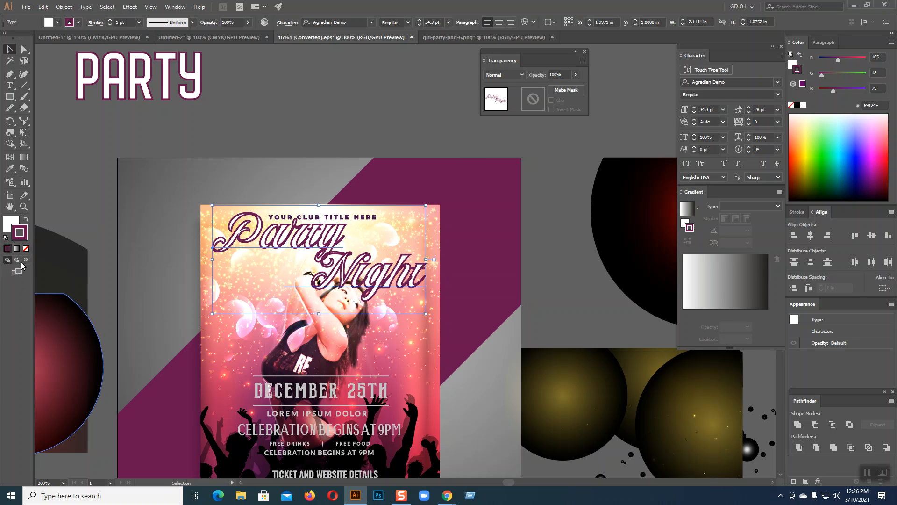
Remove the Party Night text's purple stroke and convert the white text to outlines.
left_click(26, 248)
left_click(11, 223)
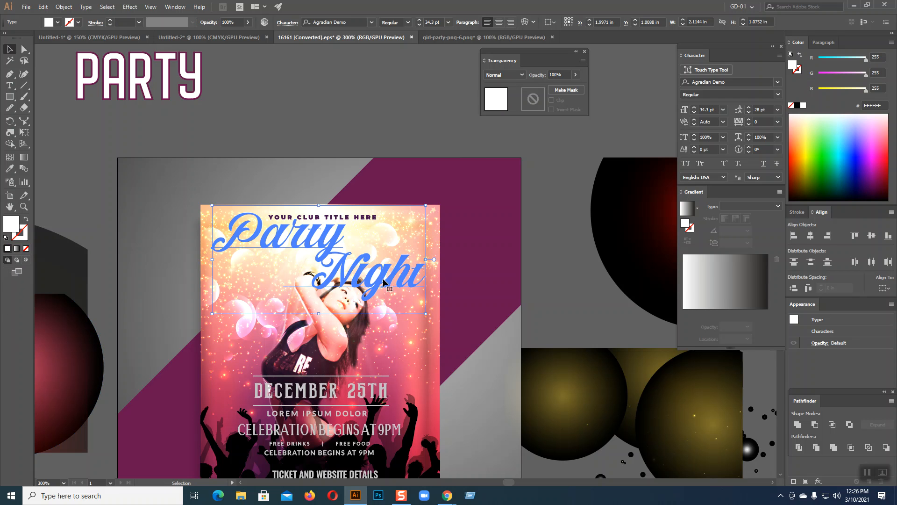
right_click(383, 279)
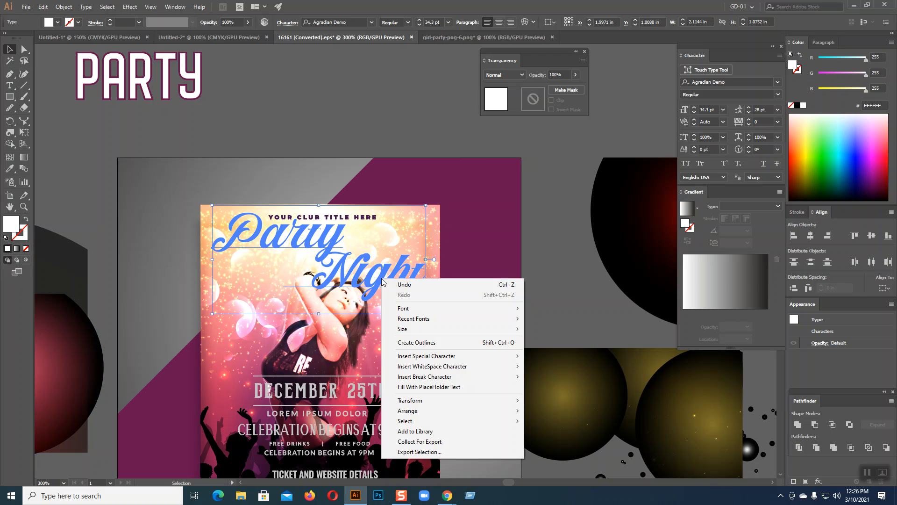
left_click(425, 343)
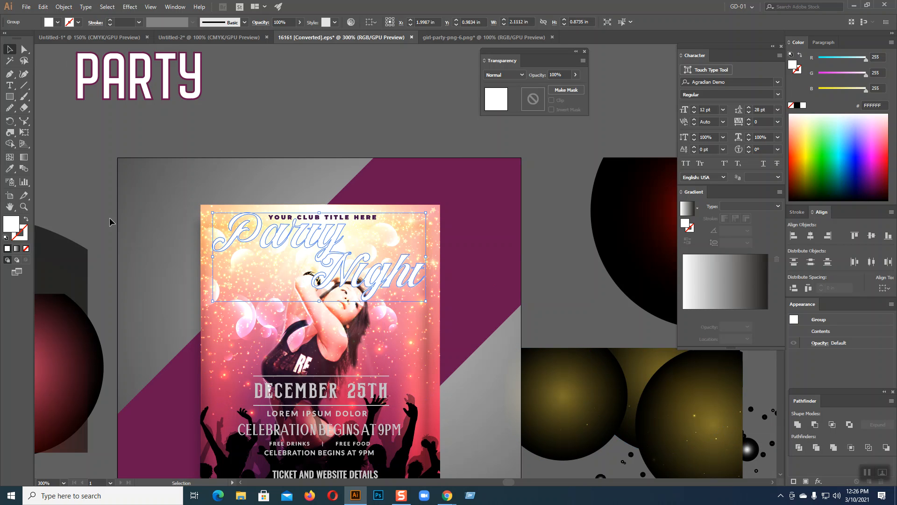
Give the outlined Party Night lettering a purple (69124F) stroke sampled from the background's diagonal band.
left_click(23, 237)
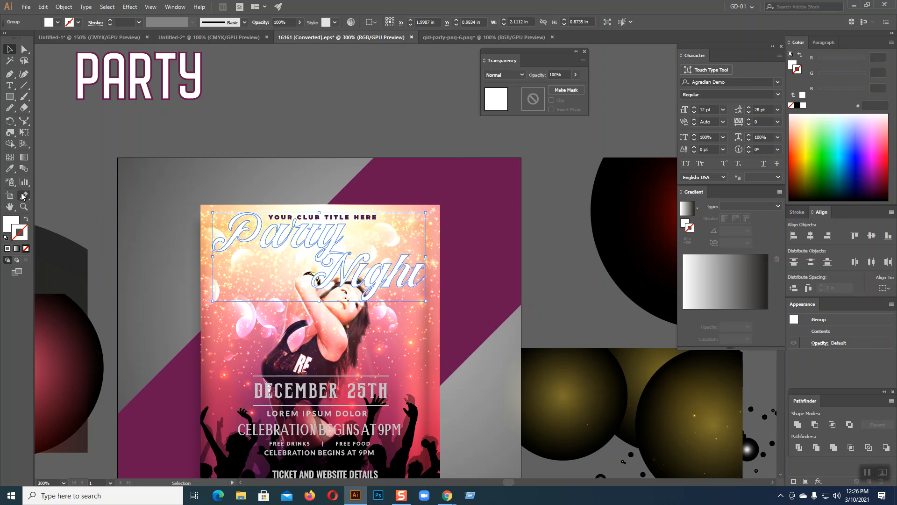
left_click(10, 168)
left_click(511, 198)
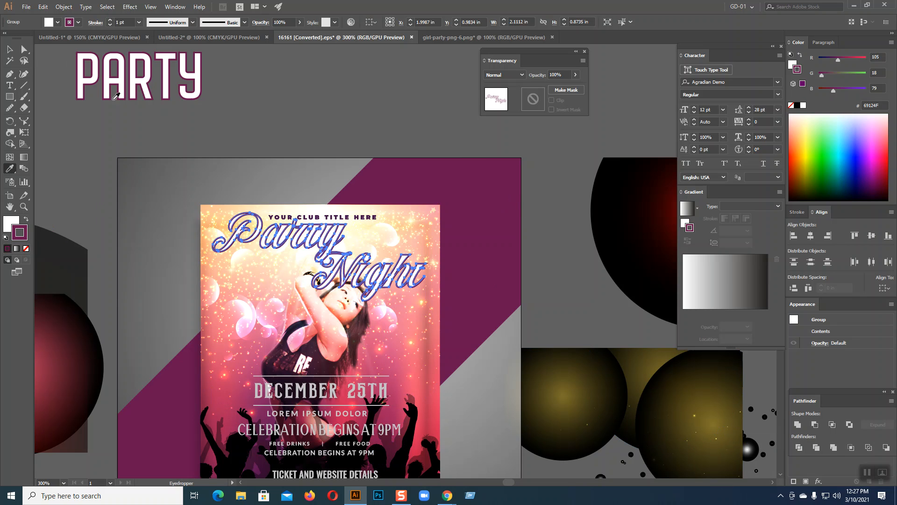
Set the Party Night lettering's stroke to 0.75 pt, align it to the outside, and deselect the lettering.
left_click(111, 24)
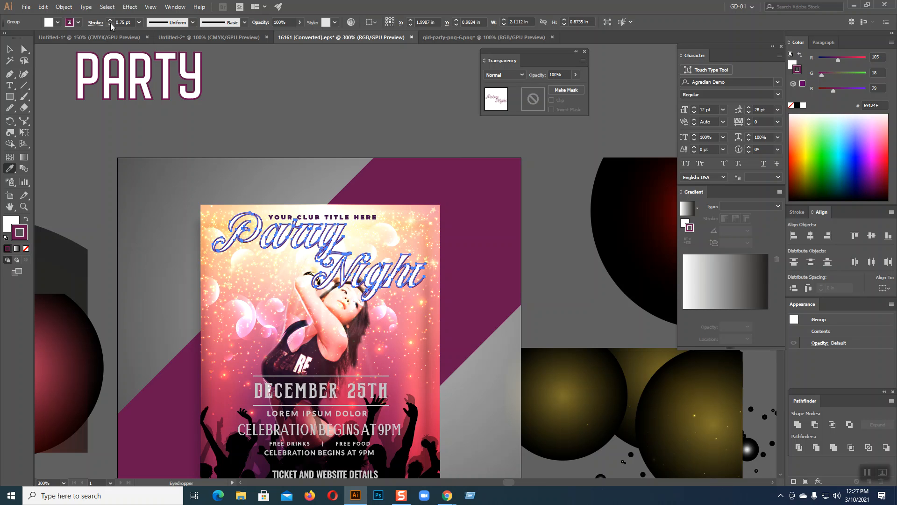
left_click(86, 22)
left_click(58, 72)
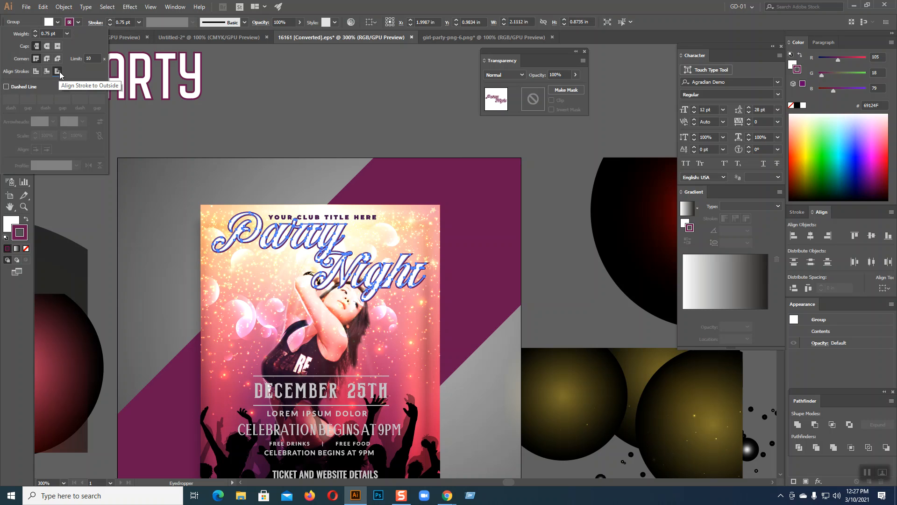
left_click(10, 49)
left_click(274, 123)
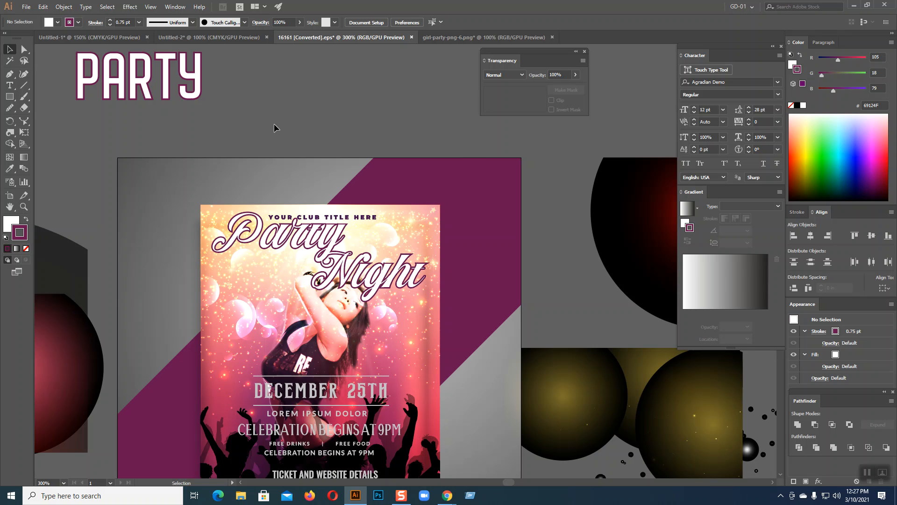
Move the Party Night lettering above the artboard and put the PARTY title back on the poster beneath the club title line.
left_click_drag(385, 274, 400, 114)
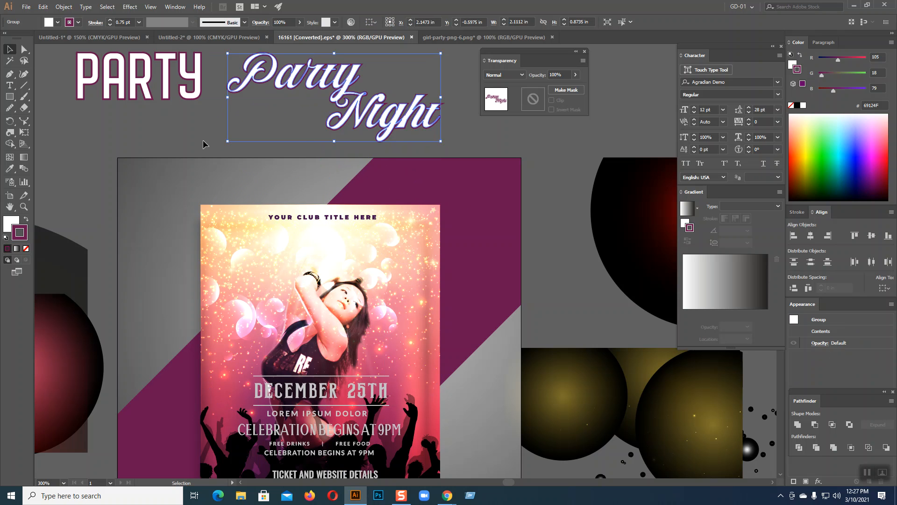
left_click_drag(166, 85, 302, 257)
left_click(184, 106)
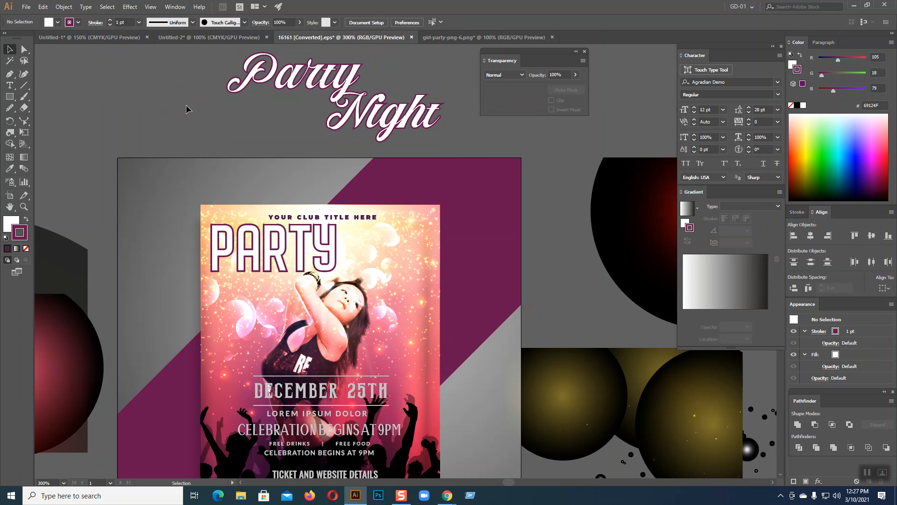
Switch to Chrome, open the Freelancer site, and log in with the saved account credentials and the Remember me option.
key("alt+Tab")
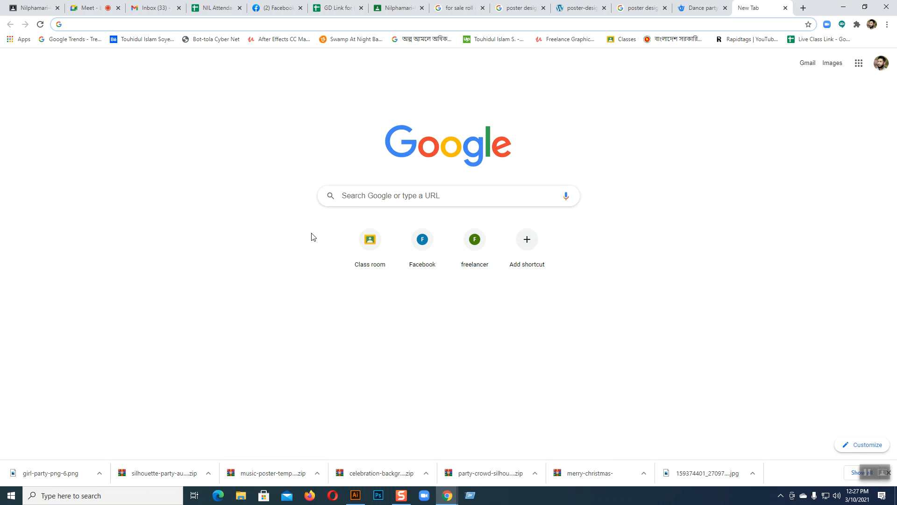
left_click(353, 194)
left_click(473, 114)
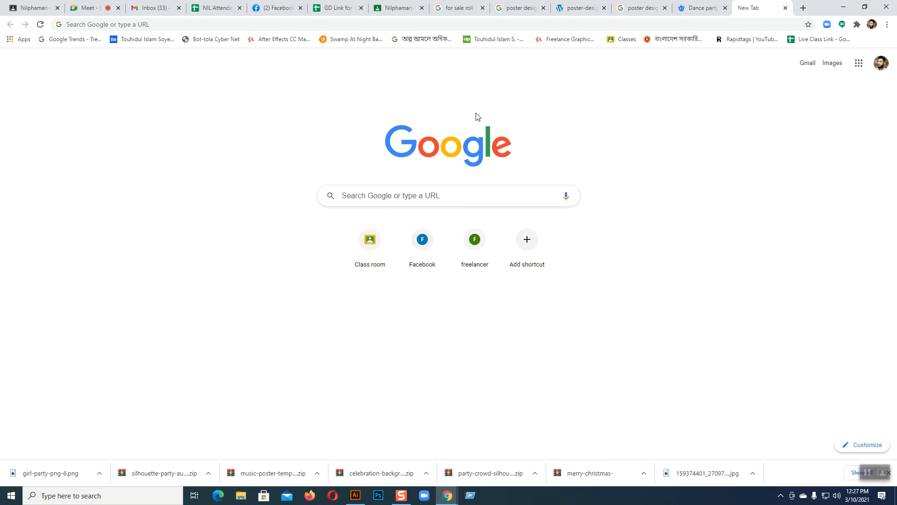
left_click(481, 252)
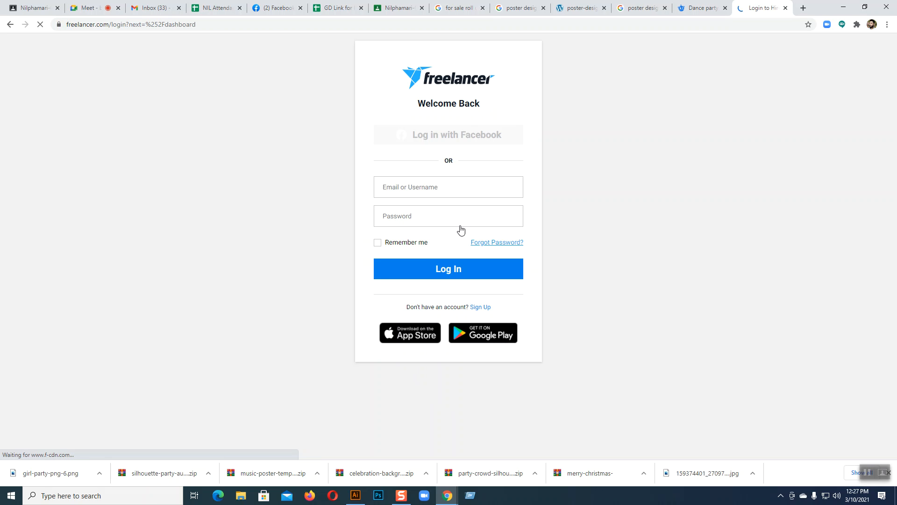
left_click(378, 242)
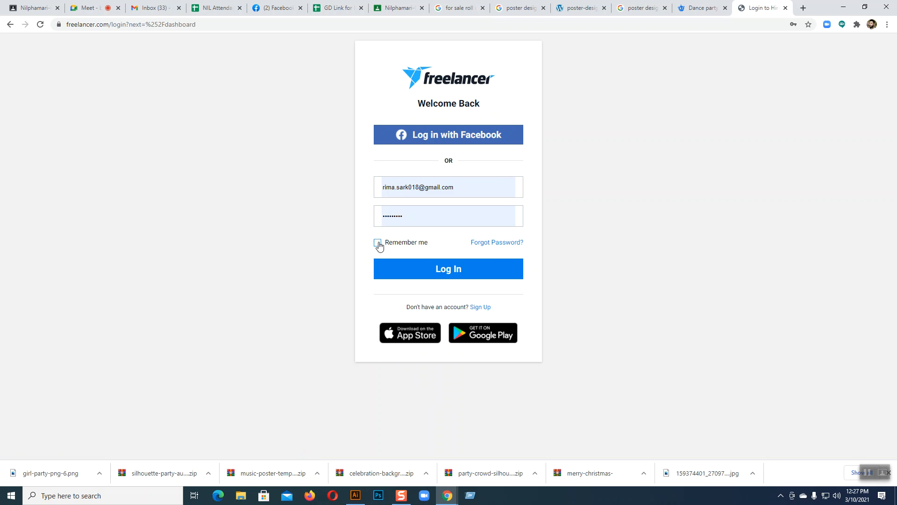
left_click(407, 270)
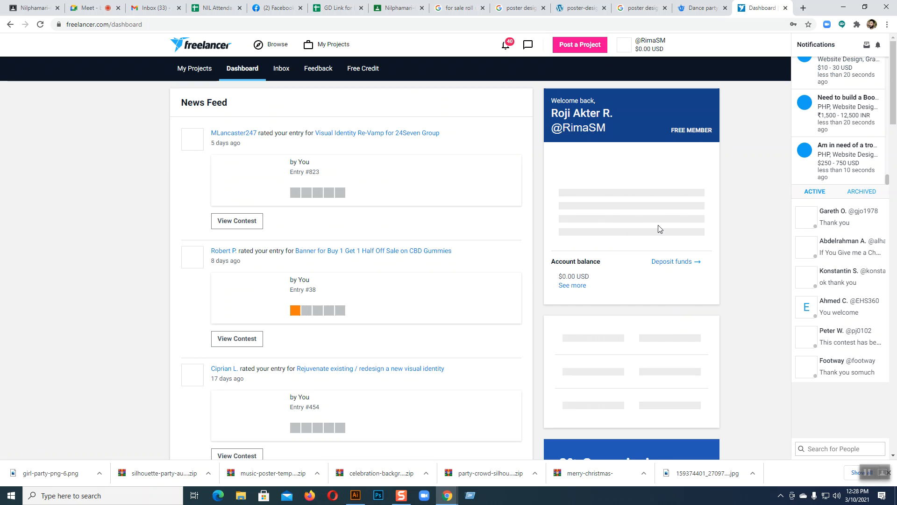
Browse the Freelancer contests and search them for "Poster design".
left_click(280, 45)
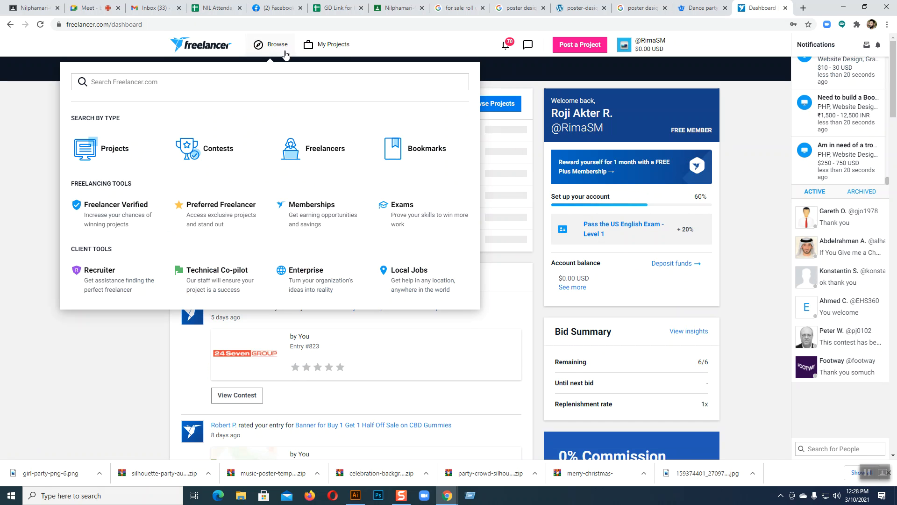
left_click(210, 146)
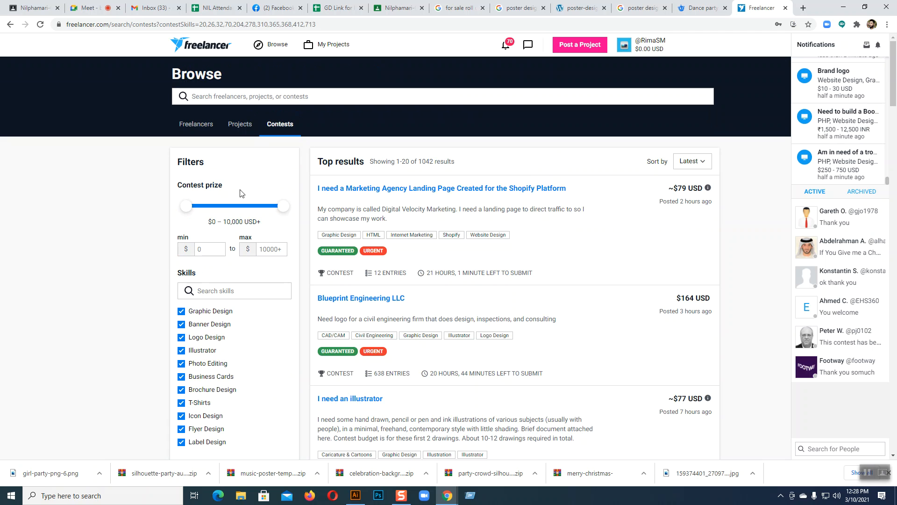
scroll(241, 194, "down", 8)
scroll(241, 194, "up", 8)
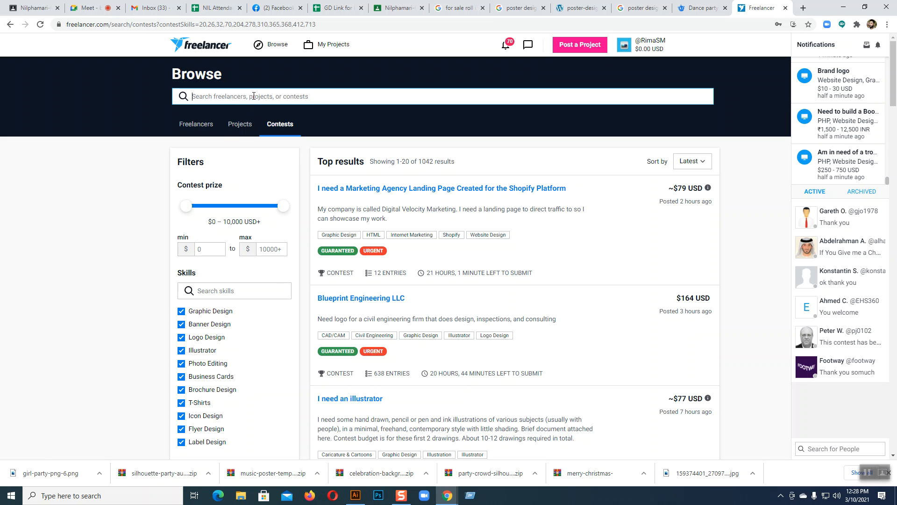
type("Poster design")
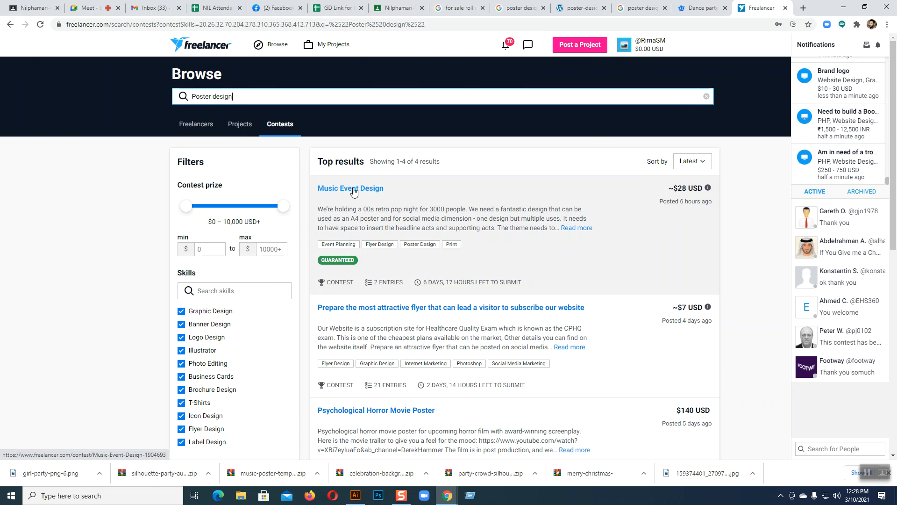
Open the "Music Event Design" and "Get a design" contests from the search results in separate browser tabs.
middle_click(367, 188)
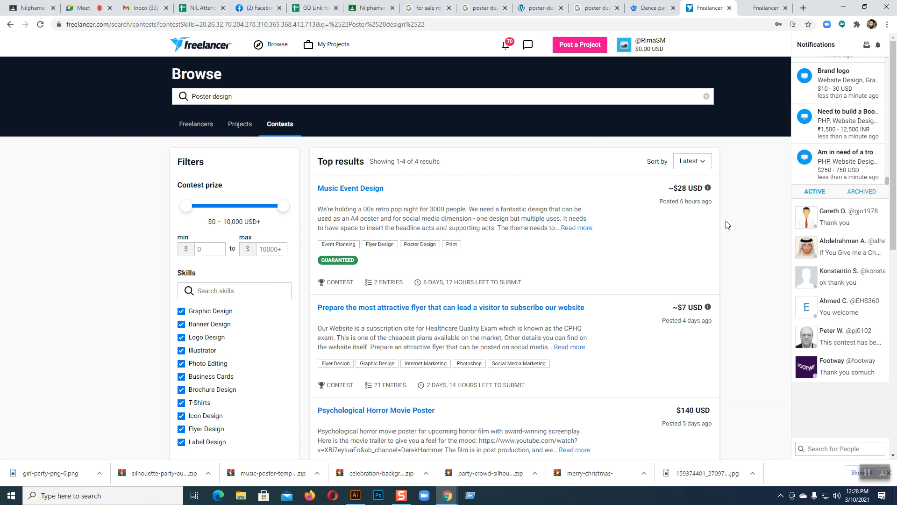
scroll(742, 227, "down", 3)
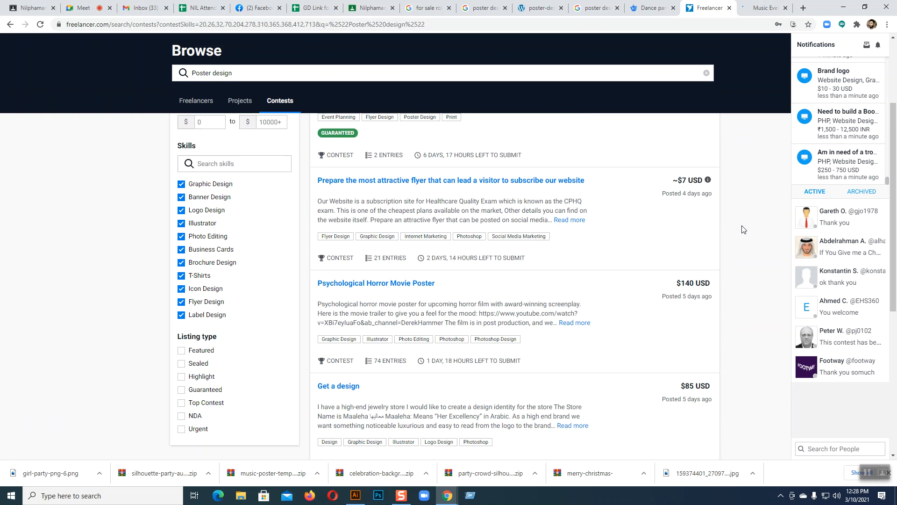
scroll(742, 229, "down", 1)
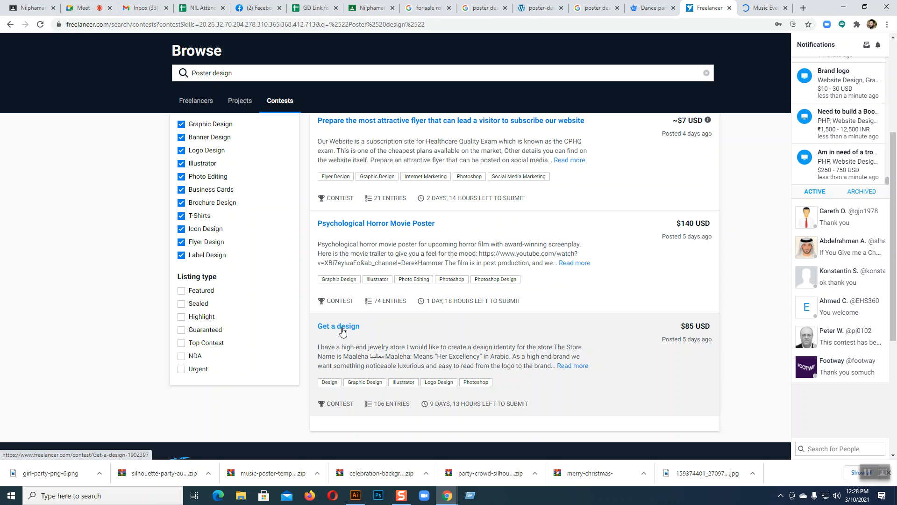
middle_click(342, 327)
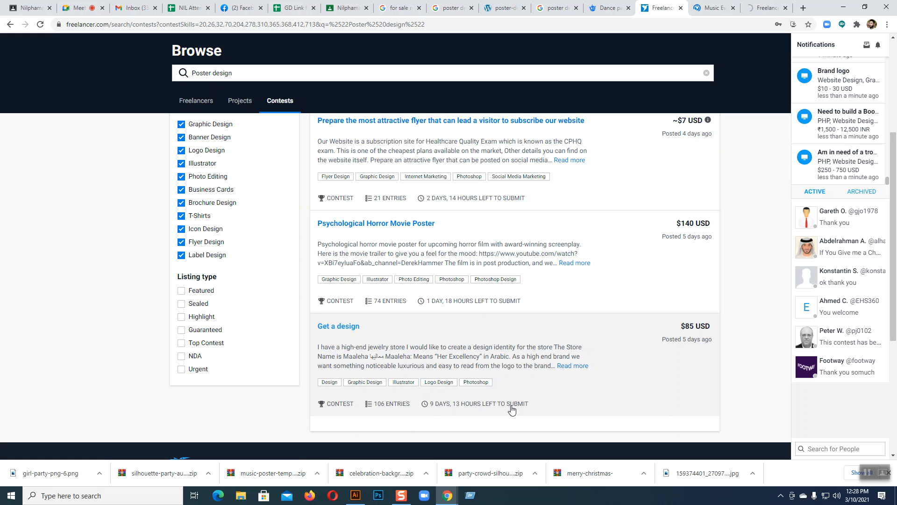
scroll(654, 315, "up", 4)
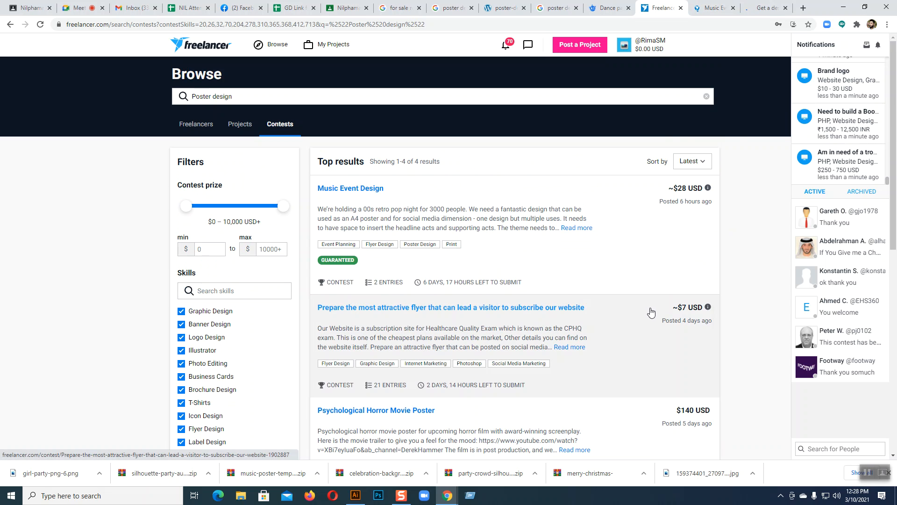
Show the entries of the Music Event Design contest and open entry #2 at full size.
left_click(703, 8)
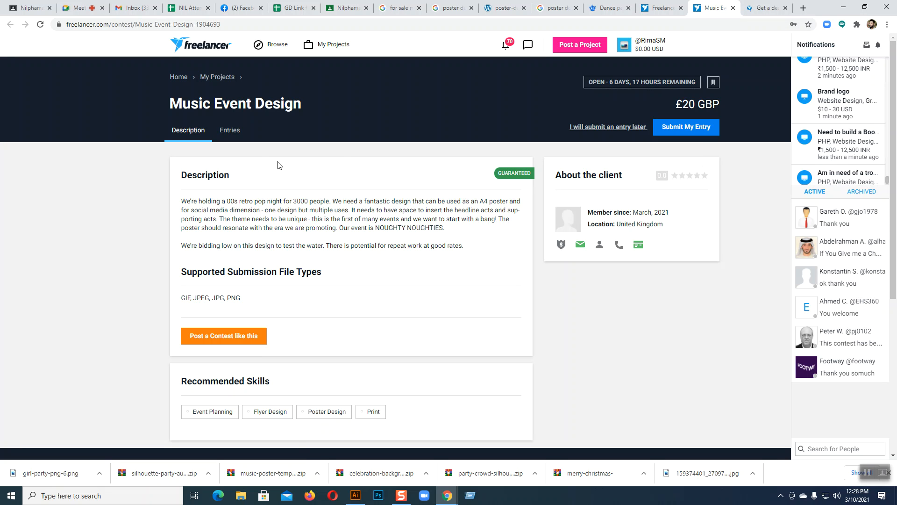
left_click(227, 129)
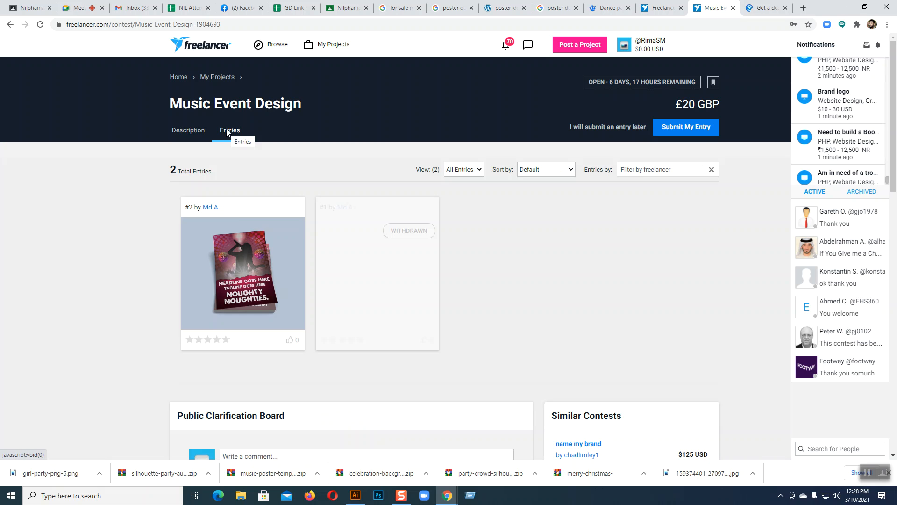
left_click(244, 264)
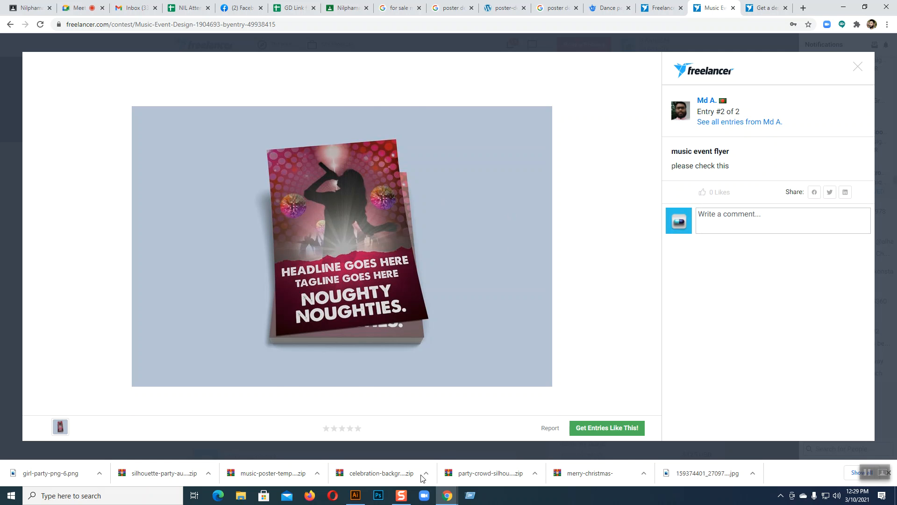
Switch to Illustrator, select the dancer image and view the whole poster for comparison, and return to the contest entry in Chrome.
left_click(355, 495)
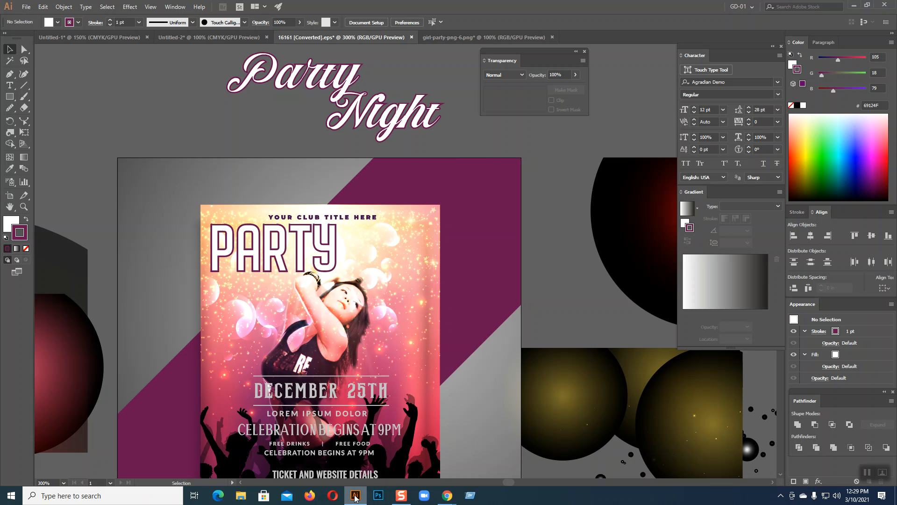
left_click(326, 318)
scroll(326, 318, "down", 3)
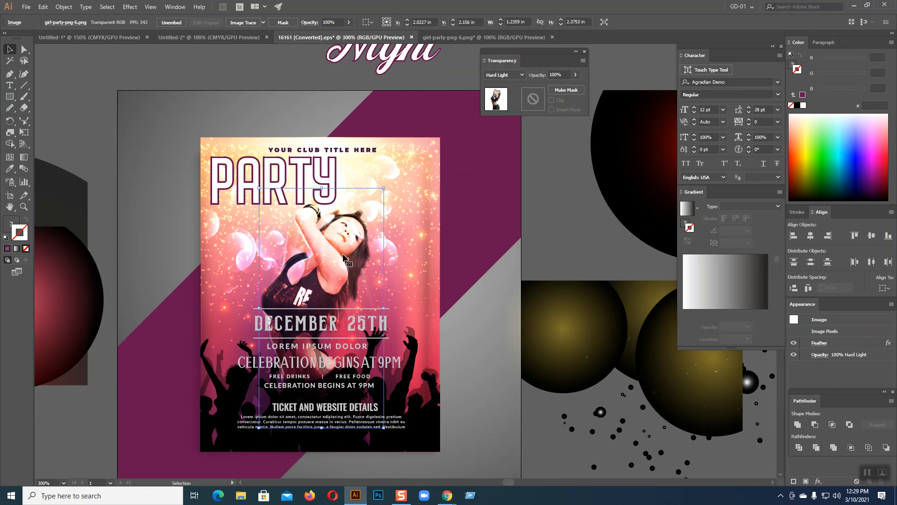
mouse_move(449, 499)
left_click(401, 460)
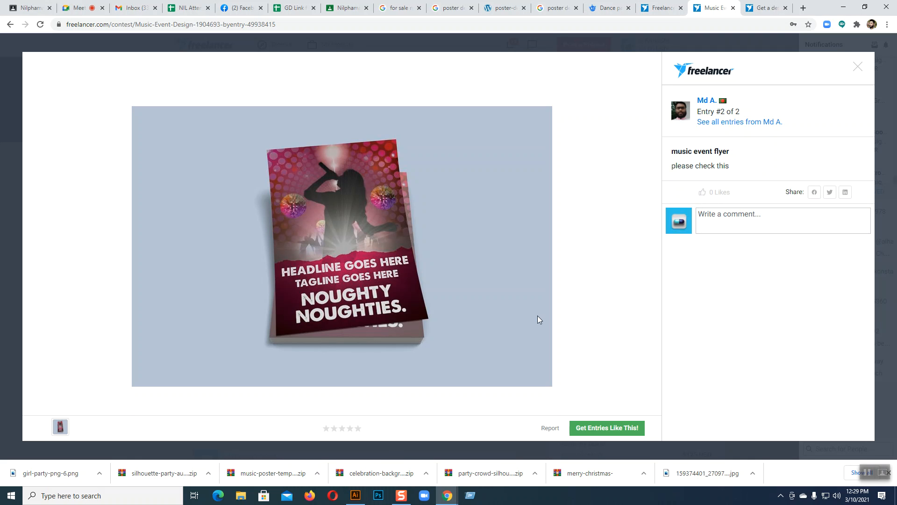
Close the entry preview and highlight the event name NOUGHTY NOUGHTIES in the Music Event Design contest's description.
left_click(859, 68)
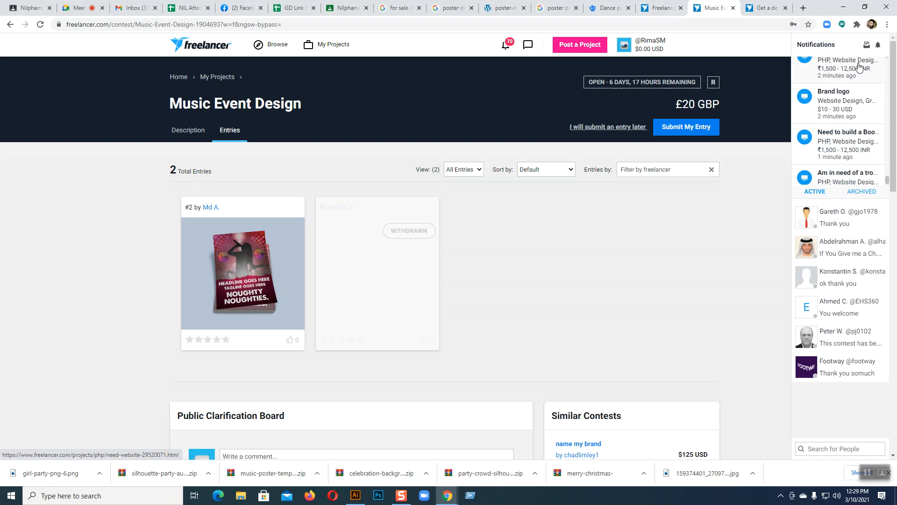
left_click(188, 133)
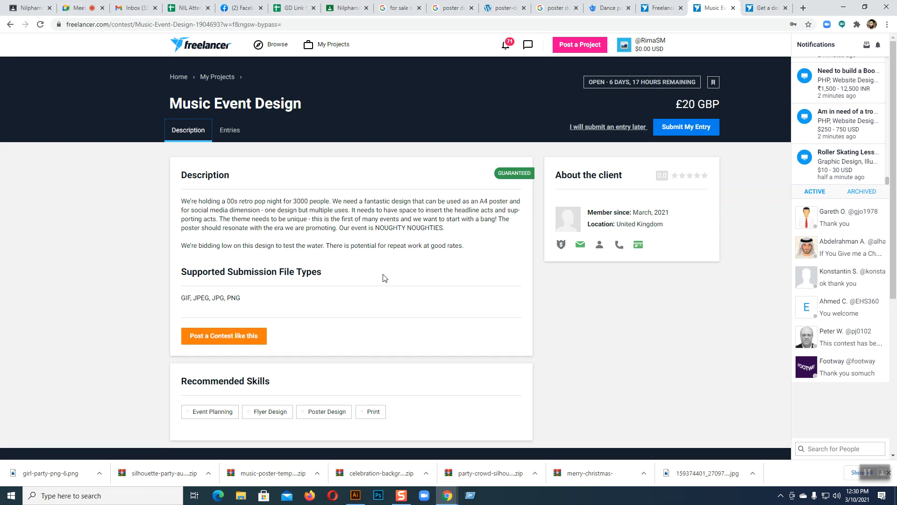
left_click_drag(374, 228, 448, 230)
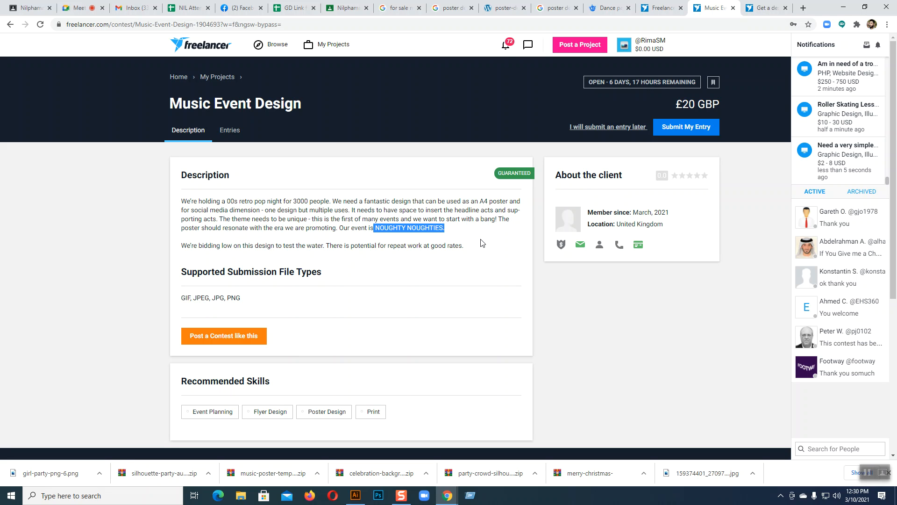
Switch to Illustrator, deselect the dancer image to examine the club poster against the brief, and return to Chrome.
left_click(356, 495)
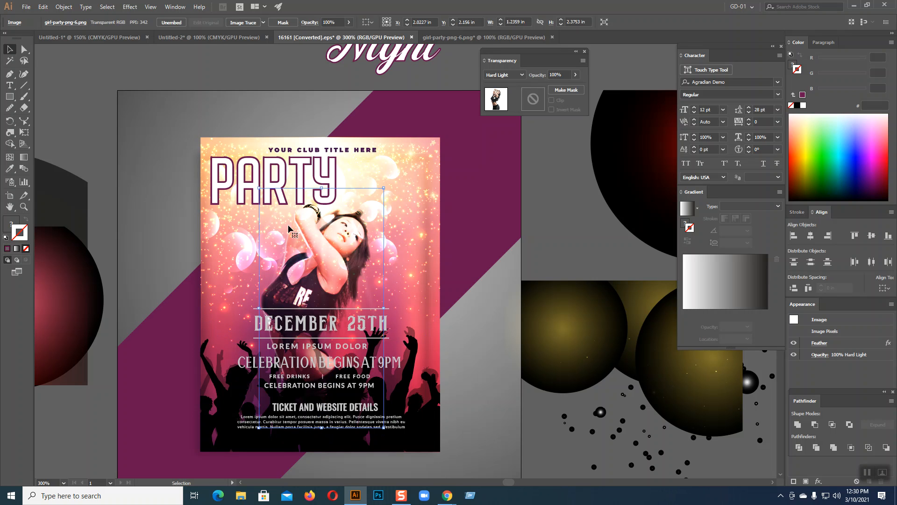
left_click(480, 315)
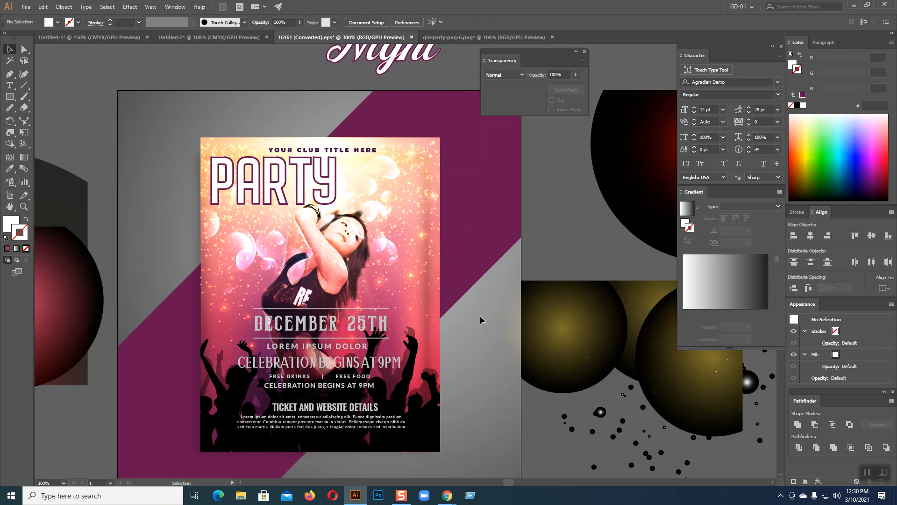
mouse_move(447, 496)
left_click(422, 470)
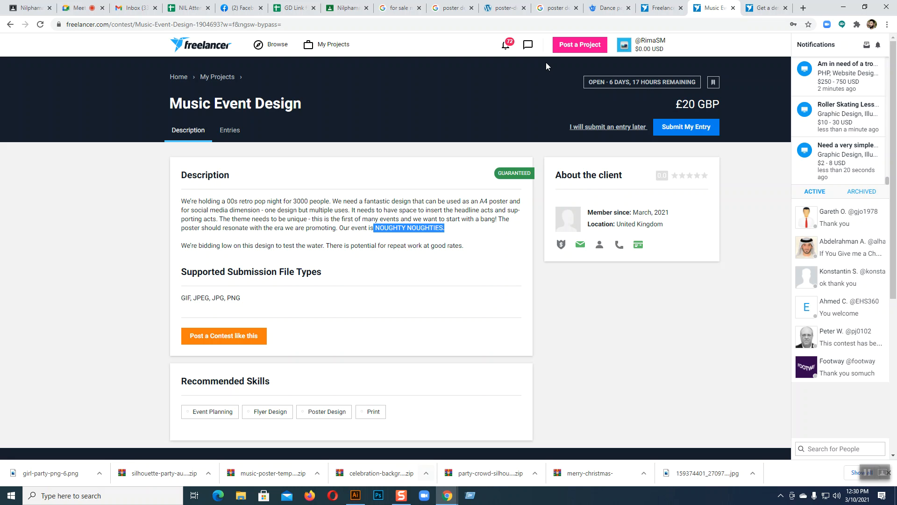
Review the description and the submitted entries of the "Get a design" contest.
left_click(766, 7)
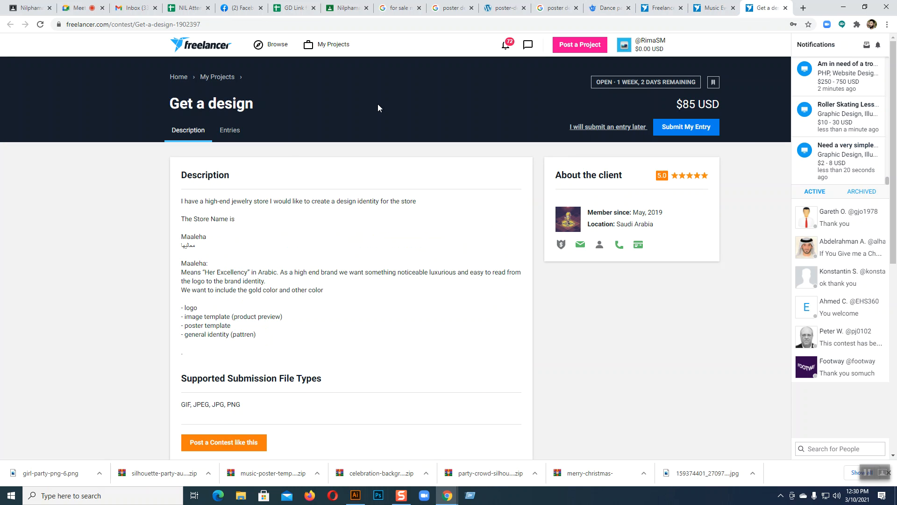
left_click(230, 130)
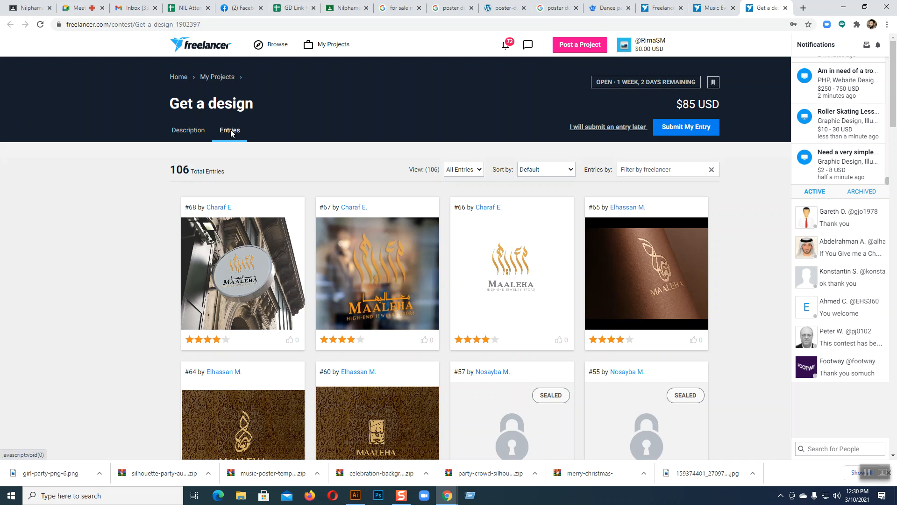
left_click(188, 136)
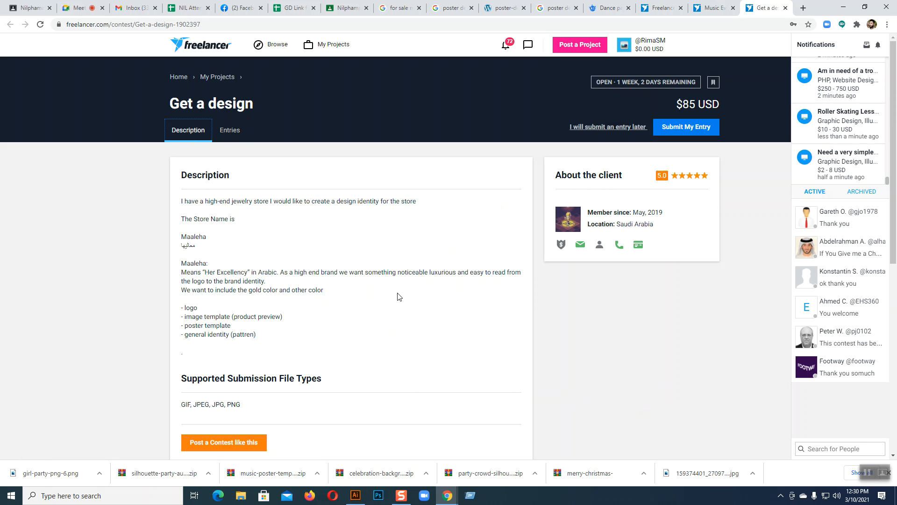
left_click(233, 130)
Return to the Music Event Design contest, view its entry #2 again, and close the preview.
left_click(712, 8)
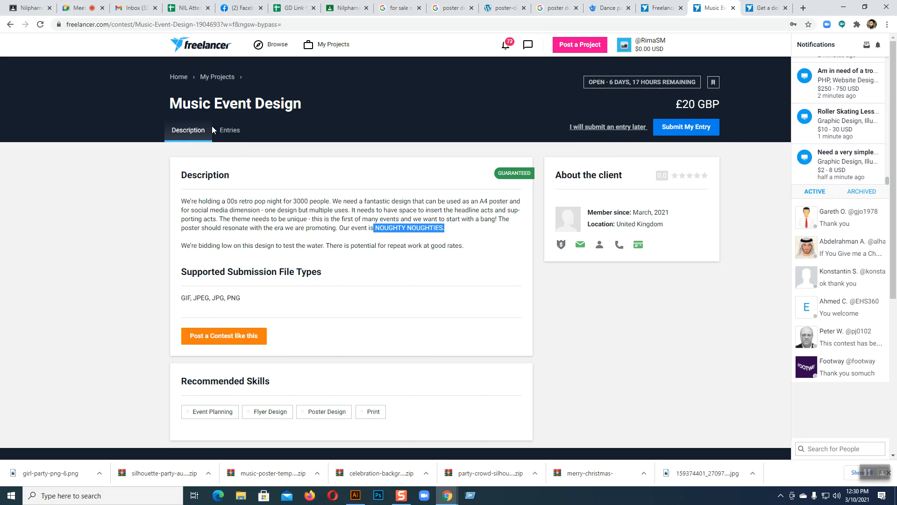
left_click(228, 129)
left_click(267, 252)
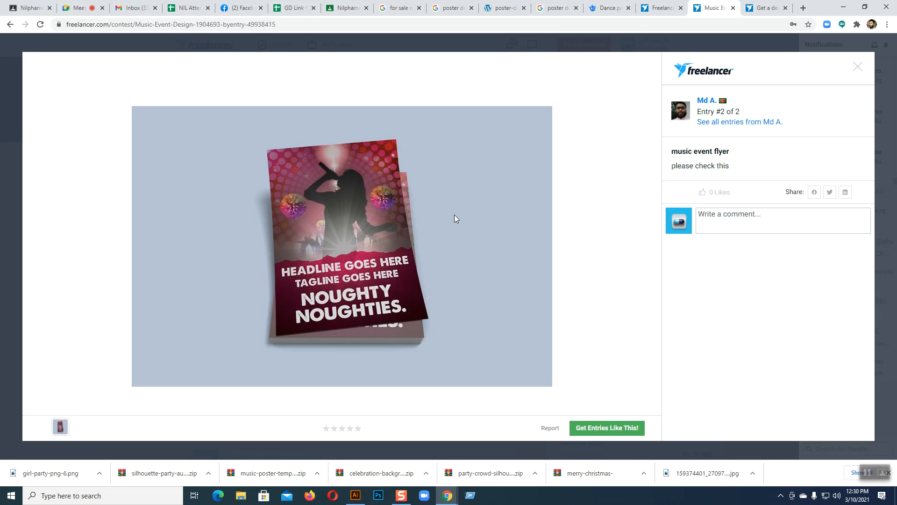
left_click(857, 67)
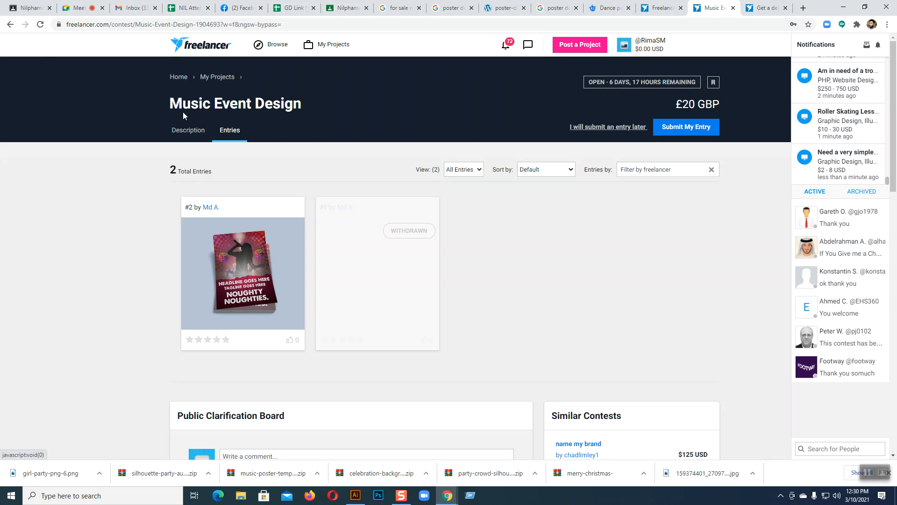
Copy "Music Event" from the contest title and search Google images in a new tab for "music event banner".
left_click_drag(173, 102, 253, 101)
key("ctrl+c")
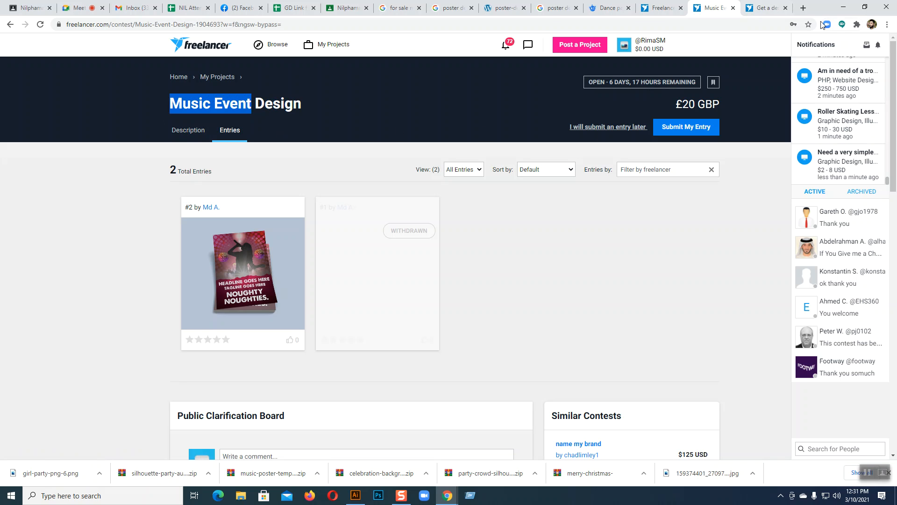
left_click(803, 8)
left_click(402, 196)
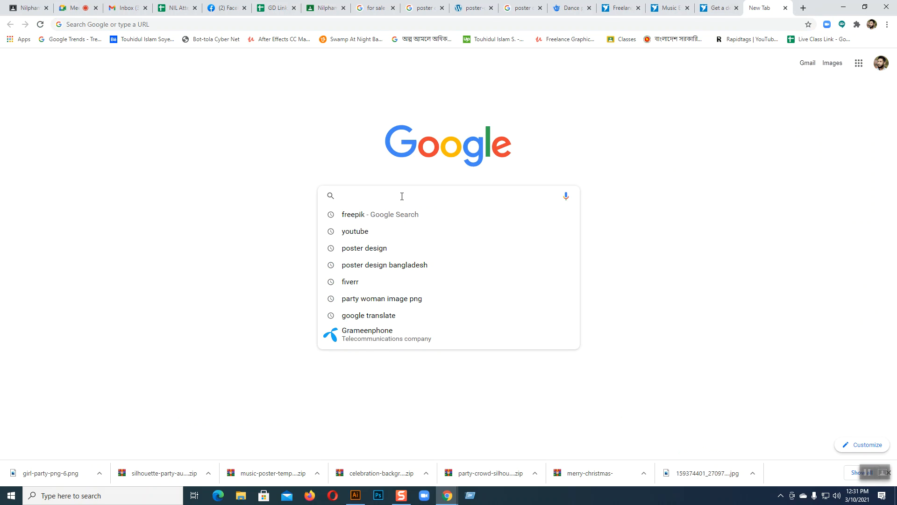
key("ctrl+v")
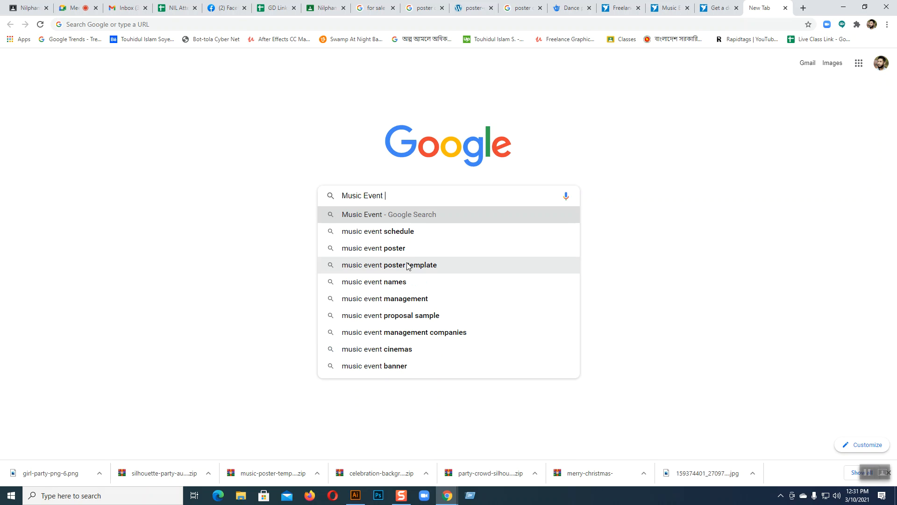
left_click(371, 366)
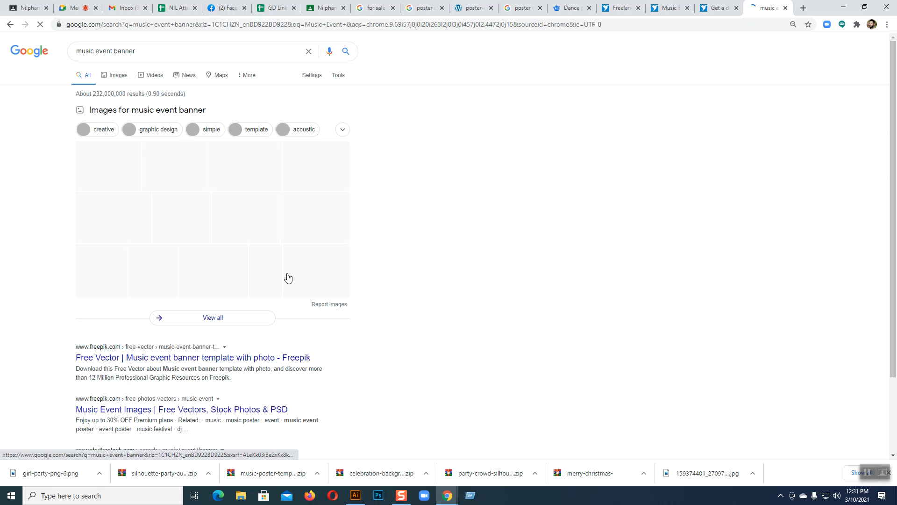
left_click(119, 79)
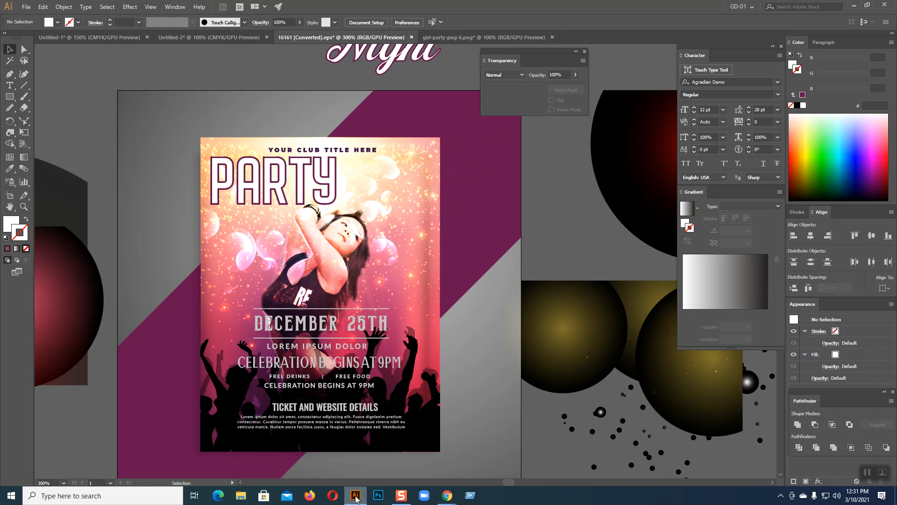
Switch to Illustrator and close girl-party-png-6.png without saving its changes.
left_click(355, 495)
left_click(26, 6)
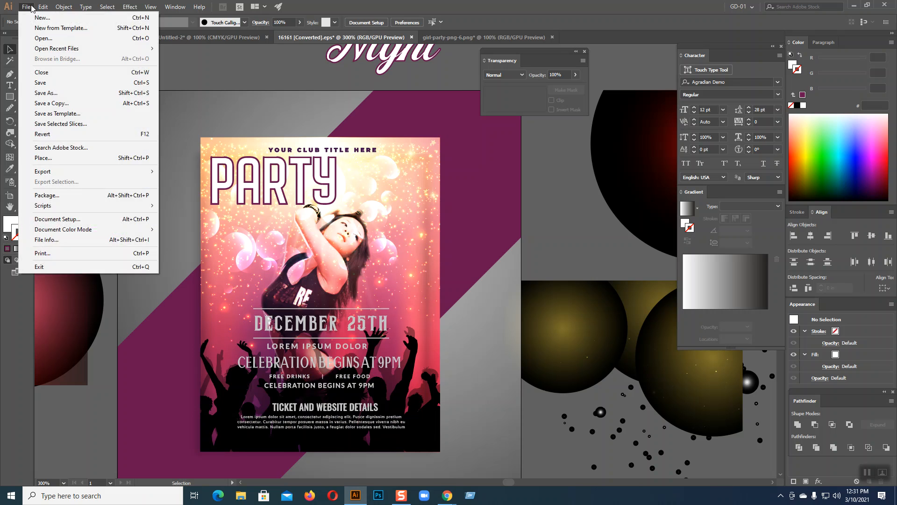
mouse_move(43, 6)
left_click(488, 37)
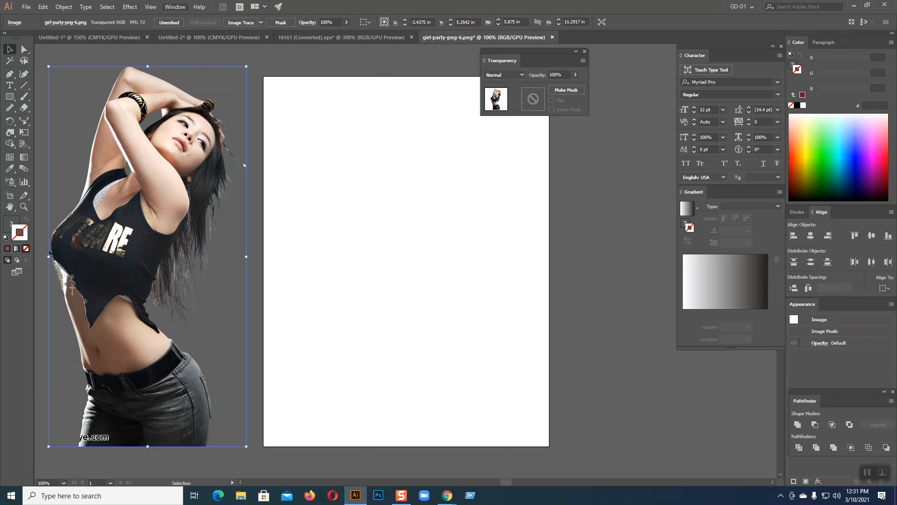
left_click(551, 38)
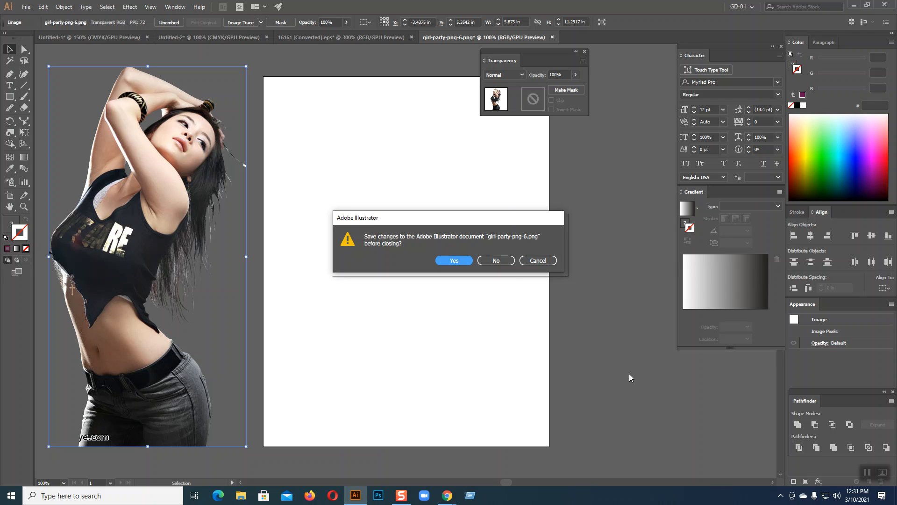
left_click(509, 268)
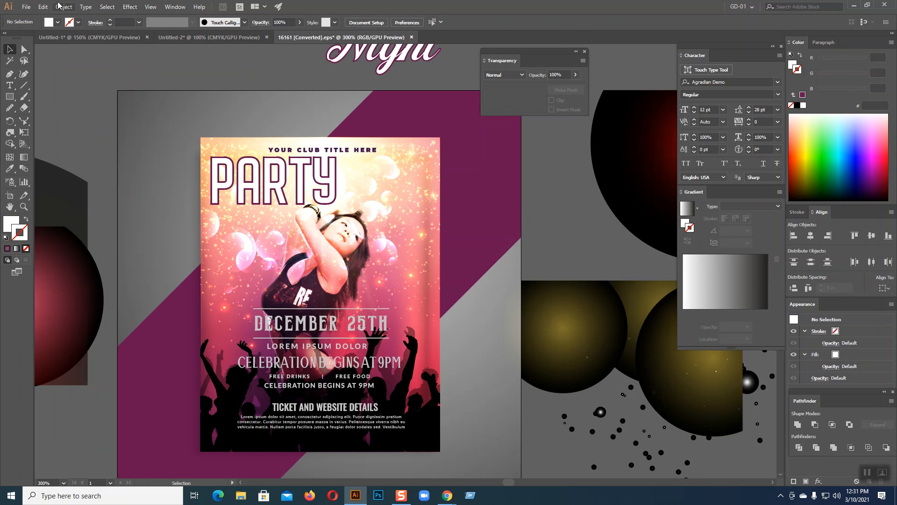
Open 4010869.ai from the music-poster-template-with-woman-dancing folder in Downloads, keeping the substituted fonts.
left_click(26, 7)
left_click(33, 38)
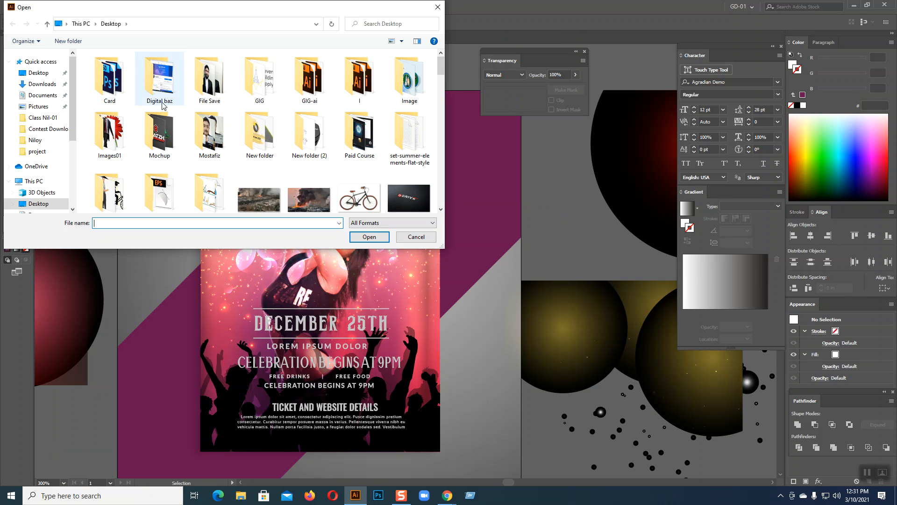
left_click(41, 84)
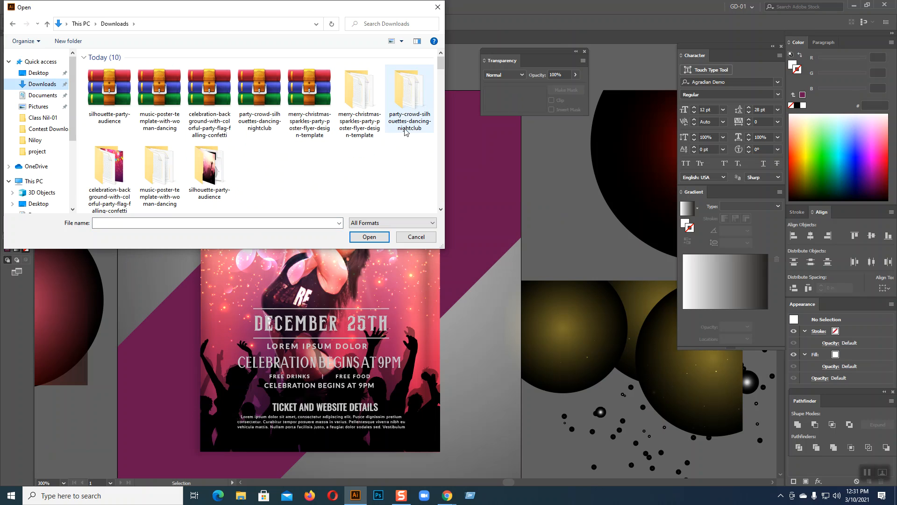
double_click(163, 174)
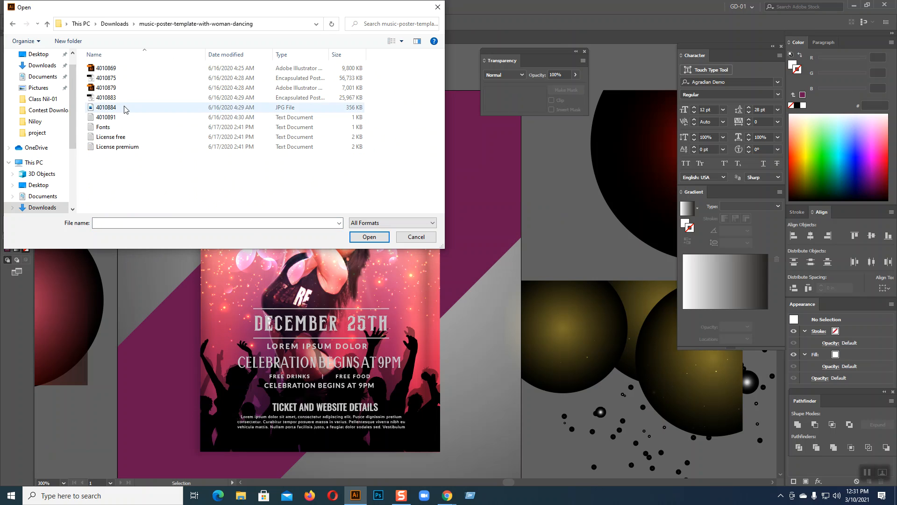
left_click(100, 68)
left_click(366, 236)
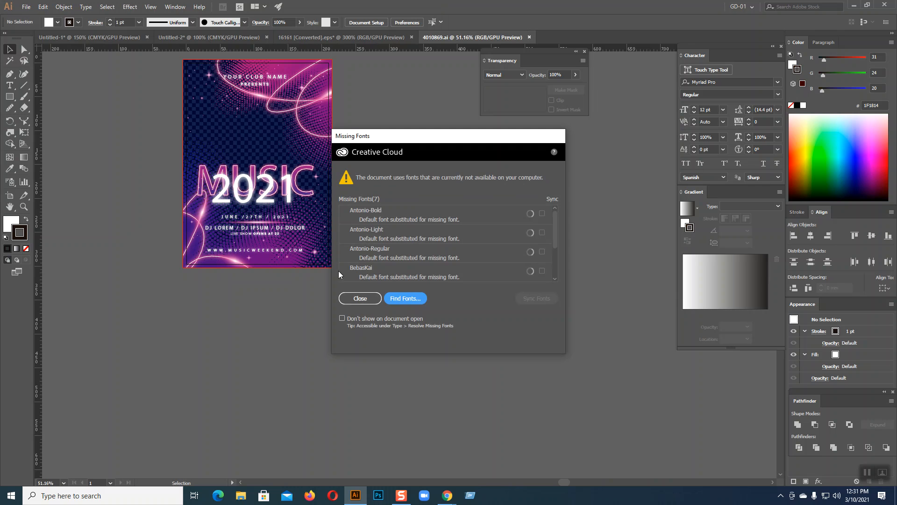
left_click(354, 299)
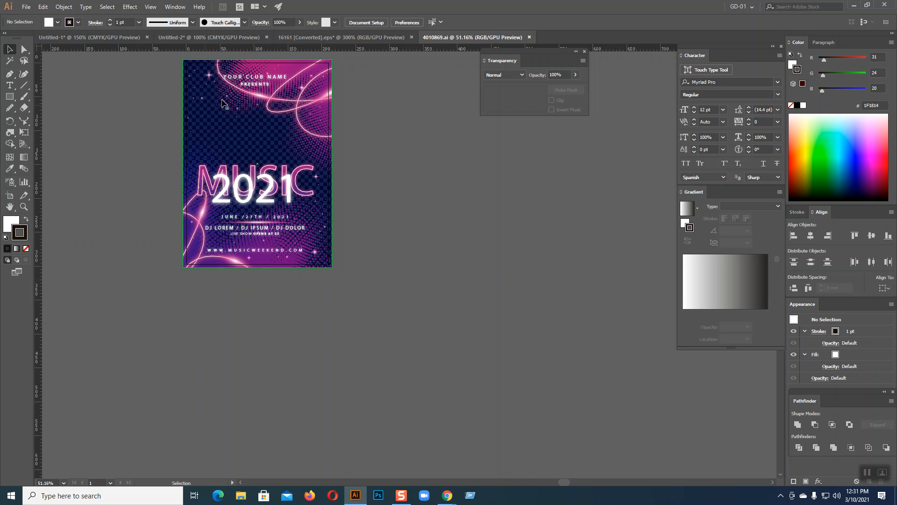
Compare the party poster with the music poster, select the party poster's crowd silhouettes, and return to 4010869.ai.
left_click(334, 38)
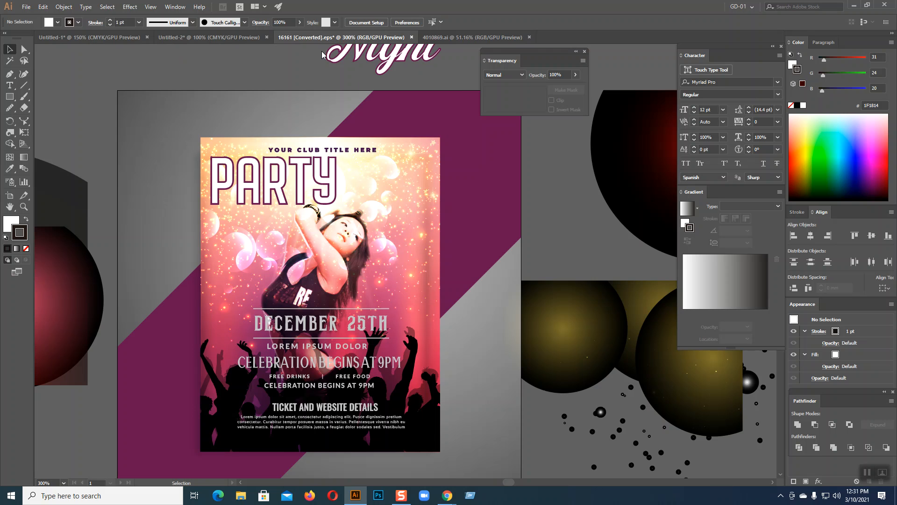
left_click(472, 37)
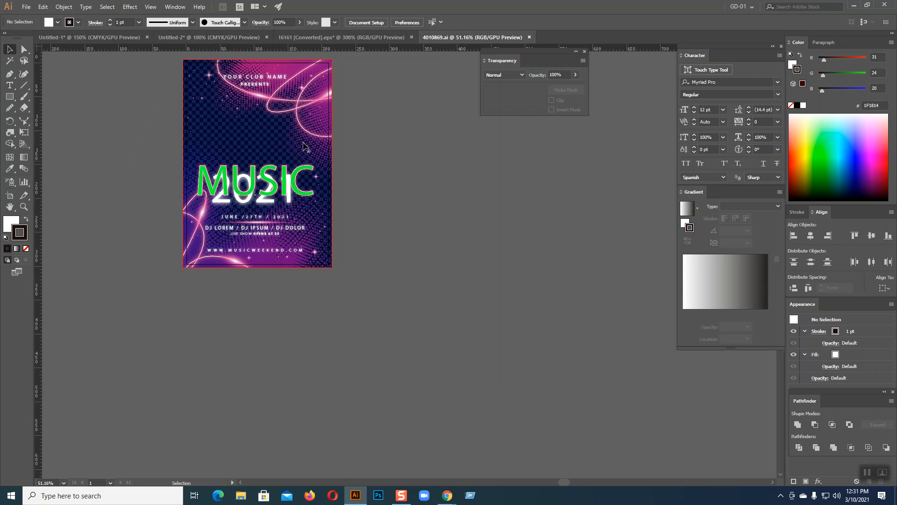
left_click(334, 37)
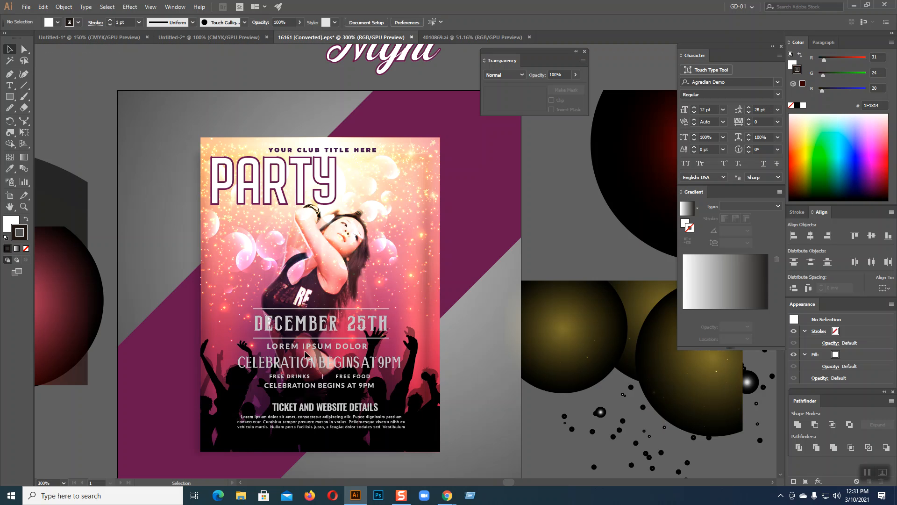
left_click(236, 386)
key("a")
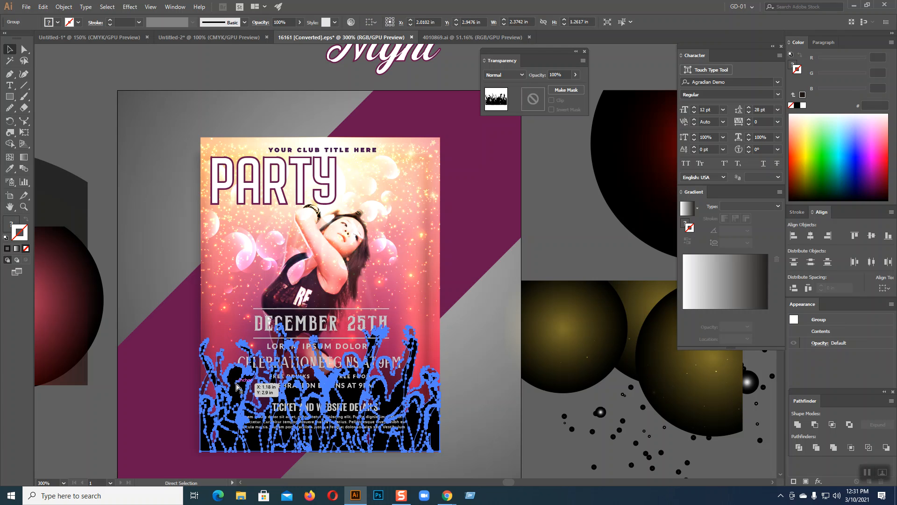
key("v")
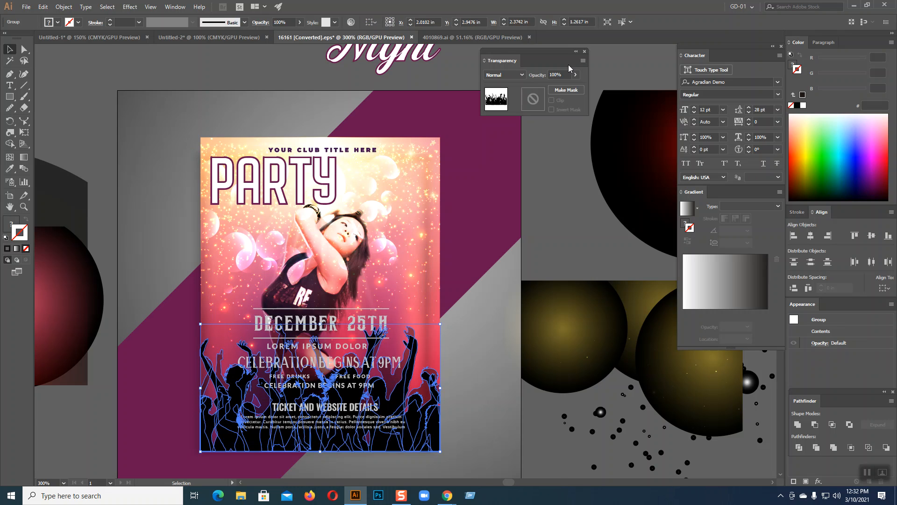
left_click(472, 38)
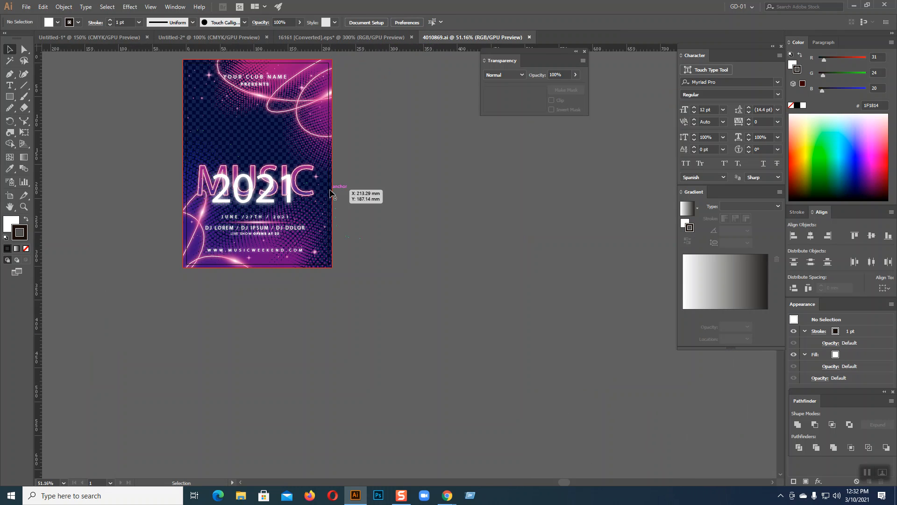
Move the pink and purple halftone overlay off the music poster onto the empty canvas, and delete the mistakenly pasted "Music Event" text.
left_click(330, 192)
left_click_drag(331, 192, 575, 221)
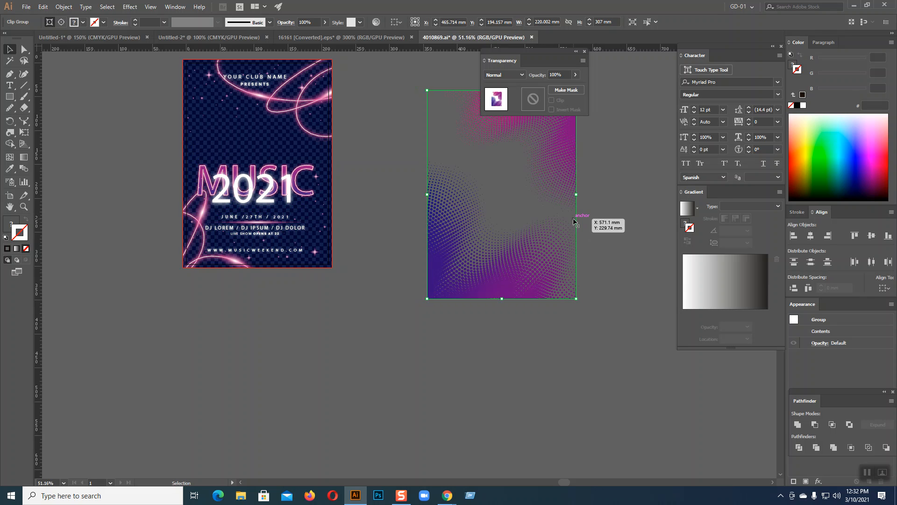
left_click(363, 259)
key("ctrl+v")
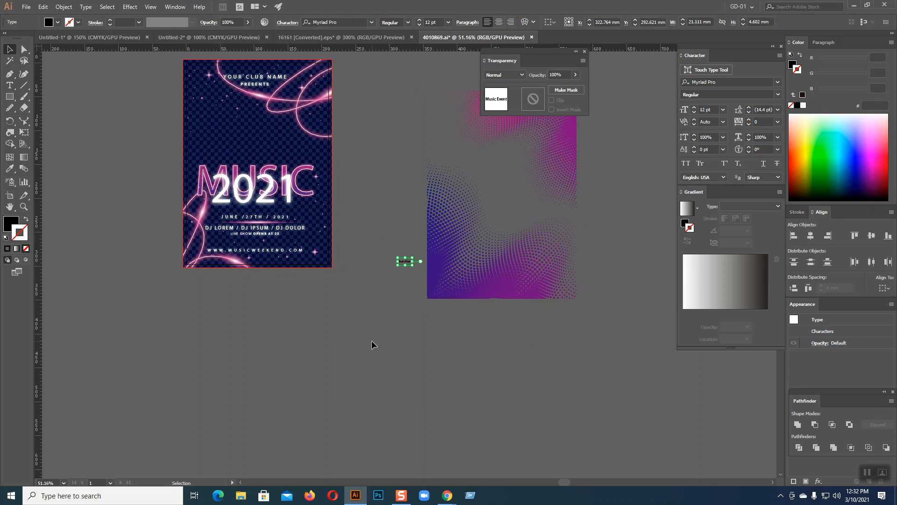
key("Delete")
Copy the crowd silhouettes from 16161 [Converted].eps and paste them into 4010869.ai.
left_click(364, 38)
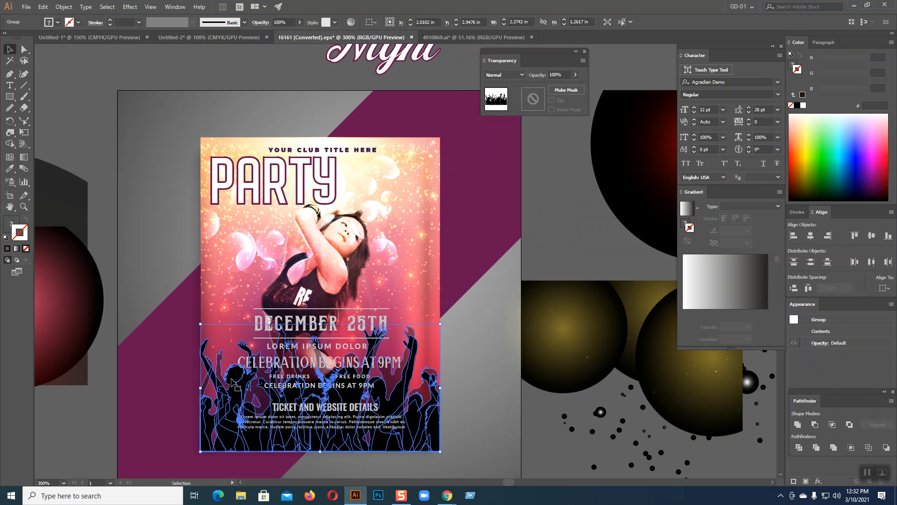
key("a")
key("ctrl+shift+a")
left_click(472, 37)
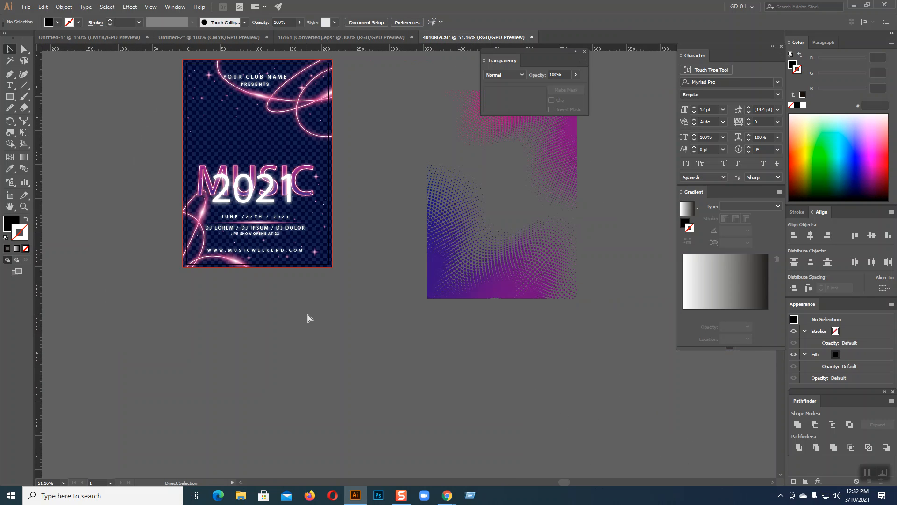
key("ctrl+v")
left_click(466, 264)
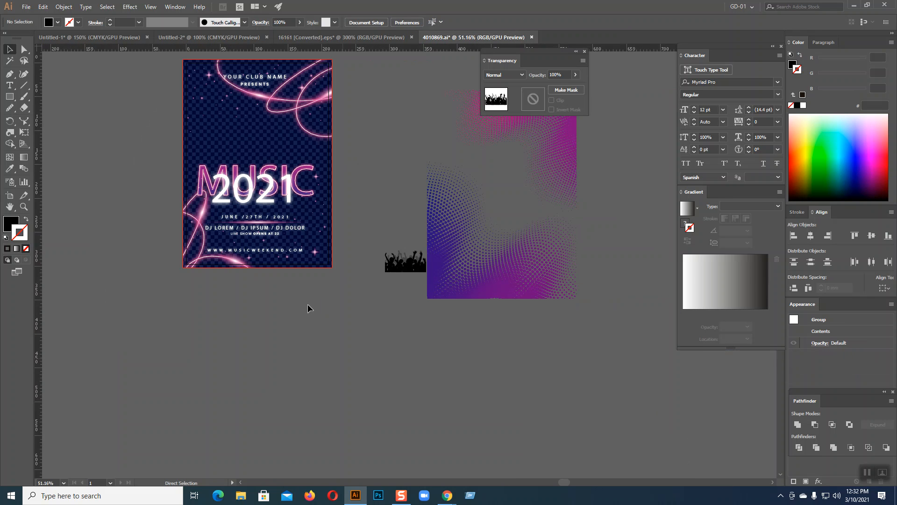
Enlarge the crowd silhouettes to about 220 mm wide and align them with the lower edge of the music poster.
key("v")
left_click_drag(428, 274, 273, 242)
left_click_drag(326, 259, 342, 271)
key("Down")
key("Down")
key("Down")
key("Down")
key("Down")
key("Down")
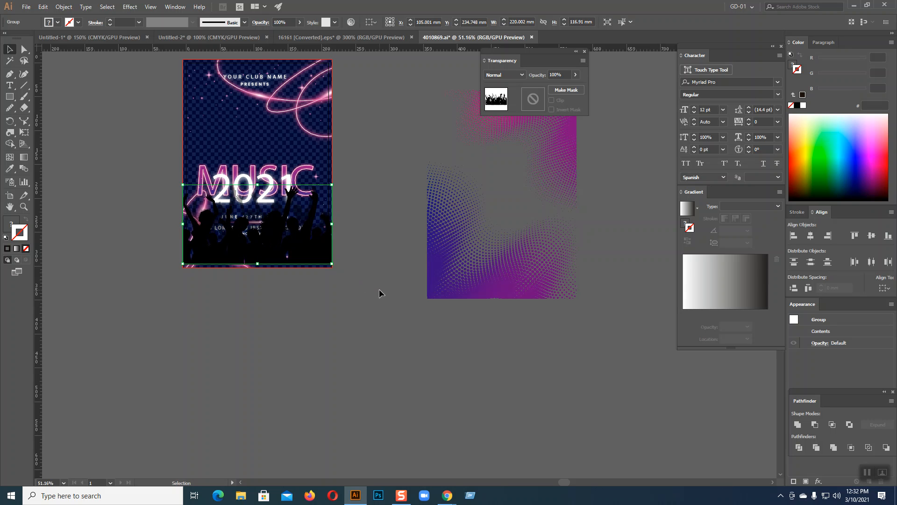
key("Down")
key("Down")
key("Down")
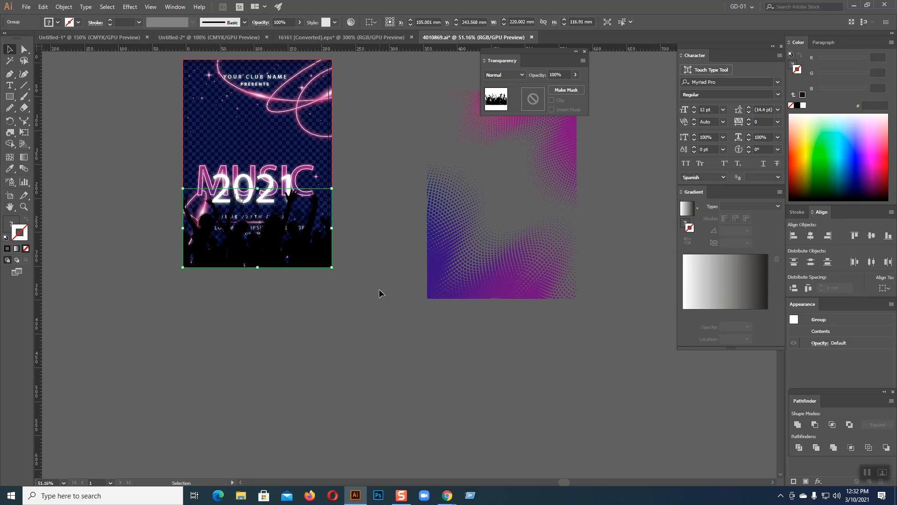
key("Return")
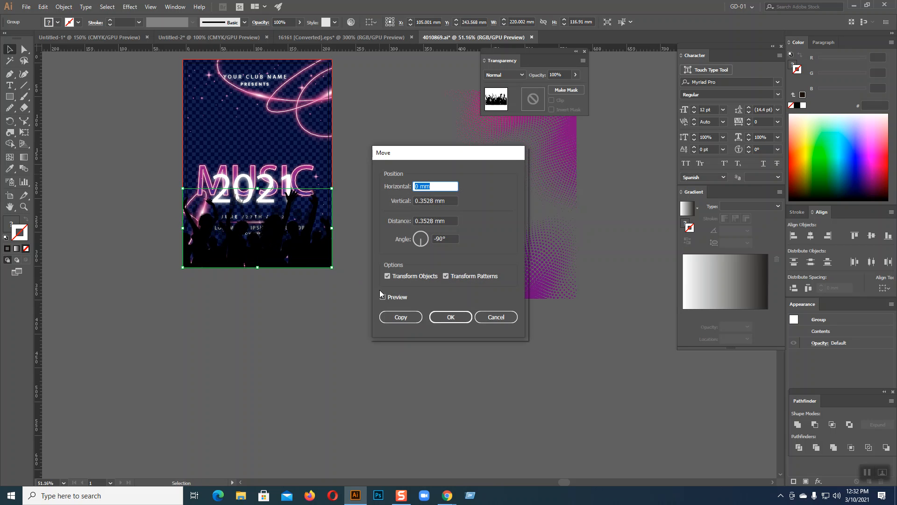
left_click(496, 317)
Examine the crowd silhouettes against the music poster's text, undo a trial move of them, and delete them from the poster.
key("a")
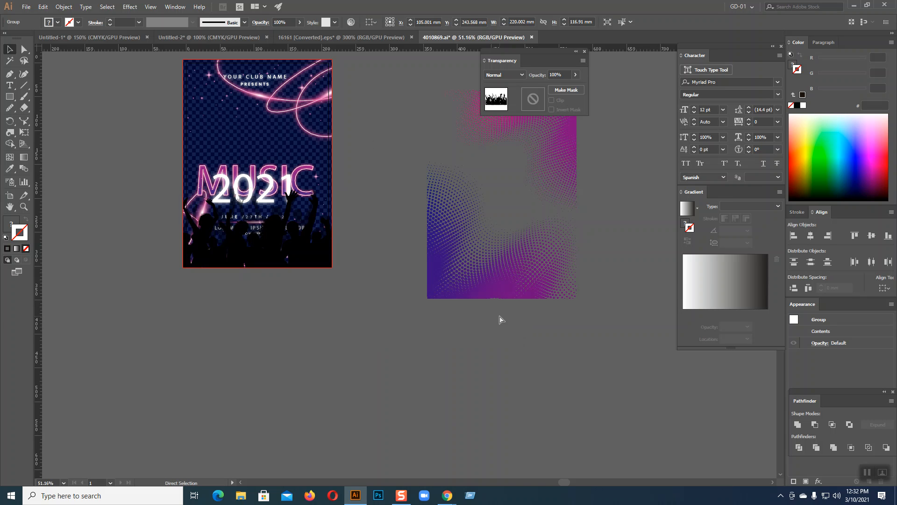
key("ctrl+equal")
key("ctrl+equal")
key("ctrl+equal")
key("h")
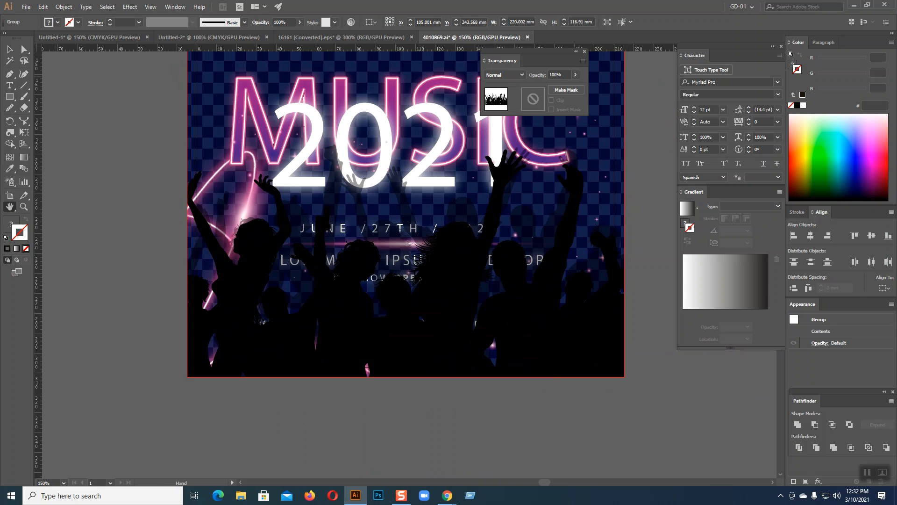
left_click(9, 49)
left_click(153, 120)
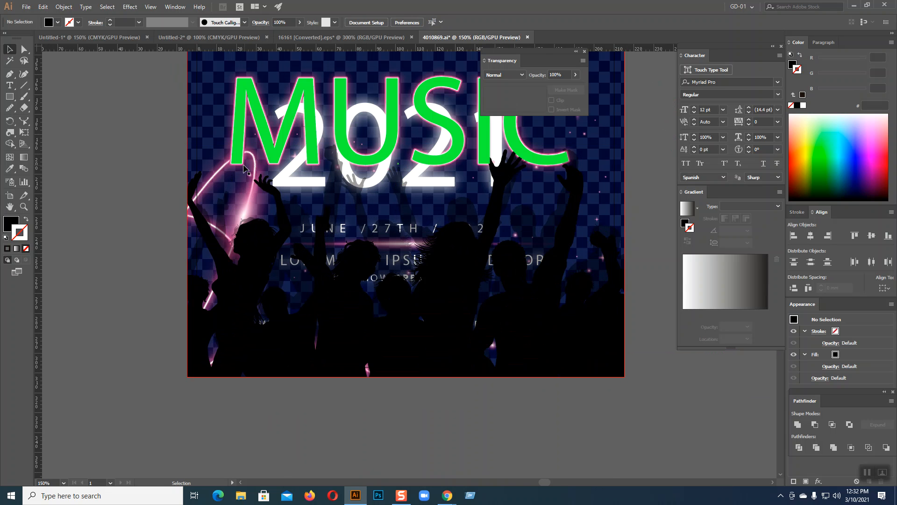
left_click(241, 162)
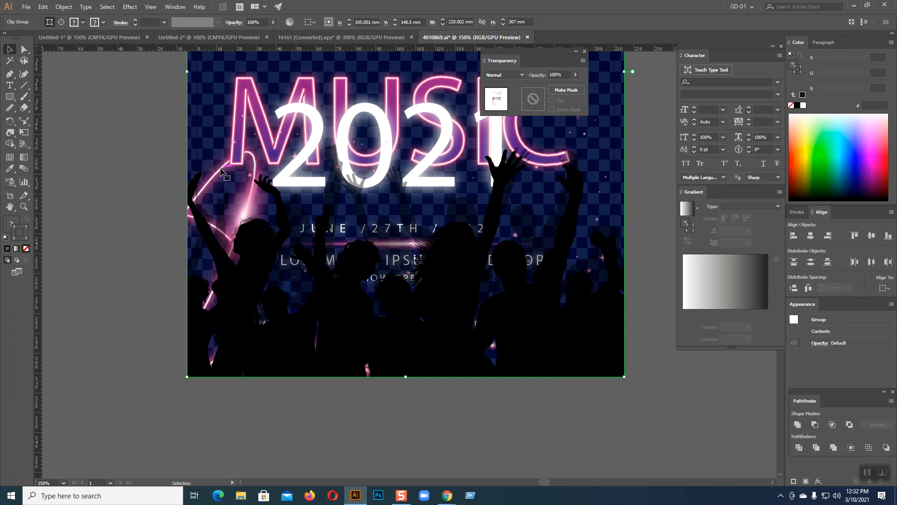
left_click(235, 296)
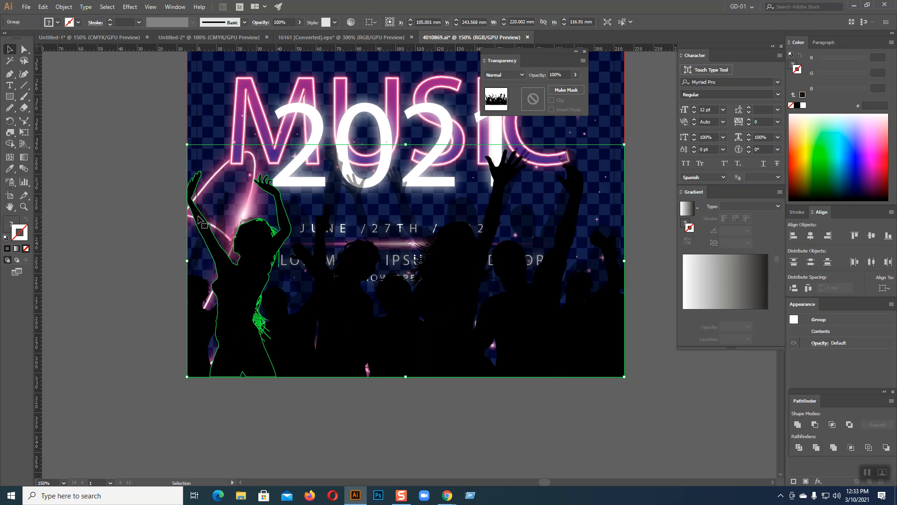
left_click_drag(230, 284, 197, 386)
key("ctrl+z")
key("Delete")
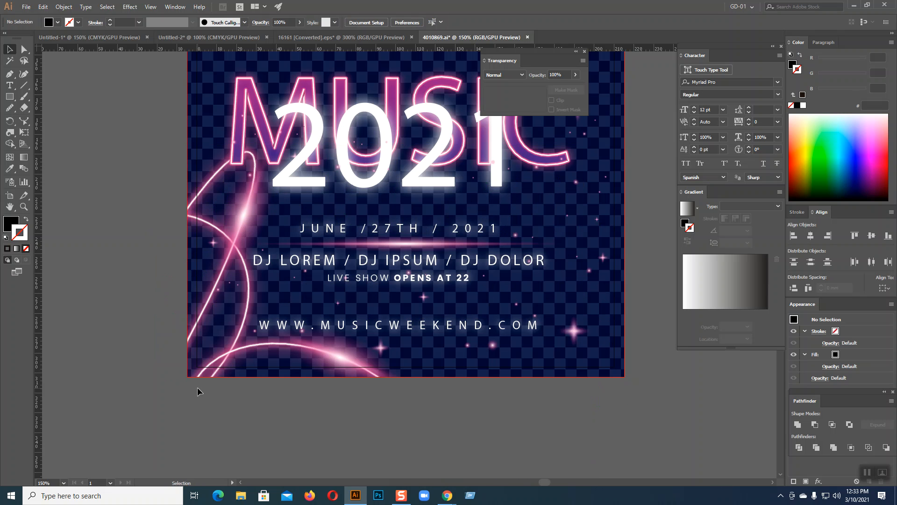
Try moving the music poster's text and neon-line group off the checkered background, and undo the move.
left_click(246, 276)
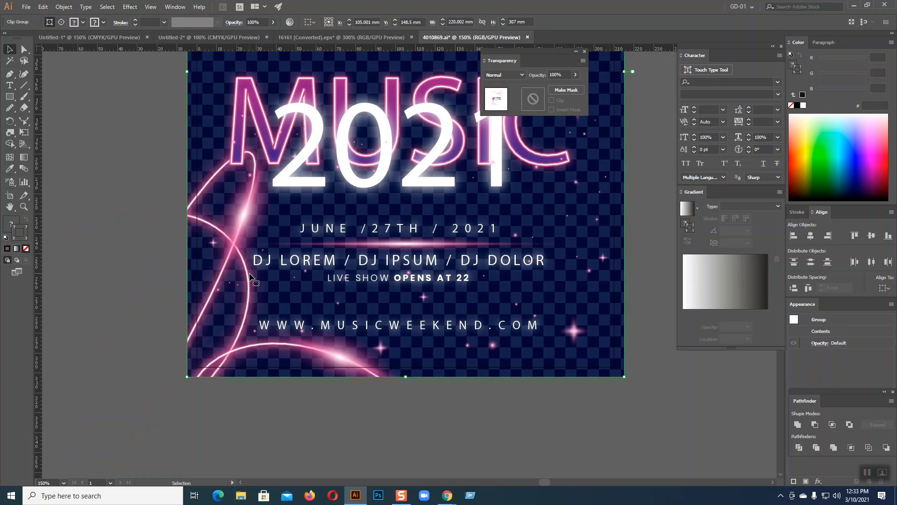
left_click_drag(252, 279, 93, 276)
key("ctrl+1")
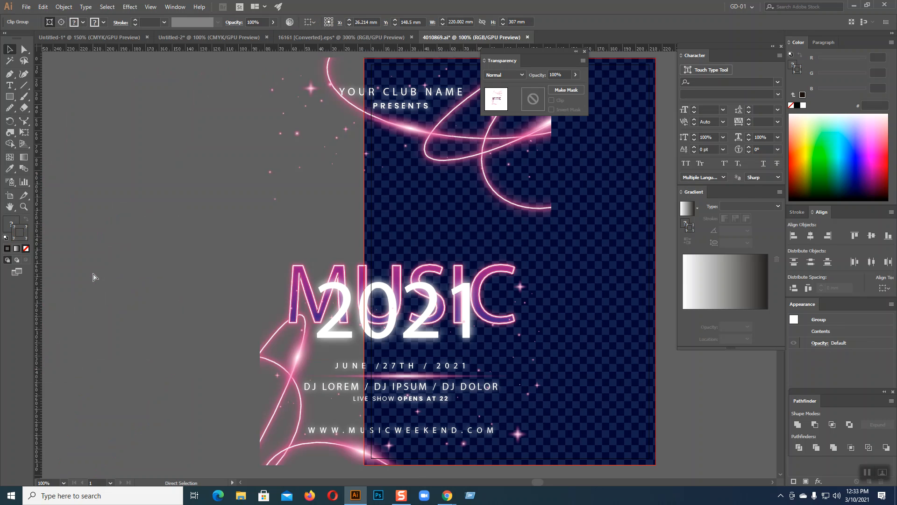
key("ctrl")
key("ctrl+z")
key("space")
left_click_drag(312, 275, 115, 213)
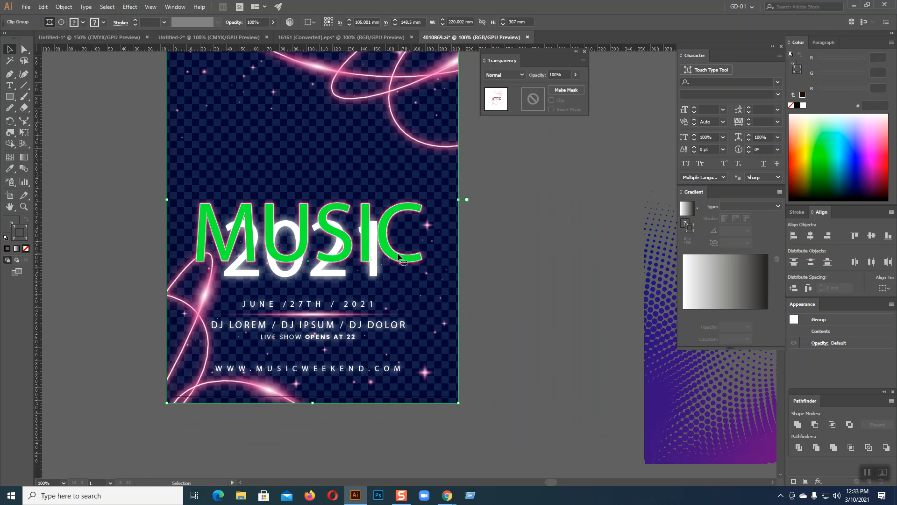
left_click(537, 307)
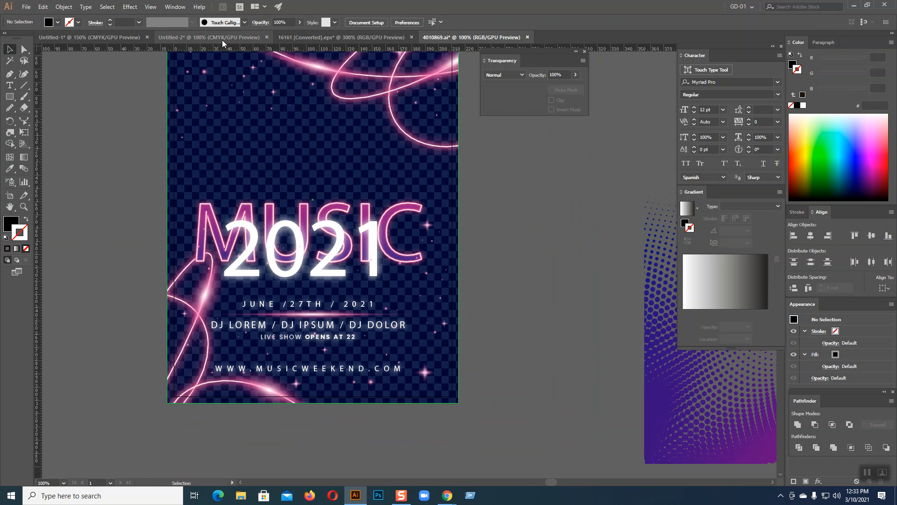
Switch to 16161 [Converted].eps and delete the glowing bokeh overlay from the party poster.
left_click(341, 37)
left_click(439, 342)
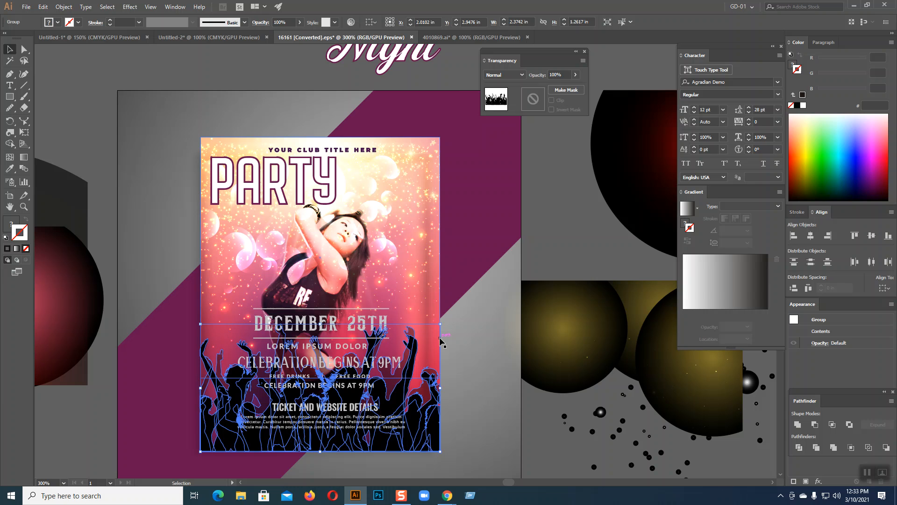
left_click_drag(440, 342, 552, 345)
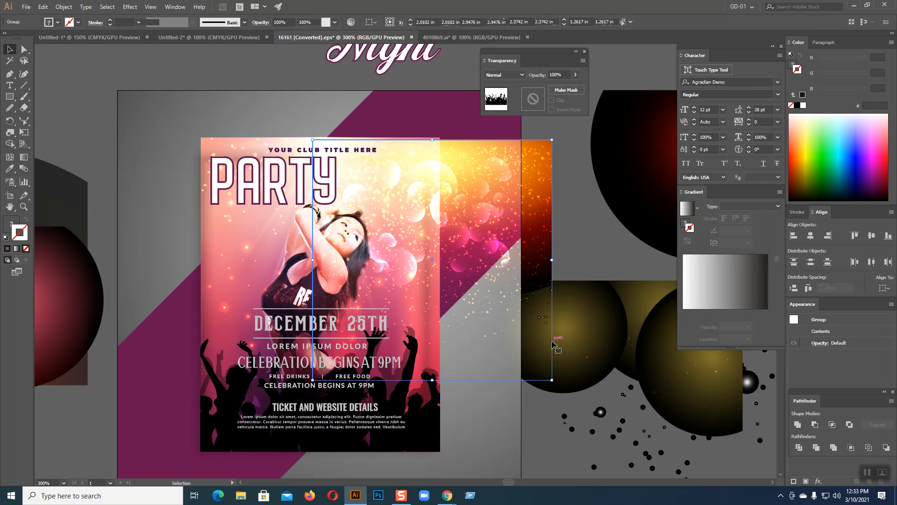
key("a")
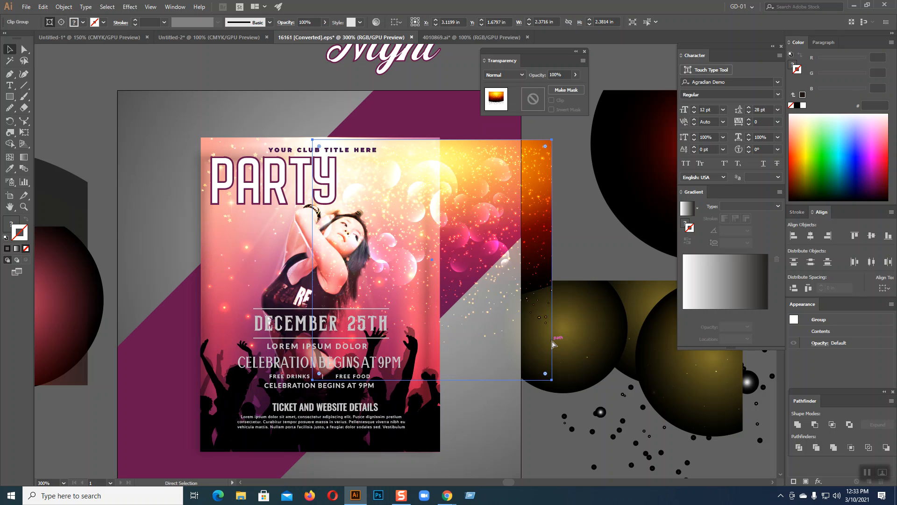
left_click_drag(552, 345, 440, 342)
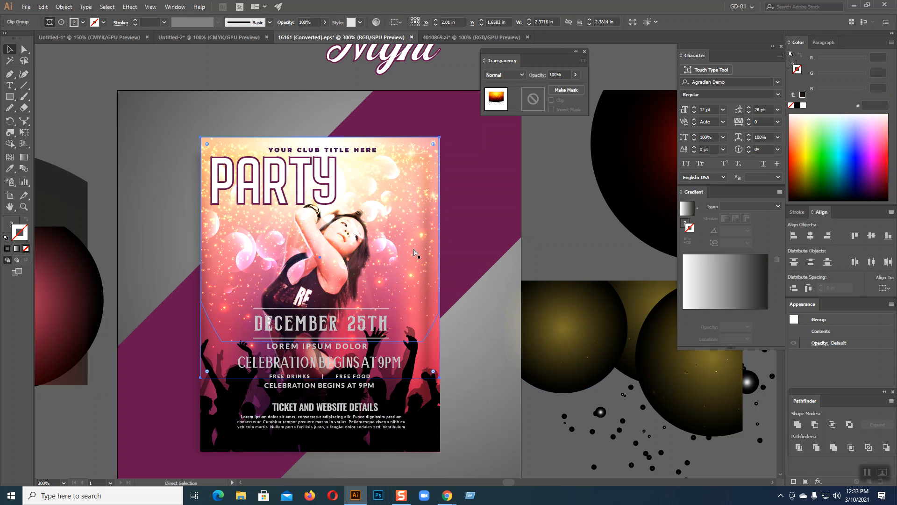
key("Delete")
key("v")
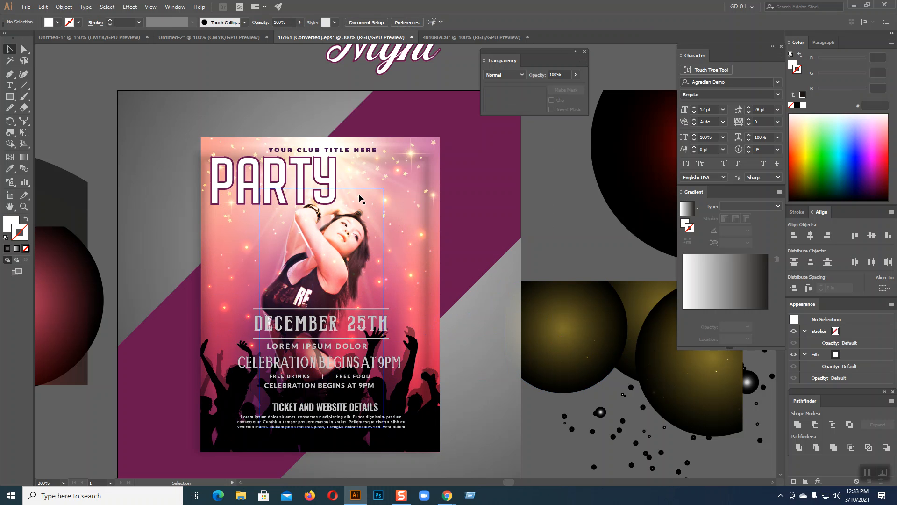
Delete the light-ray group shining down from the upper edge of the party poster.
left_click(352, 166)
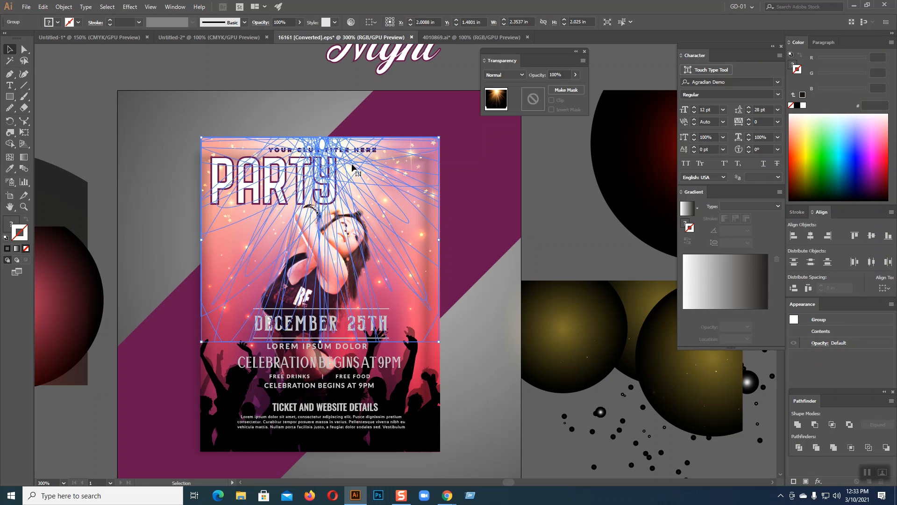
key("a")
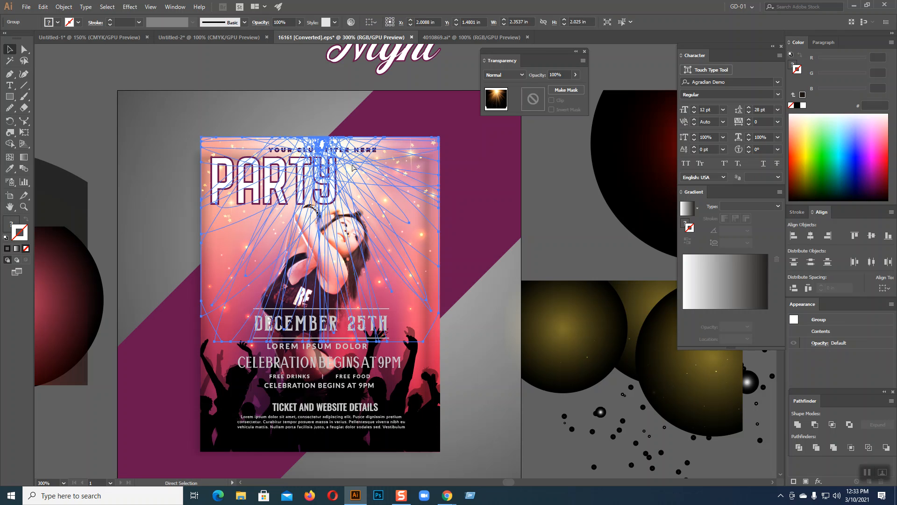
key("Delete")
key("v")
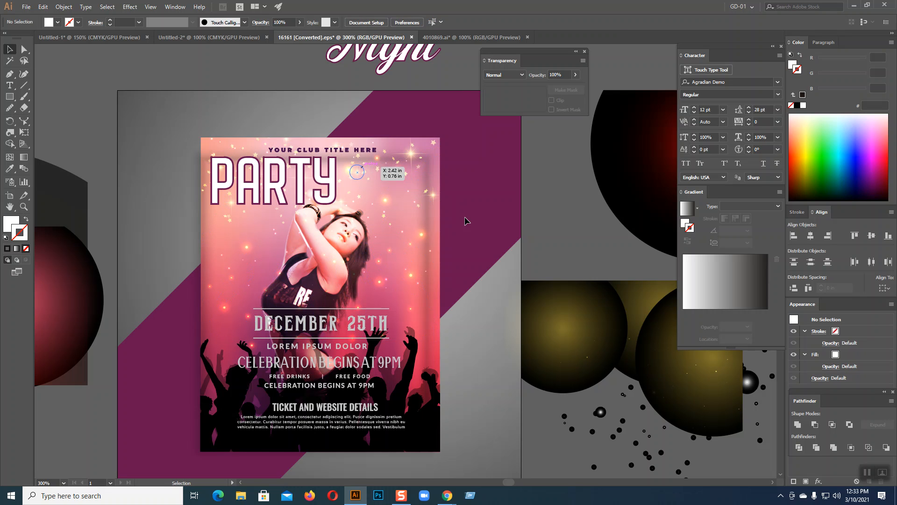
Shift the unfilled, unstroked rectangle over the party poster about 0.33 in to the right.
left_click(440, 310)
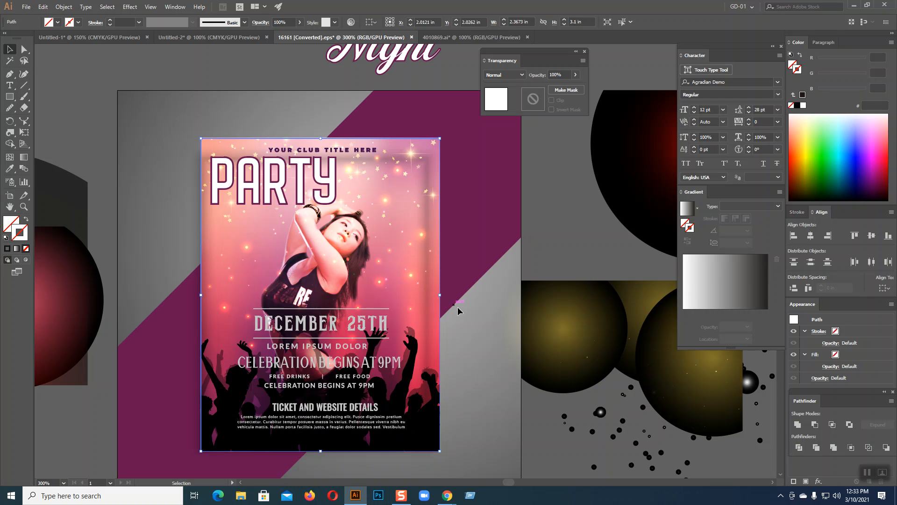
key("Right")
key("Right")
key("Right")
key("Right")
key("Right")
key("Right")
key("Right")
key("Right")
key("Right")
key("Right")
key("Right")
key("Right")
key("Right")
key("Right")
key("Right")
key("Right")
key("Right")
key("Right")
key("Right")
key("Right")
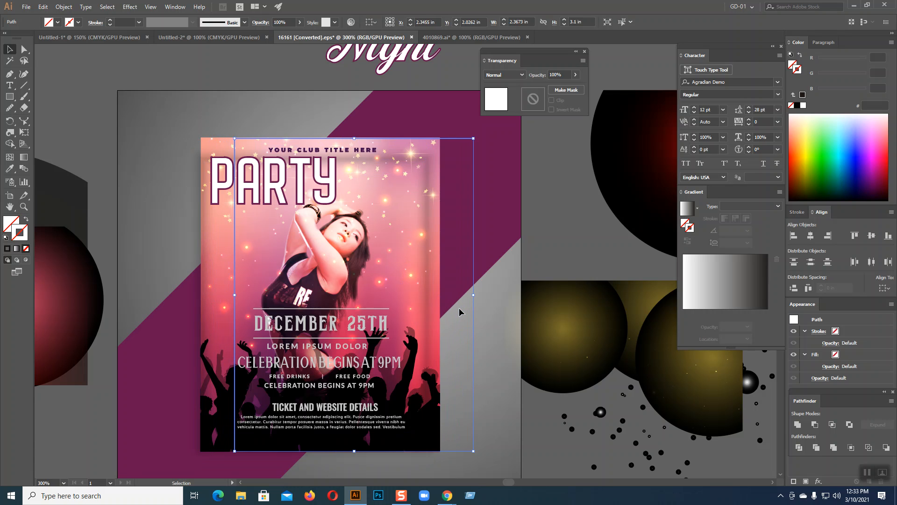
left_click(459, 308)
Copy the pink gradient mesh background from the party poster and paste it into 4010869.ai.
left_click(403, 300)
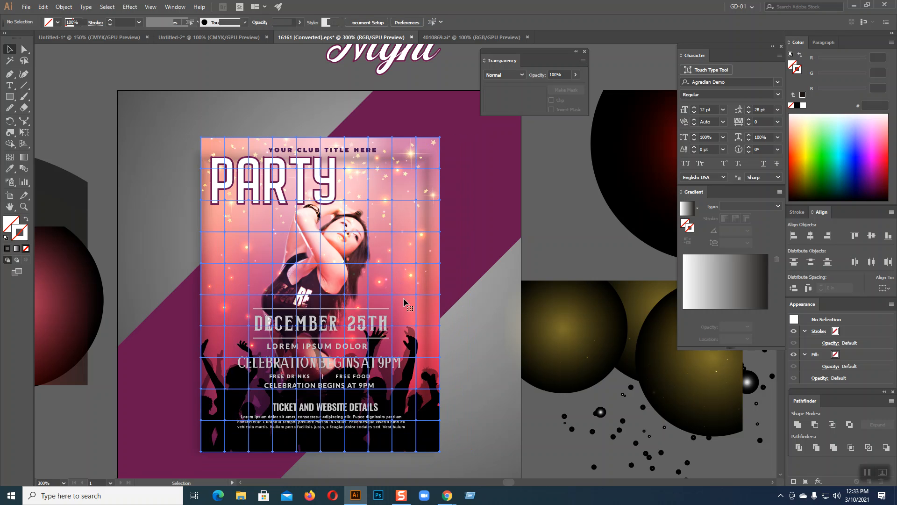
left_click_drag(403, 298, 206, 296)
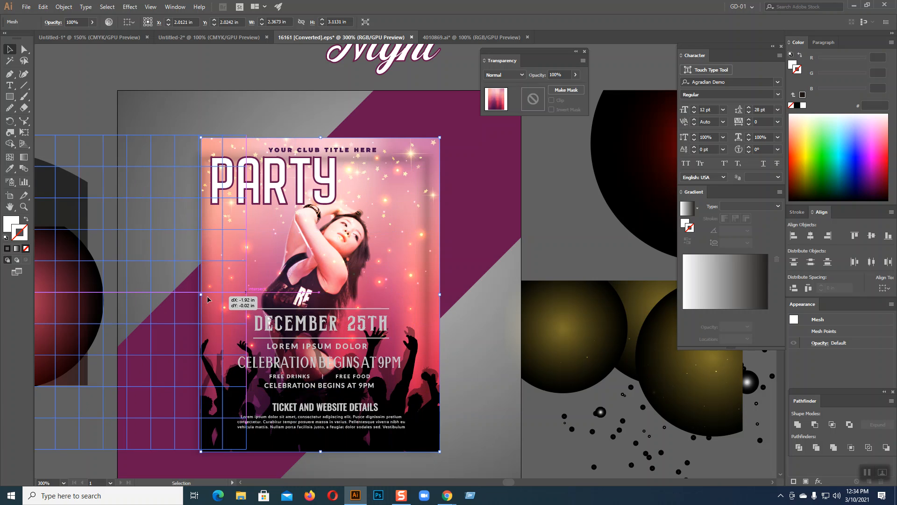
key("ctrl+z")
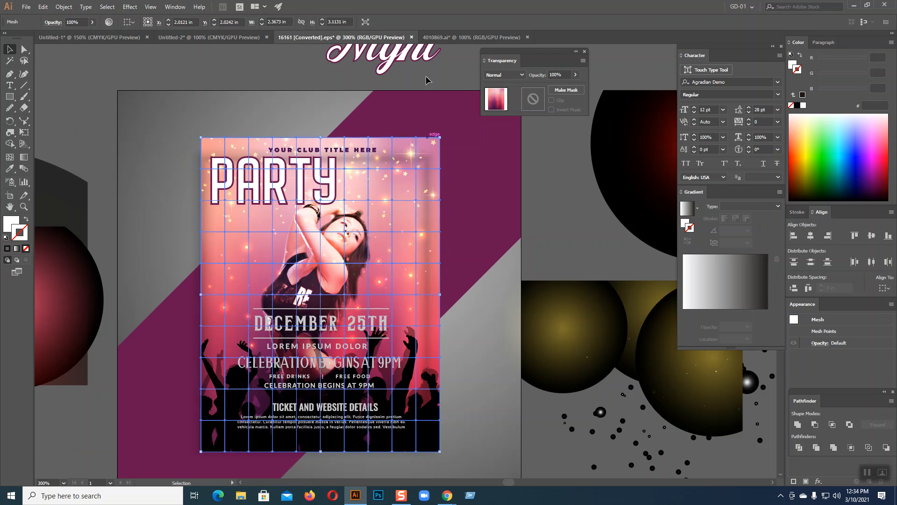
left_click(471, 37)
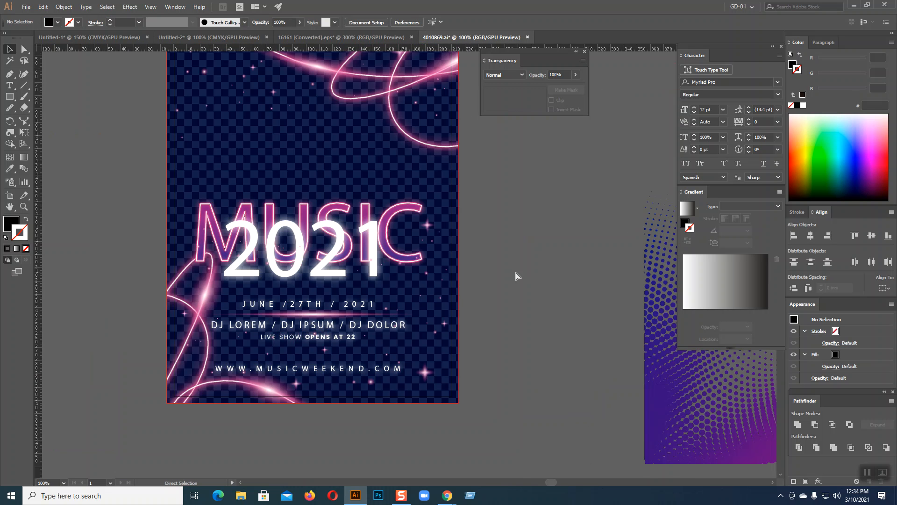
key("ctrl+v")
left_click(460, 267)
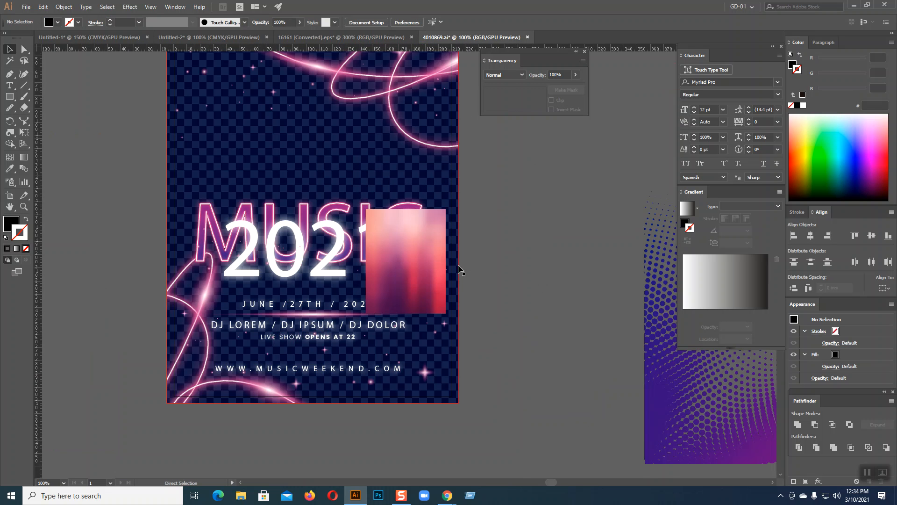
Enlarge the pasted gradient mesh over the music poster and fit it to the poster's full height.
left_click_drag(445, 313, 516, 405)
left_click_drag(415, 280, 329, 228)
scroll(328, 228, "up", 3)
left_click_drag(316, 187, 317, 120)
scroll(343, 304, "down", 5)
left_click_drag(320, 342, 318, 391)
left_click(336, 405)
Bring the music poster's text and neon-line group to the front of the gradient mesh.
left_click(200, 248)
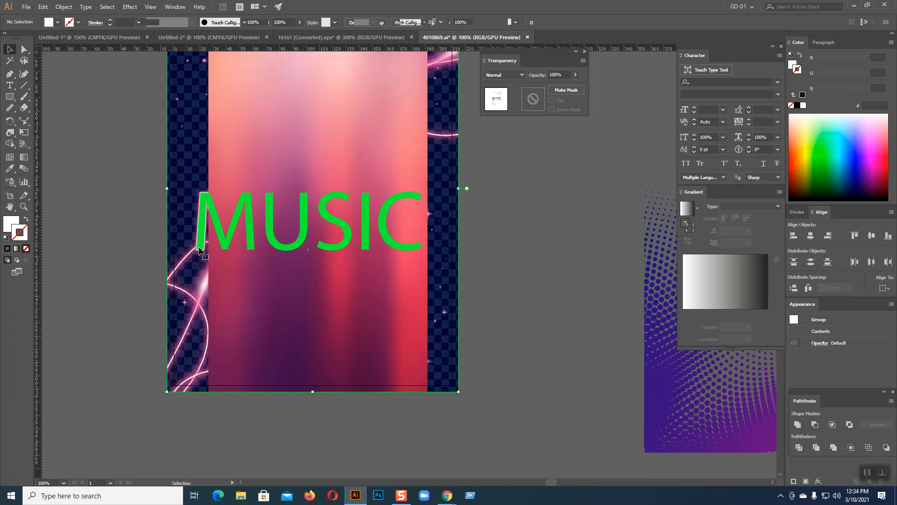
right_click(199, 249)
mouse_move(300, 339)
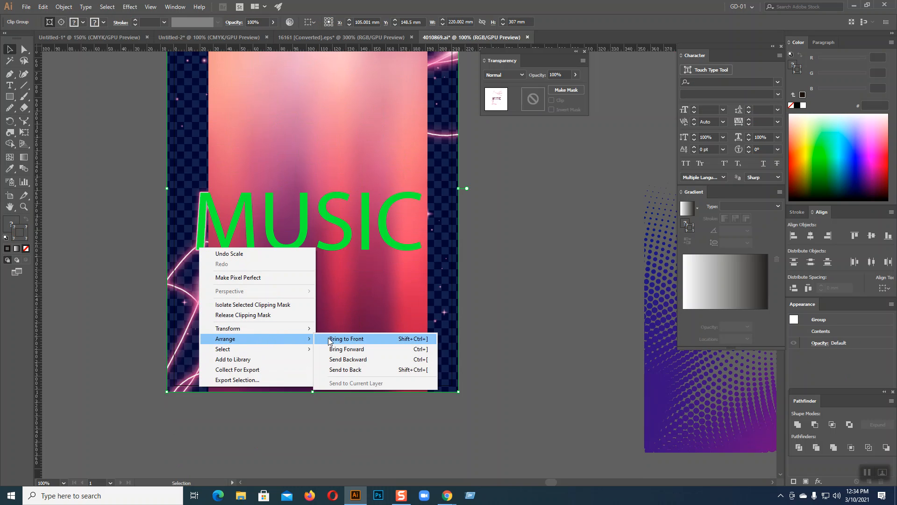
left_click(345, 339)
left_click(492, 299)
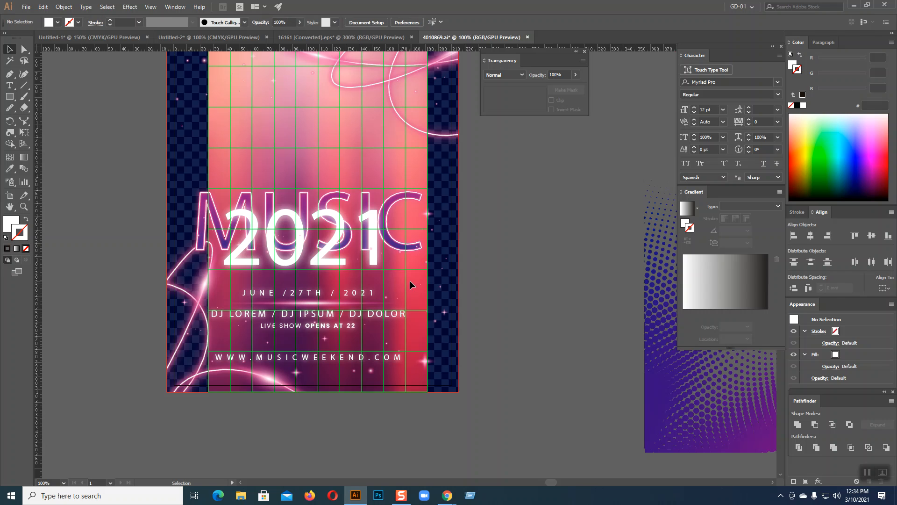
Stretch the gradient mesh sideways to both side edges of the music poster.
left_click(410, 280)
left_click_drag(428, 188, 459, 189)
left_click_drag(208, 189, 169, 185)
left_click(535, 321)
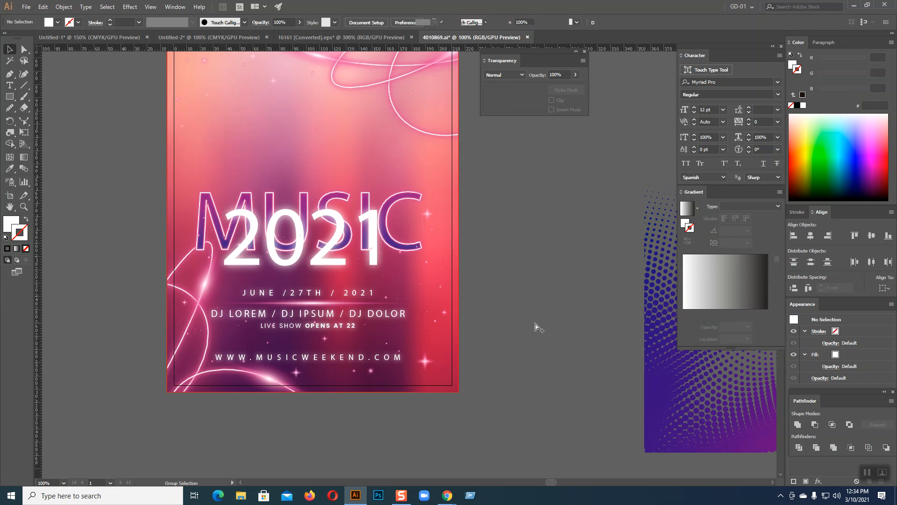
Show all hidden objects and bring the crowd silhouettes to the front of the music poster.
key("ctrl+alt+3")
right_click(533, 314)
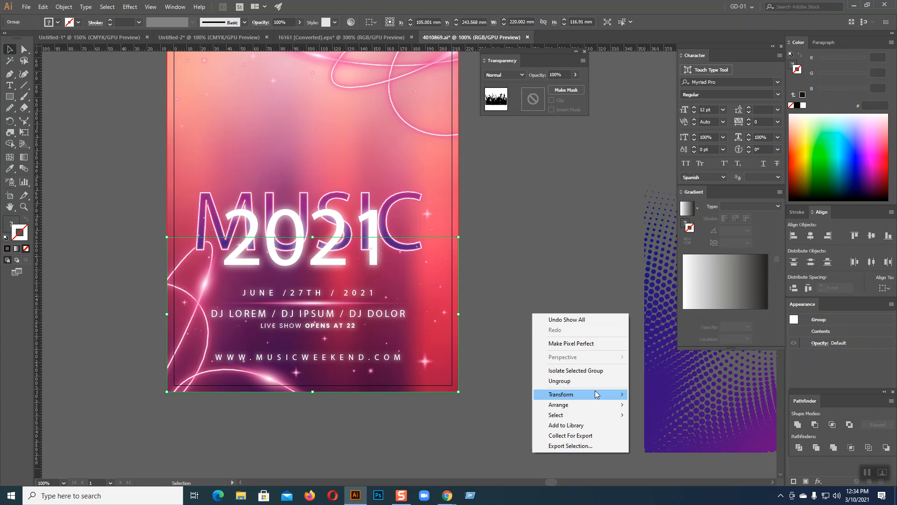
mouse_move(598, 403)
left_click(639, 406)
left_click(558, 345)
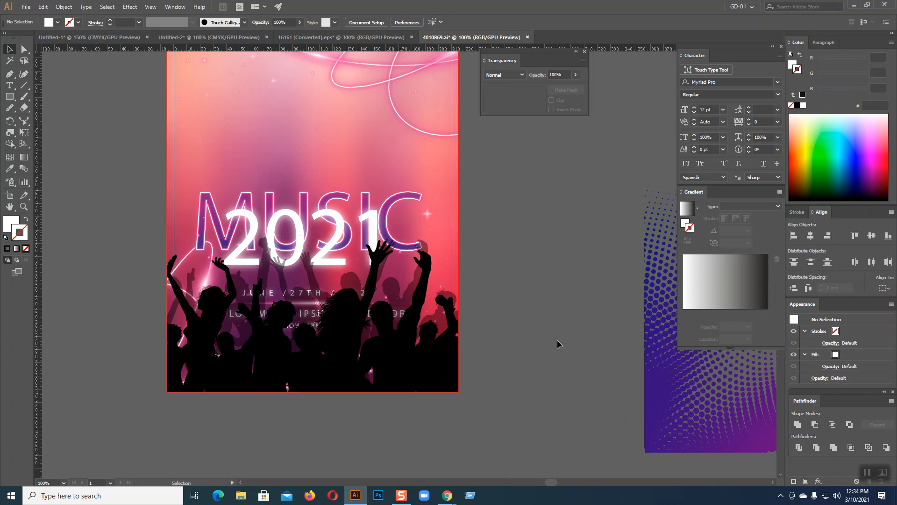
Bring the text and neon-line group to the front, above the crowd silhouettes.
left_click(327, 244)
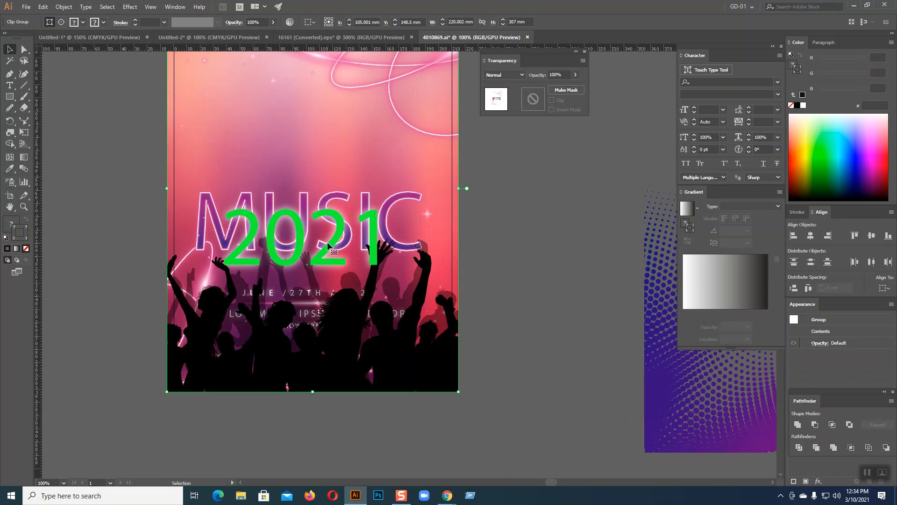
right_click(328, 242)
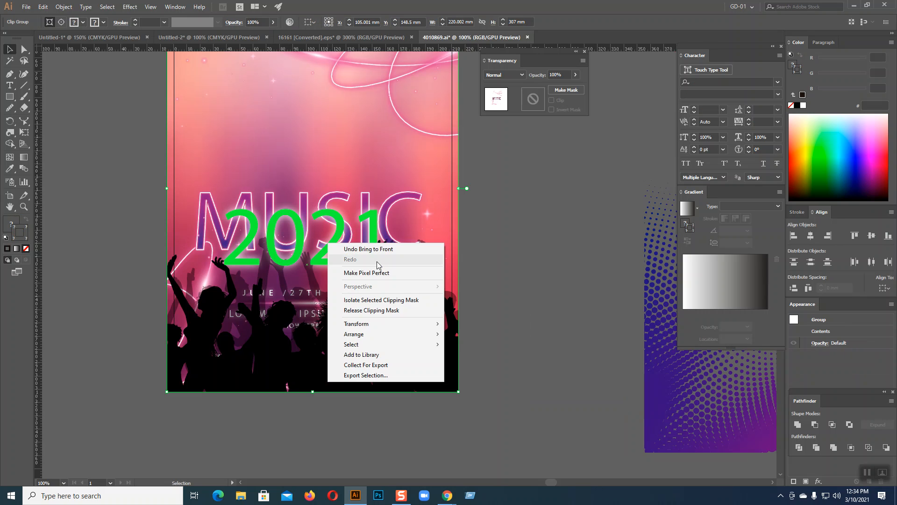
mouse_move(441, 335)
left_click(491, 335)
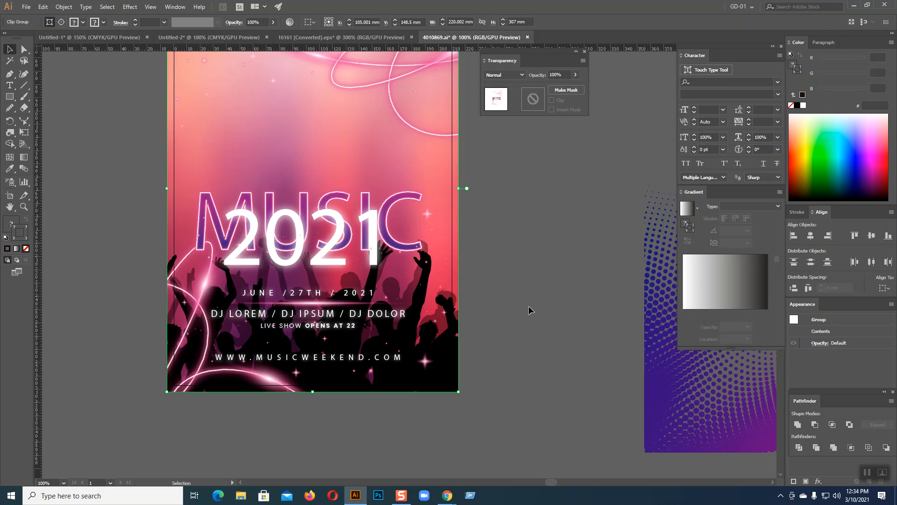
left_click(529, 309)
scroll(530, 309, "up", 3)
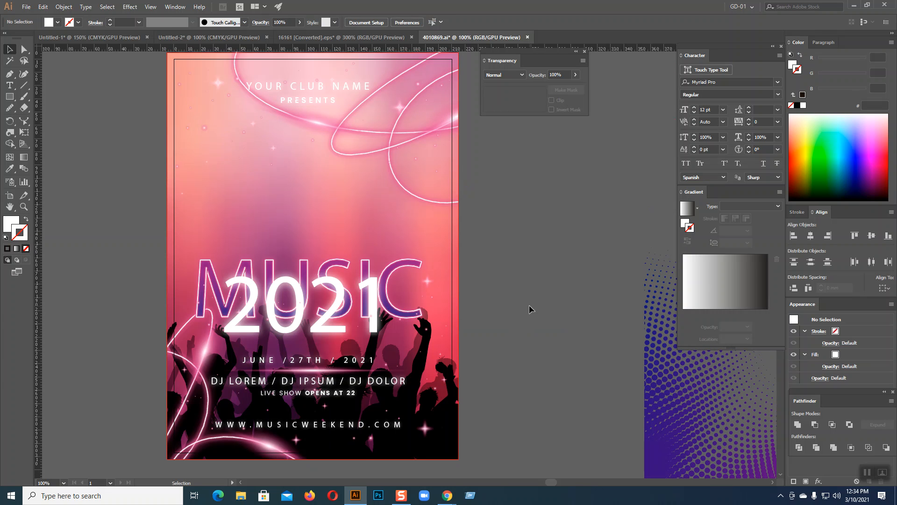
scroll(529, 309, "down", 2)
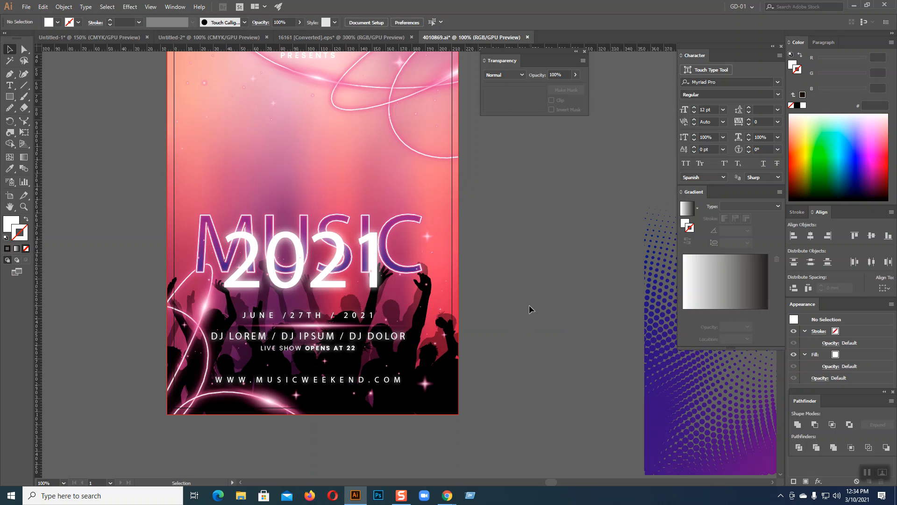
scroll(529, 309, "up", 3)
scroll(529, 309, "down", 2)
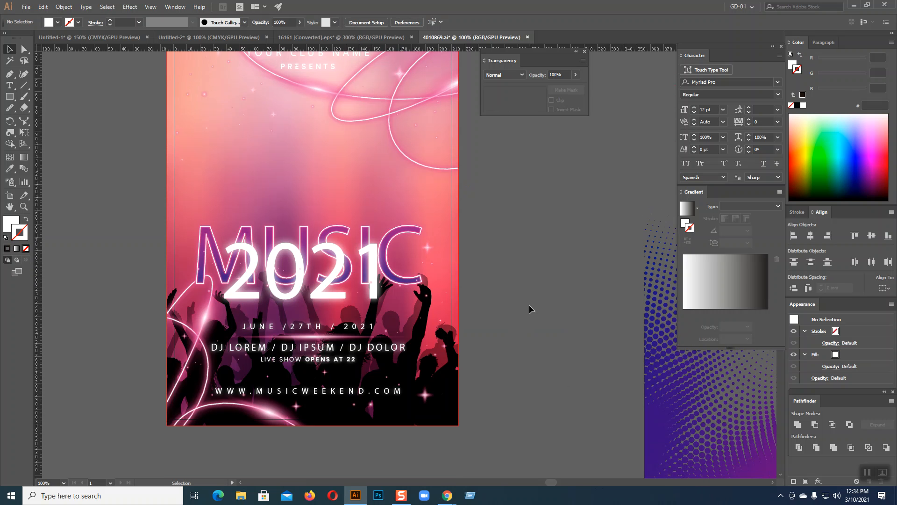
scroll(530, 309, "up", 2)
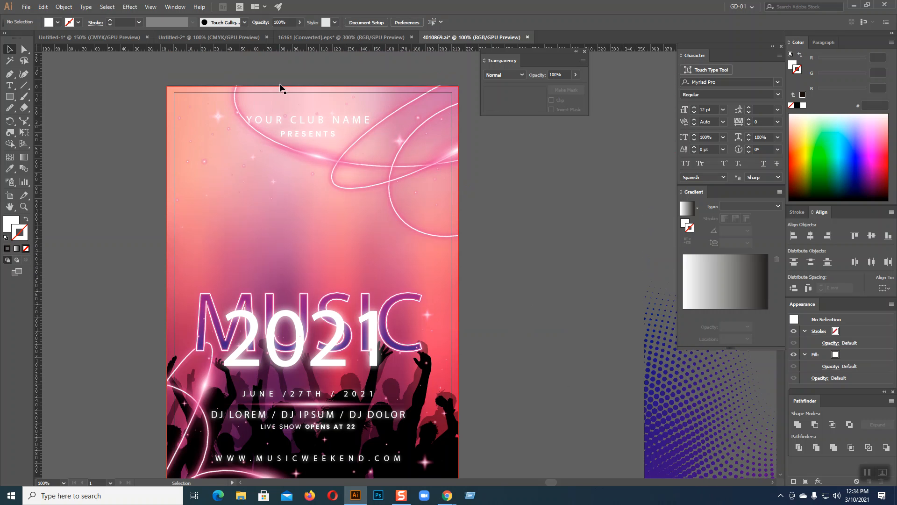
Copy the star sparkles and glowing dots from the party poster into the music poster, accepting the colour conversion.
left_click(340, 37)
left_click(559, 221)
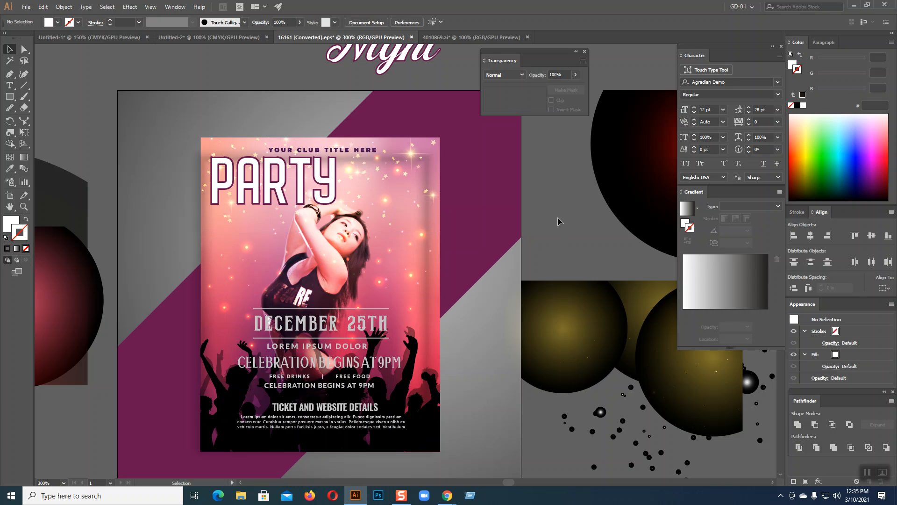
left_click(412, 160)
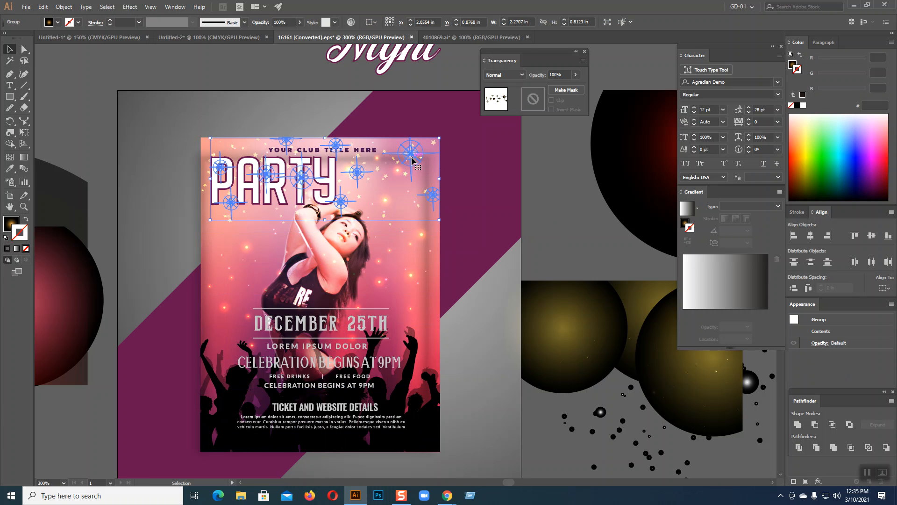
left_click(422, 238, "shift")
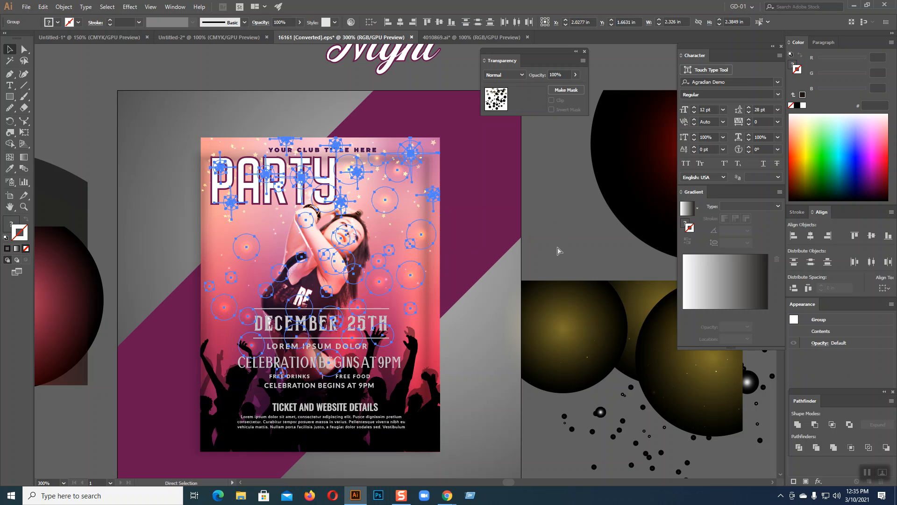
left_click(435, 40)
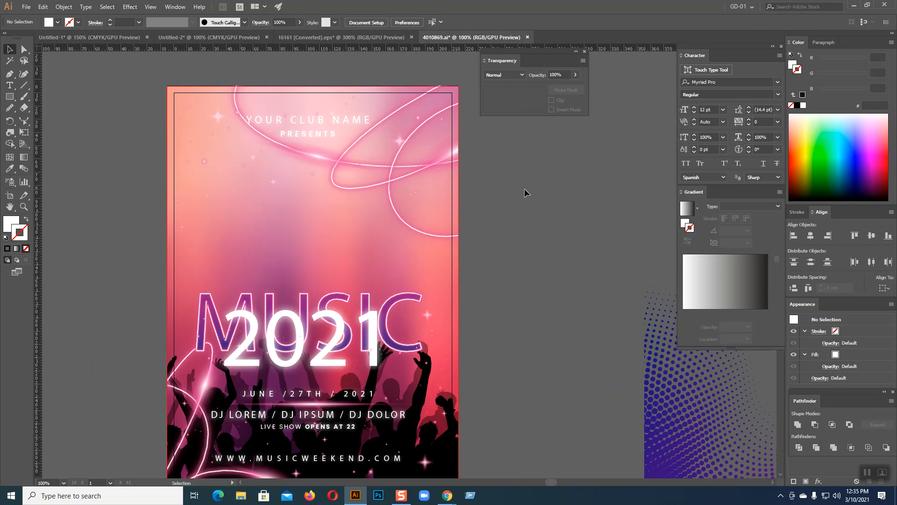
key("ctrl+v")
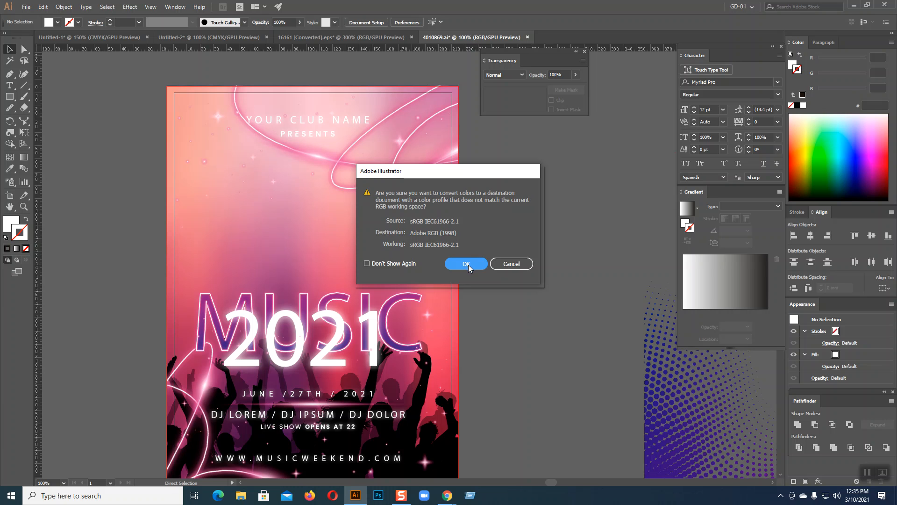
left_click(467, 264)
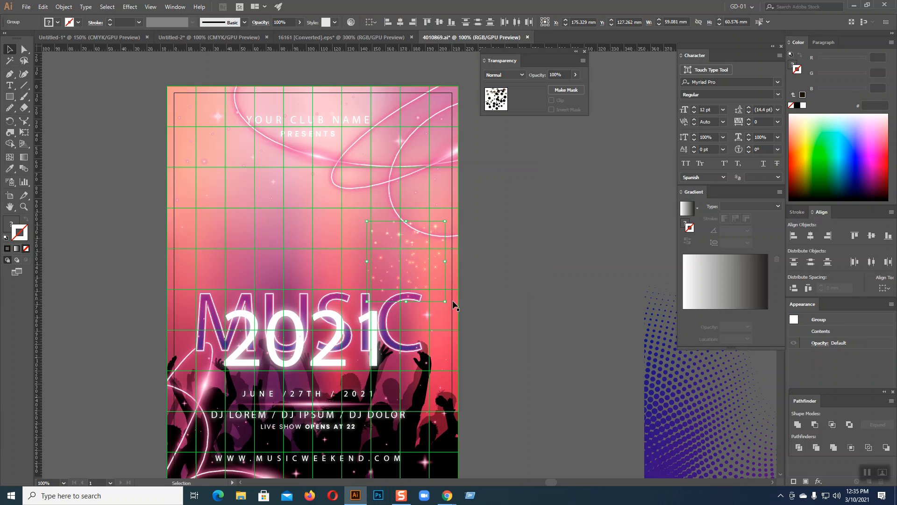
Resize and position the sparkles to fill the music poster's 220 mm width, from its upper edge down to the MUSIC title.
left_click_drag(446, 302, 482, 340)
left_click_drag(421, 248, 324, 155)
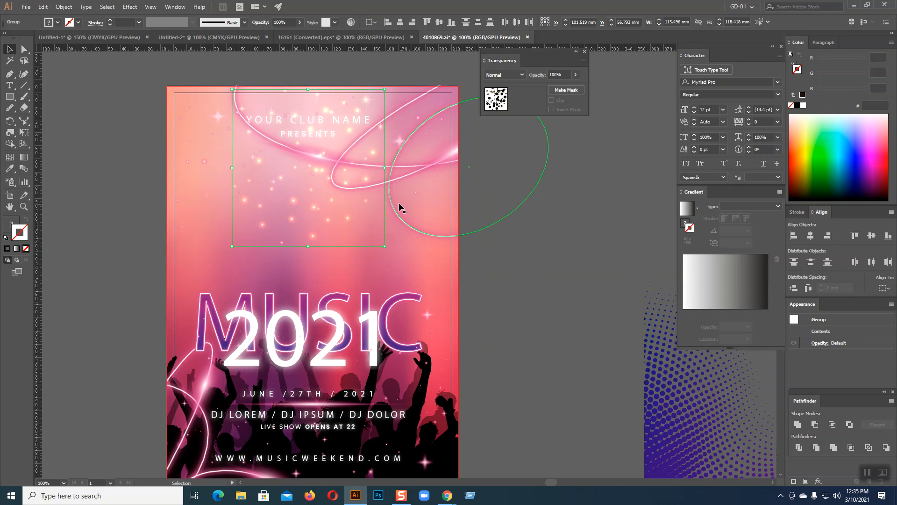
left_click_drag(391, 170, 457, 169)
left_click_drag(231, 169, 166, 168)
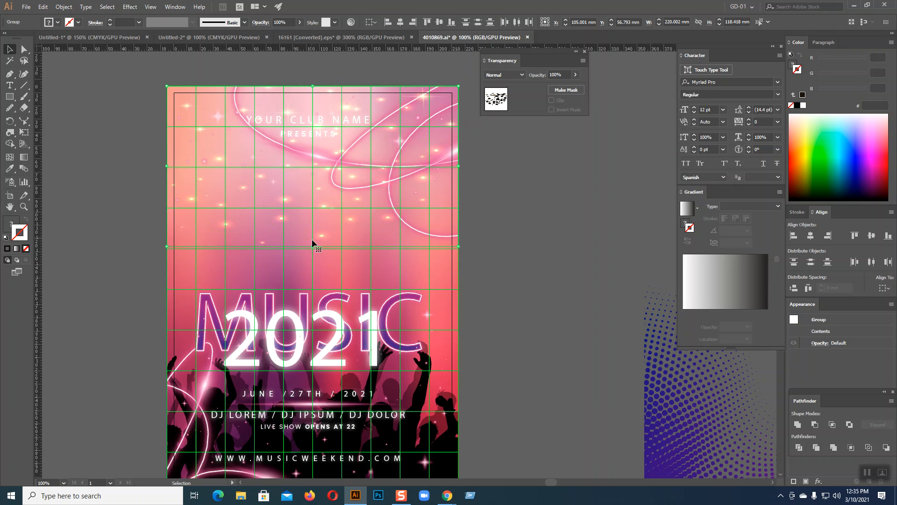
left_click_drag(313, 246, 317, 322)
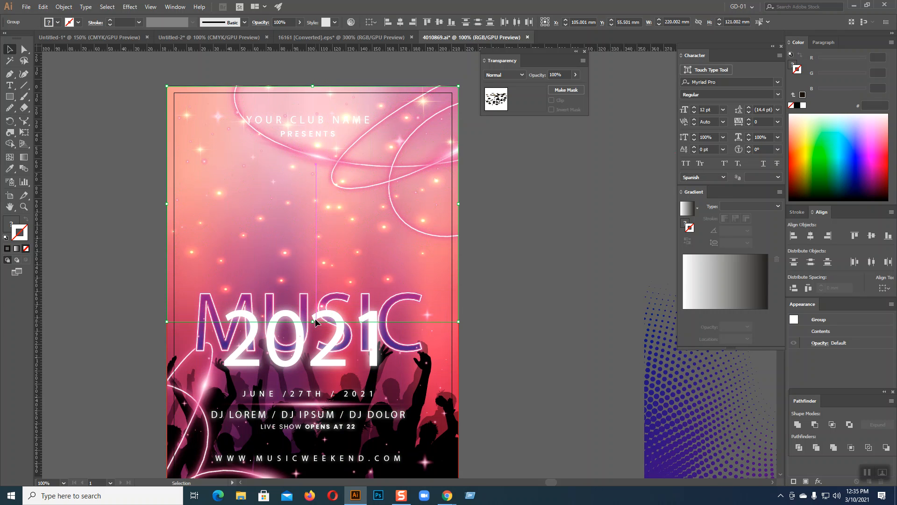
left_click_drag(314, 85, 314, 86)
left_click(554, 280)
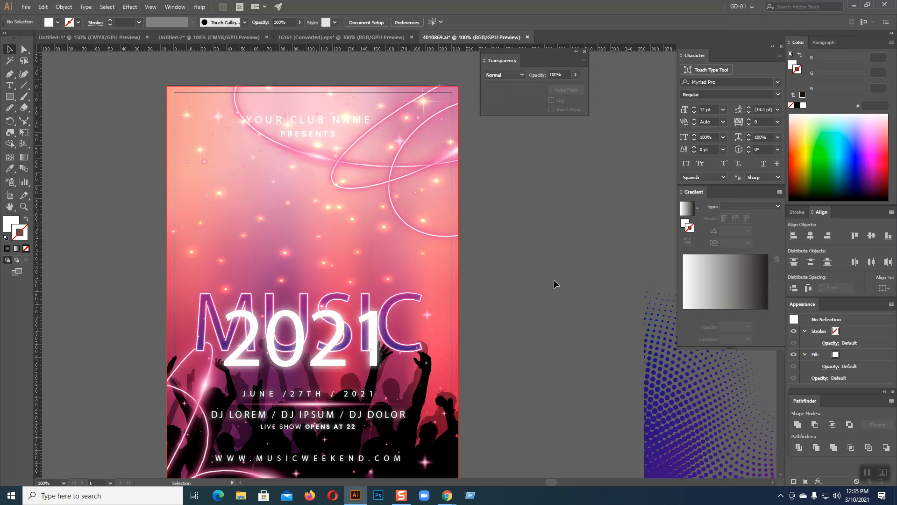
Bring the music poster's clip group containing the 2021 text to the front, above the sparkles.
left_click(375, 335)
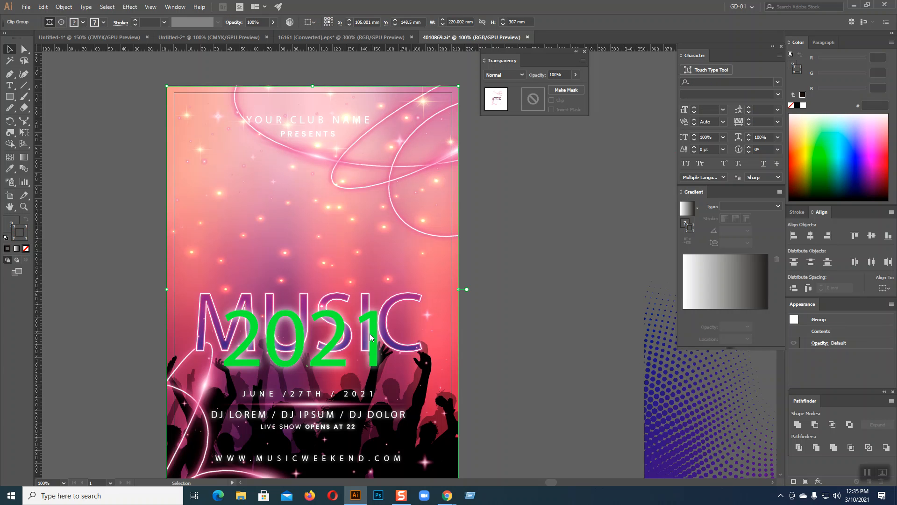
right_click(369, 333)
mouse_move(423, 425)
left_click(501, 424)
left_click(544, 286)
Show the party poster's hidden objects and copy its light-ray burst into the music poster, accepting the colour conversion.
left_click(337, 37)
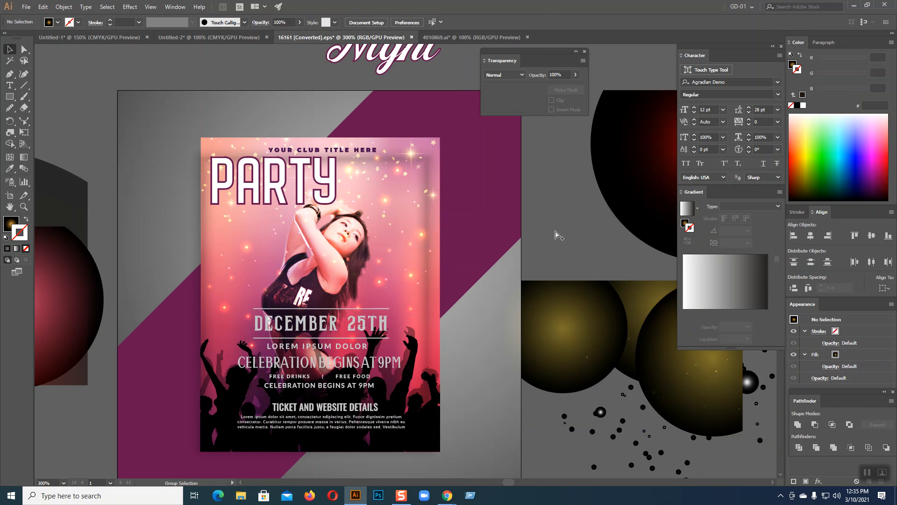
key("ctrl+alt+3")
left_click(556, 233)
left_click(376, 181)
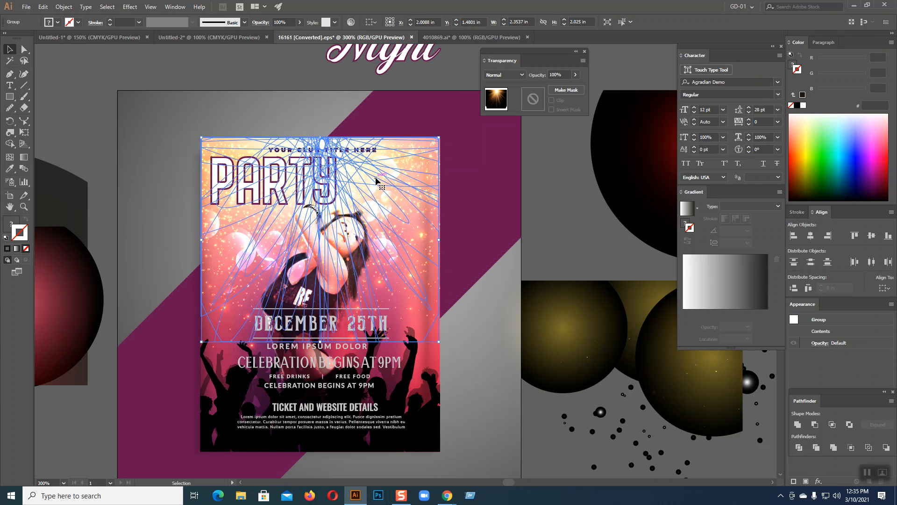
key("a")
left_click(446, 33)
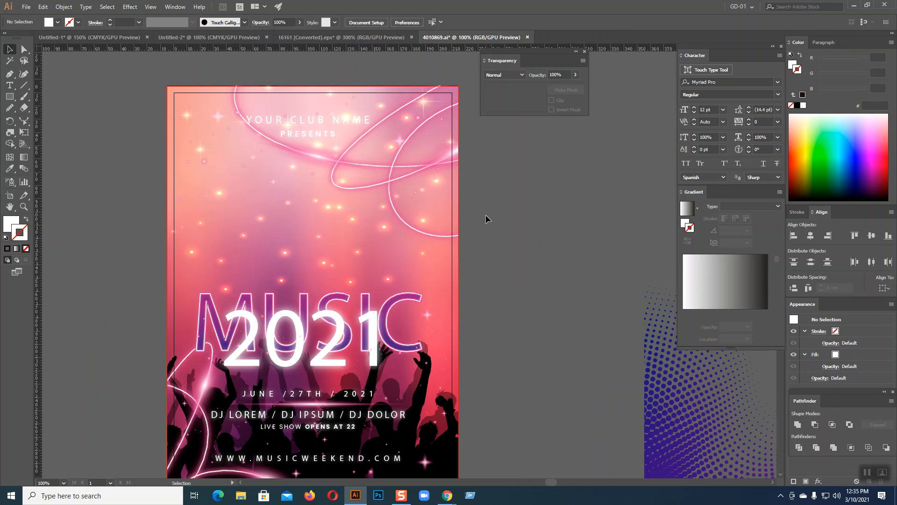
key("ctrl+v")
left_click(467, 261)
key("v")
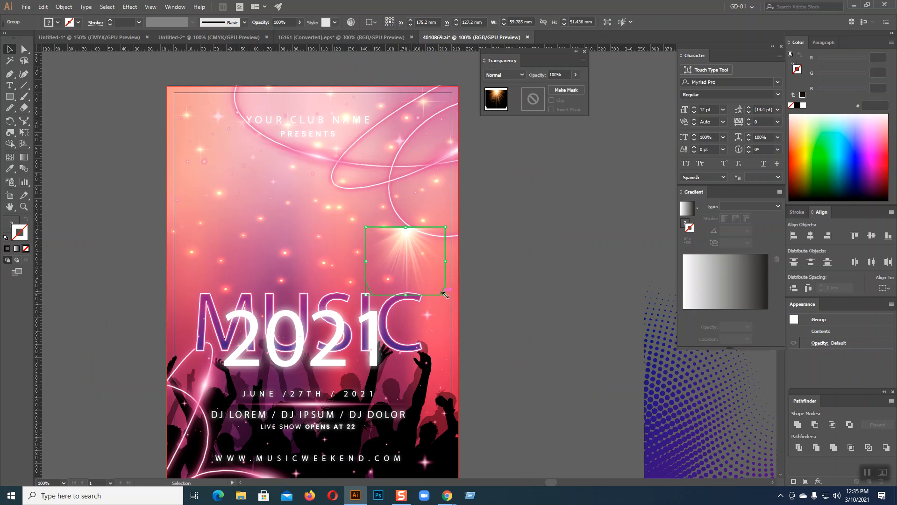
Centre the light-ray burst on the upper music poster and enlarge it to the poster's width, about 220 mm.
left_click_drag(408, 236, 314, 179)
left_click_drag(351, 227, 505, 325)
key("Right")
key("Right")
key("Right")
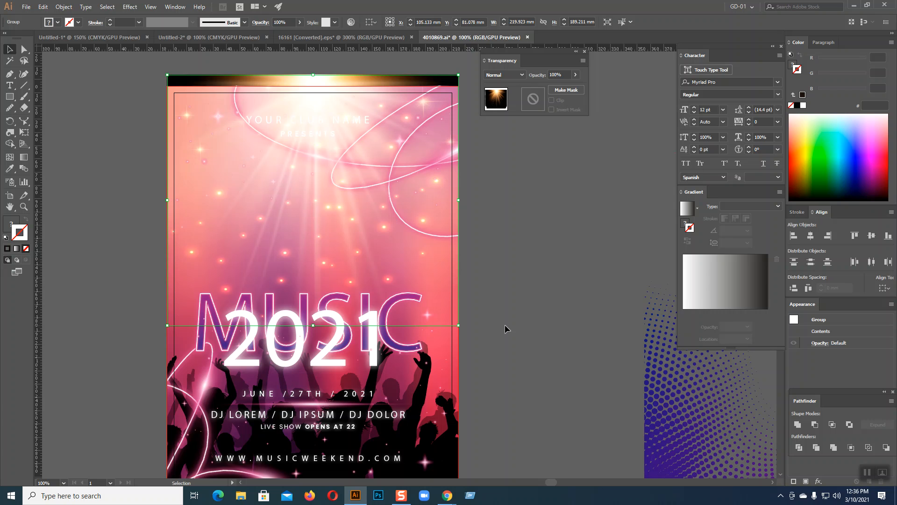
key("Left")
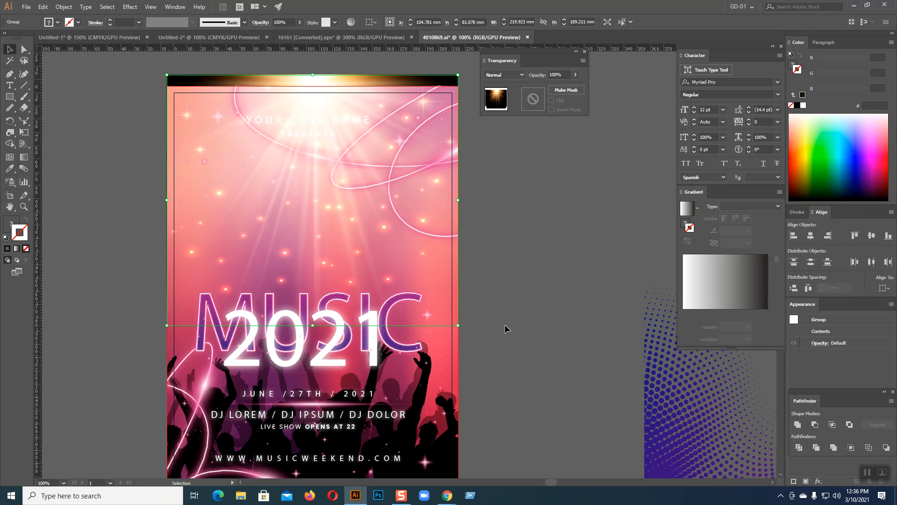
Nudge the light-ray burst down until its upper edge meets the music poster's upper edge.
key("Down")
key("Down")
key("Down")
key("Down")
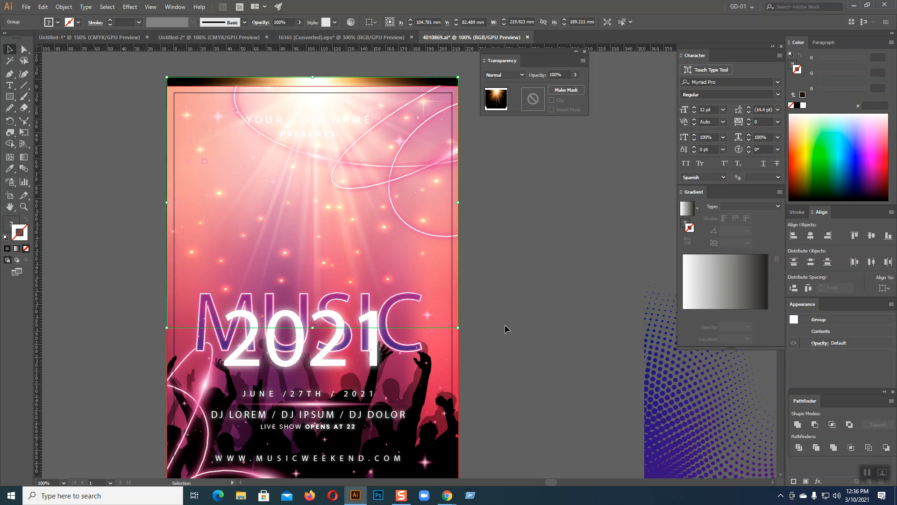
key("Down")
key("Down")
key("Down")
key("Down")
key("Down")
key("Down")
key("Down")
key("Down")
key("Down")
key("Down")
key("Down")
key("Down")
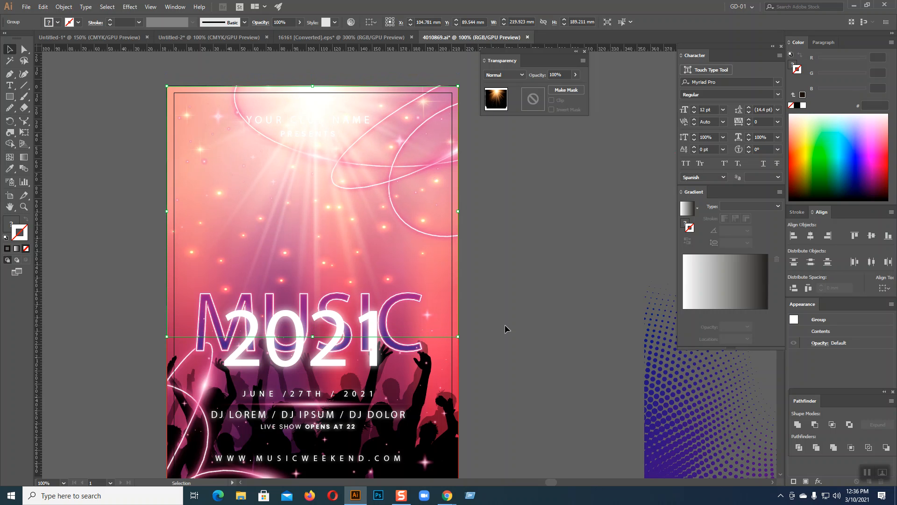
left_click(566, 351)
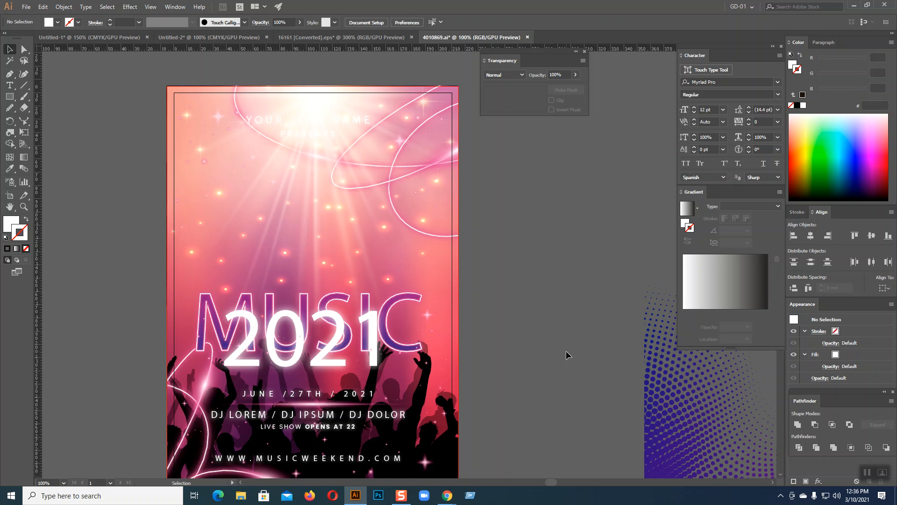
Try moving the light-ray burst off the party poster, and undo the move.
left_click(365, 37)
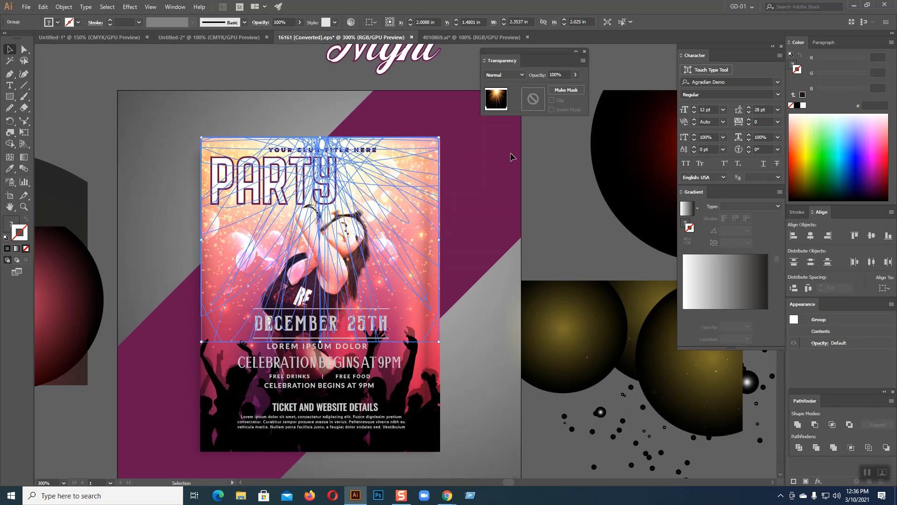
left_click(557, 169)
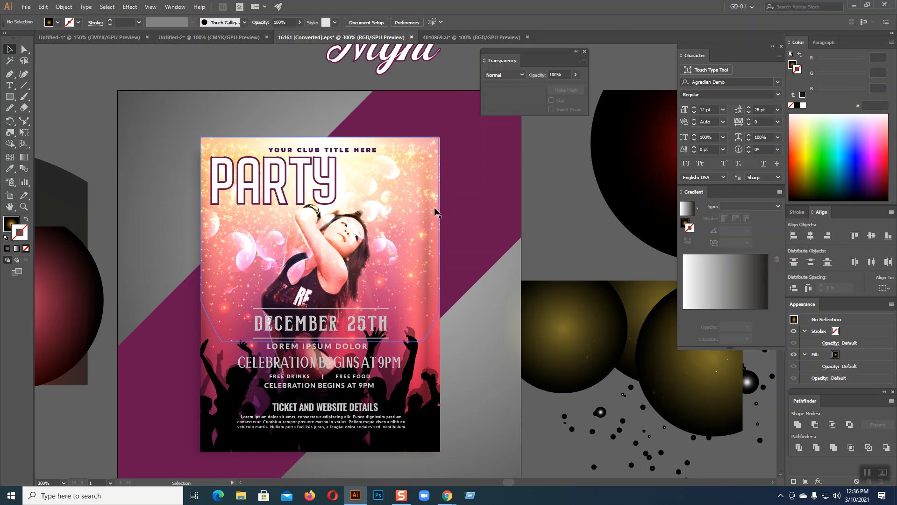
left_click(434, 211)
left_click_drag(434, 211, 175, 172)
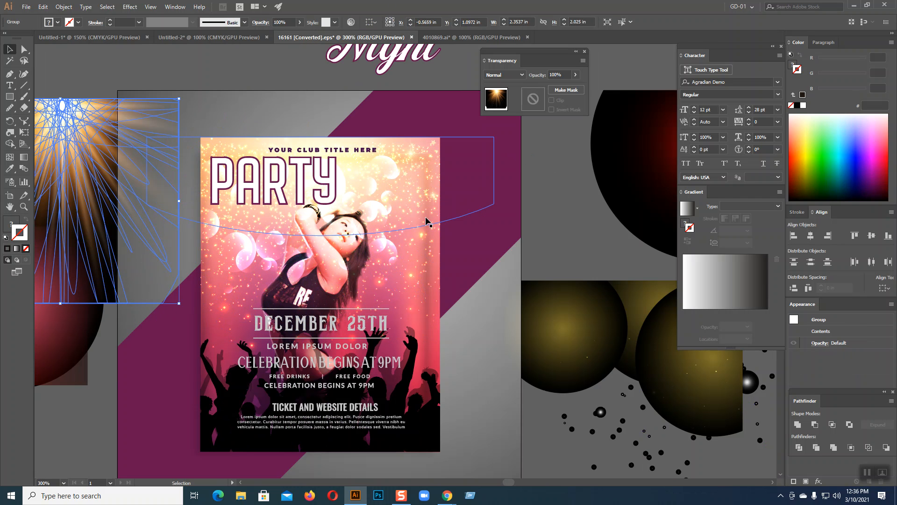
key("ctrl+z")
left_click(607, 219)
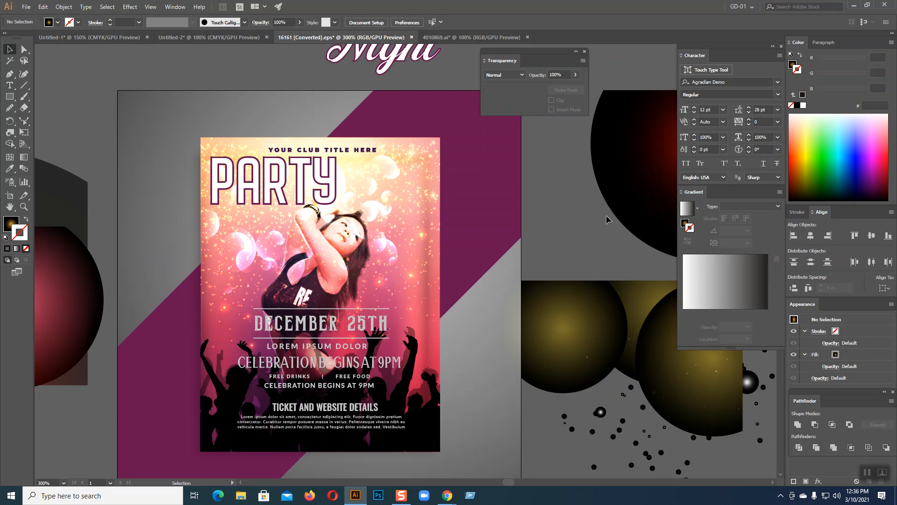
Copy the glitter and bubble clip group from the party poster into the music poster, accepting the colour conversion.
left_click(403, 190)
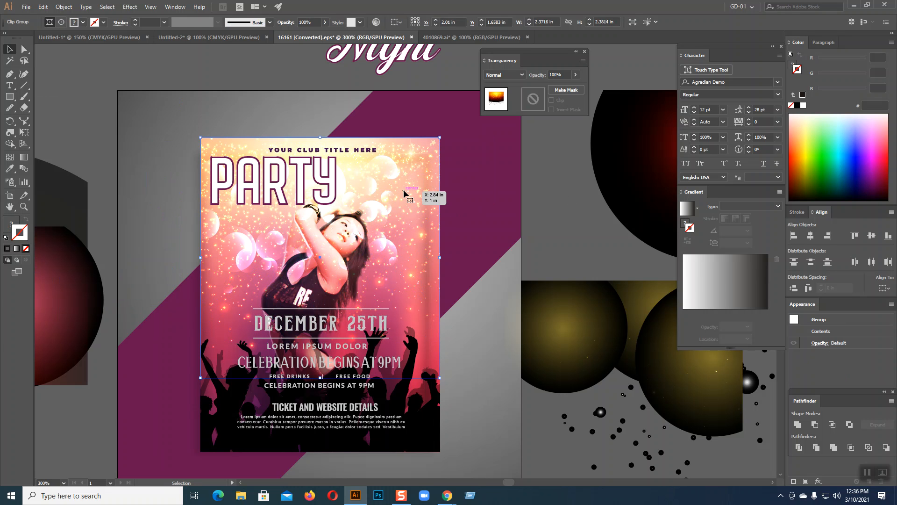
left_click_drag(403, 189, 139, 145)
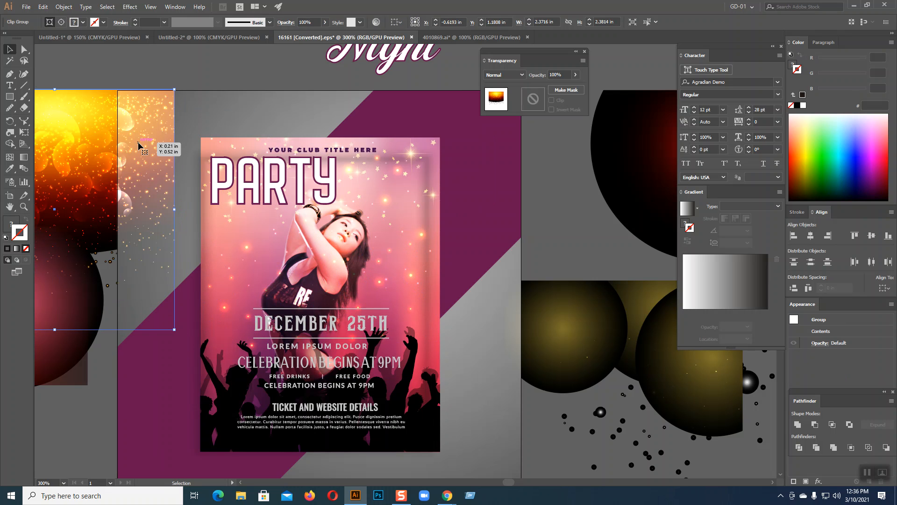
key("ctrl+z")
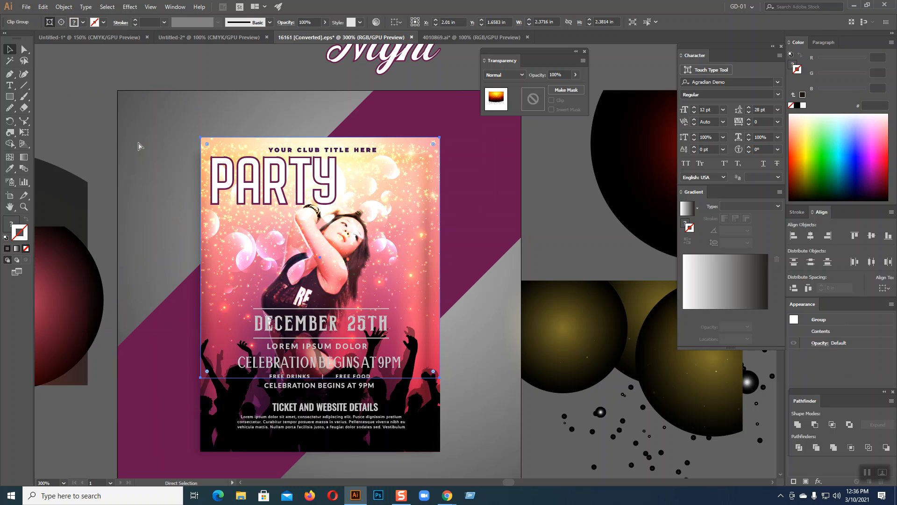
left_click(446, 41)
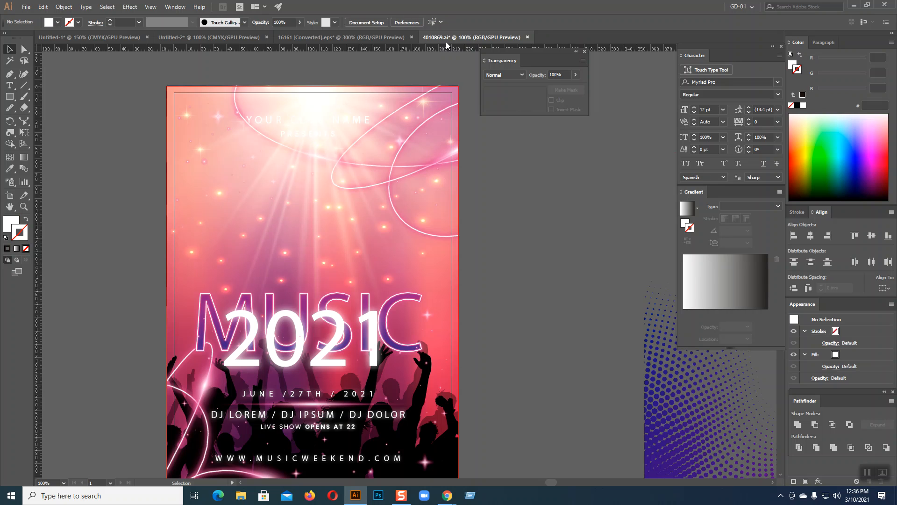
key("ctrl+v")
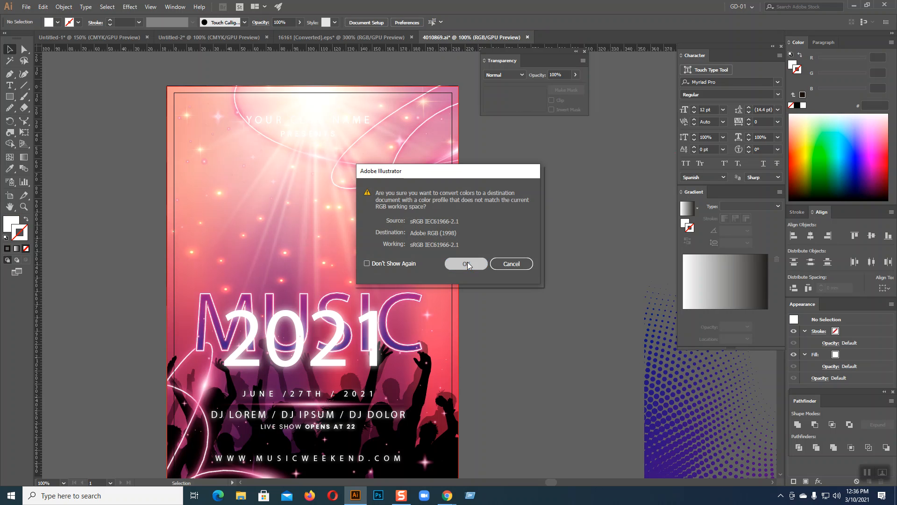
left_click(467, 264)
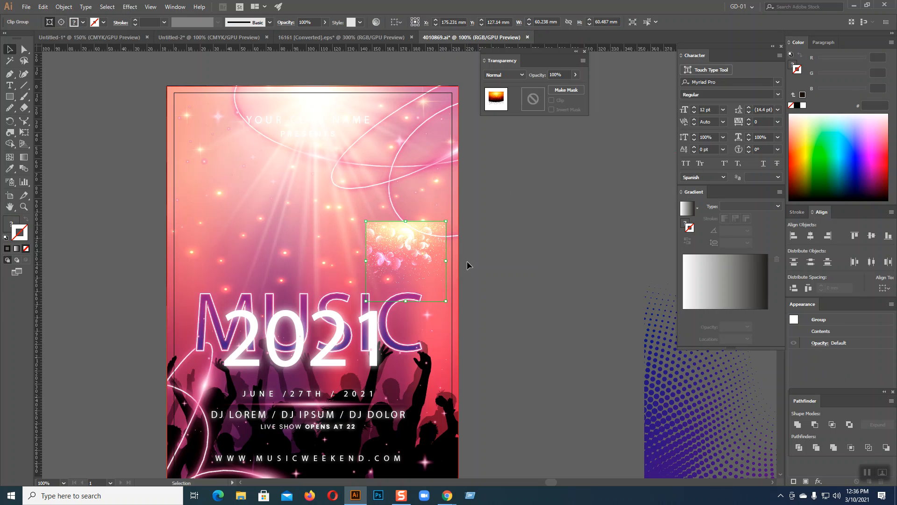
Centre the glitter and bubble group over the upper music poster and enlarge it to about 219 by 220 mm.
left_click_drag(406, 244, 312, 162)
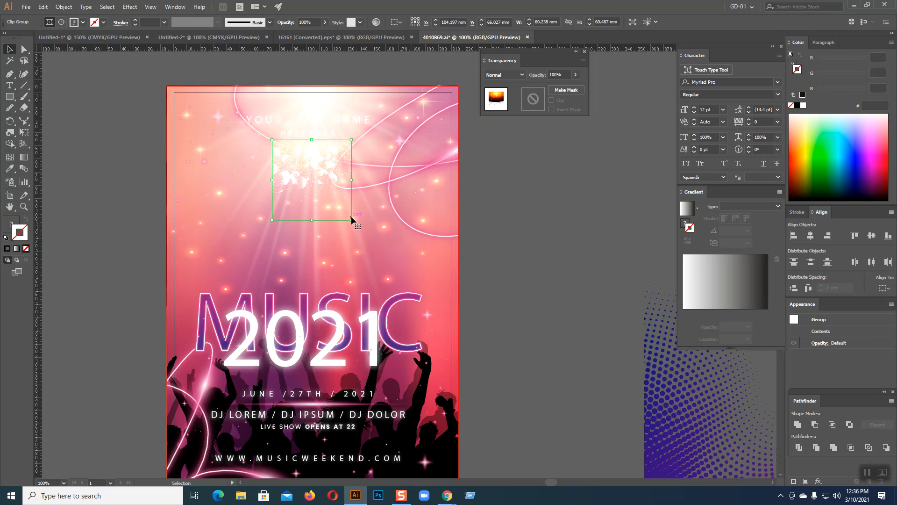
left_click_drag(354, 222, 523, 328)
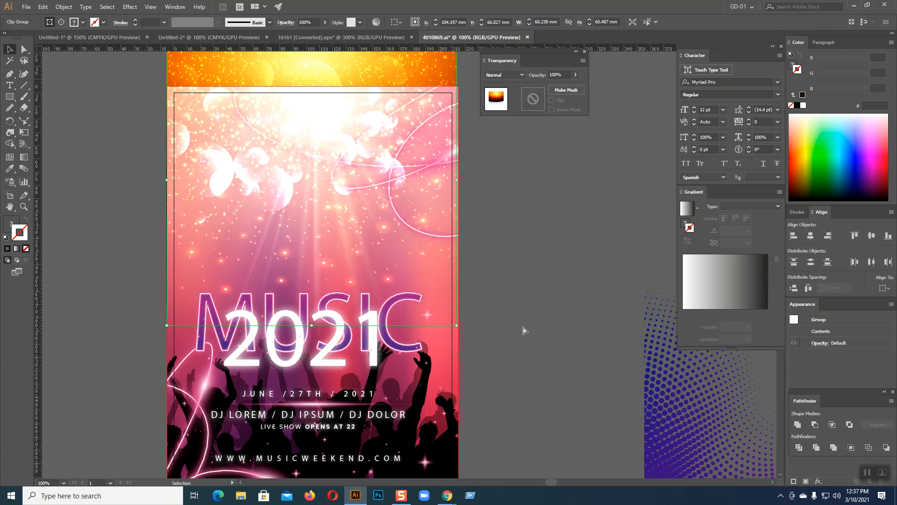
key("ctrl+equal")
key("Right")
key("Right")
key("Right")
key("Right")
key("Right")
key("Right")
key("Right")
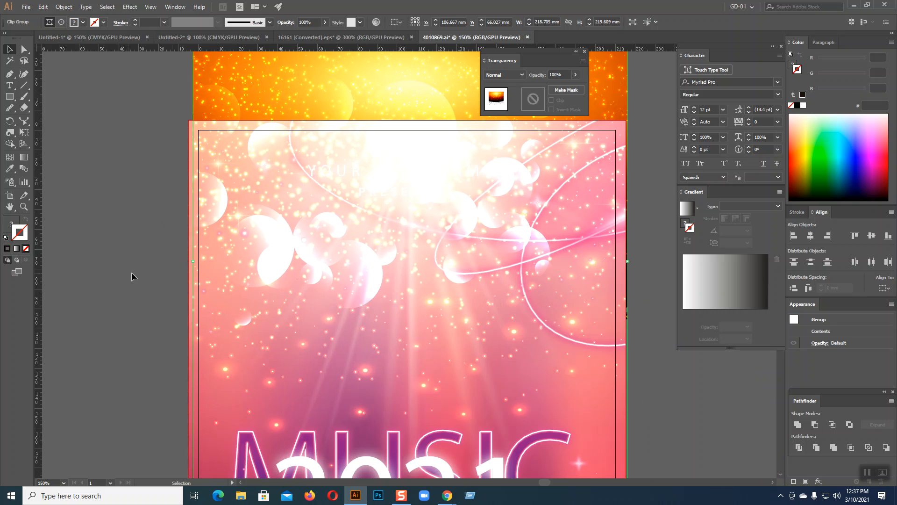
Resize the glitter and bubble group to about 220 mm wide and align it with both side edges of the music poster.
left_click_drag(192, 262, 188, 262)
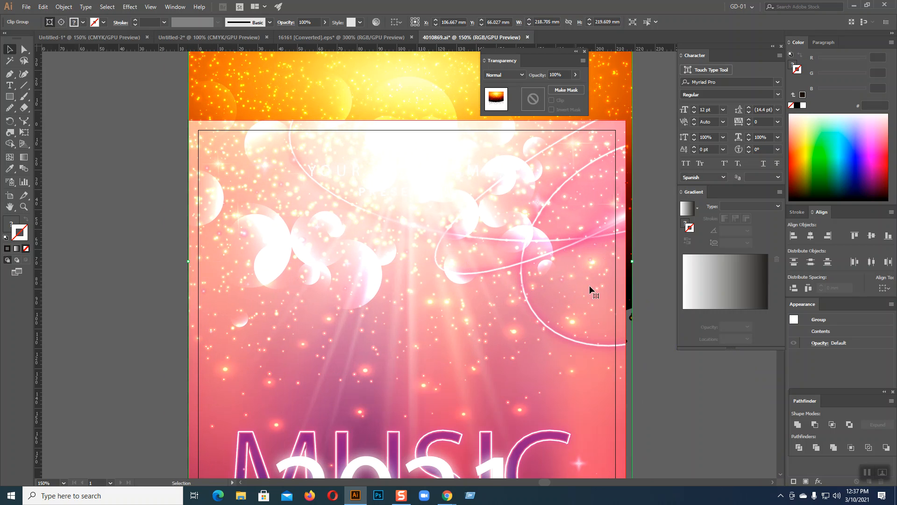
left_click_drag(632, 263, 626, 266)
key("Left")
key("Left")
key("Left")
key("Left")
key("Left")
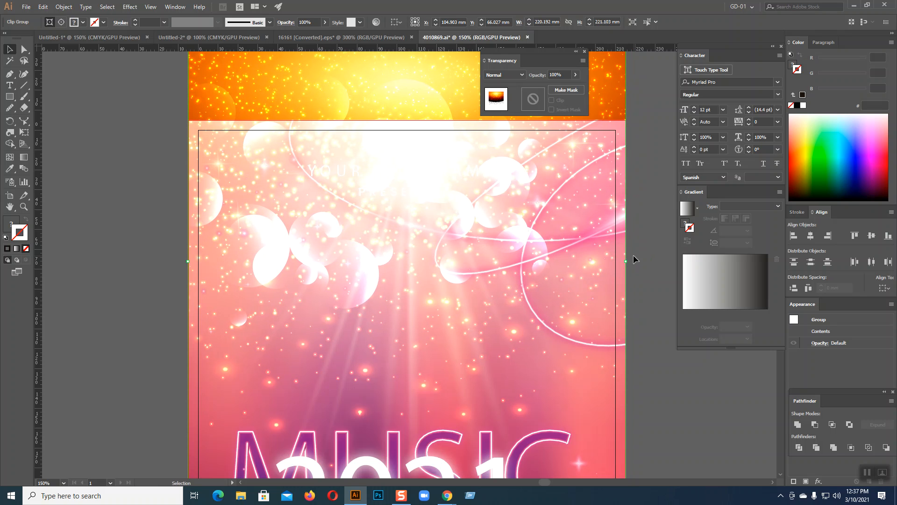
Nudge the glitter and bubble group straight down until its upper edge meets the music poster's upper edge.
key("ctrl+1")
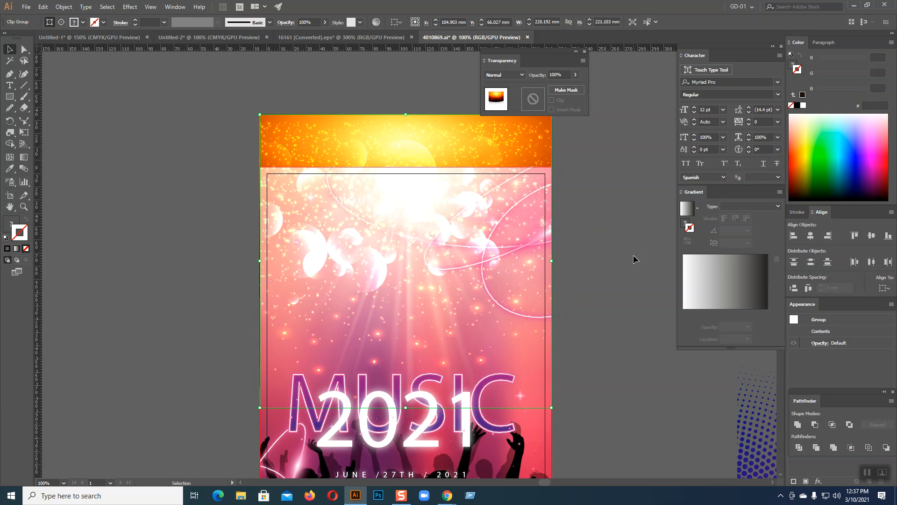
key("Down")
key("Down")
key("Down")
key("Down")
key("Down")
key("Down")
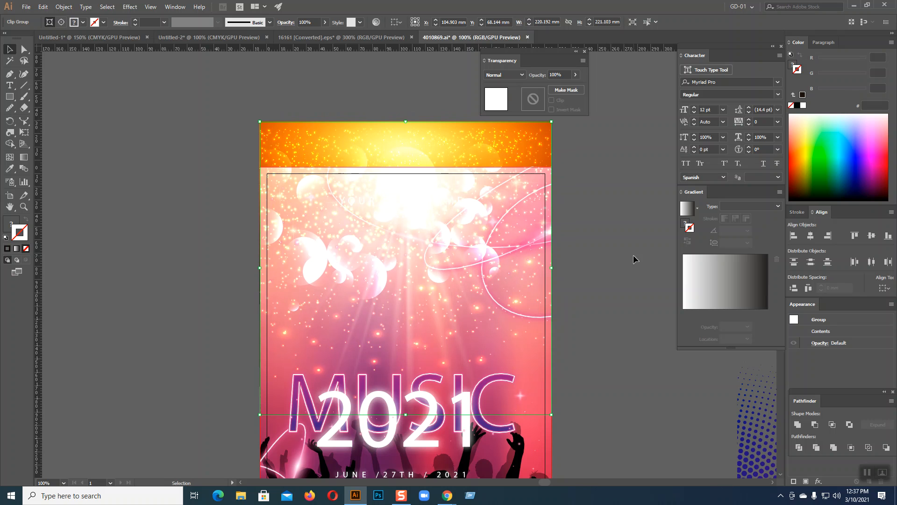
key("Down")
key("Down")
key("Down")
key("Down")
key("Down")
key("Down")
key("Down")
key("Down")
key("Down")
key("Down")
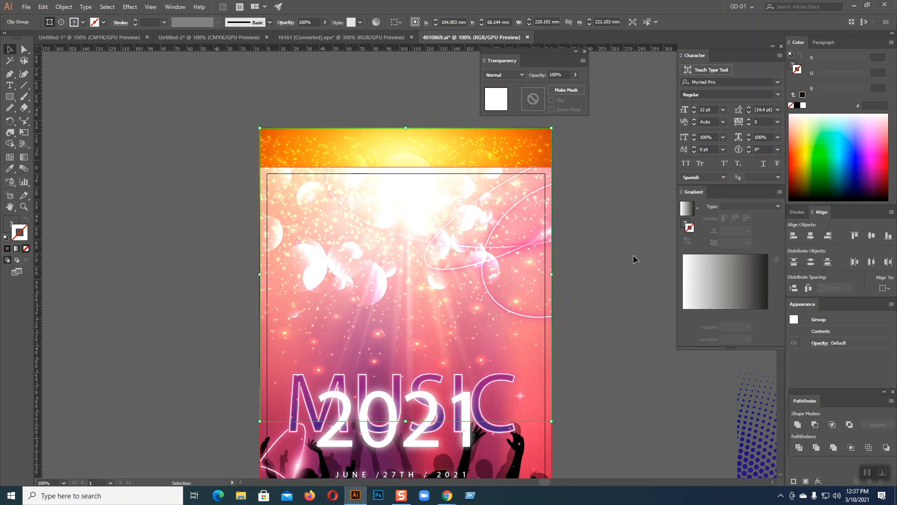
key("Down")
key("Down")
key("Down")
key("Down")
key("Down")
key("Down")
key("Down")
key("Down")
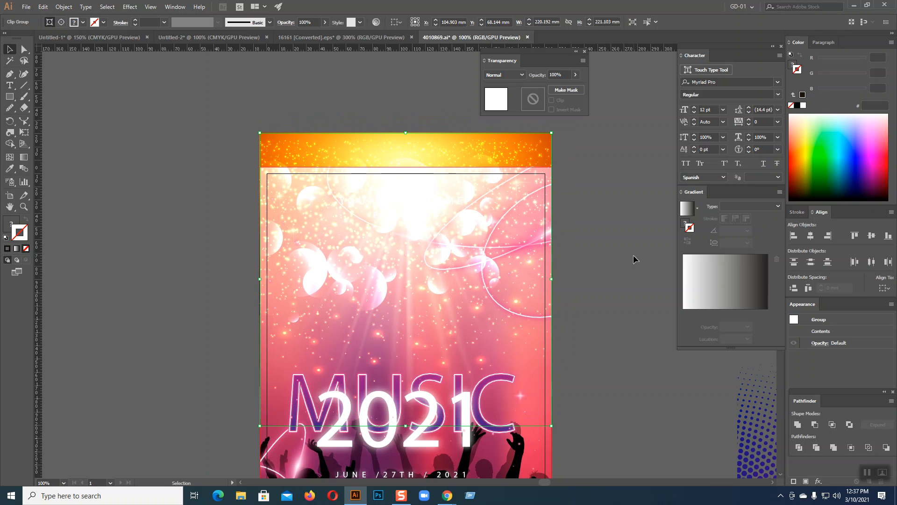
key("Down")
key("Down")
key("Down")
key("Down")
key("Down")
key("Down")
key("Down")
key("Down")
key("Down")
key("Down")
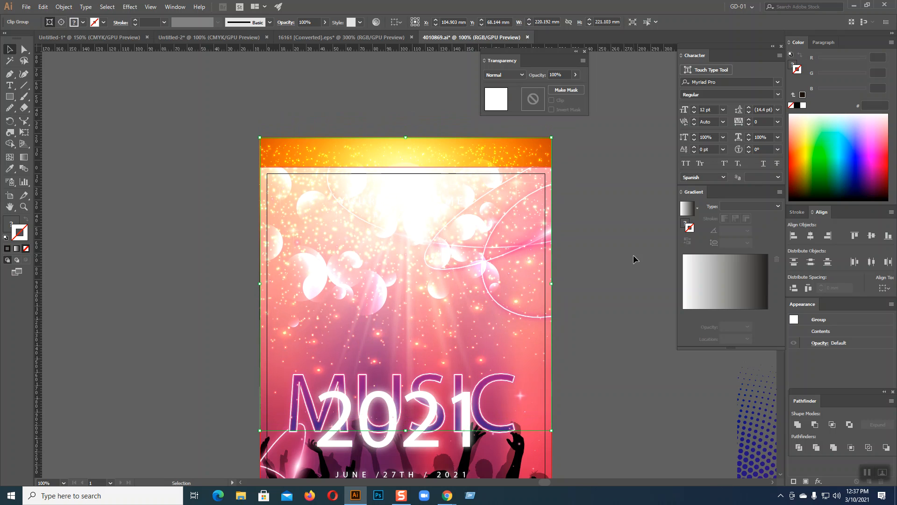
key("Down")
key("Down")
key("Down")
key("Down")
key("Down")
key("Down")
key("Down")
key("Down")
key("Down")
key("Down")
key("Down")
key("Down")
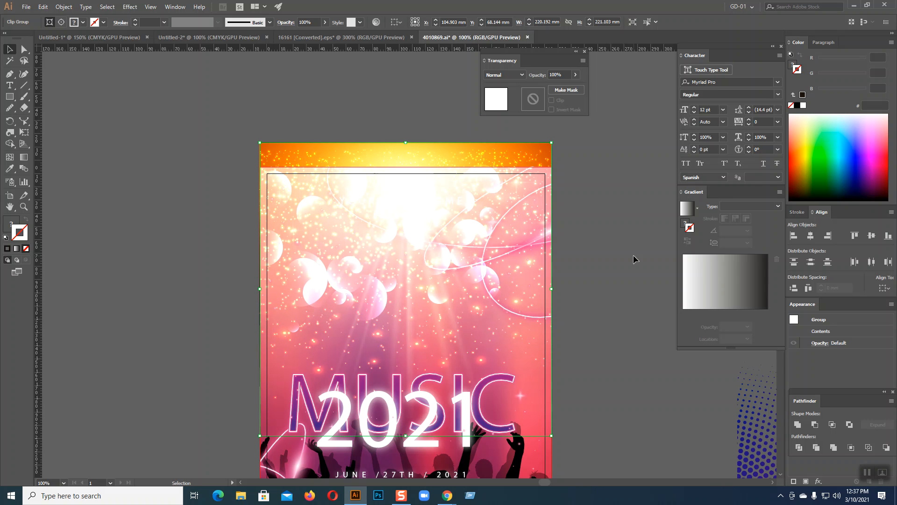
key("Down")
key("Down")
key("Down")
key("Down")
key("Down")
key("Down")
key("Down")
key("Down")
key("Down")
key("Down")
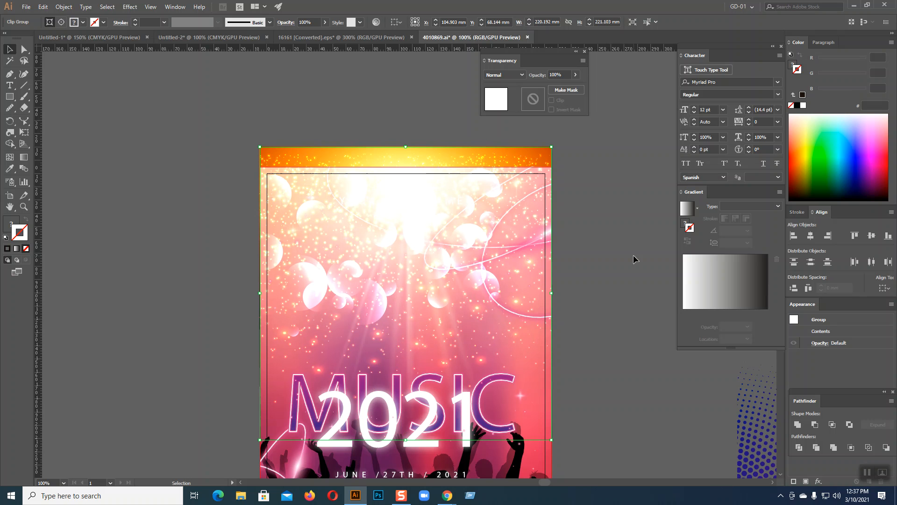
key("Down")
key("Down")
key("Down")
key("Down")
key("Down")
key("Down")
key("Down")
key("Down")
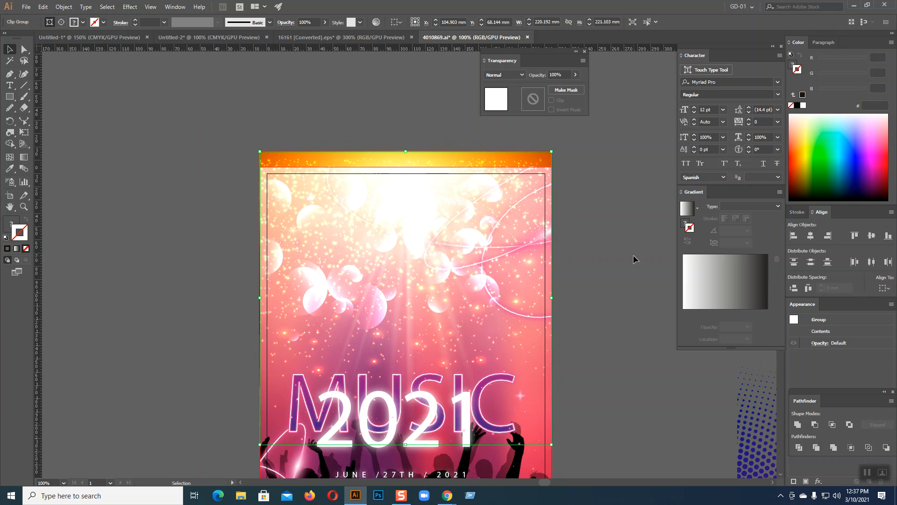
key("Down")
key("Down")
key("Down")
key("Down")
key("Down")
key("Down")
key("Down")
key("Down")
key("Down")
key("Down")
key("Down")
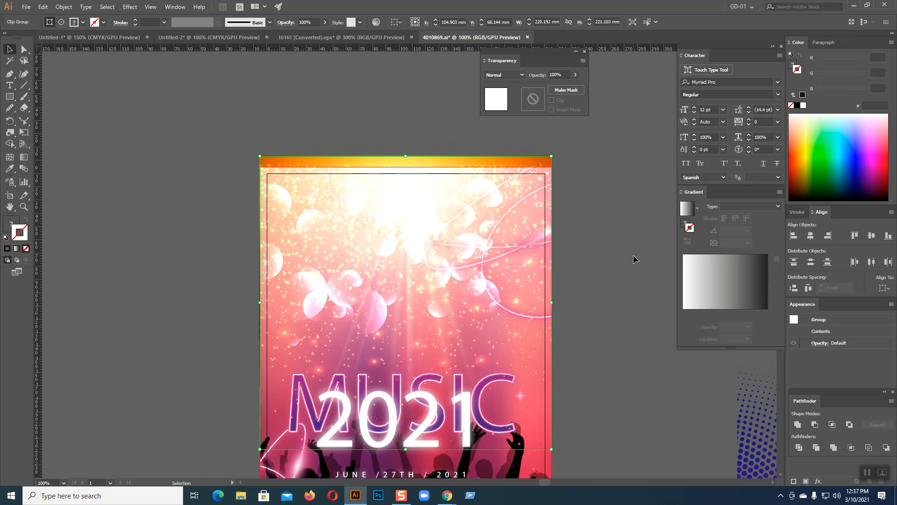
key("Down")
key("Down")
key("Down")
key("Down")
key("Down")
key("Down")
key("Down")
key("Down")
key("Down")
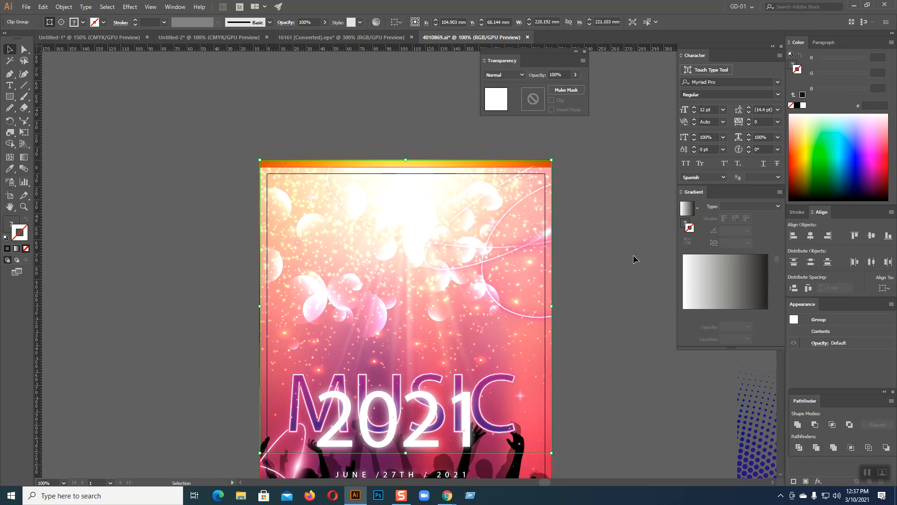
key("Down")
key("Down")
key("Down")
key("Down")
key("Down")
key("Down")
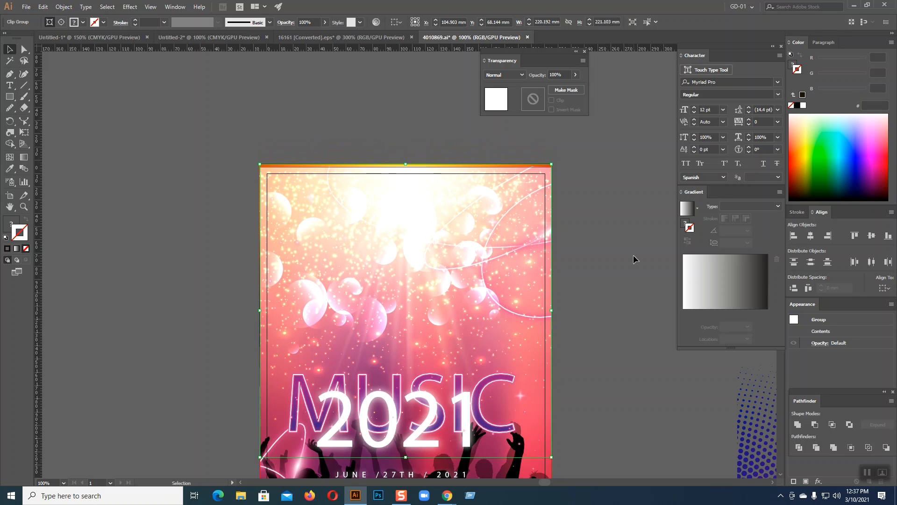
key("Down")
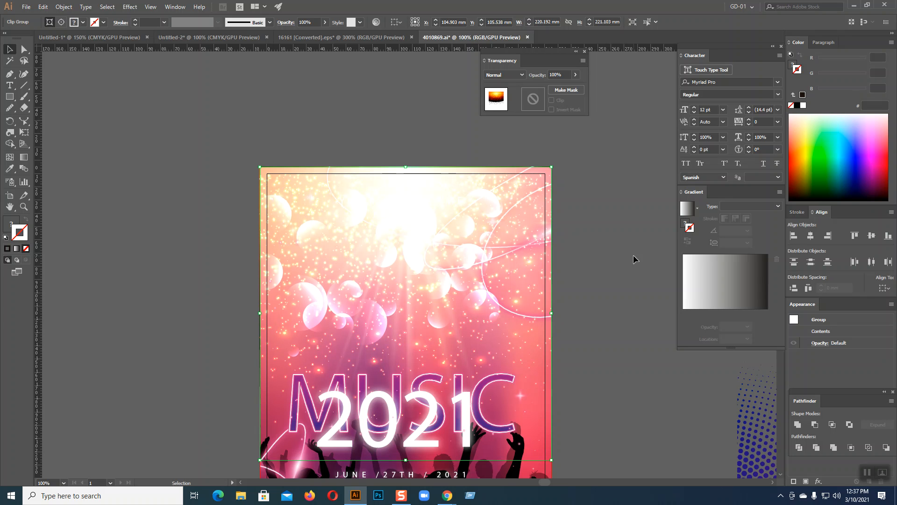
left_click(590, 270)
Bring the clip group holding the poster's text and neon rings to the front of the stacking order.
scroll(590, 270, "down", 5)
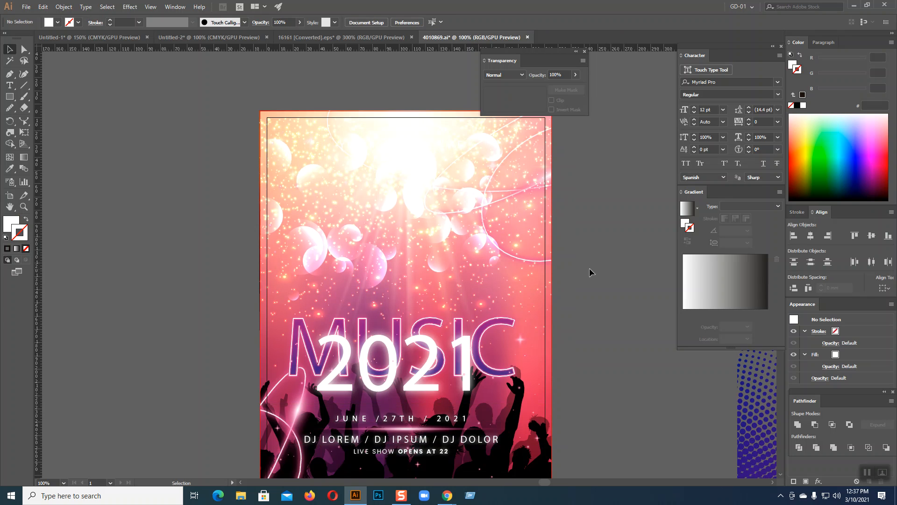
left_click(361, 439)
right_click(360, 438)
mouse_move(423, 391)
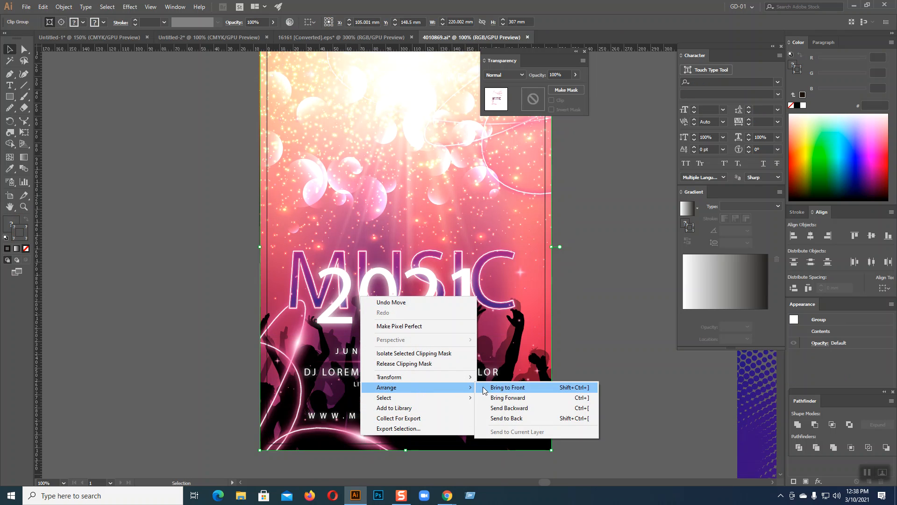
left_click(505, 388)
left_click(587, 358)
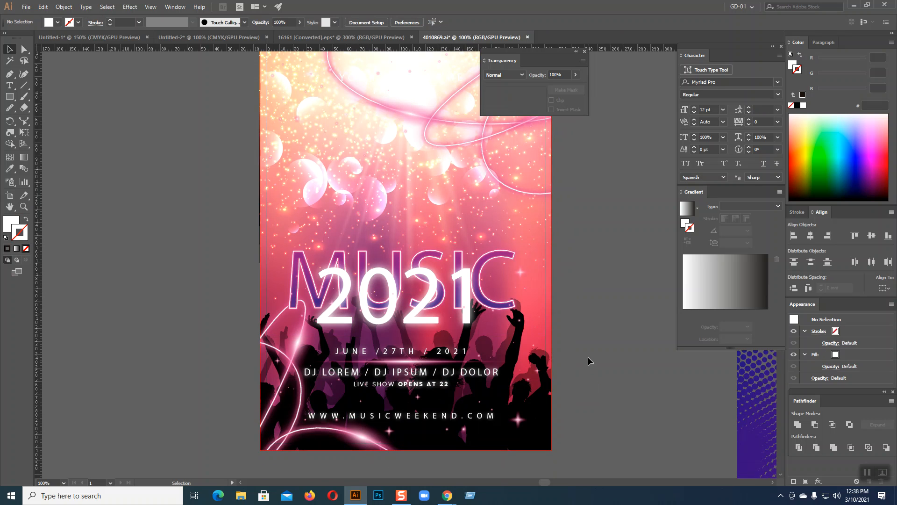
scroll(590, 362, "up", 2)
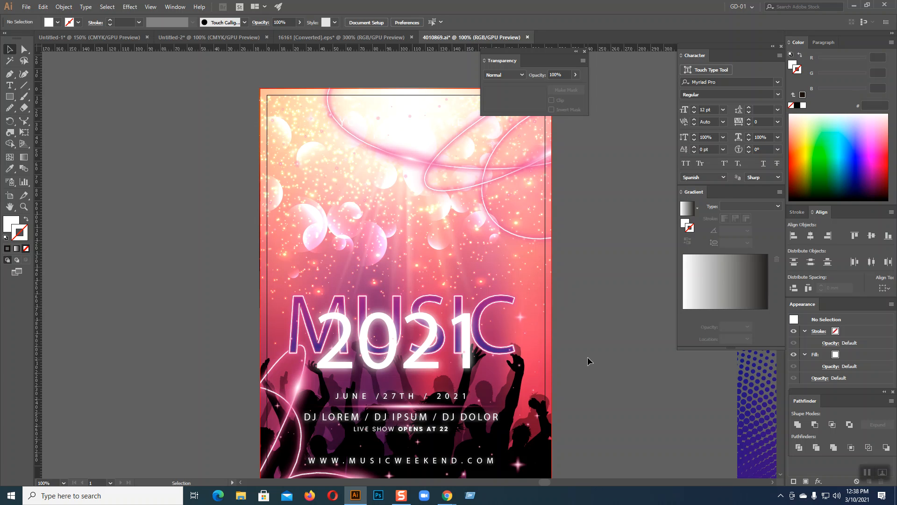
Release the clipping mask on the text and neon ring group.
left_click(464, 338)
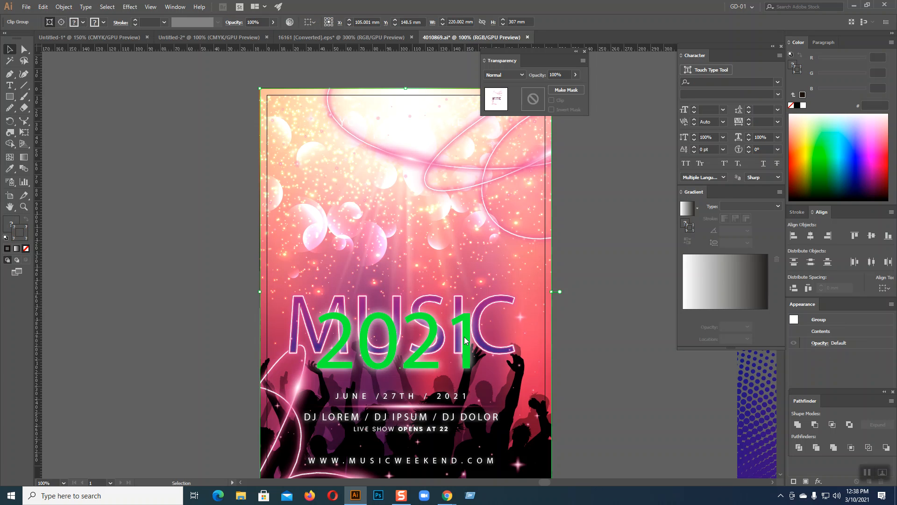
right_click(465, 340)
left_click(514, 405)
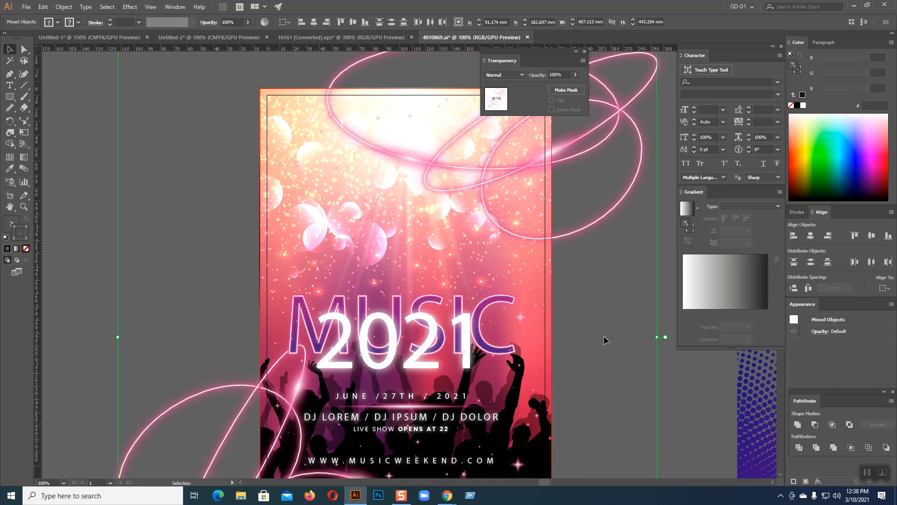
left_click(603, 334)
scroll(593, 322, "up", 1)
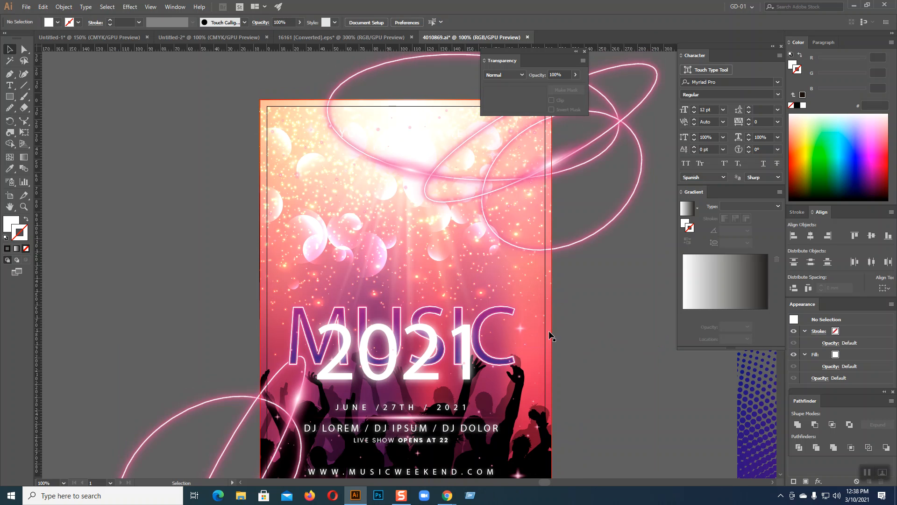
Move the poster's text group off the artboard, about 234 mm to the left and 62 mm up.
left_click(433, 356)
left_click_drag(431, 354, 122, 273)
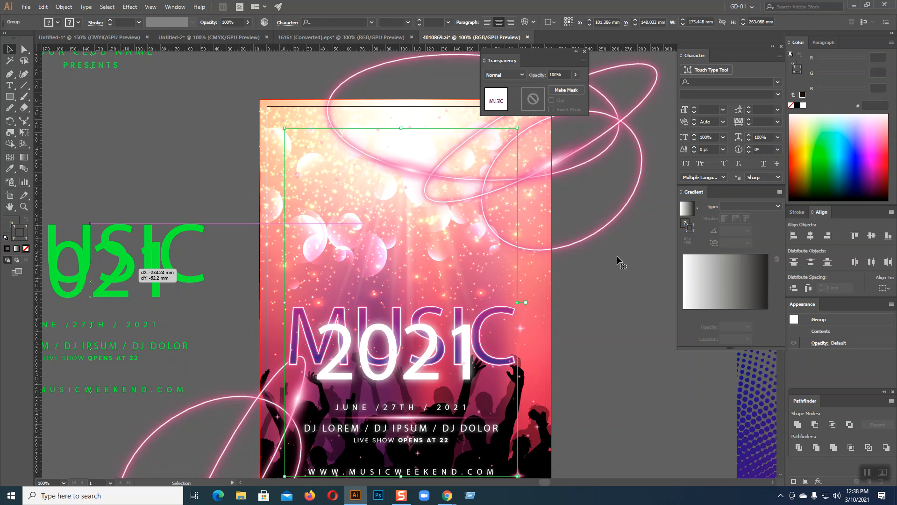
left_click(603, 232)
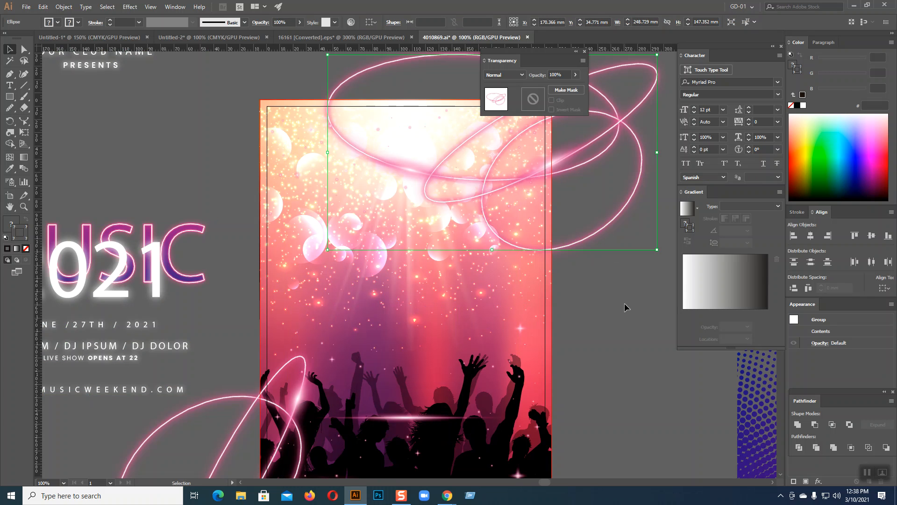
Draw a rectangle of about 220 by 307 mm exactly over the music poster and remove its fill.
key("ctrl+minus")
scroll(603, 309, "down", 5)
left_click(10, 97)
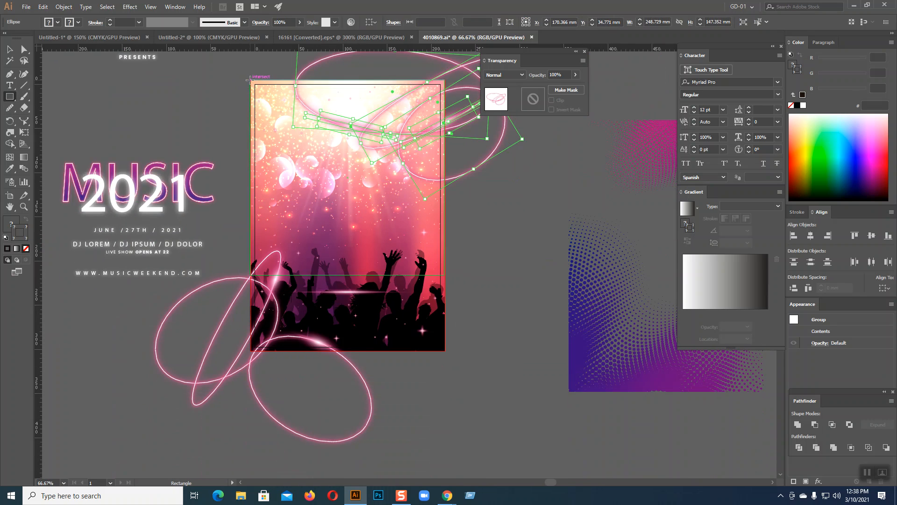
left_click_drag(251, 80, 445, 350)
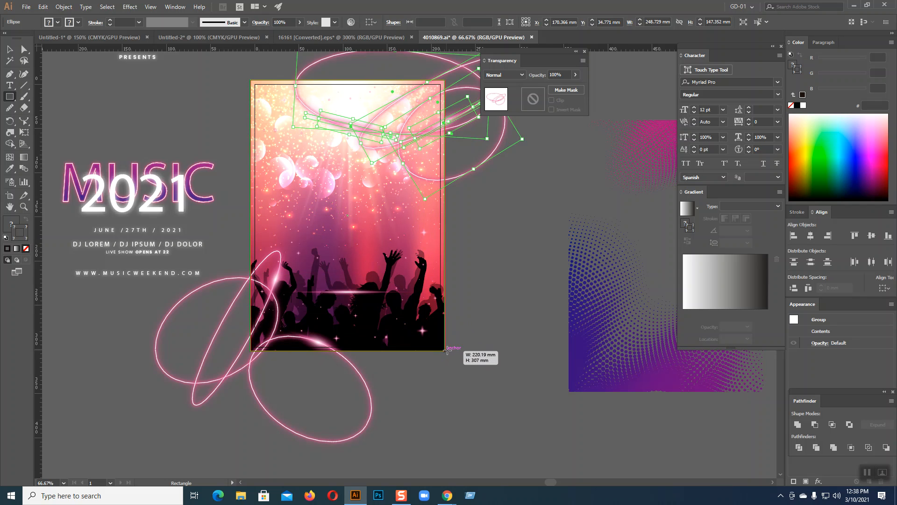
left_click_drag(447, 348, 446, 350)
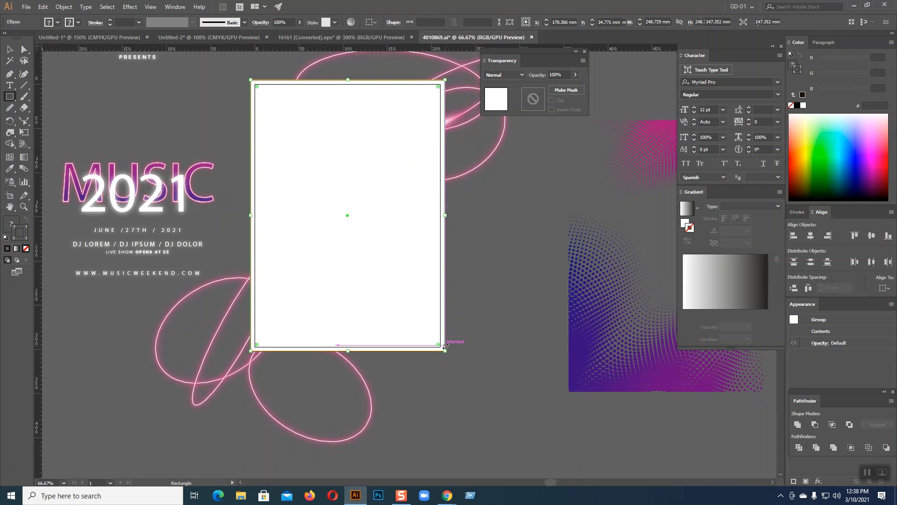
left_click(25, 248)
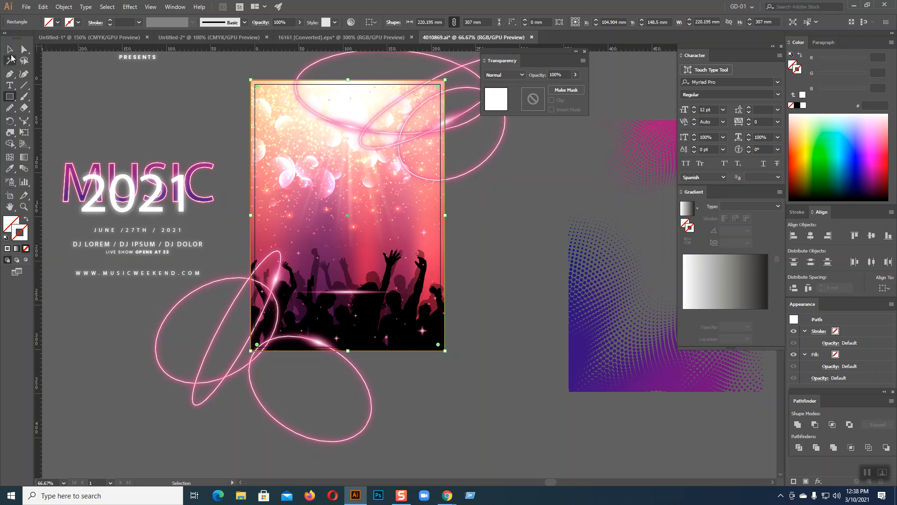
key("v")
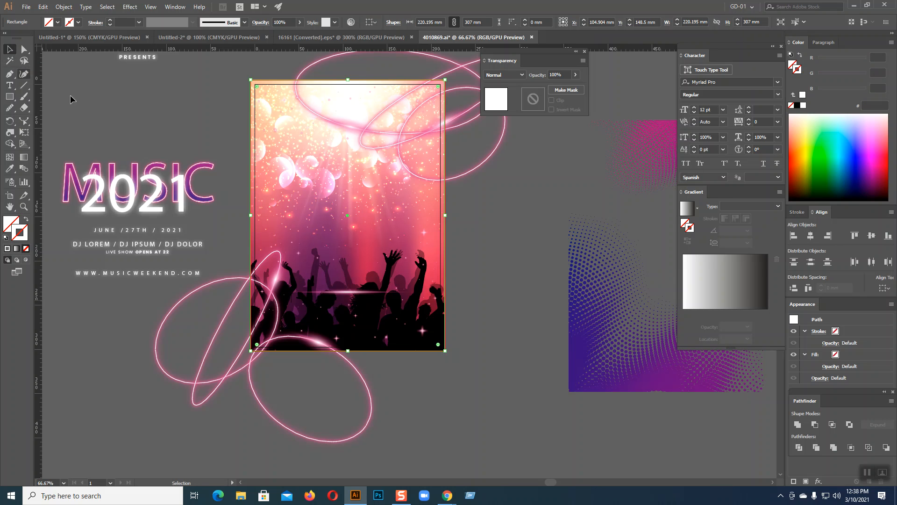
Clip the upper and lower neon ring groups to the poster area with a clipping mask made from the rectangle.
left_click(465, 114, "shift")
left_click(221, 329, "shift")
right_click(221, 330)
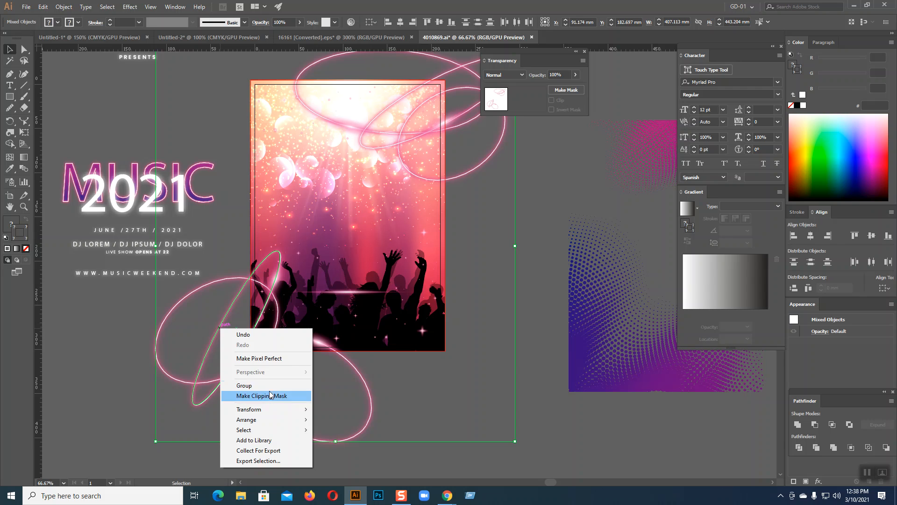
left_click(252, 395)
left_click(499, 312)
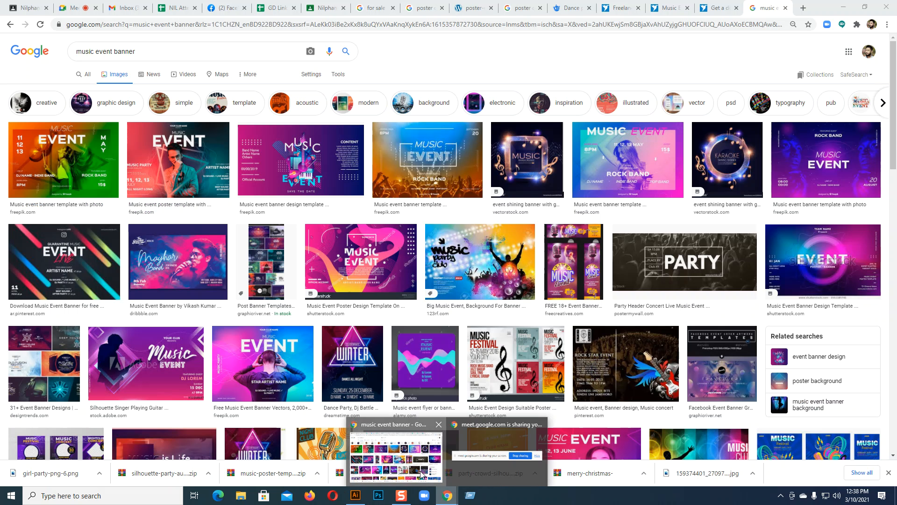
In Chrome, open the description of the Music Event Design contest on Freelancer and copy the event name NOUGHTY NOUGHTIES.
left_click(397, 450)
left_click(663, 4)
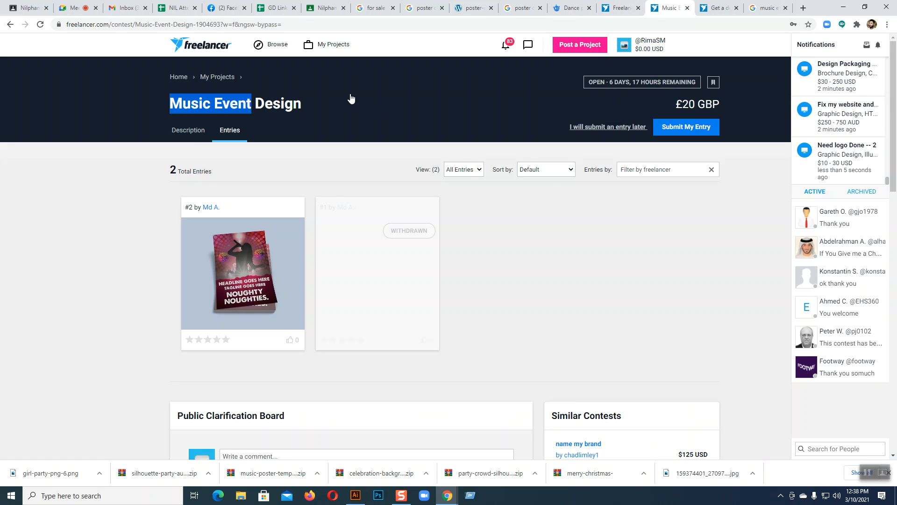
left_click(196, 130)
left_click_drag(375, 230, 444, 227)
key("ctrl+c")
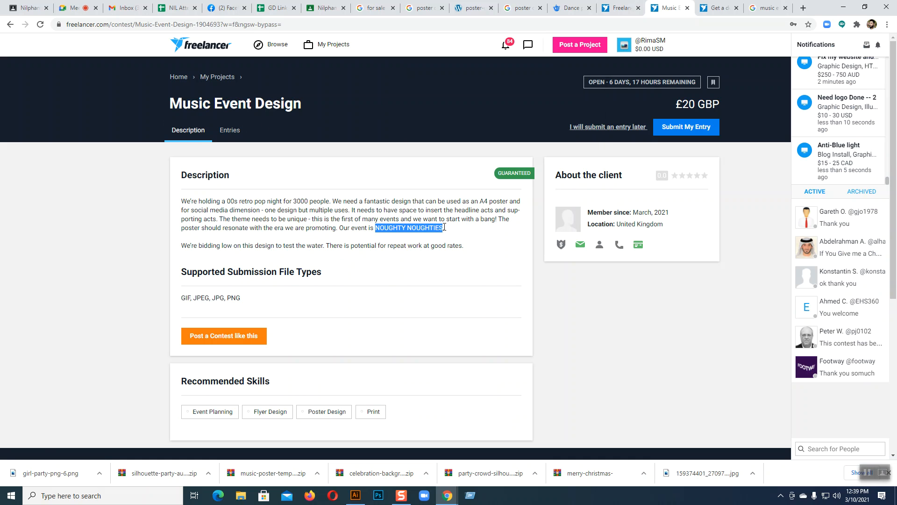
Switch back to Illustrator and paste NOUGHTY NOUGHTIES as a new point text in the empty area below the detached poster text.
left_click(356, 495)
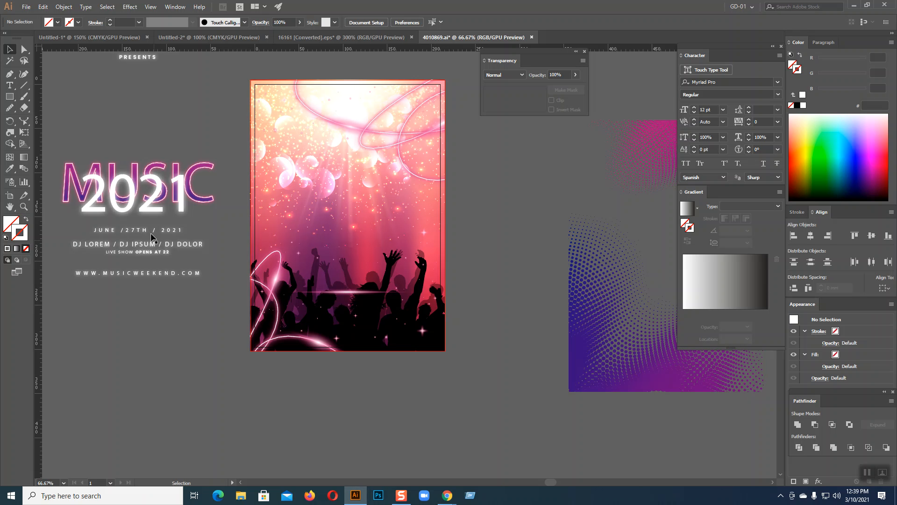
left_click(10, 85)
left_click(141, 369)
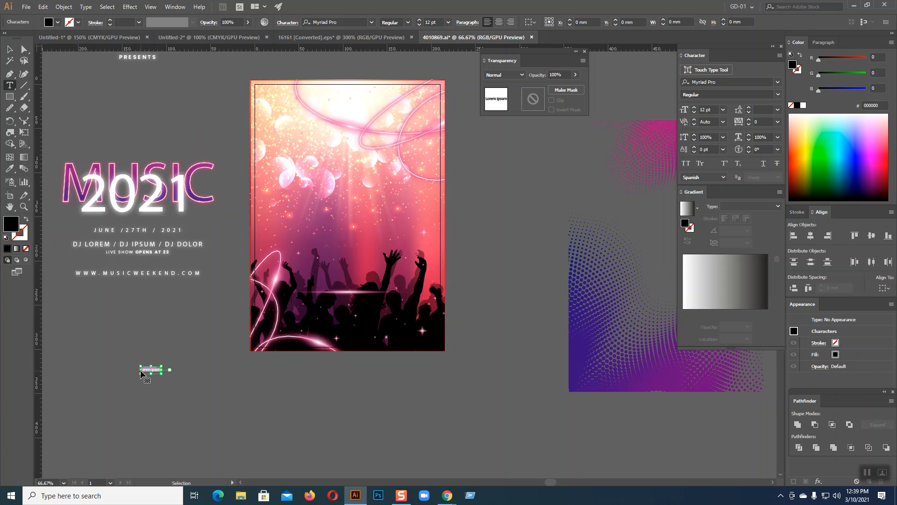
key("ctrl+v")
left_click(10, 49)
Enlarge the NOUGHTY NOUGHTIES text to about 71 pt and place it across the poster above the crowd.
scroll(180, 323, "down", 3)
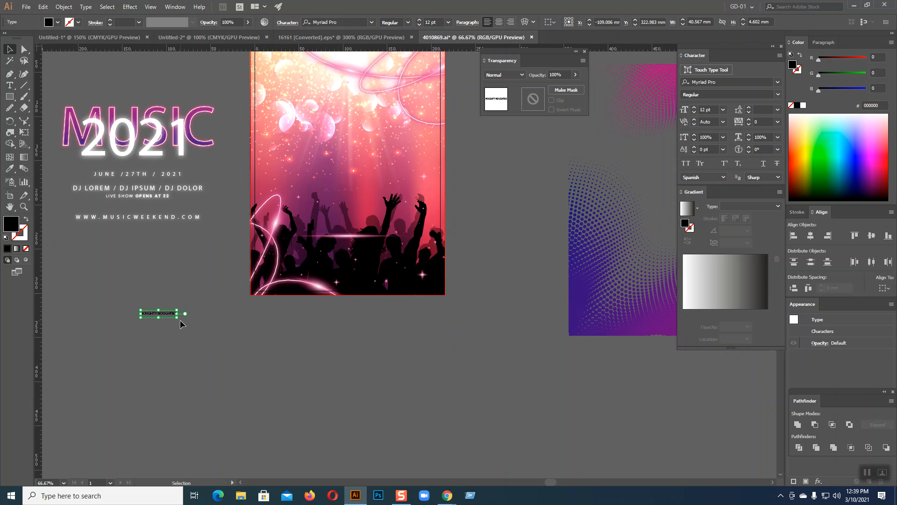
left_click_drag(176, 319, 461, 193)
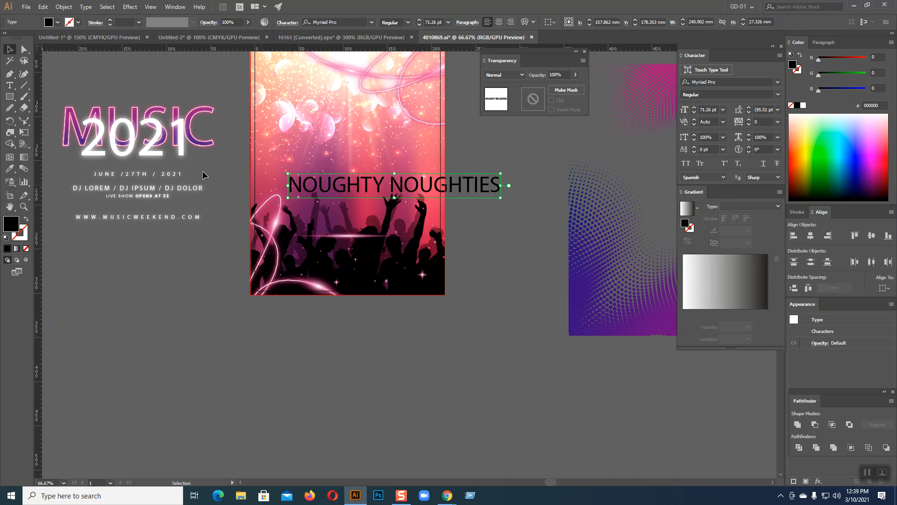
Replace the space in the NOUGHTY NOUGHTIES headline with a line break so the two words stack.
left_click(11, 85)
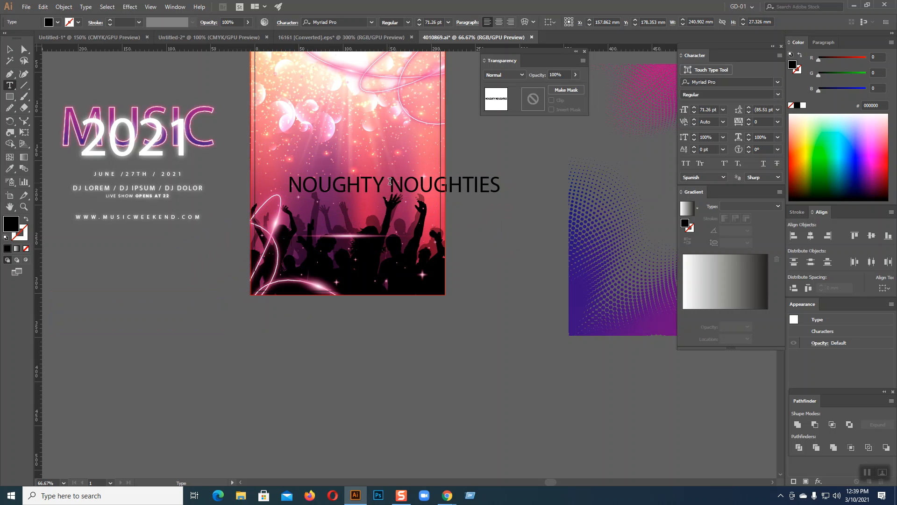
left_click(392, 181)
key("BackSpace")
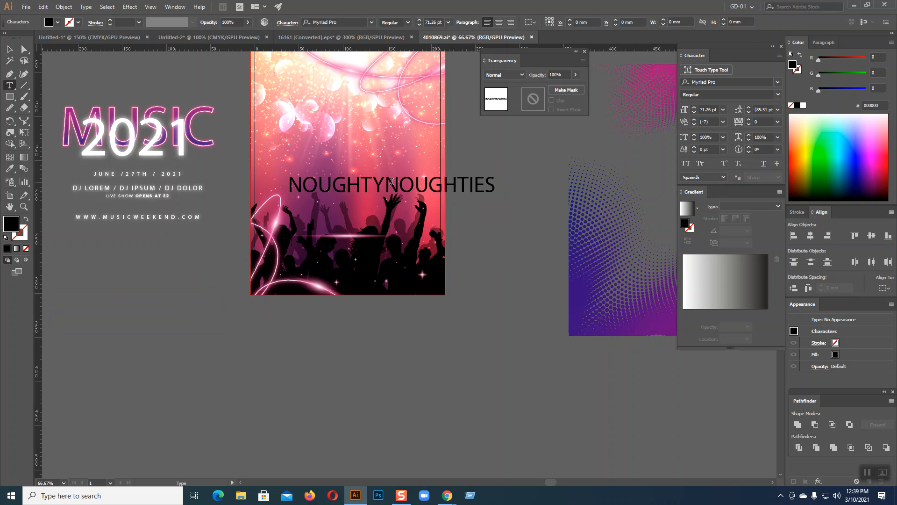
key("Return")
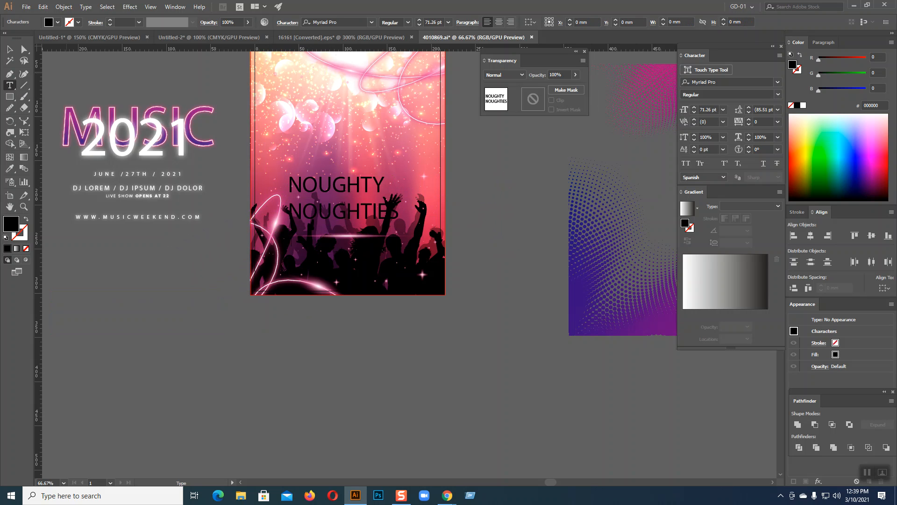
left_click(8, 52)
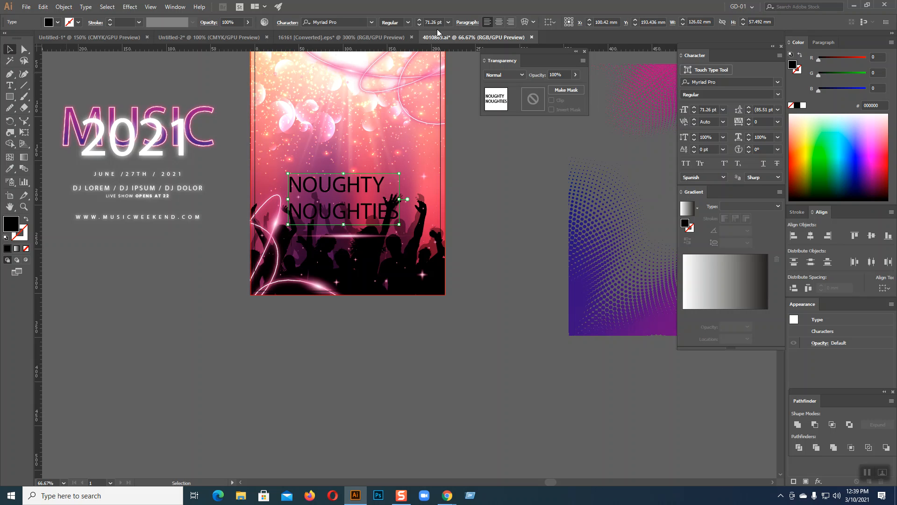
Set the two-line headline in Adlinnaka Bold Demo and fill it with white (FFFFFF).
left_click(777, 82)
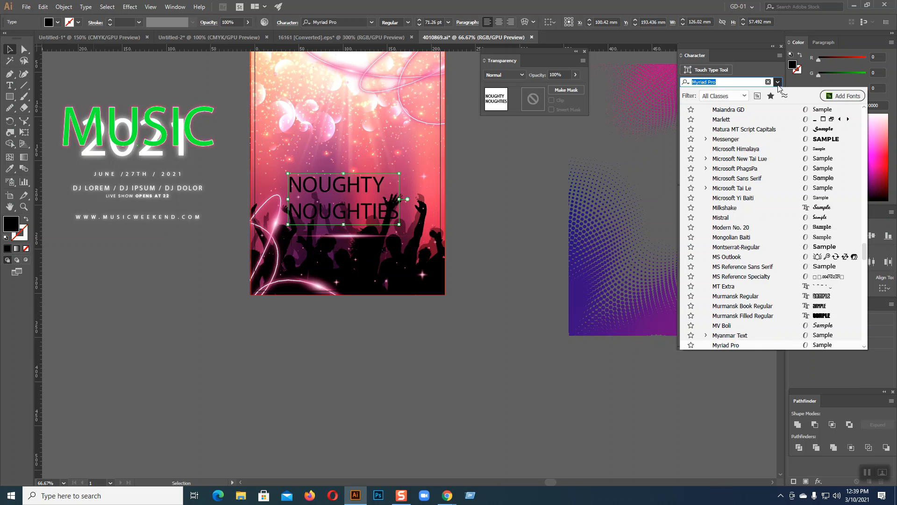
scroll(791, 165, "up", 20)
scroll(790, 177, "up", 15)
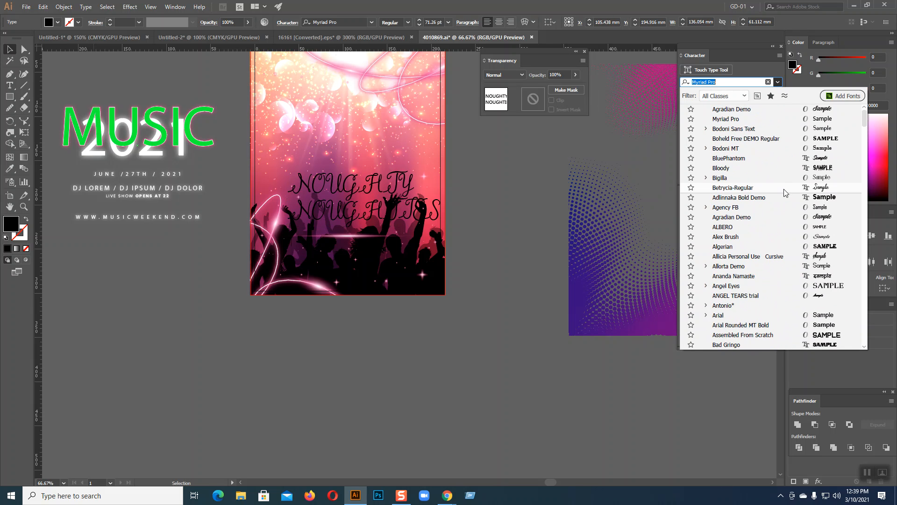
left_click(780, 197)
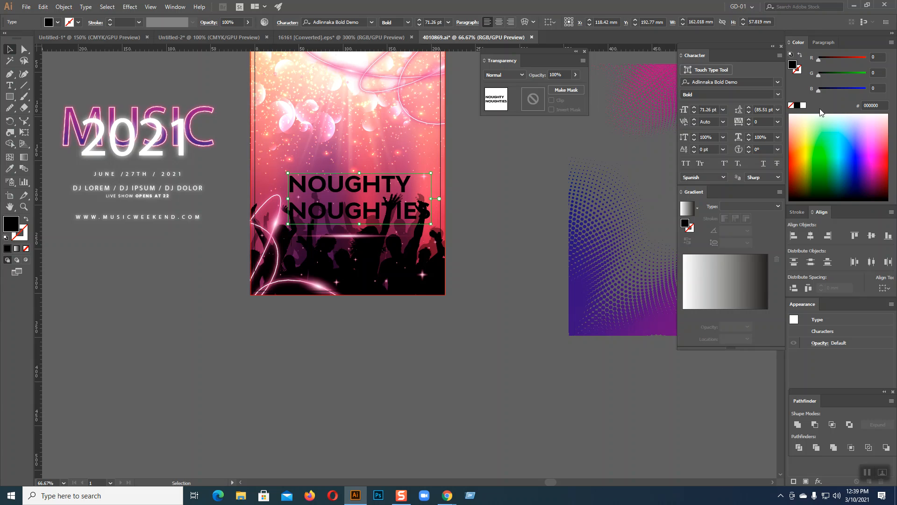
left_click(804, 106)
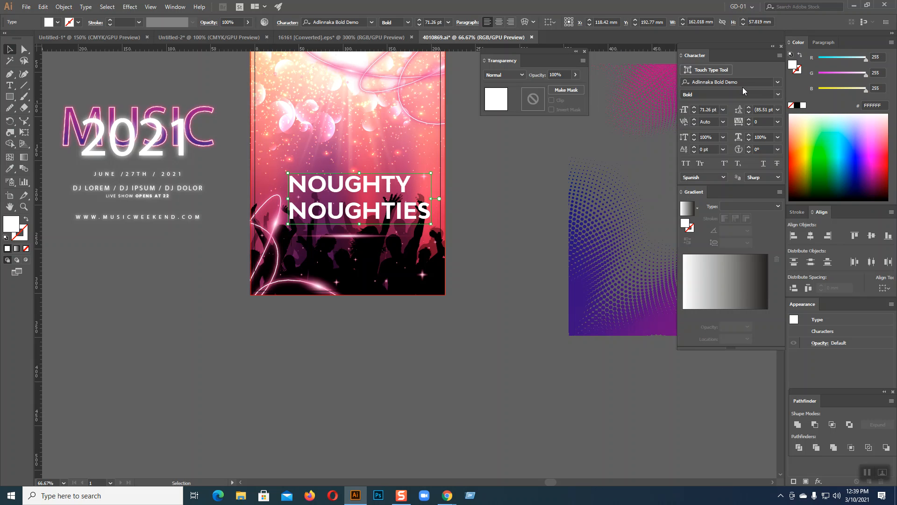
Try successive fonts on the headline, including Alex Brush, Allorta Demo, Angel Eyes and Bad Gringo, stopping at Bad Signal.
key("Down")
key("Down")
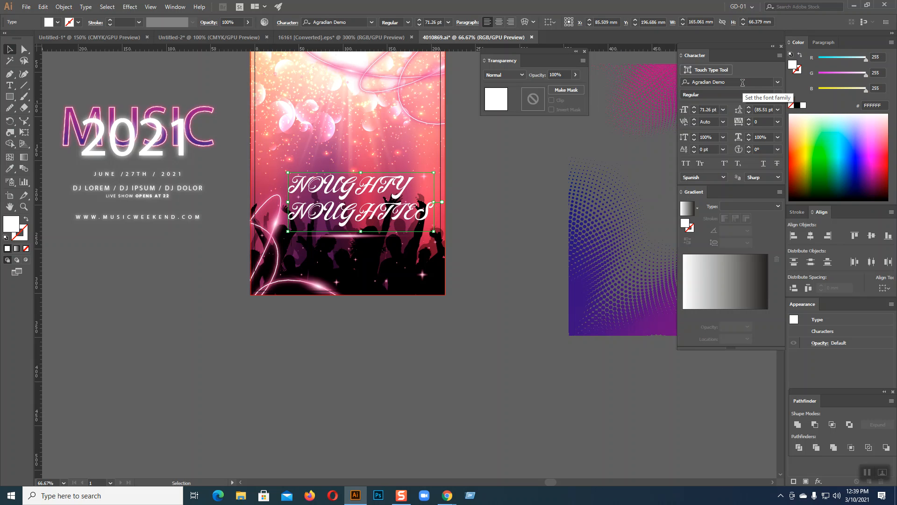
key("Down")
key("Down")
key("Down")
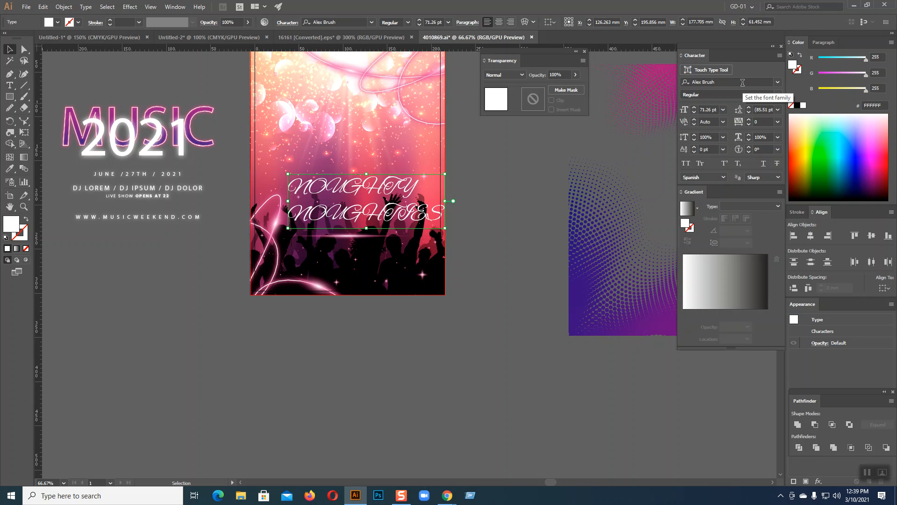
key("Down")
key("Down")
key("Down")
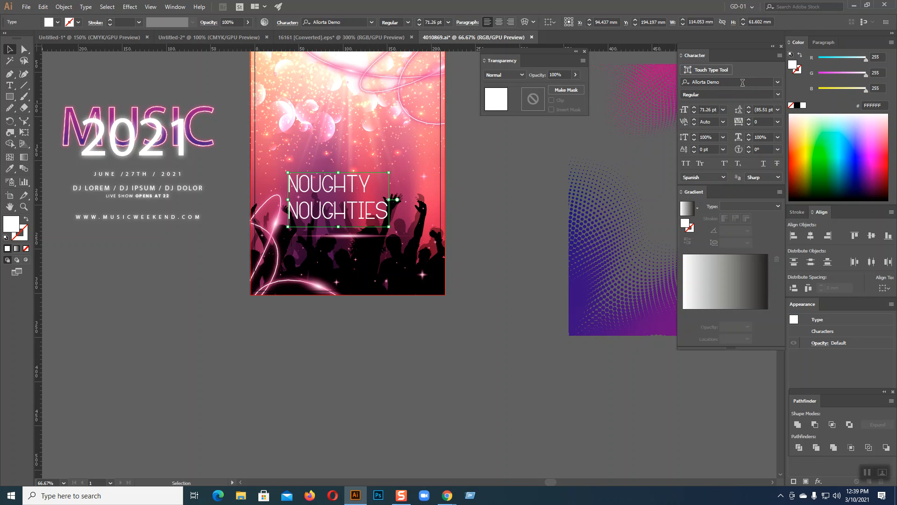
key("Down")
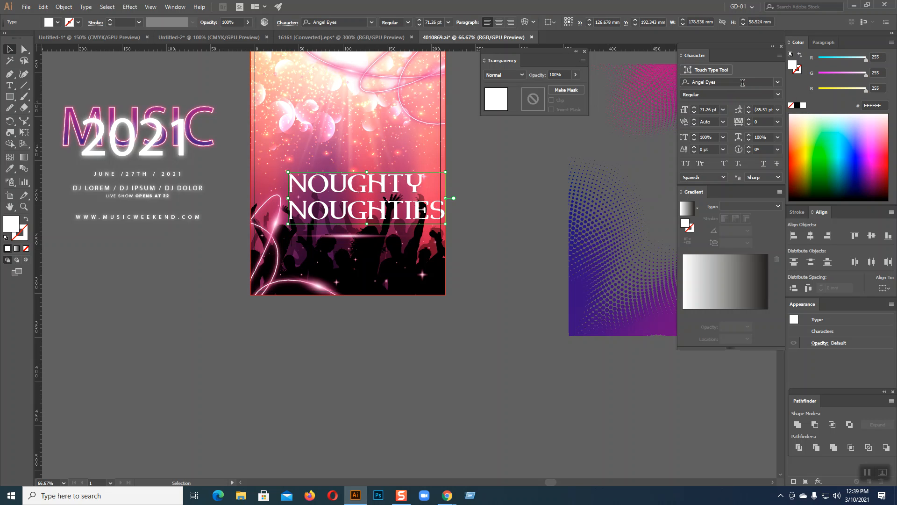
key("Down")
key("Down")
key("Down")
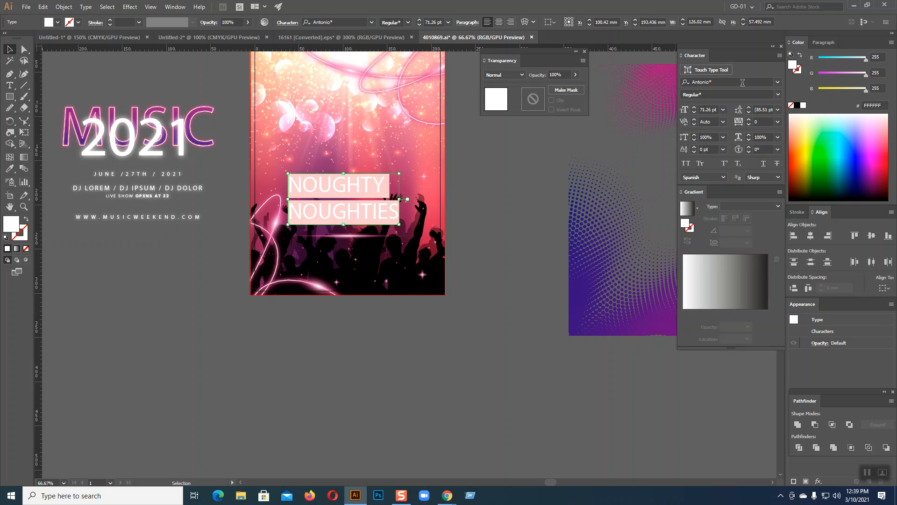
key("Down")
key("Down")
key("Down")
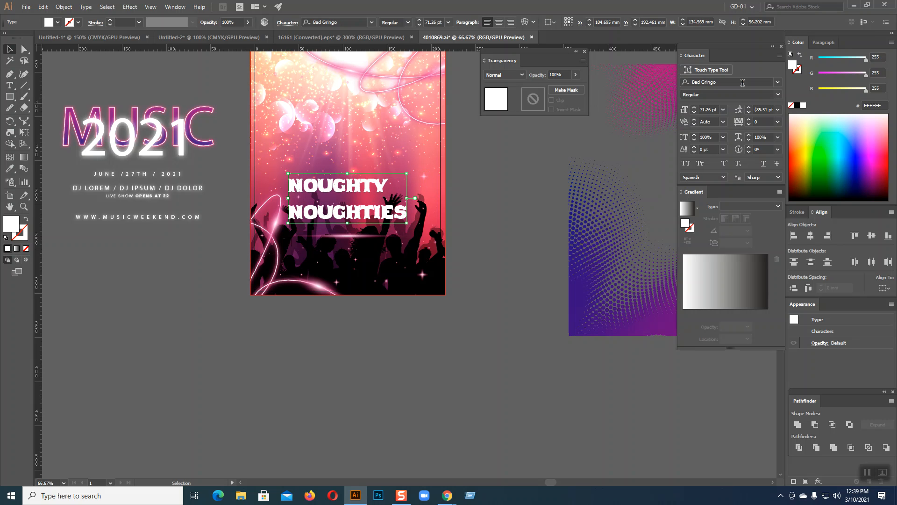
key("Down")
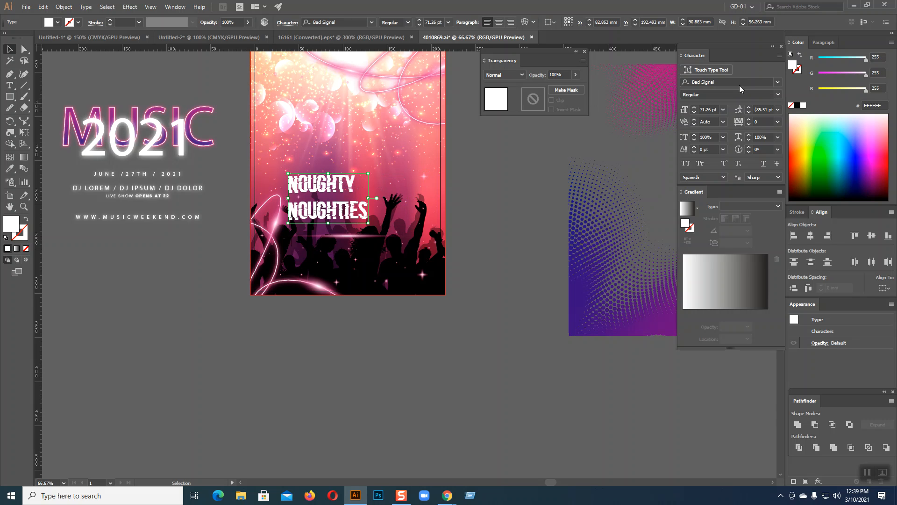
Increase the headline's font size to 144 pt.
left_click(695, 107)
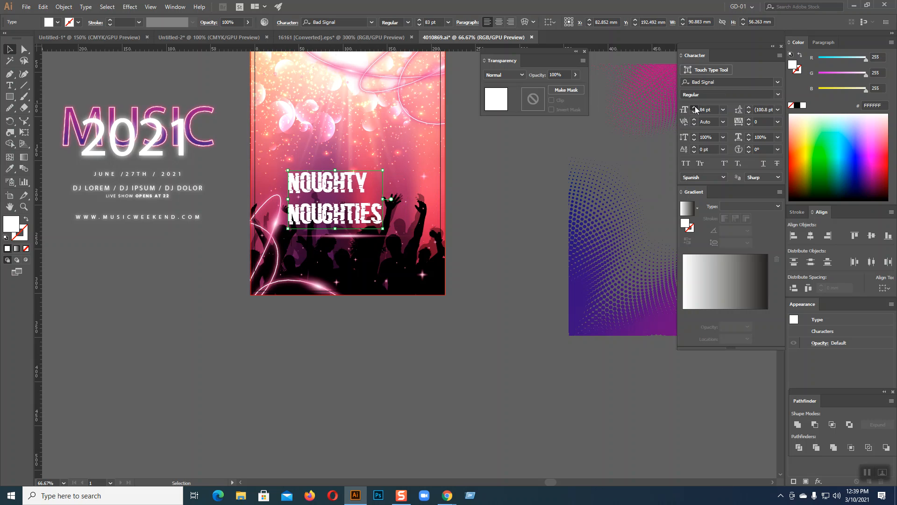
left_click(695, 108)
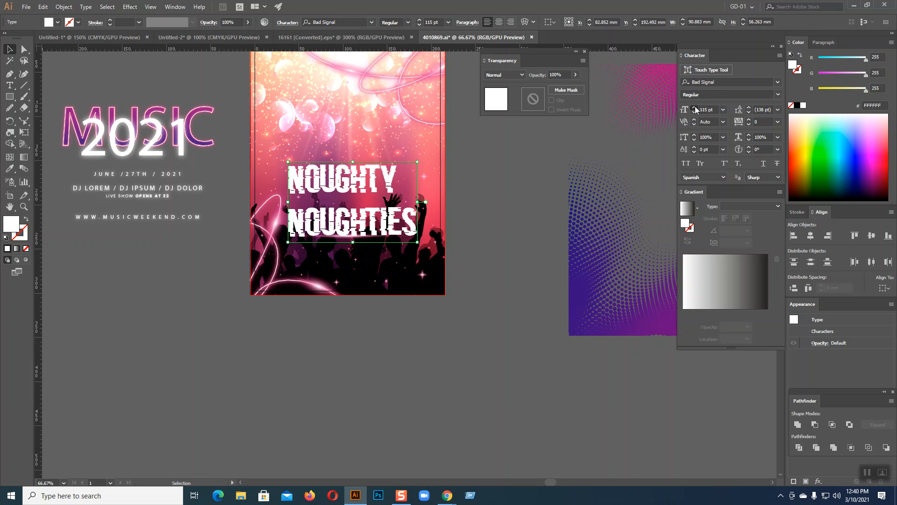
left_click(695, 108)
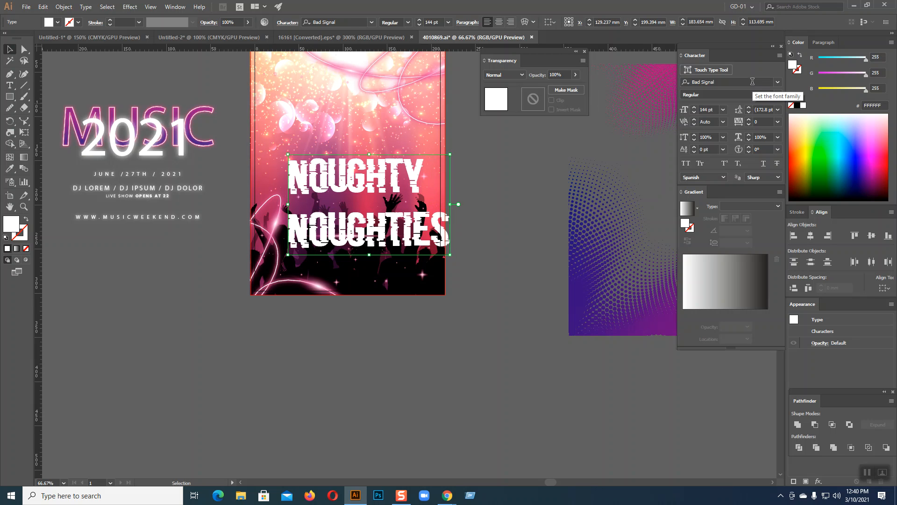
Try successive fonts on the headline, from BadaBoom BB through Bauhaus 93, Broadway, Chiller and Cherry Angela, and set it in CLASSIC Regular.
scroll(752, 82, "down", 1)
scroll(752, 81, "down", 1)
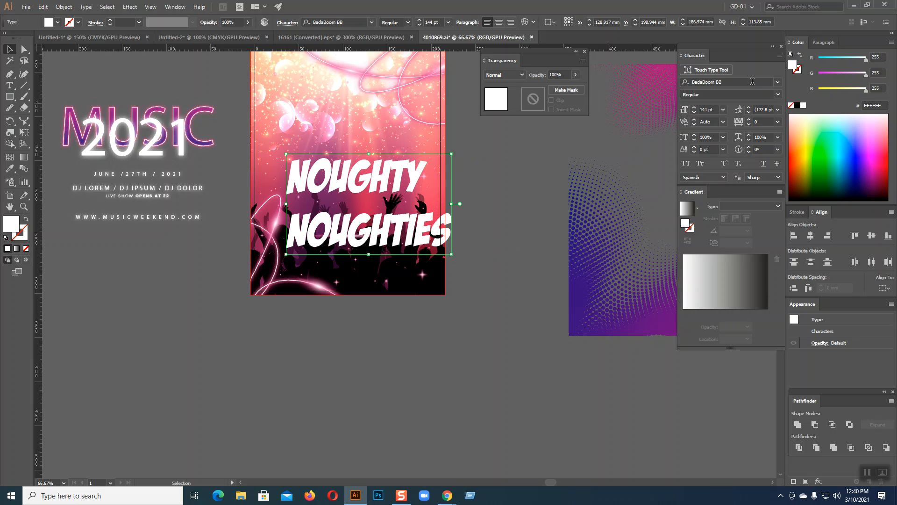
scroll(752, 82, "down", 3)
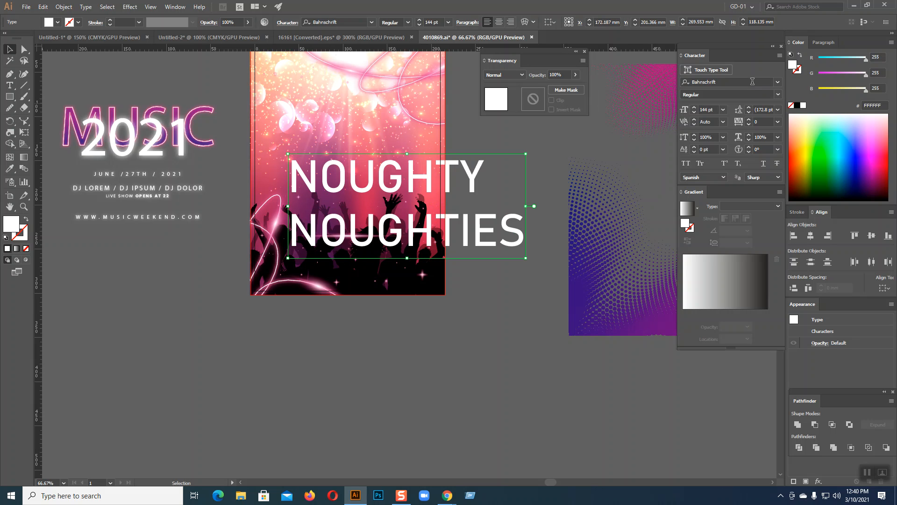
scroll(752, 81, "down", 3)
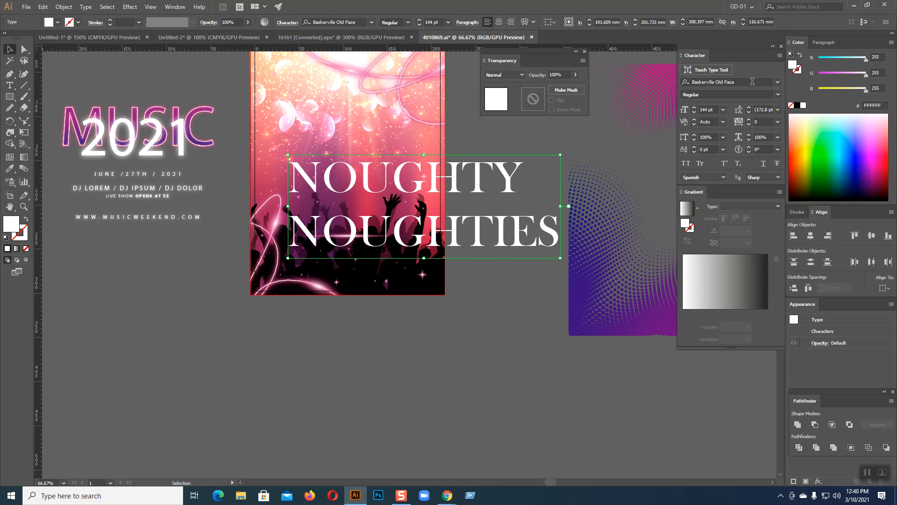
scroll(752, 81, "up", 1)
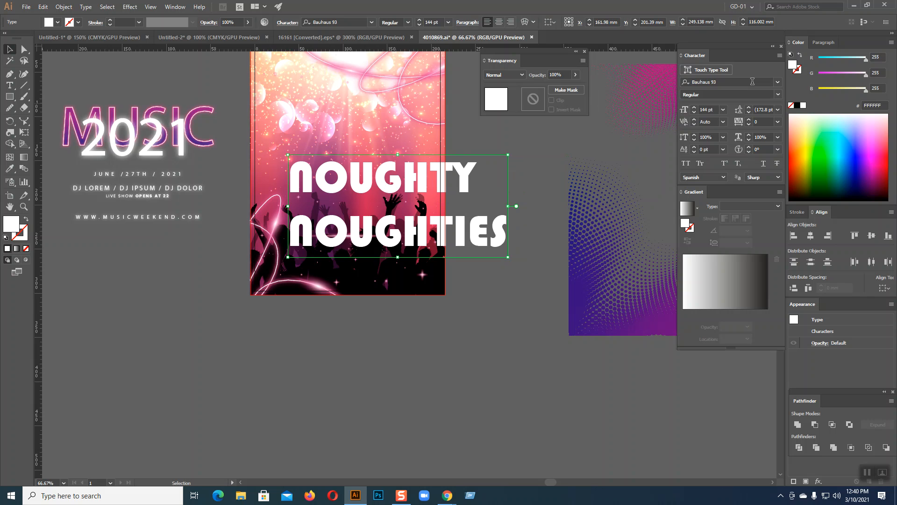
scroll(752, 81, "down", 2)
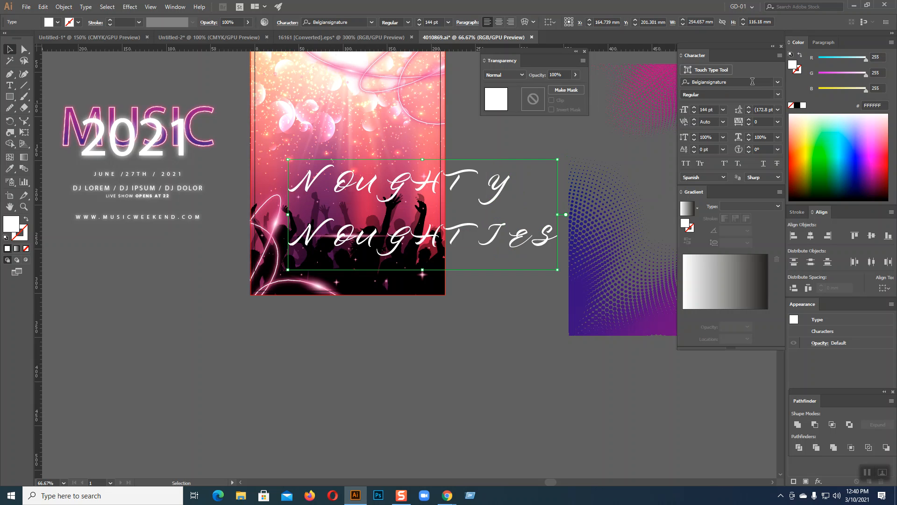
scroll(753, 81, "down", 2)
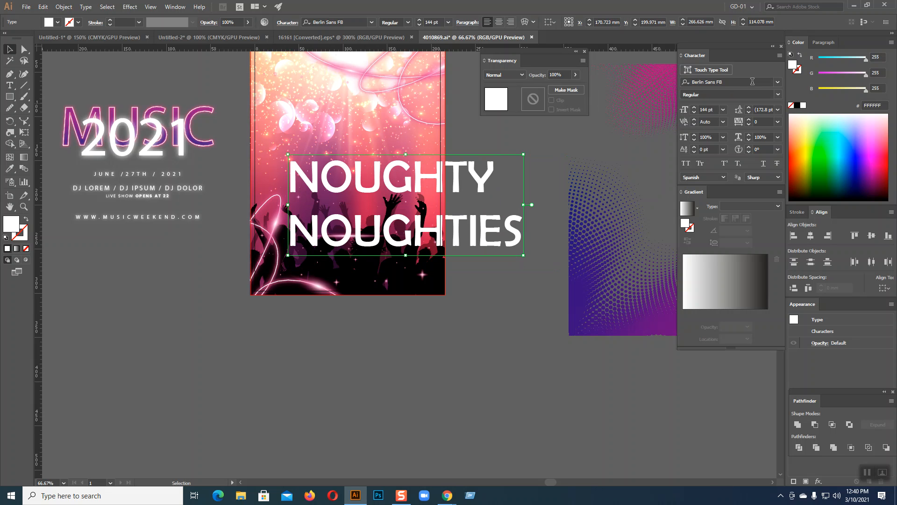
scroll(752, 81, "down", 1)
scroll(752, 81, "down", 2)
scroll(753, 81, "up", 1)
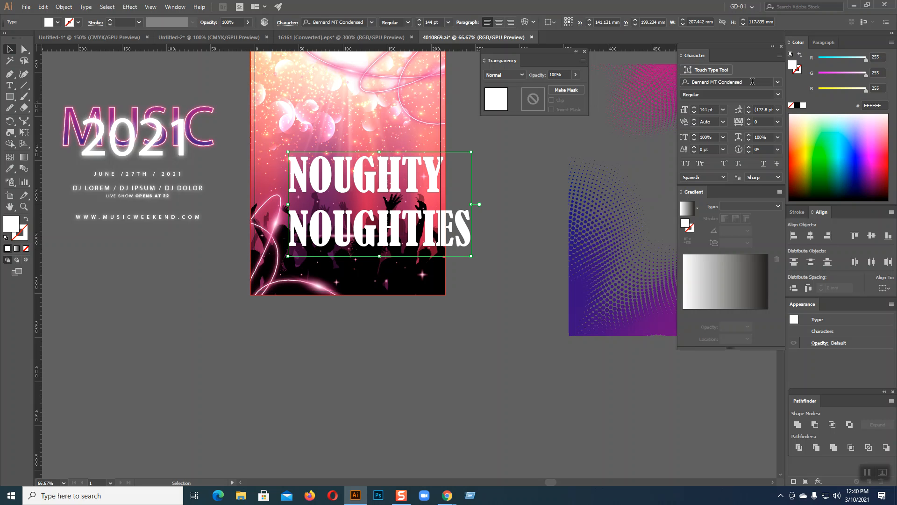
scroll(752, 81, "down", 3)
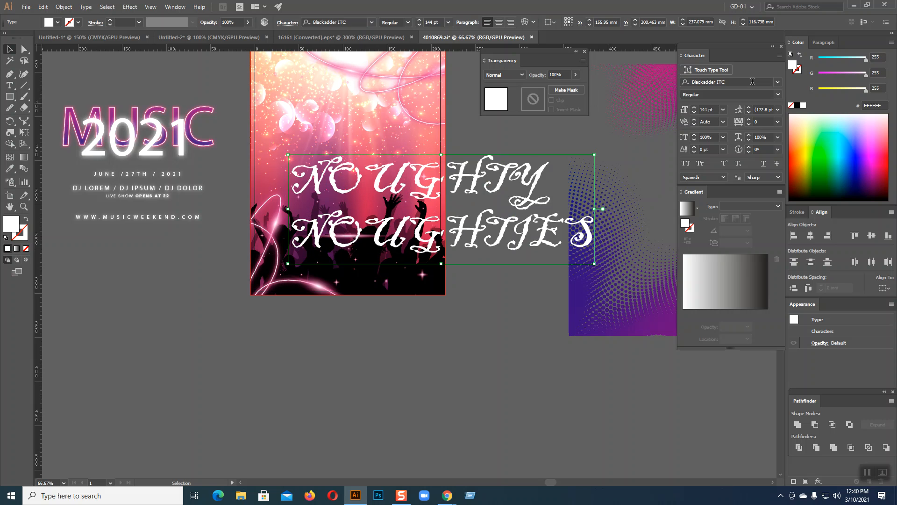
scroll(753, 81, "down", 1)
scroll(752, 81, "down", 3)
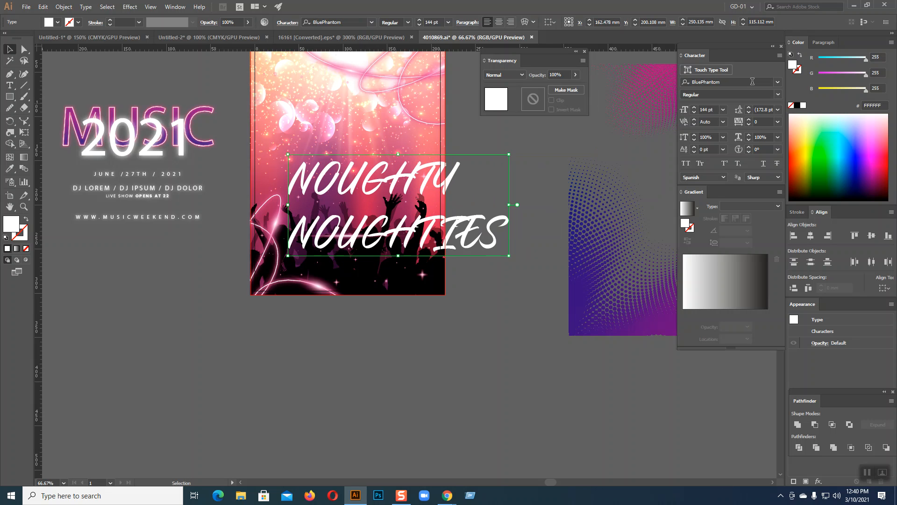
scroll(753, 81, "down", 3)
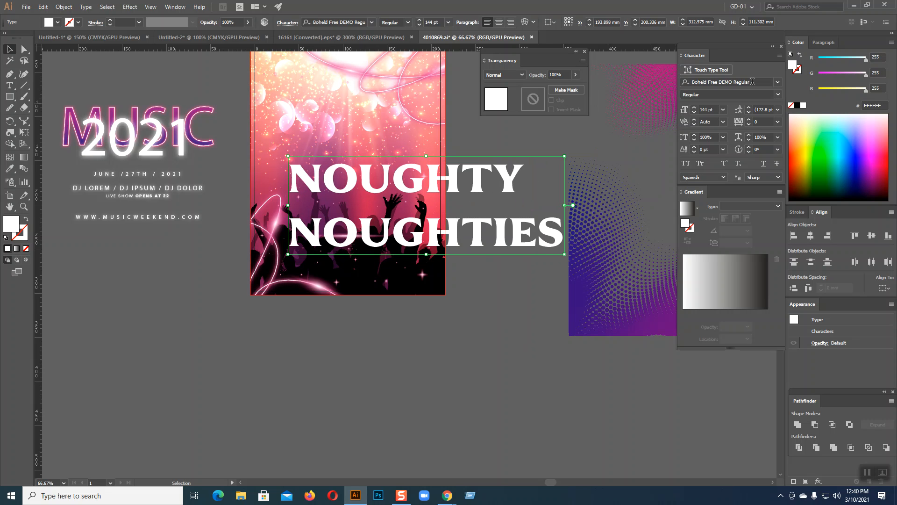
scroll(752, 81, "down", 3)
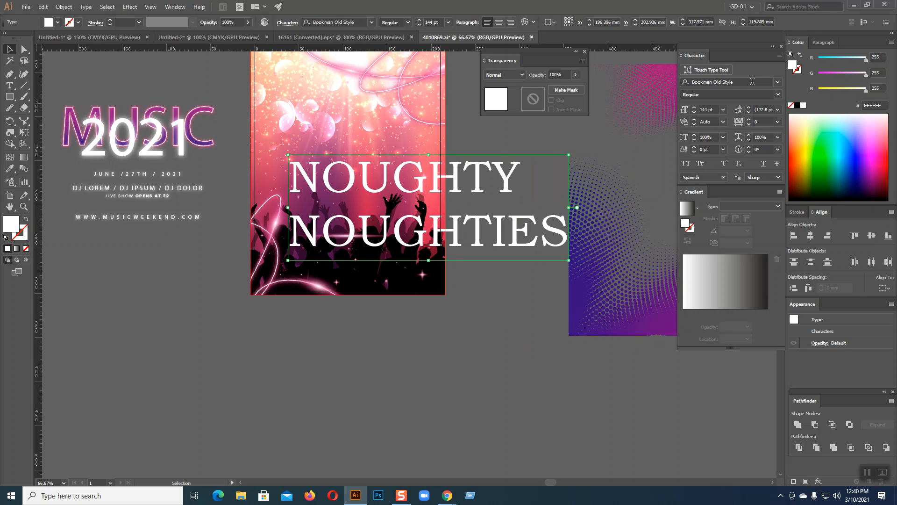
scroll(752, 82, "down", 1)
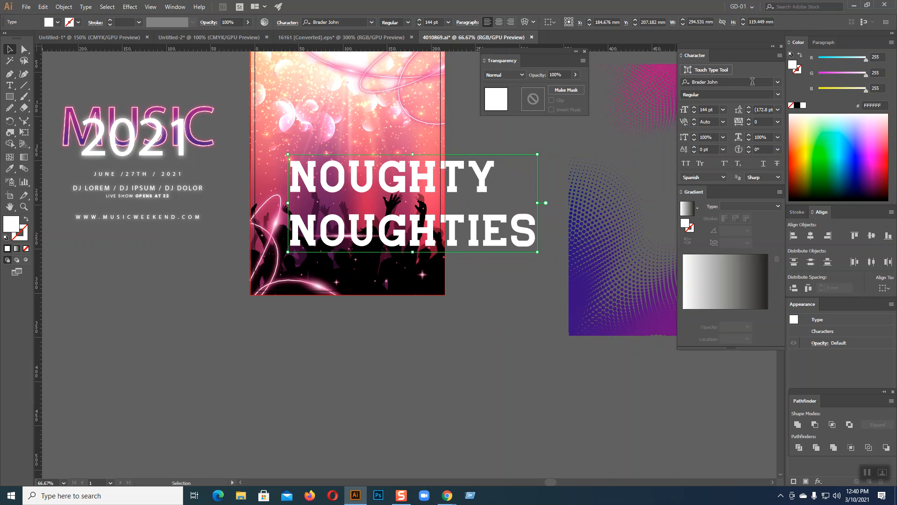
scroll(752, 81, "down", 3)
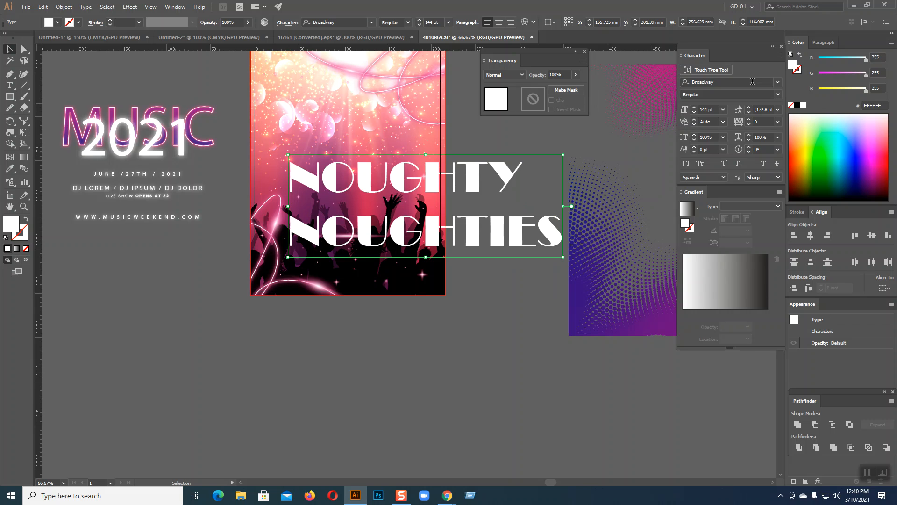
scroll(753, 82, "down", 1)
scroll(752, 81, "down", 3)
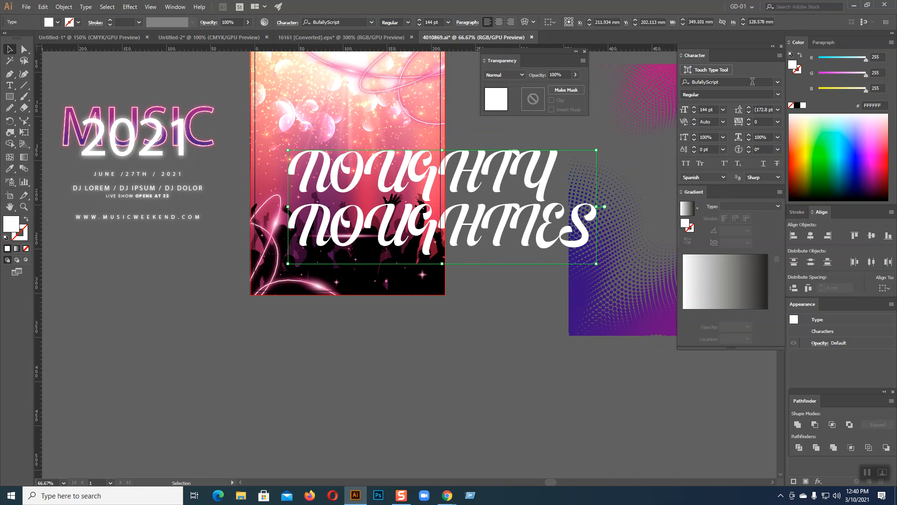
scroll(752, 81, "down", 1)
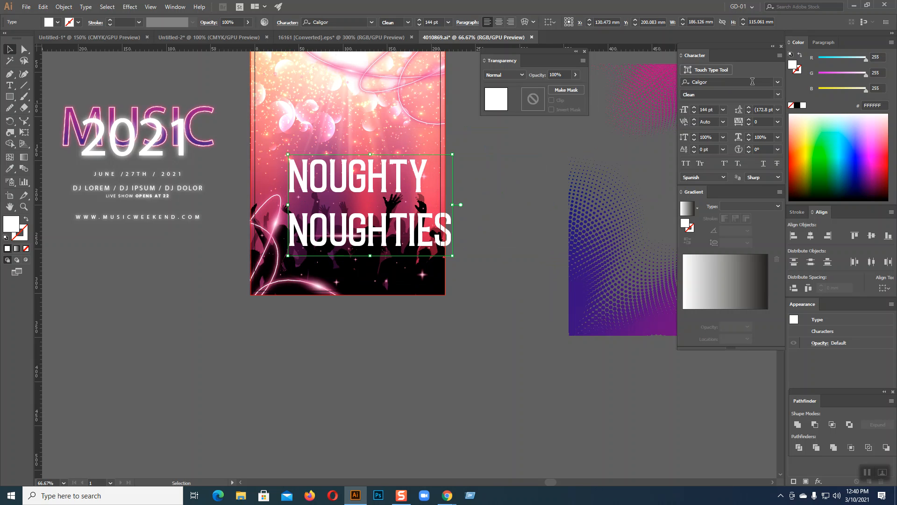
scroll(752, 81, "down", 1)
scroll(752, 81, "down", 2)
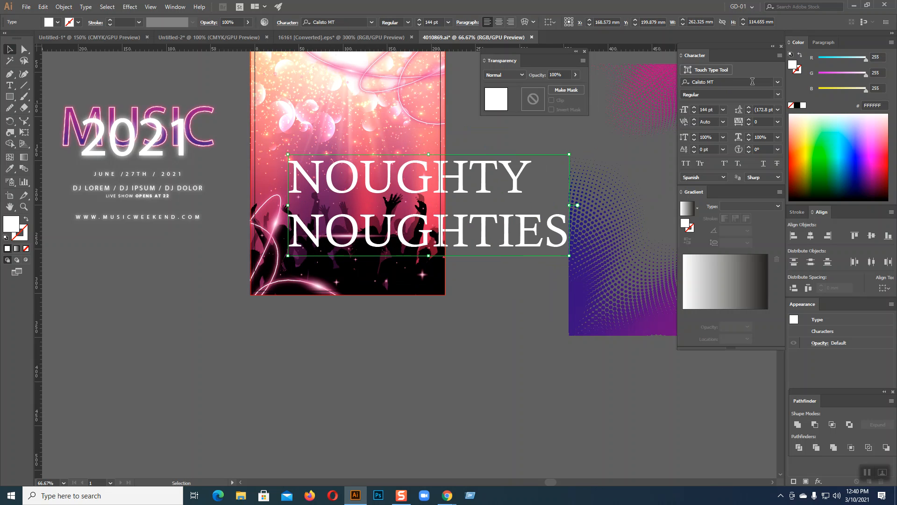
scroll(752, 81, "down", 3)
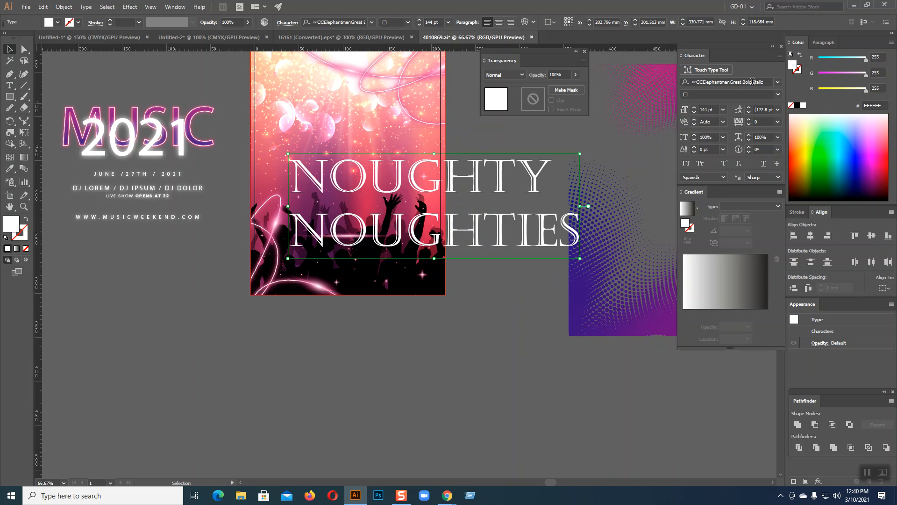
scroll(752, 82, "down", 2)
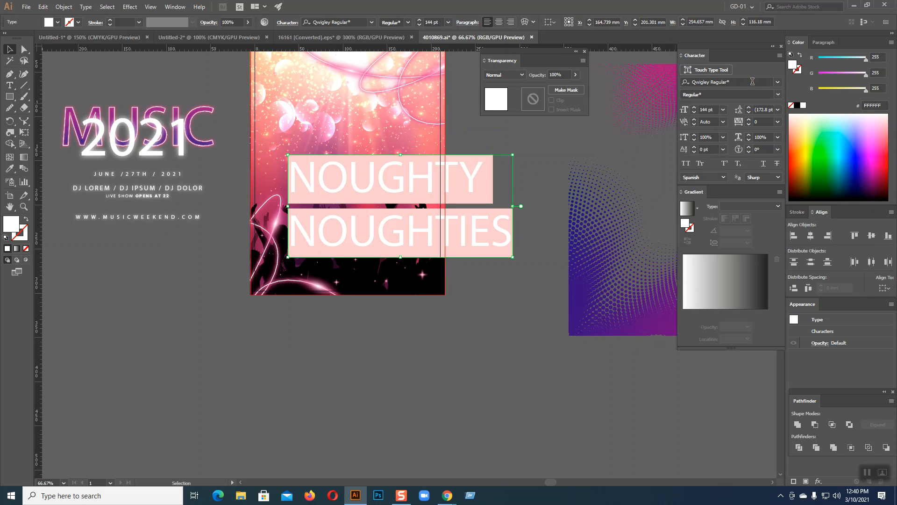
scroll(752, 81, "down", 3)
scroll(753, 82, "down", 2)
scroll(752, 82, "down", 3)
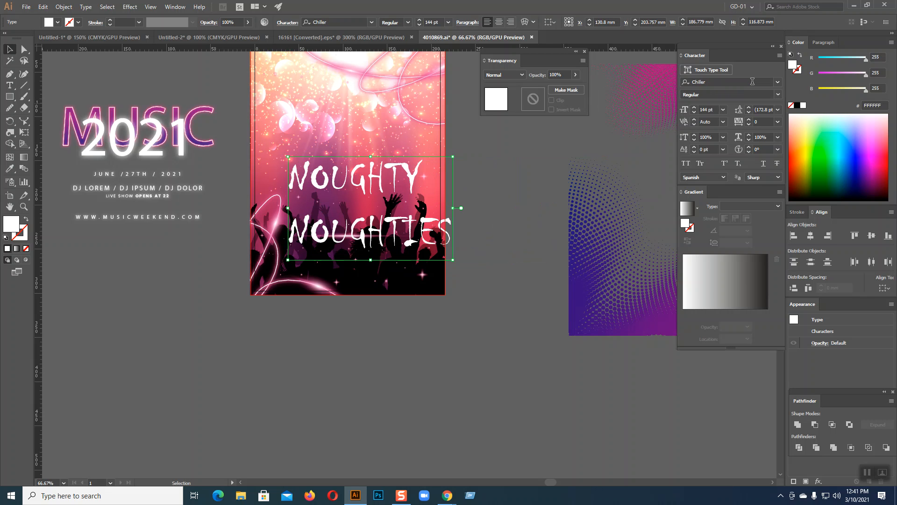
scroll(752, 82, "down", 1)
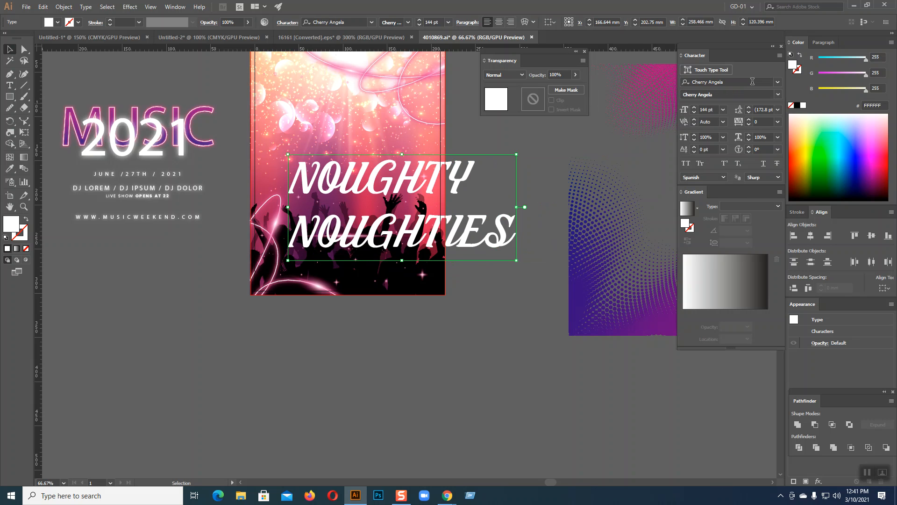
scroll(753, 82, "up", 1)
scroll(753, 81, "down", 2)
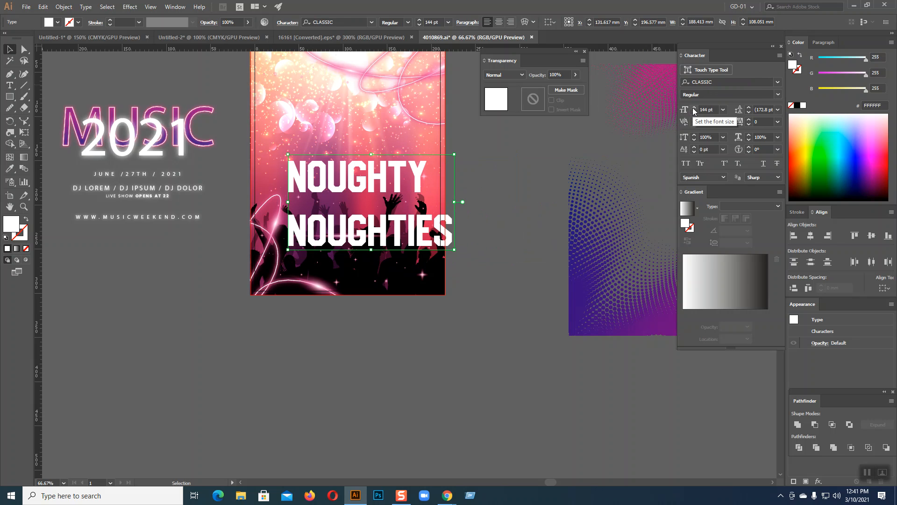
Centre-align the two headline lines and tighten their leading to 109 pt.
left_click(499, 23)
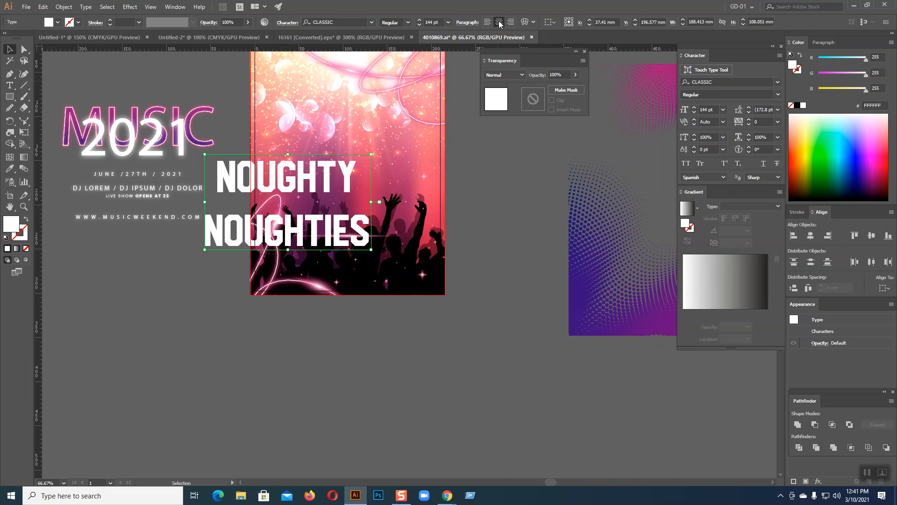
left_click_drag(751, 111, 750, 111)
Move the headline to the horizontal middle of the poster, at about X 105.5 mm and Y 193.3 mm.
left_click_drag(329, 182, 391, 190)
key("Left")
key("Left")
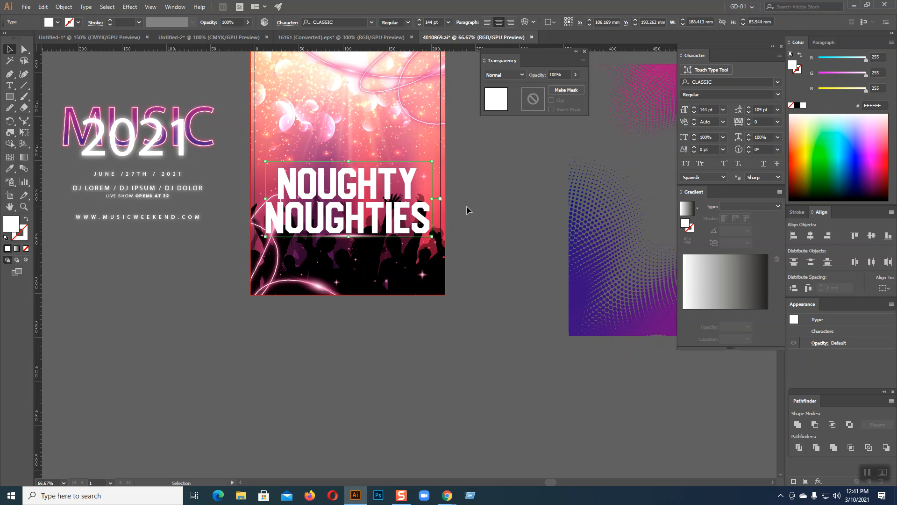
key("Left")
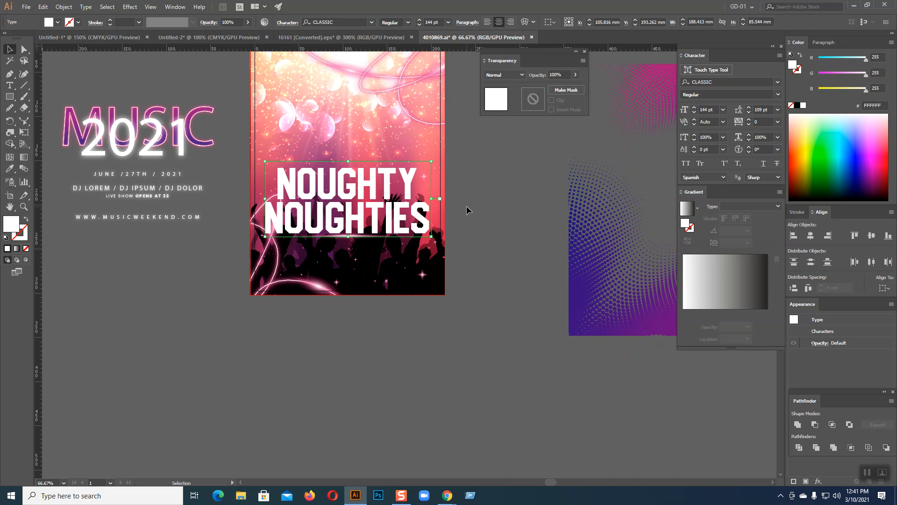
key("Left")
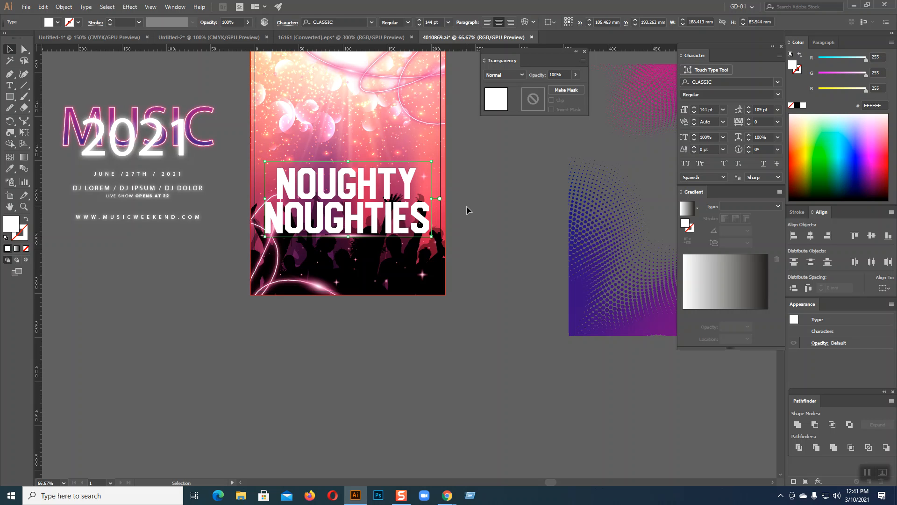
Convert the headline text to outlines and ungroup it into separate letter shapes.
right_click(388, 194)
left_click(422, 254)
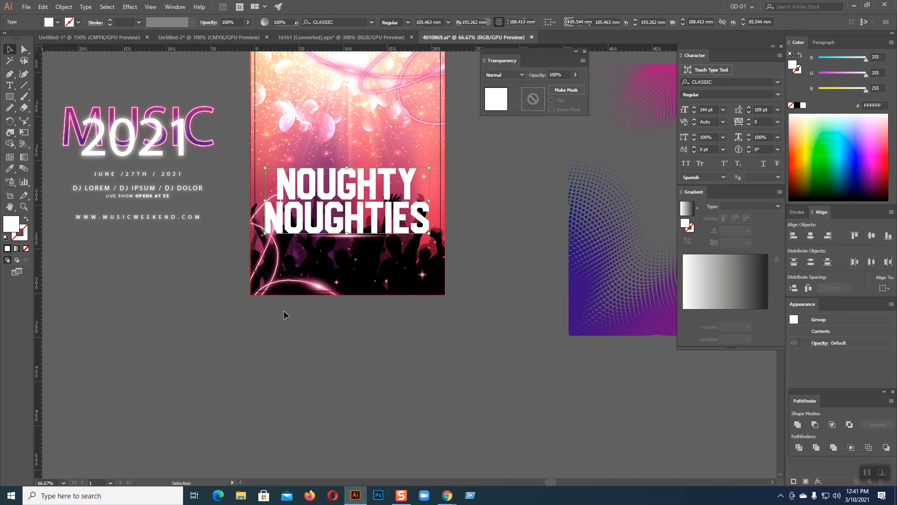
right_click(322, 185)
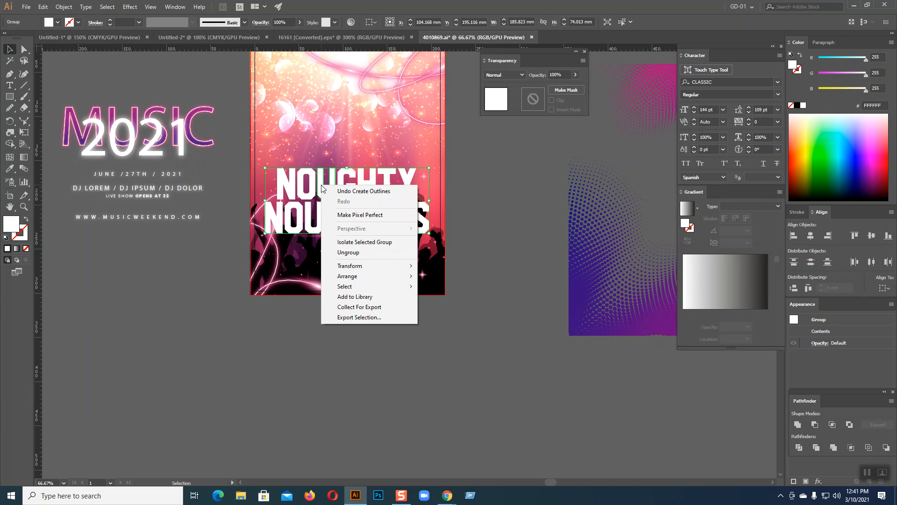
left_click(478, 232)
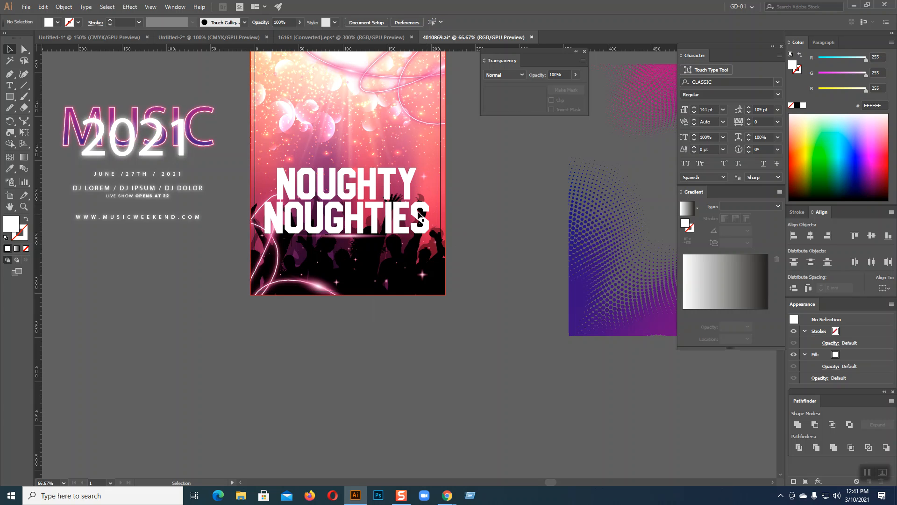
left_click(357, 195)
key("ctrl+shift+a")
key("ctrl+1")
left_click(410, 256)
right_click(409, 253)
left_click(436, 319)
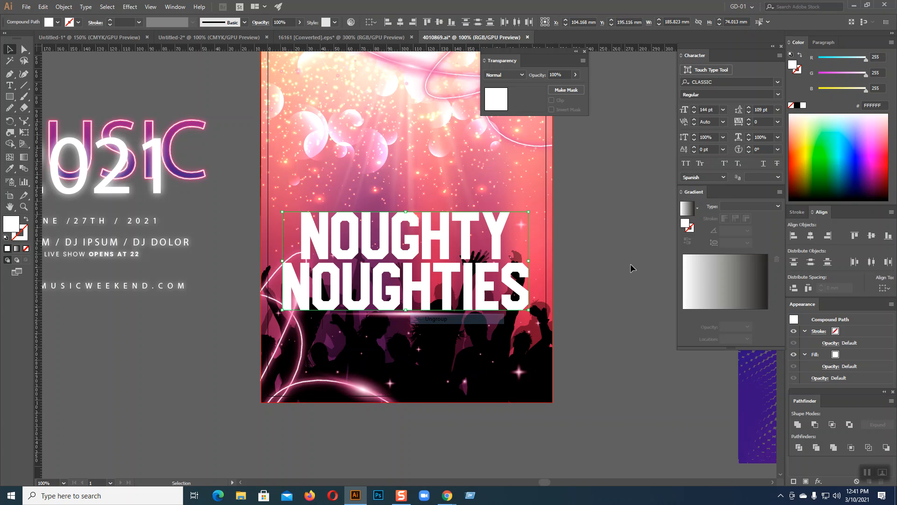
Group all the letters of the upper word NOUGHTY into one object.
left_click(315, 234)
left_click(355, 246, "shift")
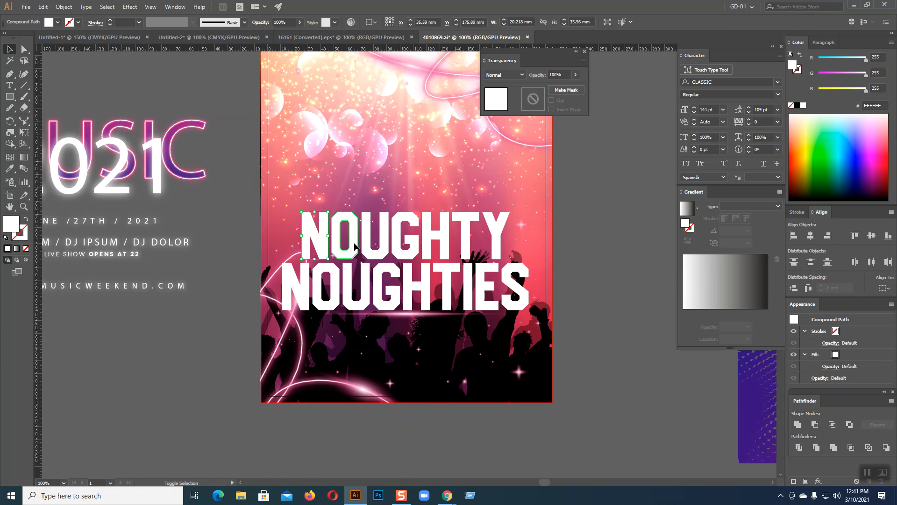
left_click(377, 251, "shift")
left_click(407, 254, "shift")
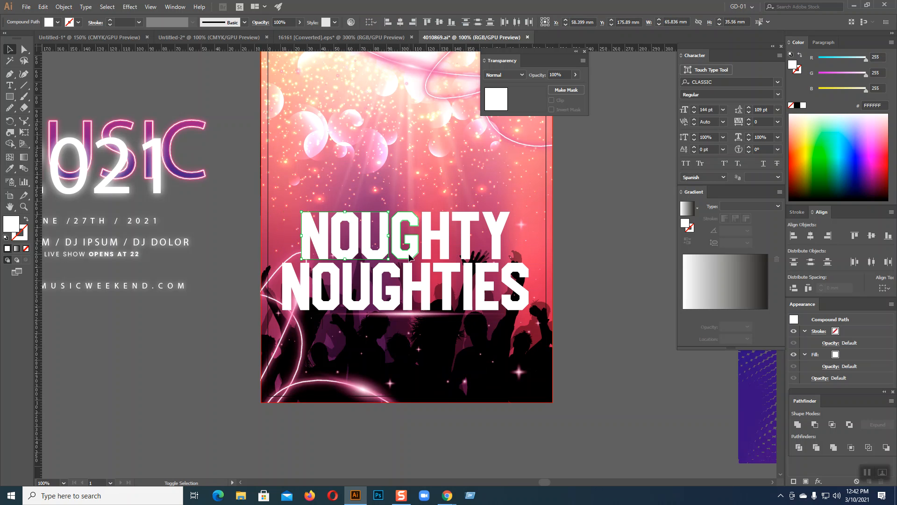
left_click(435, 256, "shift")
left_click(465, 254, "shift")
left_click(496, 254, "shift")
key("ctrl+g")
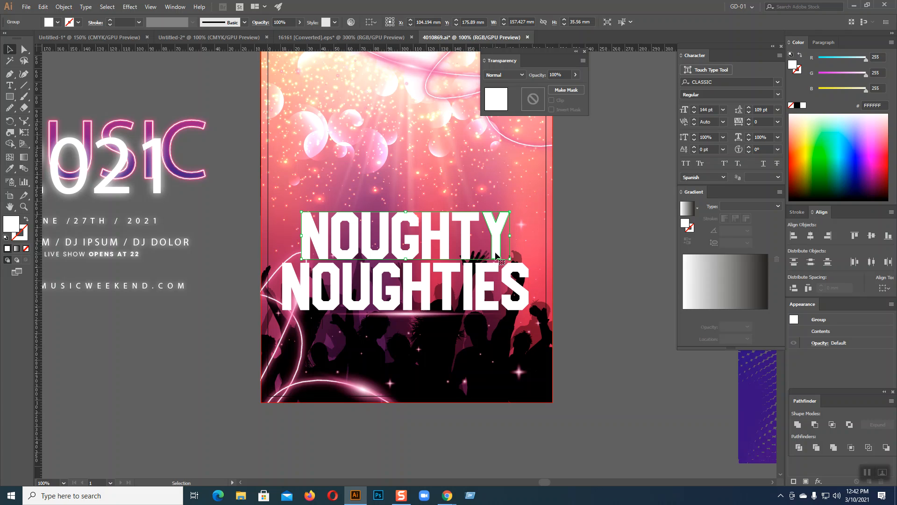
Group all the letters of the lower word NOUGHTIES into one object.
left_click(299, 300)
left_click(334, 307, "shift")
left_click(360, 307, "shift")
left_click(388, 304, "shift")
left_click(415, 306, "shift")
left_click(448, 304, "shift")
left_click(469, 303, "shift")
left_click(486, 304, "shift")
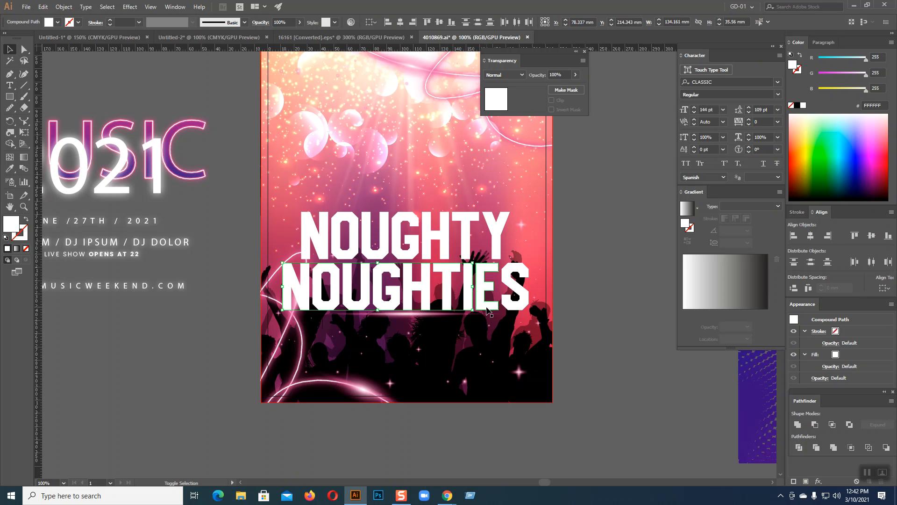
left_click(521, 308, "shift")
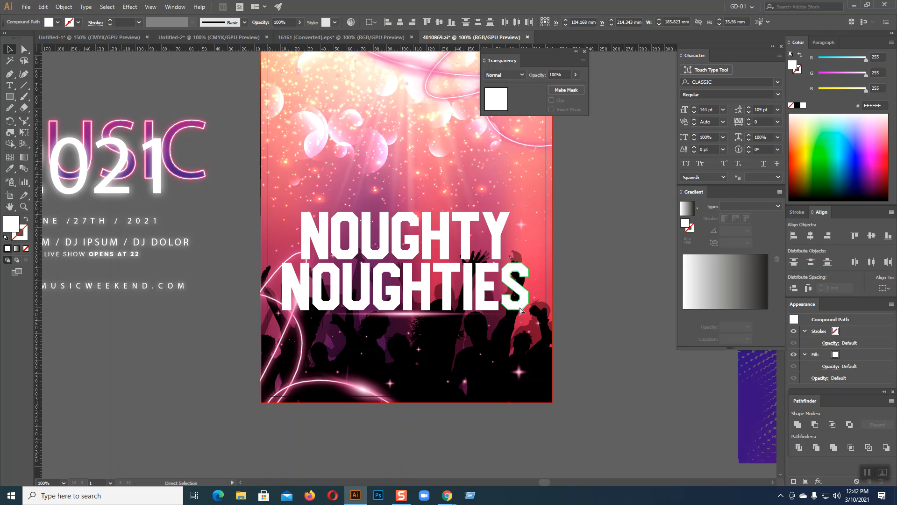
key("ctrl+g")
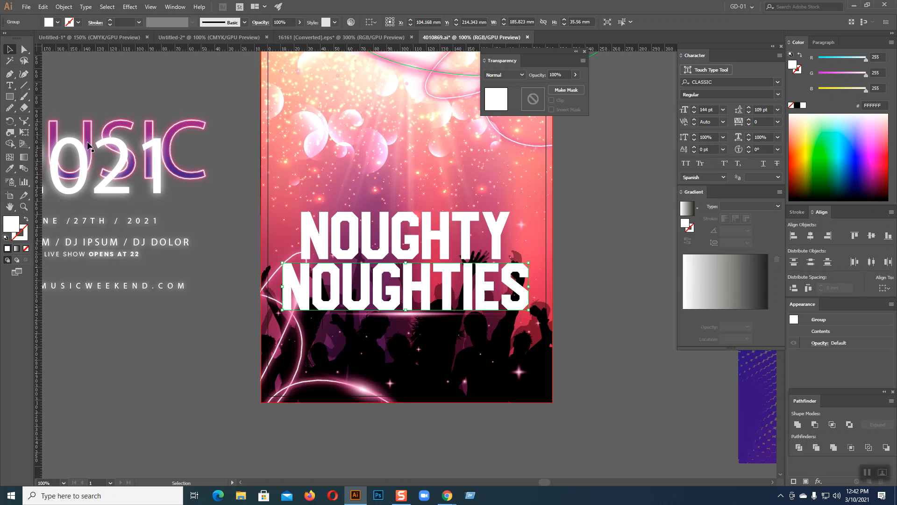
Ungroup the template text block beside the poster and move the MUSIC 2021 artwork below the website line.
left_click(172, 139)
right_click(170, 136)
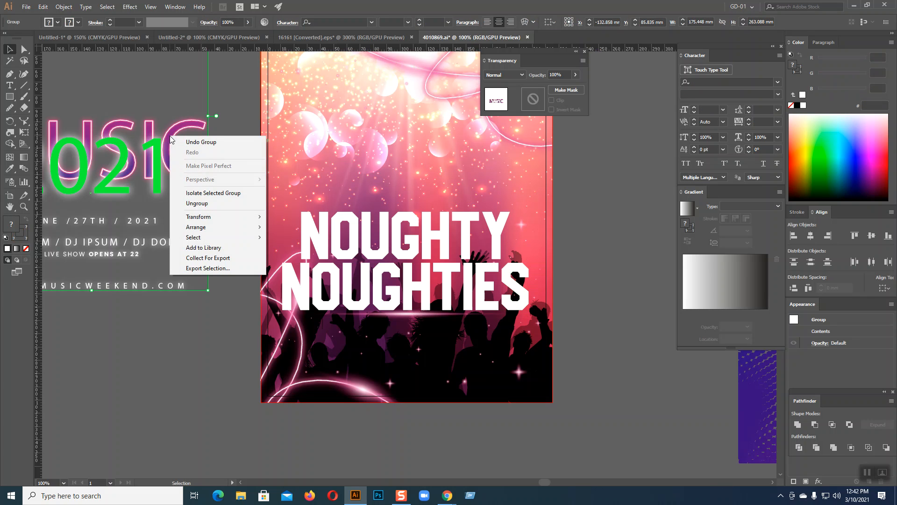
left_click(189, 204)
left_click(170, 341)
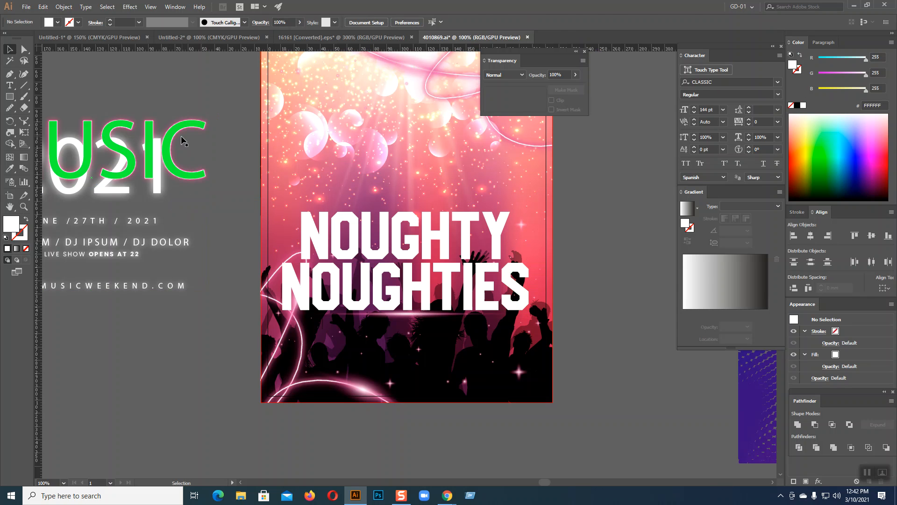
left_click_drag(178, 136, 352, 136)
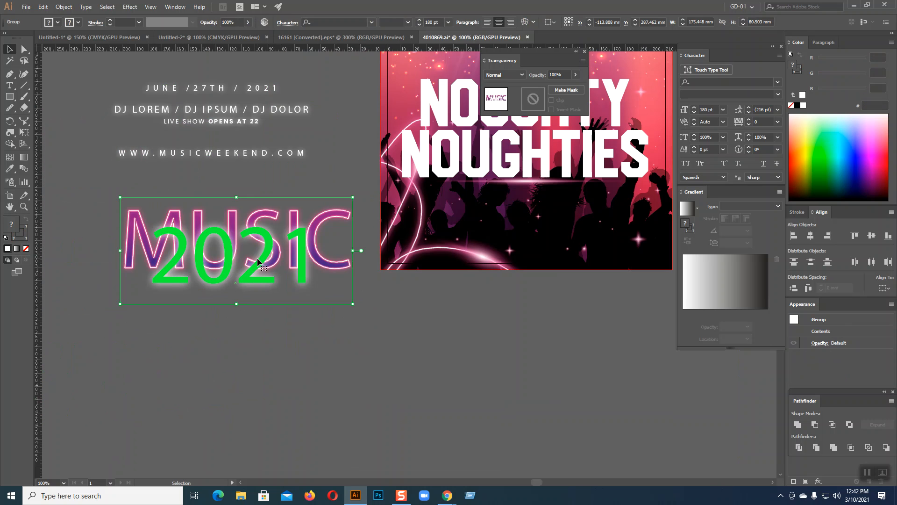
Ungroup the MUSIC 2021 artwork into separate objects.
right_click(258, 258)
left_click(285, 326)
left_click(234, 345)
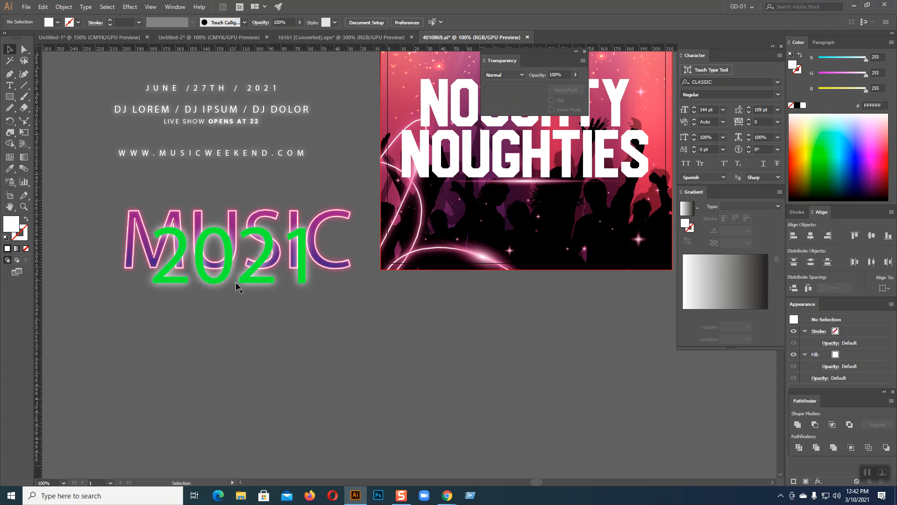
Move 2021 clear below MUSIC, then ungroup the MUSIC lettering and select its gradient stroke.
left_click_drag(253, 283, 252, 379)
left_click(256, 226)
right_click(256, 226)
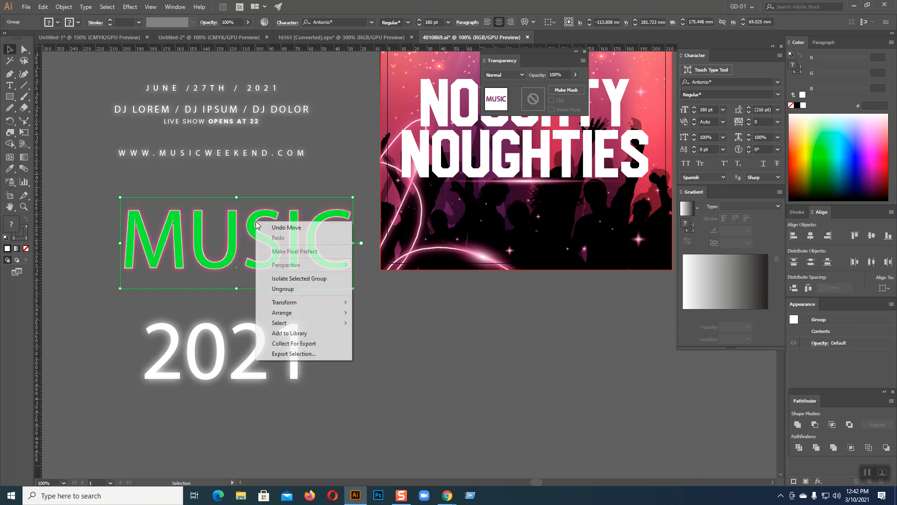
left_click(280, 288)
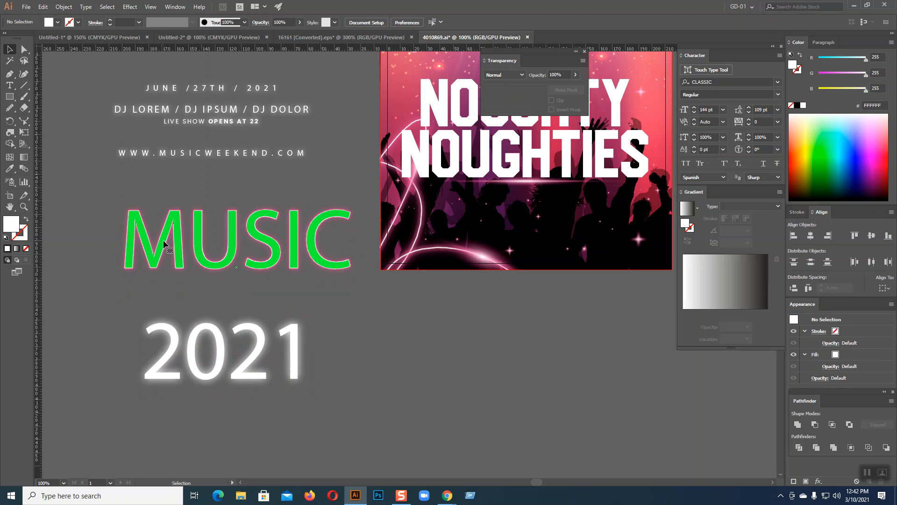
left_click(23, 237)
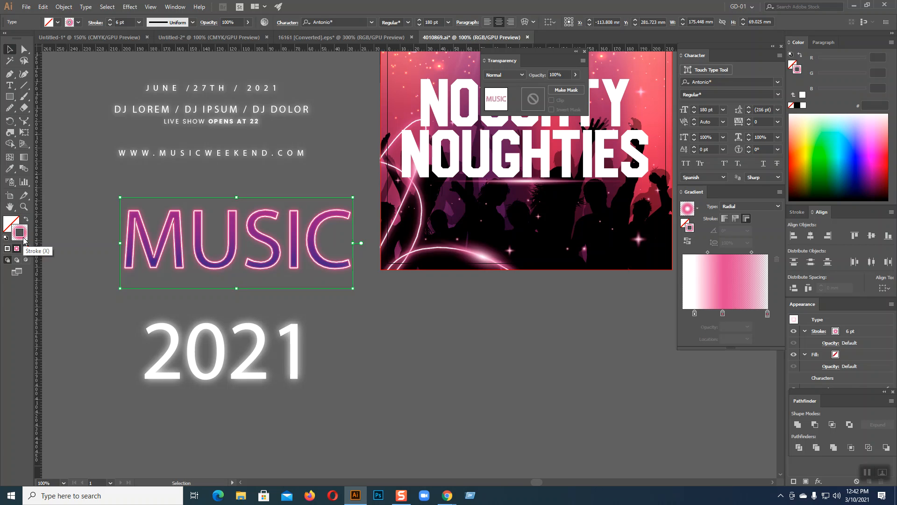
right_click(159, 251)
left_click(105, 315)
left_click(94, 314)
Try to copy the MUSIC lettering's appearance onto the headline word NOUGHTY with the Eyedropper.
left_click(473, 124)
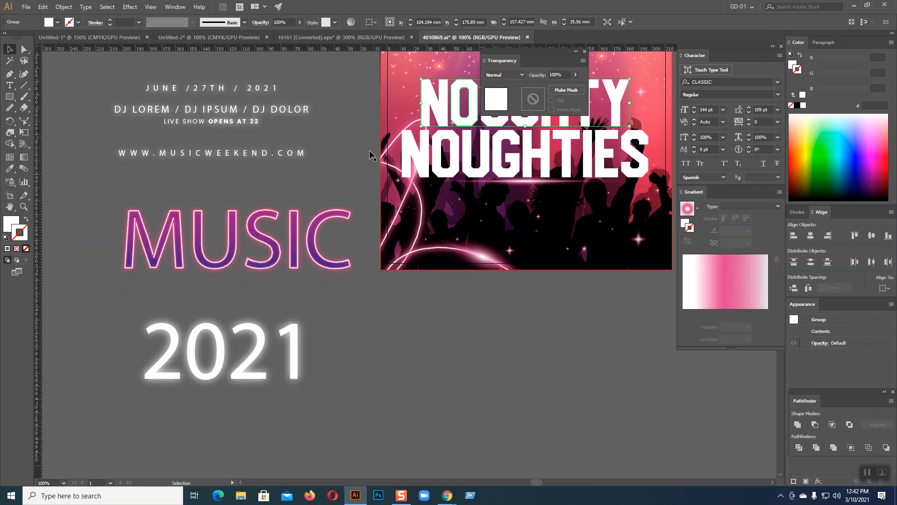
left_click(10, 168)
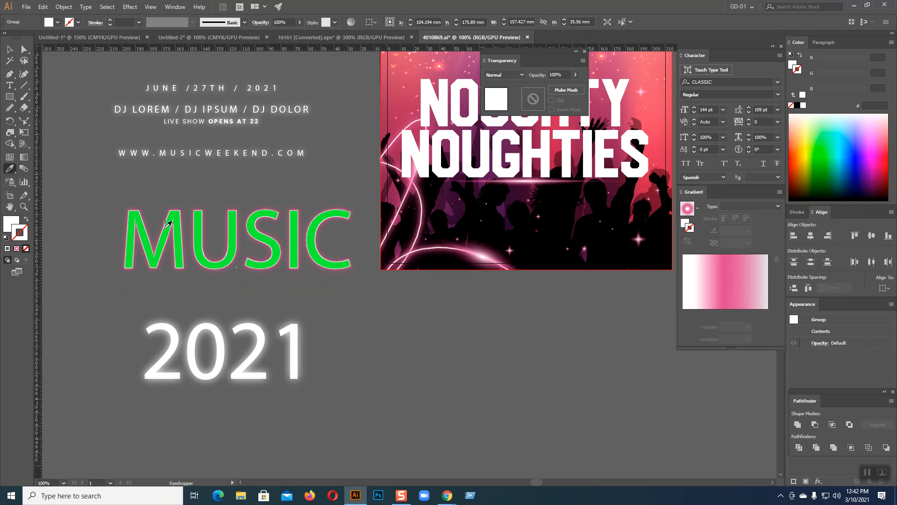
left_click(166, 224)
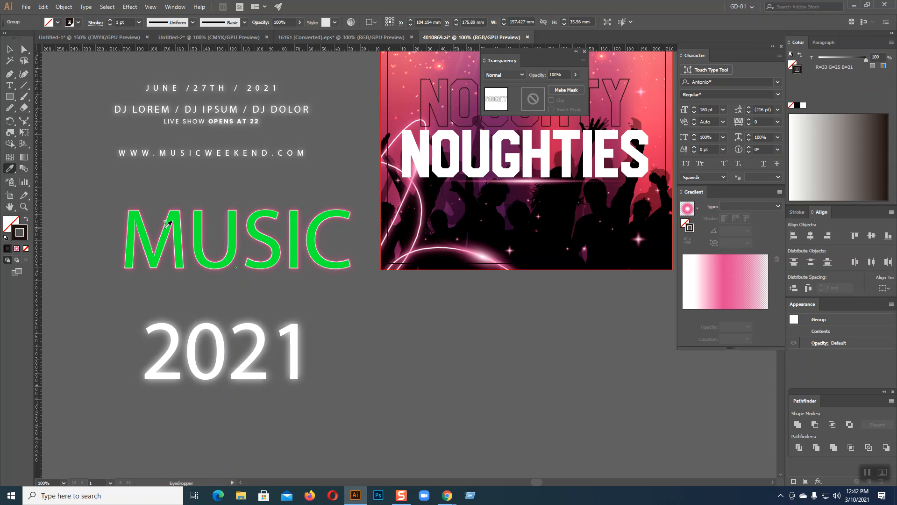
left_click(7, 226)
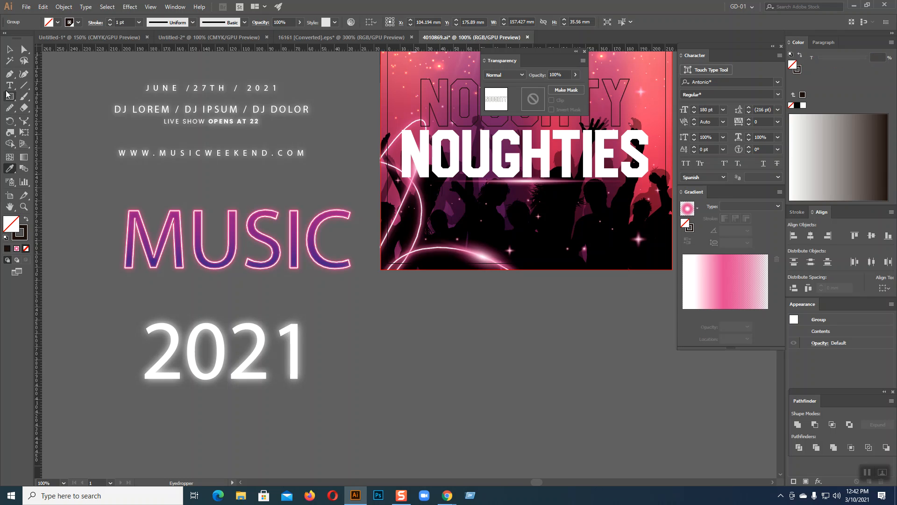
left_click(10, 49)
left_click_drag(496, 364, 451, 381)
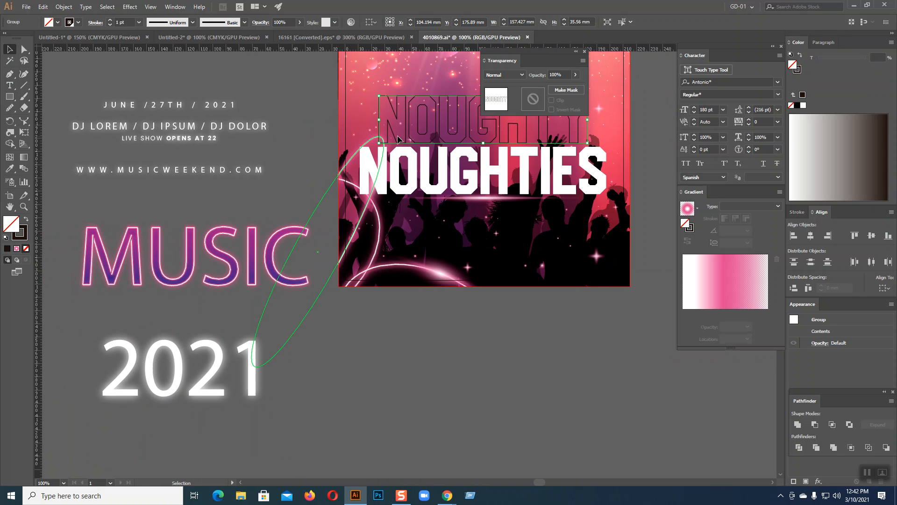
left_click(401, 142)
left_click(401, 128)
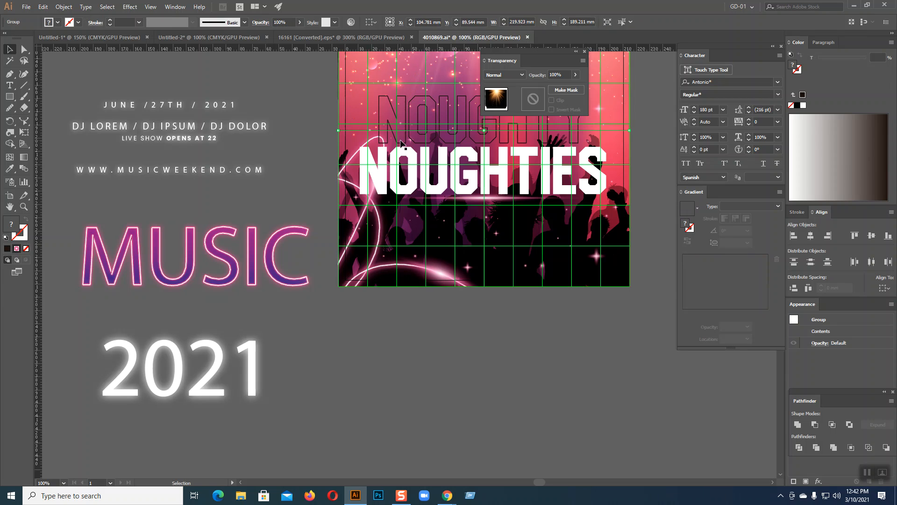
left_click(401, 139)
left_click(291, 141)
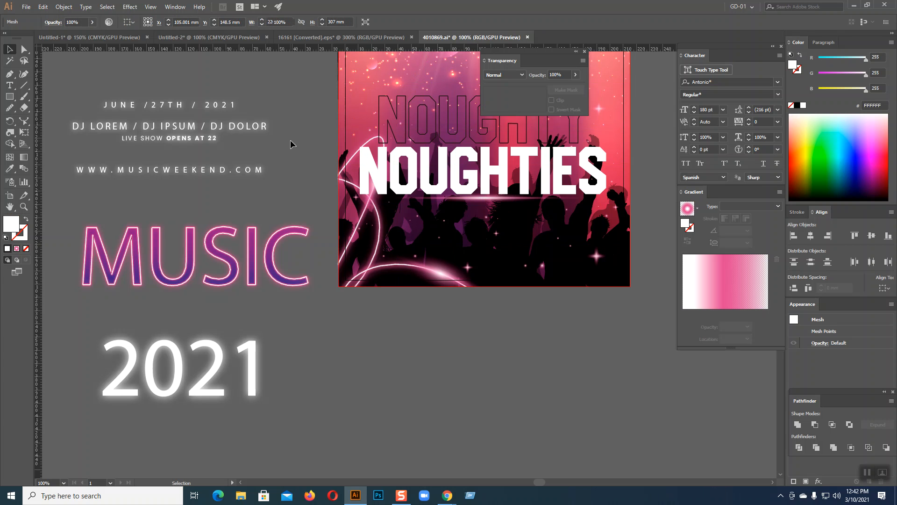
left_click(387, 123)
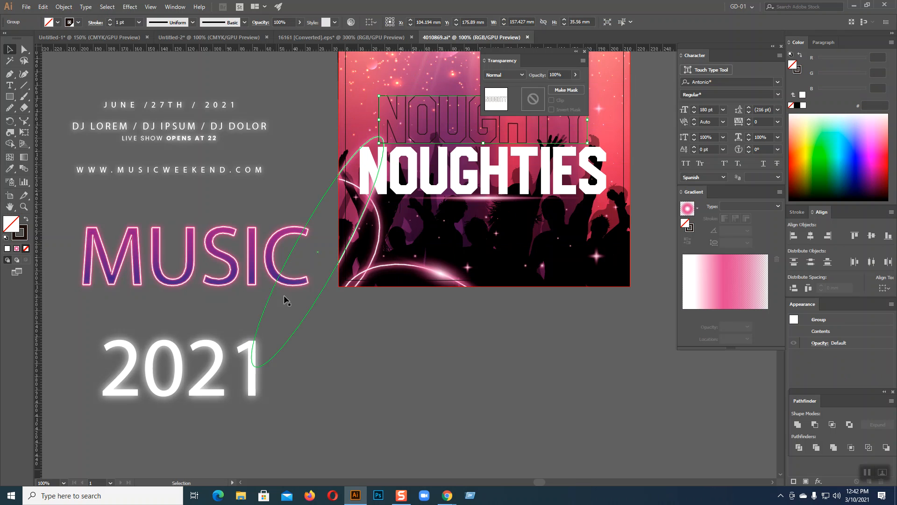
key("ctrl+shift+a")
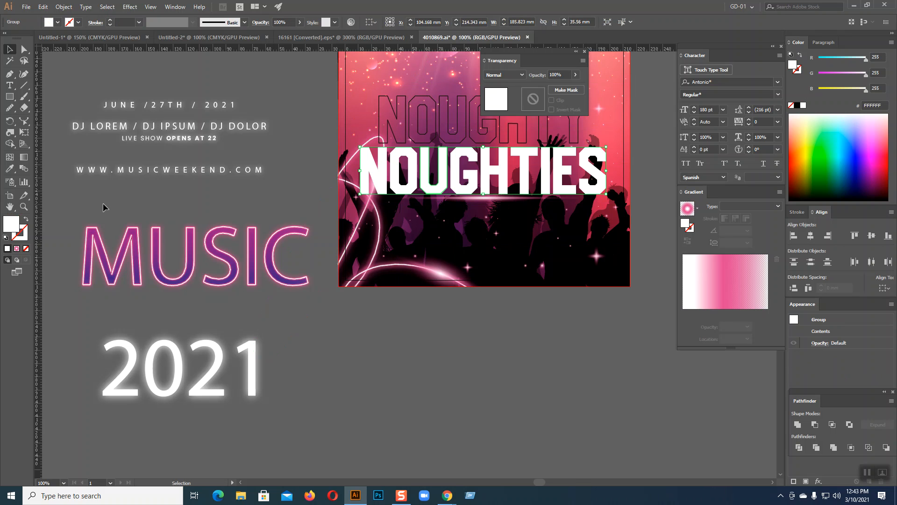
Draw a rectangle about 87 × 53 mm below the poster using MUSIC's pink gradient stroke, and swap its stroke and fill.
left_click(97, 240)
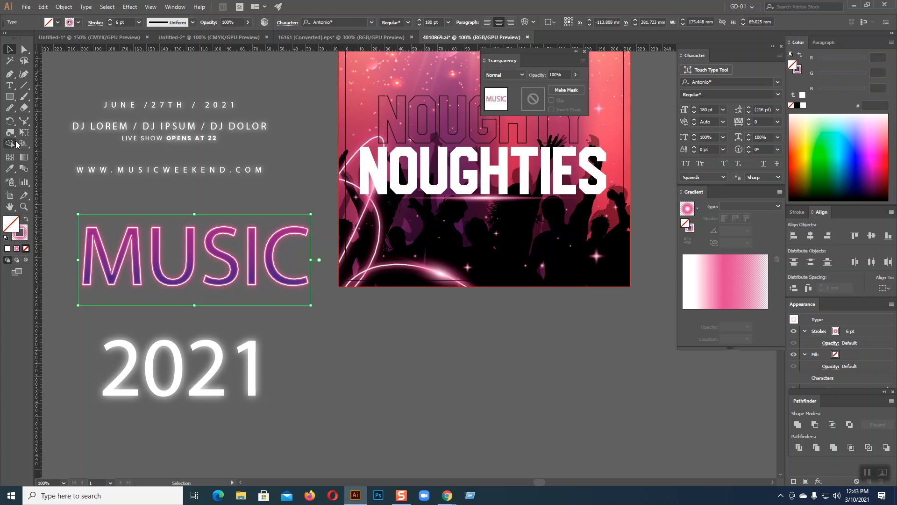
left_click(27, 232)
left_click(9, 96)
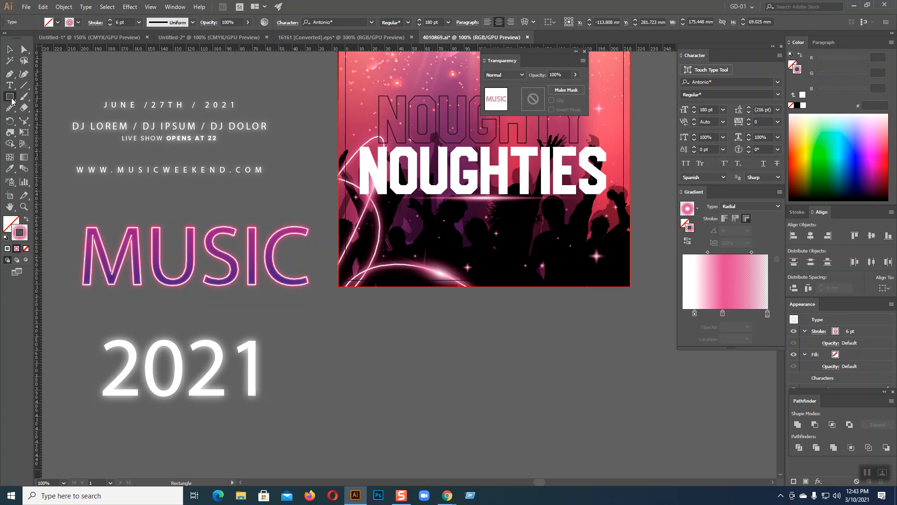
left_click_drag(334, 329, 449, 400)
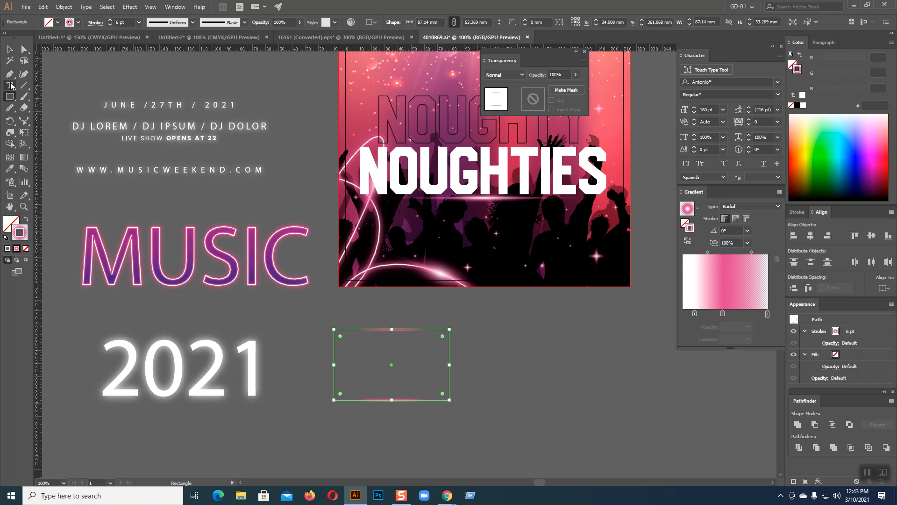
left_click(8, 50)
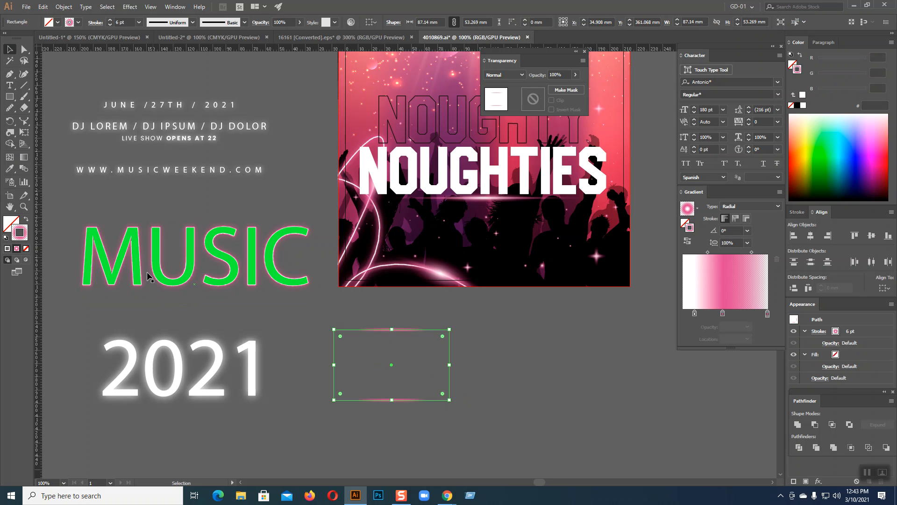
left_click(26, 219)
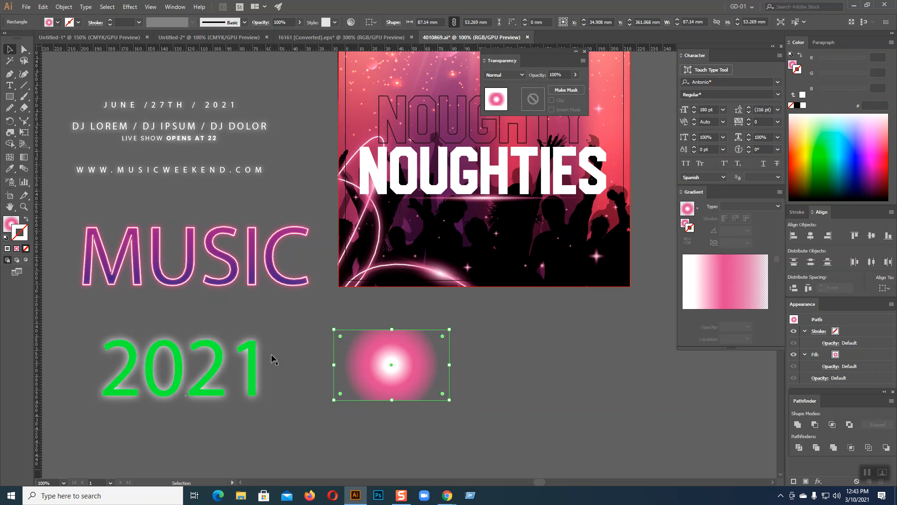
left_click(296, 335)
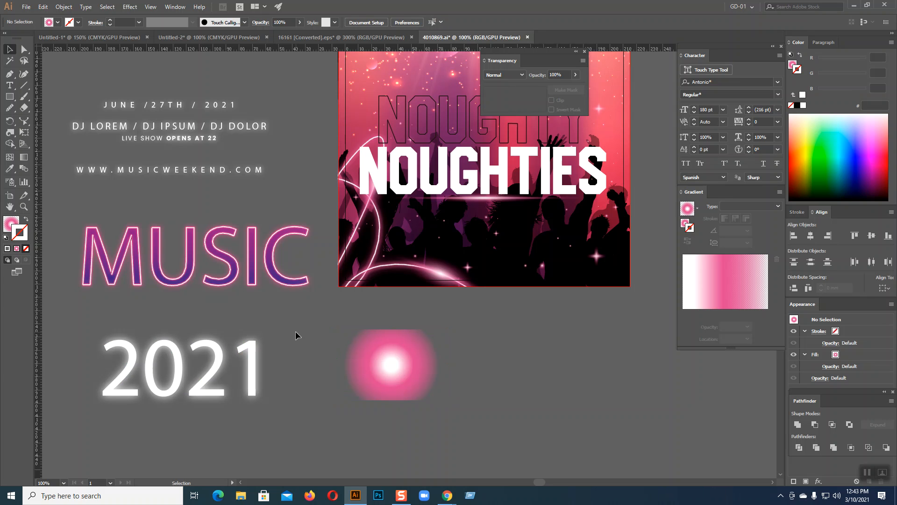
Try sampling the rectangle's pink gradient onto the word NOUGHTIES with the Eyedropper, and undo it.
left_click(384, 171)
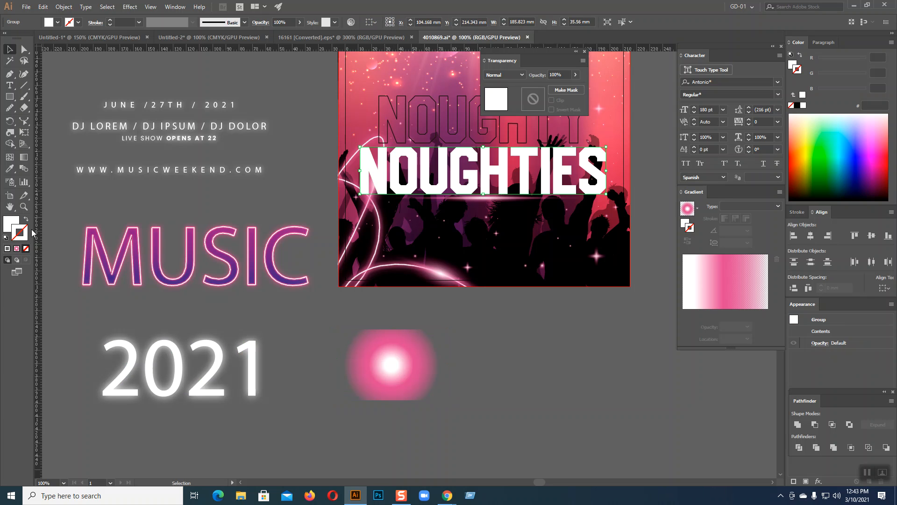
left_click(13, 170)
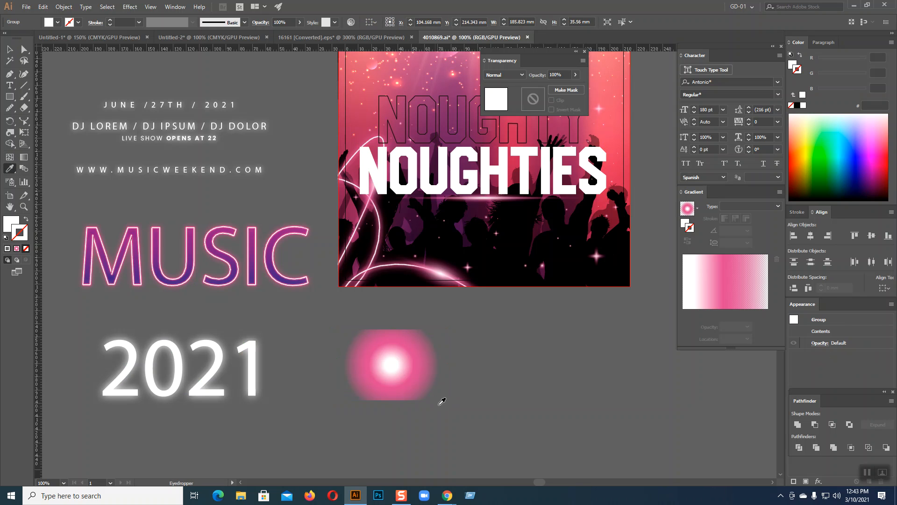
left_click(413, 365)
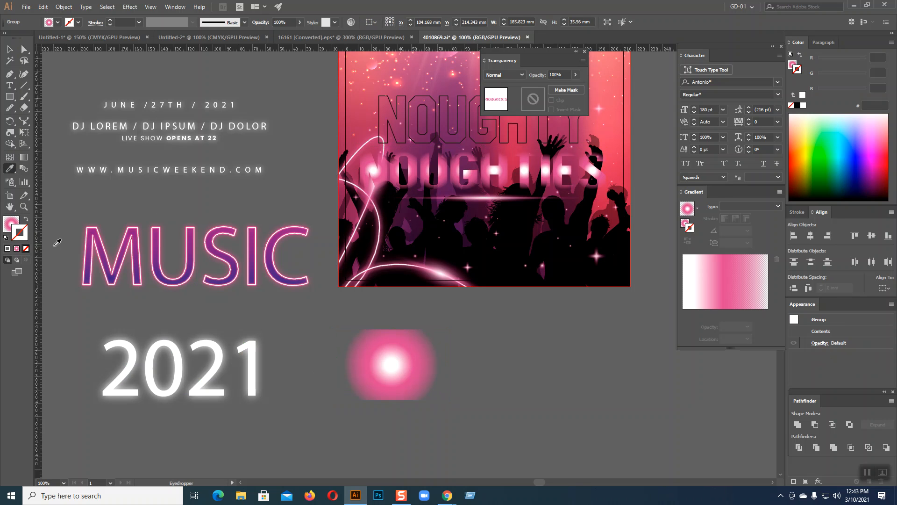
key("v")
key("ctrl+z")
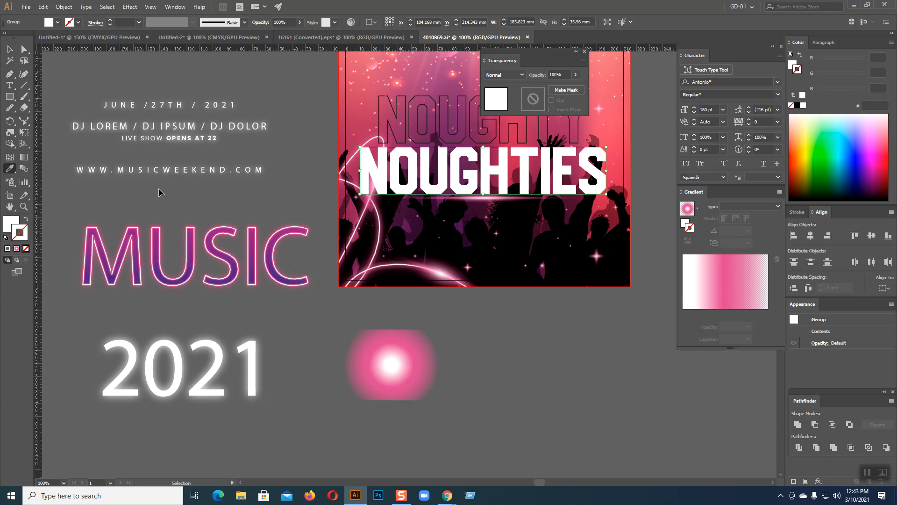
Fill the word NOUGHTIES with the pink radial gradient and check the available gradient presets and fill swatches.
left_click(9, 226)
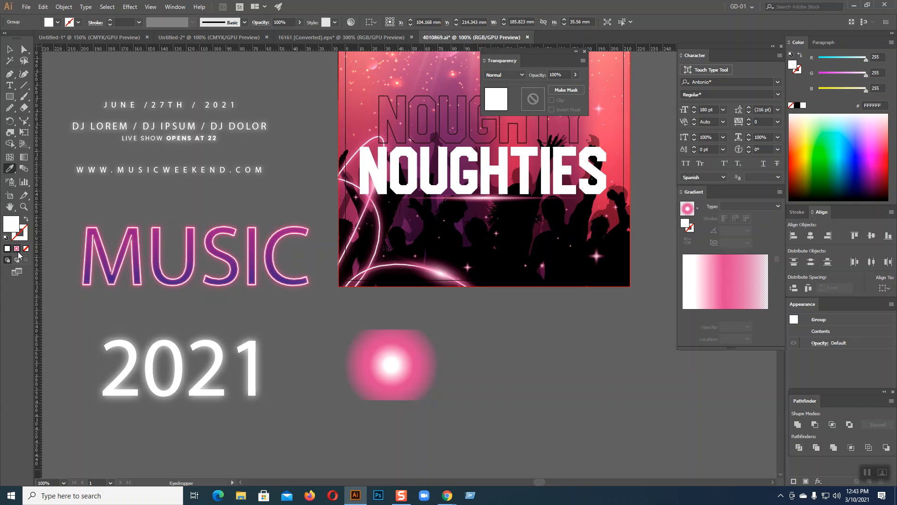
left_click(17, 249)
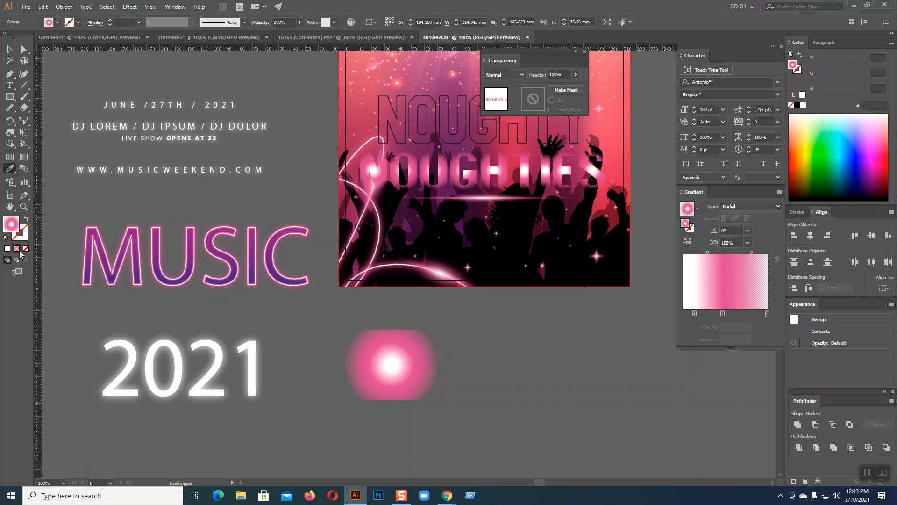
left_click(697, 209)
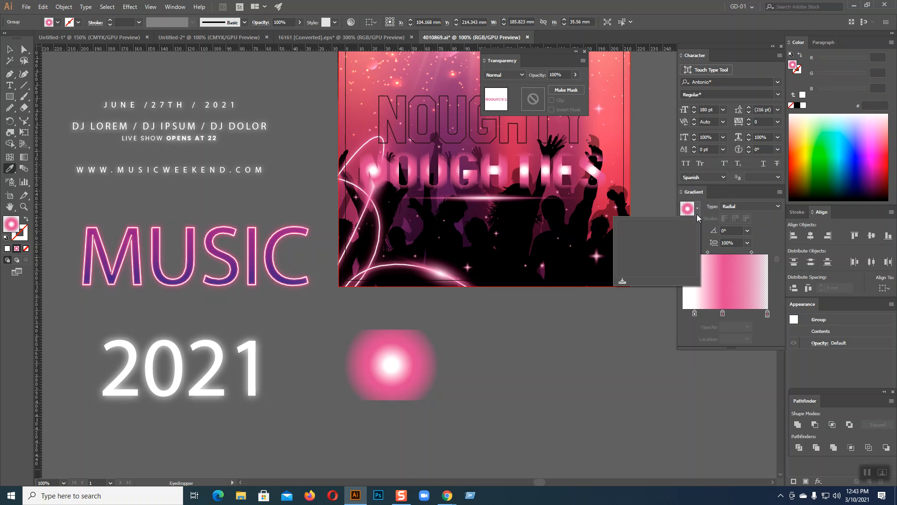
left_click(697, 210)
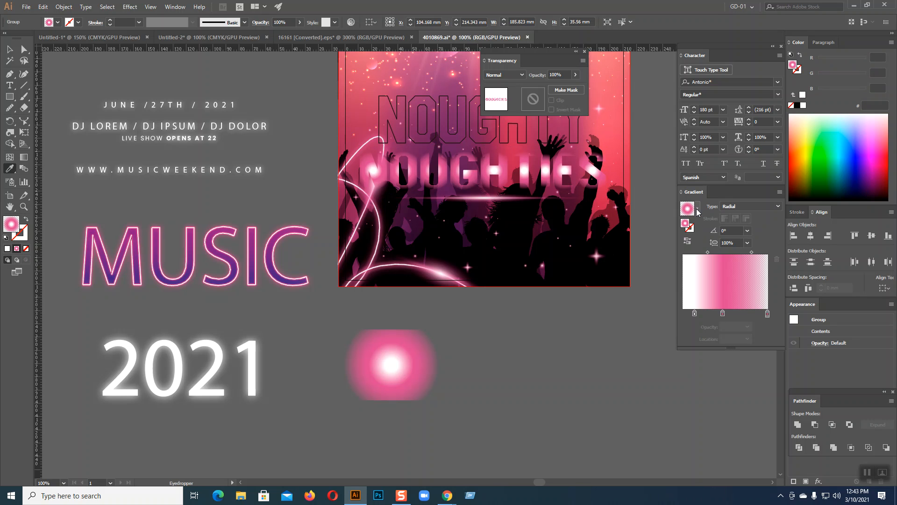
key("ctrl")
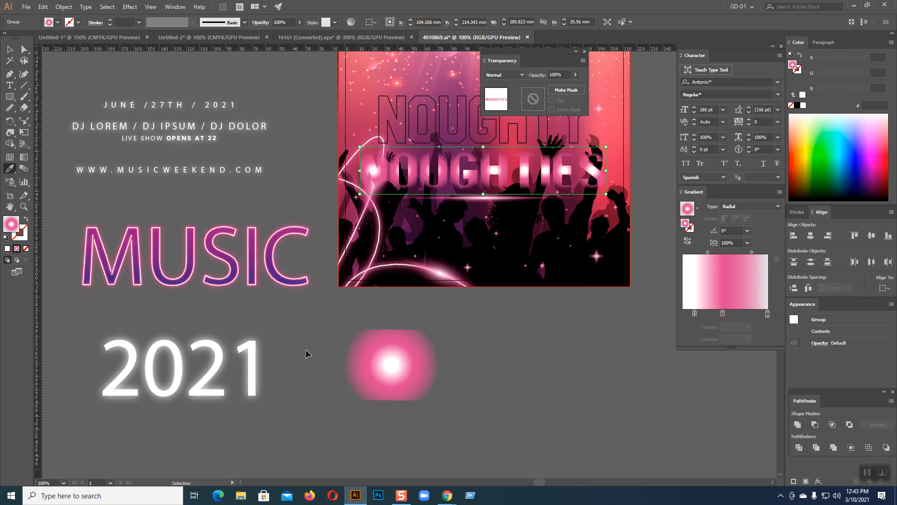
left_click(58, 23)
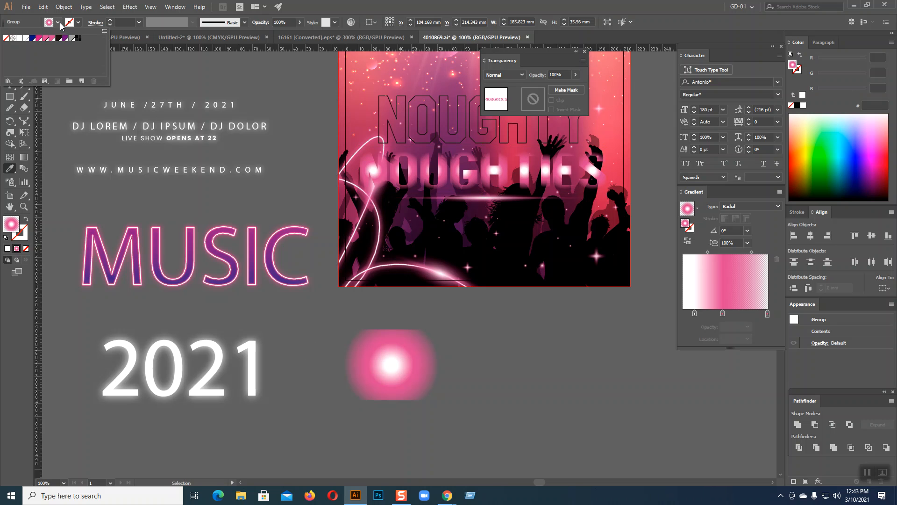
left_click(60, 22)
Undo the headline gradient and outline styling, the test rectangle, and the move of 2021 away from MUSIC.
key("ctrl+z")
key("ctrl+z")
key("ctrl+z")
key("ctrl+z")
key("ctrl+z")
key("ctrl+z")
key("ctrl+z")
key("ctrl+z")
key("ctrl+z")
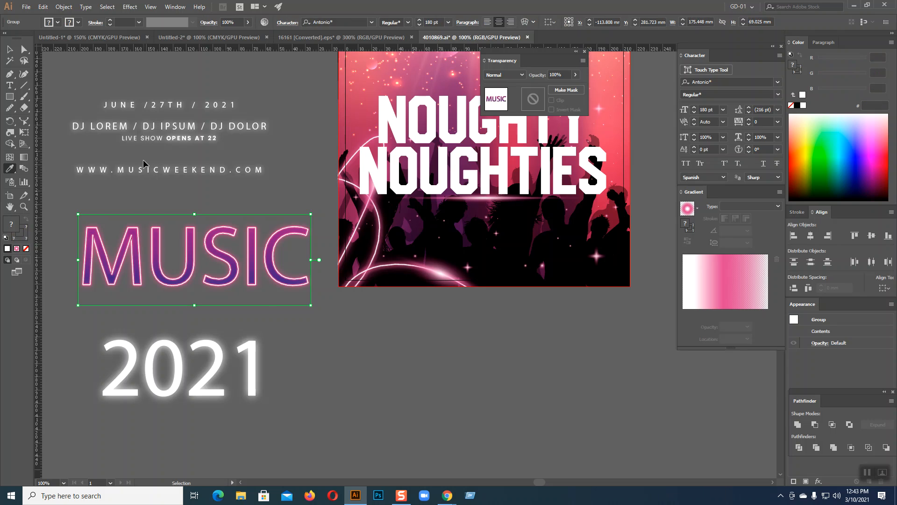
key("ctrl+z")
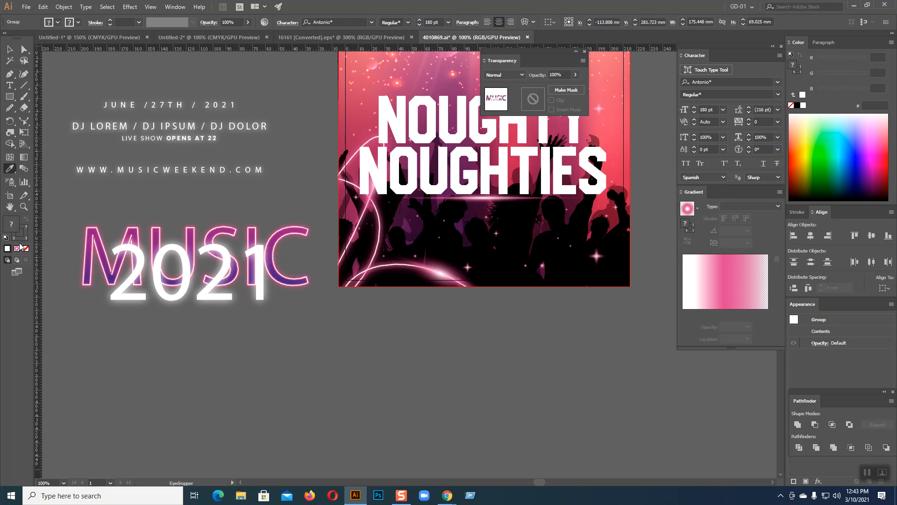
key("v")
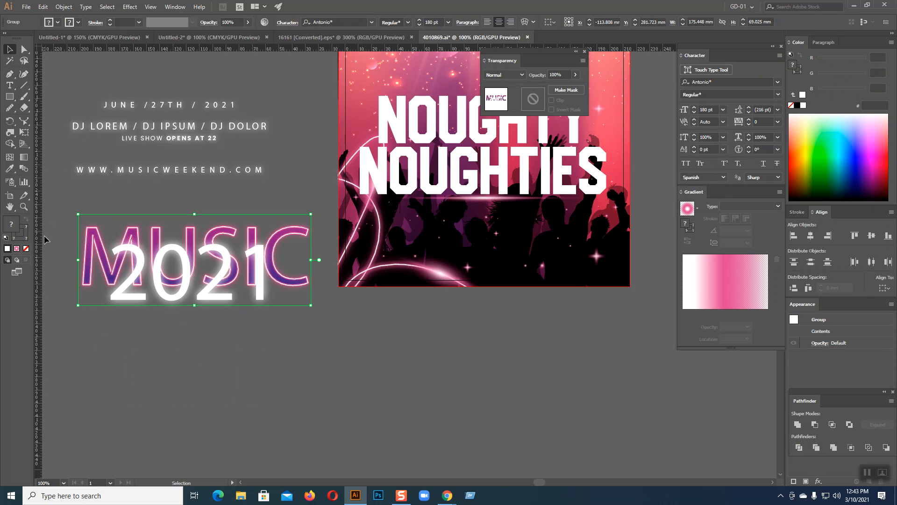
Try filling the MUSIC lettering with the pink radial gradient and removing the white stop from that gradient.
left_click(17, 249)
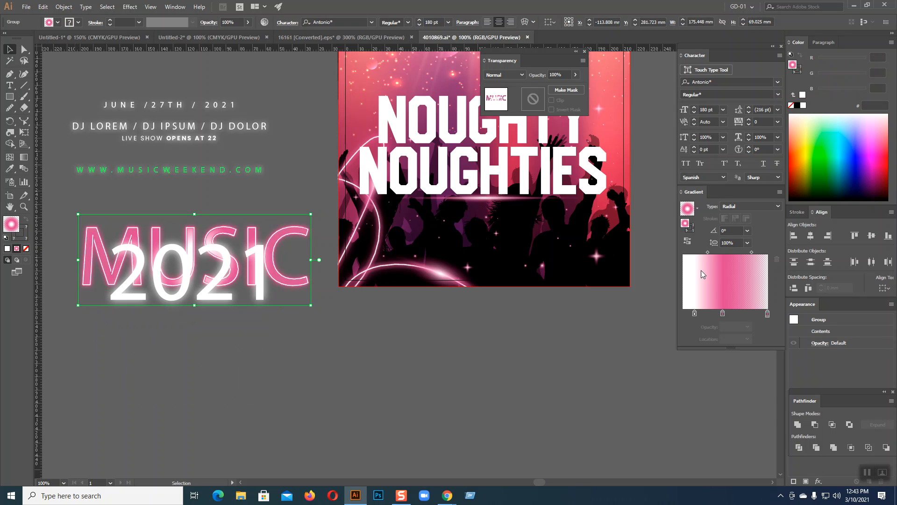
left_click(698, 209)
left_click(699, 209)
left_click(698, 209)
left_click(623, 282)
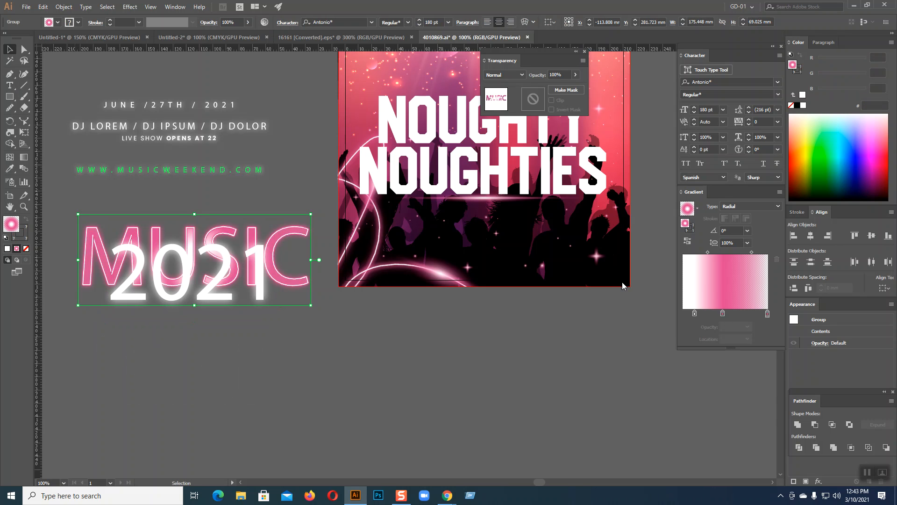
left_click(657, 249)
left_click(698, 209)
left_click(699, 209)
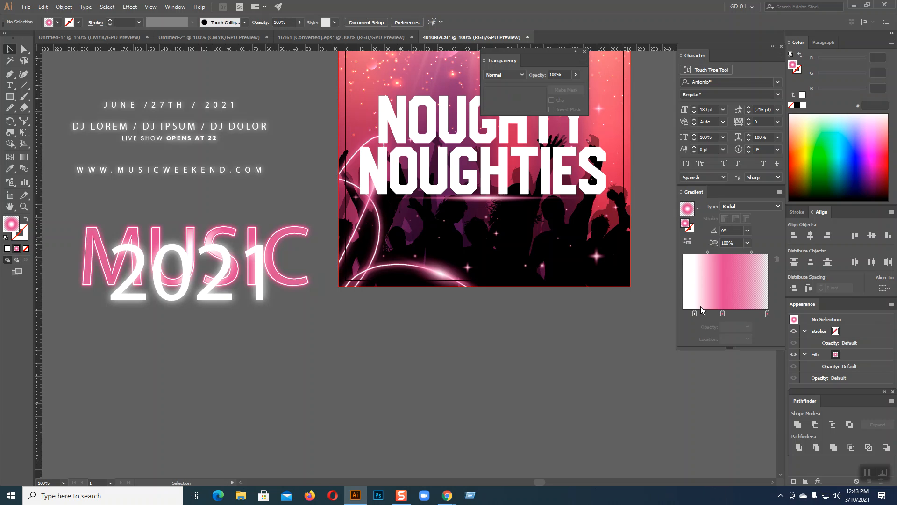
left_click_drag(695, 316, 673, 314)
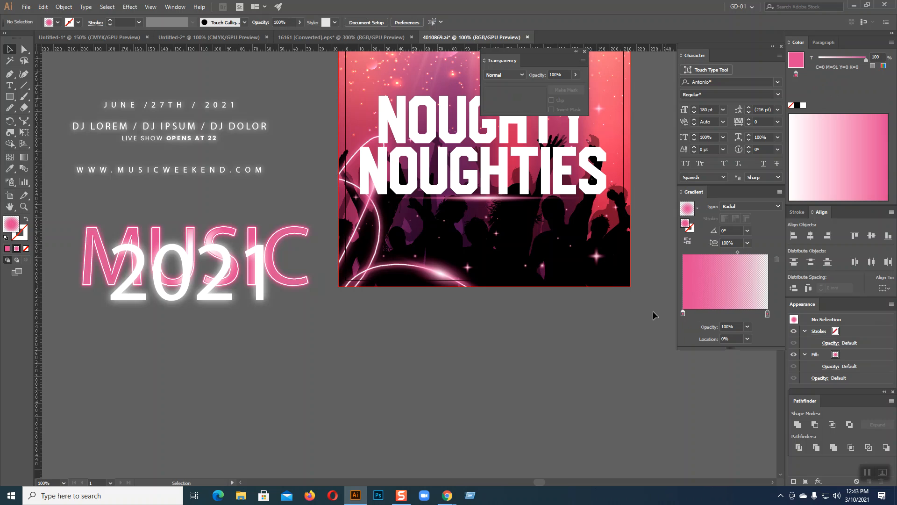
Undo the gradient and fill changes on MUSIC, its move below the website line, and the ungrouping of the lettering.
left_click(278, 240)
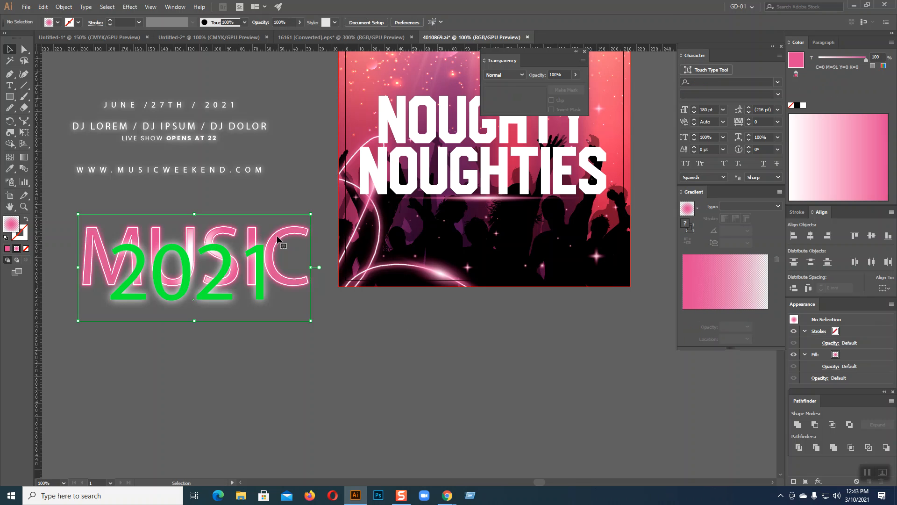
left_click(311, 340)
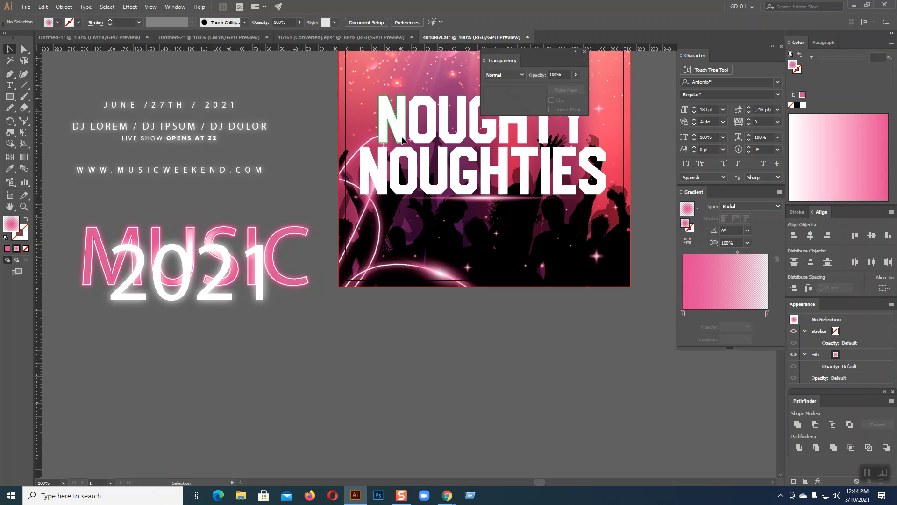
left_click(401, 137)
left_click(323, 326)
key("ctrl+z")
key("ctrl+z")
key("ctrl+z")
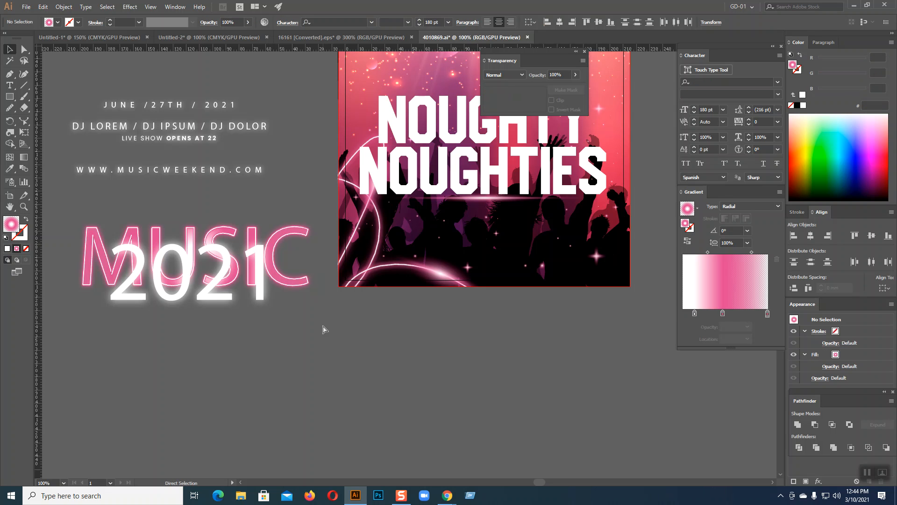
left_click(244, 258)
key("ctrl+z")
key("ctrl+z")
key("ctrl+z")
key("ctrl+z")
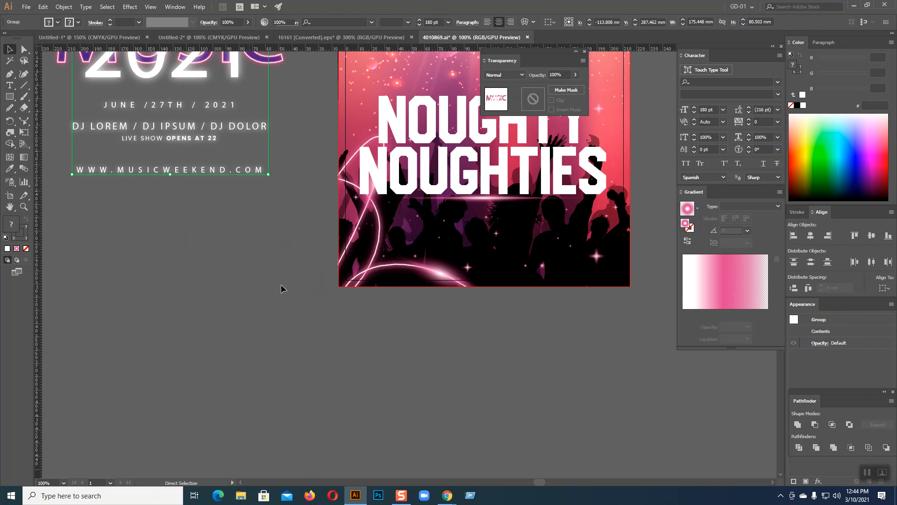
left_click(281, 301)
scroll(266, 239, "up", 2)
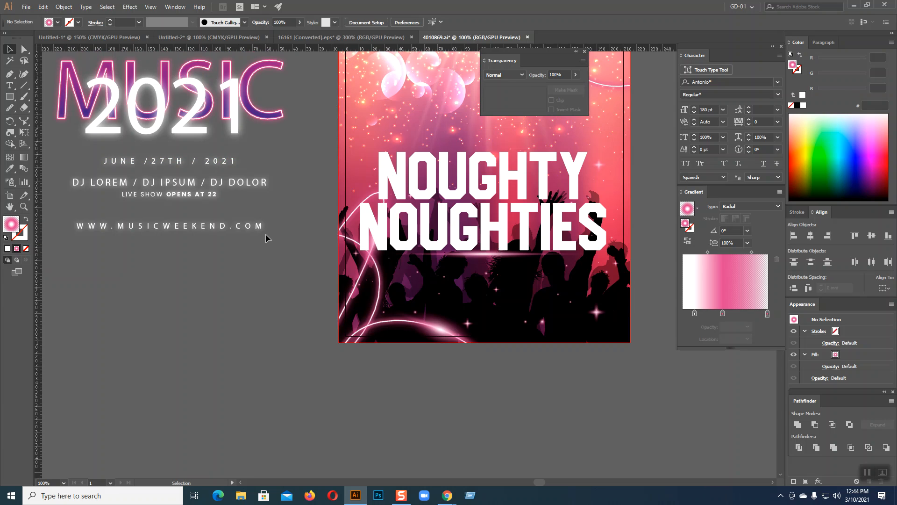
Ungroup the template text block beside the poster, separating MUSIC 2021 from the date, DJ and website lines.
left_click(403, 191)
left_click(10, 169)
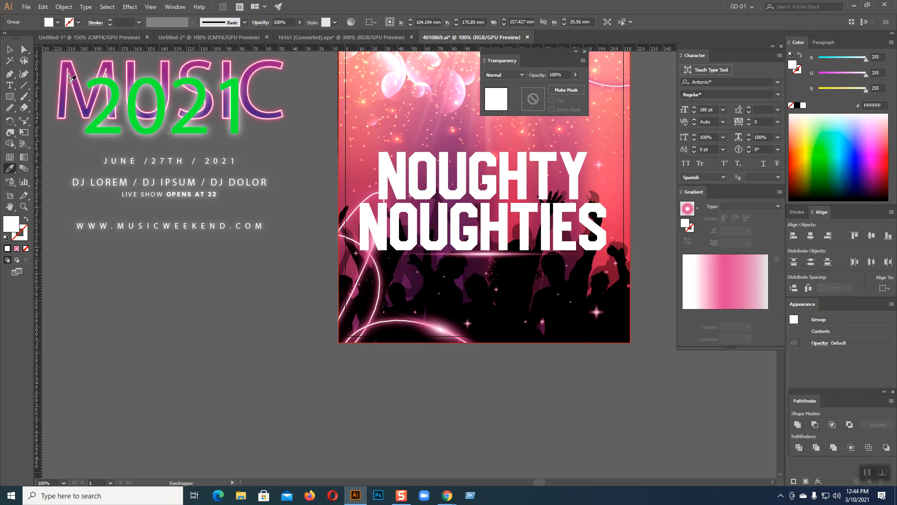
left_click(8, 50)
left_click(160, 115)
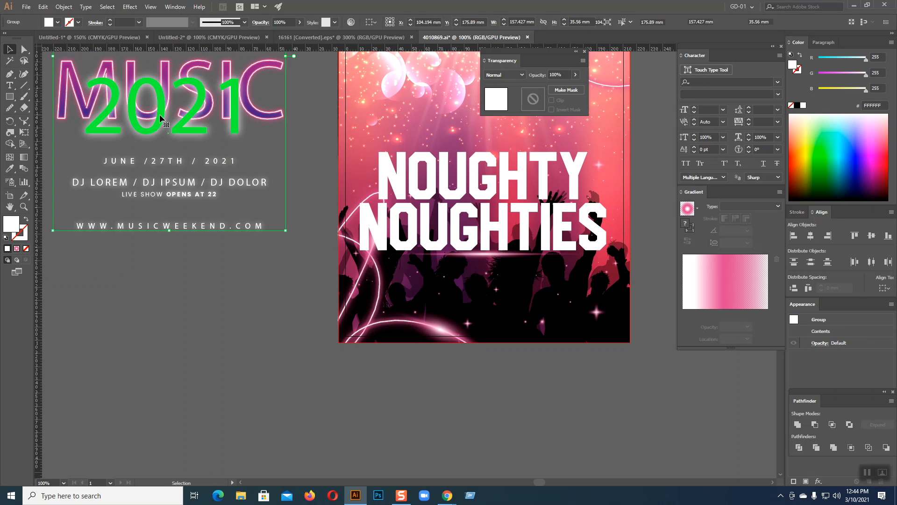
right_click(159, 115)
left_click(239, 181)
left_click(165, 297)
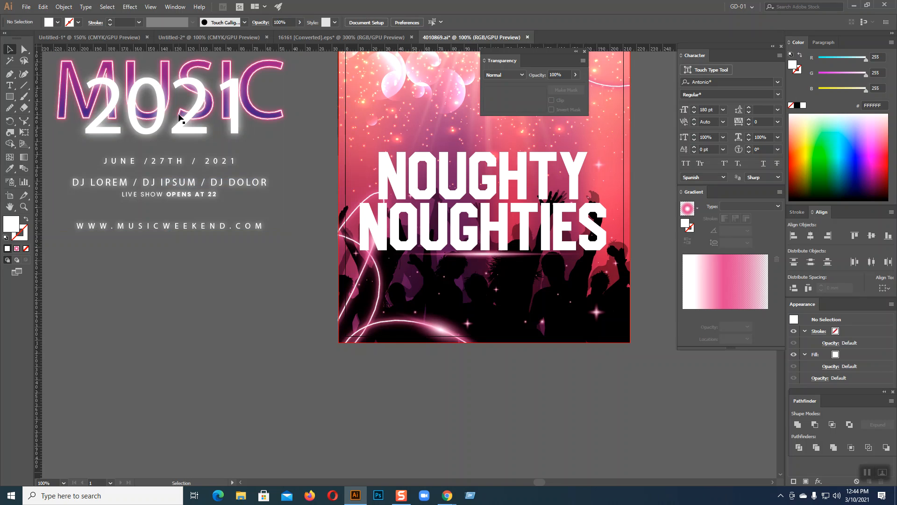
Move the MUSIC 2021 group below the website line, ungroup it, and place MUSIC alone back above the date.
left_click_drag(189, 116, 188, 321)
right_click(188, 321)
left_click(216, 390)
left_click(301, 387)
left_click_drag(257, 339, 252, 125)
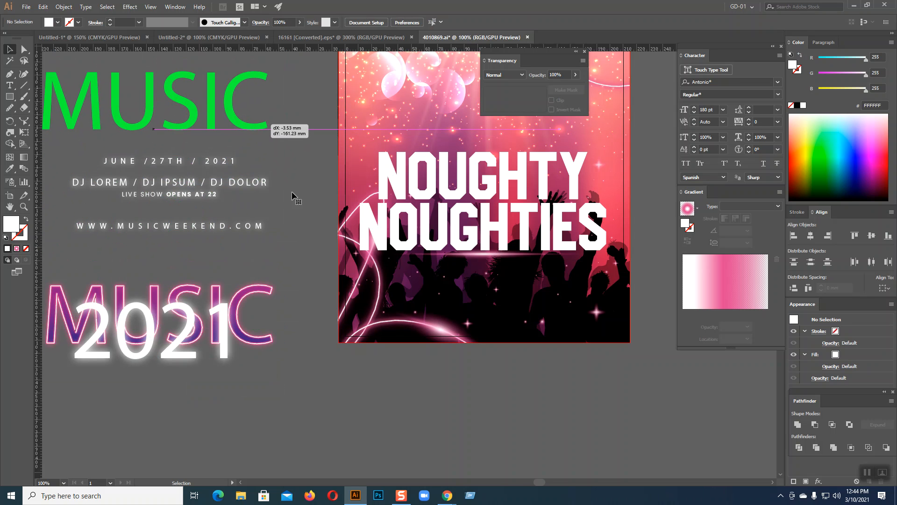
left_click_drag(289, 189, 292, 192)
Fill the word NOUGHTY with the pink radial gradient, reverse it, and remove its transparent stop.
left_click(427, 196)
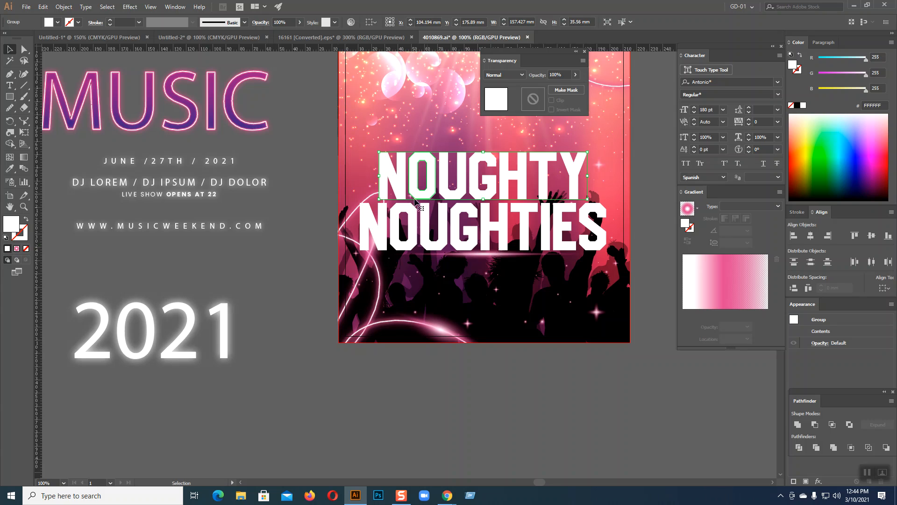
left_click(18, 250)
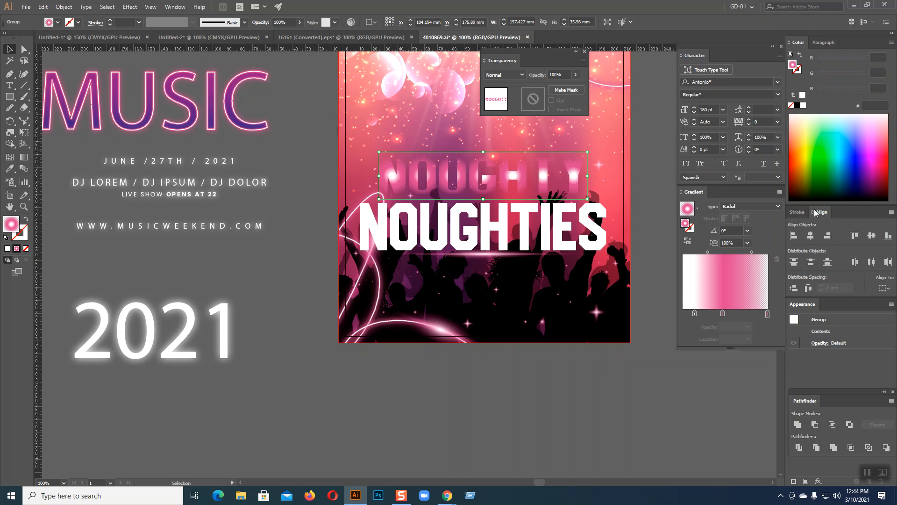
left_click(692, 240)
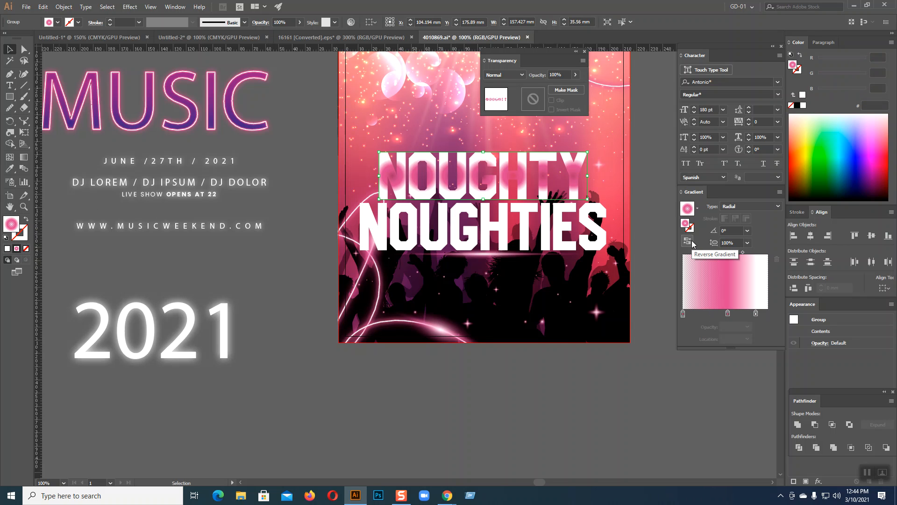
left_click_drag(683, 314, 684, 334)
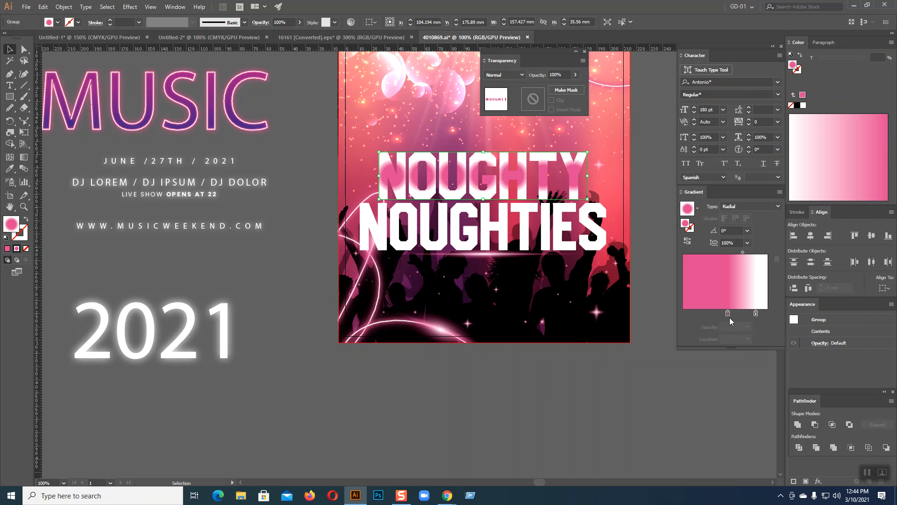
Make NOUGHTY's gradient linear, with pink at 0% and white at 100%, running vertically from the letters' base to their top.
left_click_drag(728, 316, 685, 313)
left_click(733, 211)
left_click(733, 213)
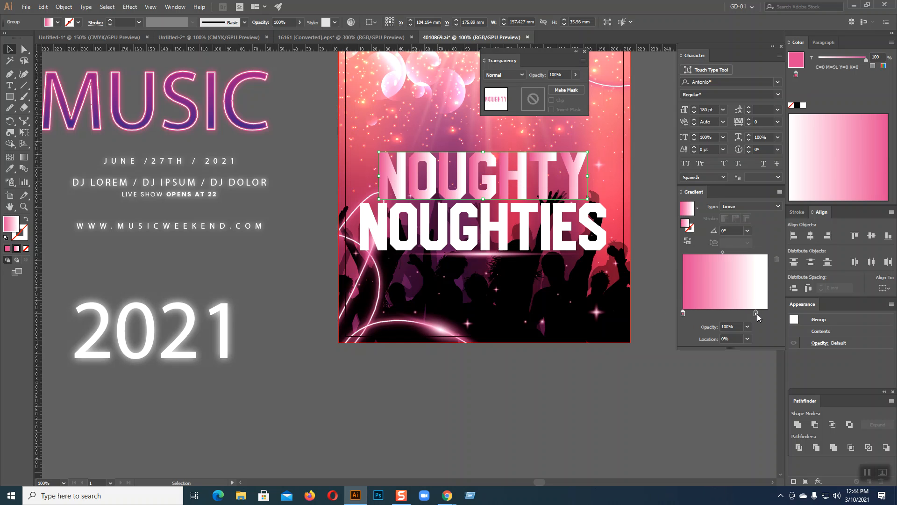
left_click_drag(756, 313, 777, 313)
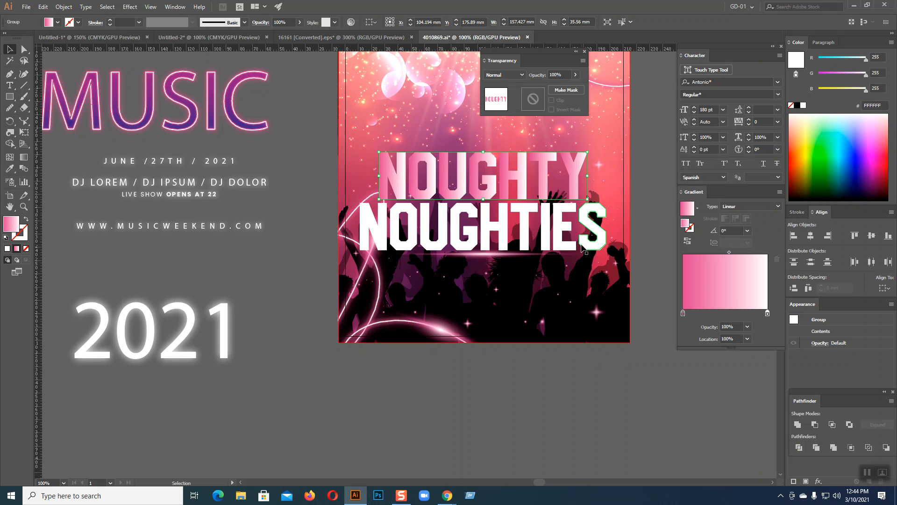
left_click(24, 157)
left_click_drag(465, 201, 466, 150)
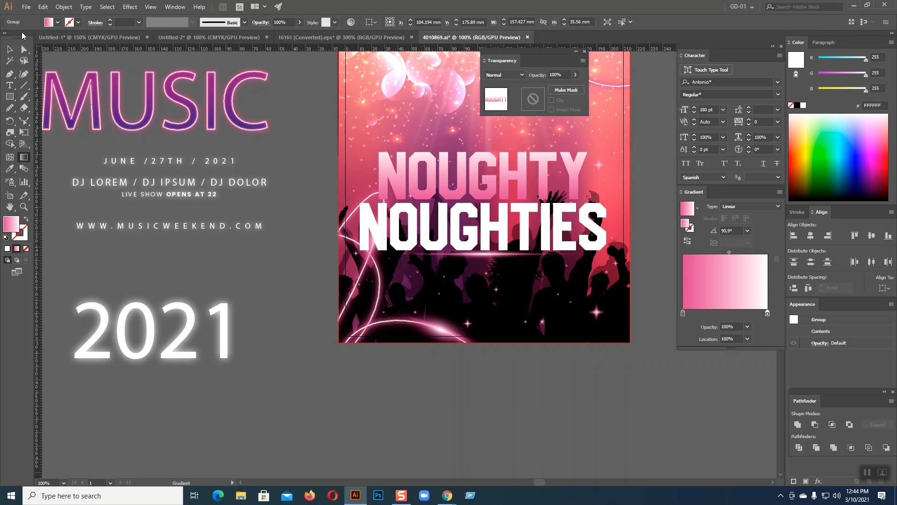
left_click(9, 49)
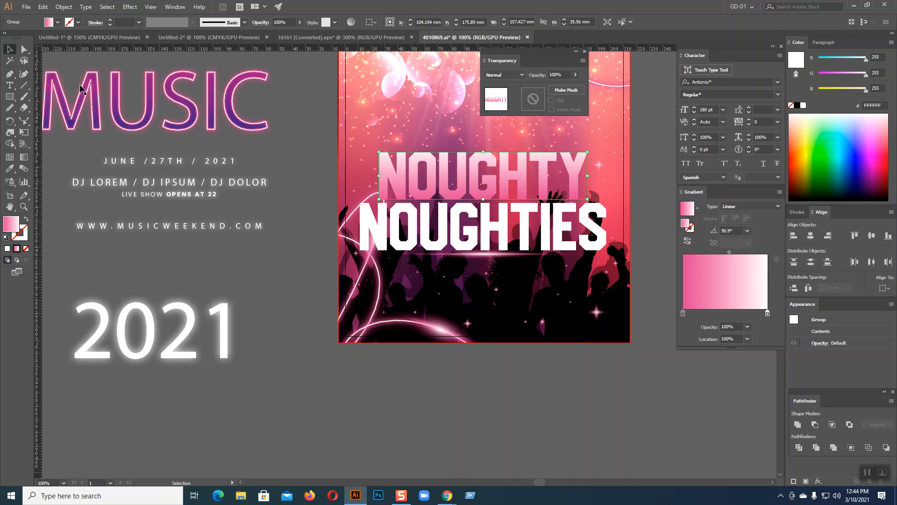
Try sampling MUSIC's fill colour into the pink stop of NOUGHTY's gradient with the Eyedropper.
left_click(682, 313)
left_click(13, 167)
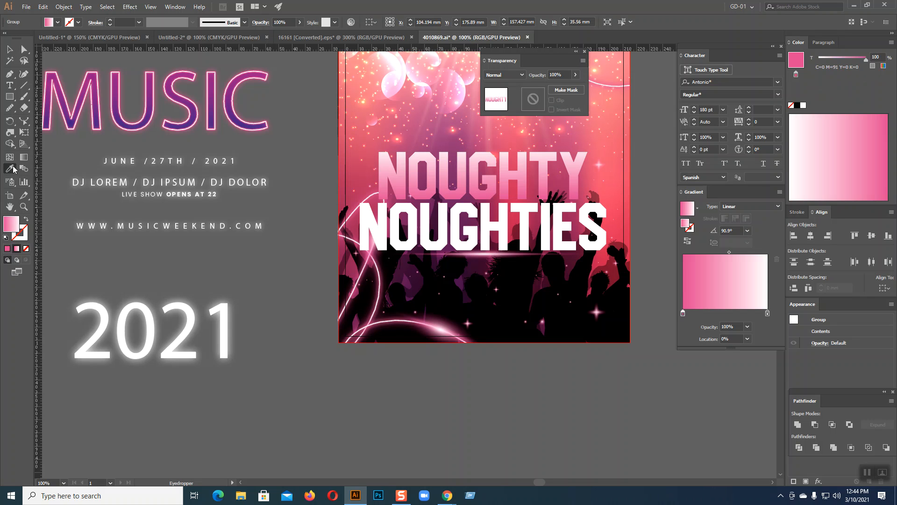
left_click(255, 132)
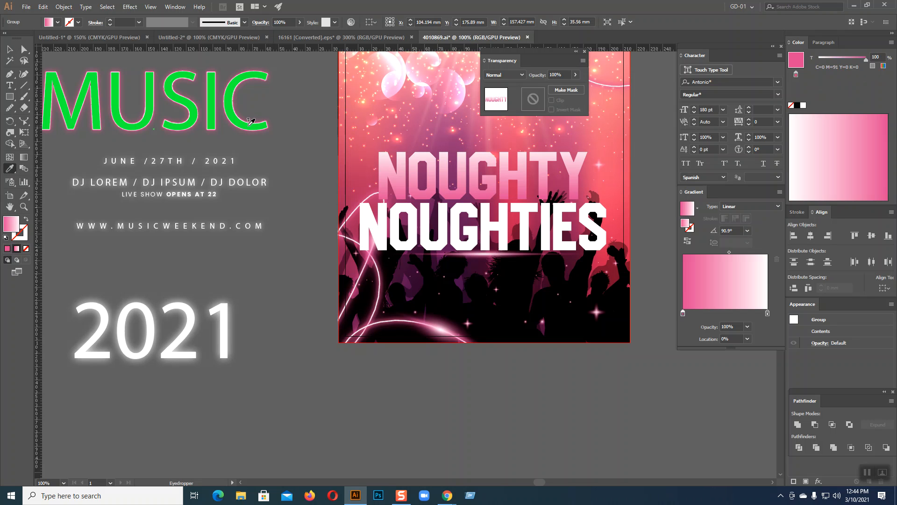
left_click(250, 121)
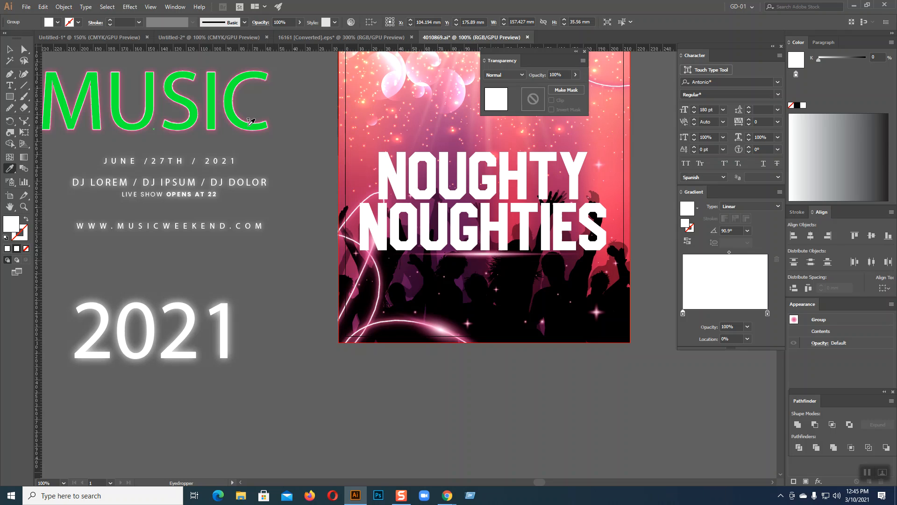
key("ctrl+z")
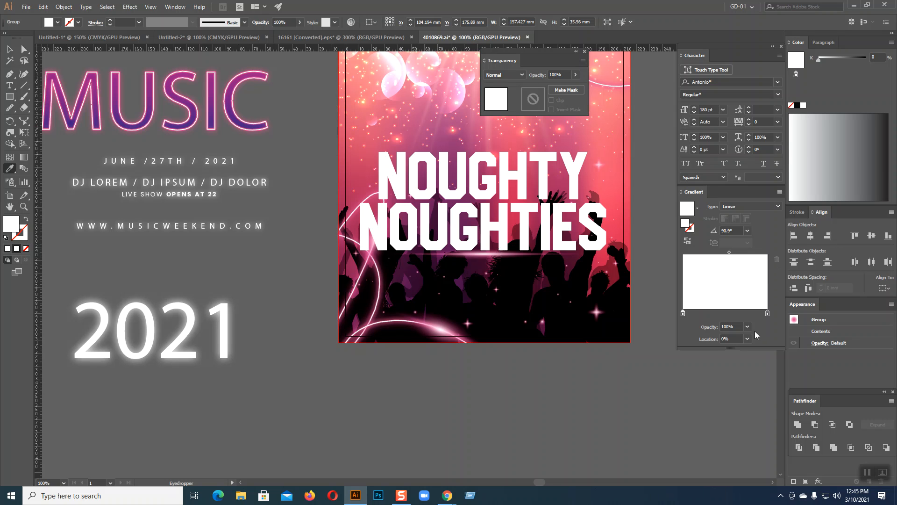
Set the 0% stop of NOUGHTY's gradient to the dark blue swatch C=100 M=100 Y=0 K=0.
double_click(683, 312)
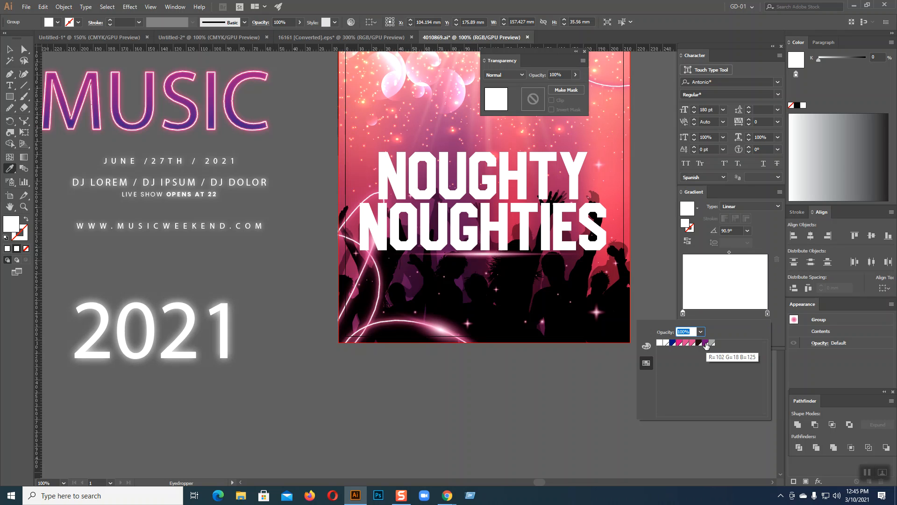
left_click(673, 343)
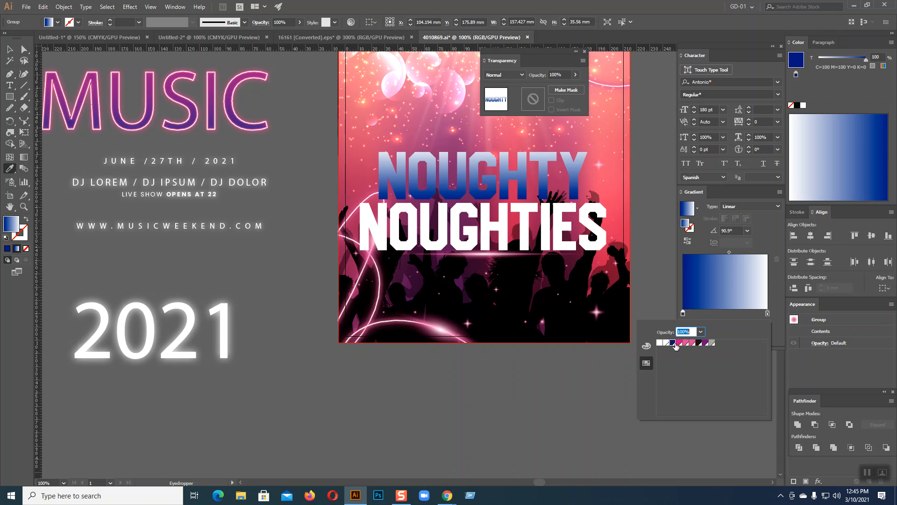
left_click(706, 343)
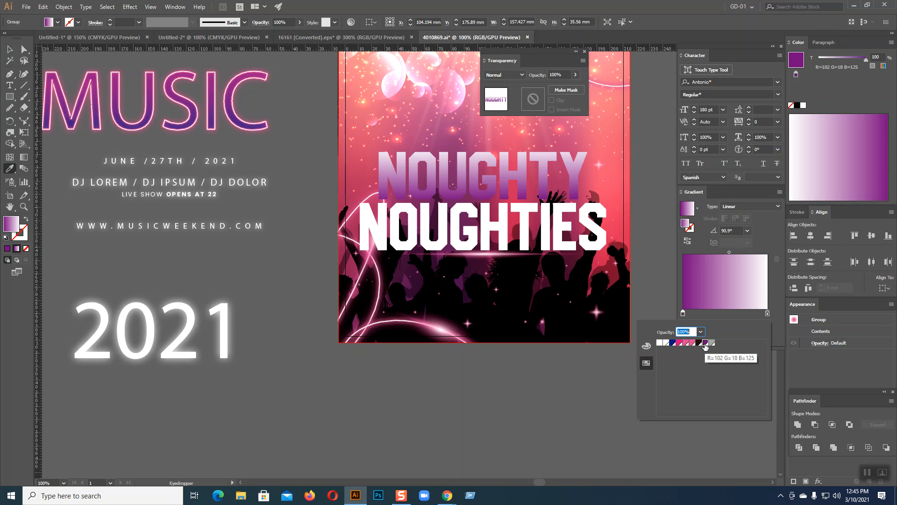
left_click(673, 343)
Add a middle stop to NOUGHTY's gradient, colour it with purple swatch R=102 G=18 B=125, and place it at about 35%.
left_click(708, 322)
left_click(703, 313)
double_click(704, 313)
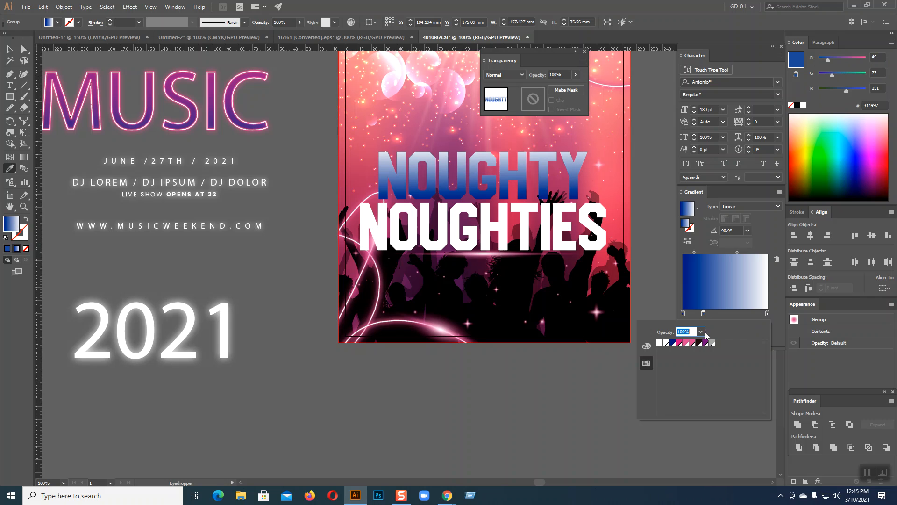
left_click(705, 343)
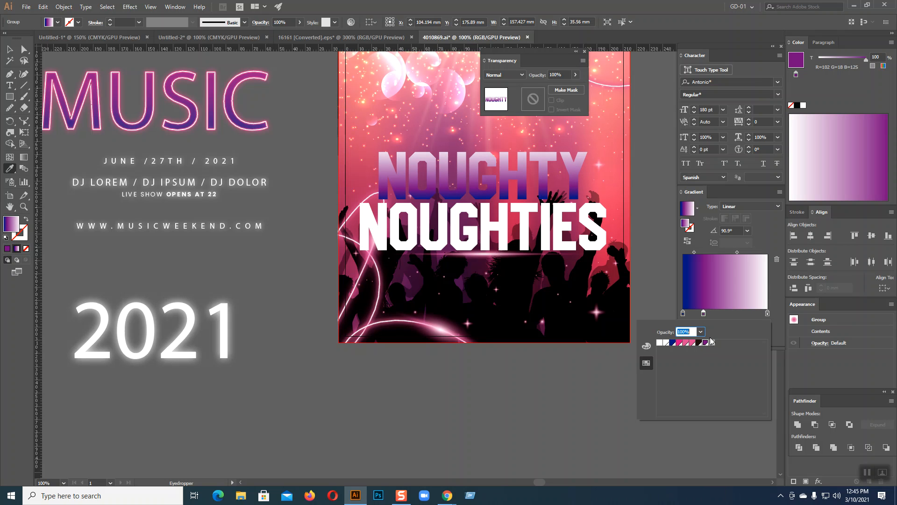
left_click(706, 315)
left_click_drag(704, 314, 714, 312)
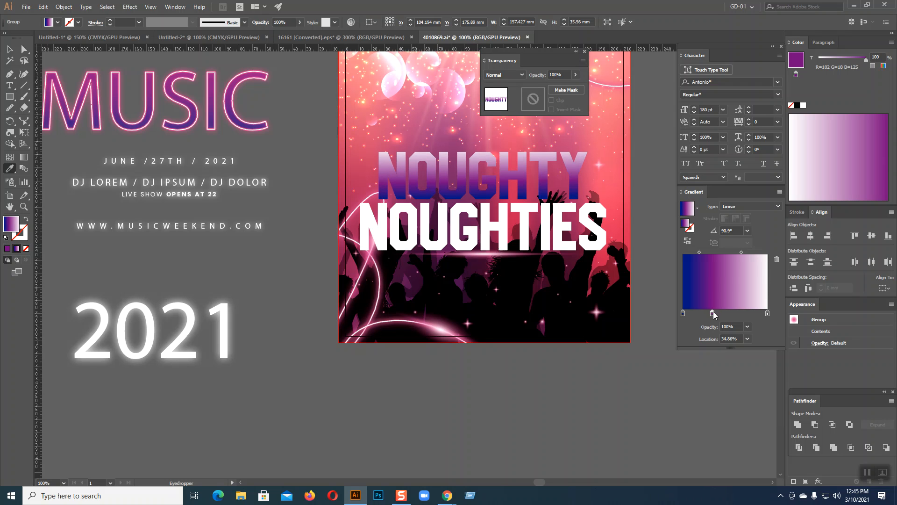
Set the 100% stop of NOUGHTY's gradient to the pink swatch C=0 M=91 Y=0 K=0.
double_click(766, 312)
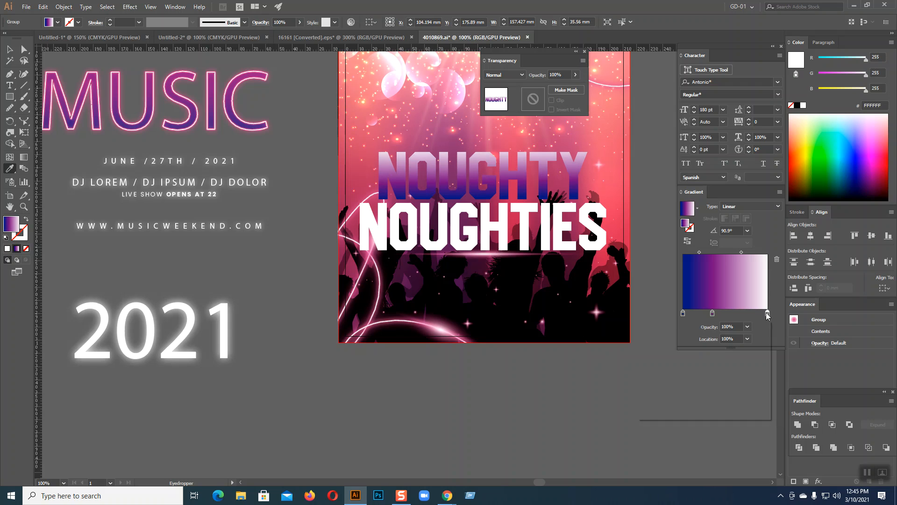
left_click(692, 343)
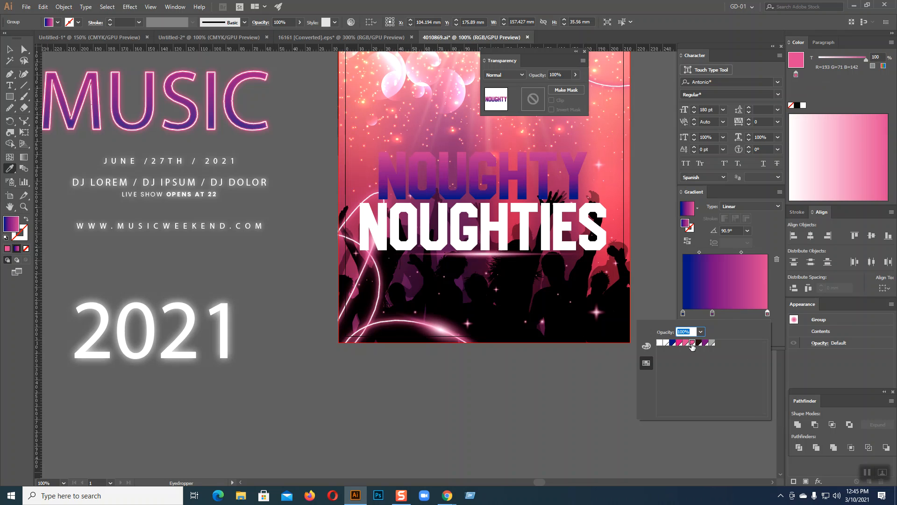
left_click(684, 344)
Move the purple middle stop of NOUGHTY's gradient to about 49% and recolour the 100% stop as CMYK C=4 M=73 Y=4.44 K=0.
left_click(713, 313)
left_click(713, 312)
left_click_drag(713, 314, 726, 315)
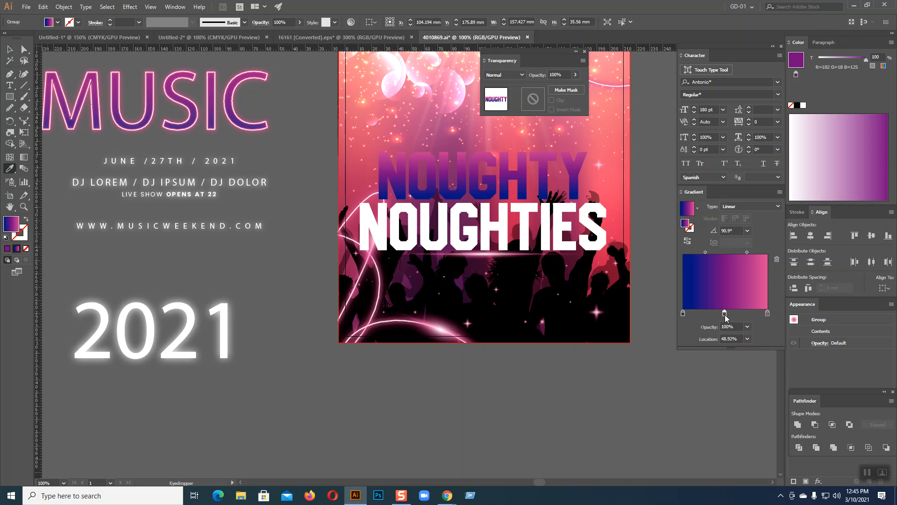
double_click(767, 313)
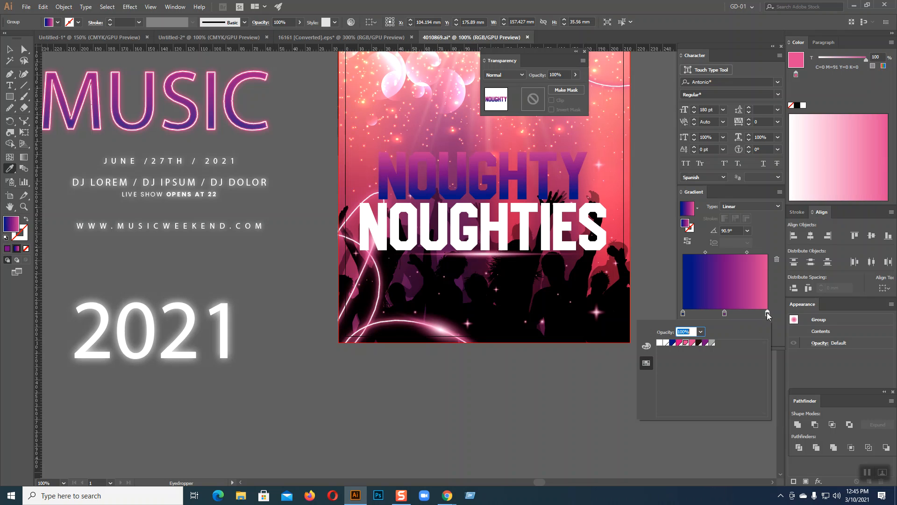
left_click(650, 346)
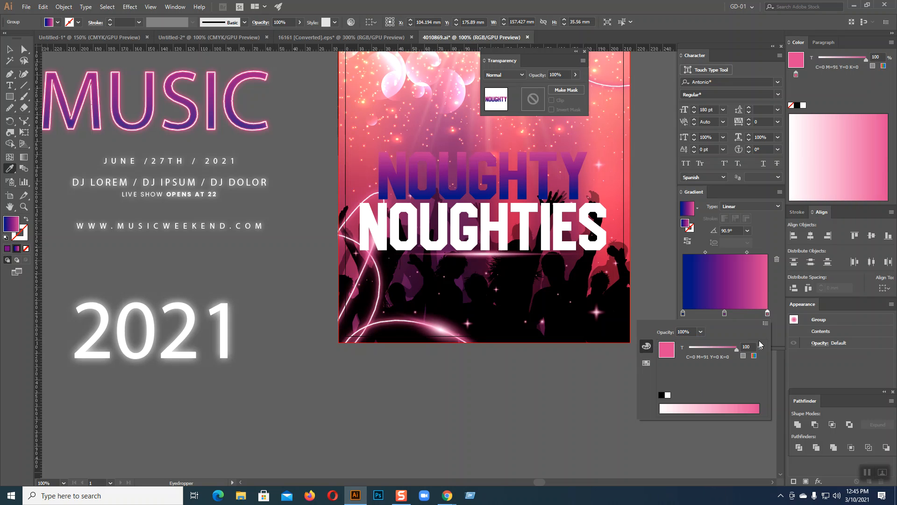
left_click(765, 323)
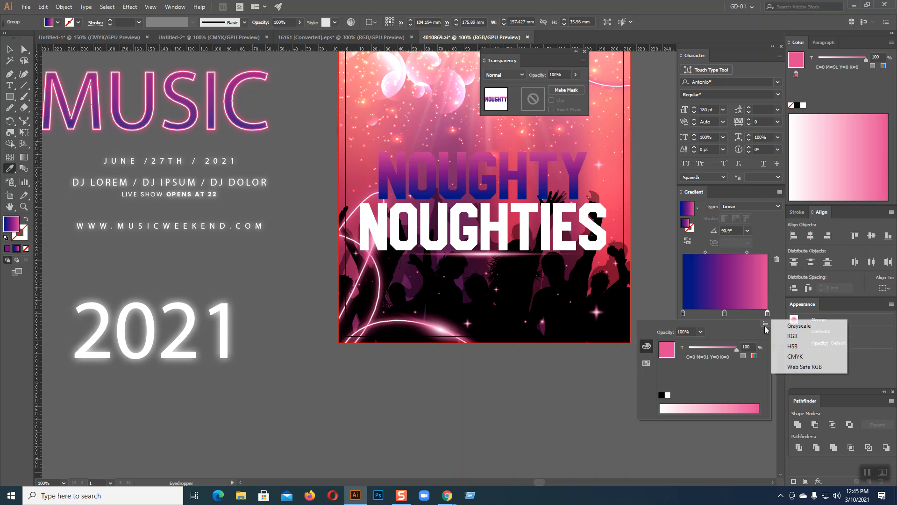
left_click(779, 355)
left_click_drag(733, 360, 691, 350)
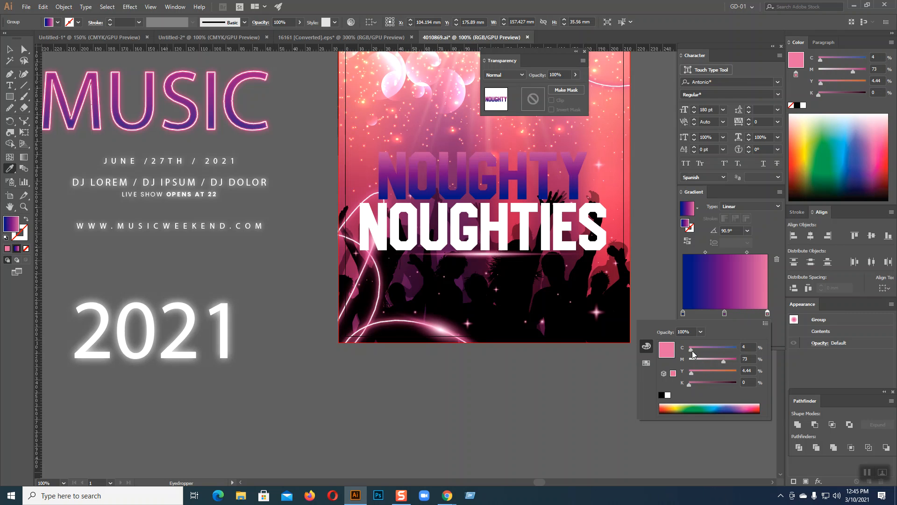
Lighten the blue 0% stop of NOUGHTY's gradient to an 85% tint and place the purple middle stop at about 48%.
left_click(702, 309)
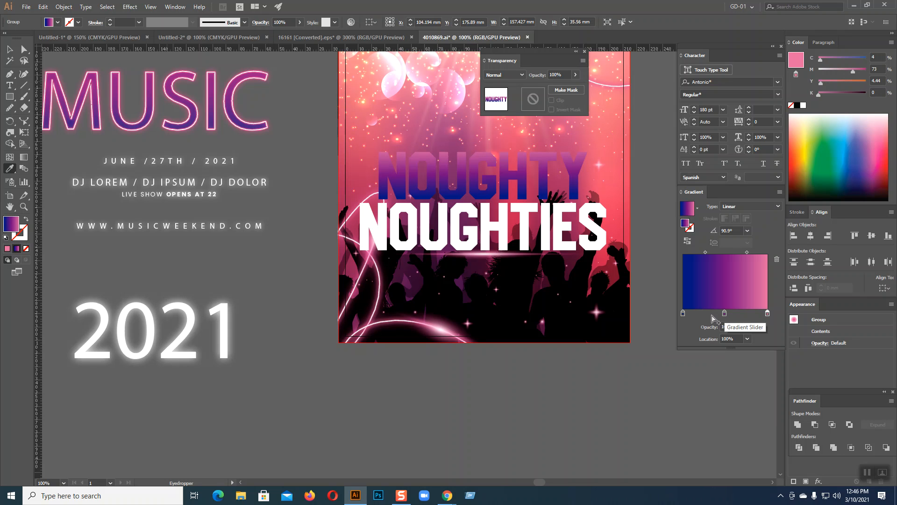
mouse_move(724, 312)
left_mouse_down()
mouse_move(711, 313)
mouse_move(726, 316)
left_mouse_up()
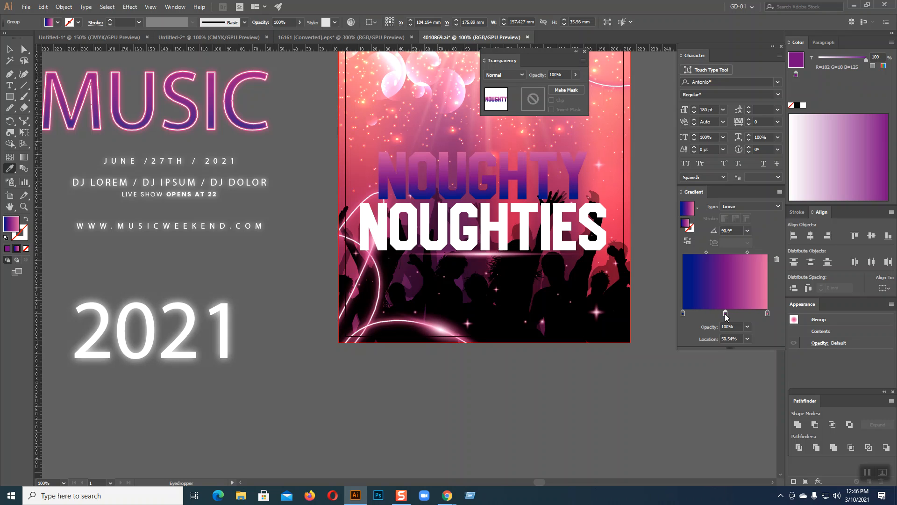
double_click(683, 312)
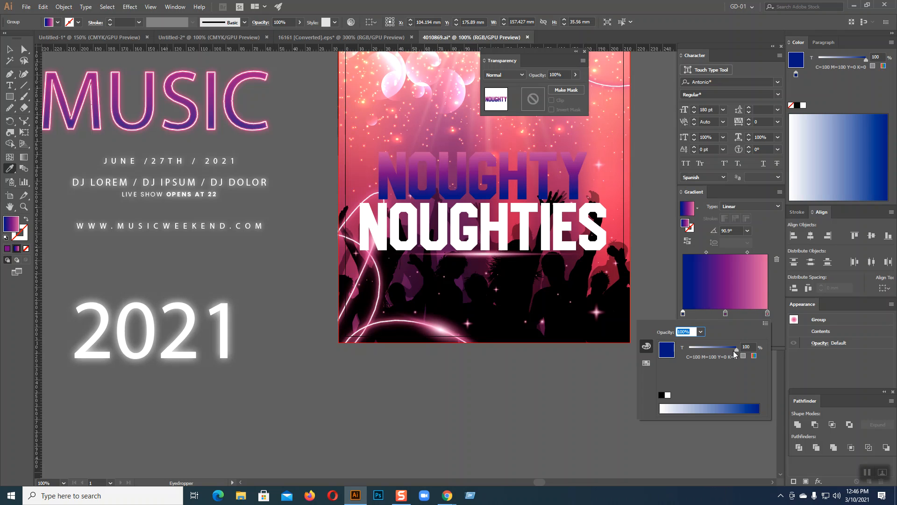
left_click_drag(735, 351, 728, 349)
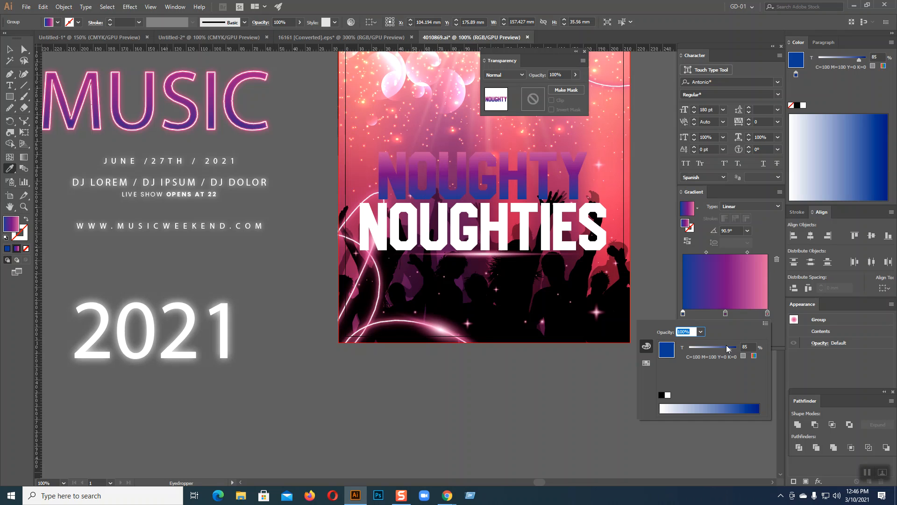
left_click(725, 317)
left_click_drag(725, 317, 725, 316)
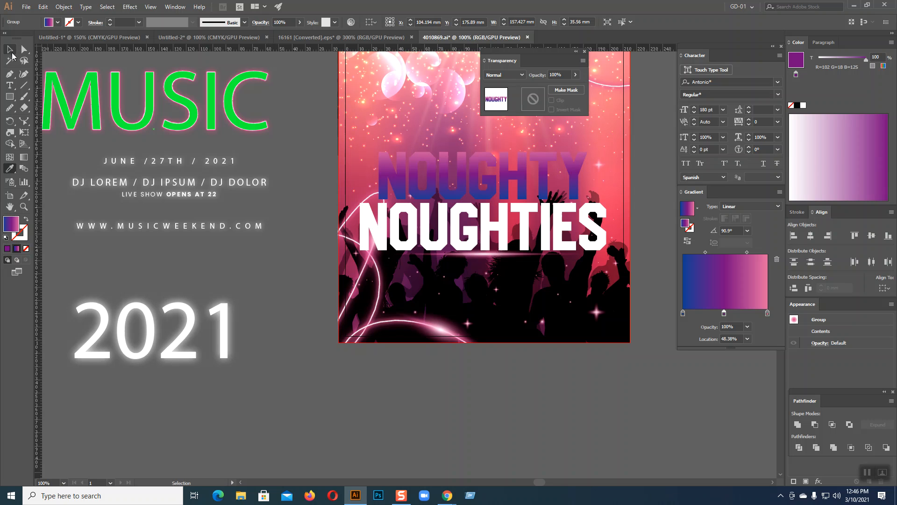
Give the outlined word NOUGHTY a white 1 pt stroke.
left_click(9, 49)
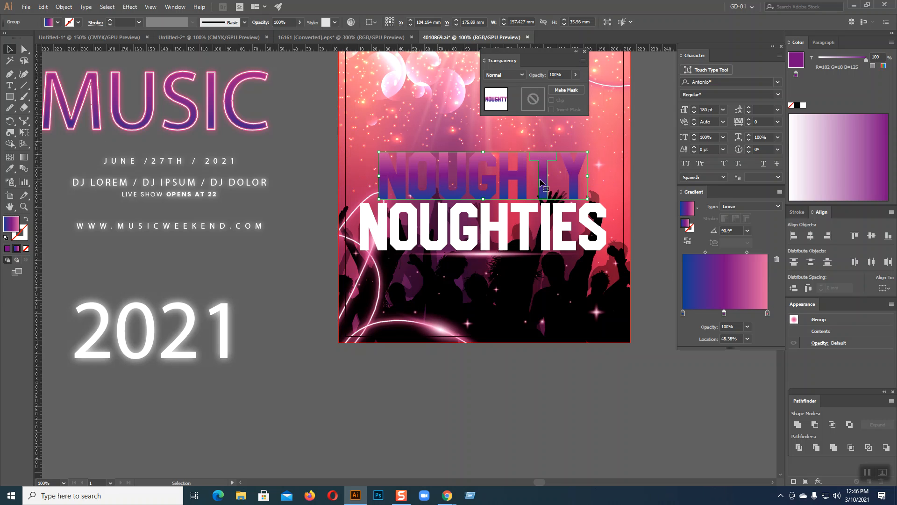
left_click(23, 234)
left_click(803, 106)
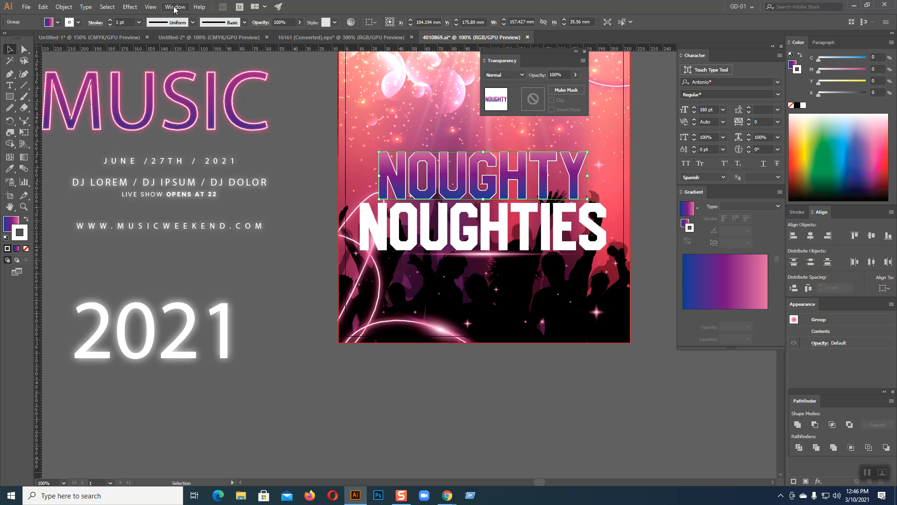
Open the Neon Effects graphic style library and move it clear of the headline words.
left_click(330, 22)
left_click(249, 96)
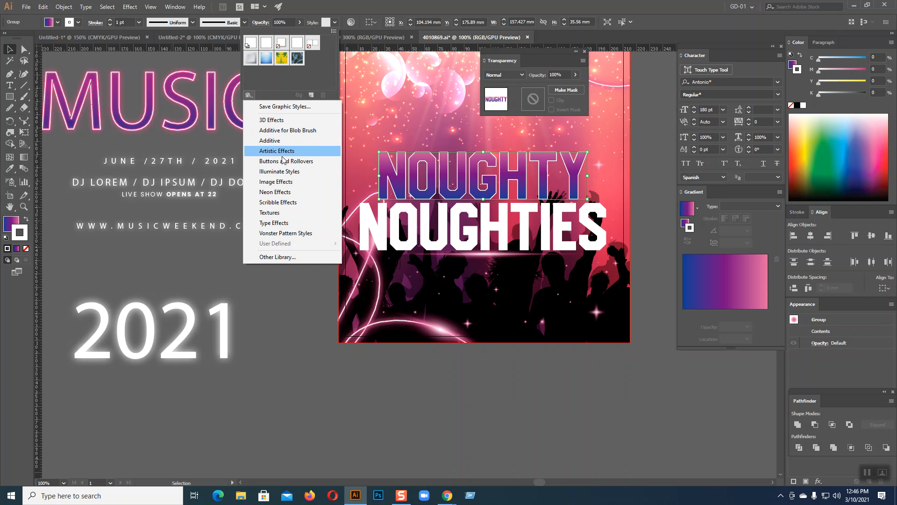
left_click(269, 193)
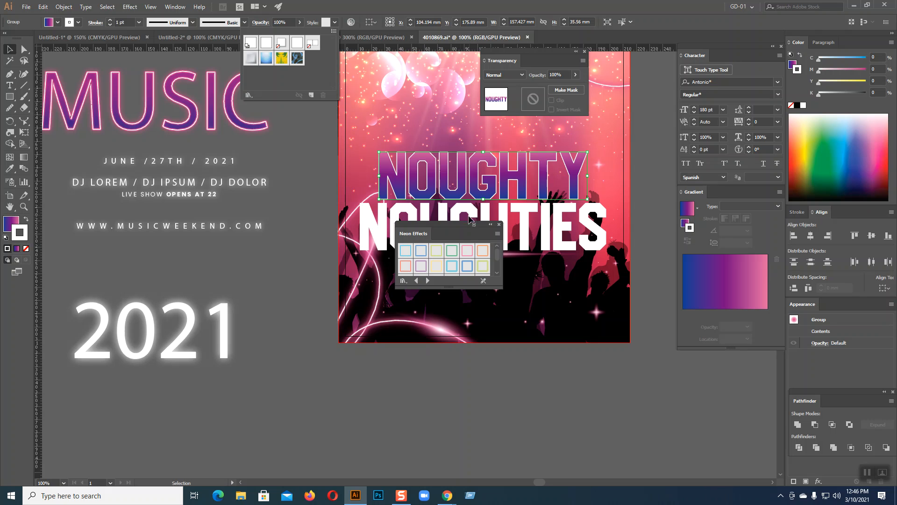
left_click(456, 223)
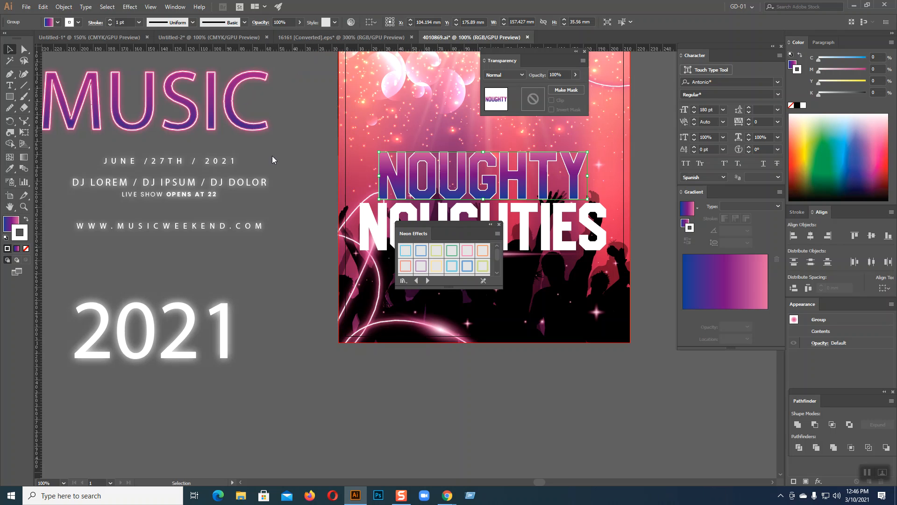
left_click_drag(456, 223, 280, 135)
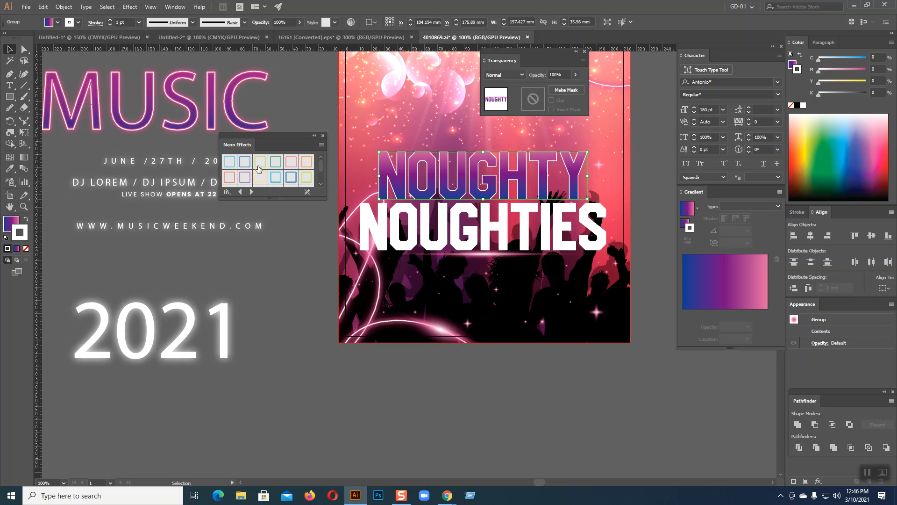
Try the Thin Magenta Neon, Thin Red Neon and Thin Orange Neon graphic styles on NOUGHTY.
scroll(283, 174, "down", 2)
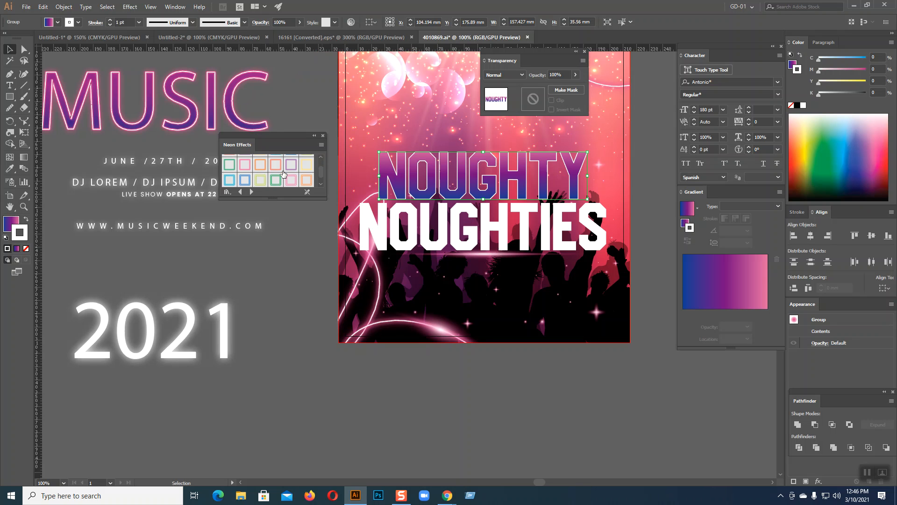
scroll(284, 173, "down", 1)
left_click(294, 165)
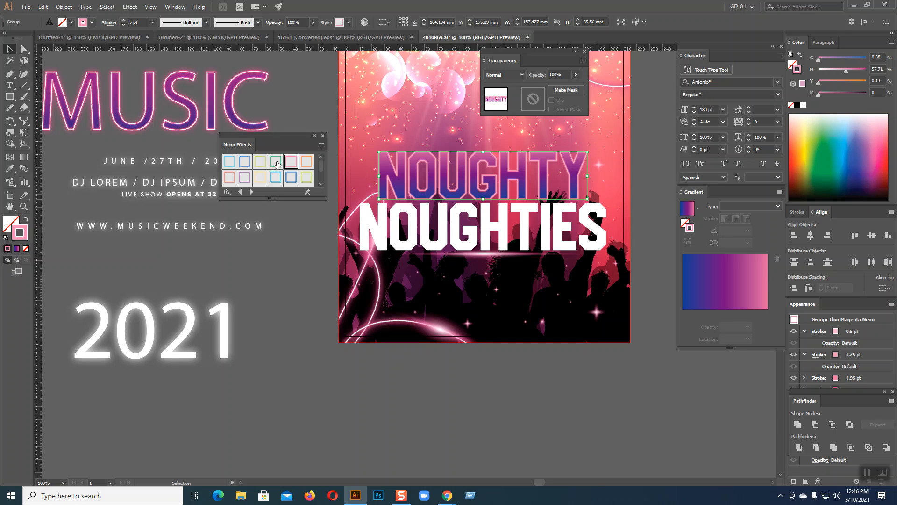
left_click(231, 179)
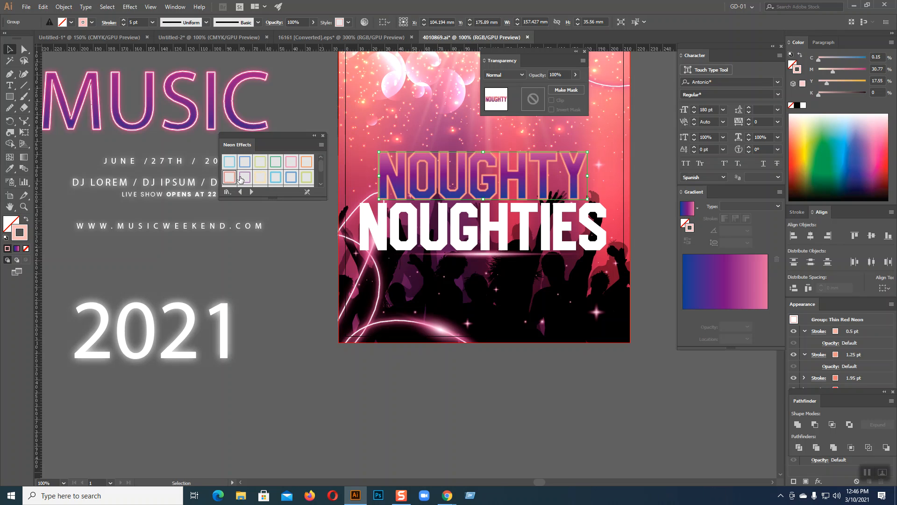
left_click(304, 164)
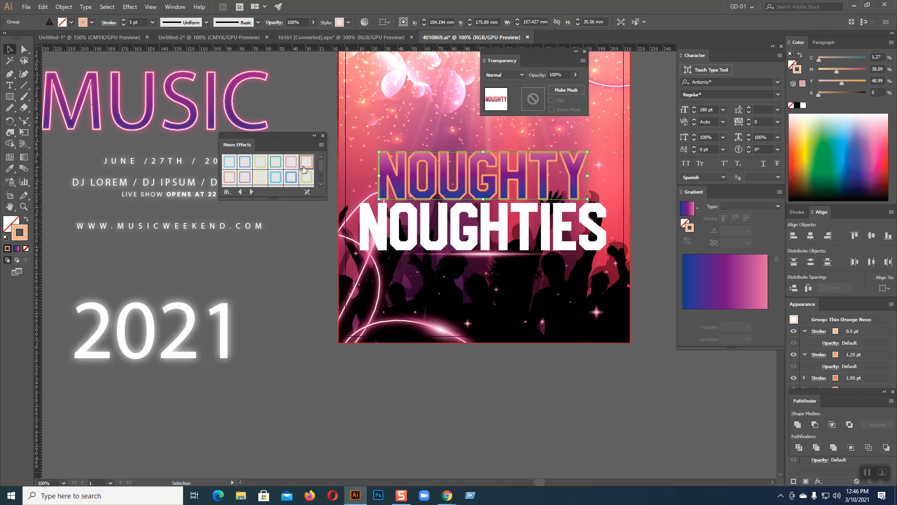
Apply the Thin Yellow Neon graphic style to NOUGHTY and deselect the word.
left_click(260, 176)
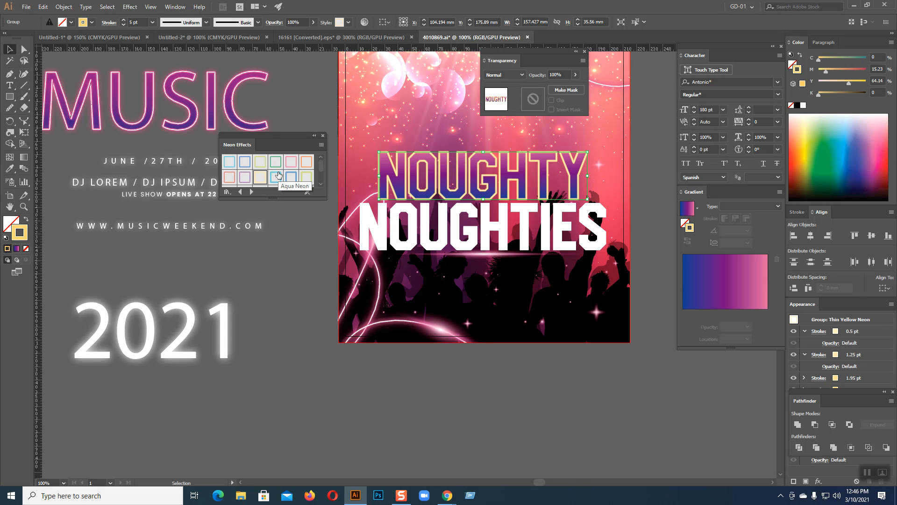
scroll(279, 175, "down", 2)
scroll(279, 173, "up", 2)
left_click(278, 262)
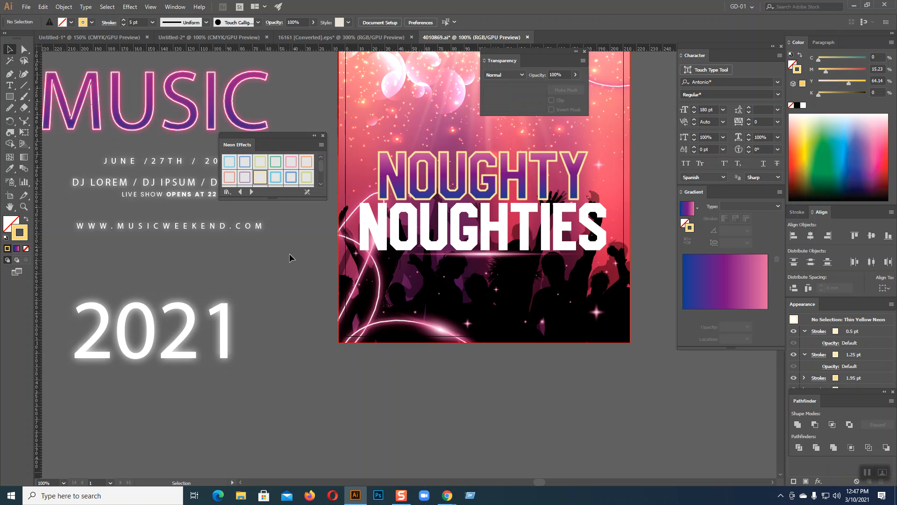
Copy NOUGHTY's gradient fill and white stroke onto NOUGHTIES with the Eyedropper.
left_click(383, 237)
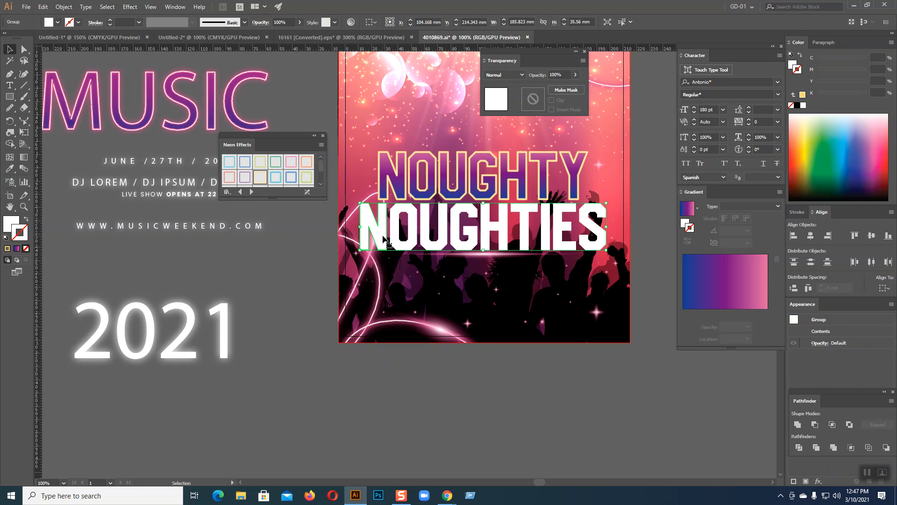
key("i")
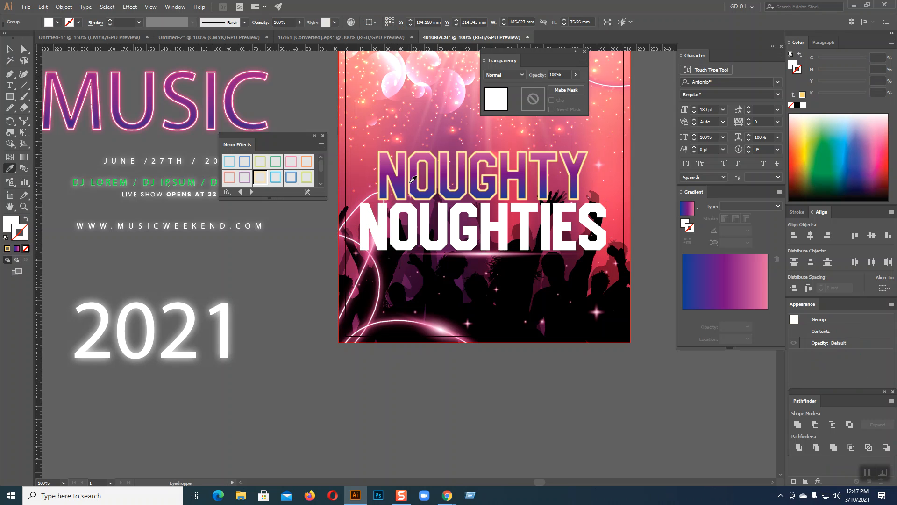
left_click(400, 182)
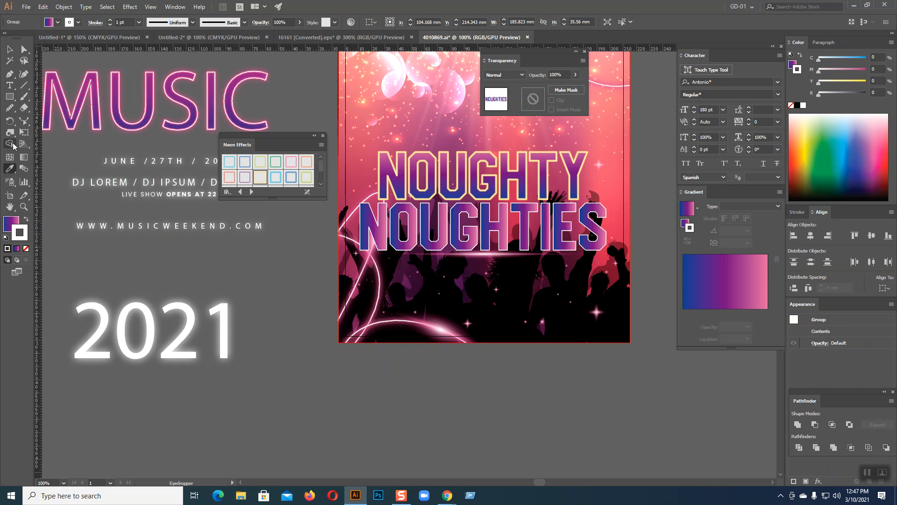
Close the Neon Effects library and redirect NOUGHTIES' fill gradient vertically across the word, at about 89.5°.
left_click(24, 157)
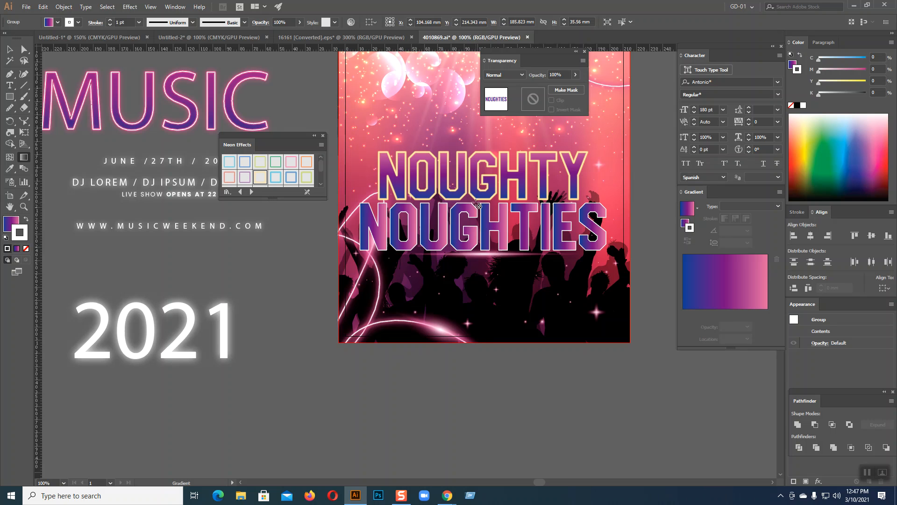
left_click(10, 50)
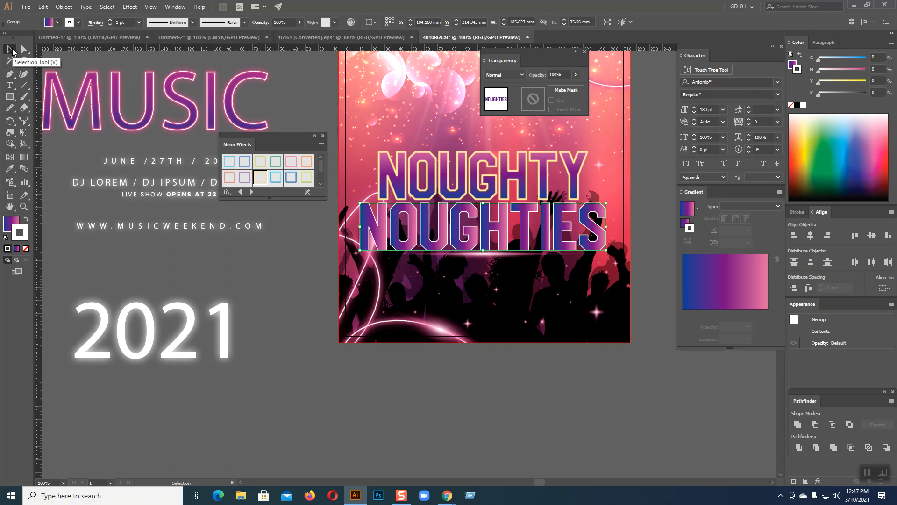
left_click(24, 157)
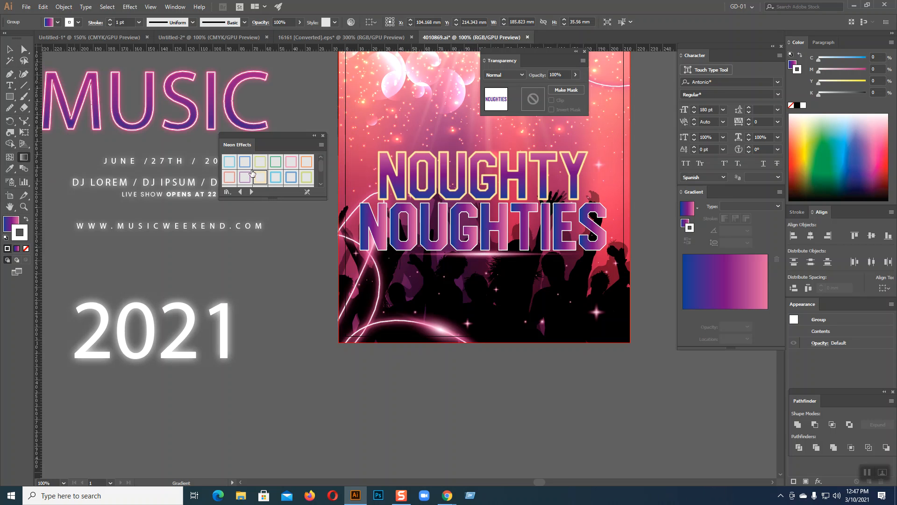
left_click(322, 136)
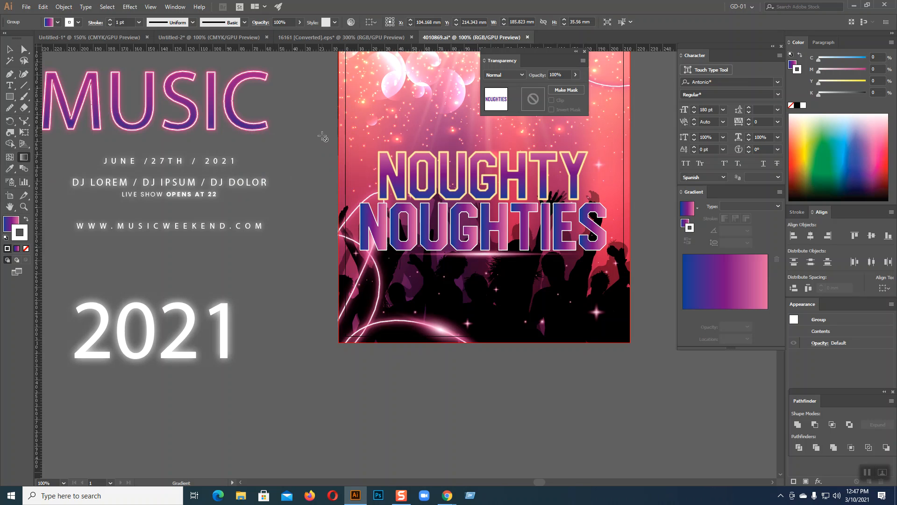
left_click(17, 223)
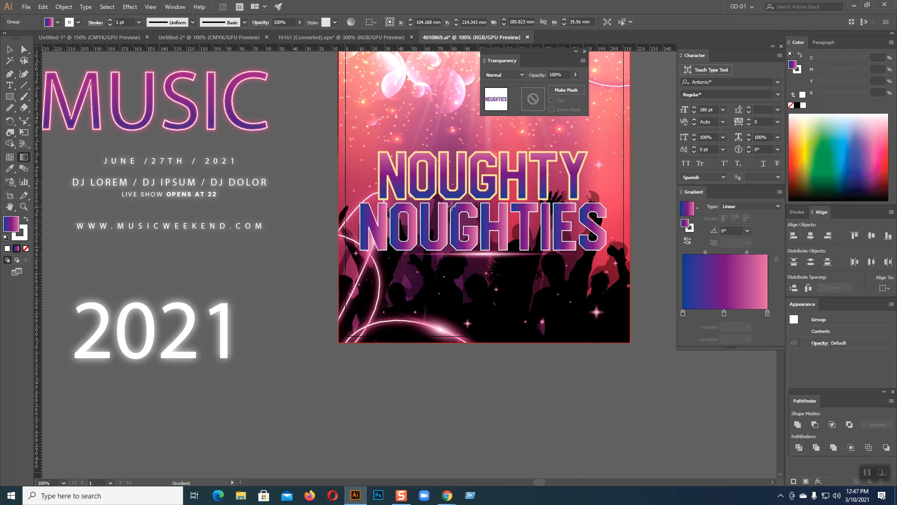
mouse_move(458, 200)
left_mouse_down()
mouse_move(458, 256)
mouse_move(465, 199)
left_mouse_up()
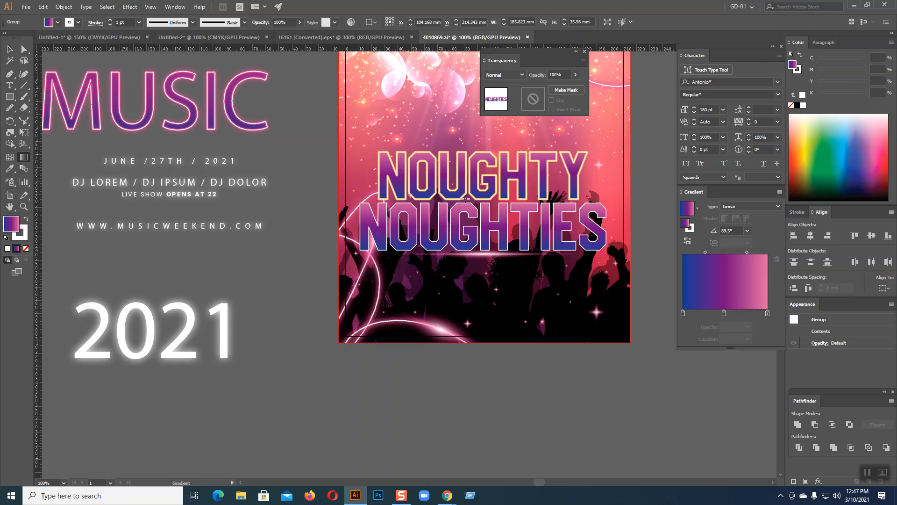
Apply the Thin Yellow Neon graphic style to NOUGHTIES and deselect the word.
left_click(9, 49)
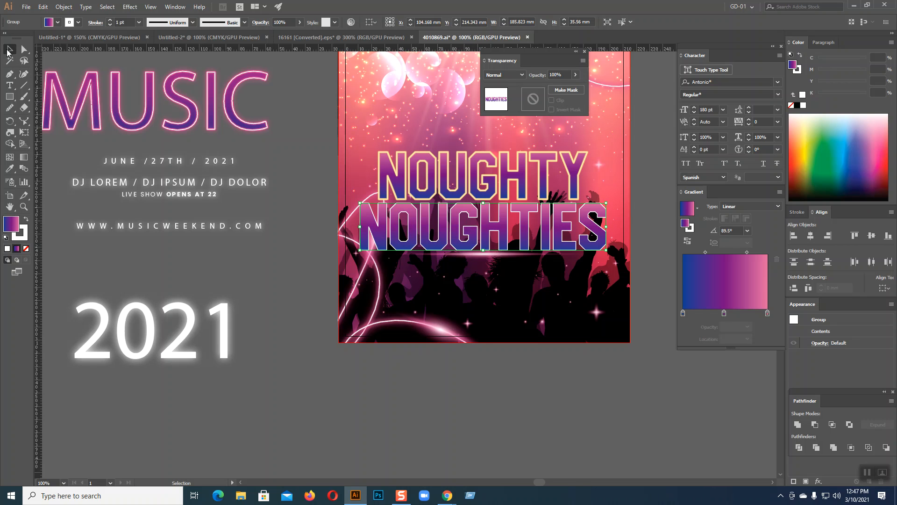
left_click(24, 238)
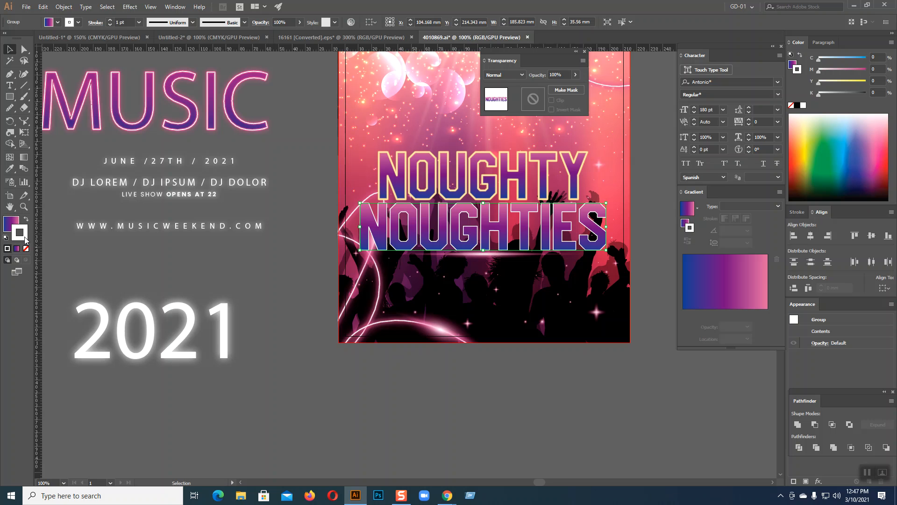
left_click(335, 22)
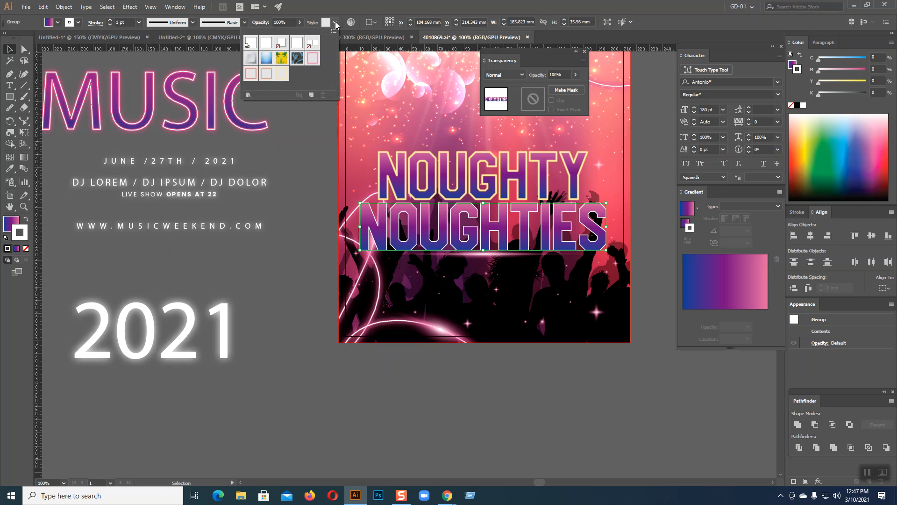
left_click(282, 75)
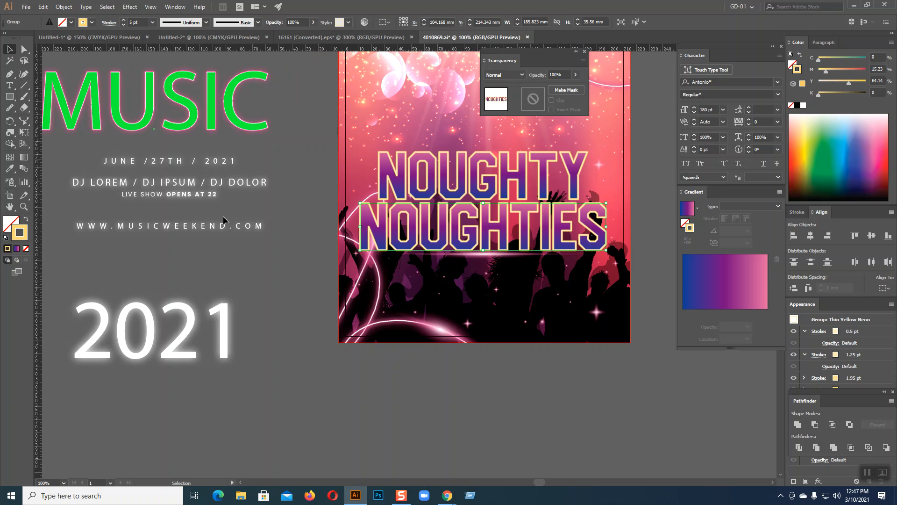
left_click(315, 271)
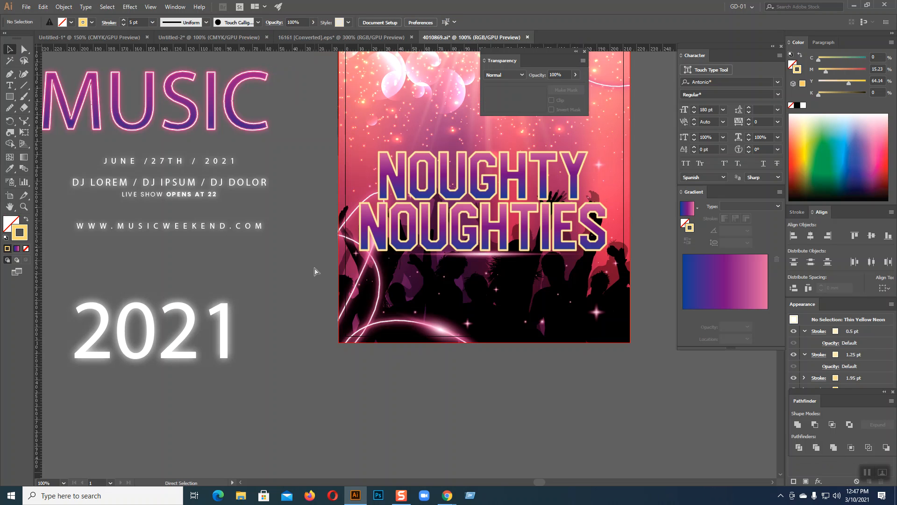
key("ctrl+minus")
key("ctrl+minus")
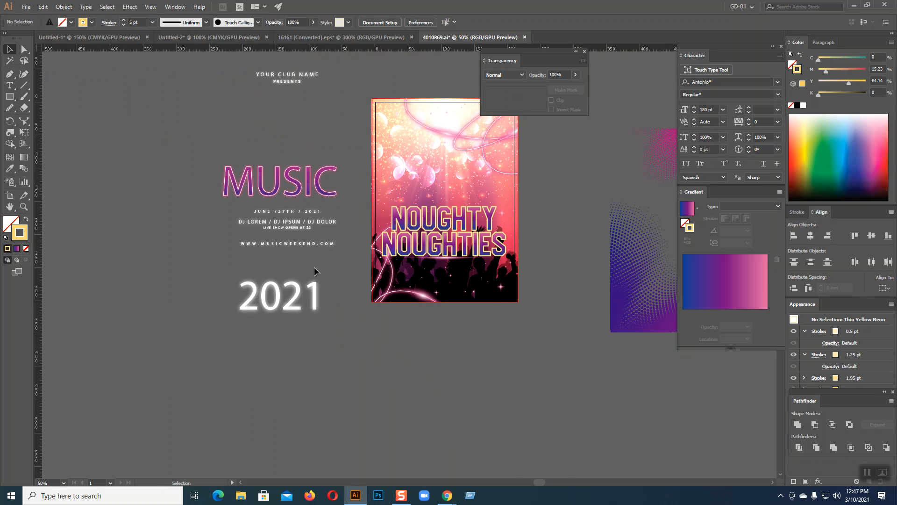